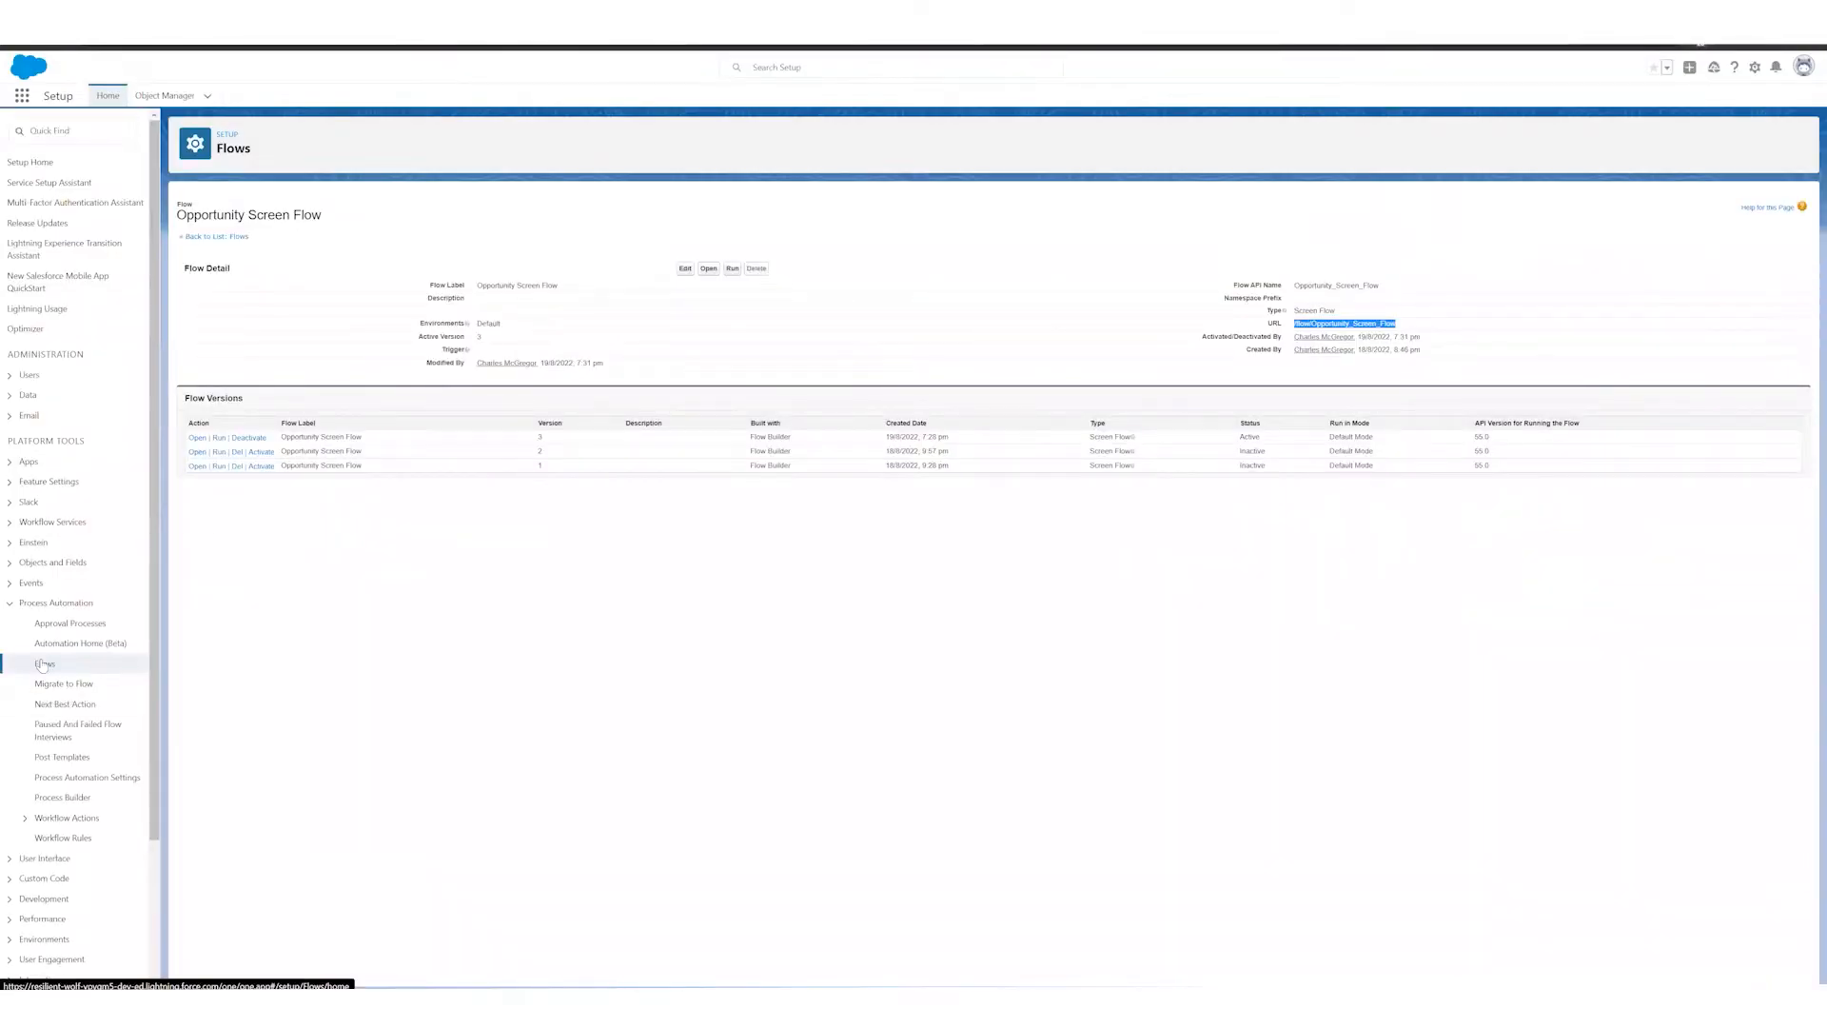
Step: Open the Flows setup list and view the details and versions of the Opportunity Screen Flow
{"action": "left_click", "coordinate": [43, 665]}
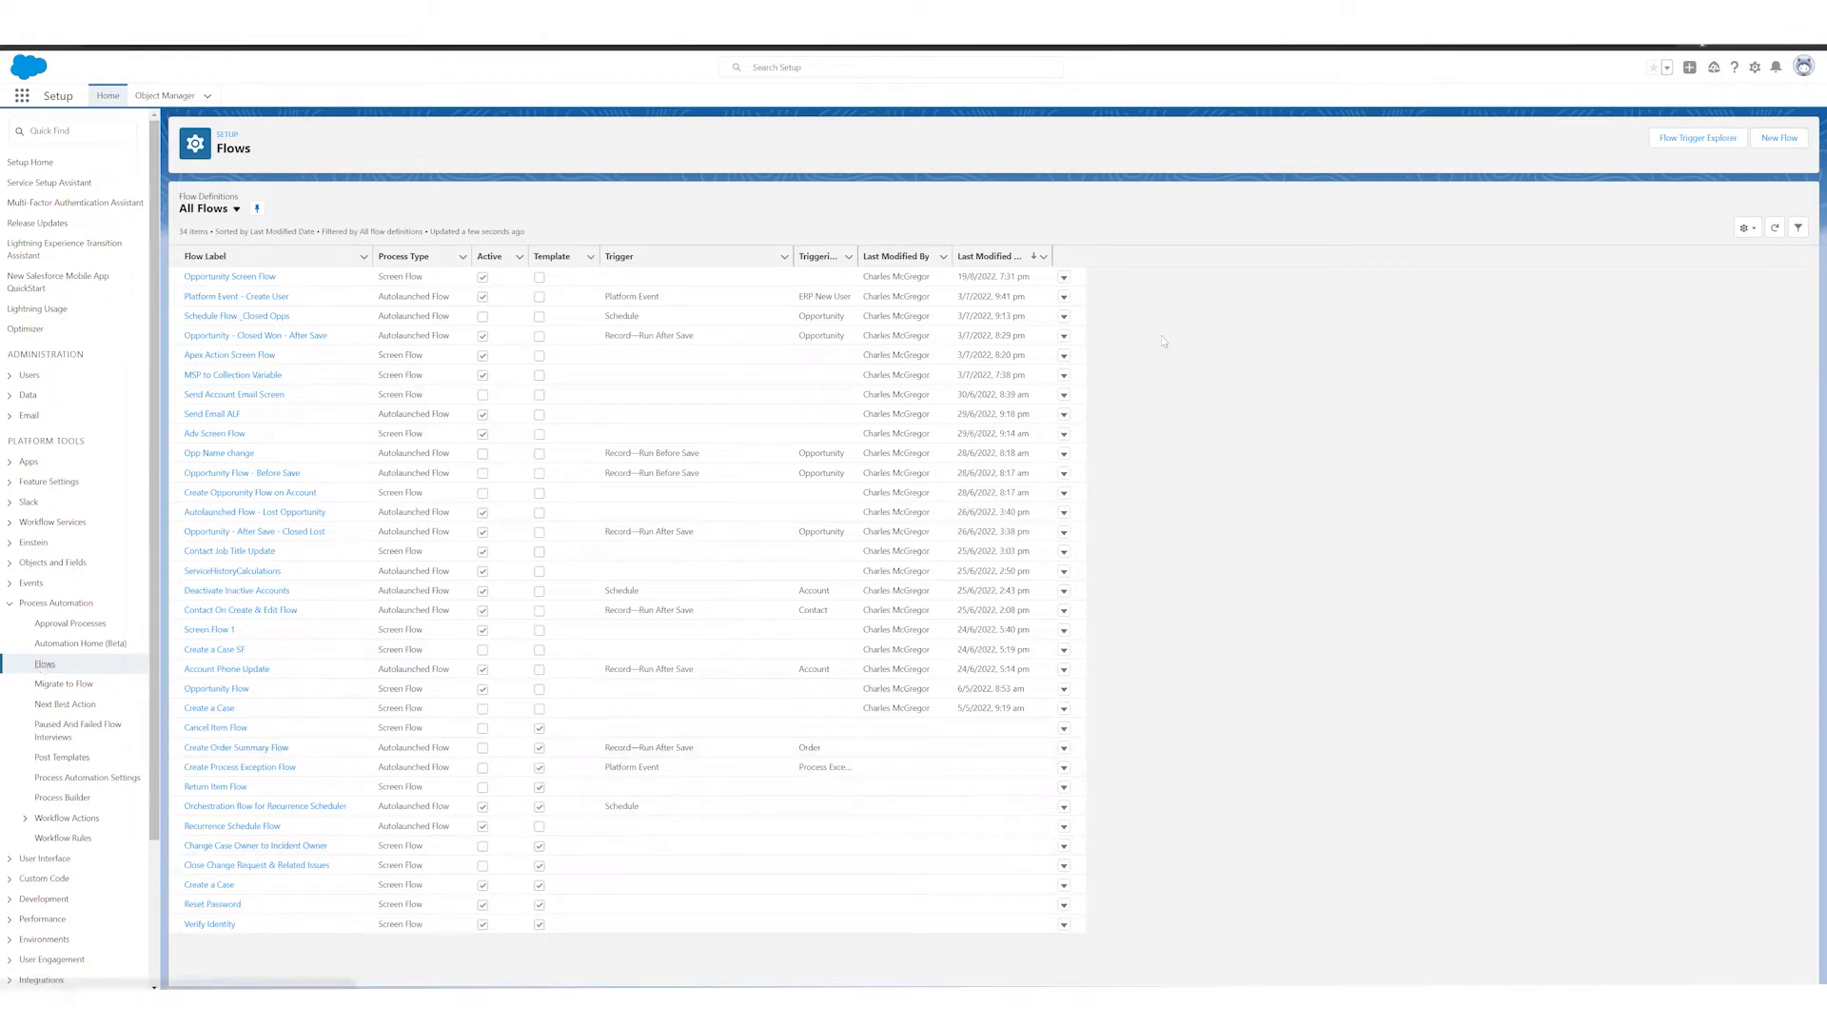
{"action": "left_click", "coordinate": [1063, 278]}
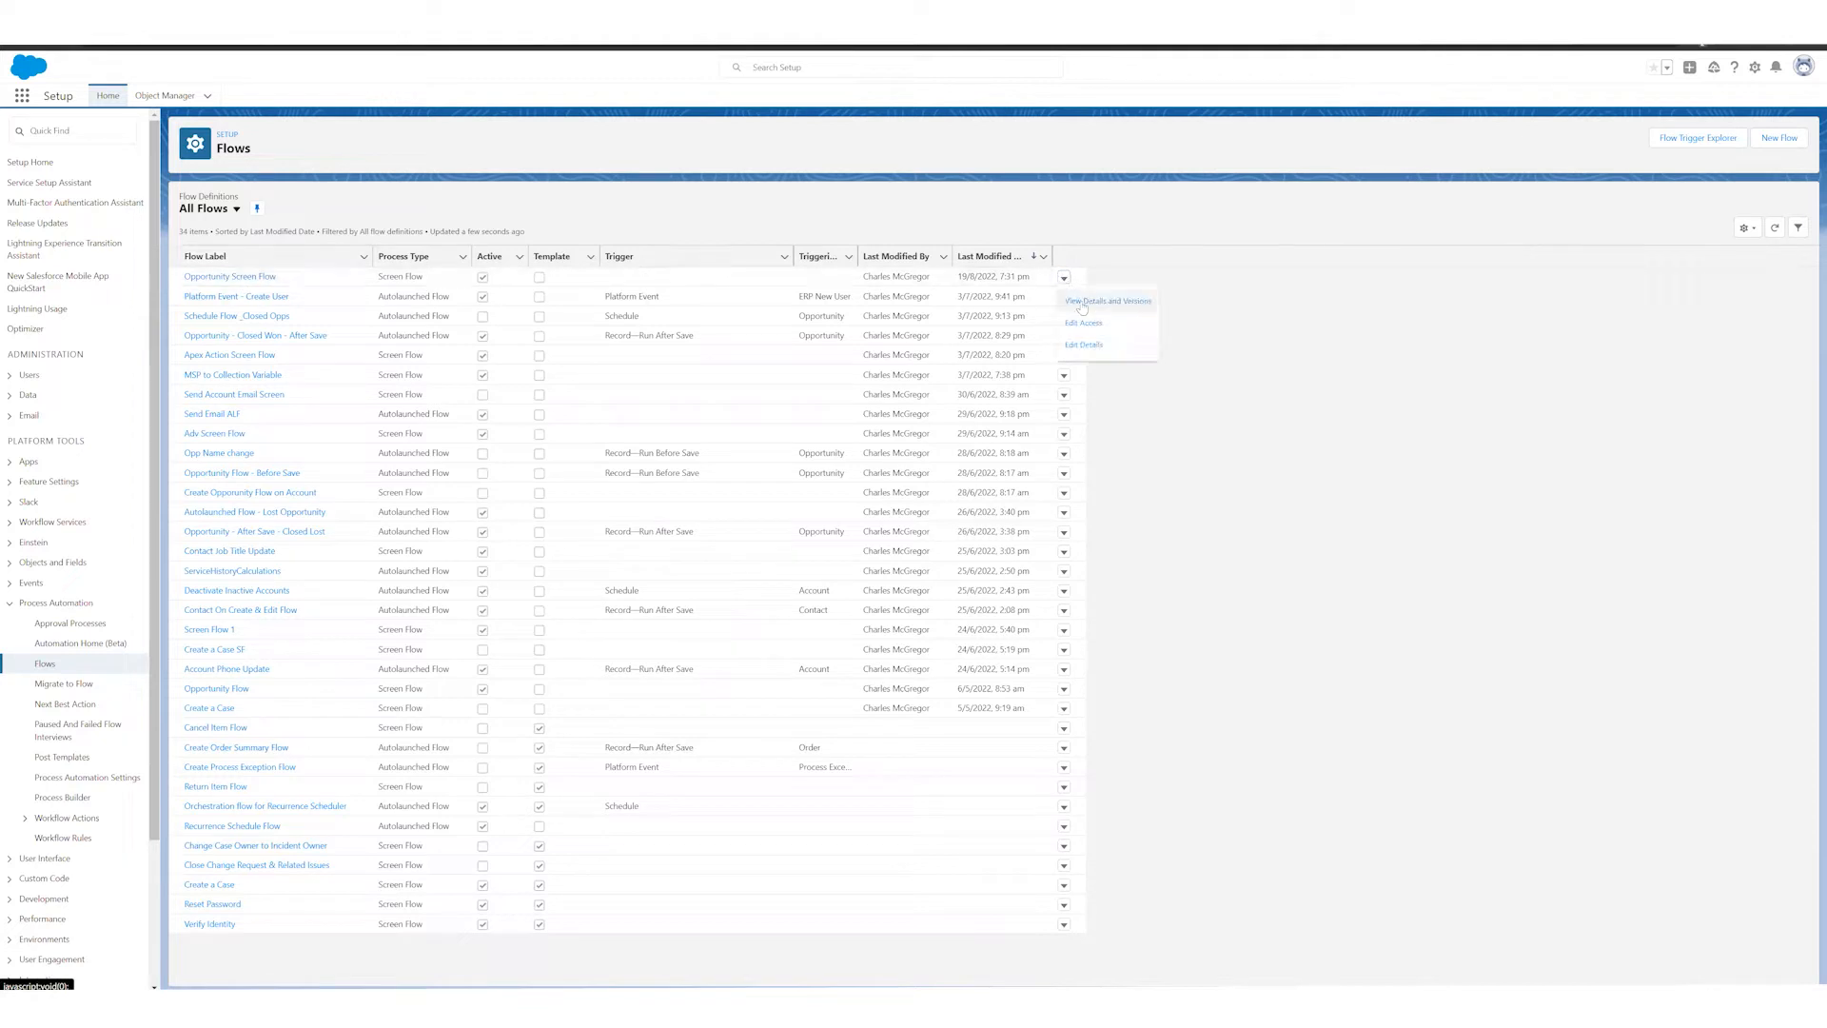
{"action": "left_click", "coordinate": [1096, 302]}
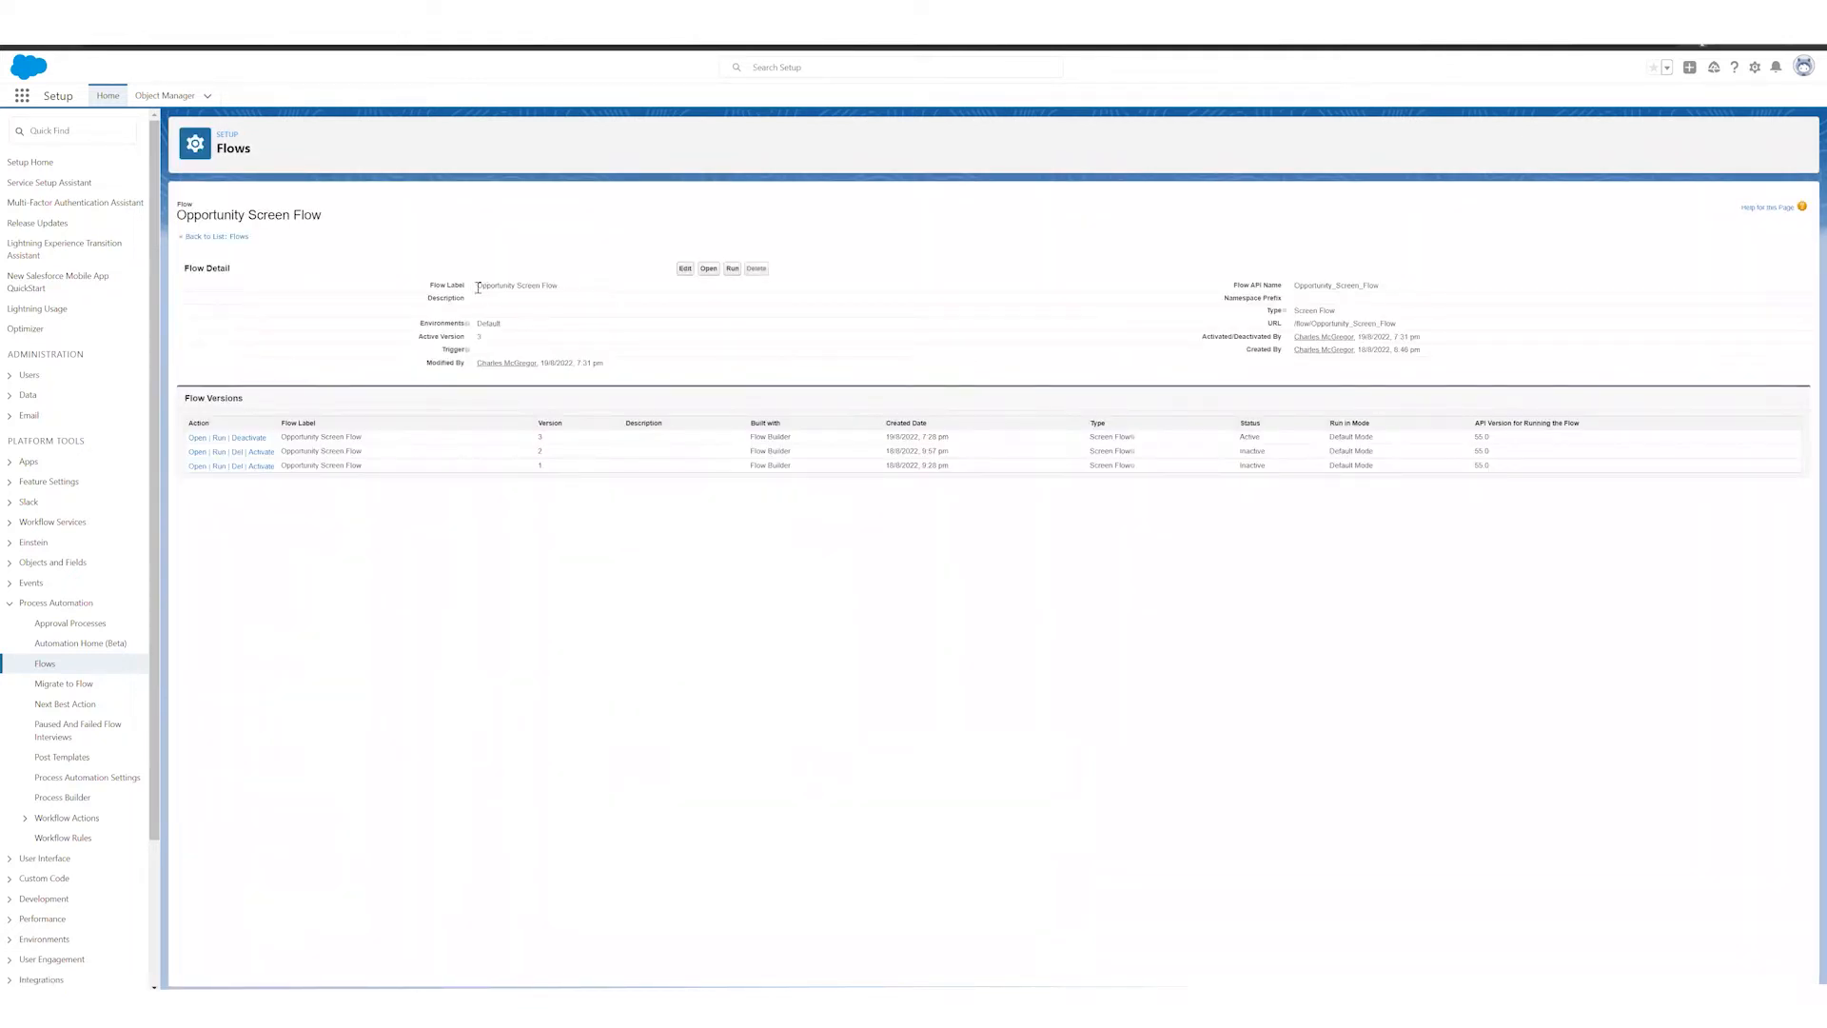
Step: Review the flow's label, its version list and its activation details
{"action": "left_click_drag", "start_coordinate": [437, 287], "coordinate": [559, 287]}
{"action": "left_click", "coordinate": [498, 296]}
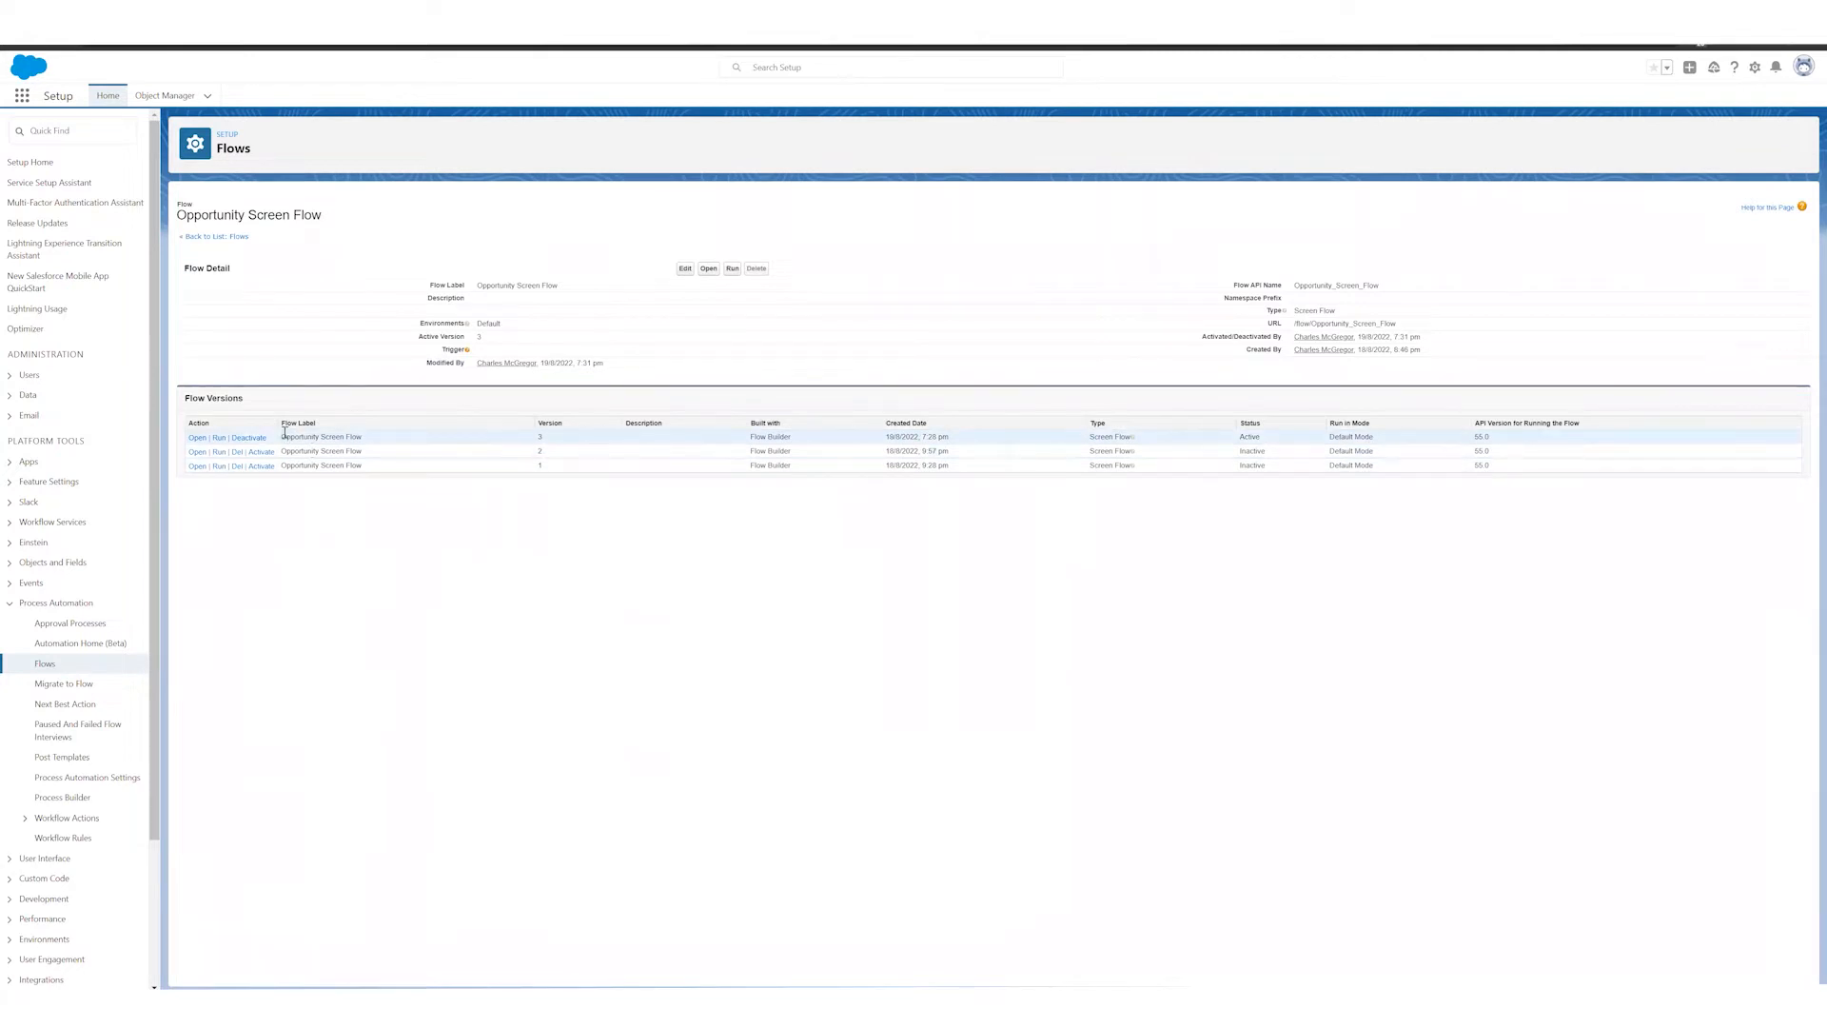
{"action": "left_click_drag", "start_coordinate": [286, 436], "coordinate": [377, 446]}
{"action": "left_click", "coordinate": [378, 446]}
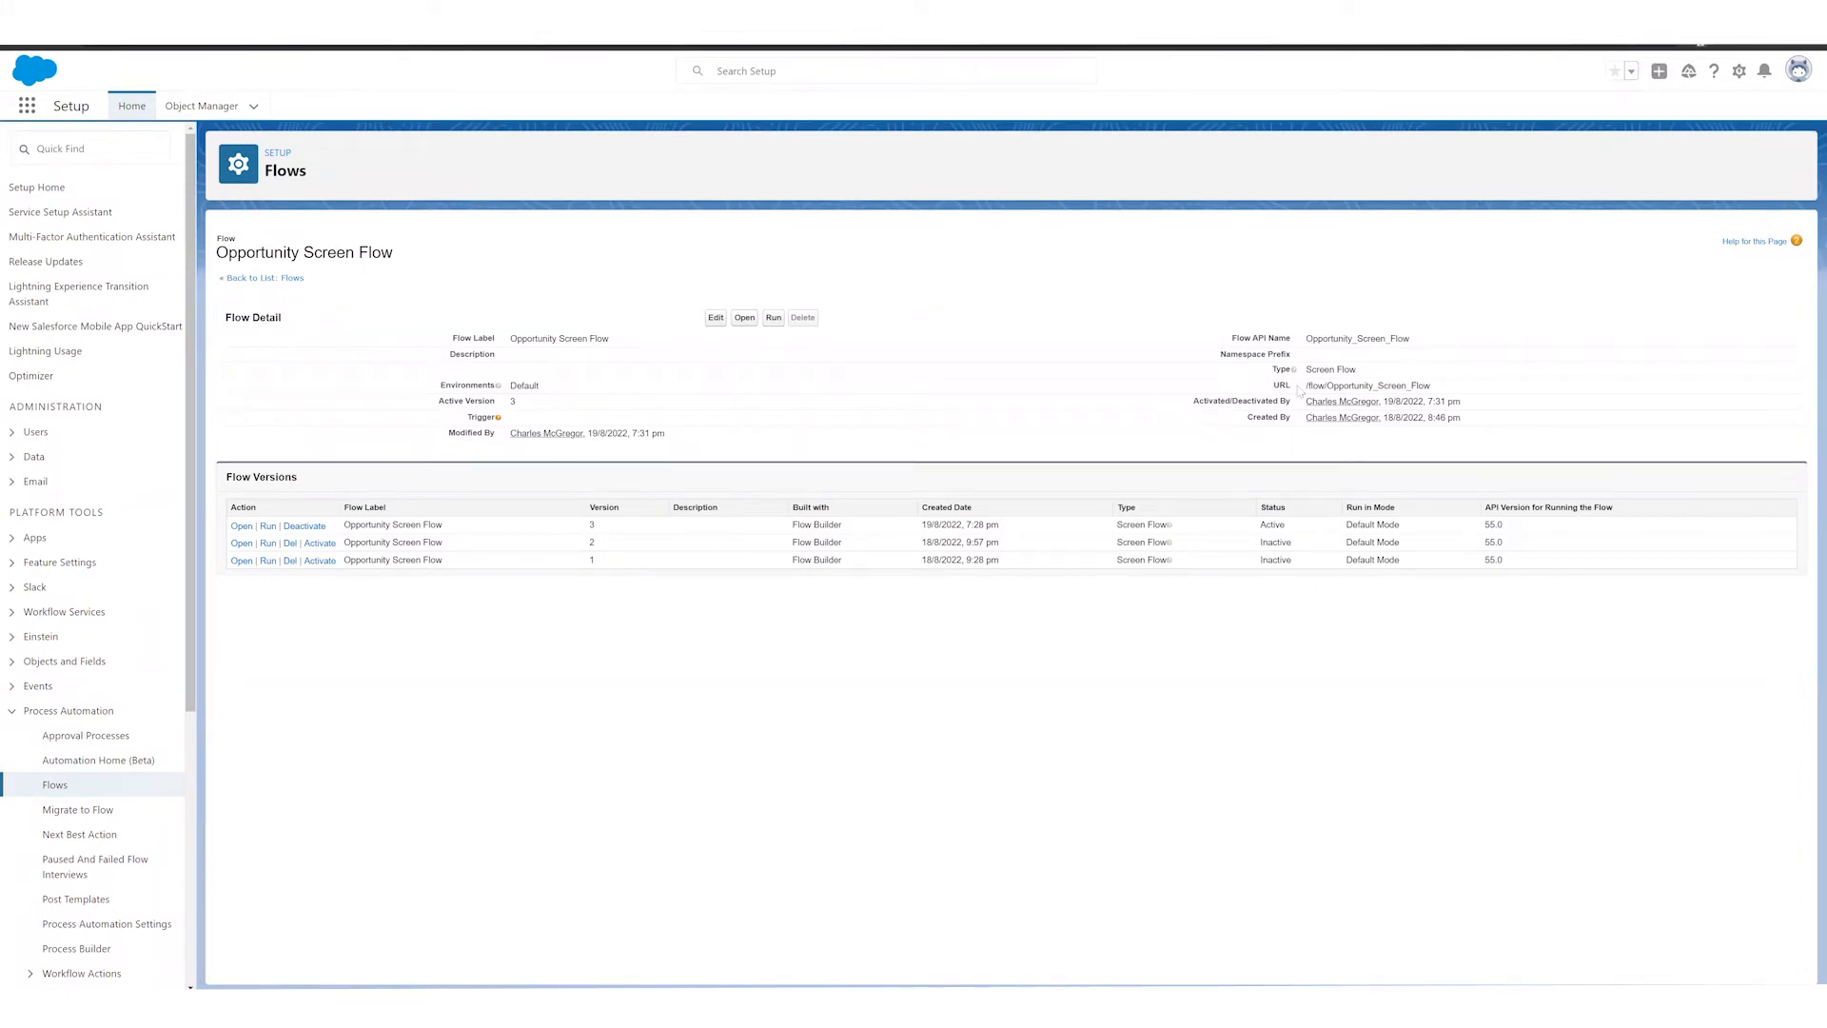
{"action": "left_click_drag", "start_coordinate": [1196, 408], "coordinate": [1447, 405]}
{"action": "left_click", "coordinate": [1434, 406]}
Step: Open version 3 of the Opportunity Screen Flow in Flow Builder
{"action": "left_click", "coordinate": [241, 527]}
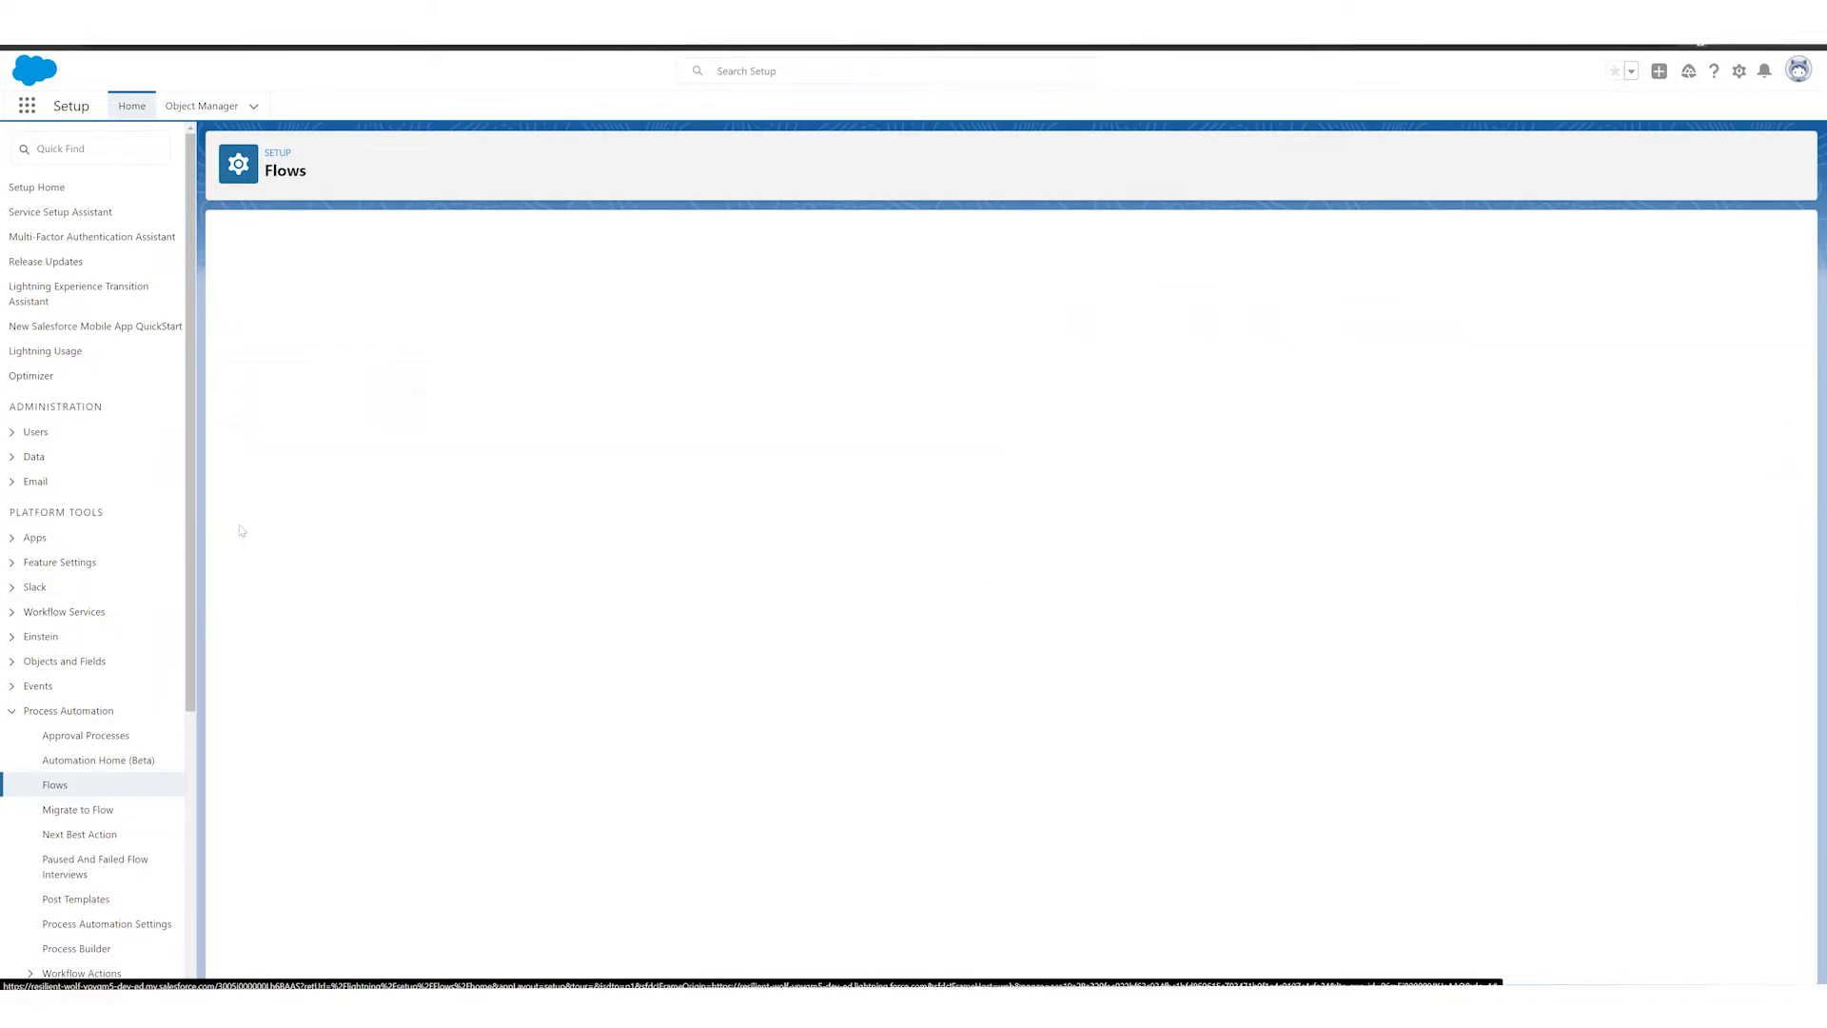
{"action": "right_click", "coordinate": [720, 38]}
{"action": "left_click", "coordinate": [632, 203]}
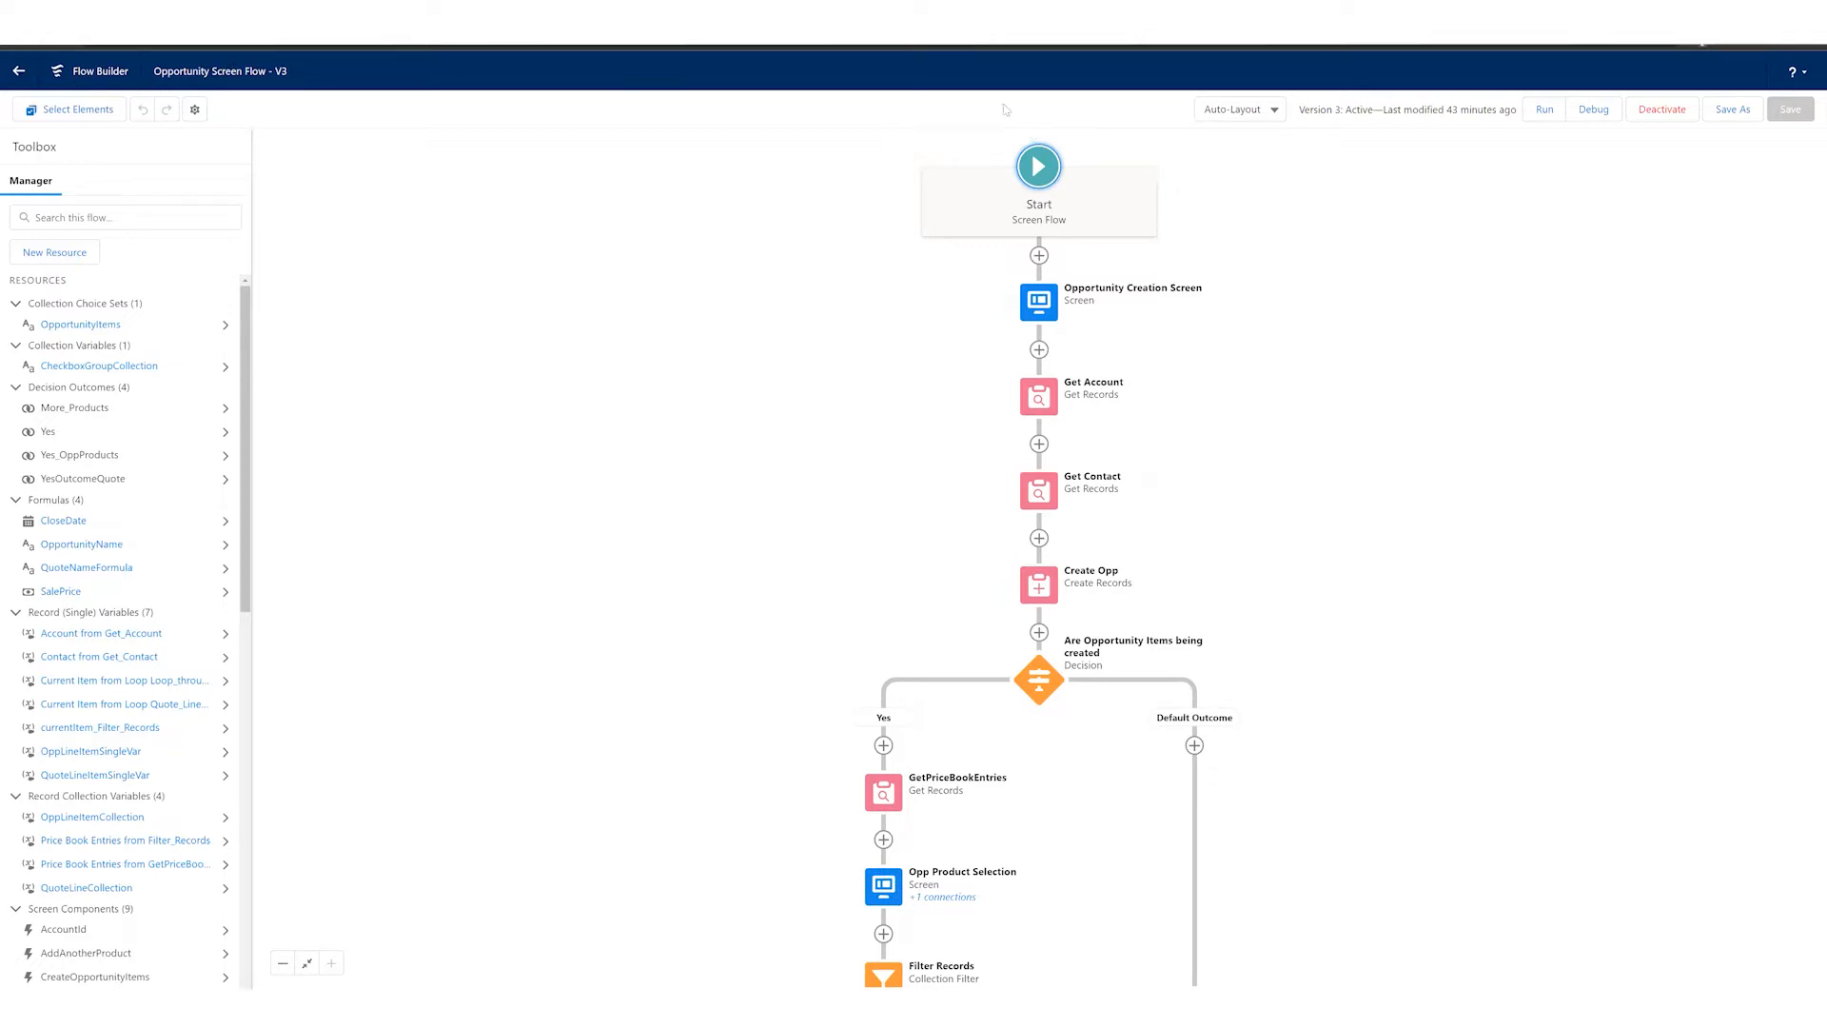
Step: View the Flow Builder help options and switch element selection mode on and off
{"action": "left_click", "coordinate": [1801, 72]}
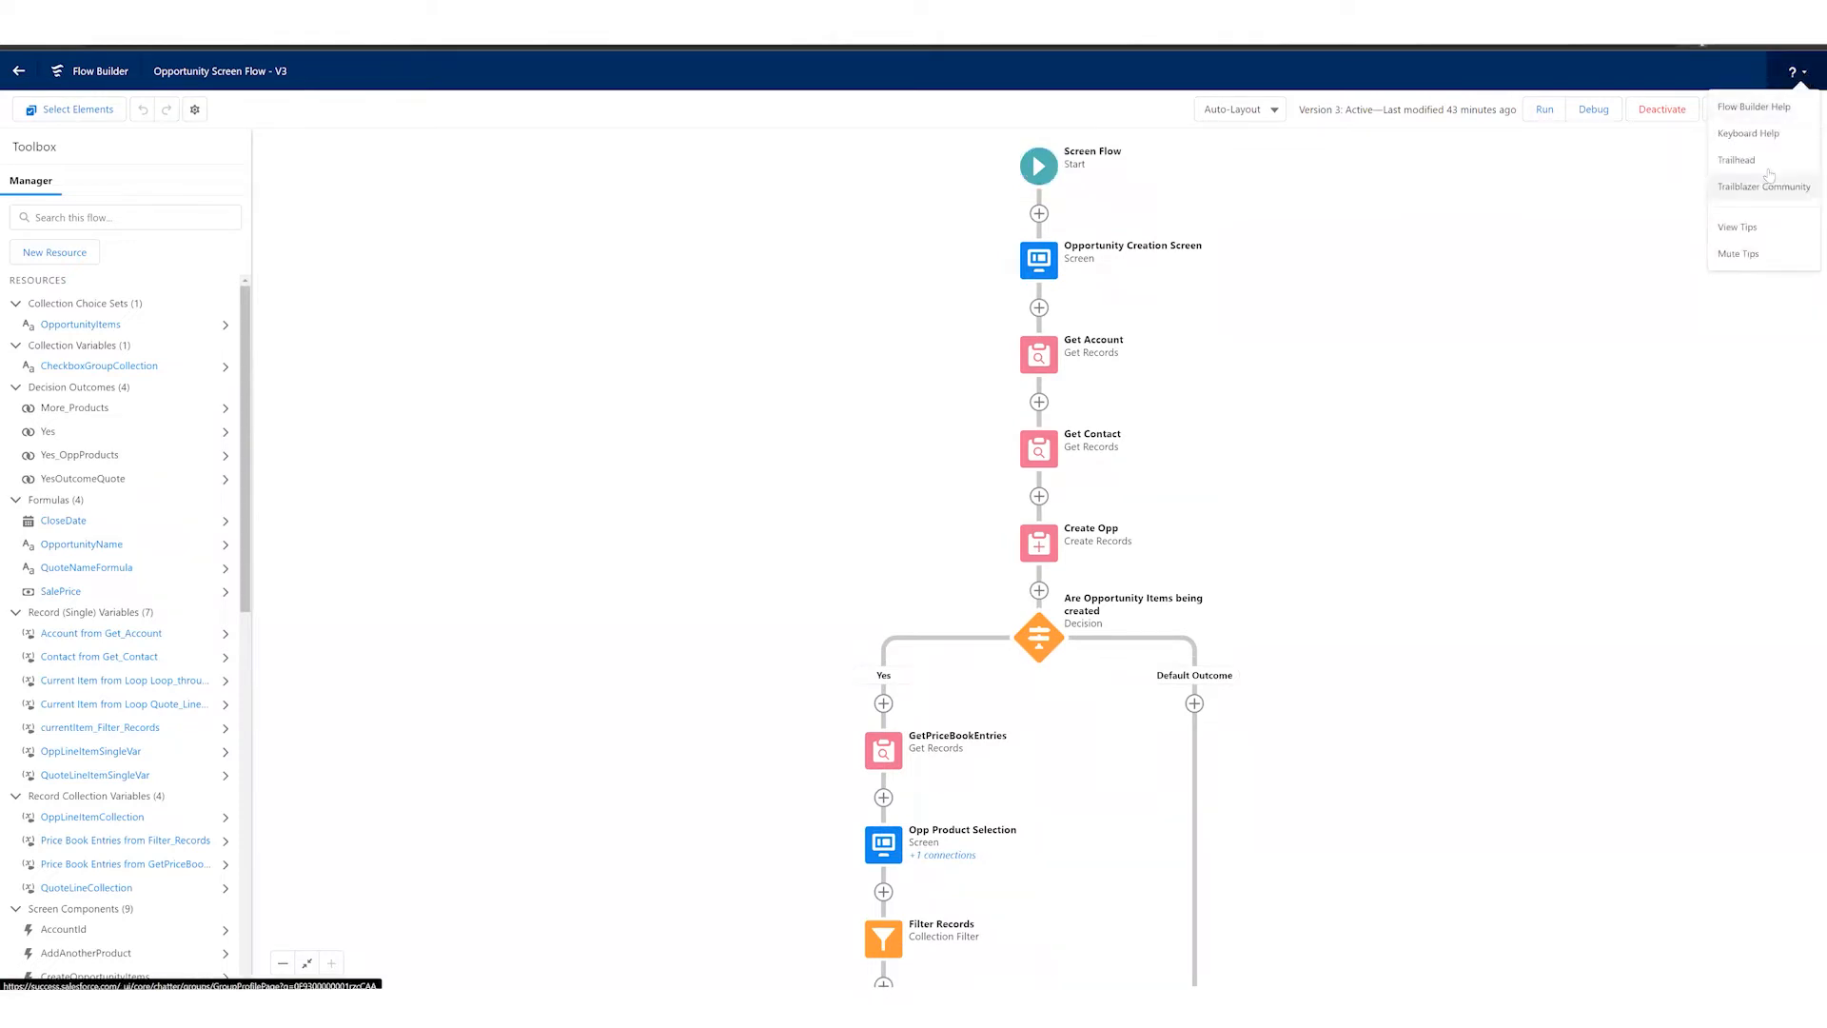
{"action": "left_click", "coordinate": [1624, 174]}
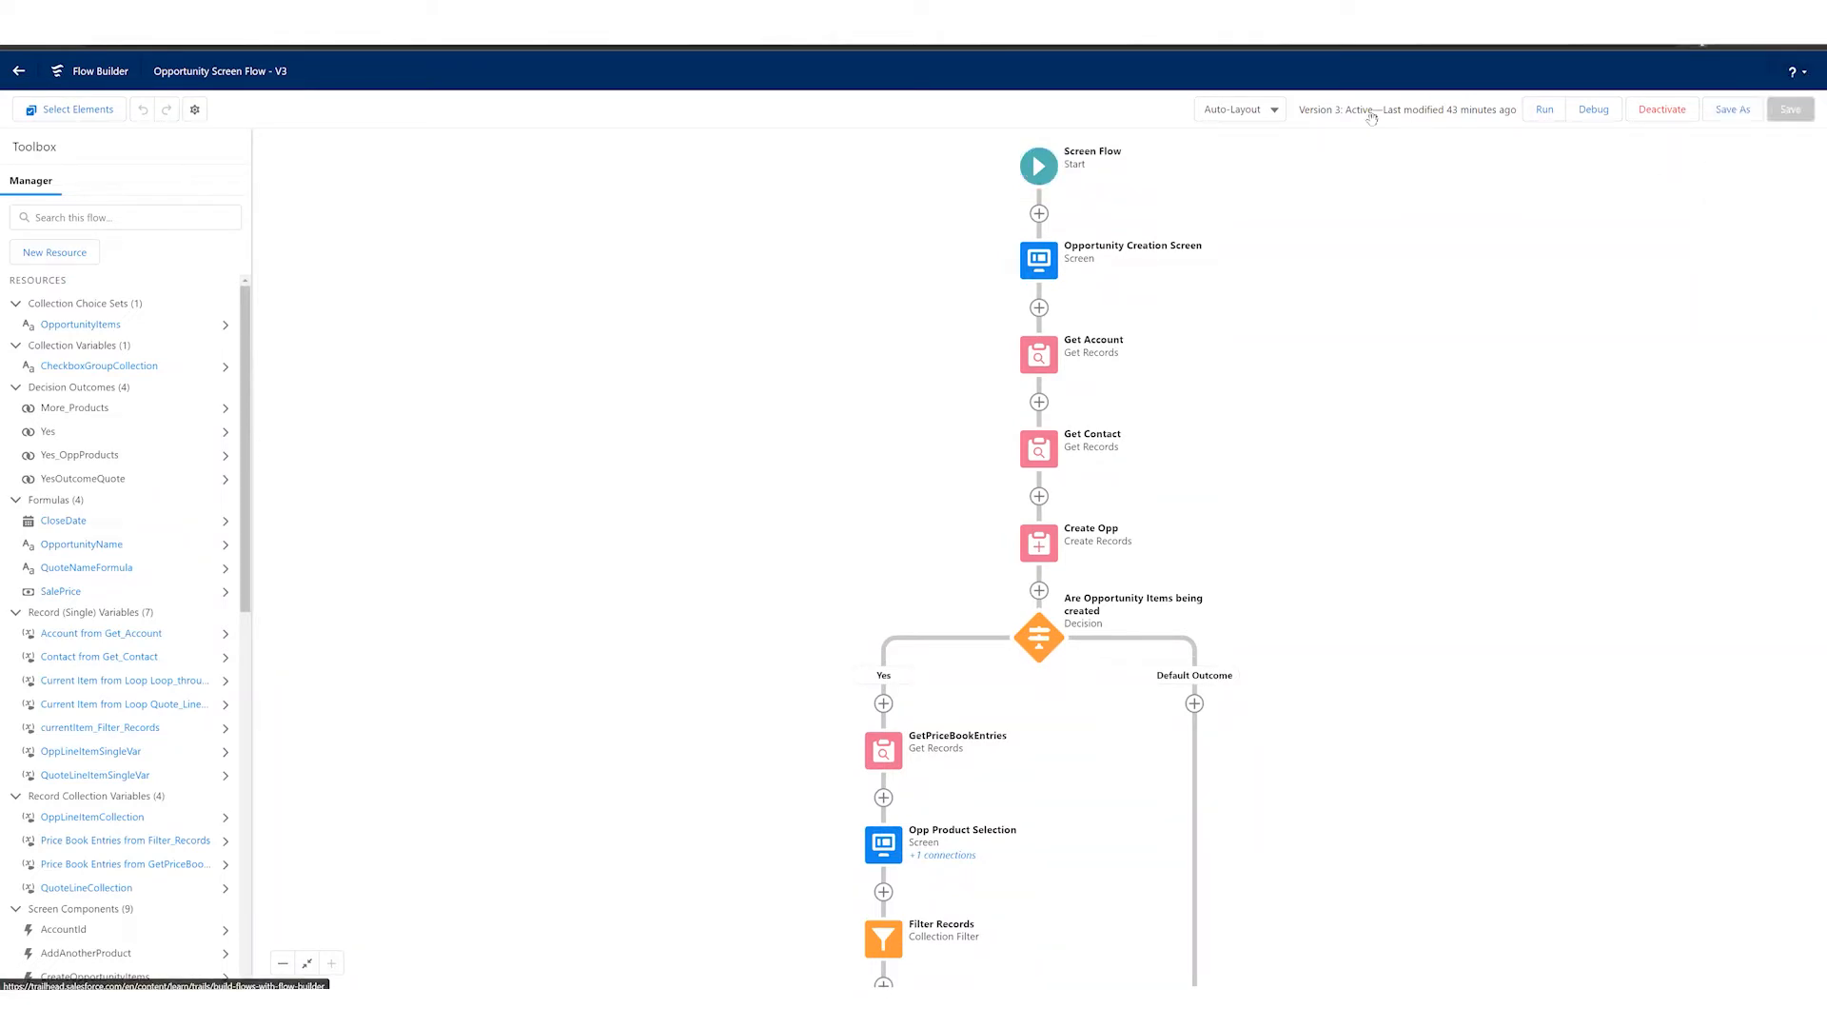
{"action": "left_click", "coordinate": [78, 109]}
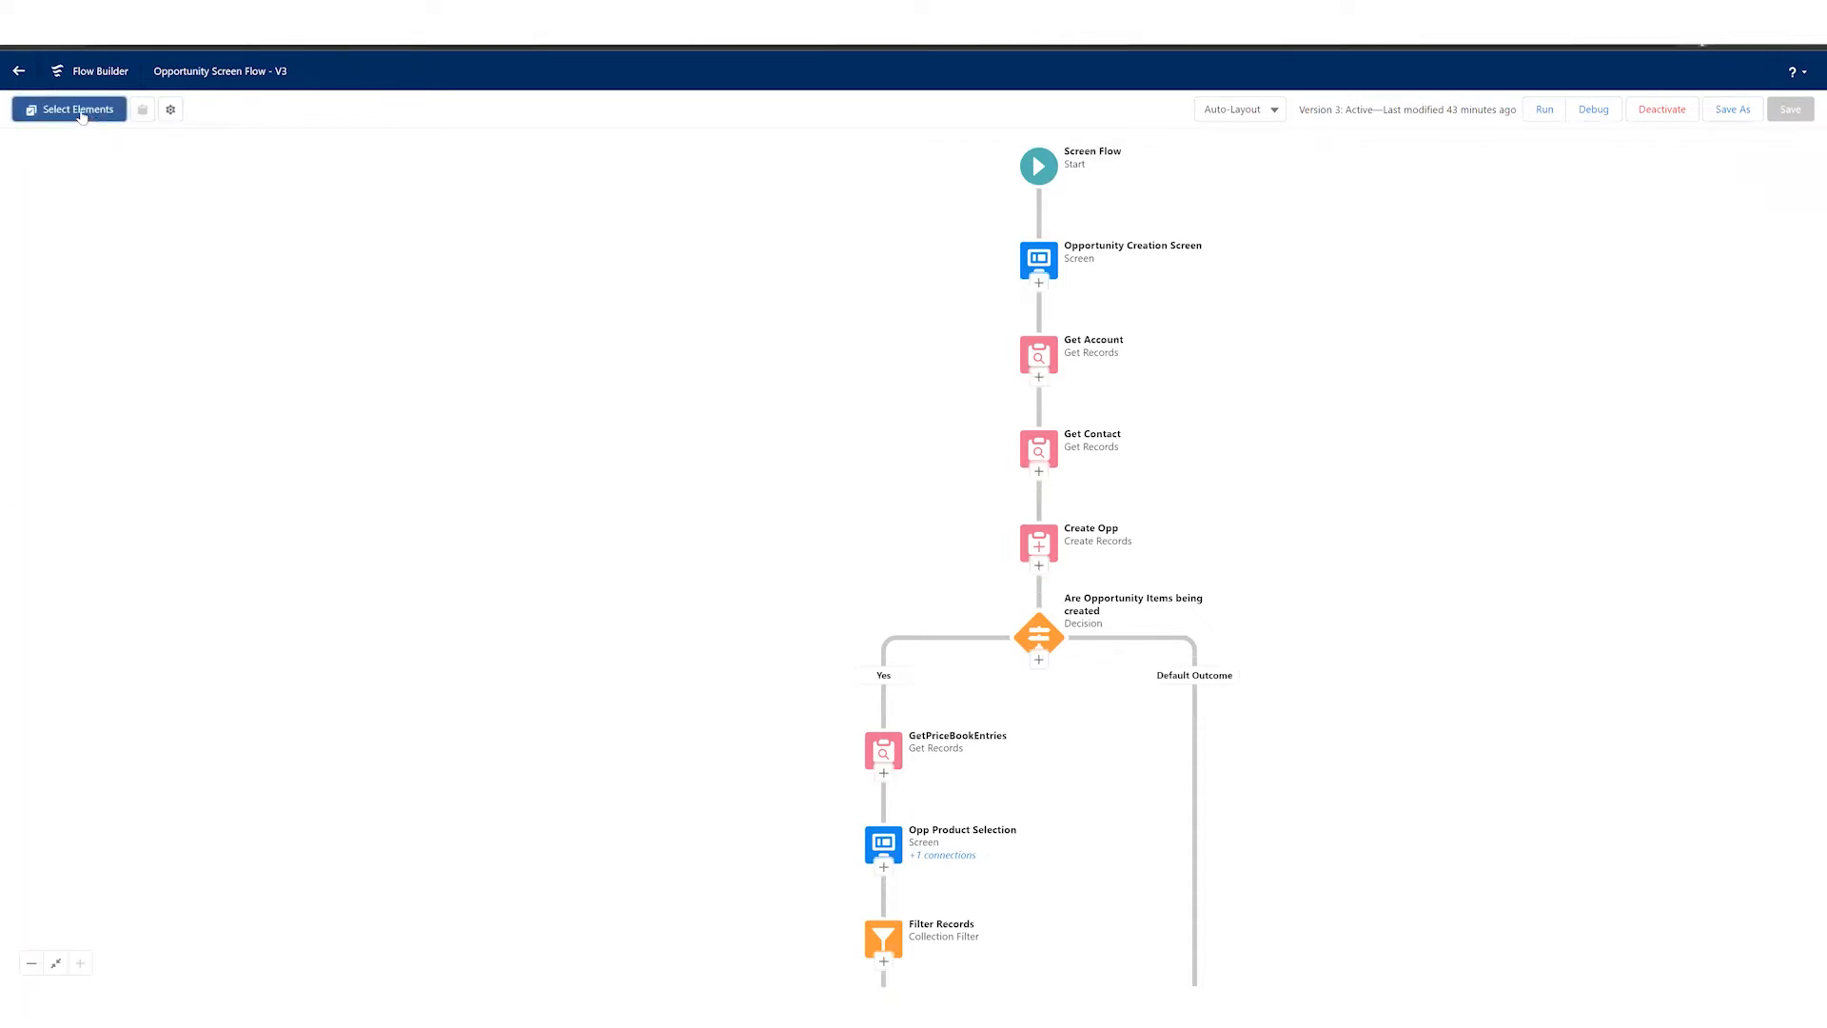
{"action": "left_click", "coordinate": [57, 110]}
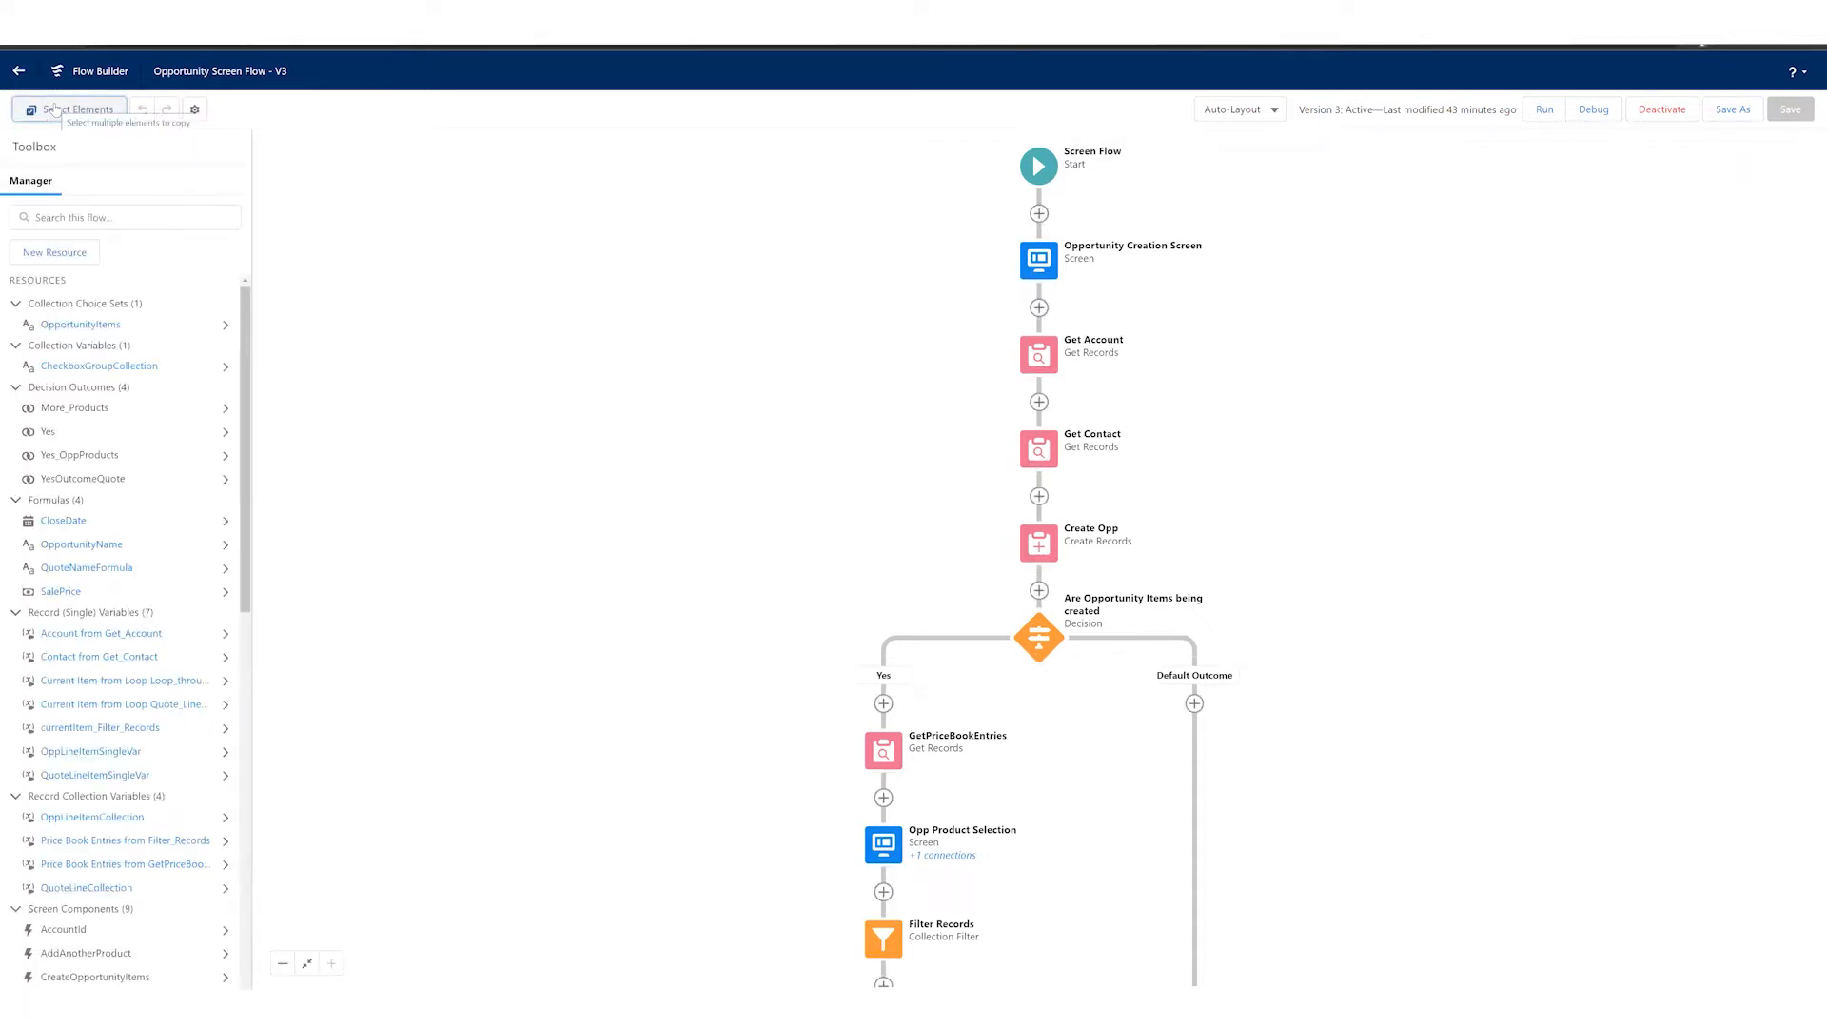
Step: Check the flow label and API name in the version properties and close them without changes
{"action": "left_click", "coordinate": [195, 110]}
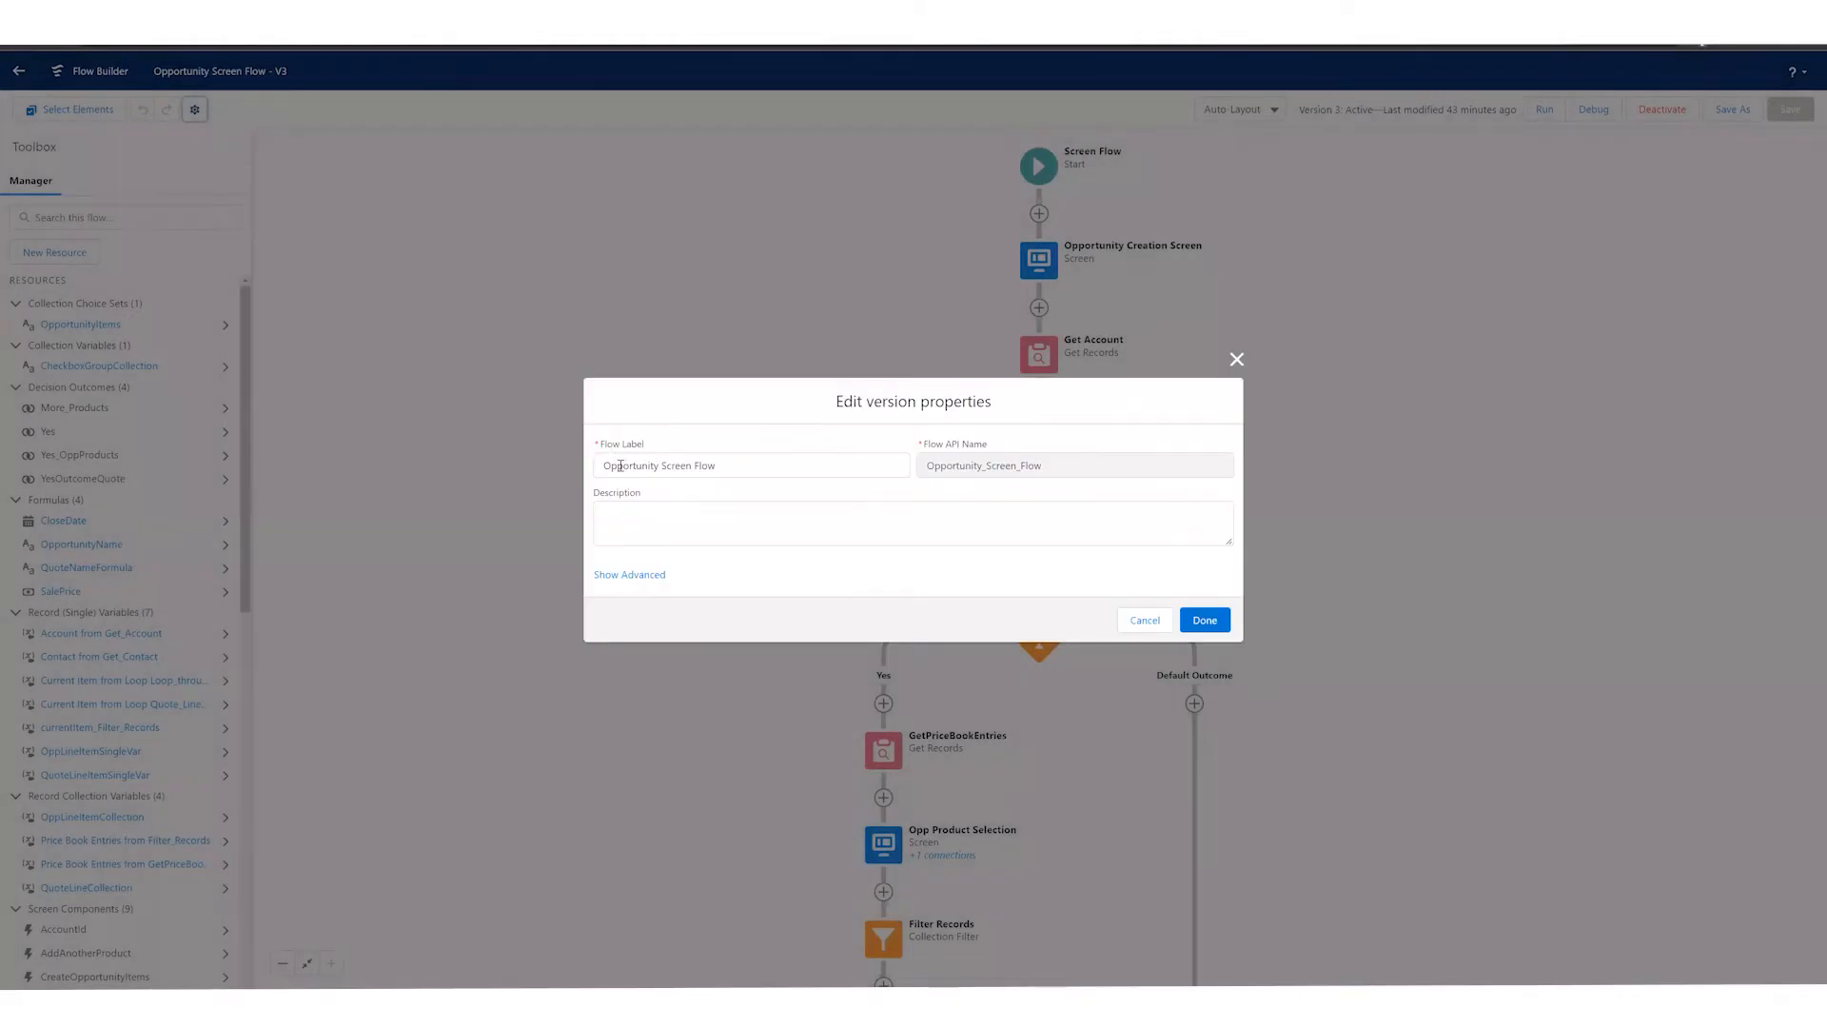
{"action": "left_click_drag", "start_coordinate": [621, 465], "coordinate": [751, 465]}
{"action": "left_click", "coordinate": [751, 465]}
{"action": "left_click", "coordinate": [961, 465]}
{"action": "left_click", "coordinate": [1143, 619]}
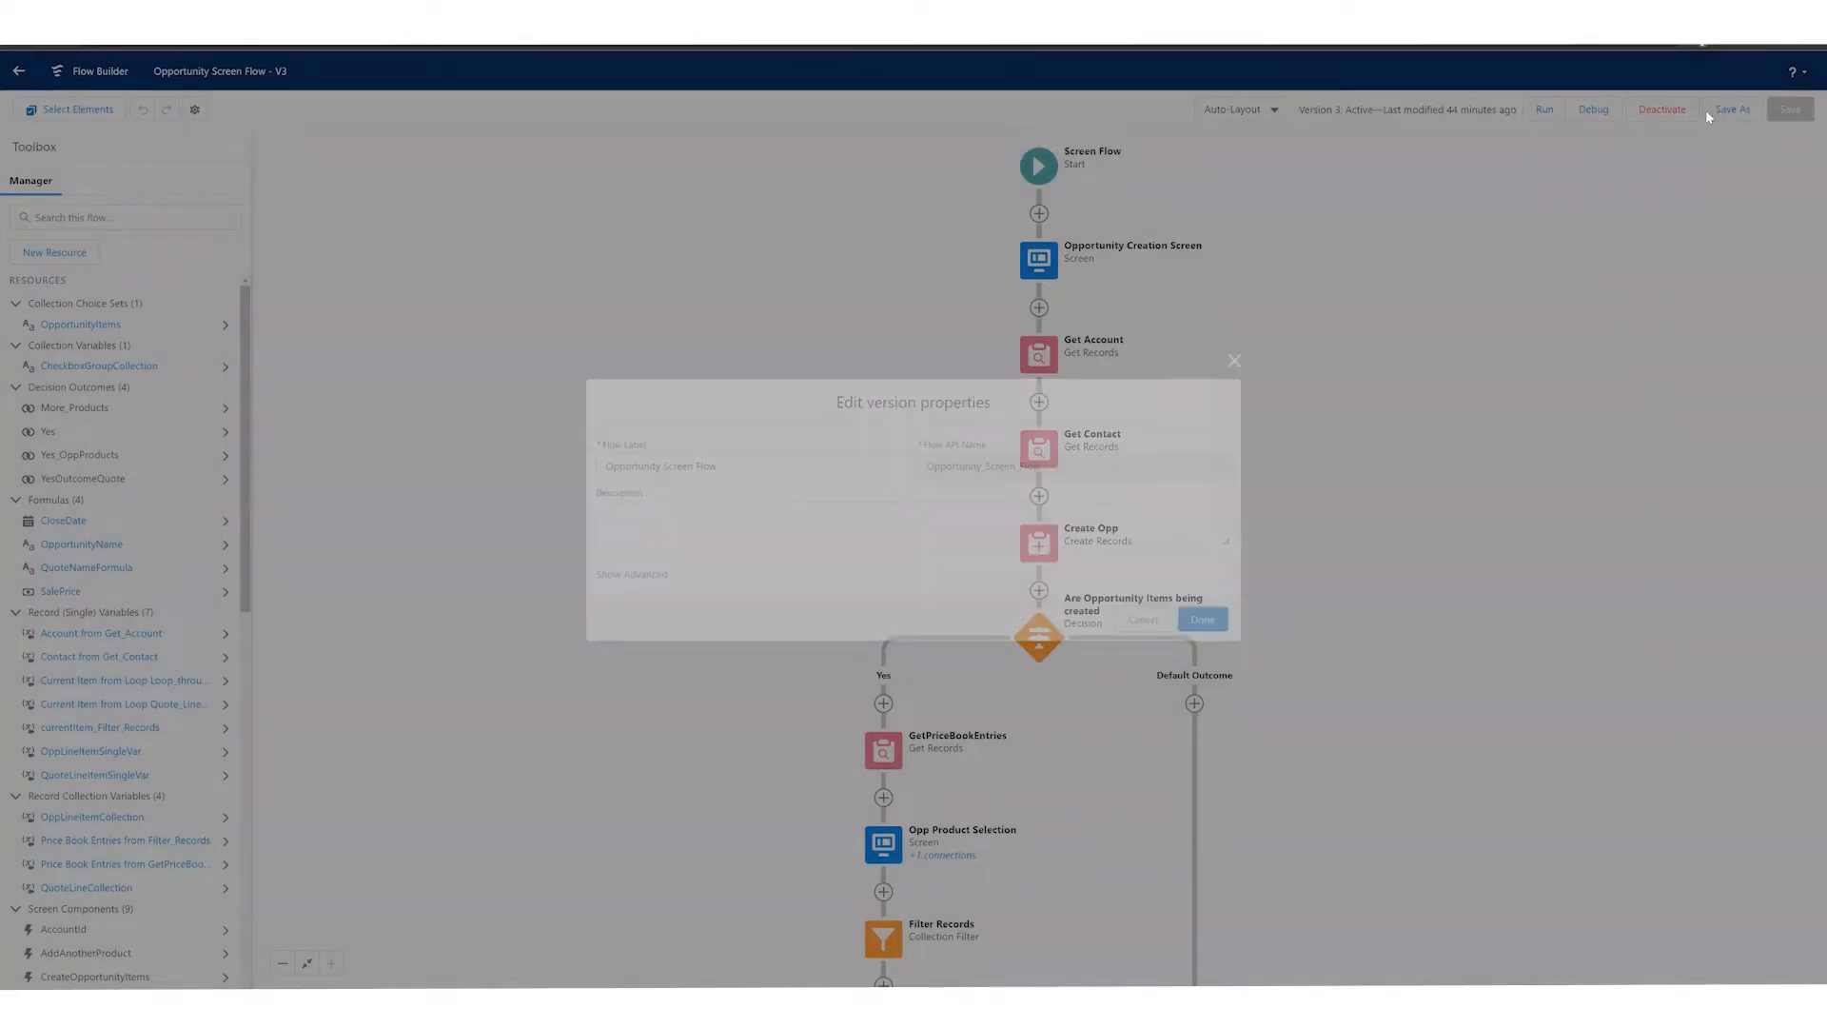
Step: Compare the Save As choices for a new flow and a new version, and cancel without saving
{"action": "left_click", "coordinate": [1731, 109]}
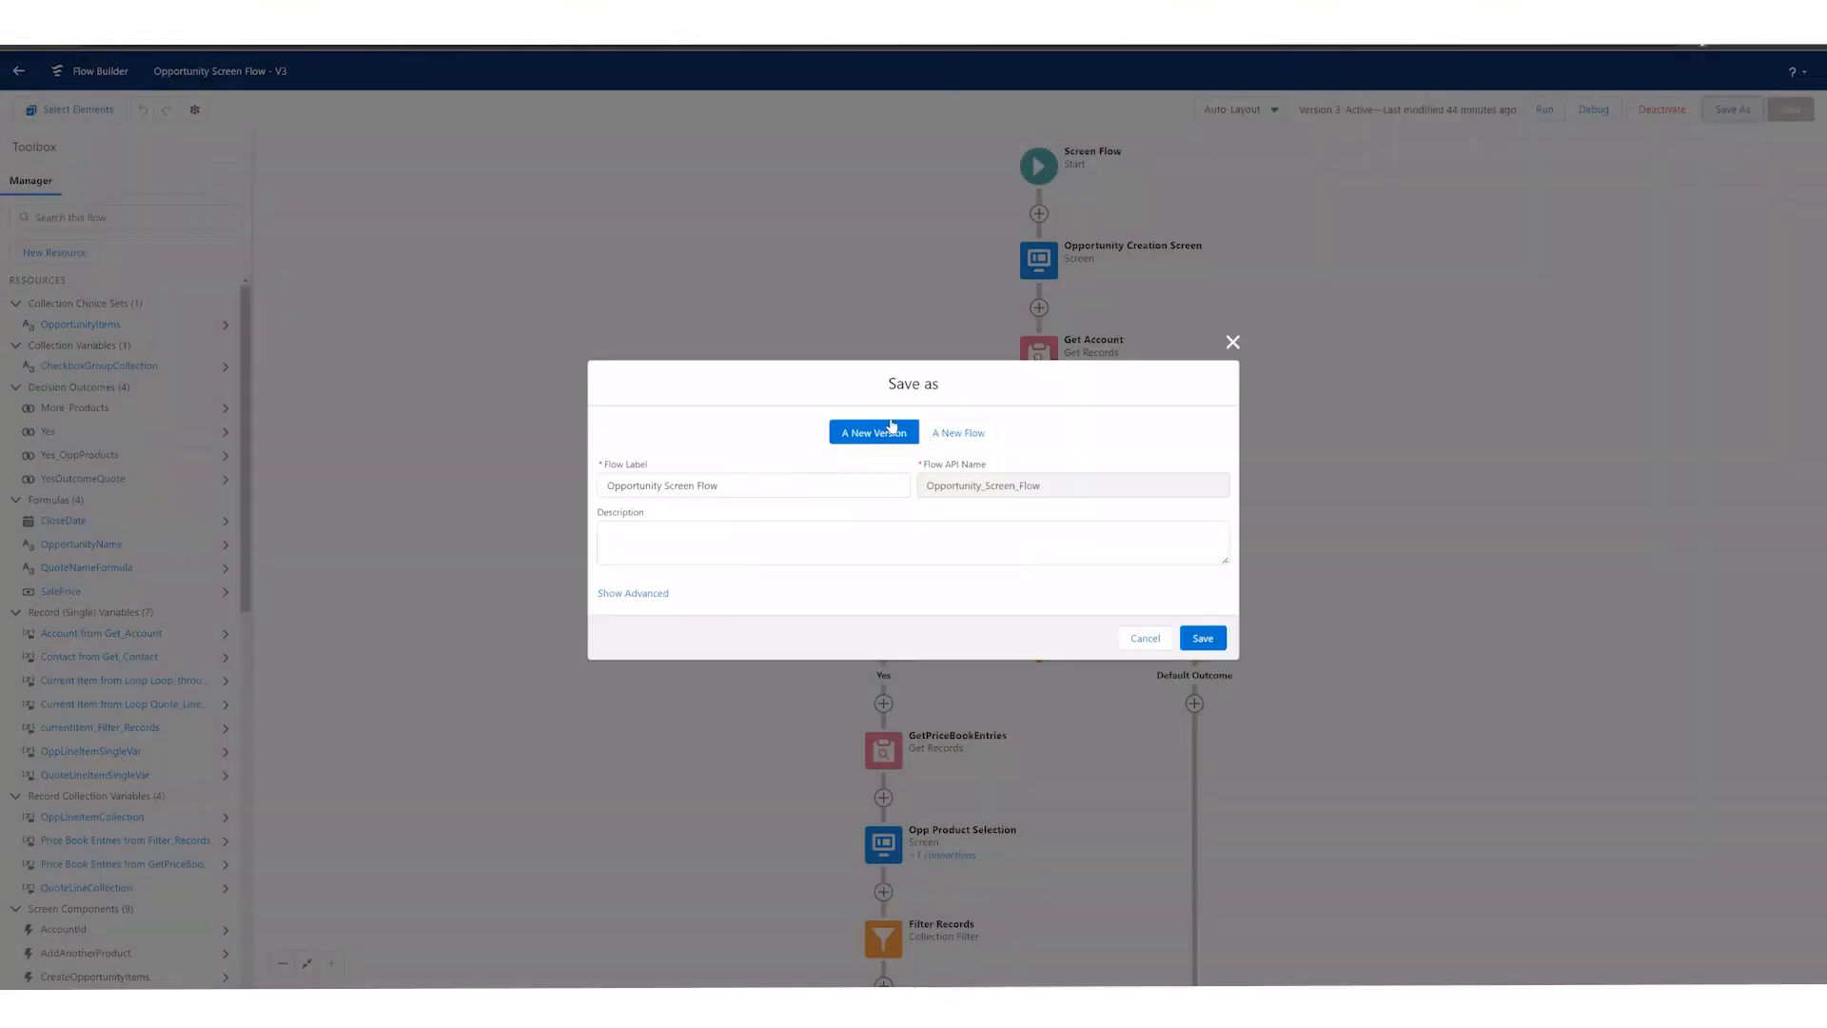
{"action": "left_click", "coordinate": [958, 432]}
{"action": "left_click", "coordinate": [874, 431]}
{"action": "left_click", "coordinate": [1144, 642]}
Step: In the advanced version properties, try running the flow in System Context Without Sharing and in System Context with Sharing
{"action": "left_click", "coordinate": [194, 111]}
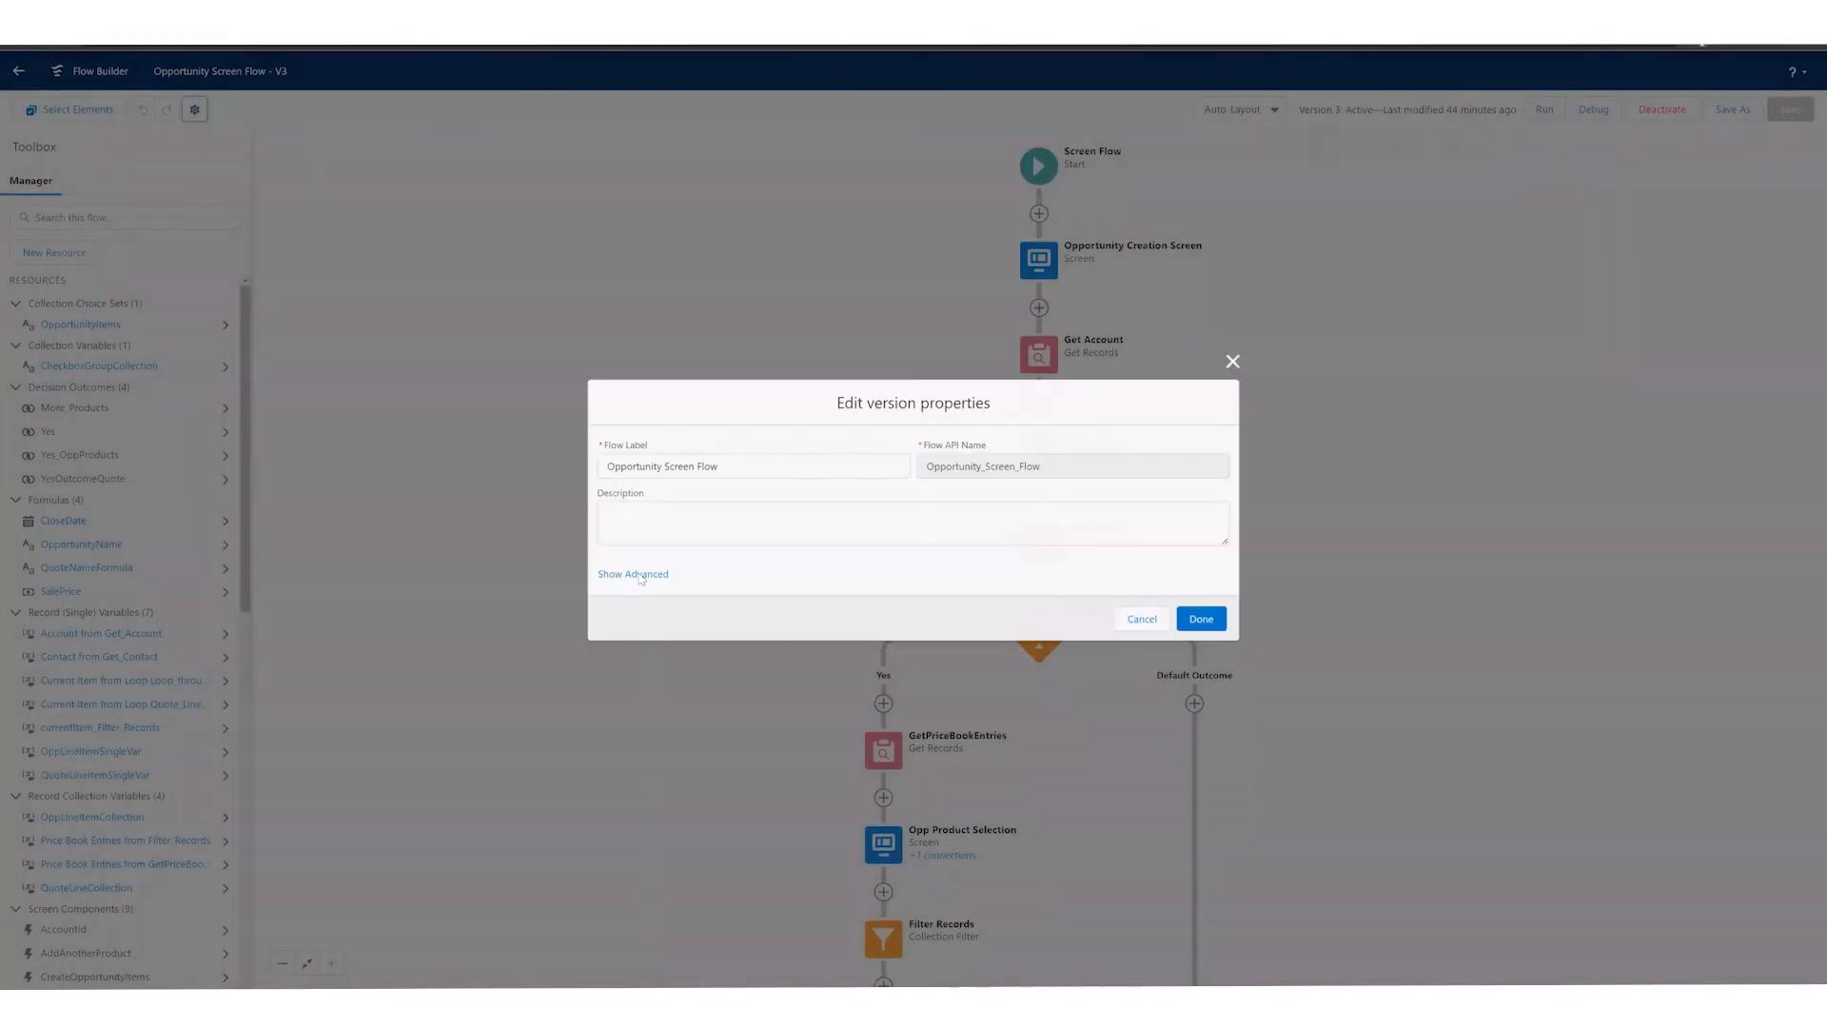
{"action": "left_click", "coordinate": [632, 574]}
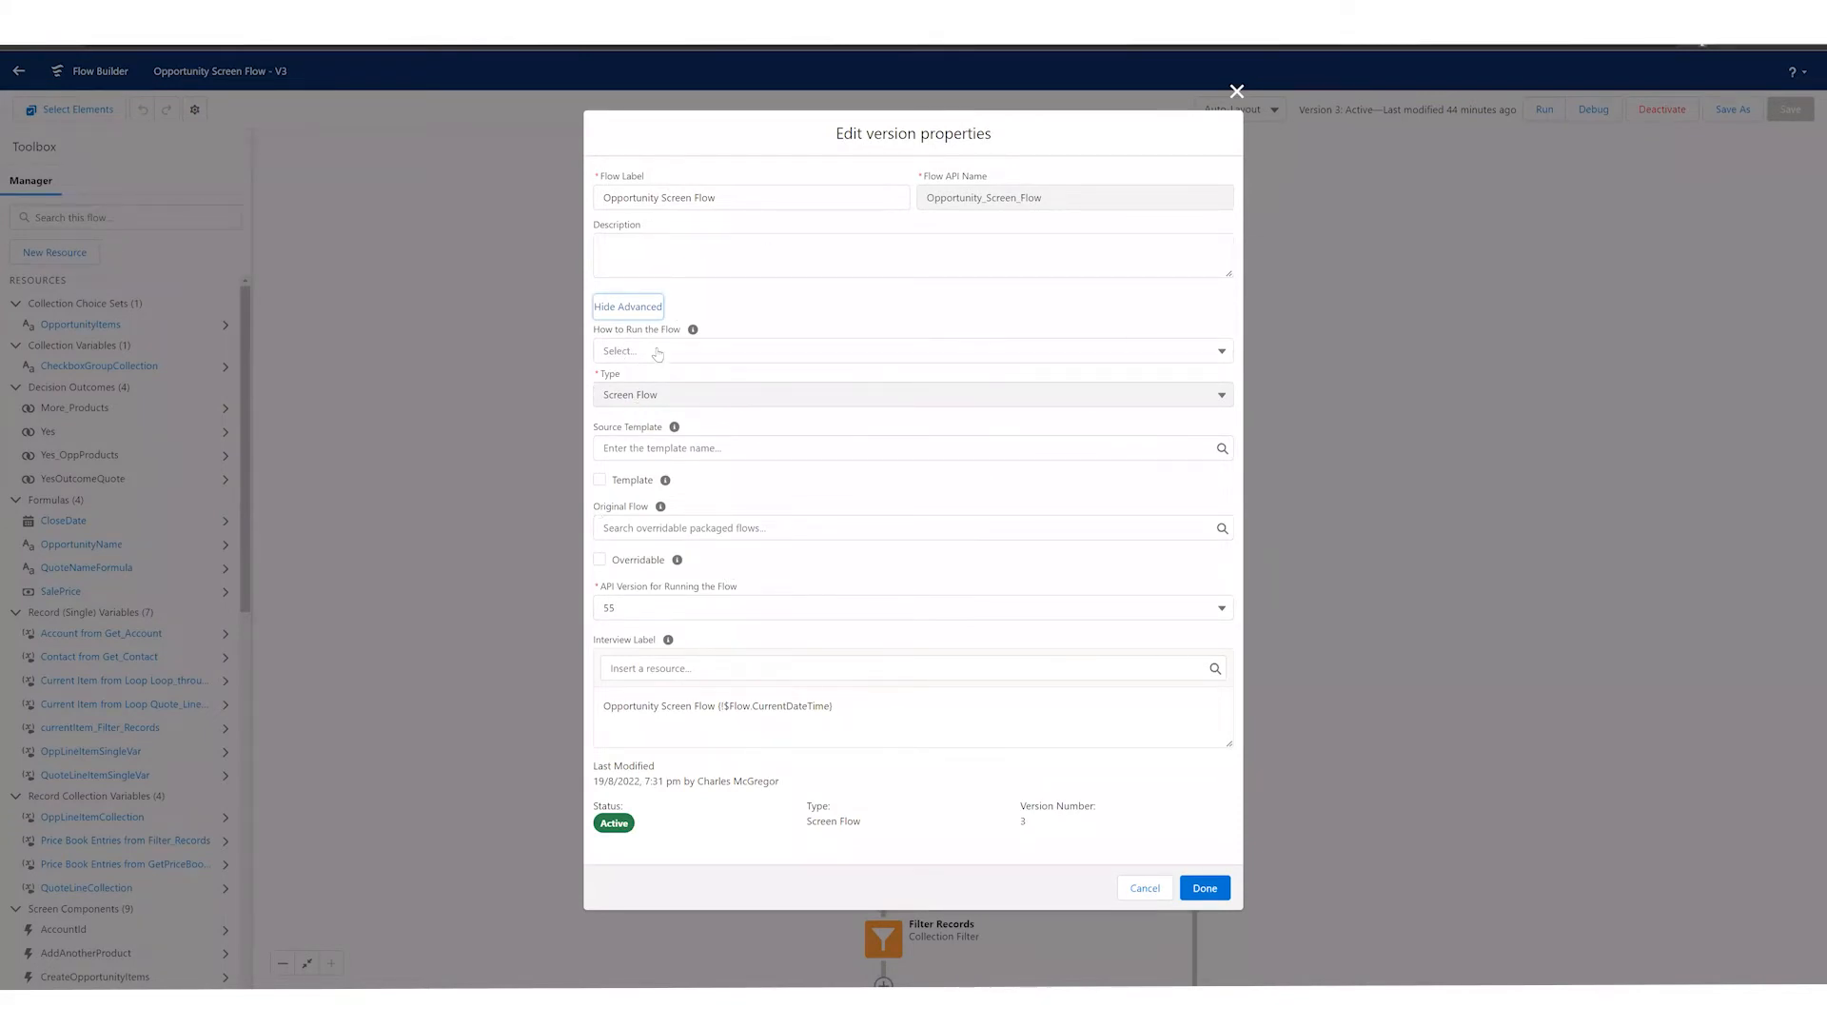
{"action": "left_click_drag", "start_coordinate": [626, 331], "coordinate": [690, 337]}
{"action": "left_click", "coordinate": [725, 335]}
{"action": "left_click", "coordinate": [666, 351]}
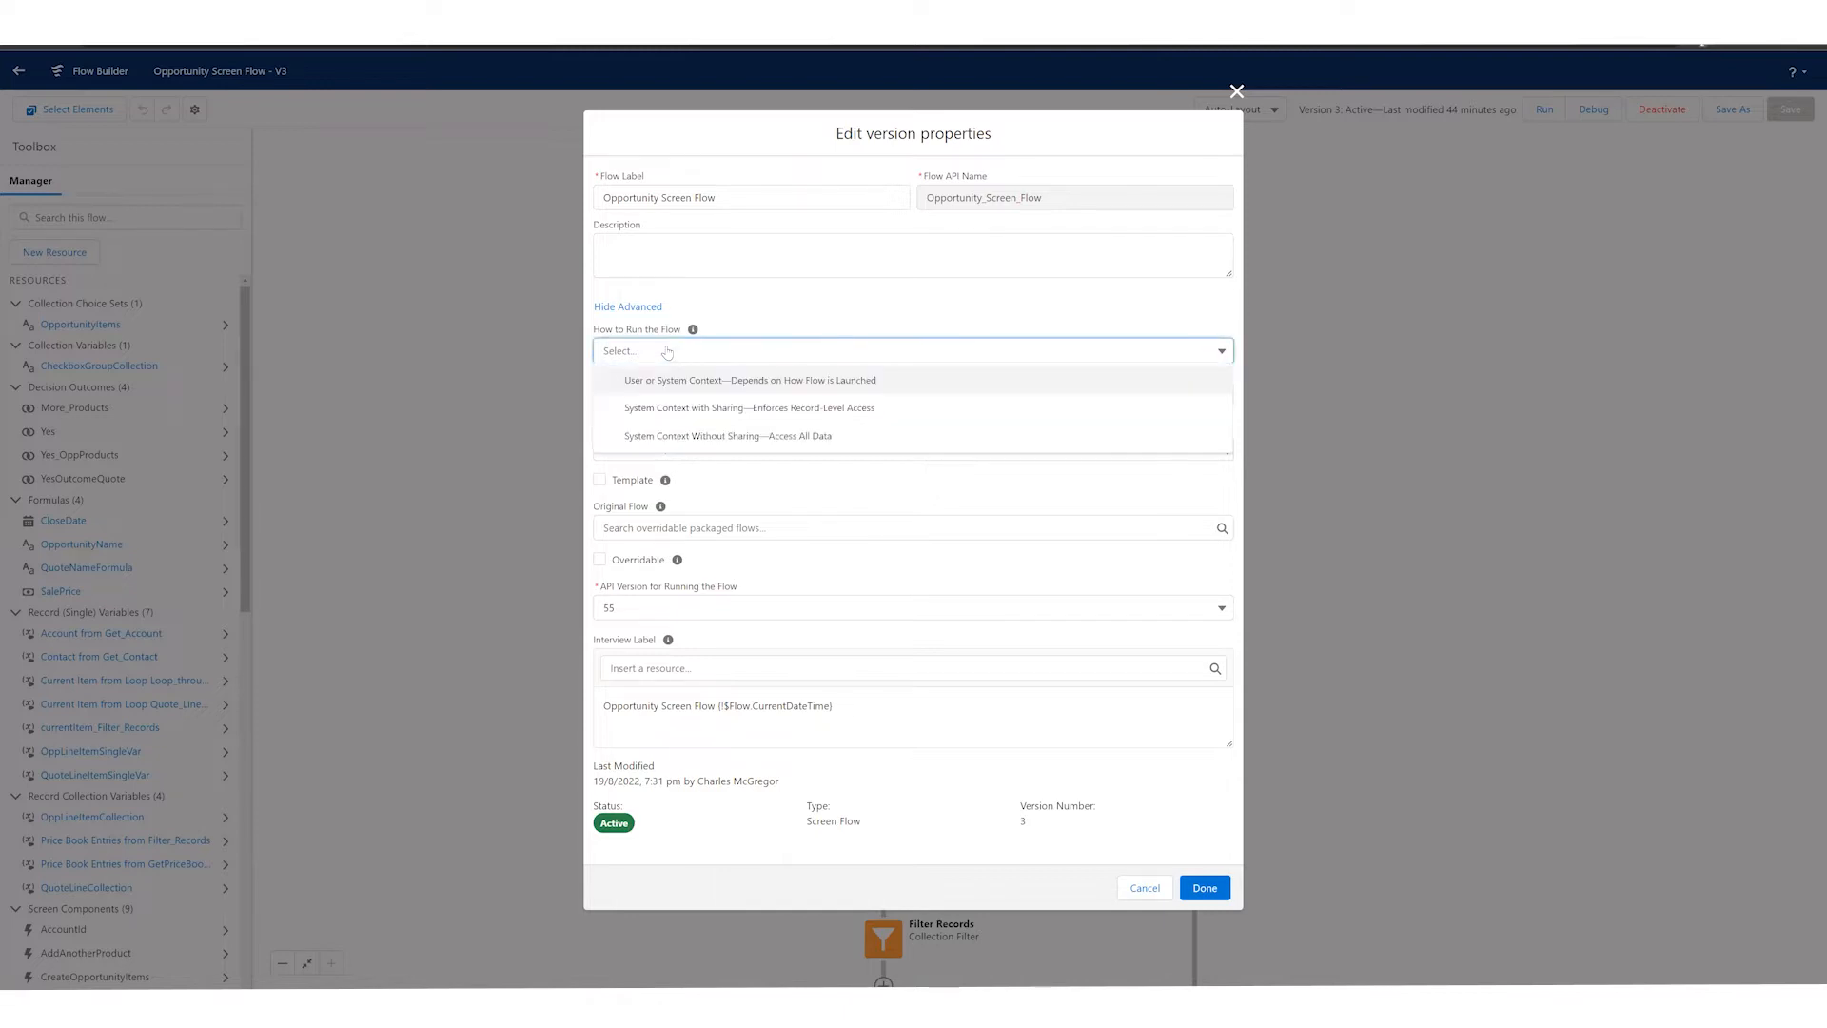
{"action": "left_click", "coordinate": [746, 440]}
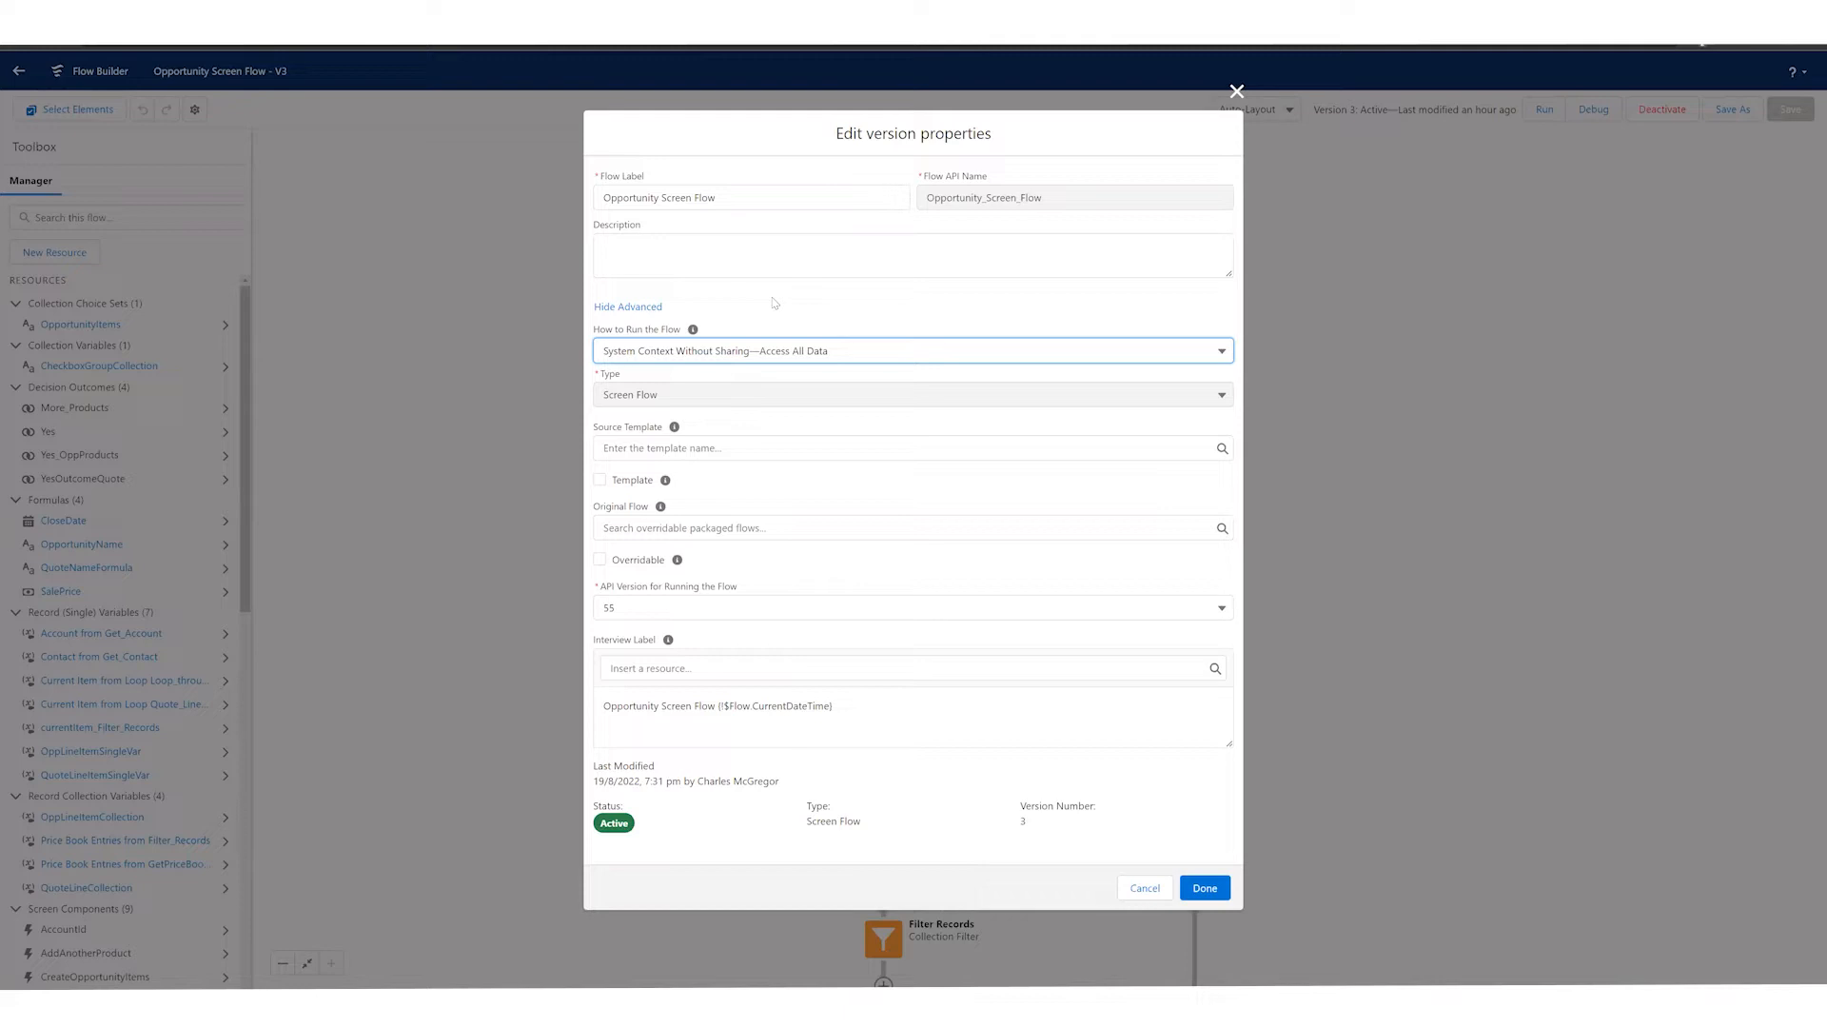
{"action": "left_click", "coordinate": [814, 363]}
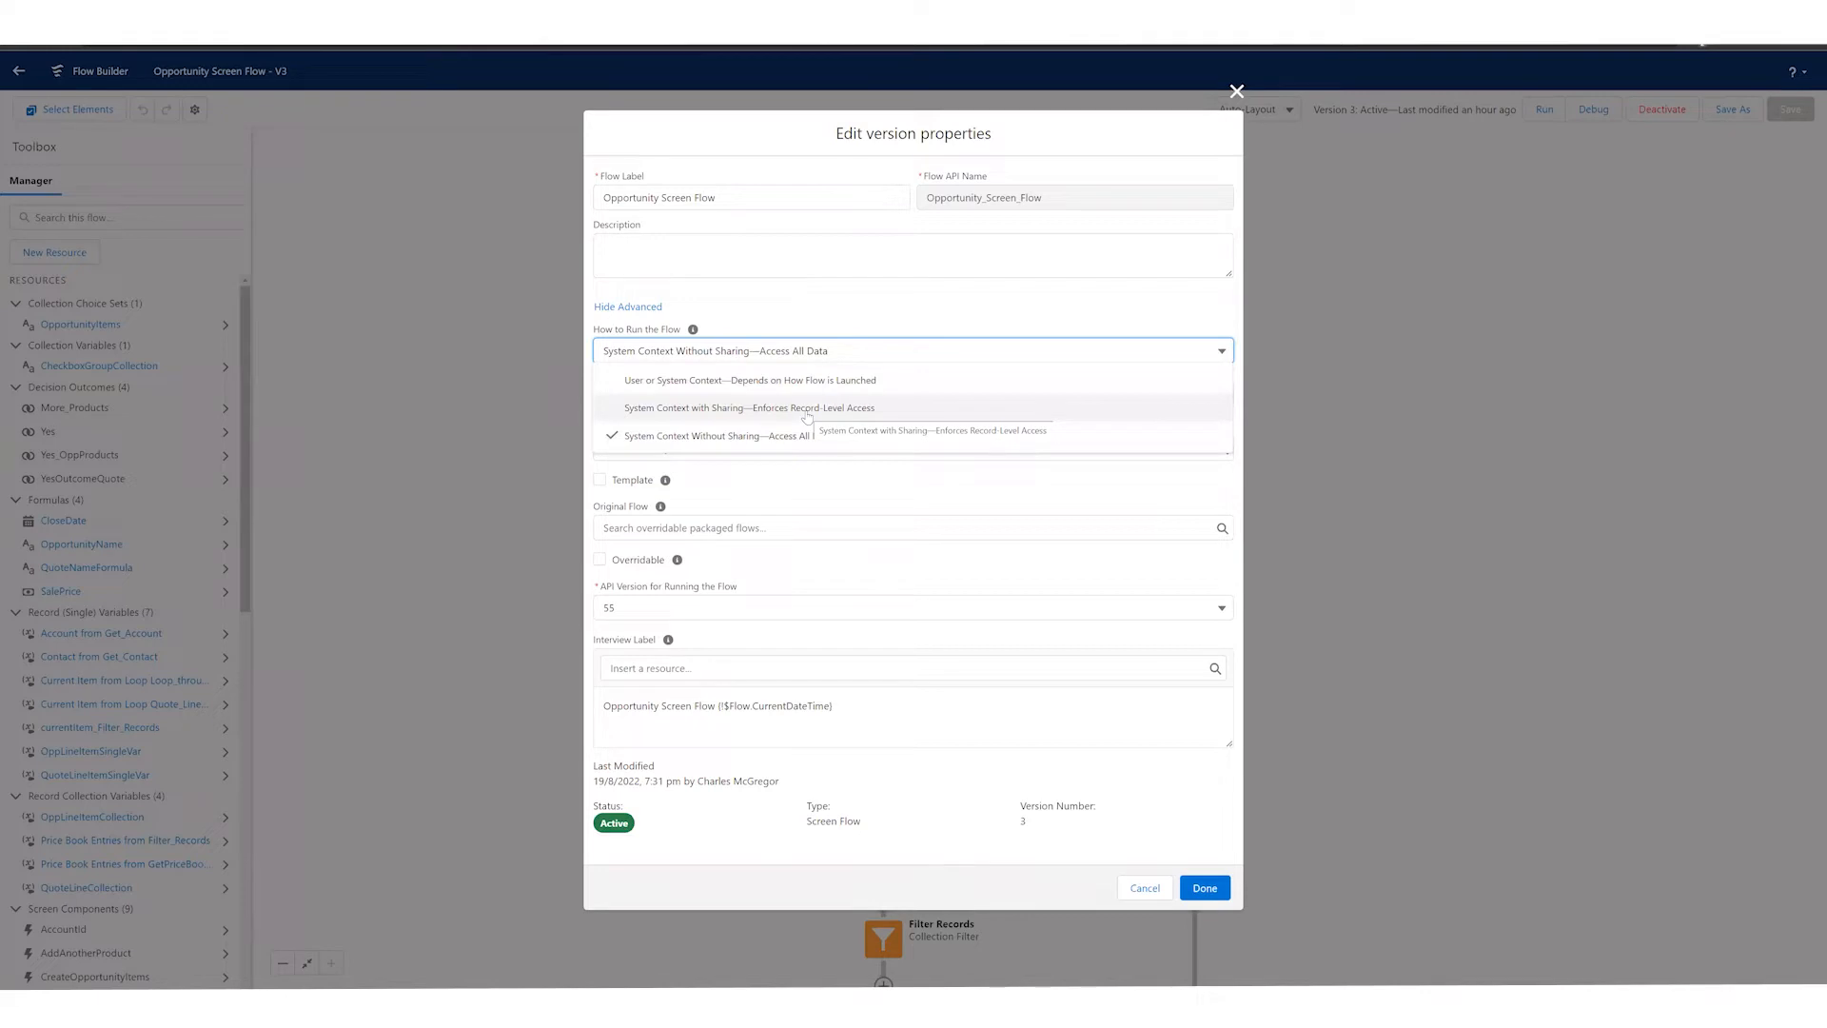
{"action": "left_click", "coordinate": [801, 411]}
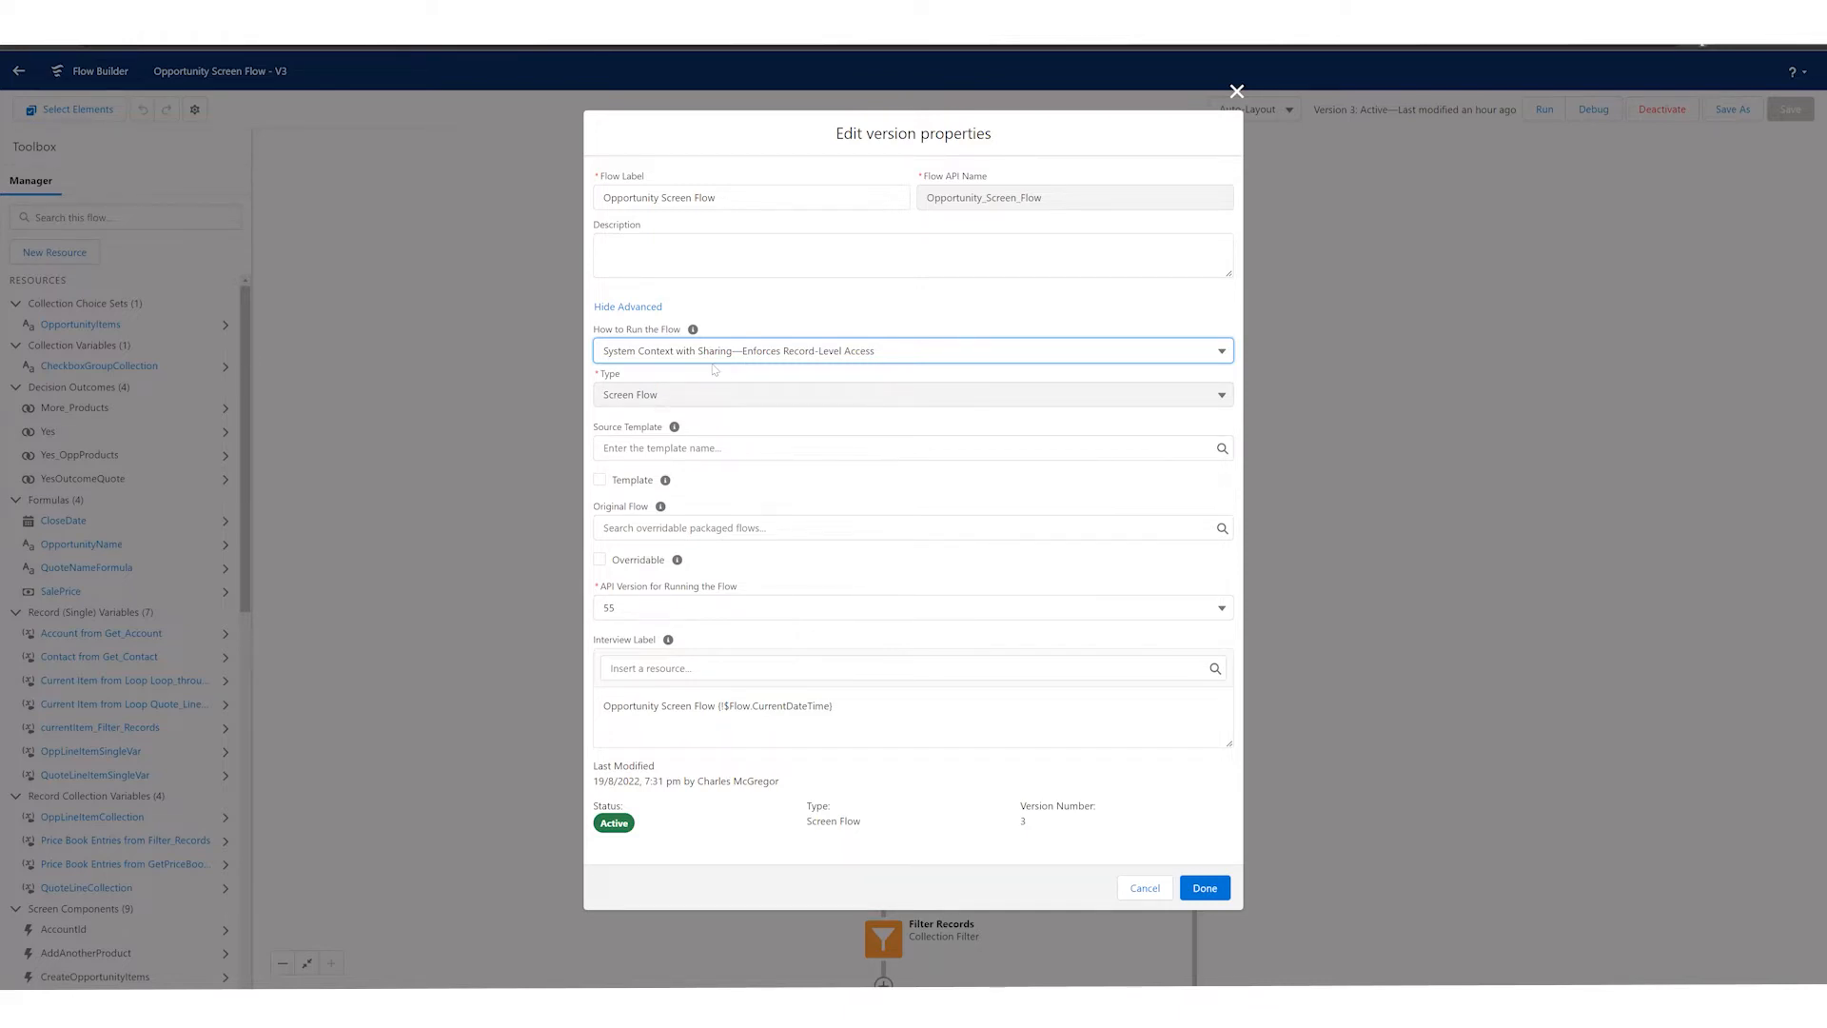
Step: Examine the available source templates and API versions for running the flow
{"action": "left_click", "coordinate": [683, 448]}
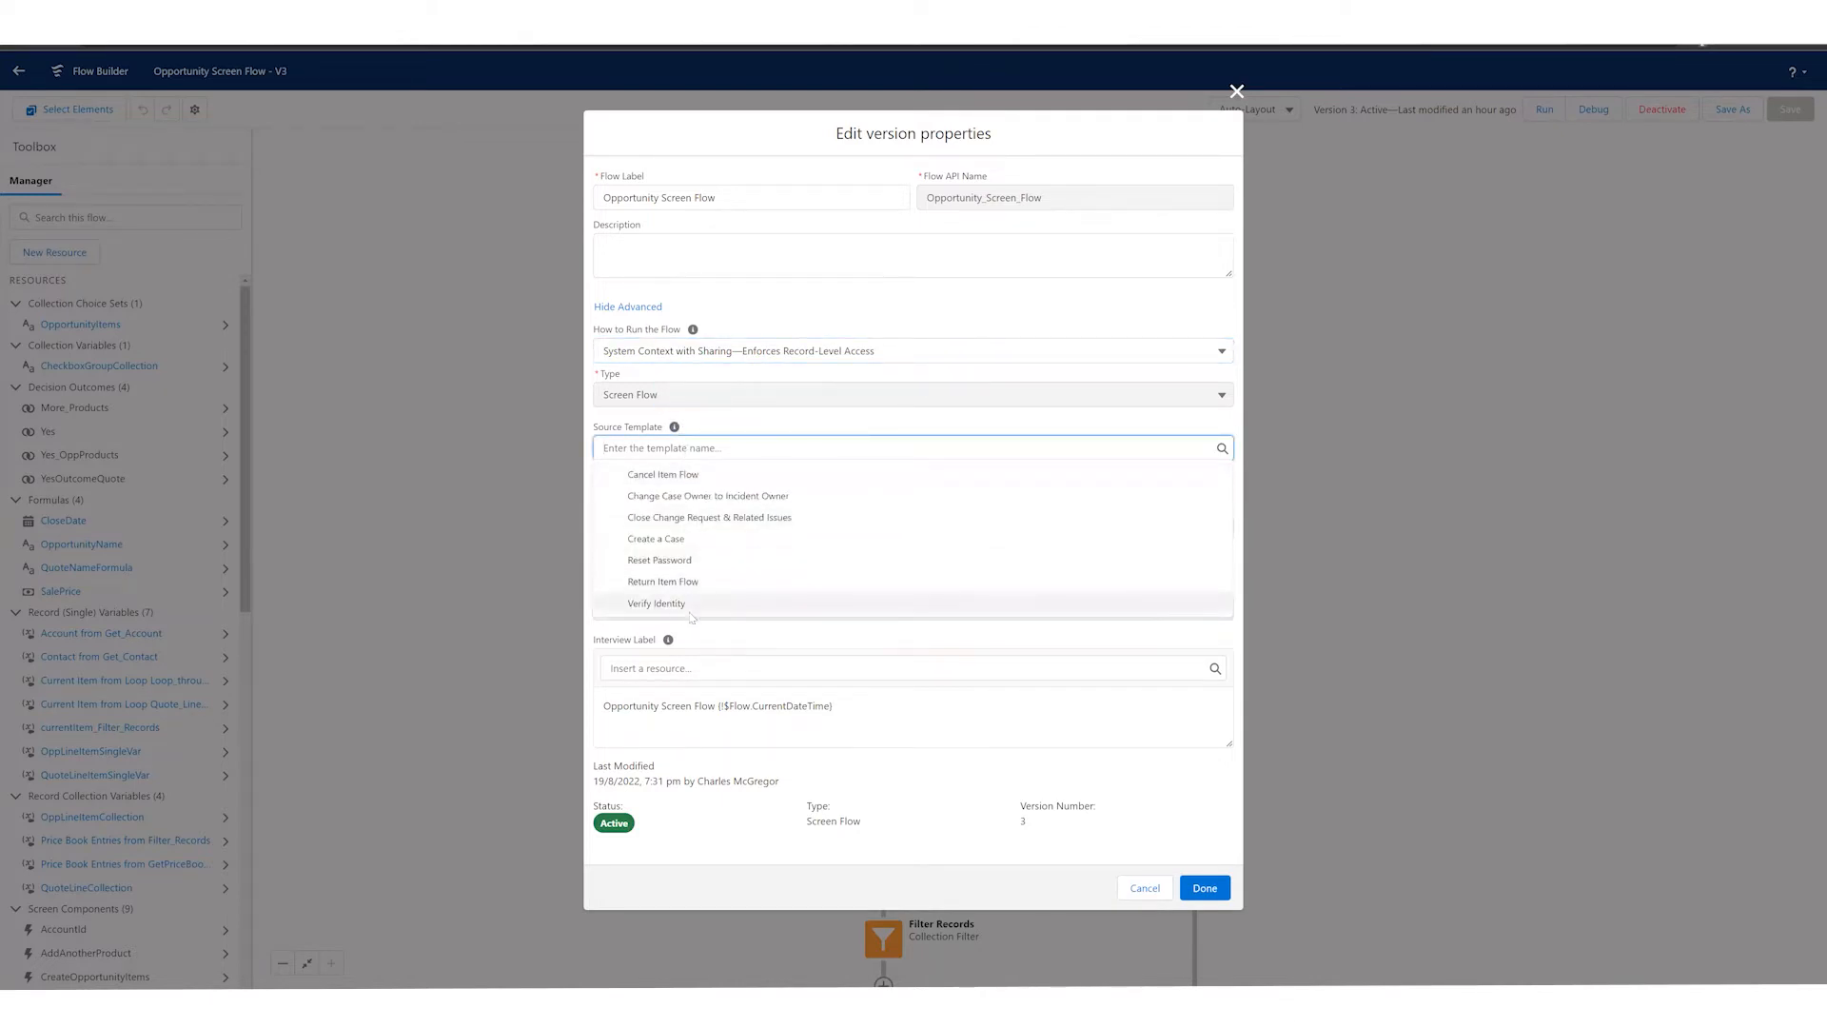
{"action": "left_click", "coordinate": [702, 424]}
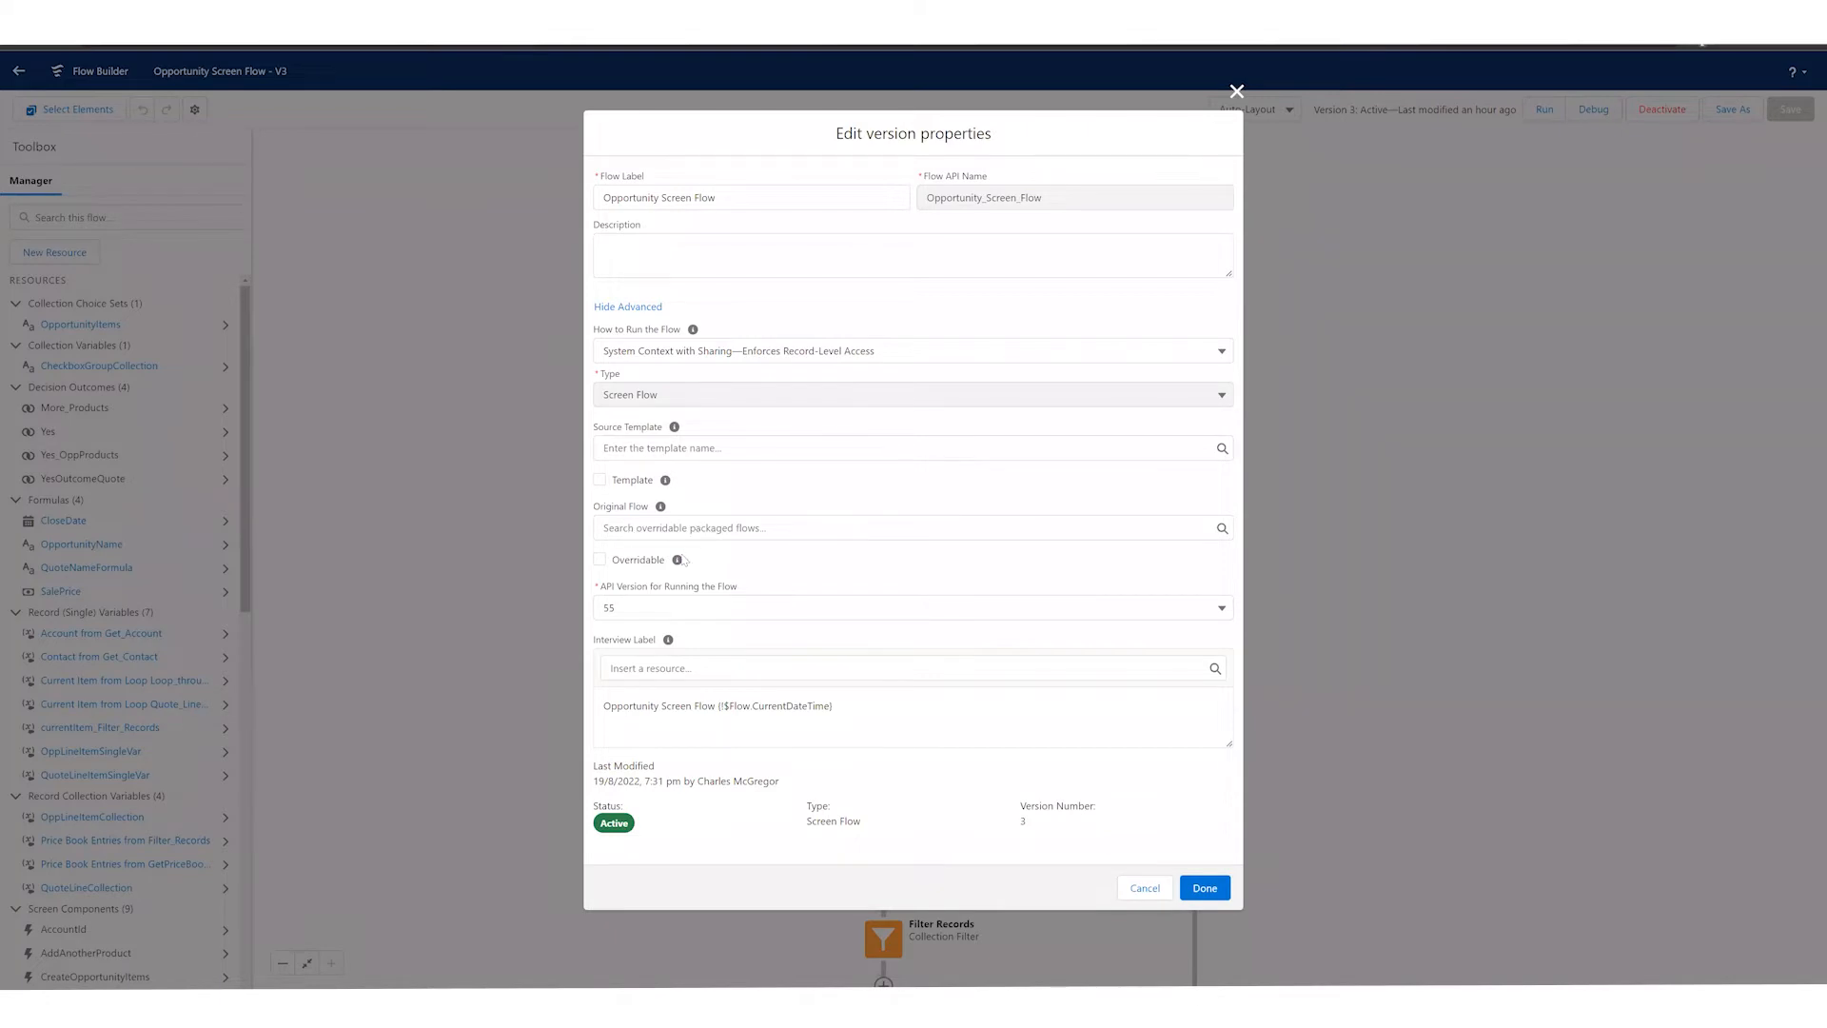
{"action": "left_click", "coordinate": [661, 612]}
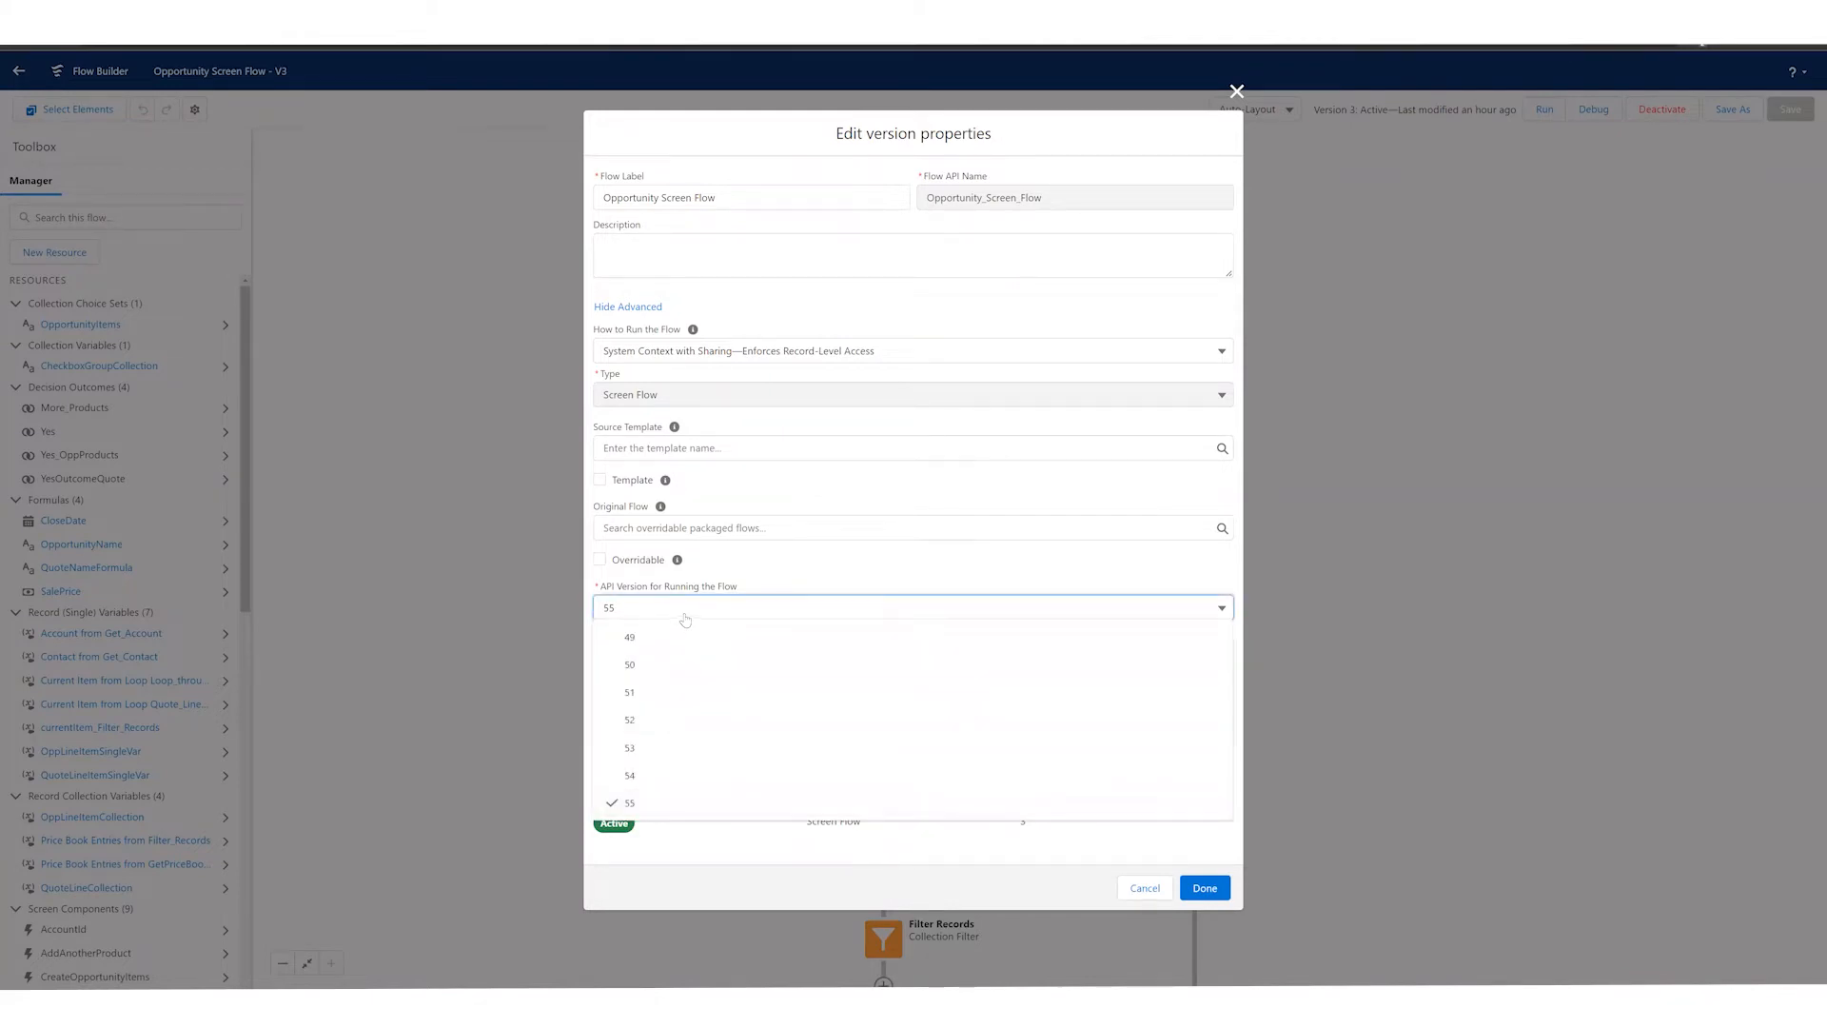
{"action": "left_click", "coordinate": [682, 618]}
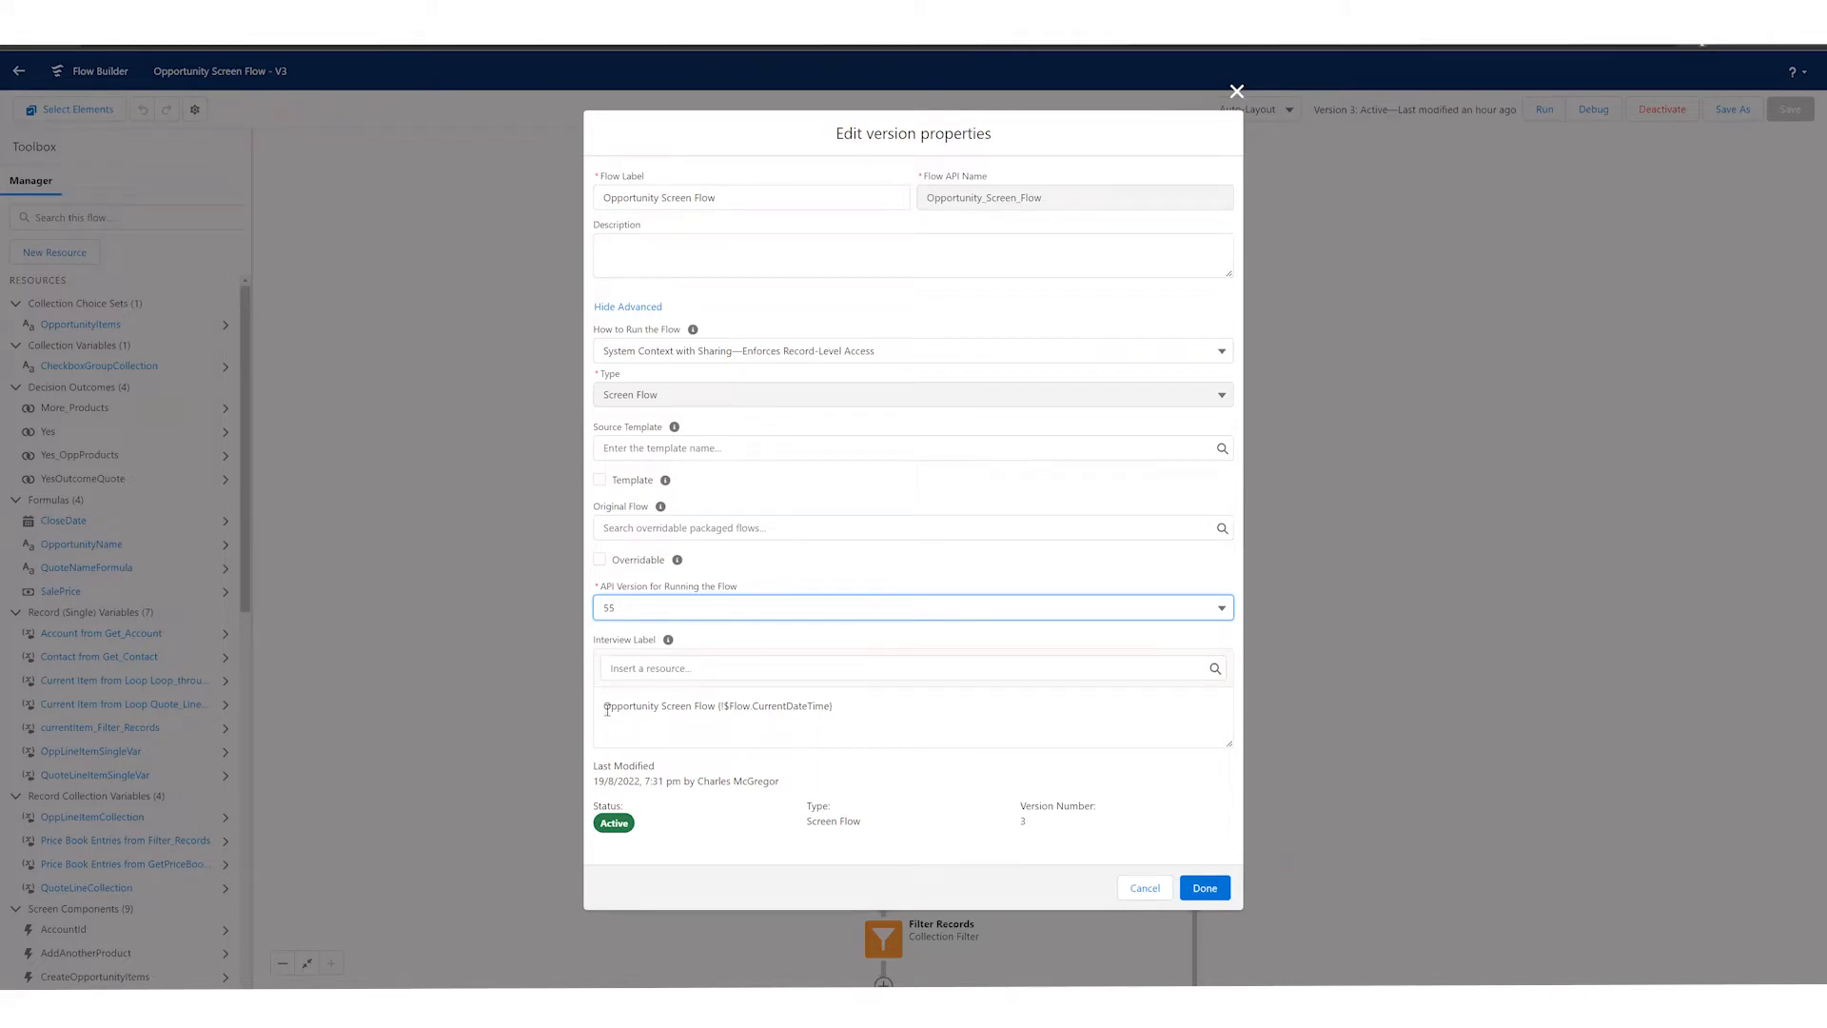
Step: Examine the interview label and last-modified details, and close the version properties without saving
{"action": "left_click", "coordinate": [606, 709]}
{"action": "left_click_drag", "start_coordinate": [606, 709], "coordinate": [771, 705]}
{"action": "left_click", "coordinate": [761, 703]}
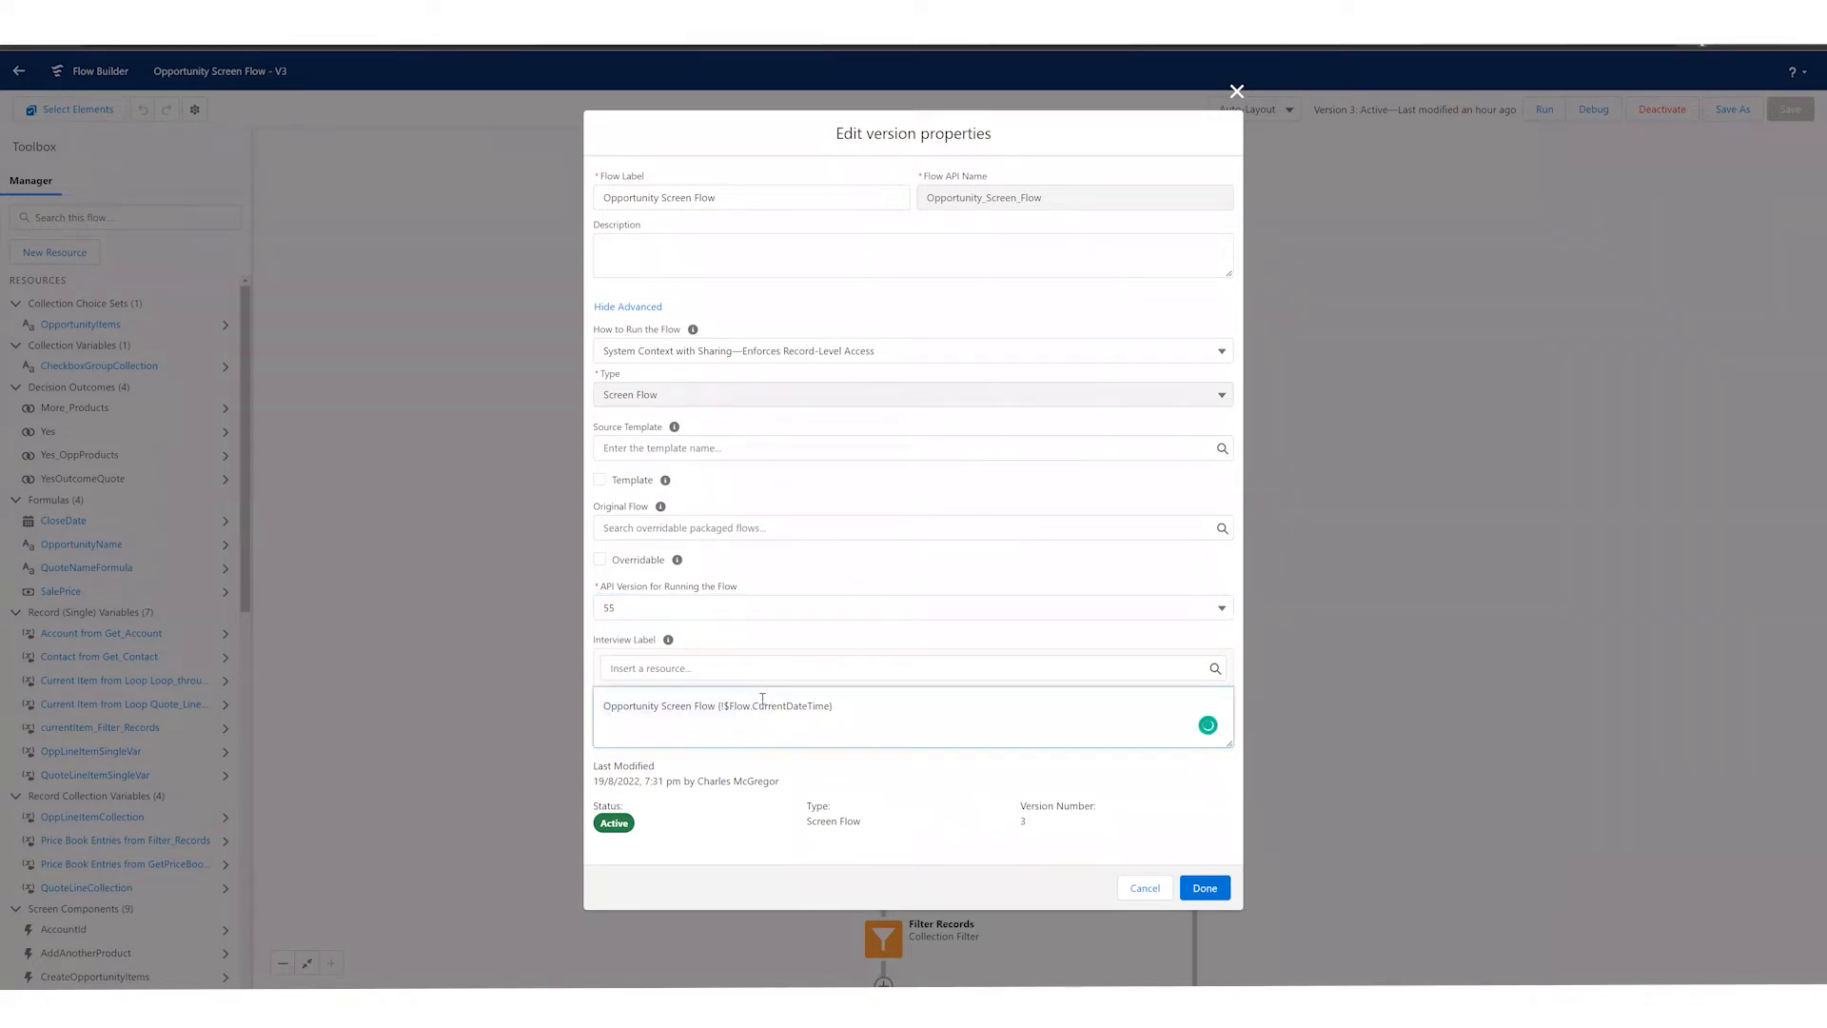
{"action": "left_click_drag", "start_coordinate": [599, 761], "coordinate": [680, 787]}
{"action": "left_click", "coordinate": [658, 737]}
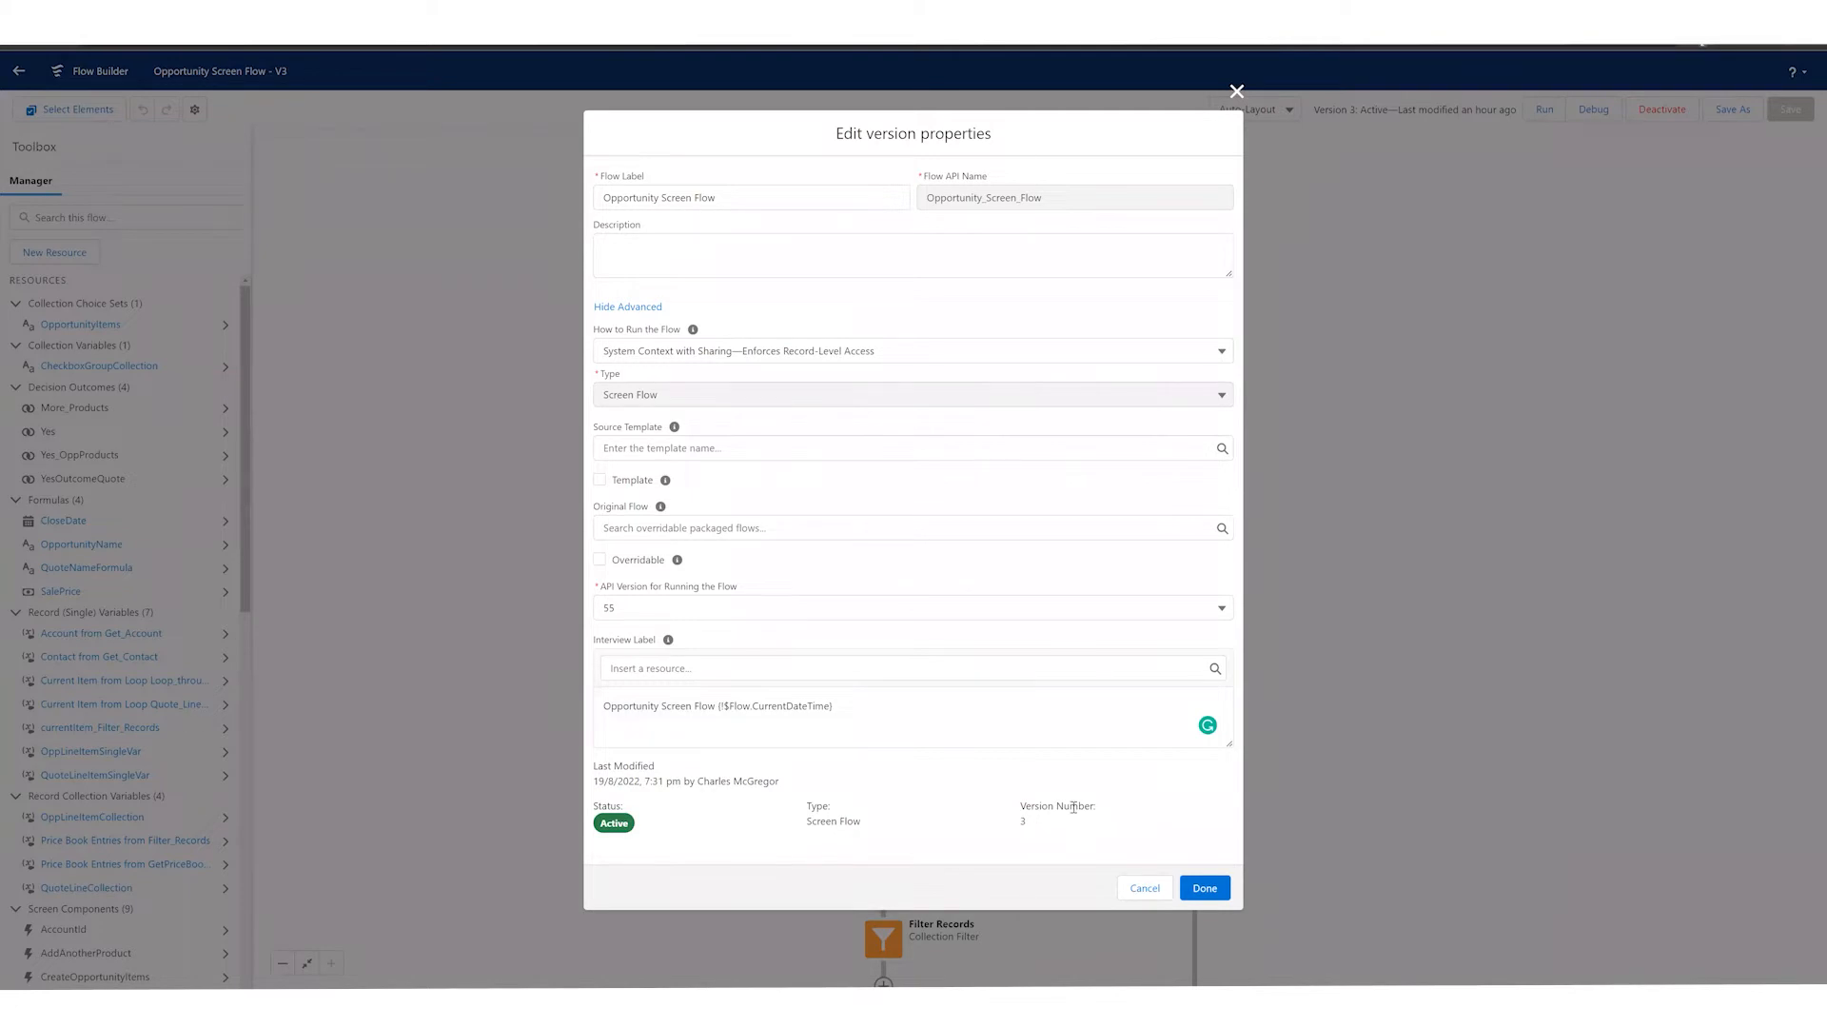
{"action": "left_click", "coordinate": [1145, 887]}
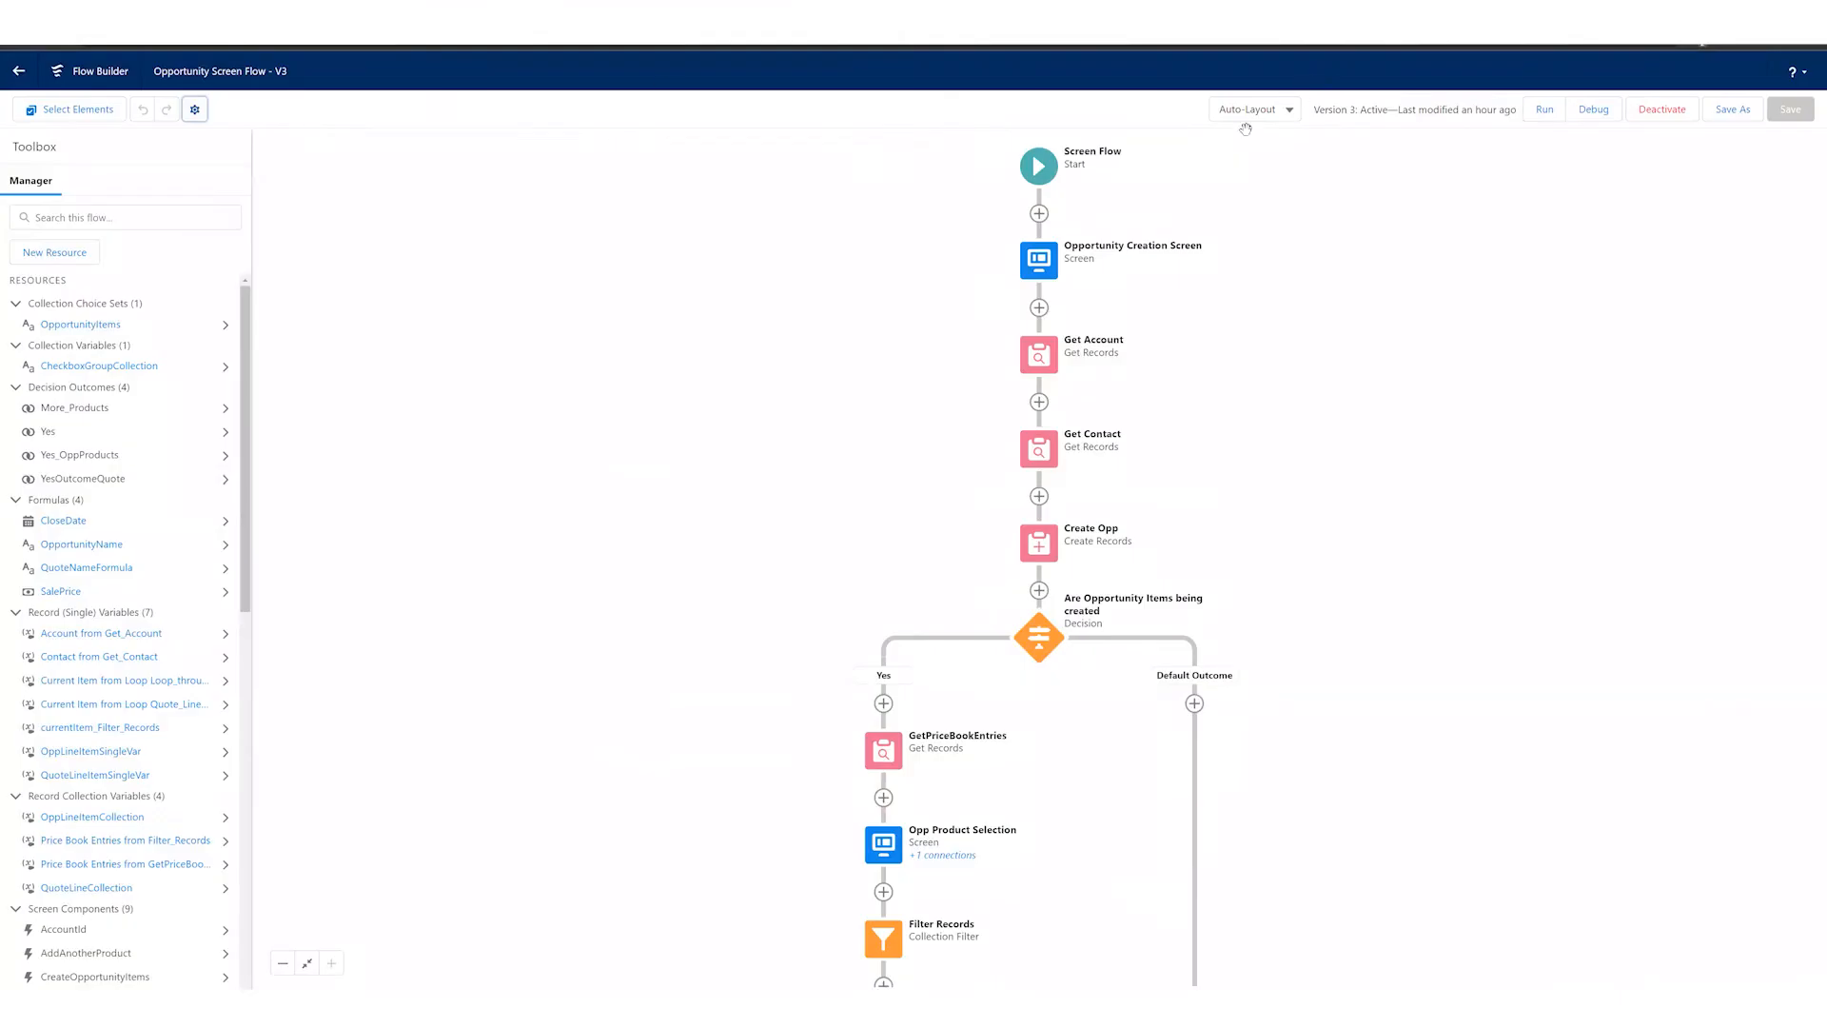
Step: Switch the canvas to Free-Form layout and move the Opportunity Creation Screen and Get Account elements apart
{"action": "left_click", "coordinate": [1275, 112]}
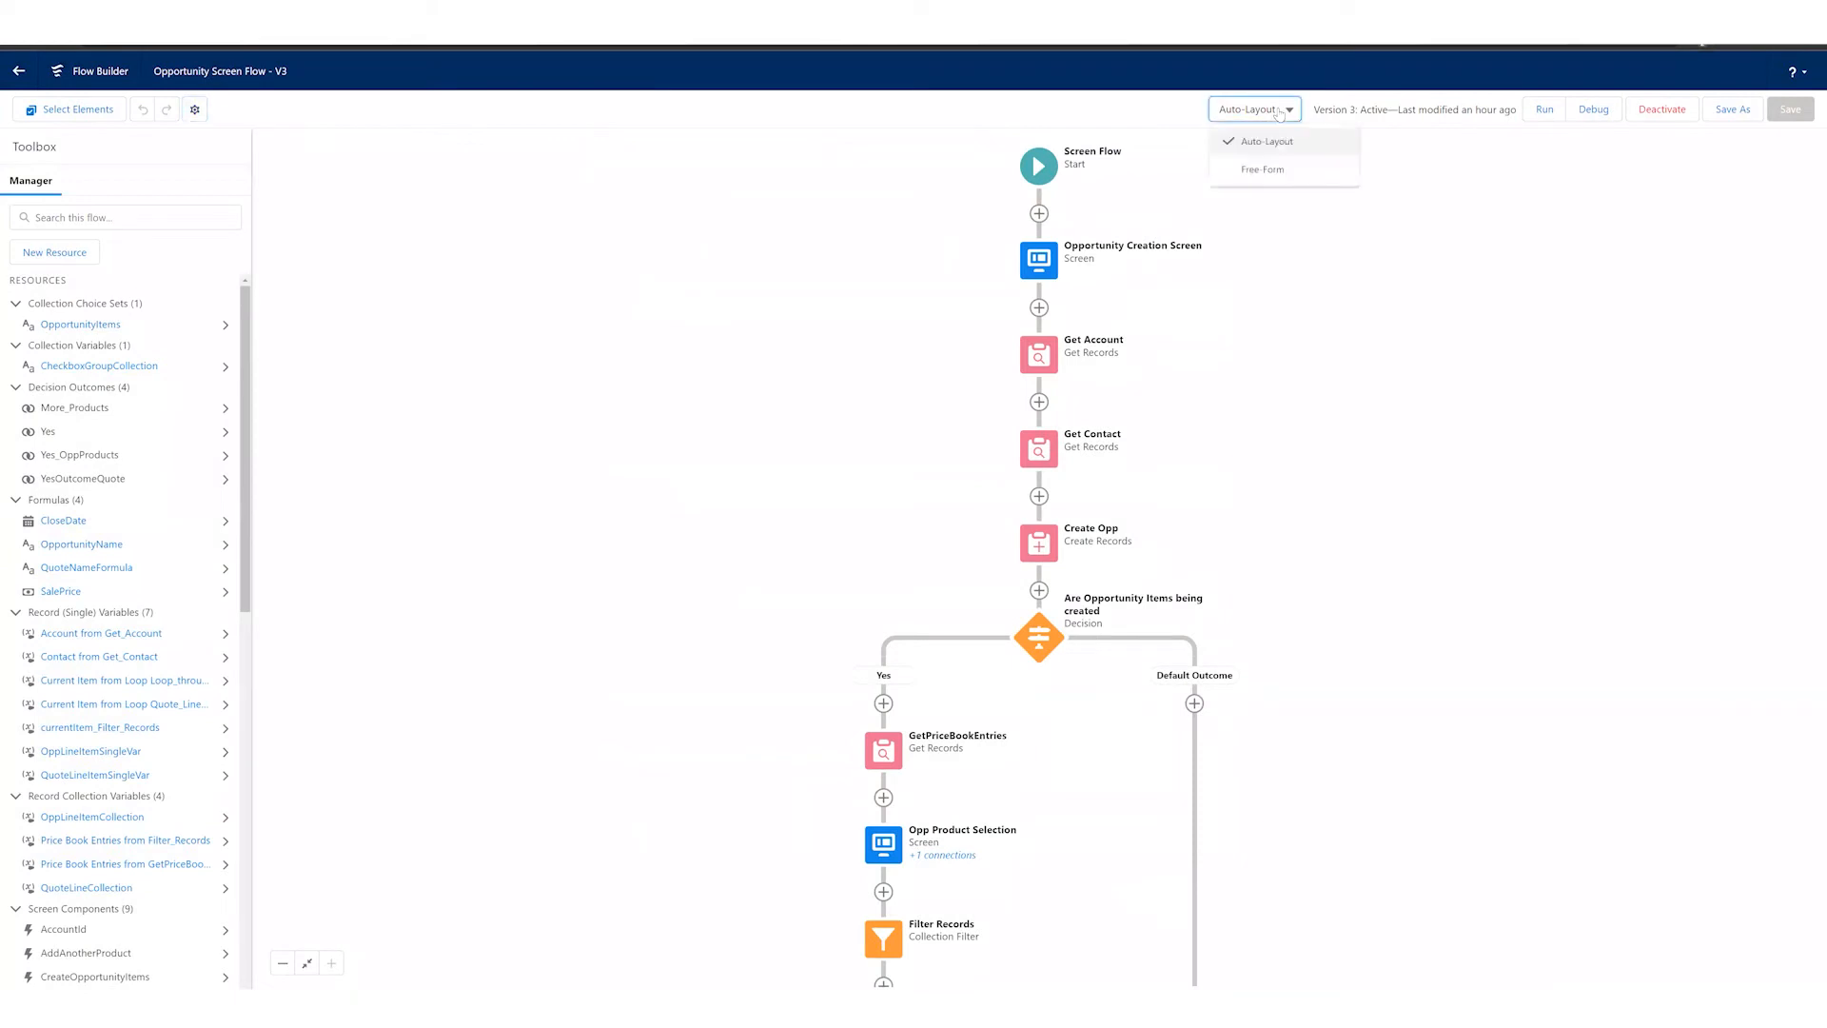
{"action": "left_click", "coordinate": [1263, 170]}
{"action": "left_click_drag", "start_coordinate": [1052, 299], "coordinate": [769, 335]}
{"action": "left_click_drag", "start_coordinate": [1038, 404], "coordinate": [1285, 400]}
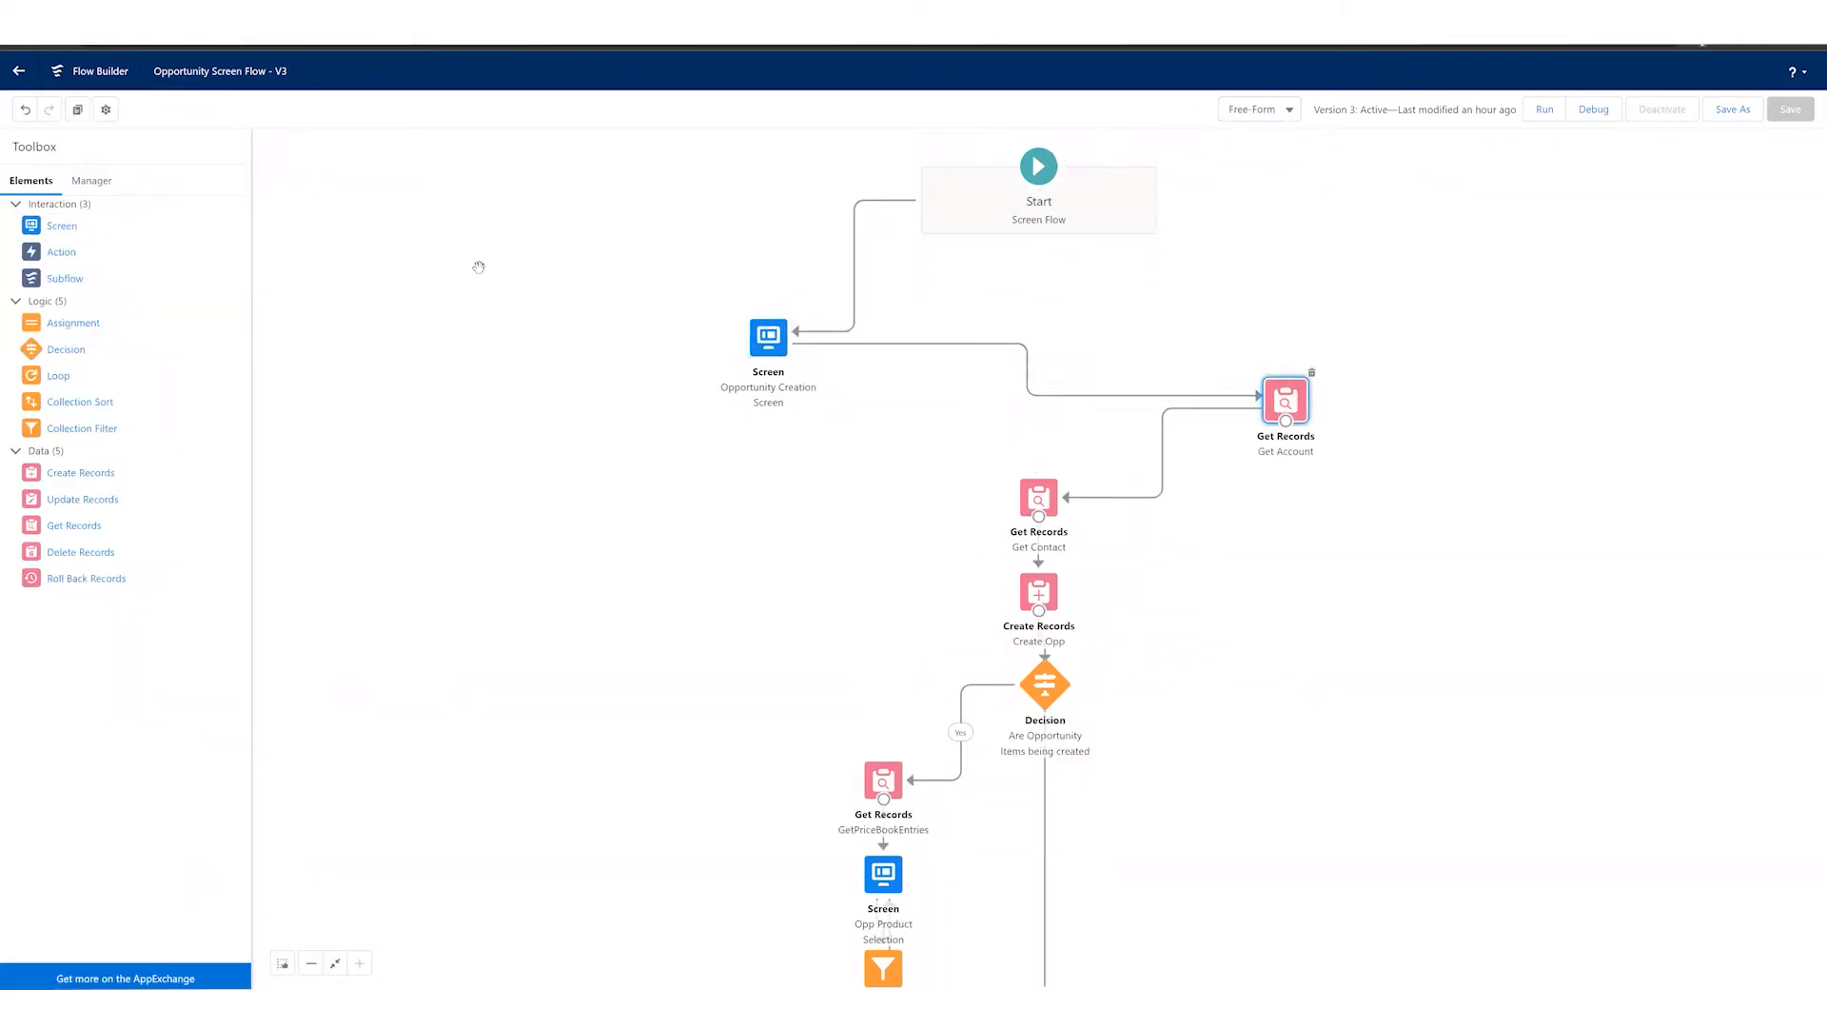
Step: Undo the element moves and return the canvas to Auto-Layout, discarding the unsaved positions
{"action": "left_click", "coordinate": [28, 109]}
{"action": "left_click", "coordinate": [28, 110]}
{"action": "left_click", "coordinate": [28, 109]}
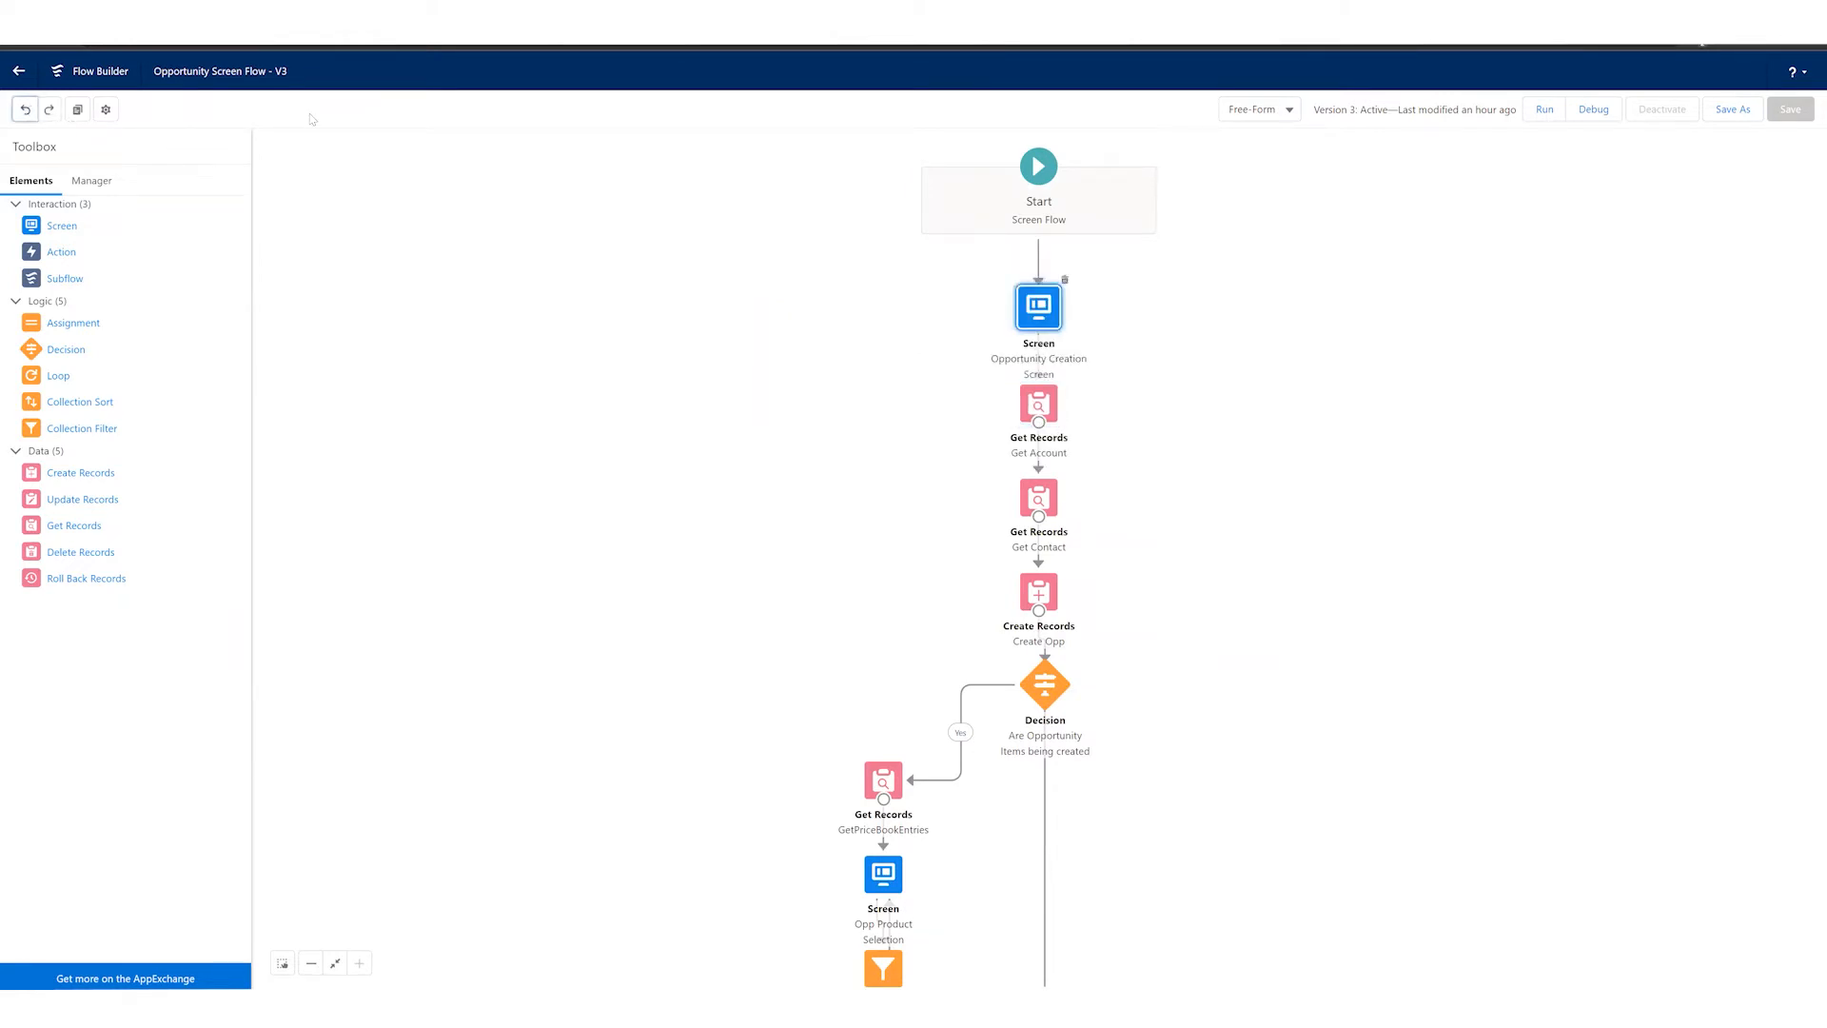
{"action": "left_click", "coordinate": [1279, 112]}
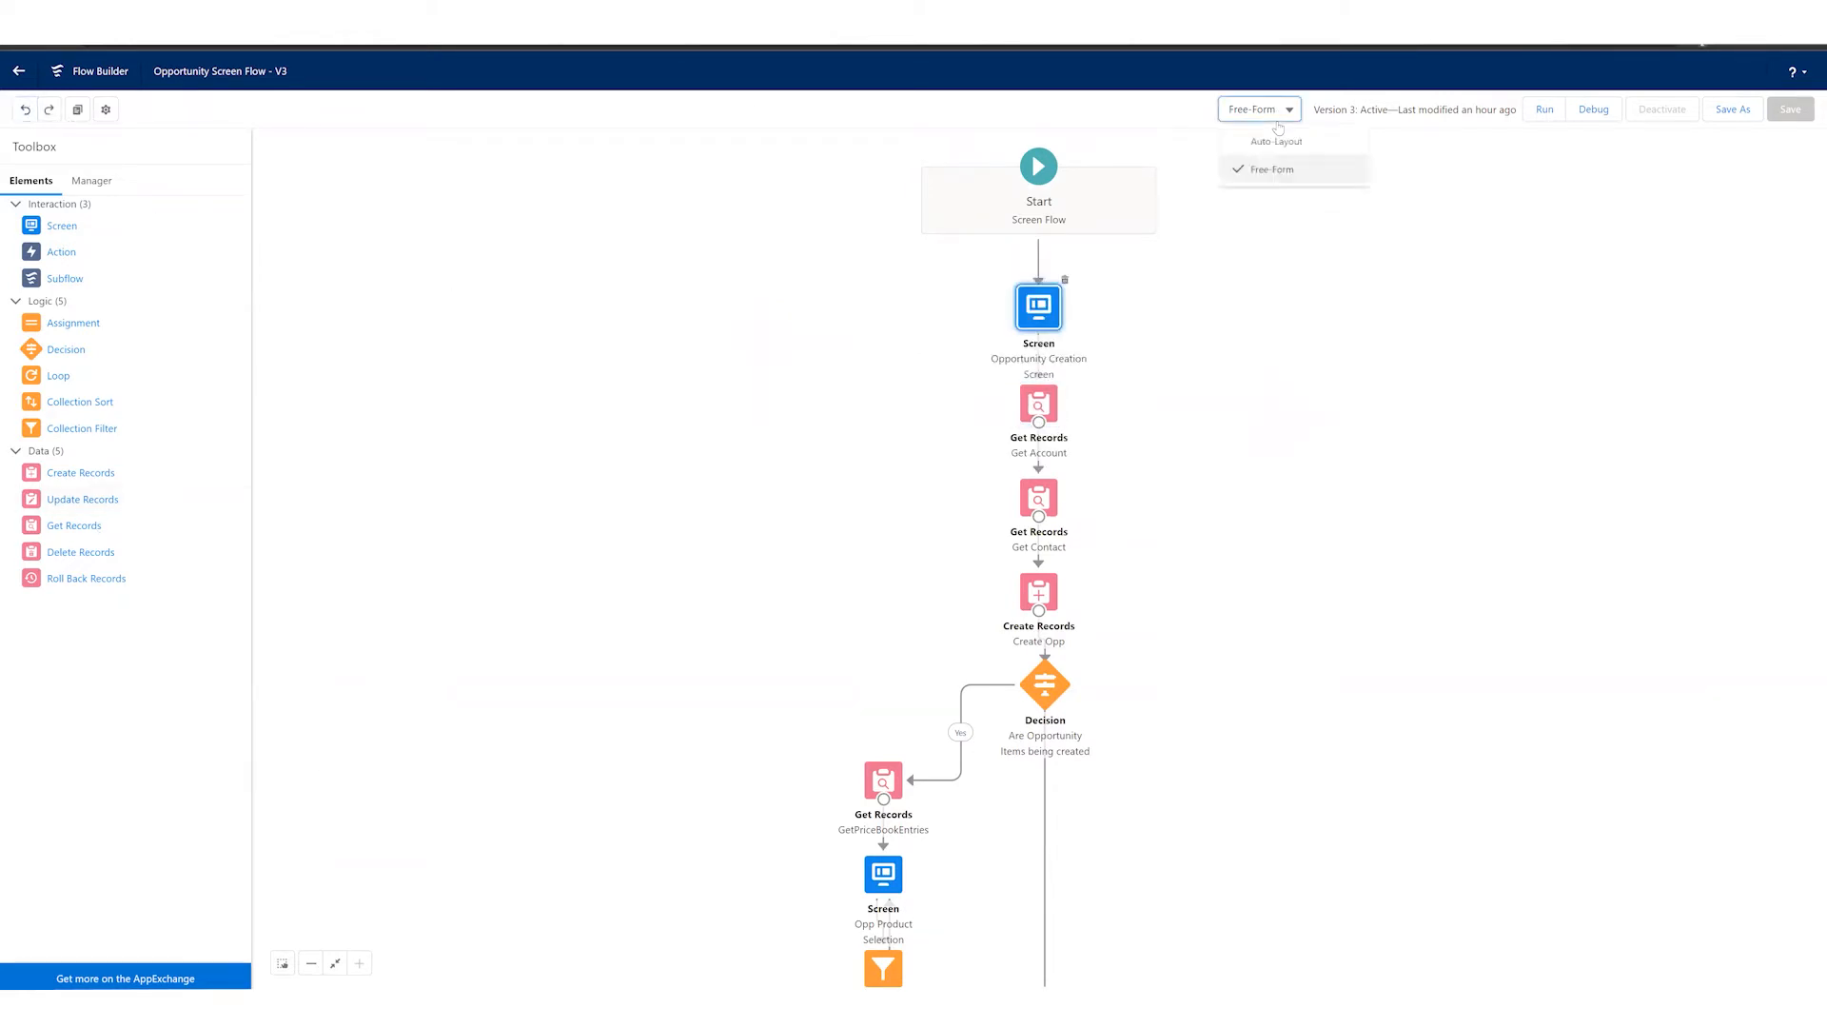
{"action": "left_click", "coordinate": [1277, 147]}
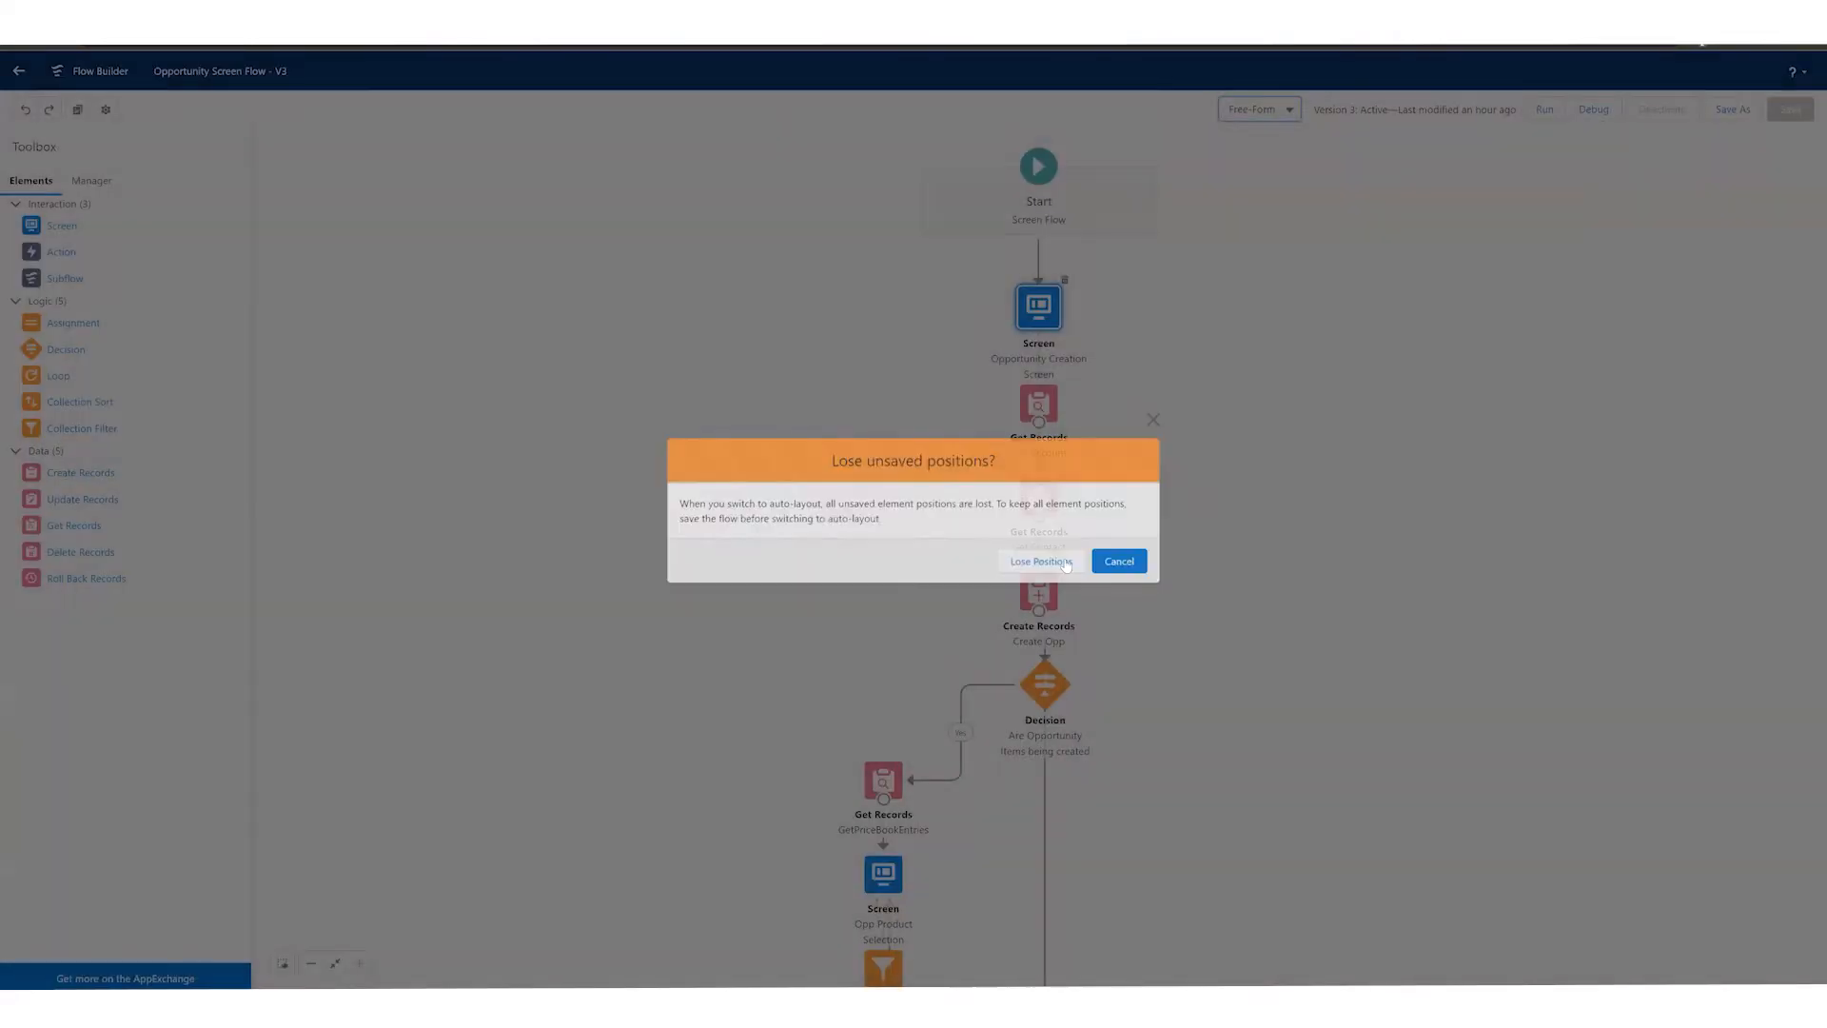
{"action": "left_click", "coordinate": [1063, 559]}
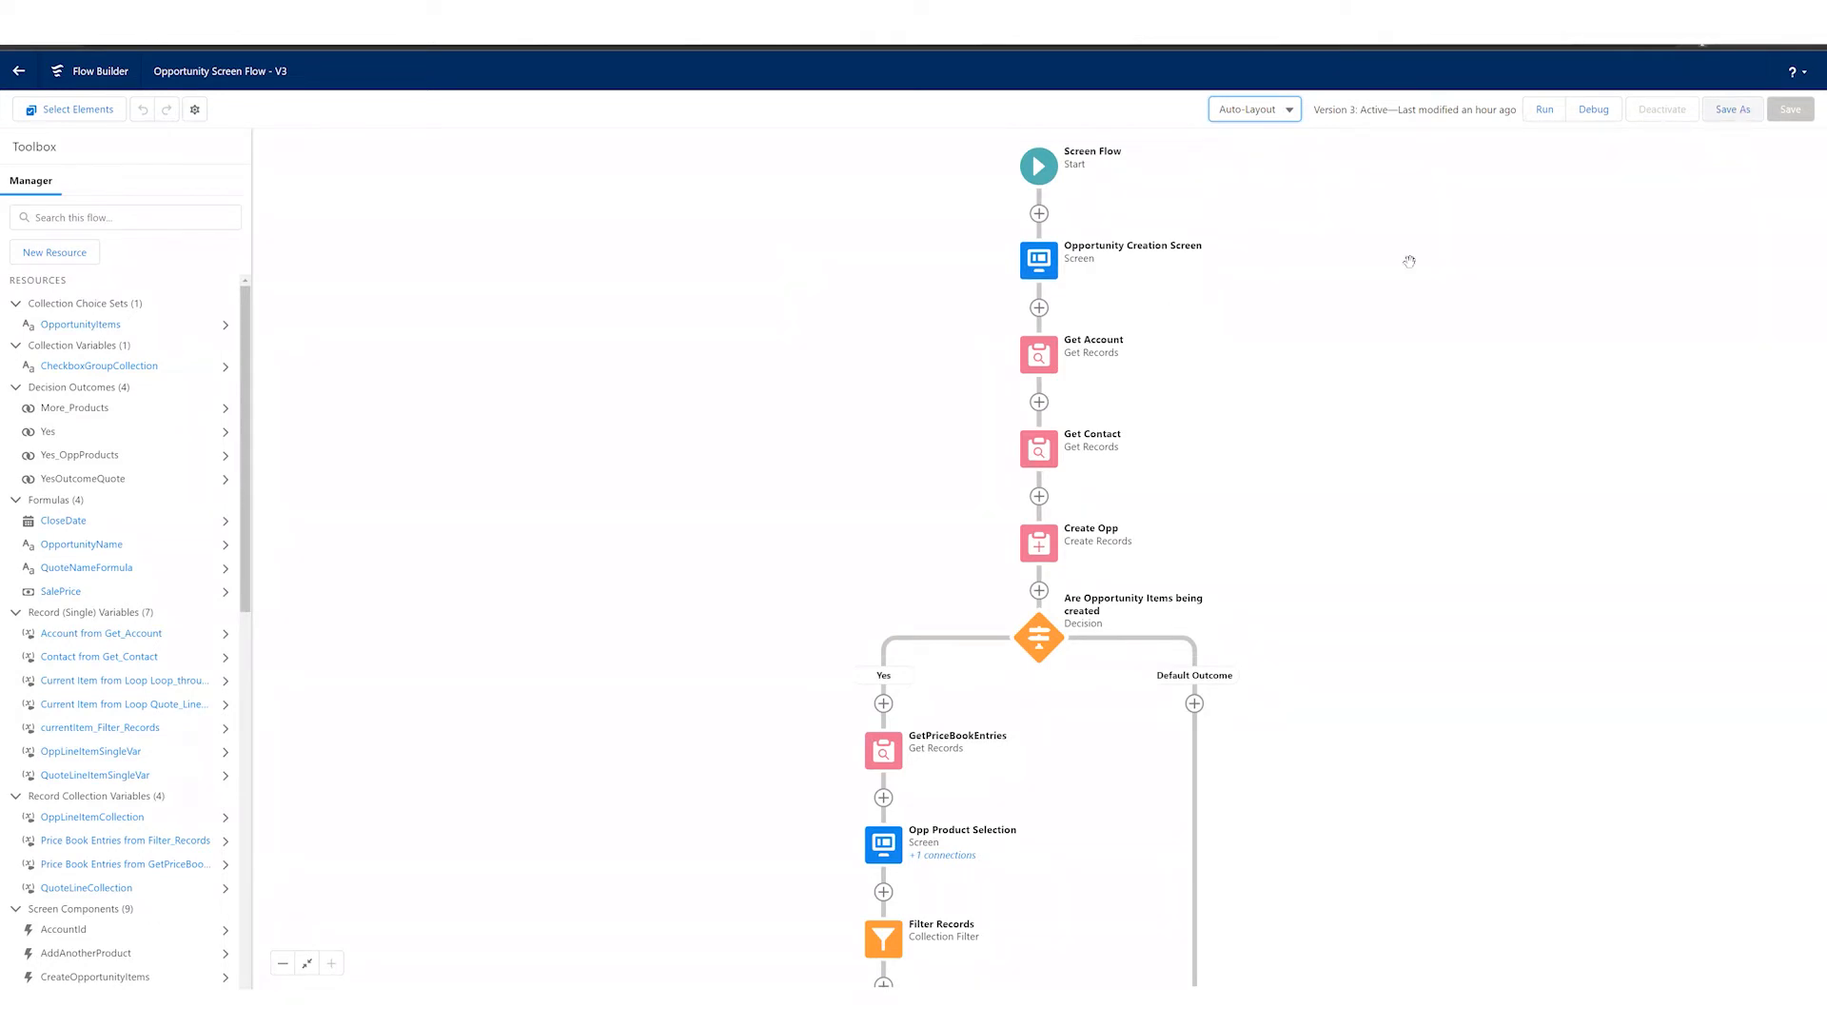
Step: Examine the options for saving the flow as a new version or a new flow, and close them without saving
{"action": "left_click", "coordinate": [1754, 121]}
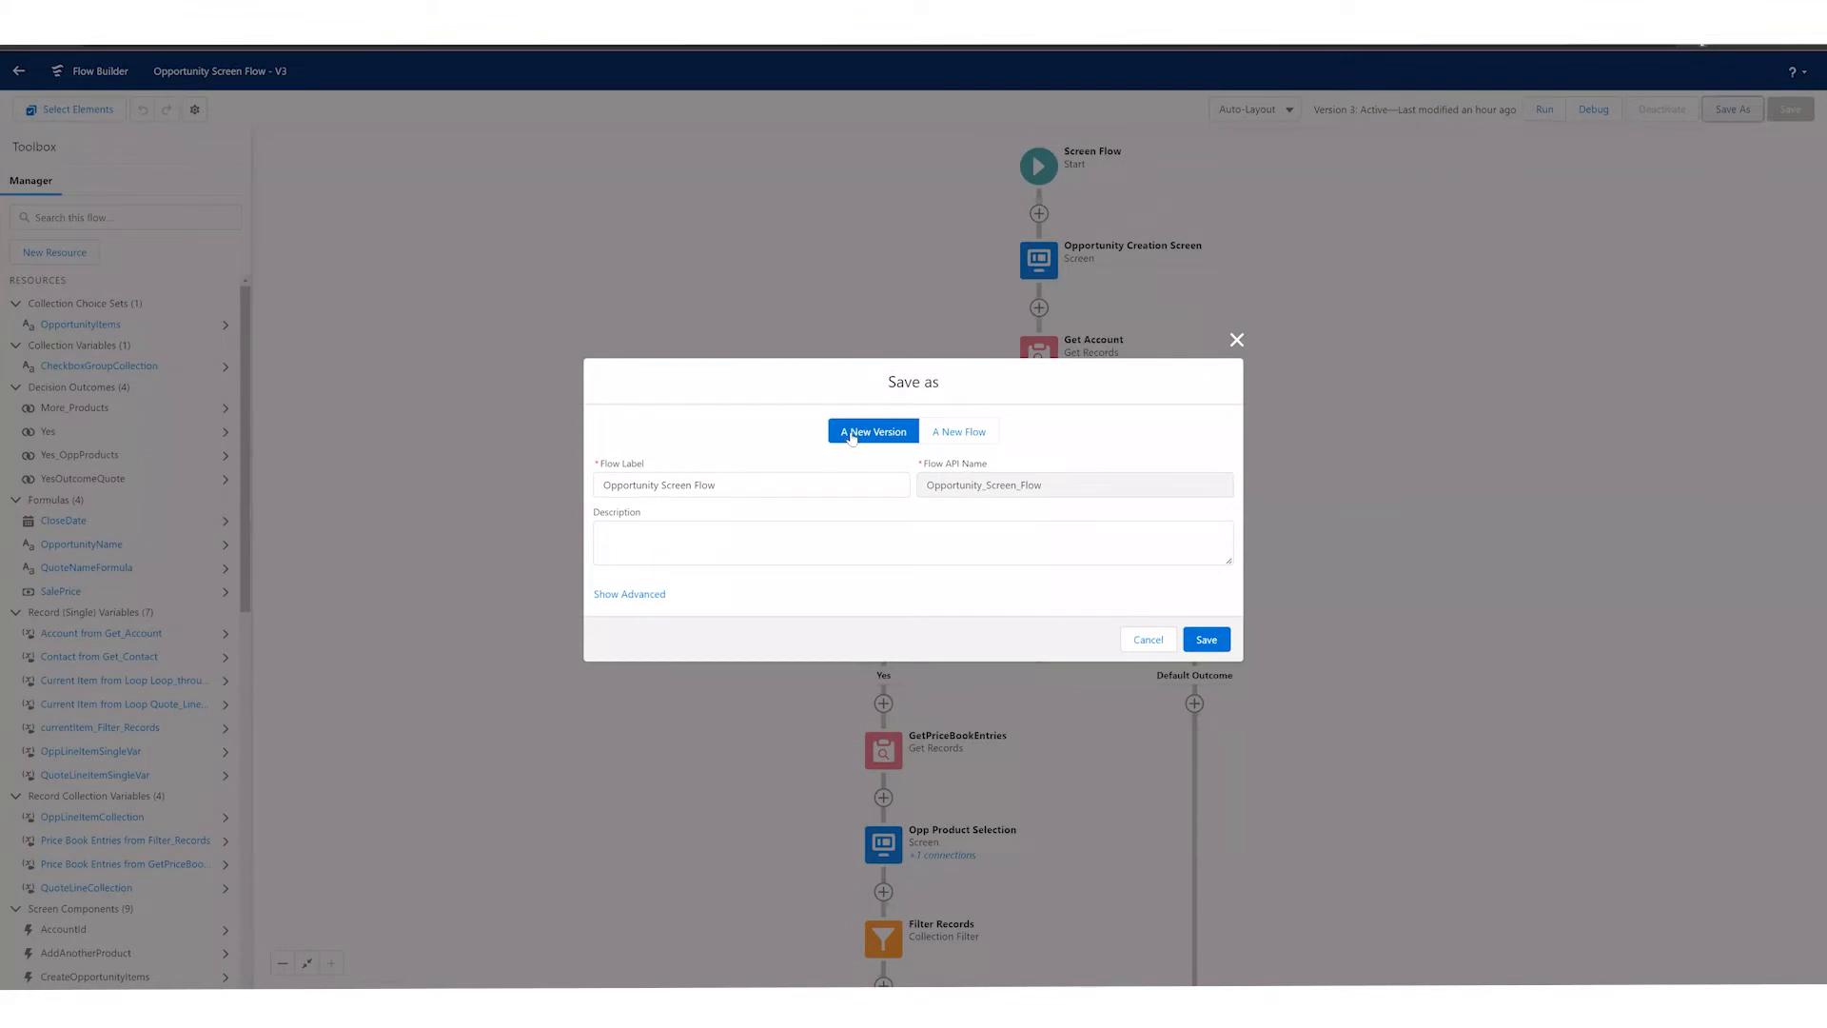
{"action": "left_click", "coordinate": [1137, 639]}
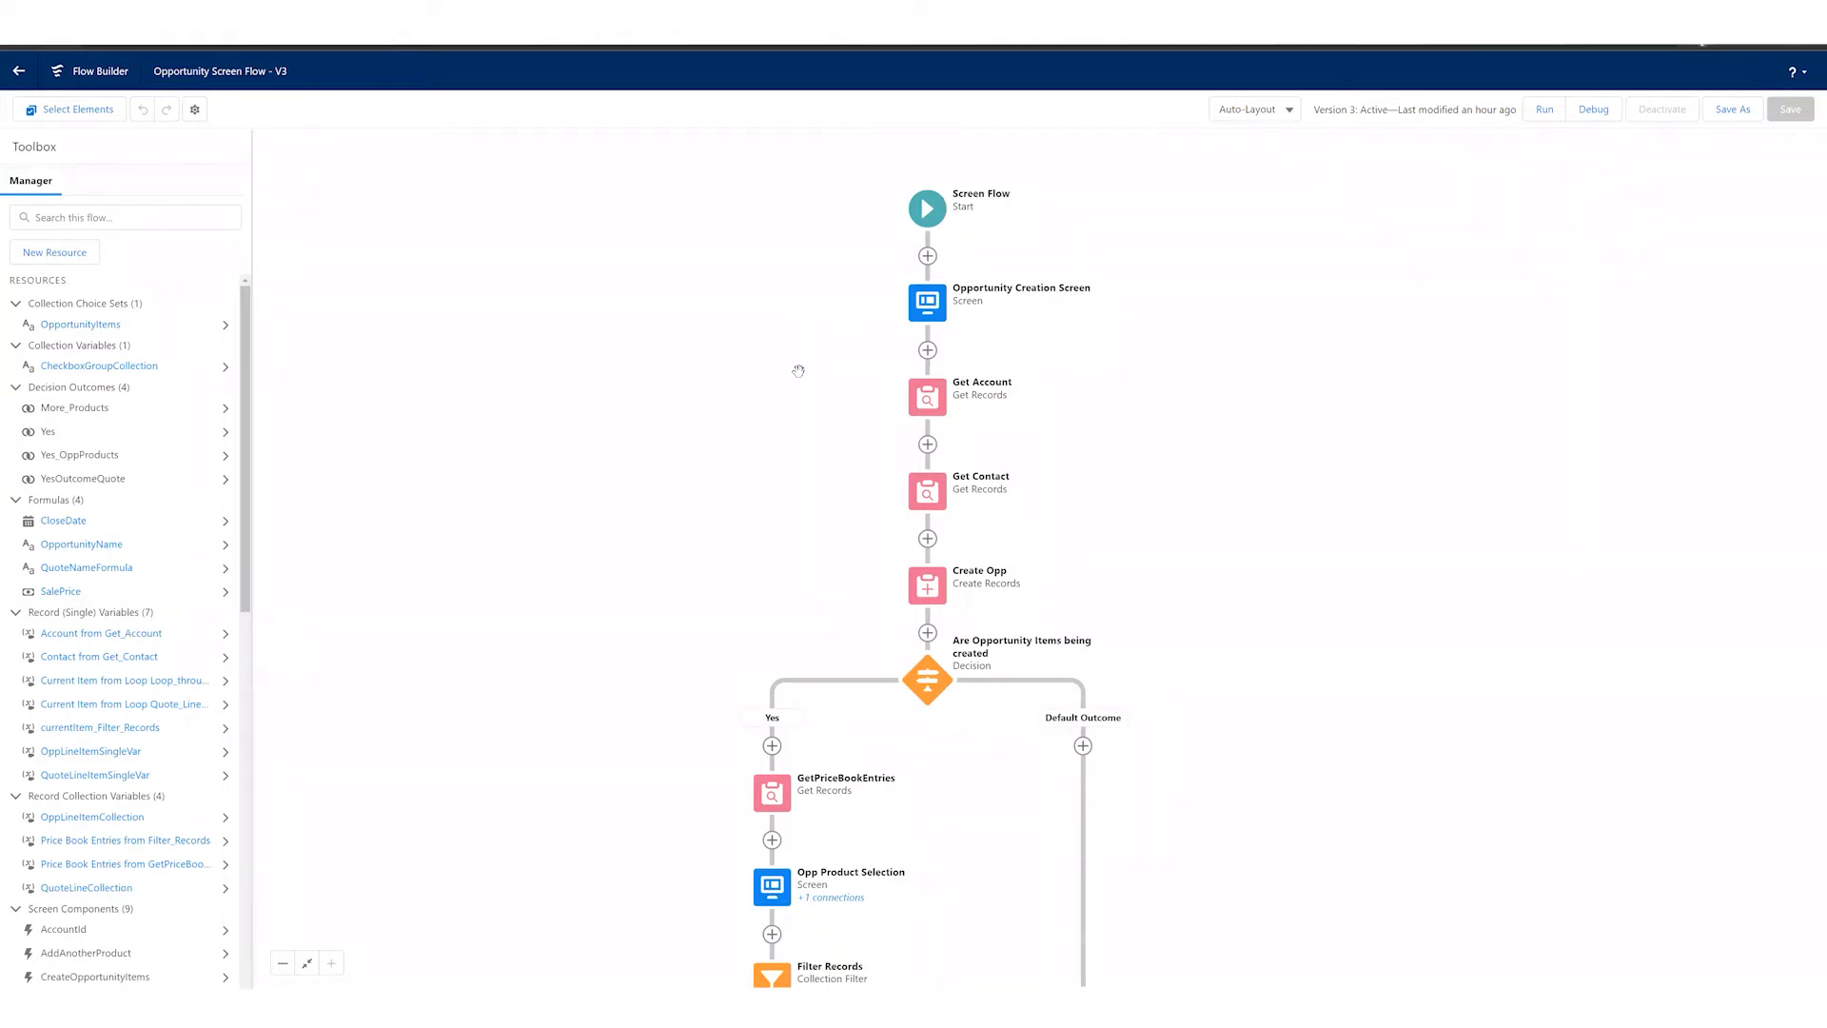
Step: Open the Opportunity Creation Screen element for editing and close it without changes
{"action": "left_click", "coordinate": [928, 312]}
{"action": "left_click", "coordinate": [868, 444]}
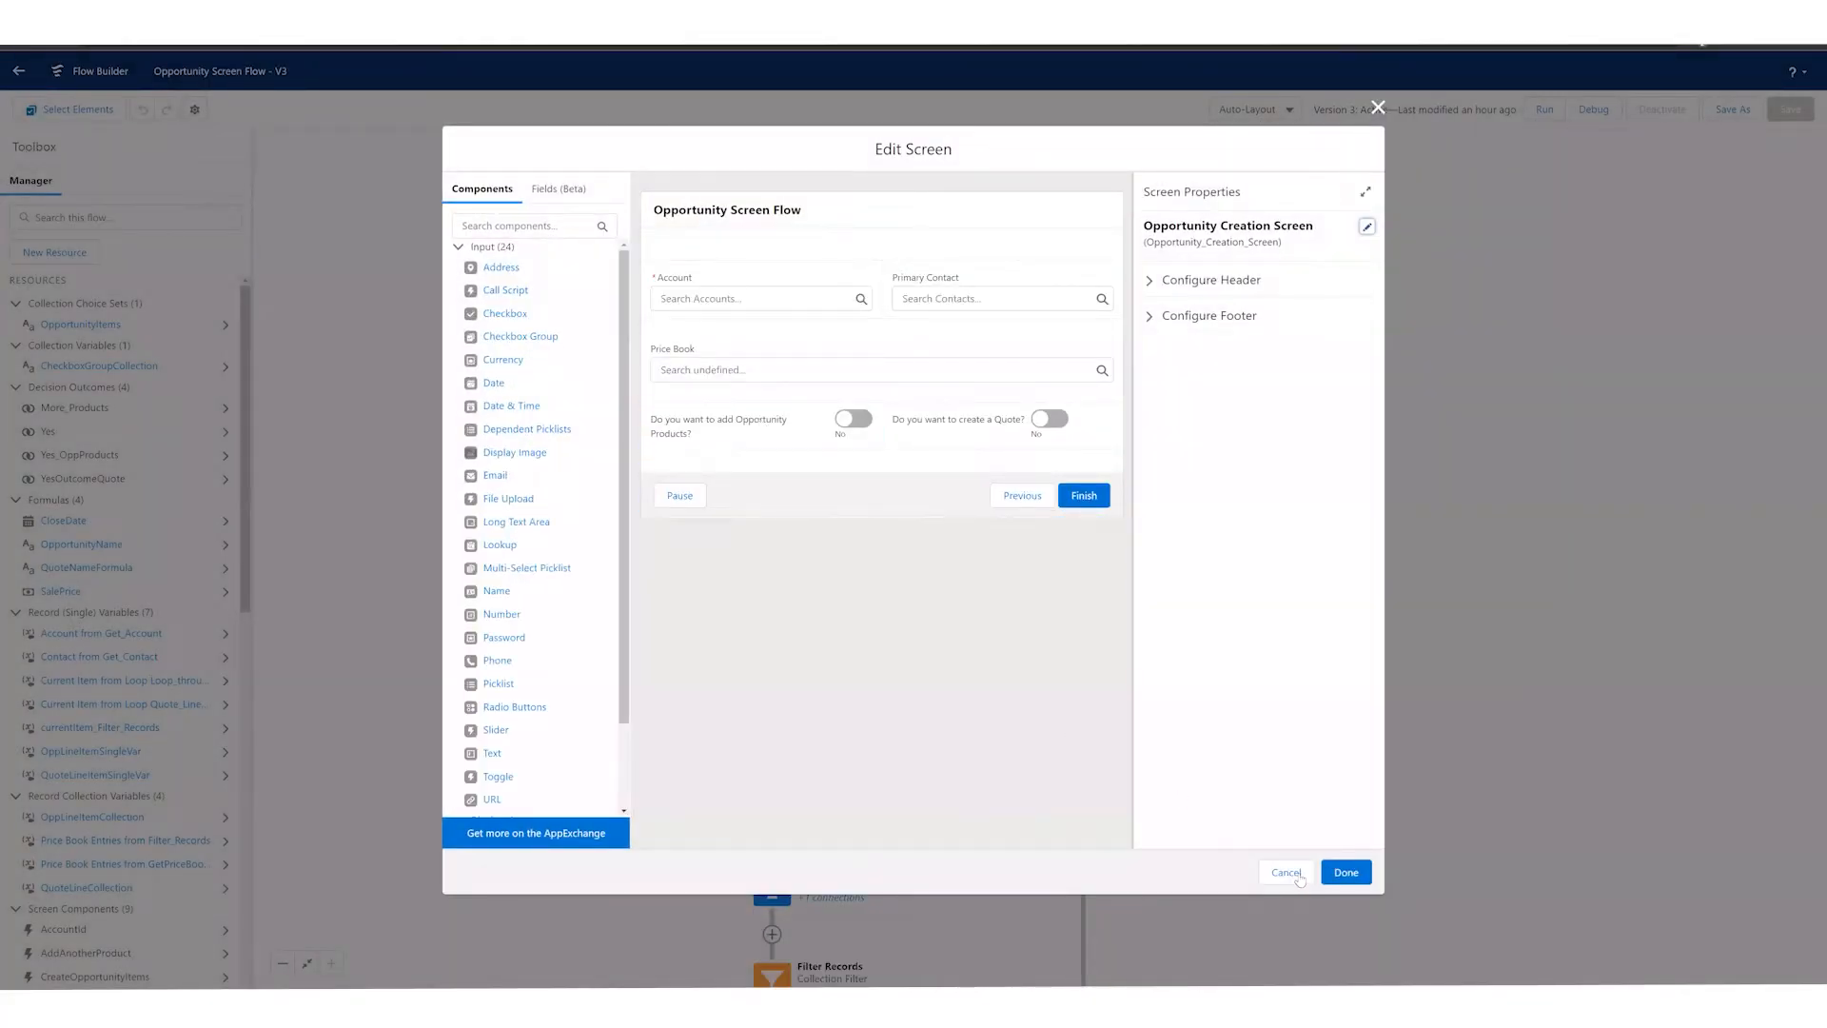
{"action": "left_click", "coordinate": [1287, 872]}
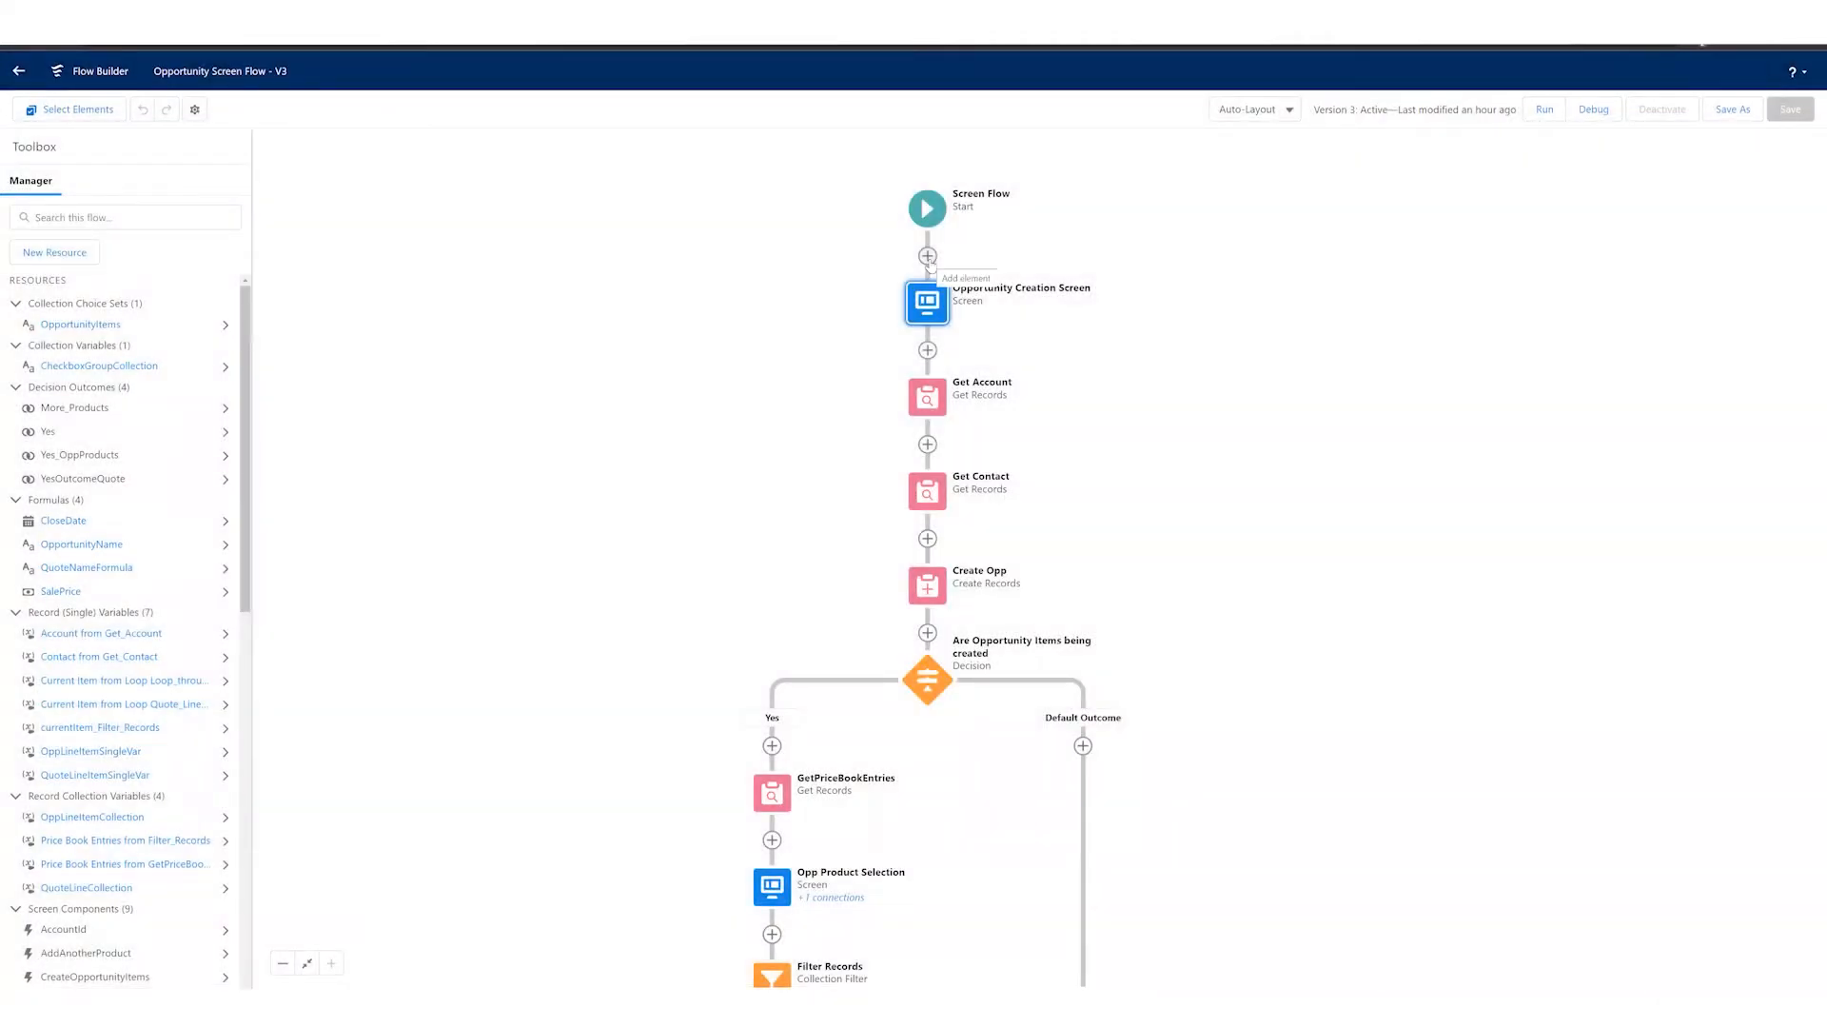
Step: Browse the element types that can be added between the flow's start and the Opportunity Creation Screen
{"action": "left_click", "coordinate": [928, 256]}
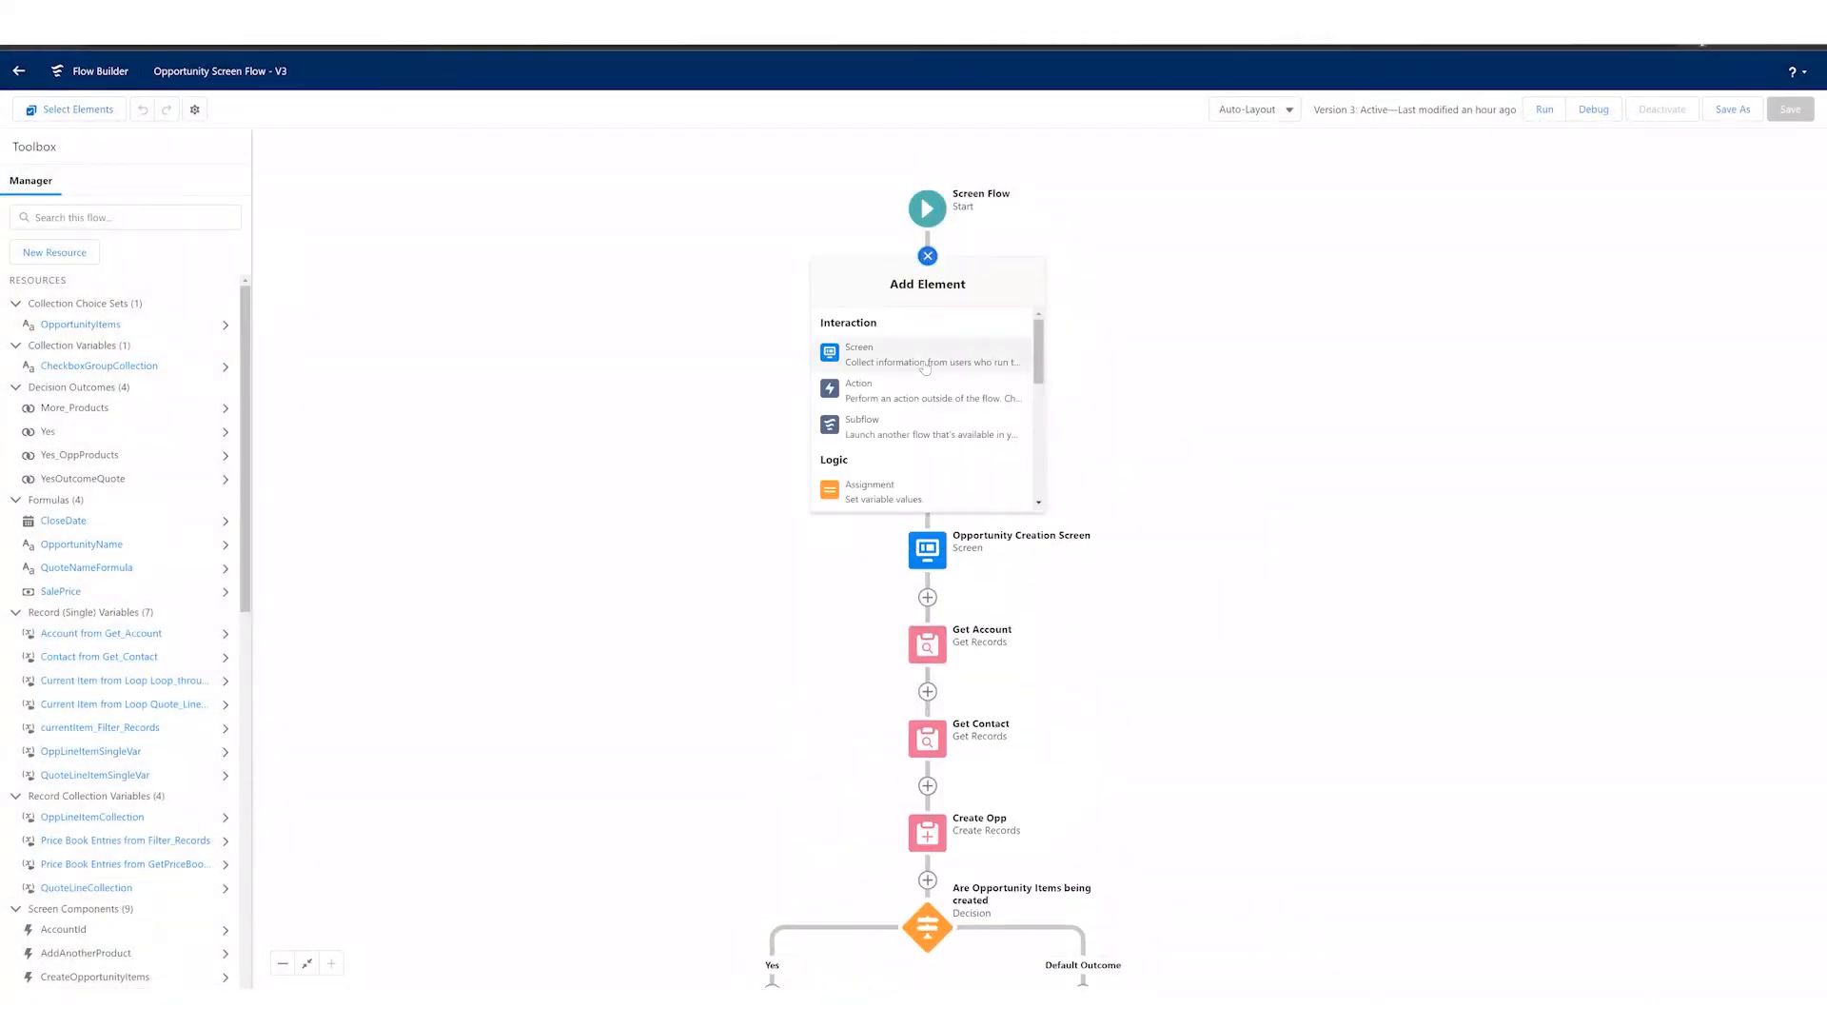
{"action": "scroll", "coordinate": [916, 382], "scroll_direction": "down", "scroll_amount": 5}
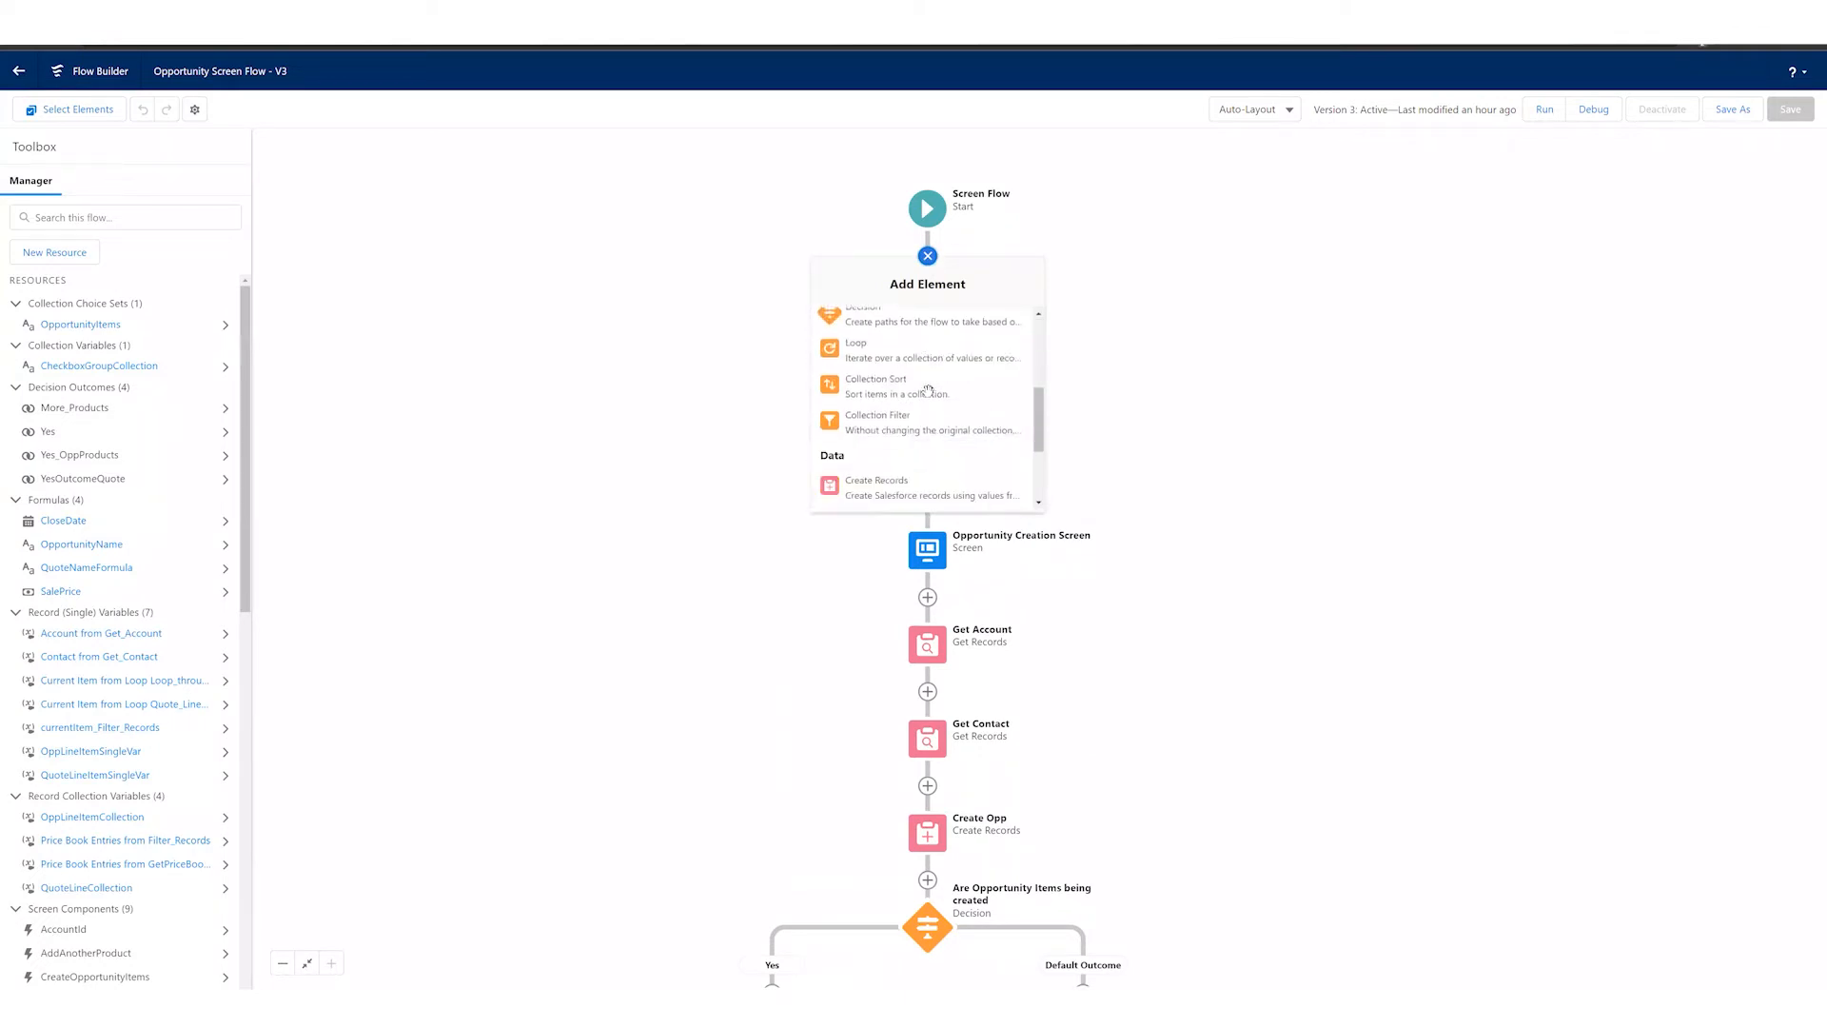
{"action": "scroll", "coordinate": [928, 390], "scroll_direction": "up", "scroll_amount": 5}
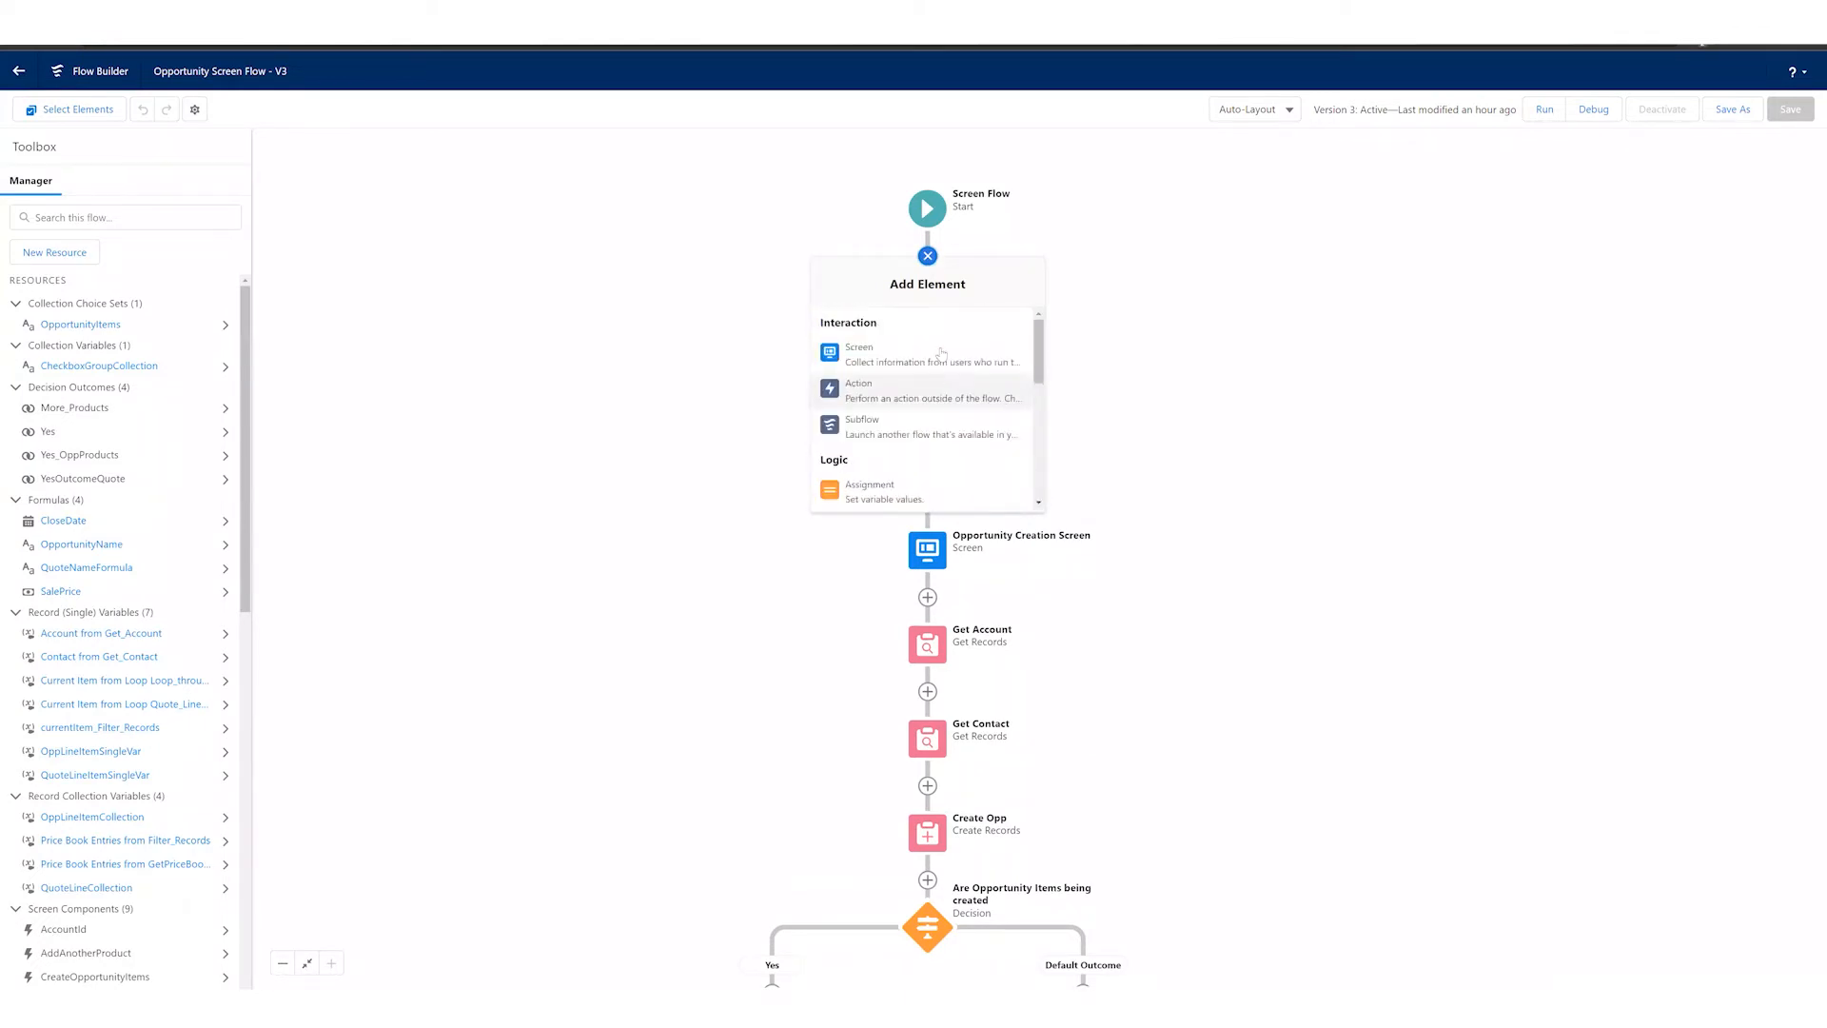
{"action": "left_click", "coordinate": [1164, 407]}
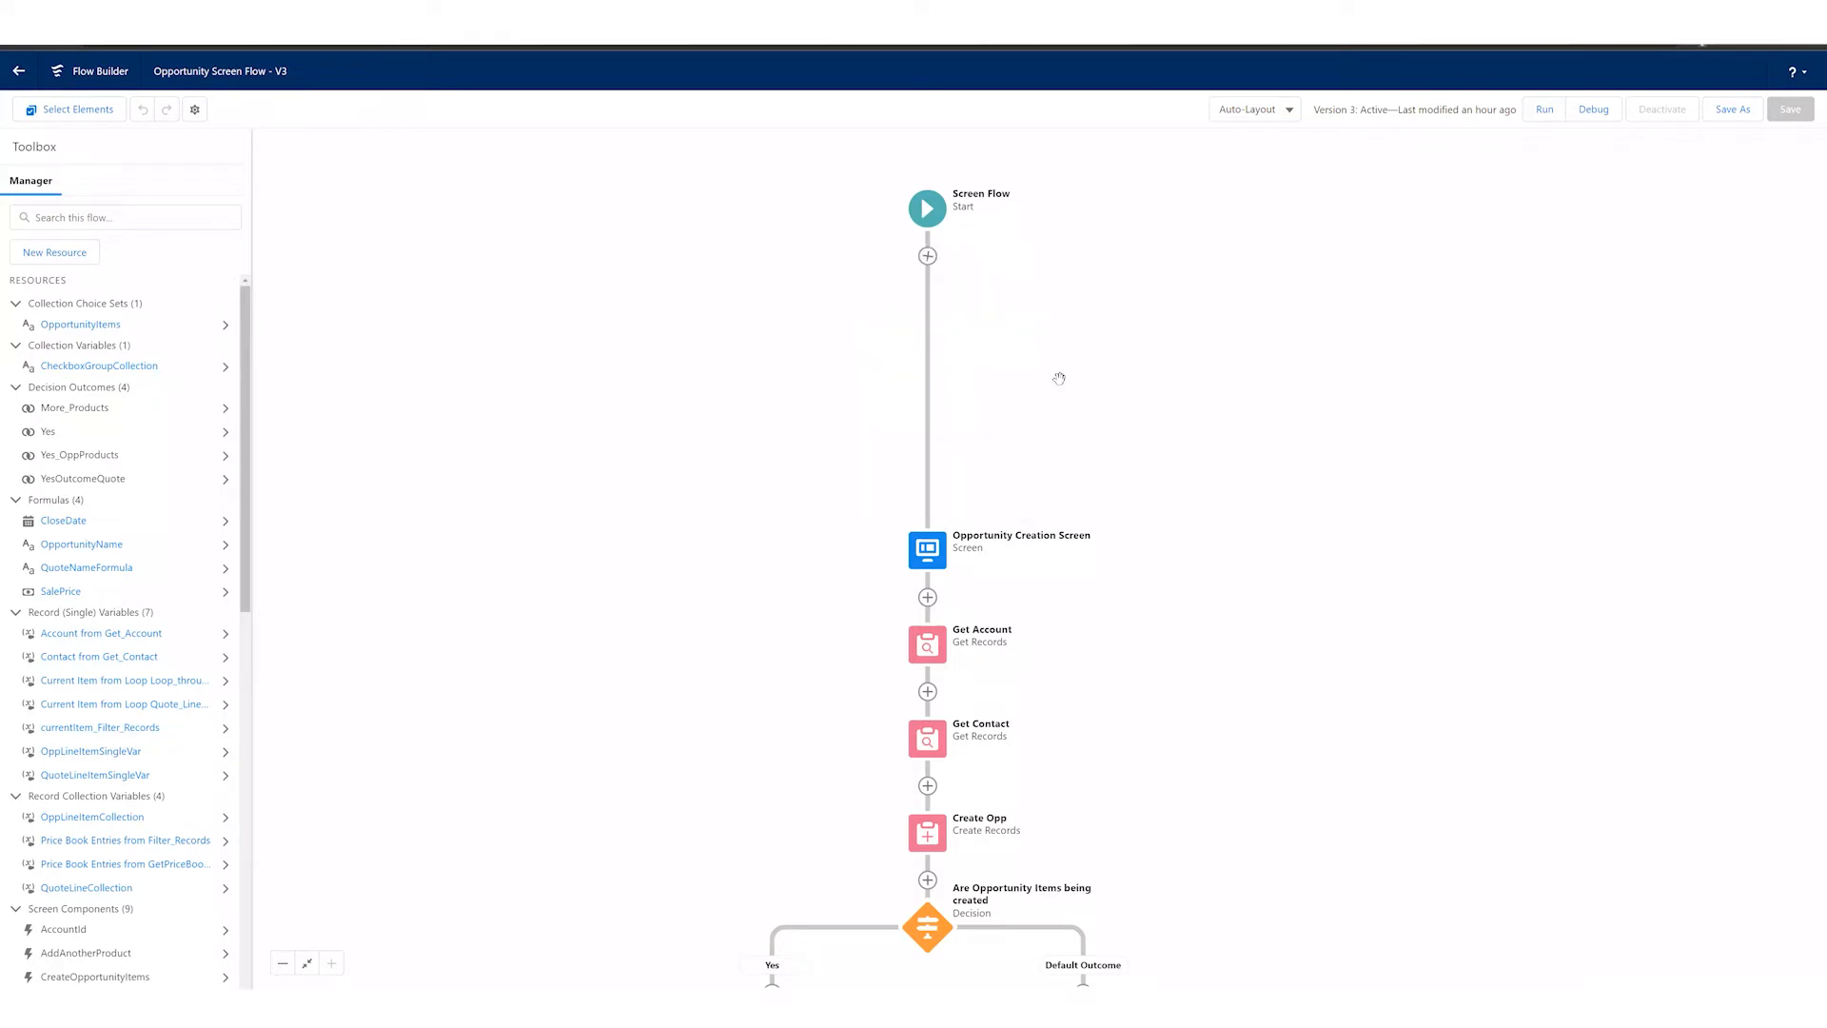
Step: In the Opportunity Creation Screen, hide the header and the Previous and Pause buttons, keeping the standard label for Next or Finish
{"action": "left_click", "coordinate": [927, 302]}
{"action": "left_click", "coordinate": [927, 446]}
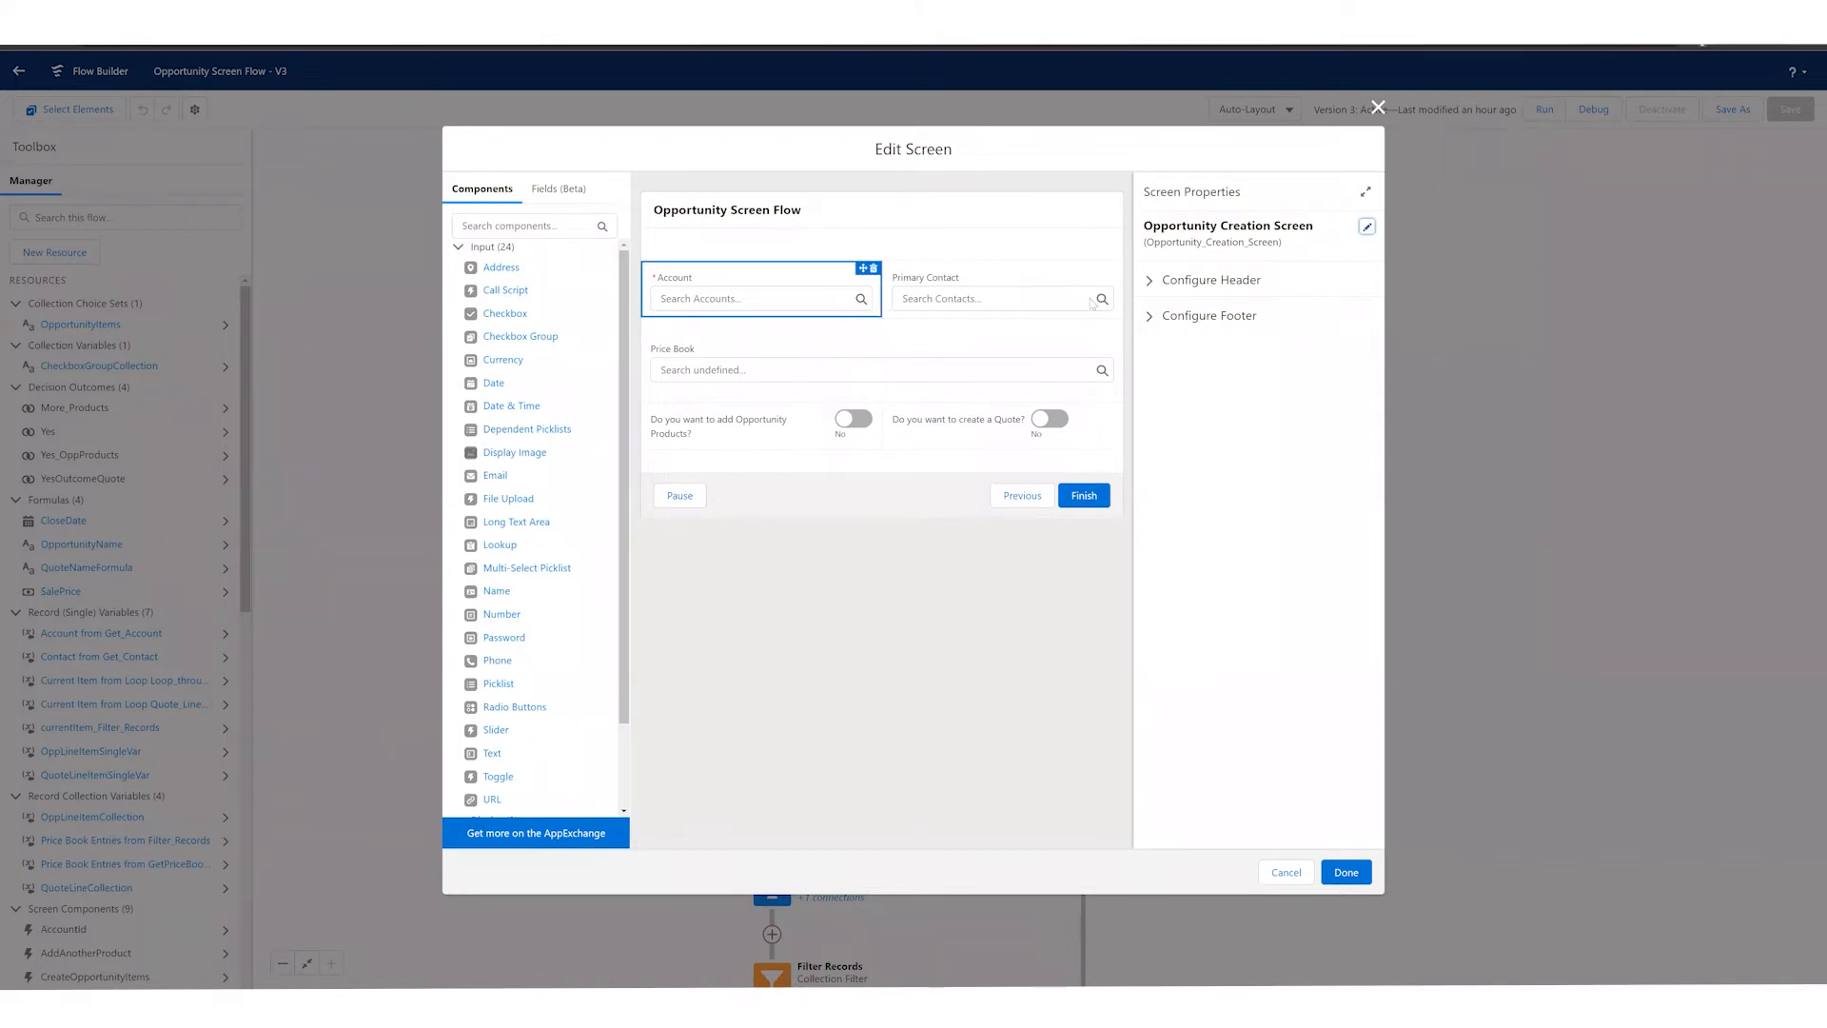
{"action": "left_click", "coordinate": [1151, 279]}
{"action": "left_click", "coordinate": [1150, 385]}
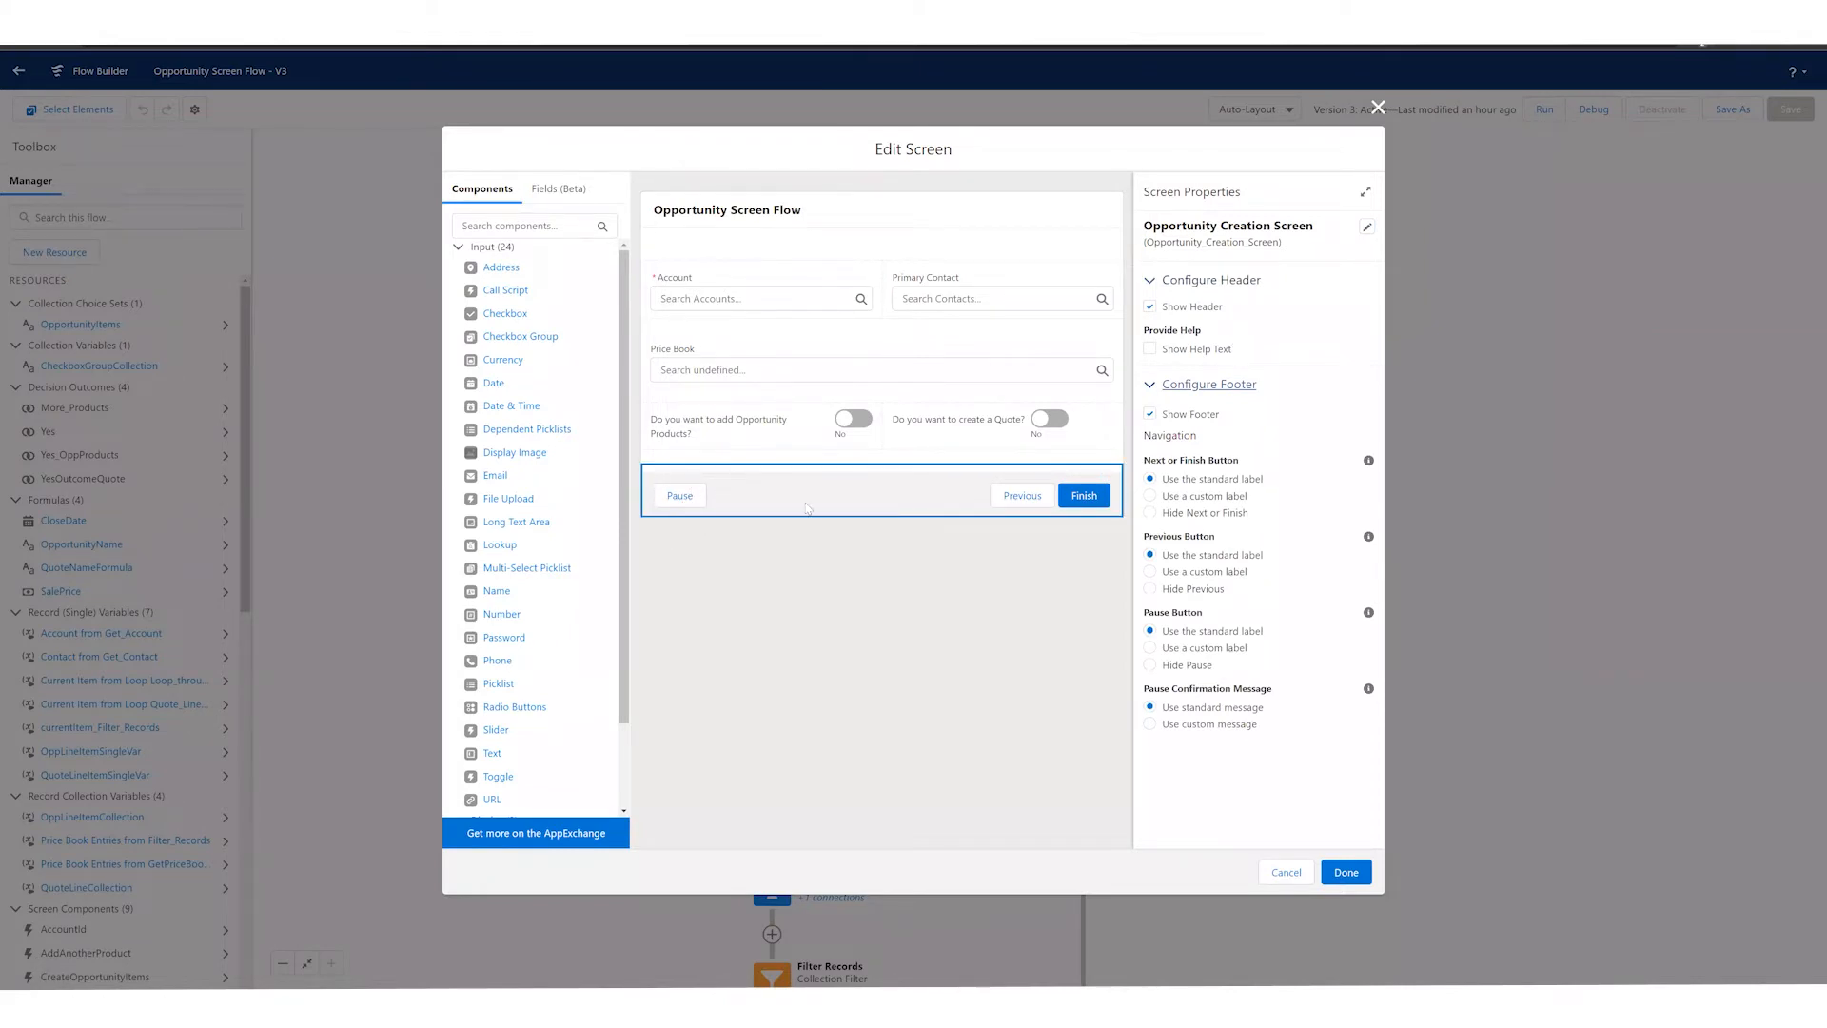
{"action": "left_click", "coordinate": [1150, 512]}
{"action": "left_click", "coordinate": [1150, 479]}
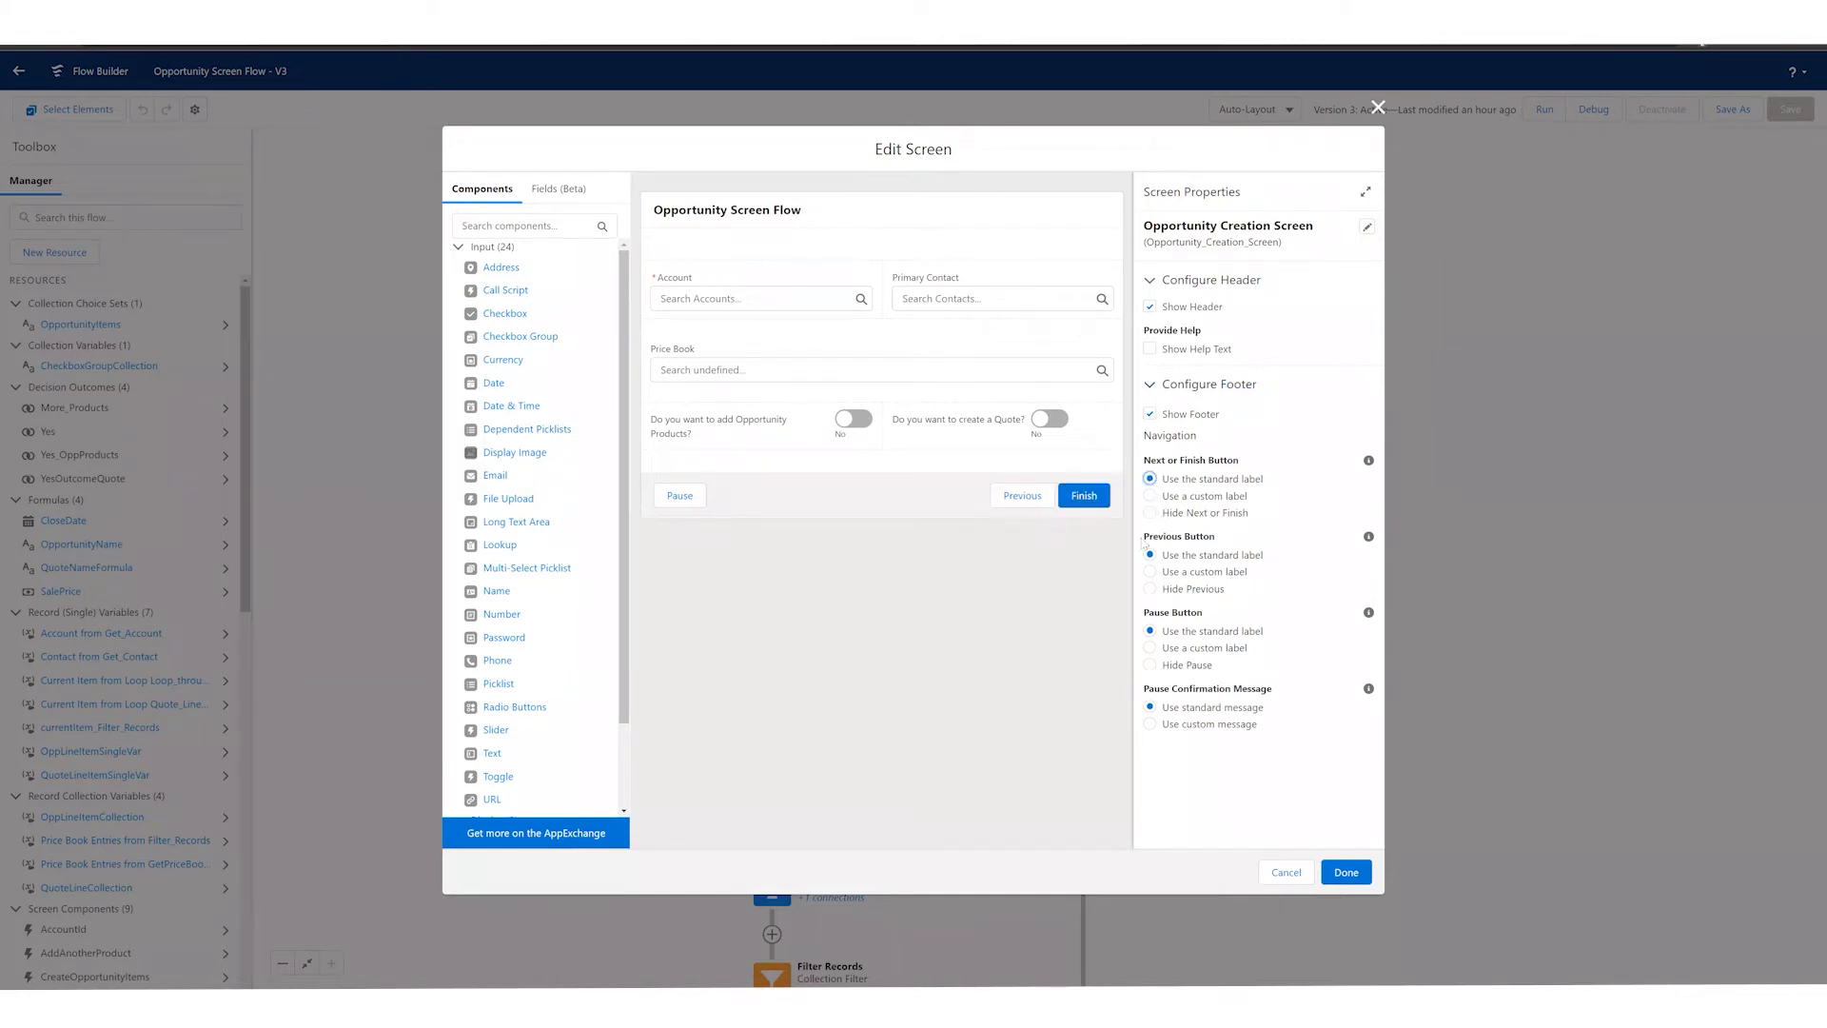
{"action": "left_click", "coordinate": [1151, 589]}
{"action": "left_click", "coordinate": [1150, 665]}
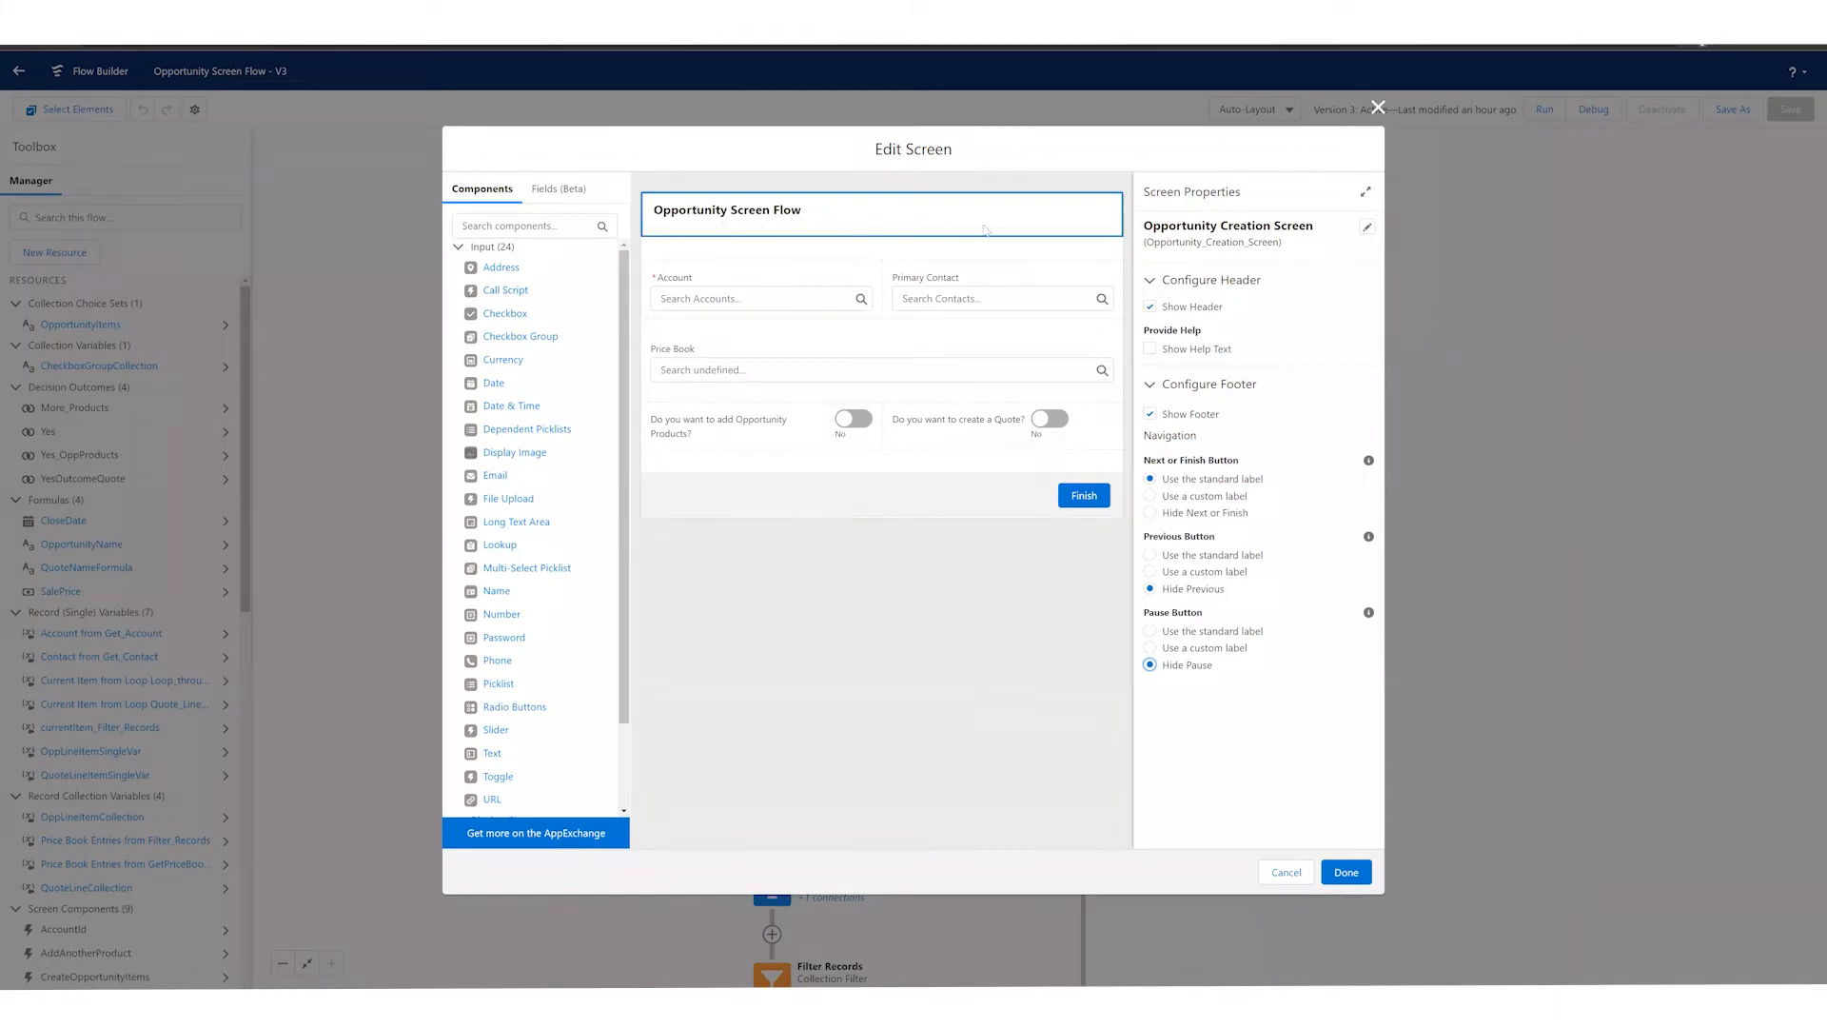
{"action": "left_click", "coordinate": [1150, 308]}
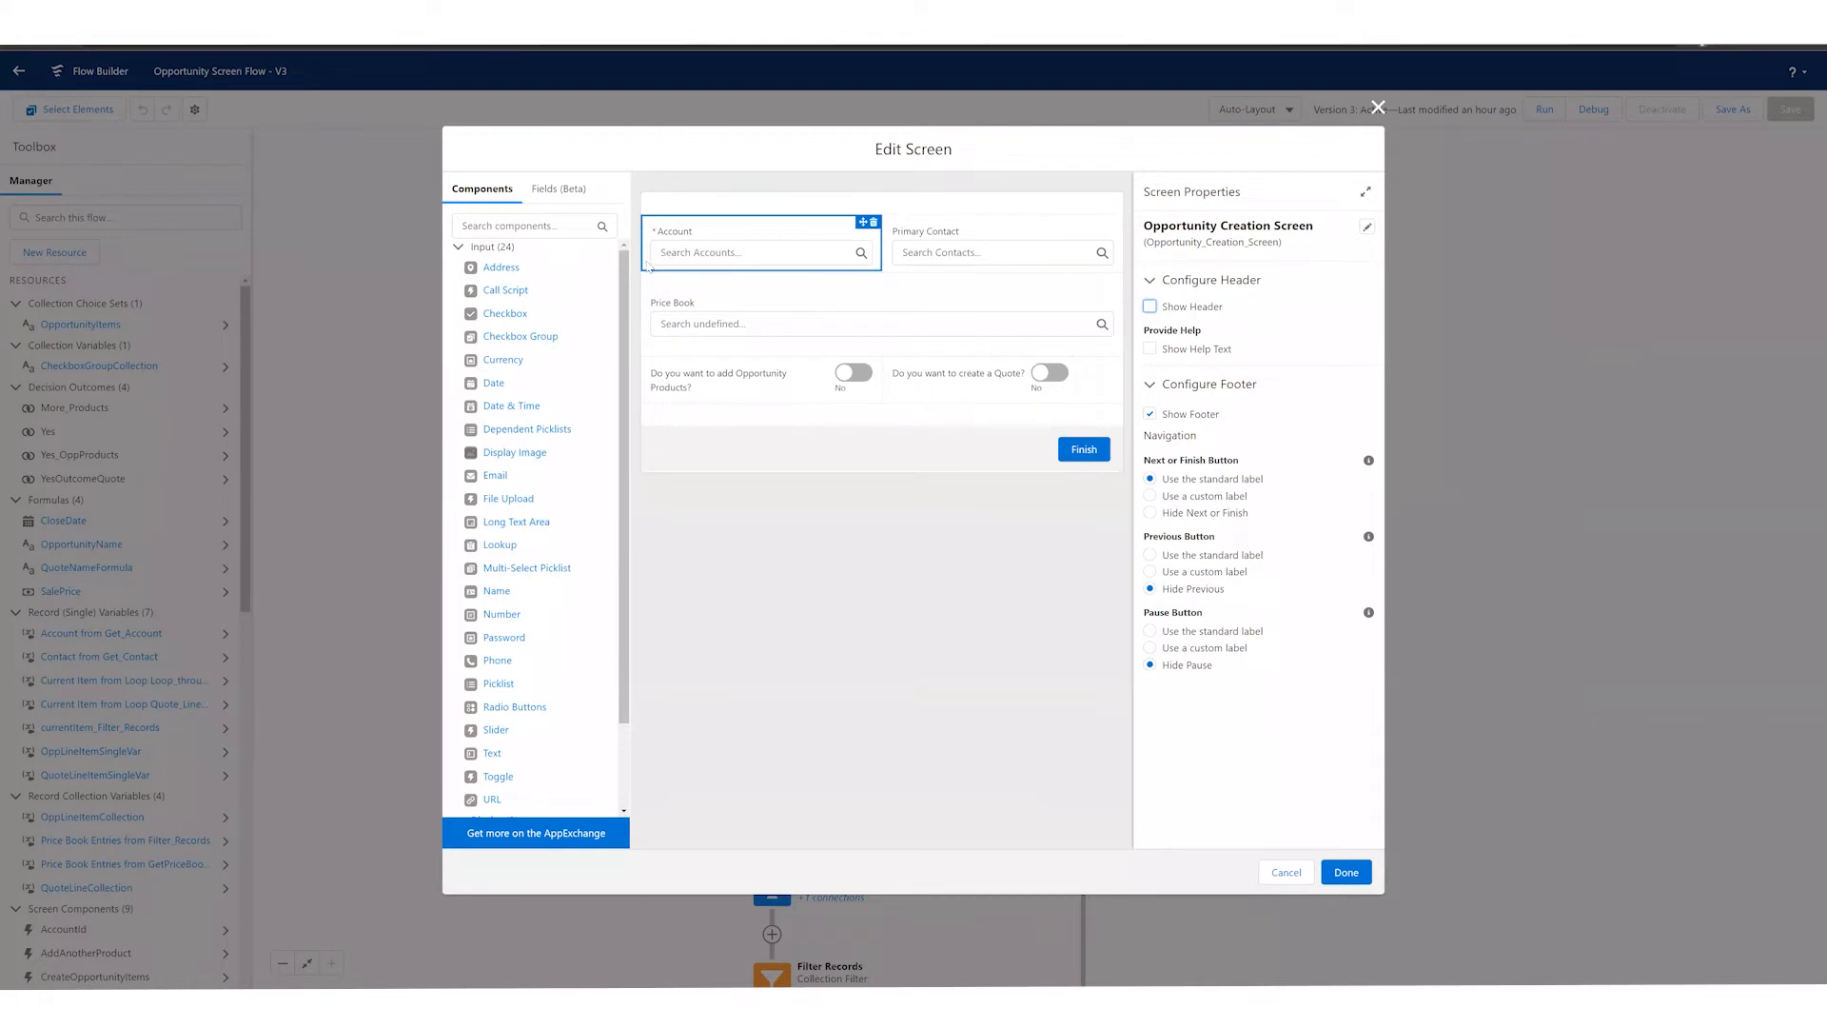
Step: Add two columns to the section holding Account and Primary Contact, and delete the added columns again
{"action": "scroll", "coordinate": [615, 520], "scroll_direction": "down", "scroll_amount": 1}
{"action": "scroll", "coordinate": [615, 520], "scroll_direction": "down", "scroll_amount": 1}
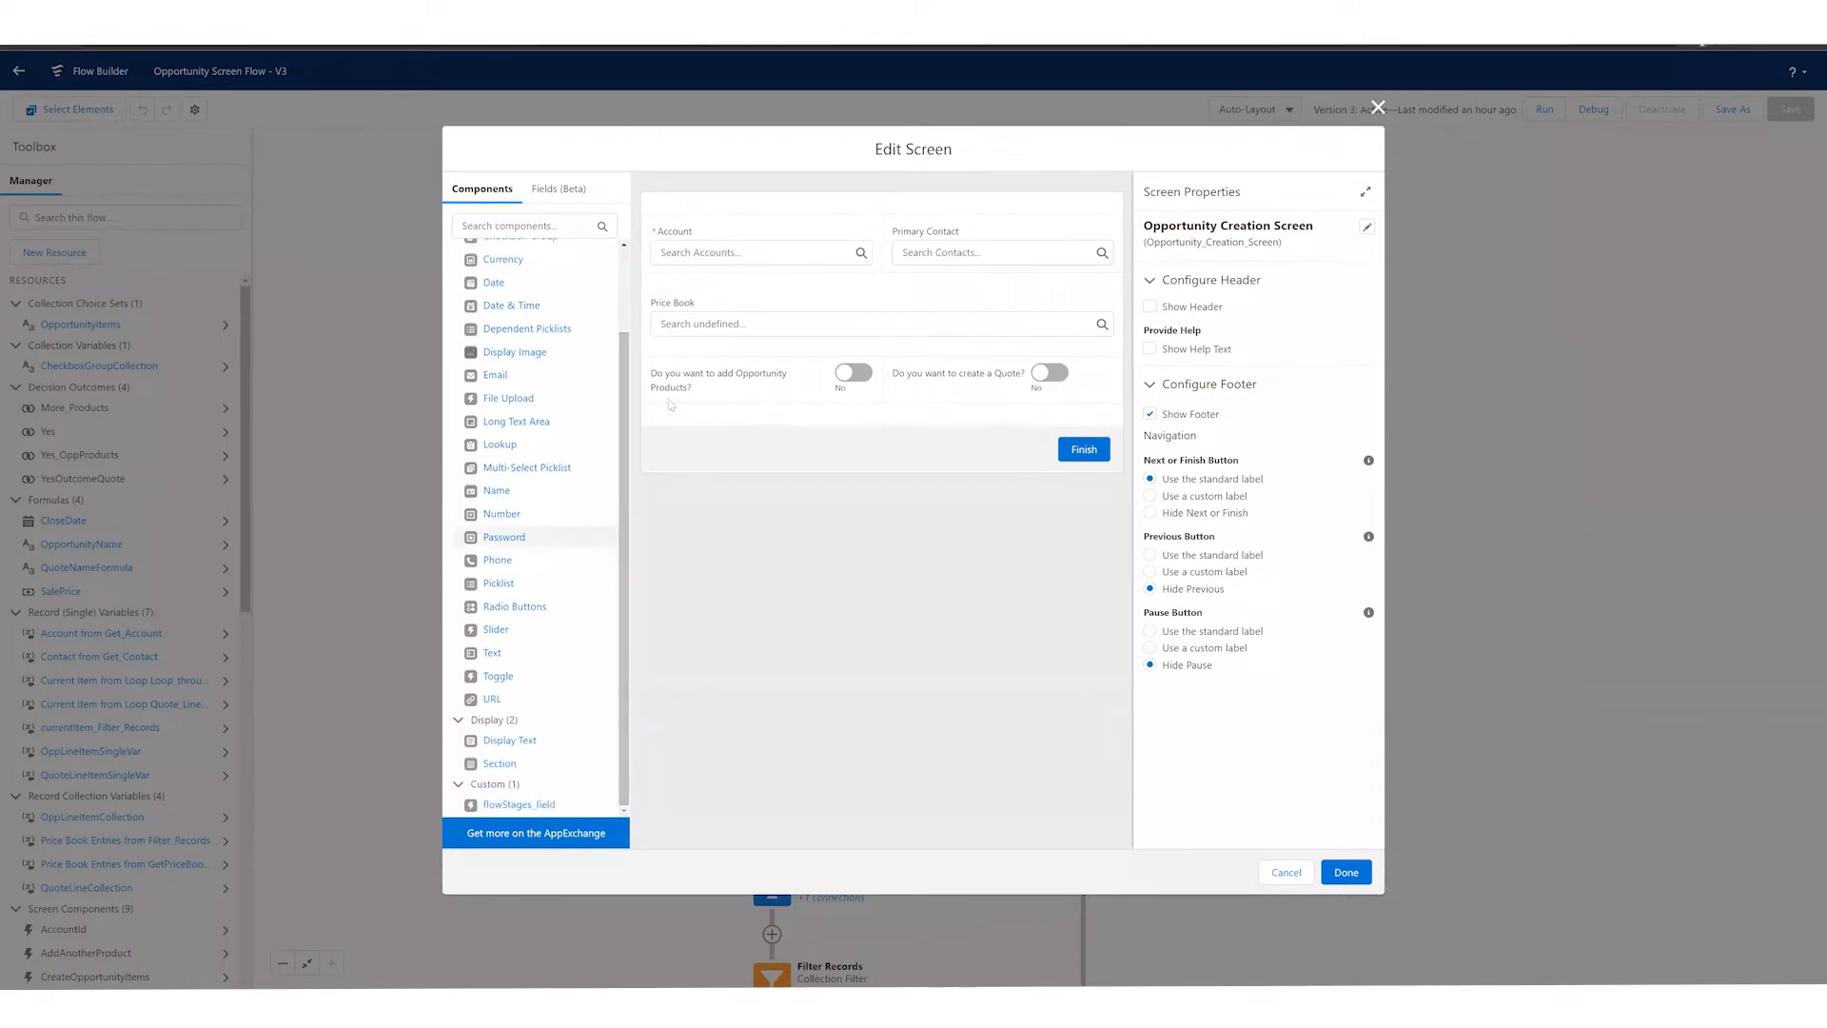
{"action": "left_click", "coordinate": [692, 215]}
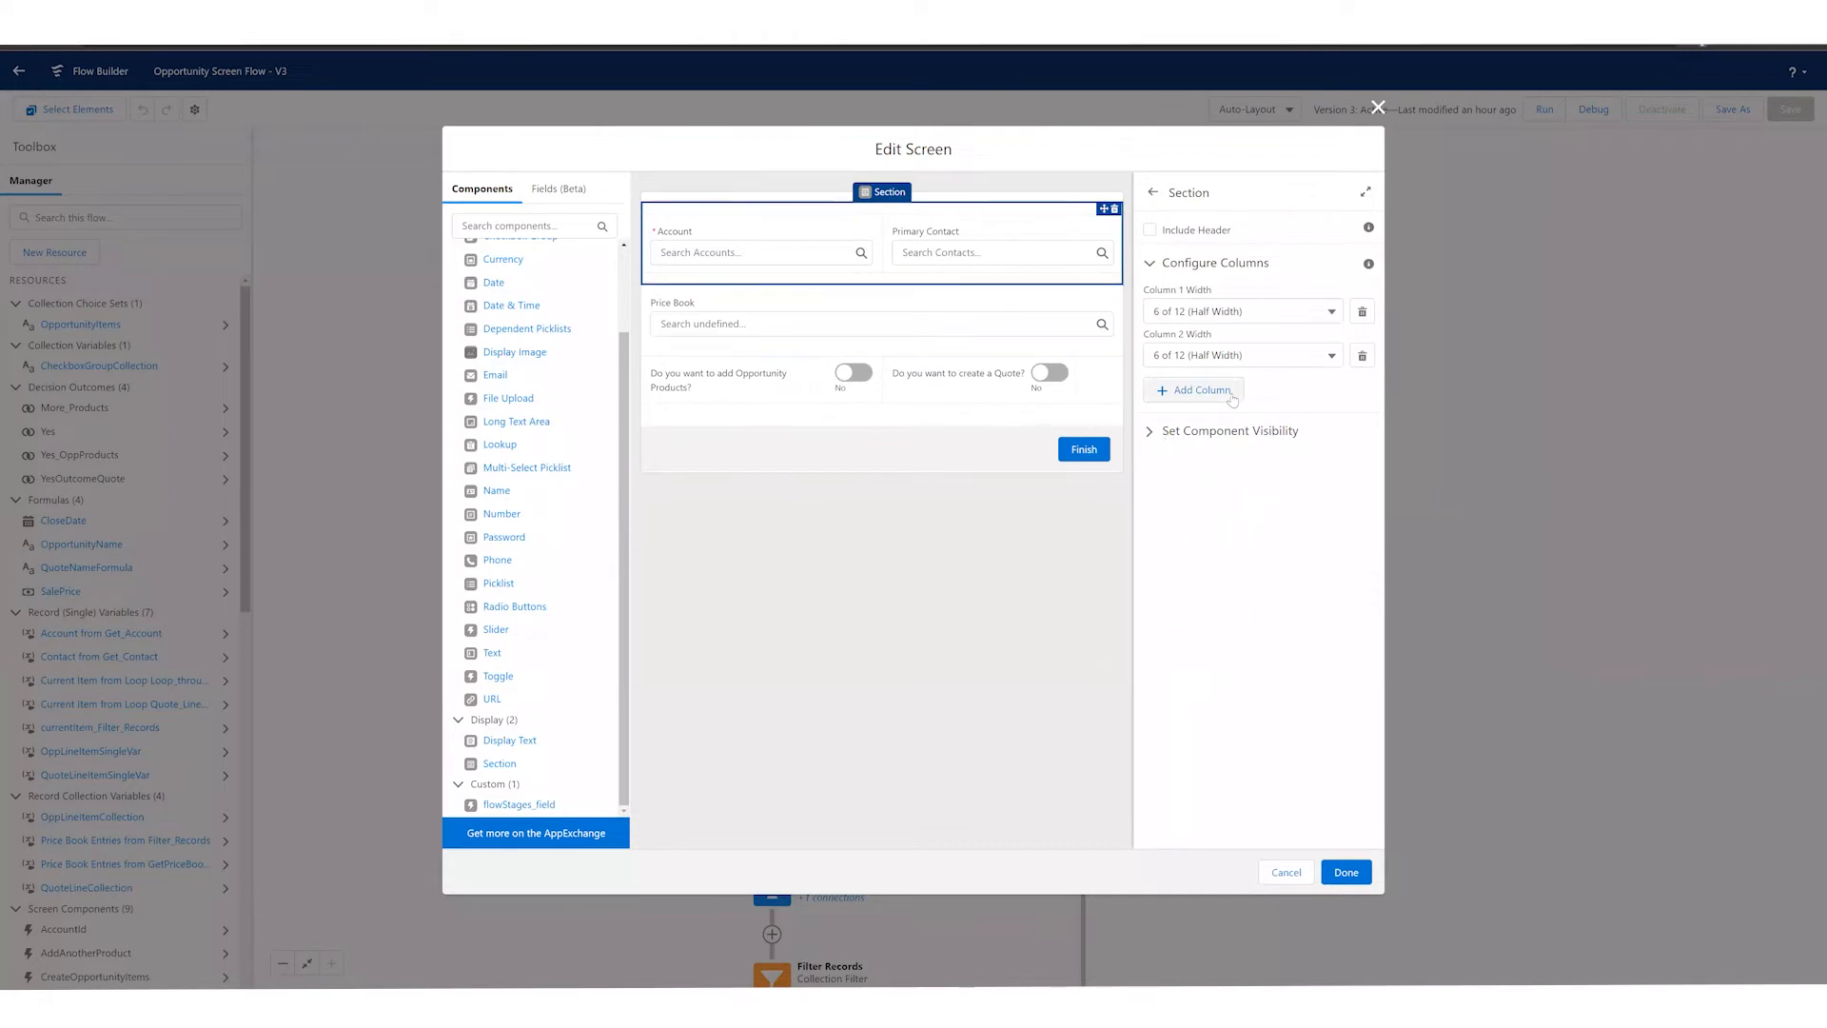
{"action": "left_click", "coordinate": [1201, 390]}
{"action": "left_click", "coordinate": [1200, 436]}
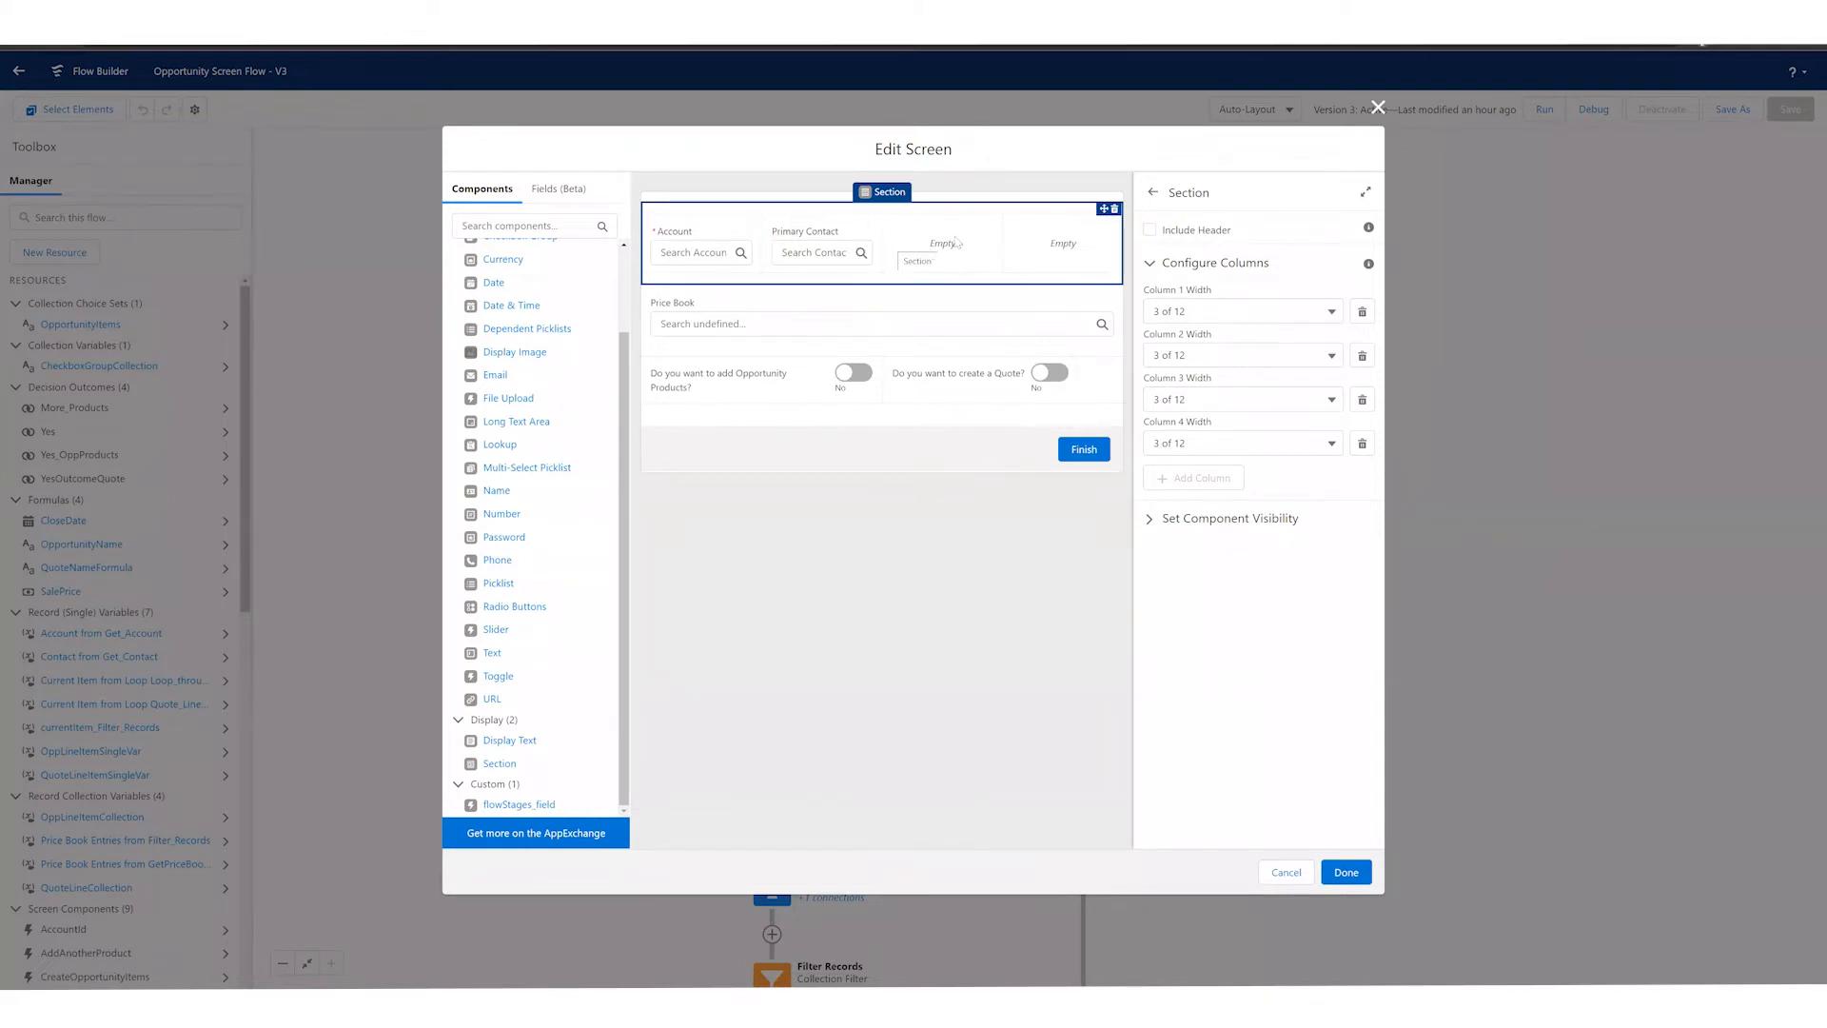
{"action": "left_click", "coordinate": [1364, 402]}
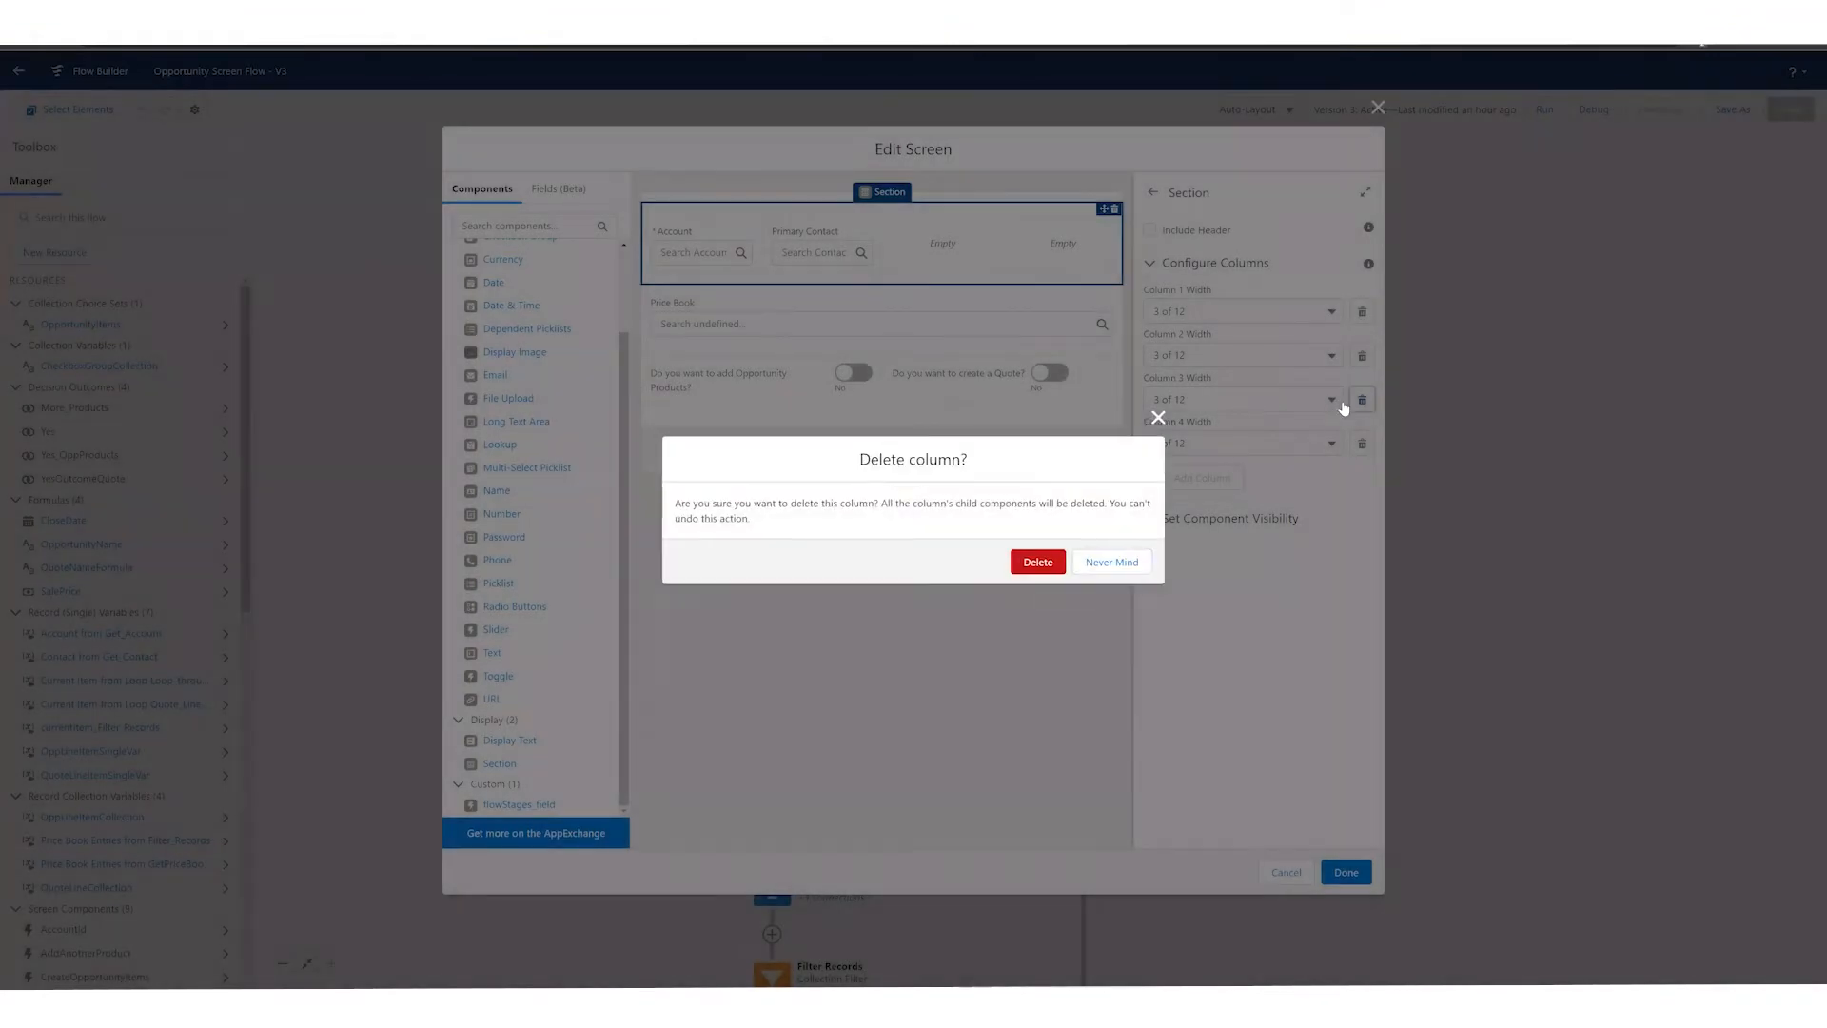
{"action": "left_click", "coordinate": [1039, 563]}
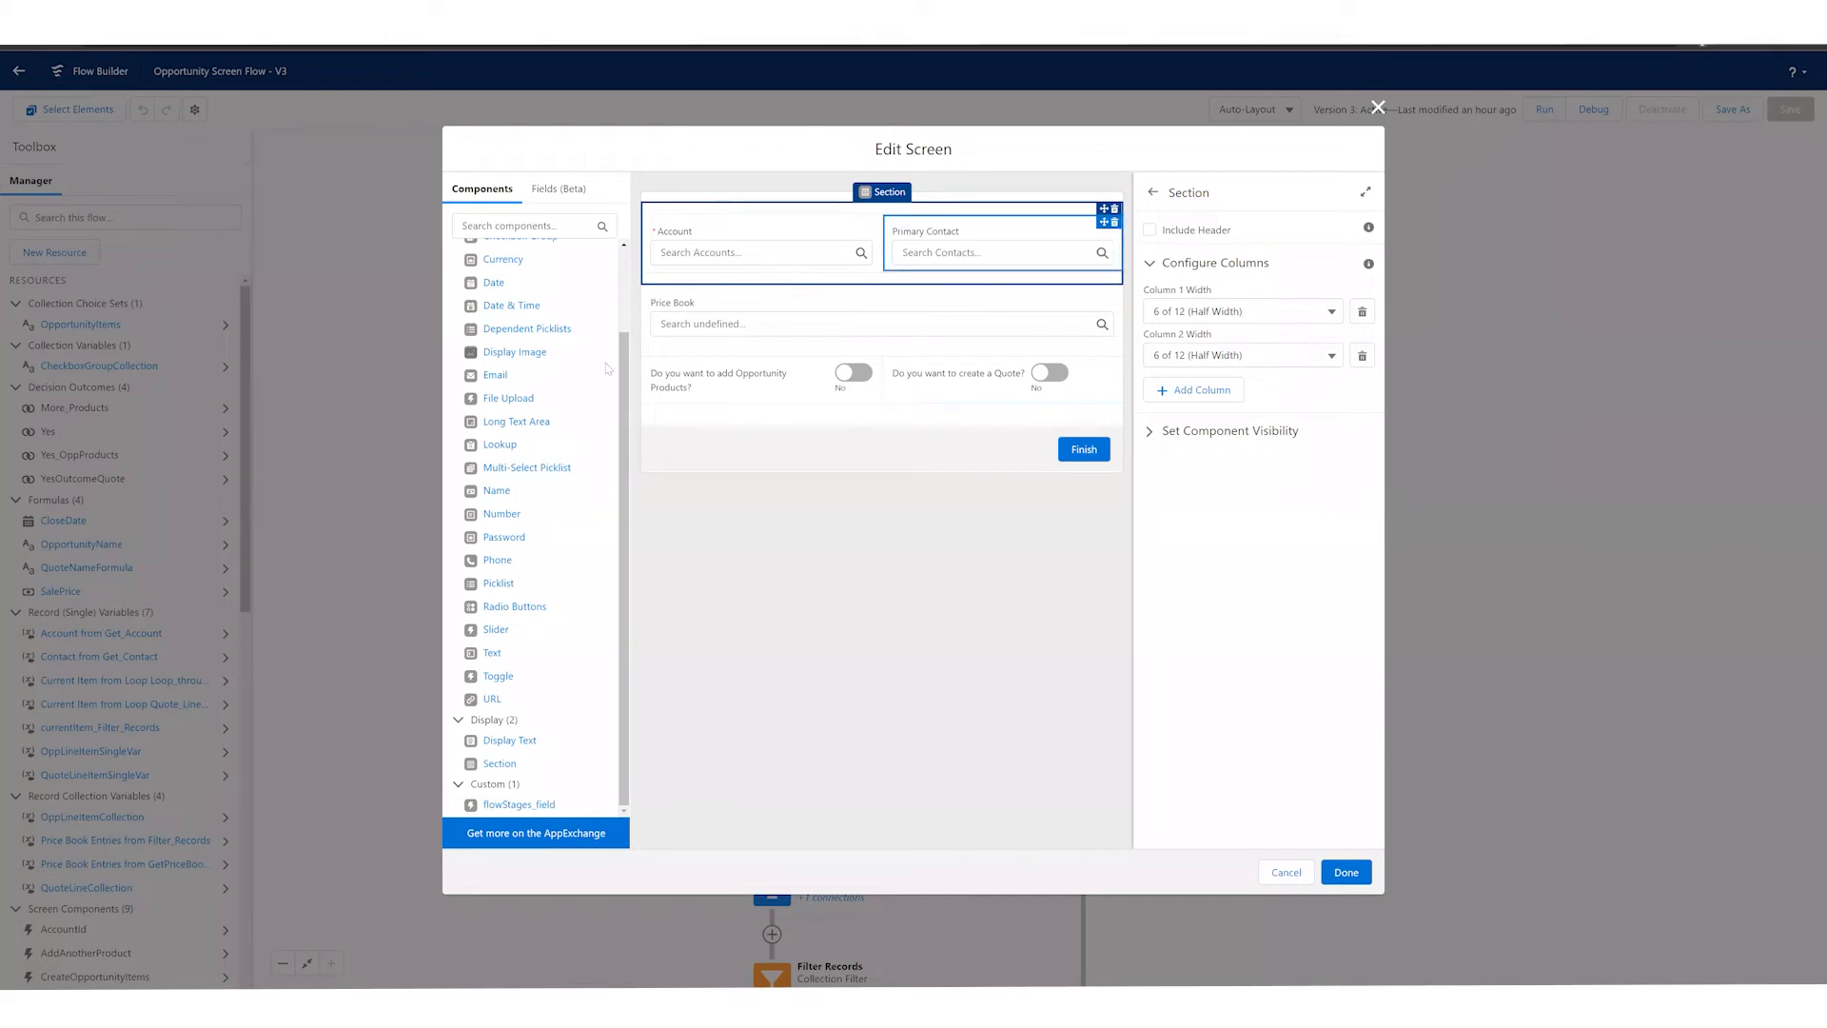
Step: Examine the API Name and Field API Name of the Account lookup component
{"action": "left_click", "coordinate": [725, 257]}
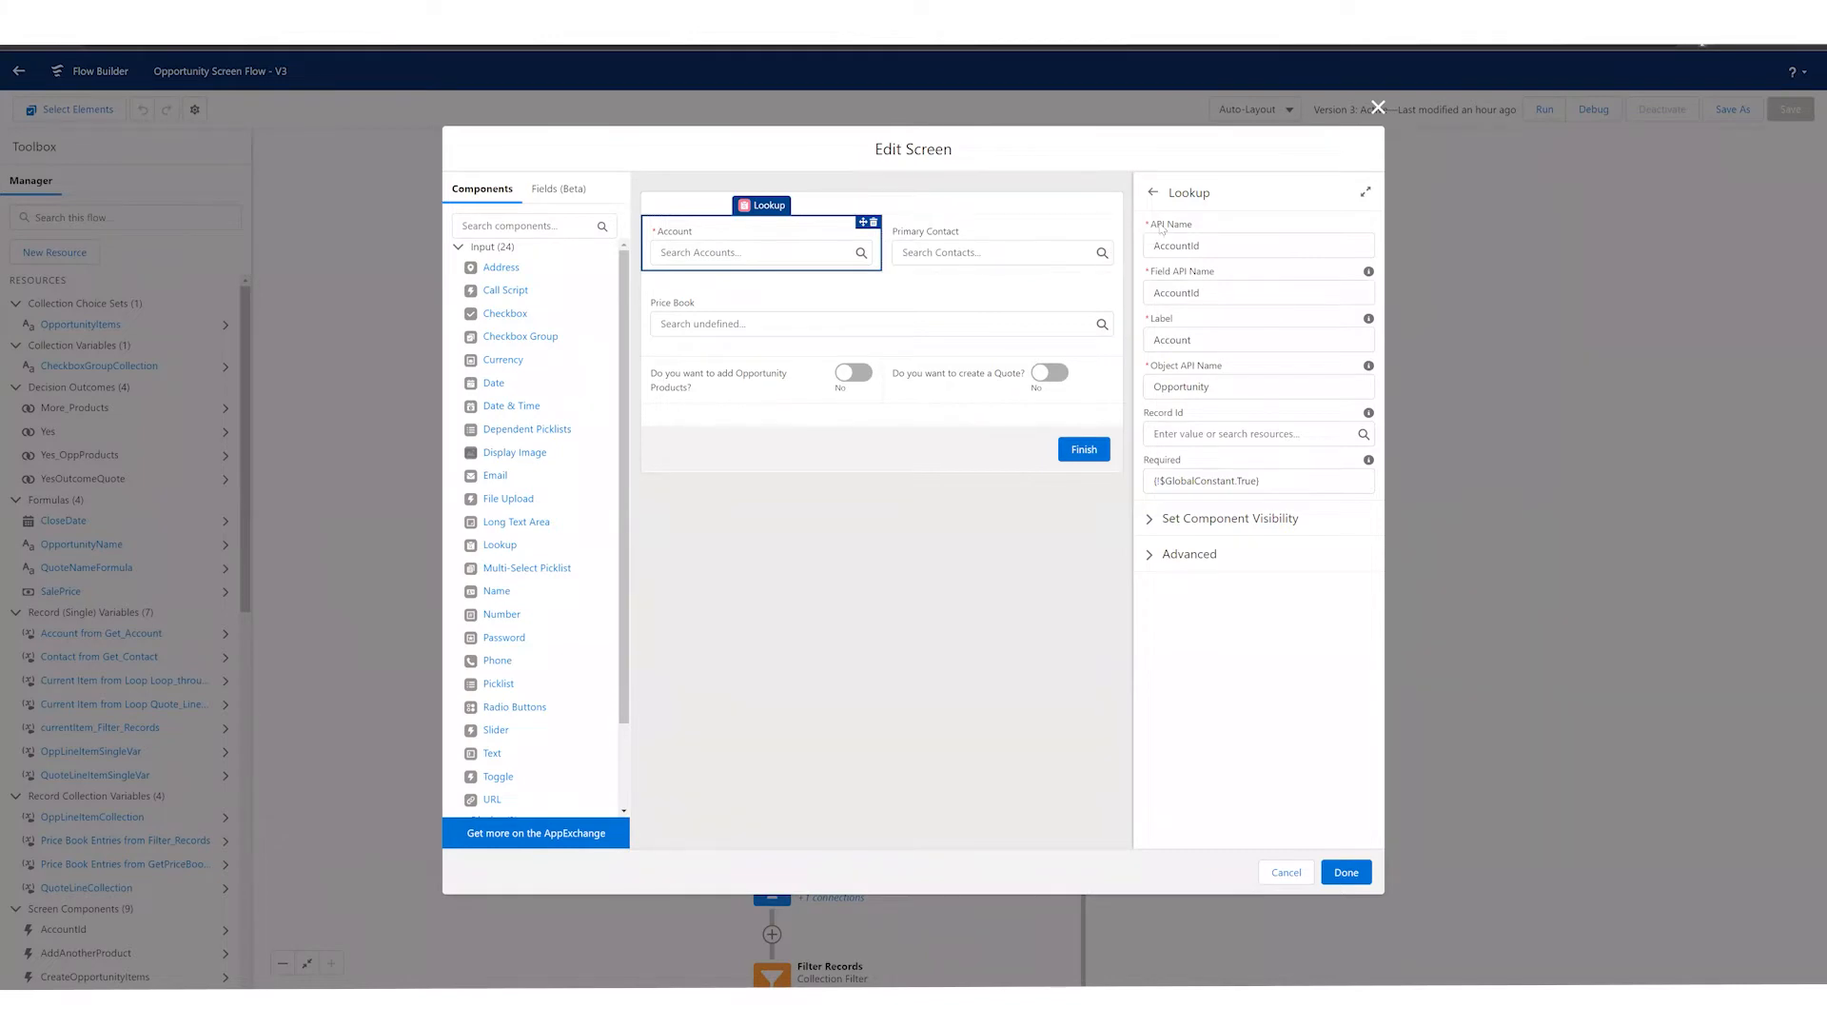
{"action": "left_click", "coordinate": [1198, 228]}
{"action": "left_click_drag", "start_coordinate": [1154, 274], "coordinate": [1217, 277]}
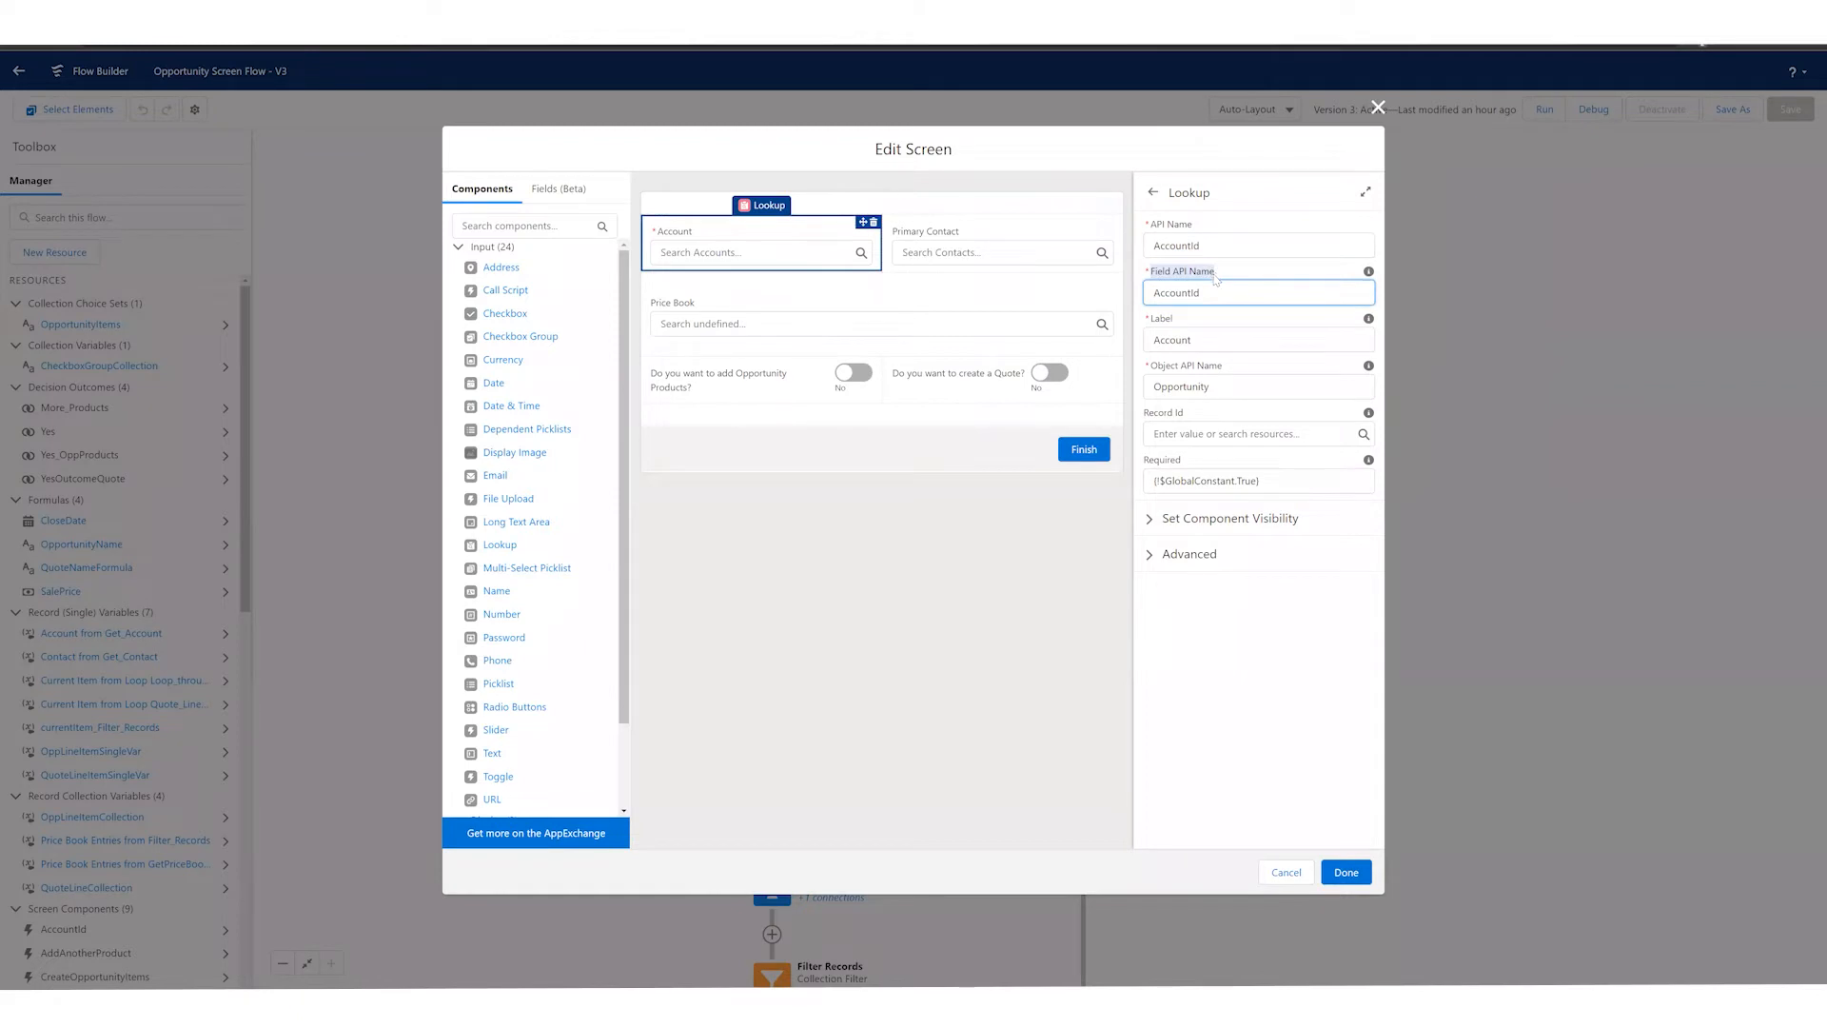
{"action": "left_click", "coordinate": [1193, 296]}
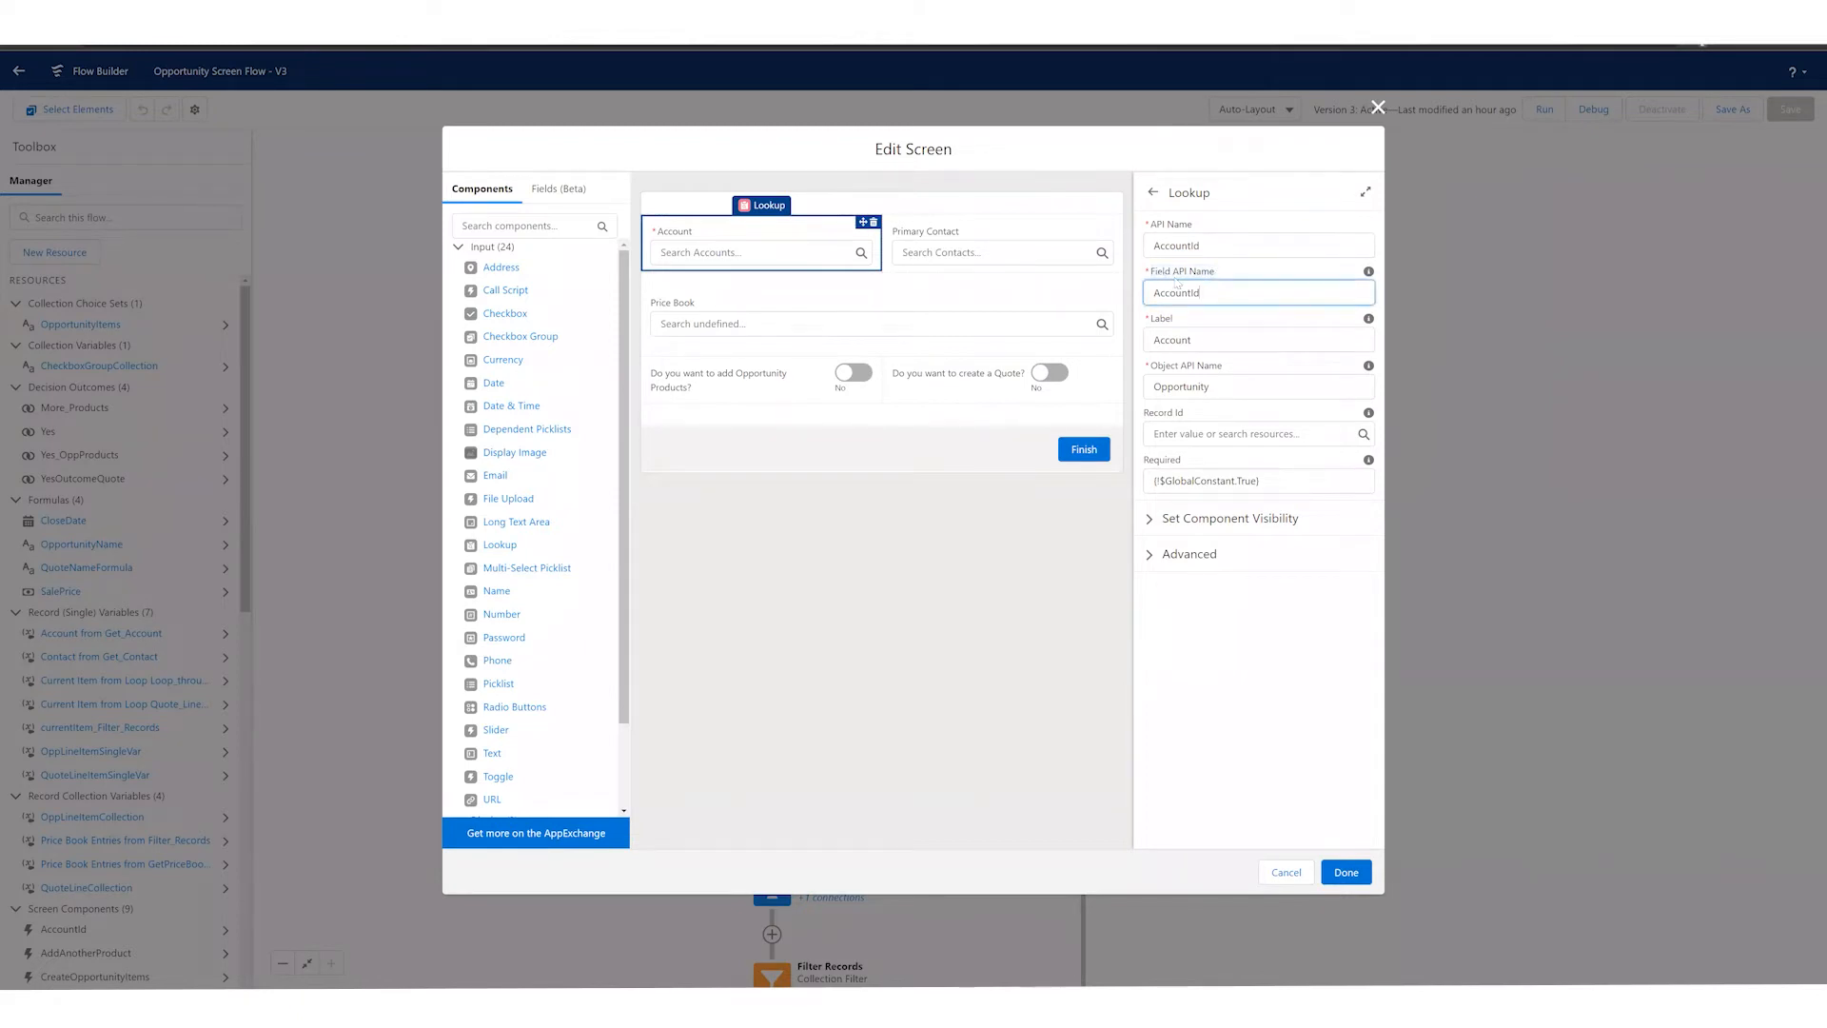
{"action": "left_click", "coordinate": [1228, 273]}
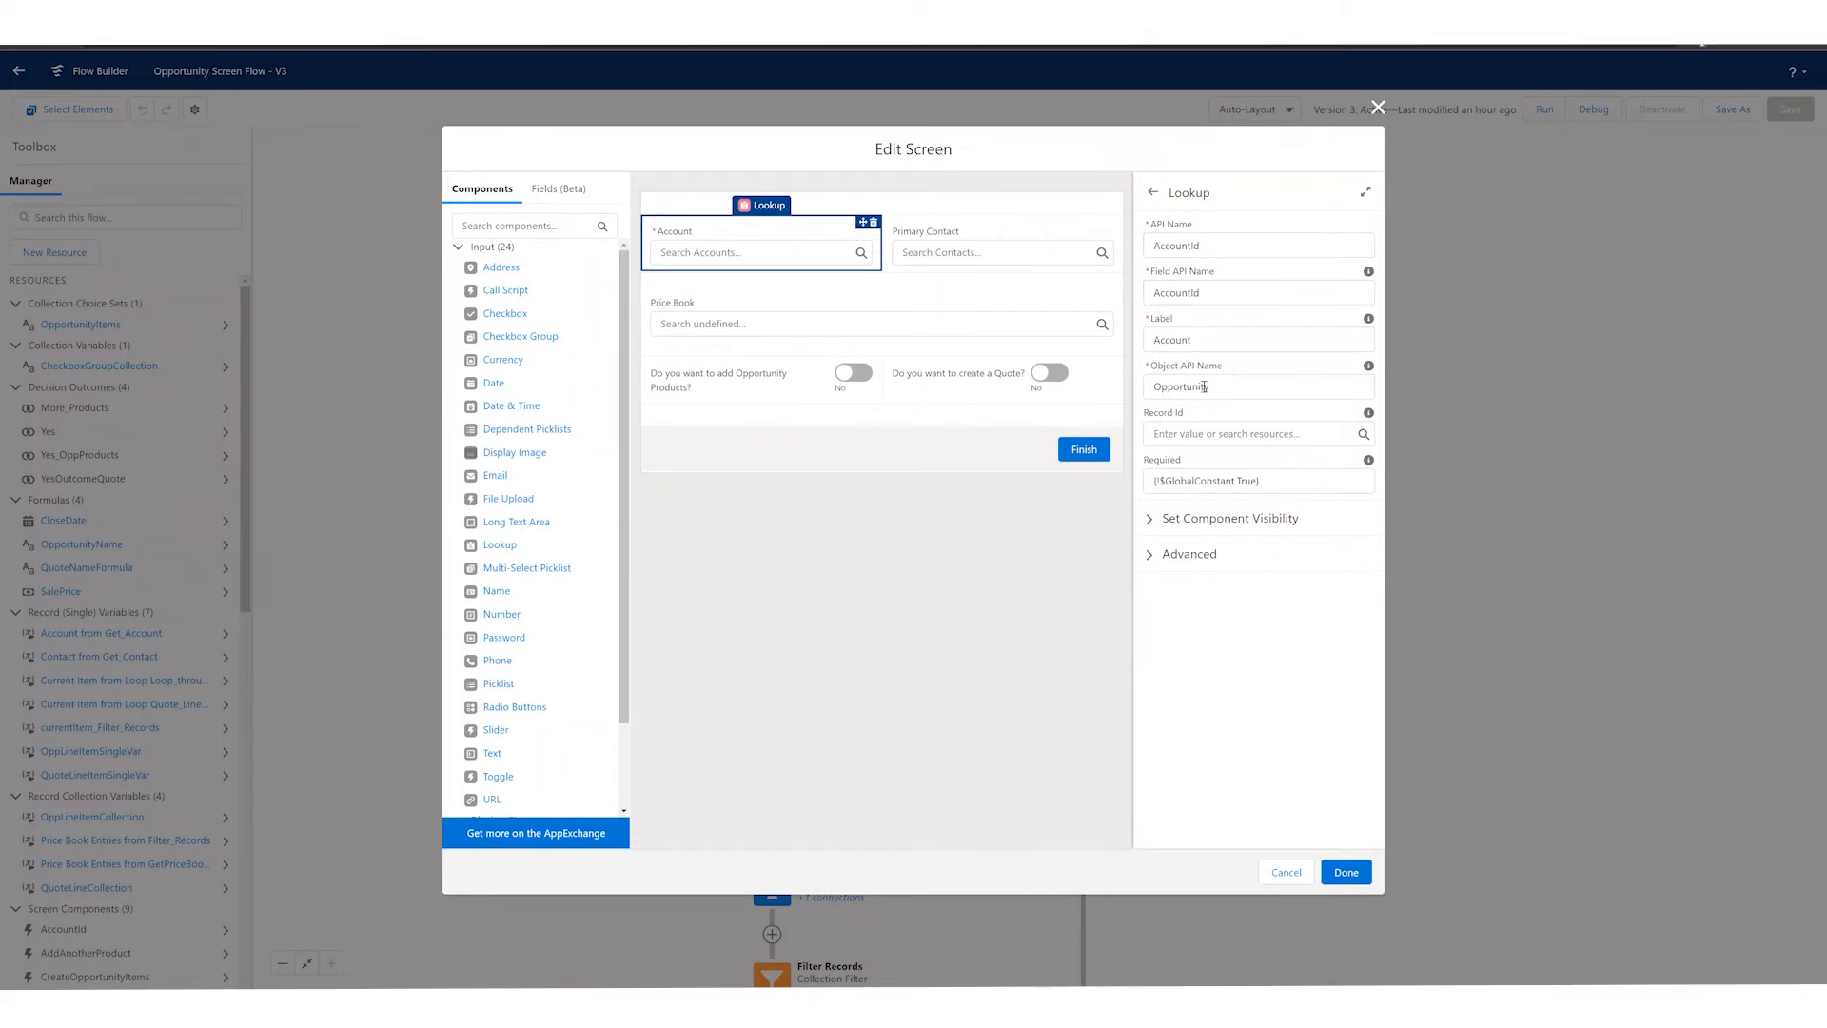
Step: Set the Account lookup's label to "Select an Account" and open its component visibility settings
{"action": "double_click", "coordinate": [1183, 341]}
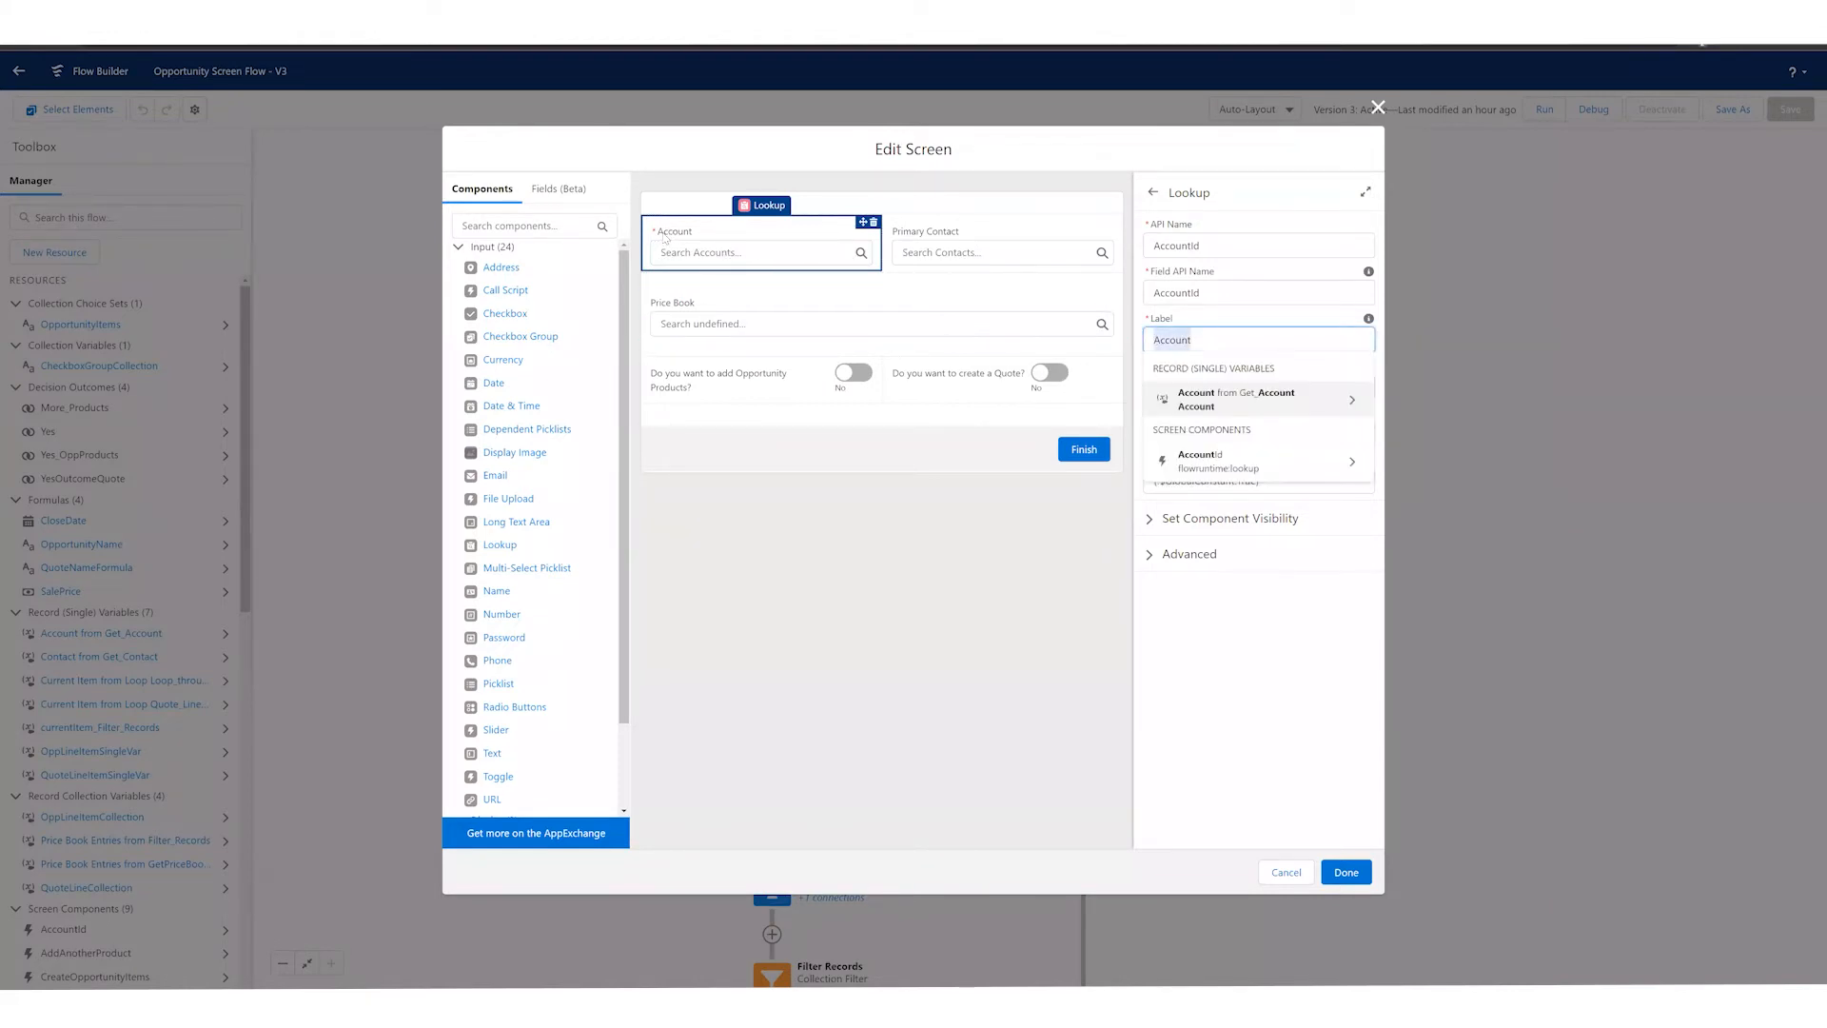
{"action": "type", "text": "Select an"}
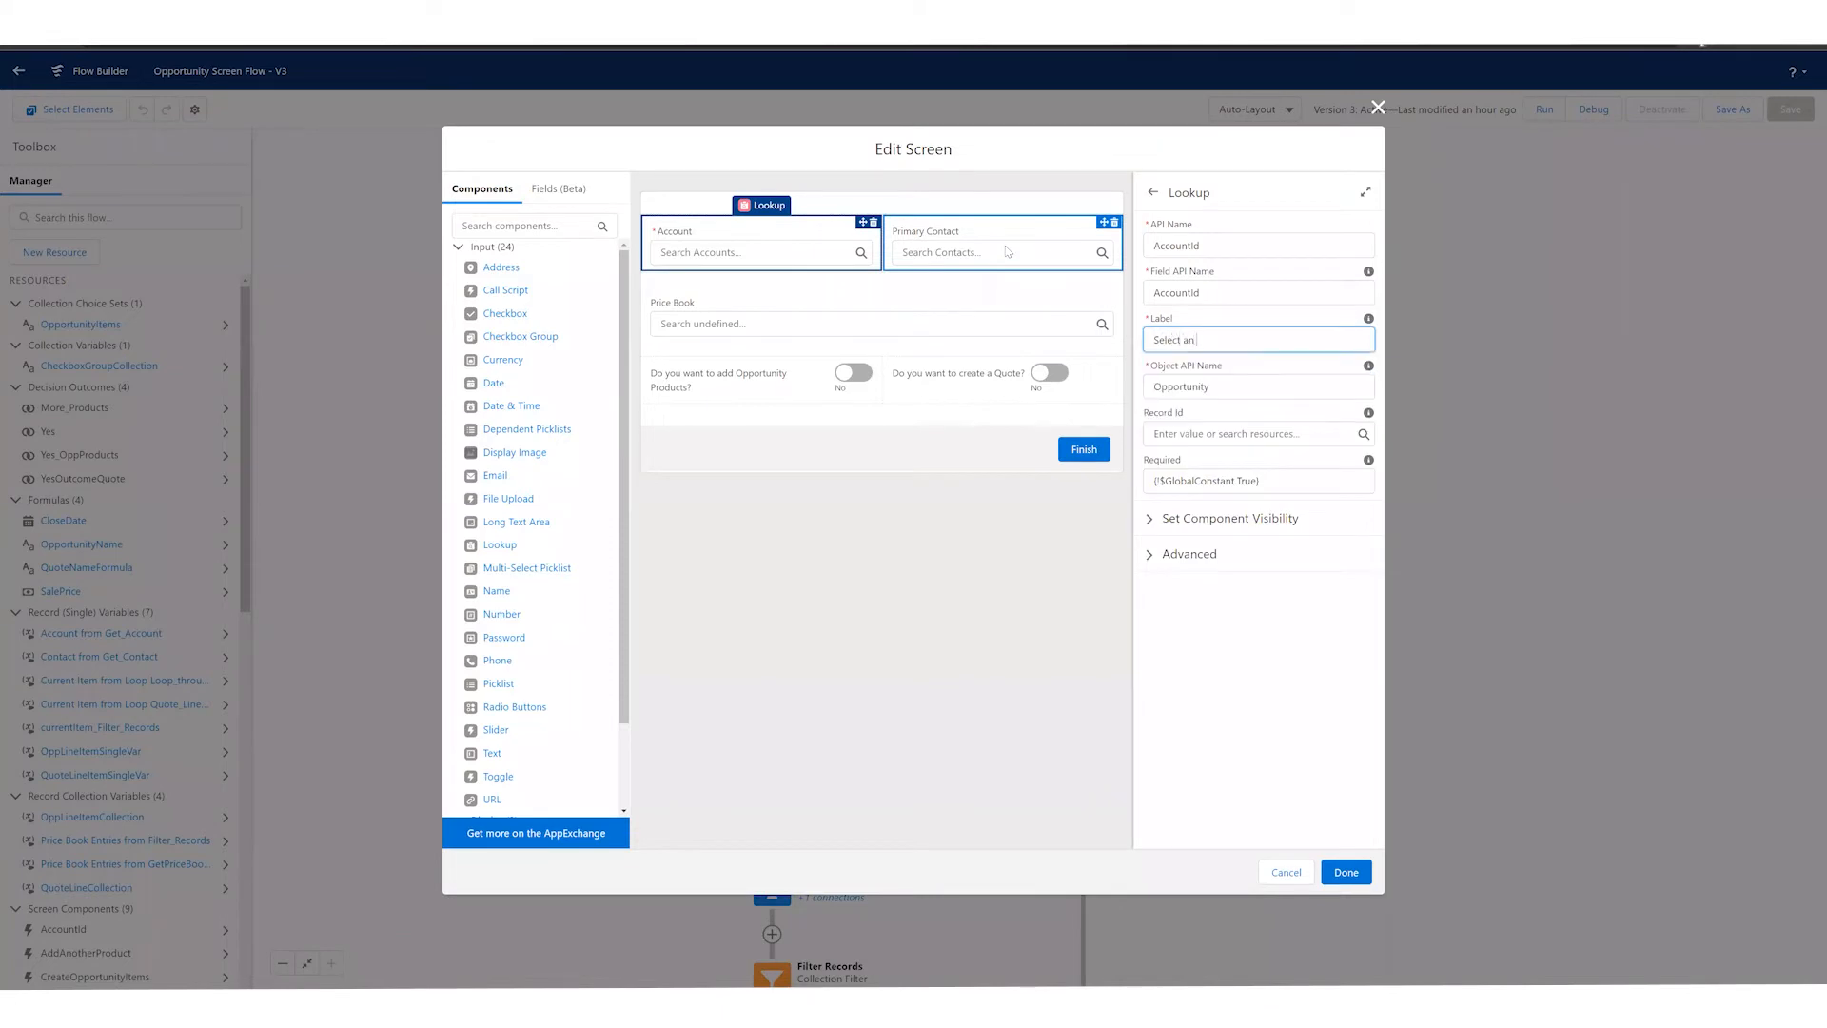
{"action": "type", "text": " Account"}
{"action": "left_click", "coordinate": [938, 569]}
{"action": "left_click", "coordinate": [729, 240]}
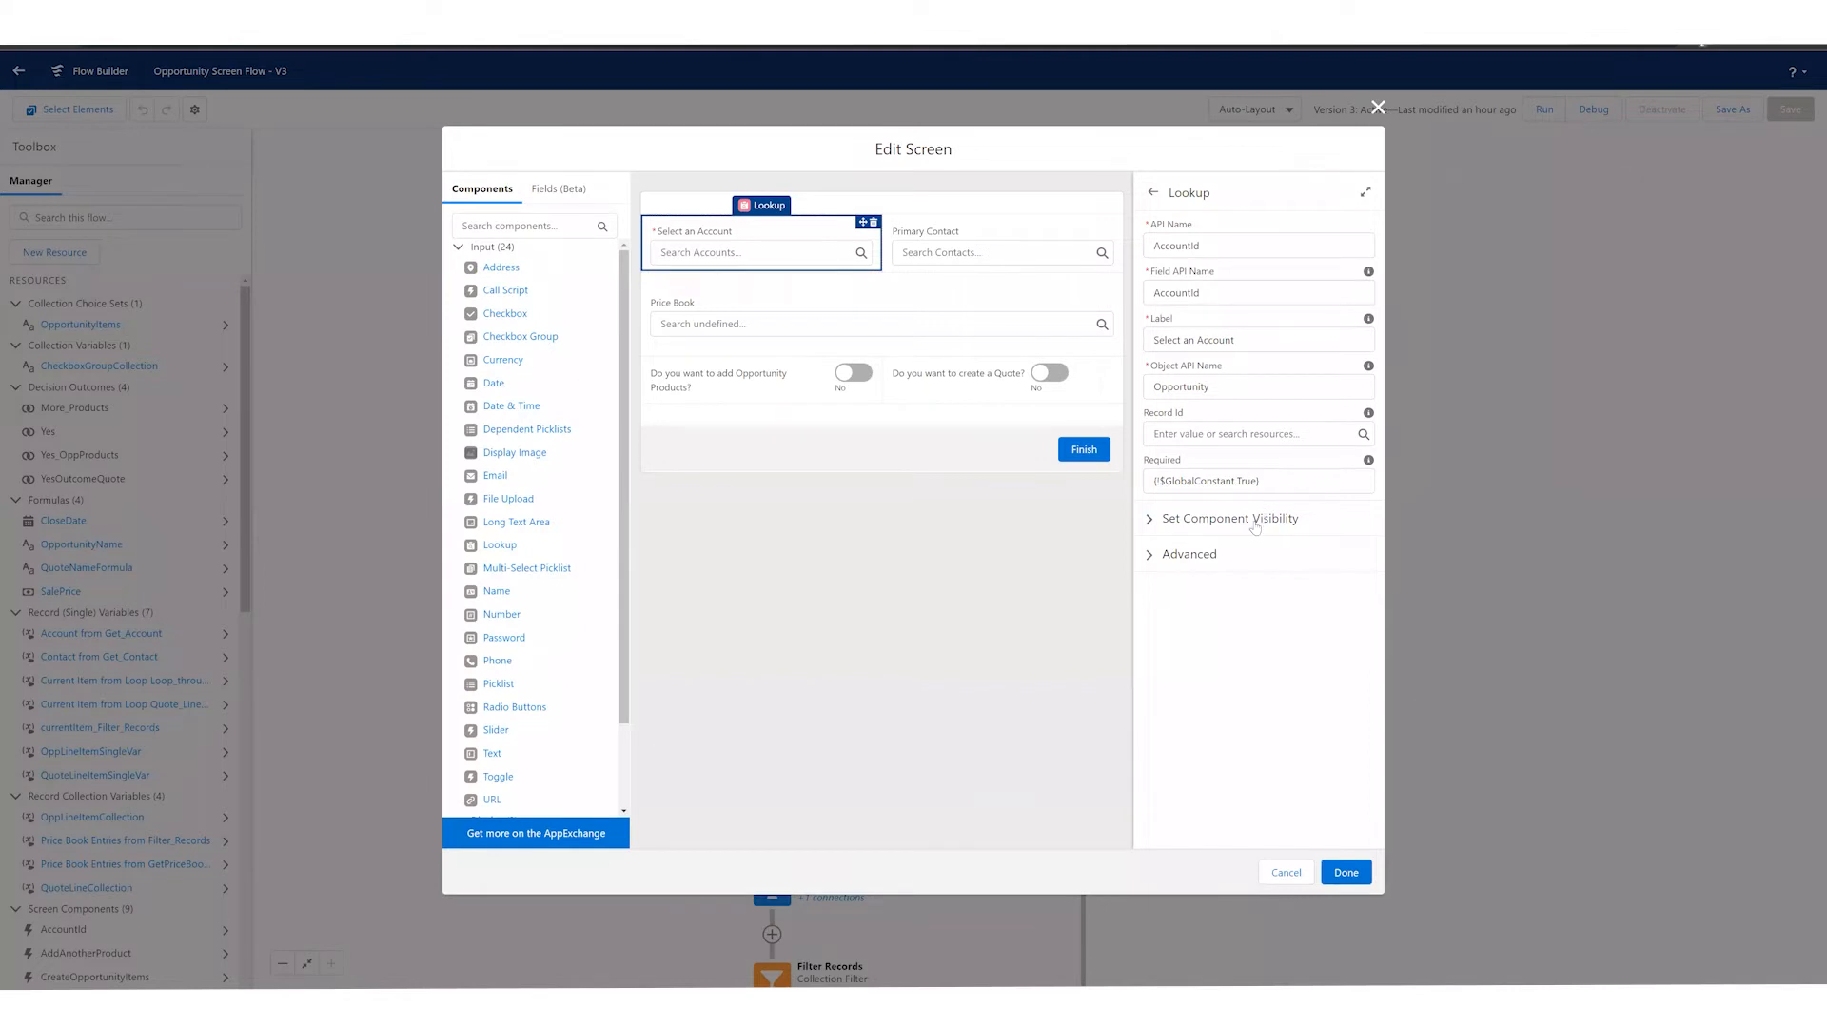
{"action": "left_click", "coordinate": [1220, 527]}
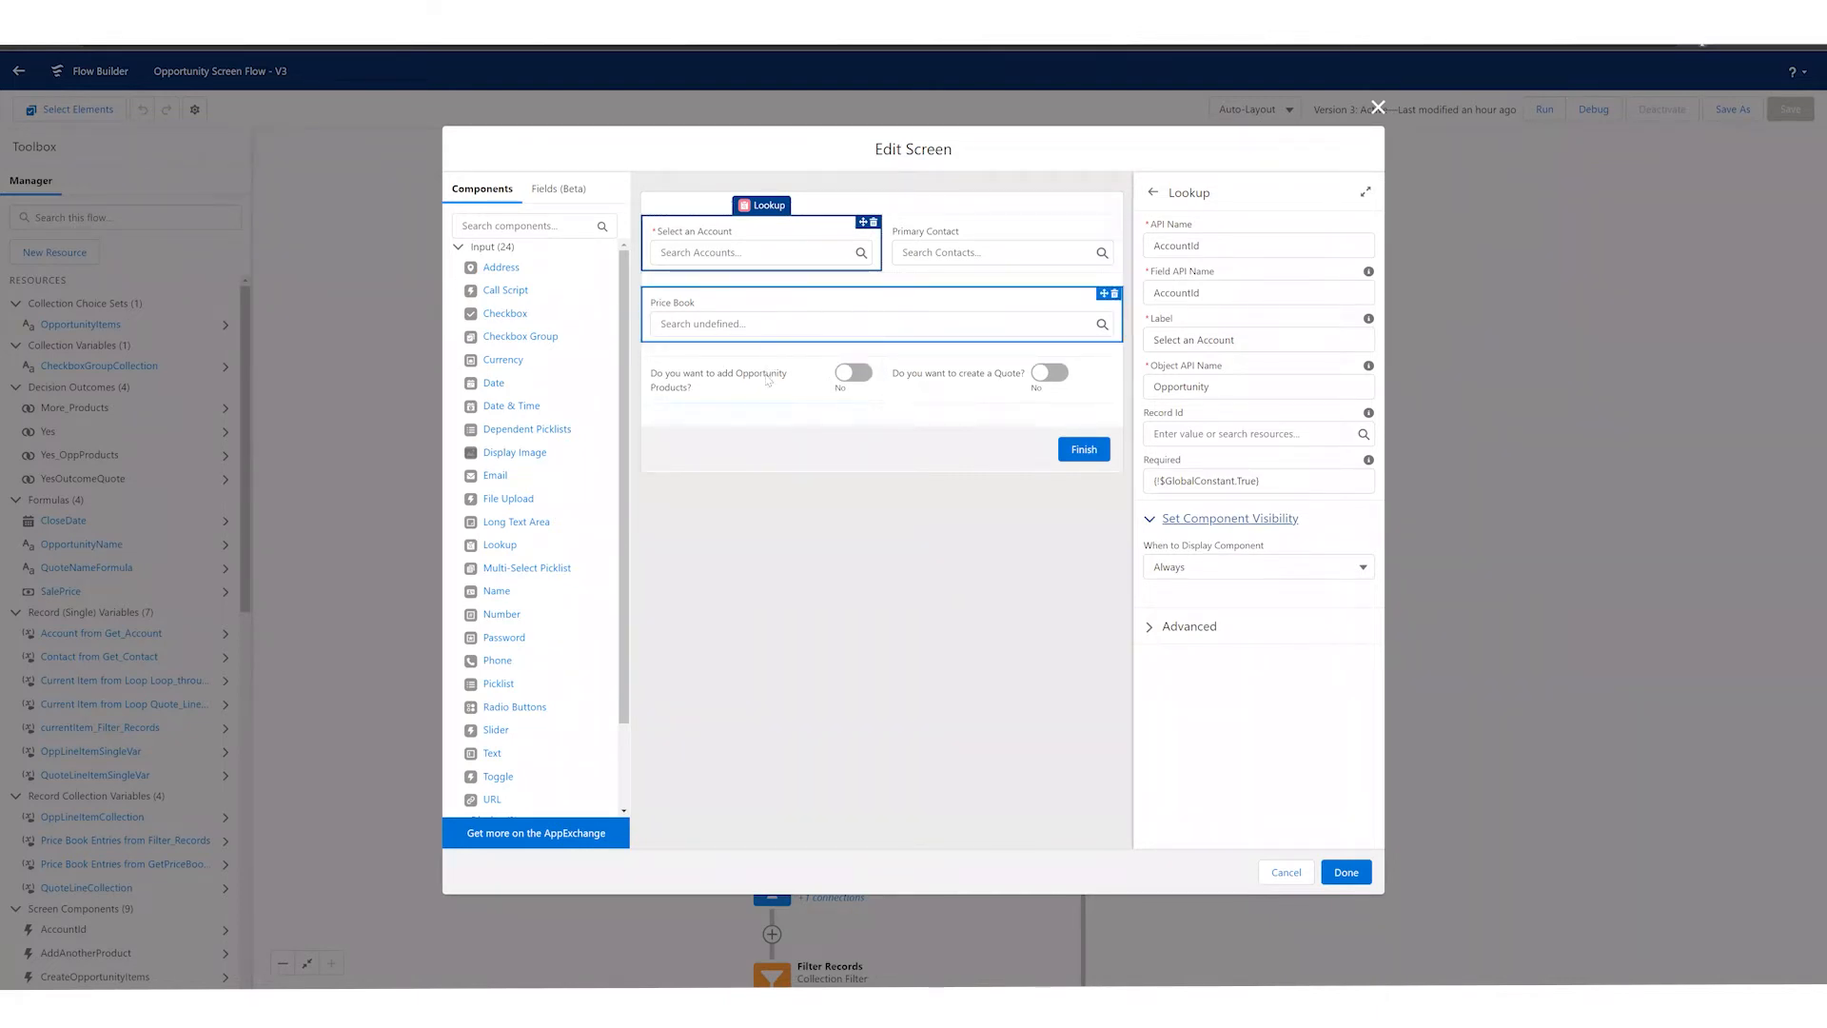
Step: Set the Price Book lookup to display only when All Conditions Are Met (AND)
{"action": "left_click", "coordinate": [727, 309]}
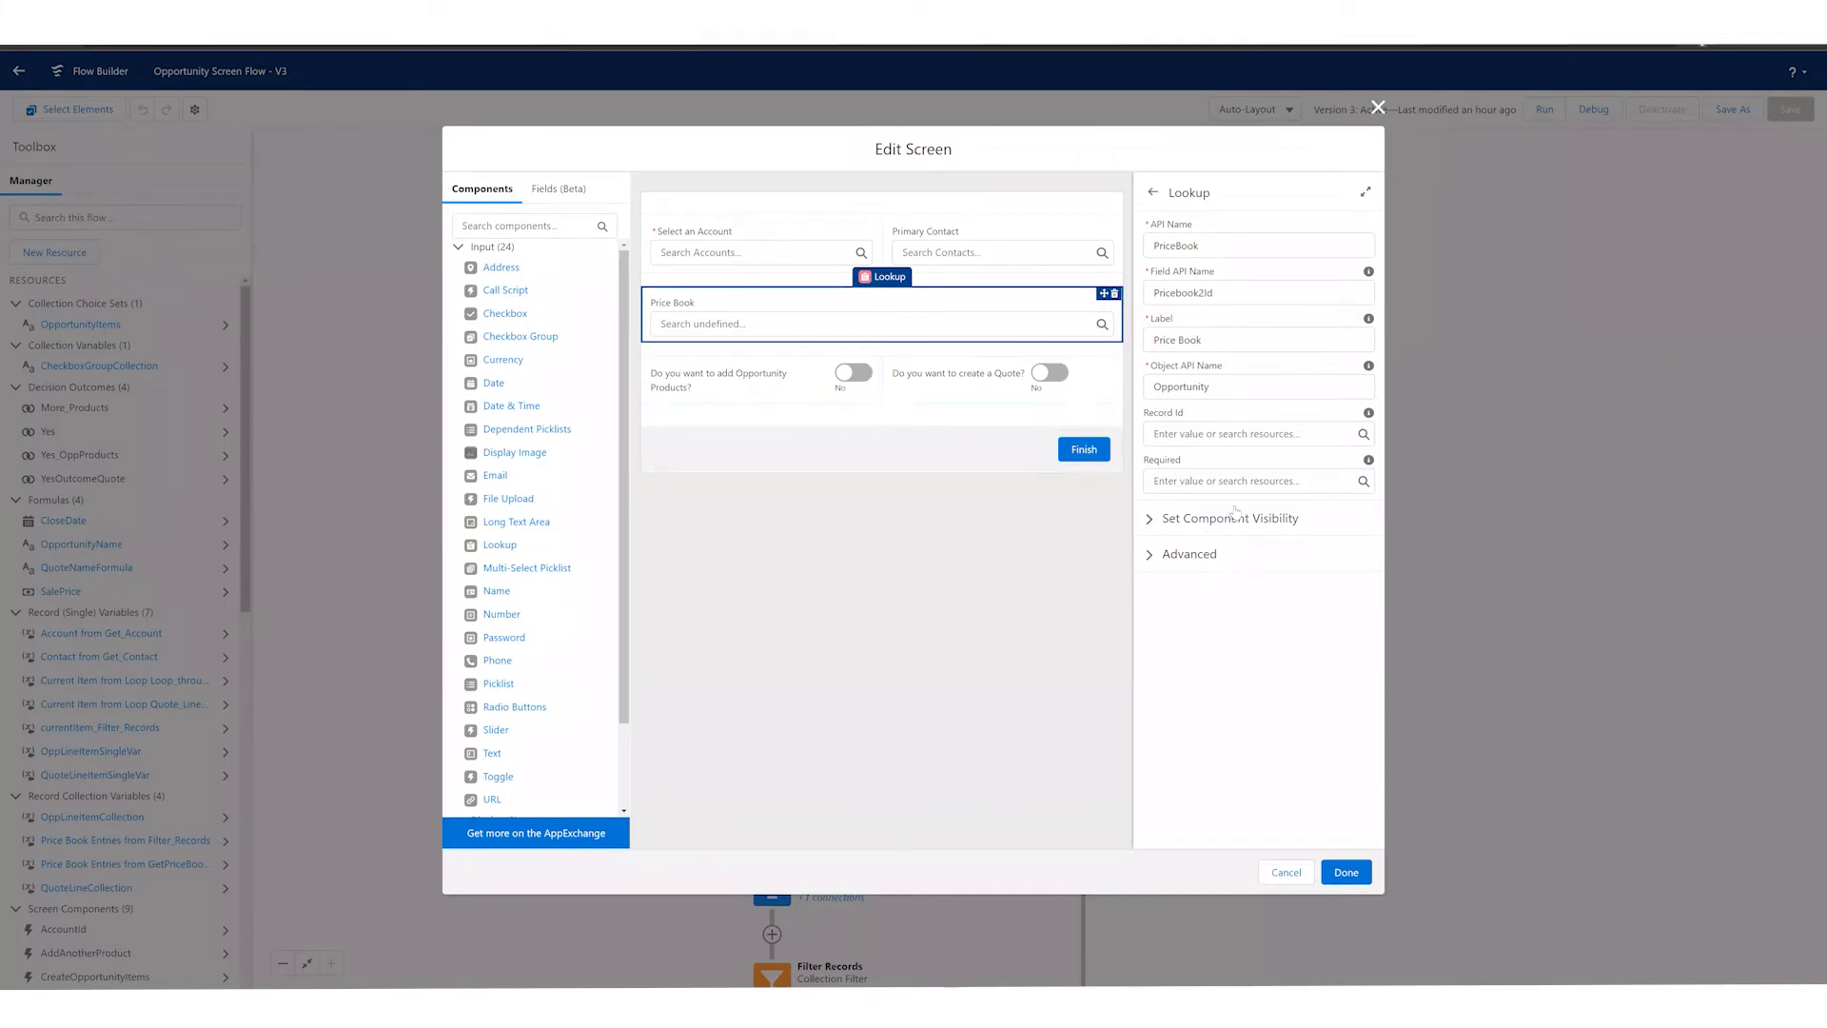
{"action": "left_click", "coordinate": [1194, 519]}
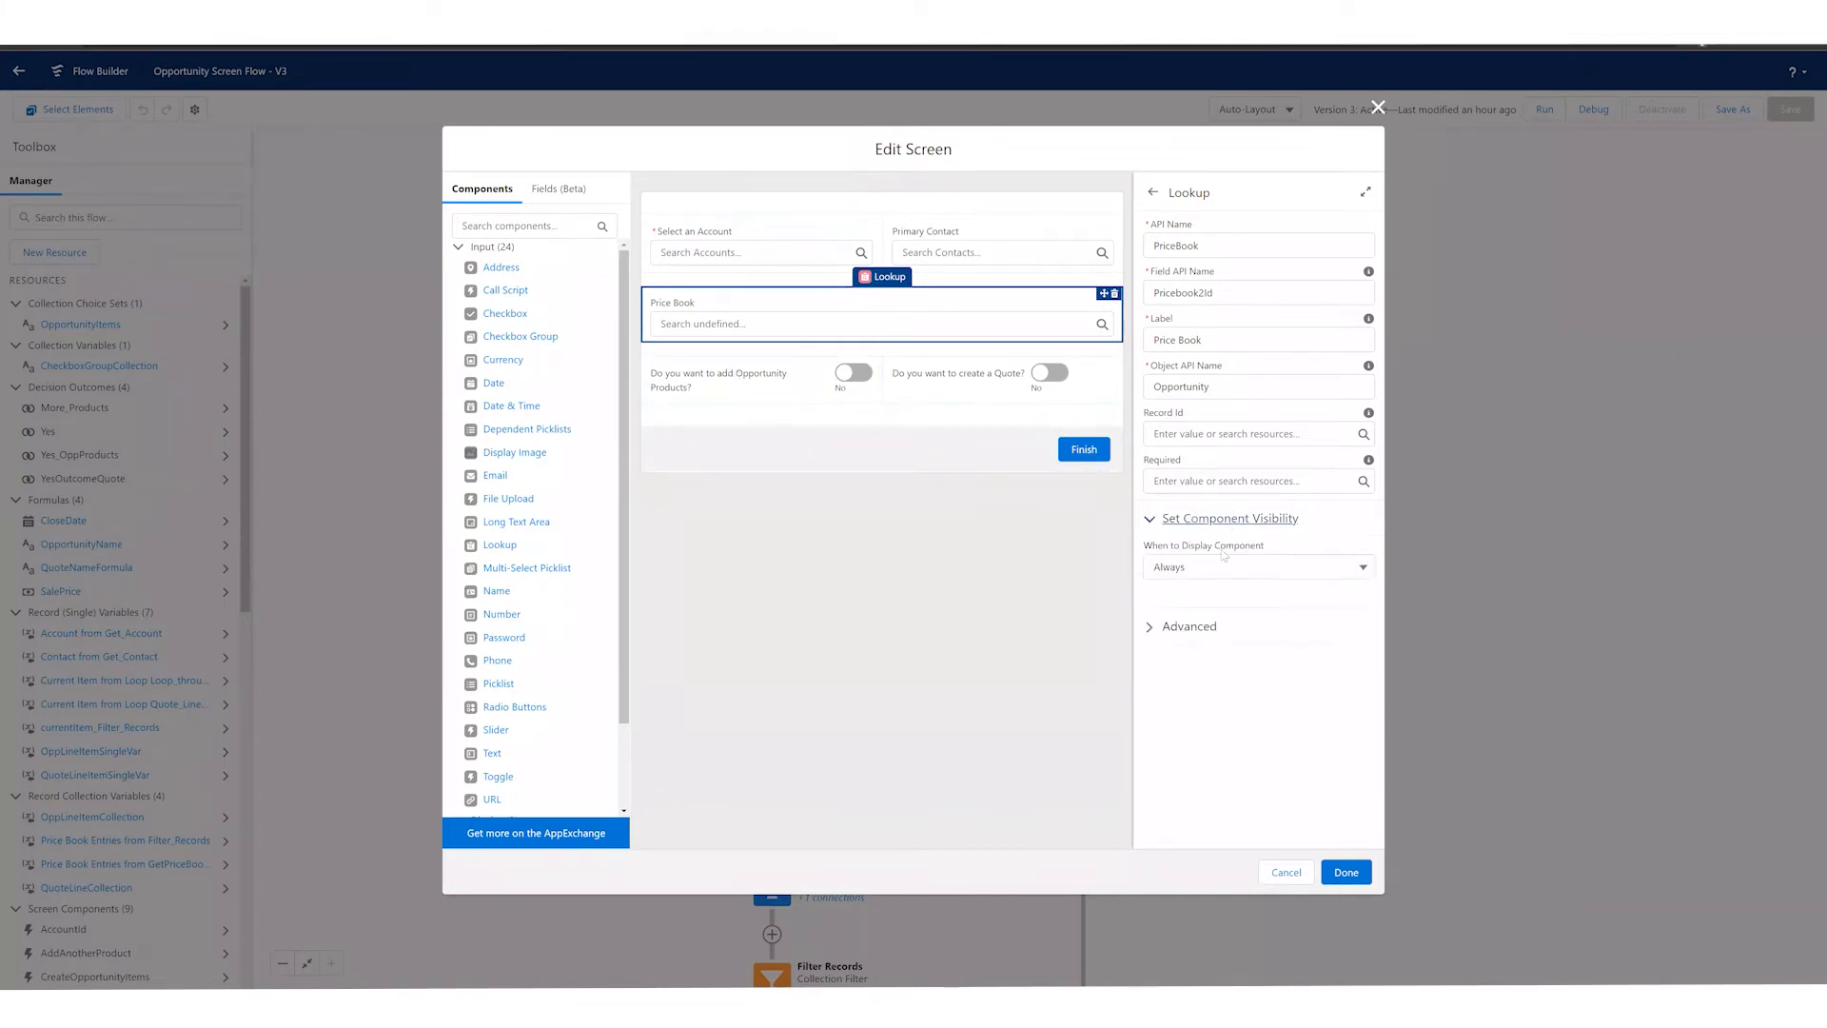
{"action": "left_click", "coordinate": [1226, 568]}
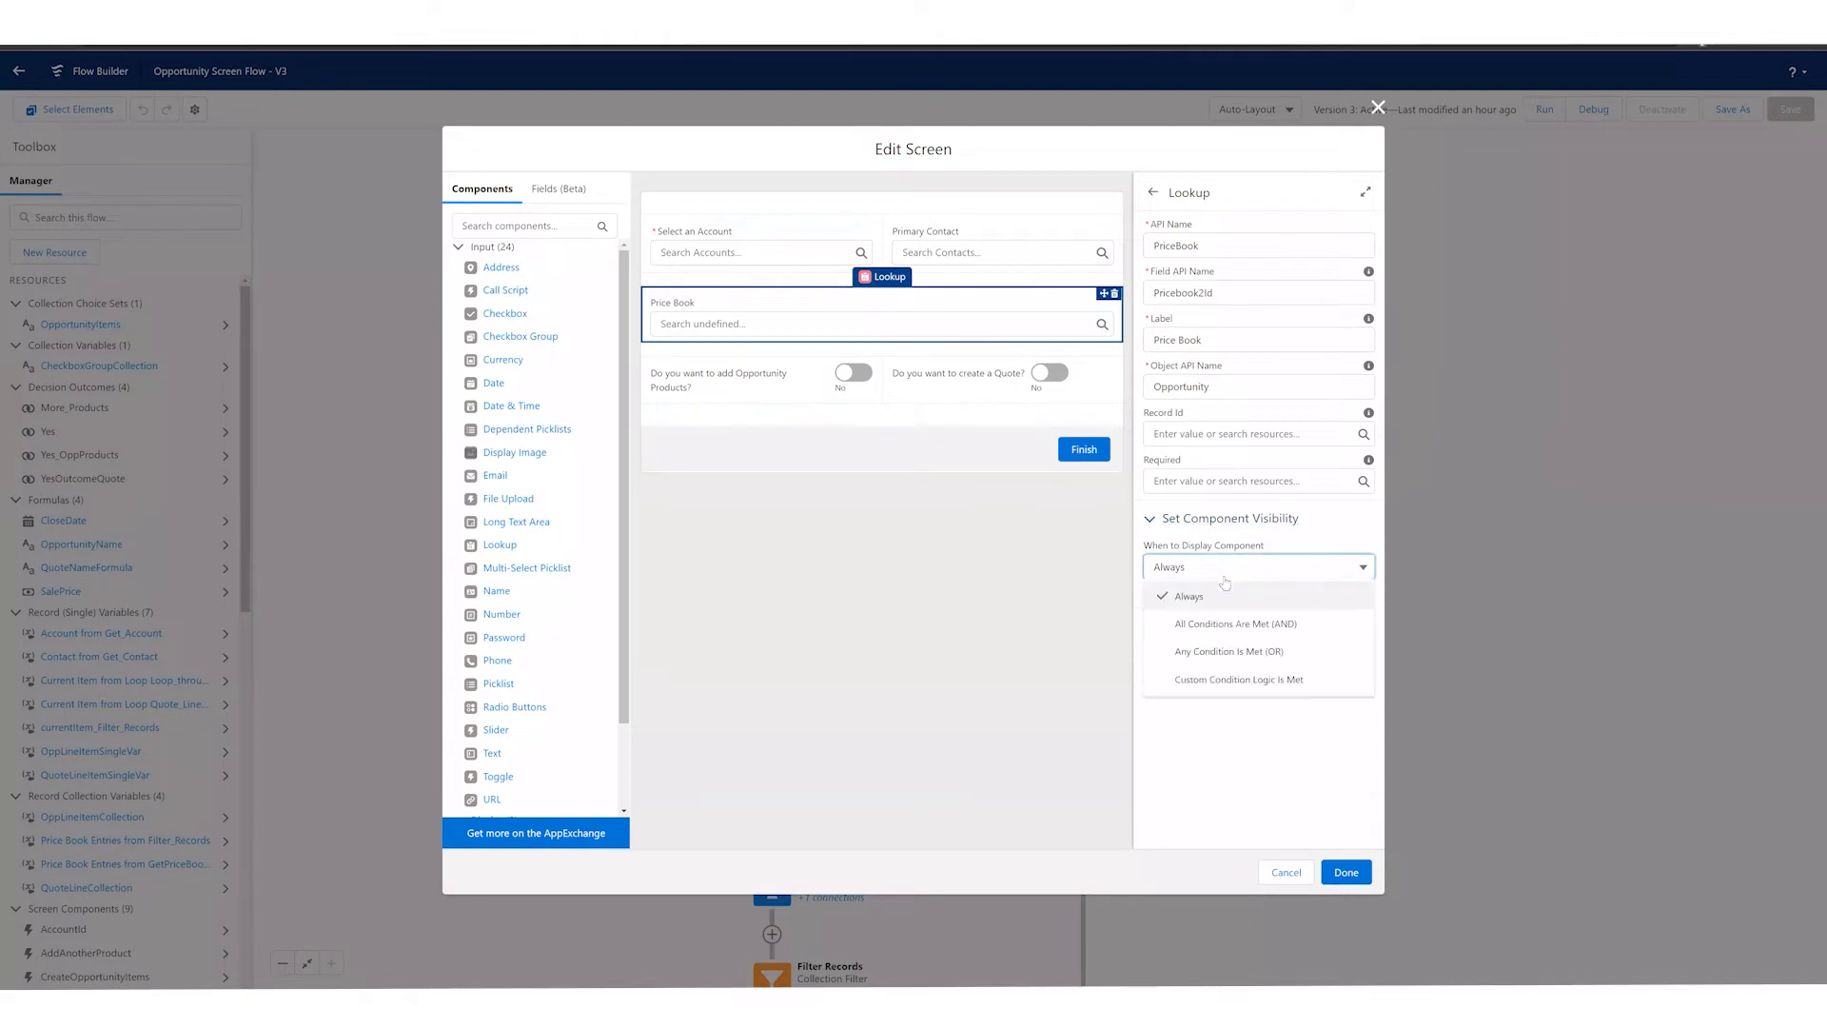
{"action": "left_click", "coordinate": [1238, 626]}
Step: Base the Price Book lookup's new visibility condition on the value of the CreateOpportunityItems toggle
{"action": "left_click", "coordinate": [1213, 612]}
{"action": "left_click", "coordinate": [1041, 559]}
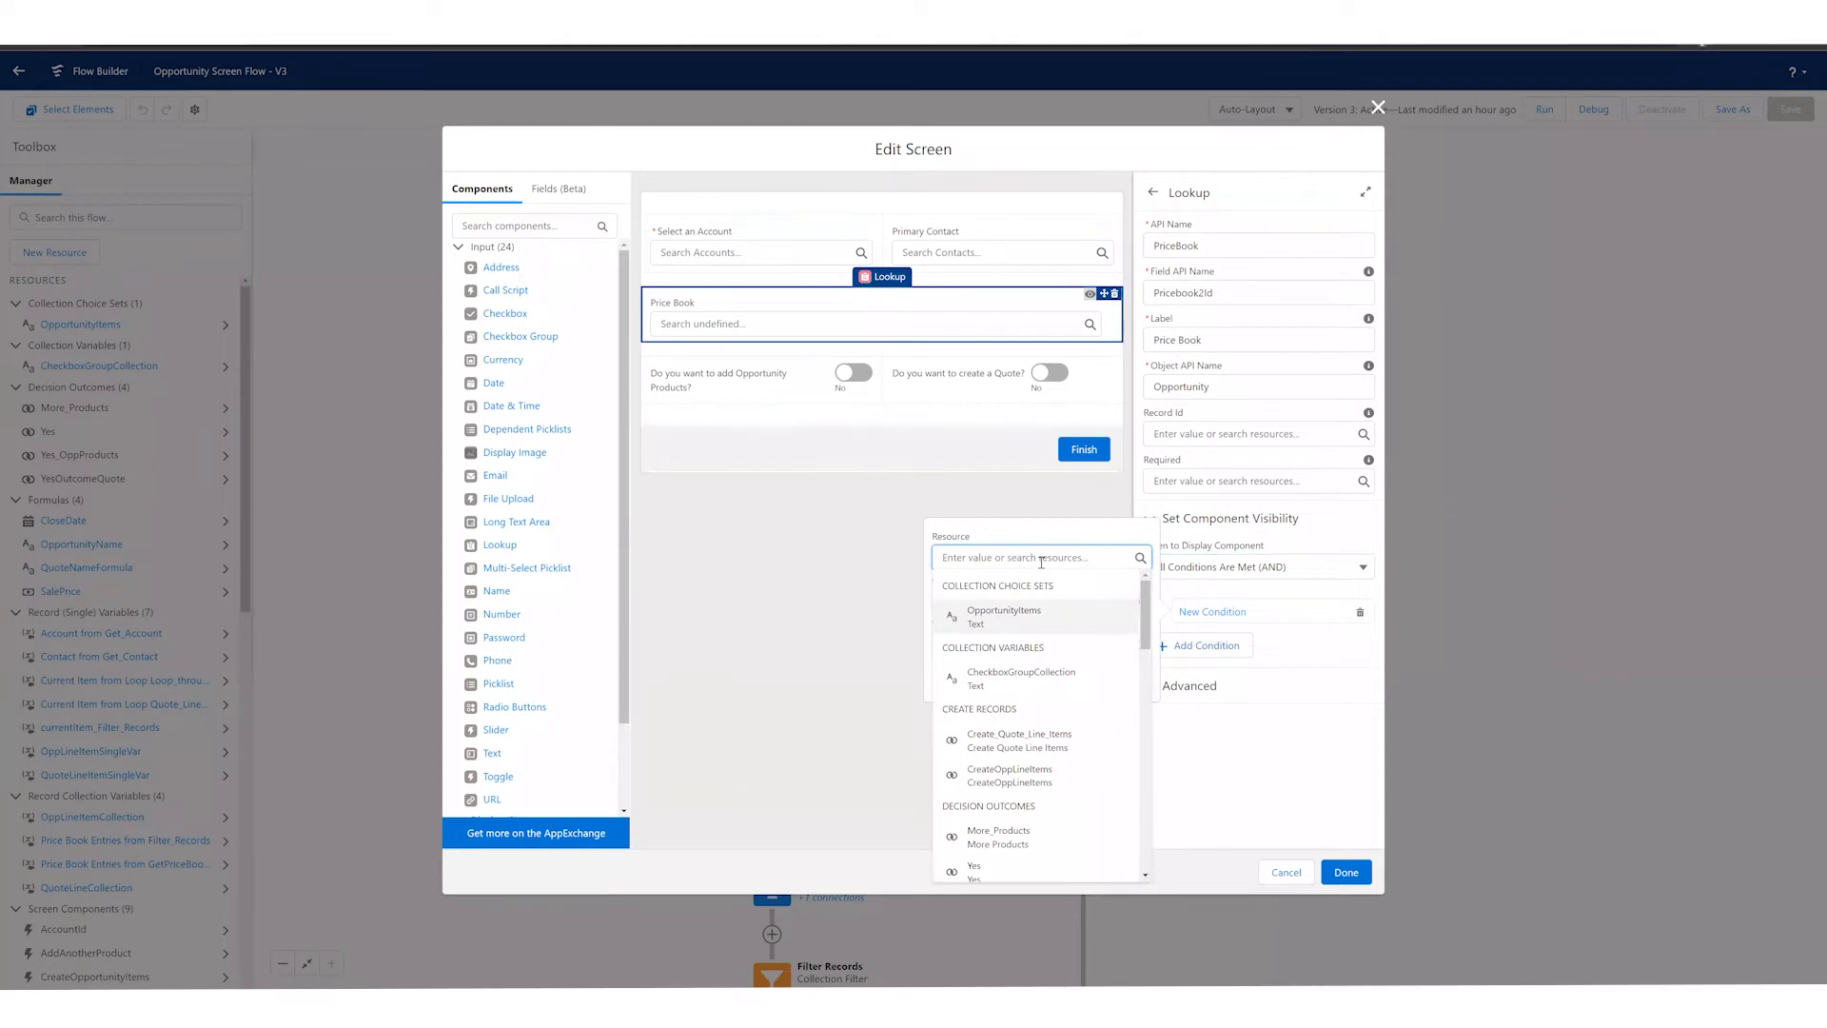
{"action": "type", "text": "oppo"}
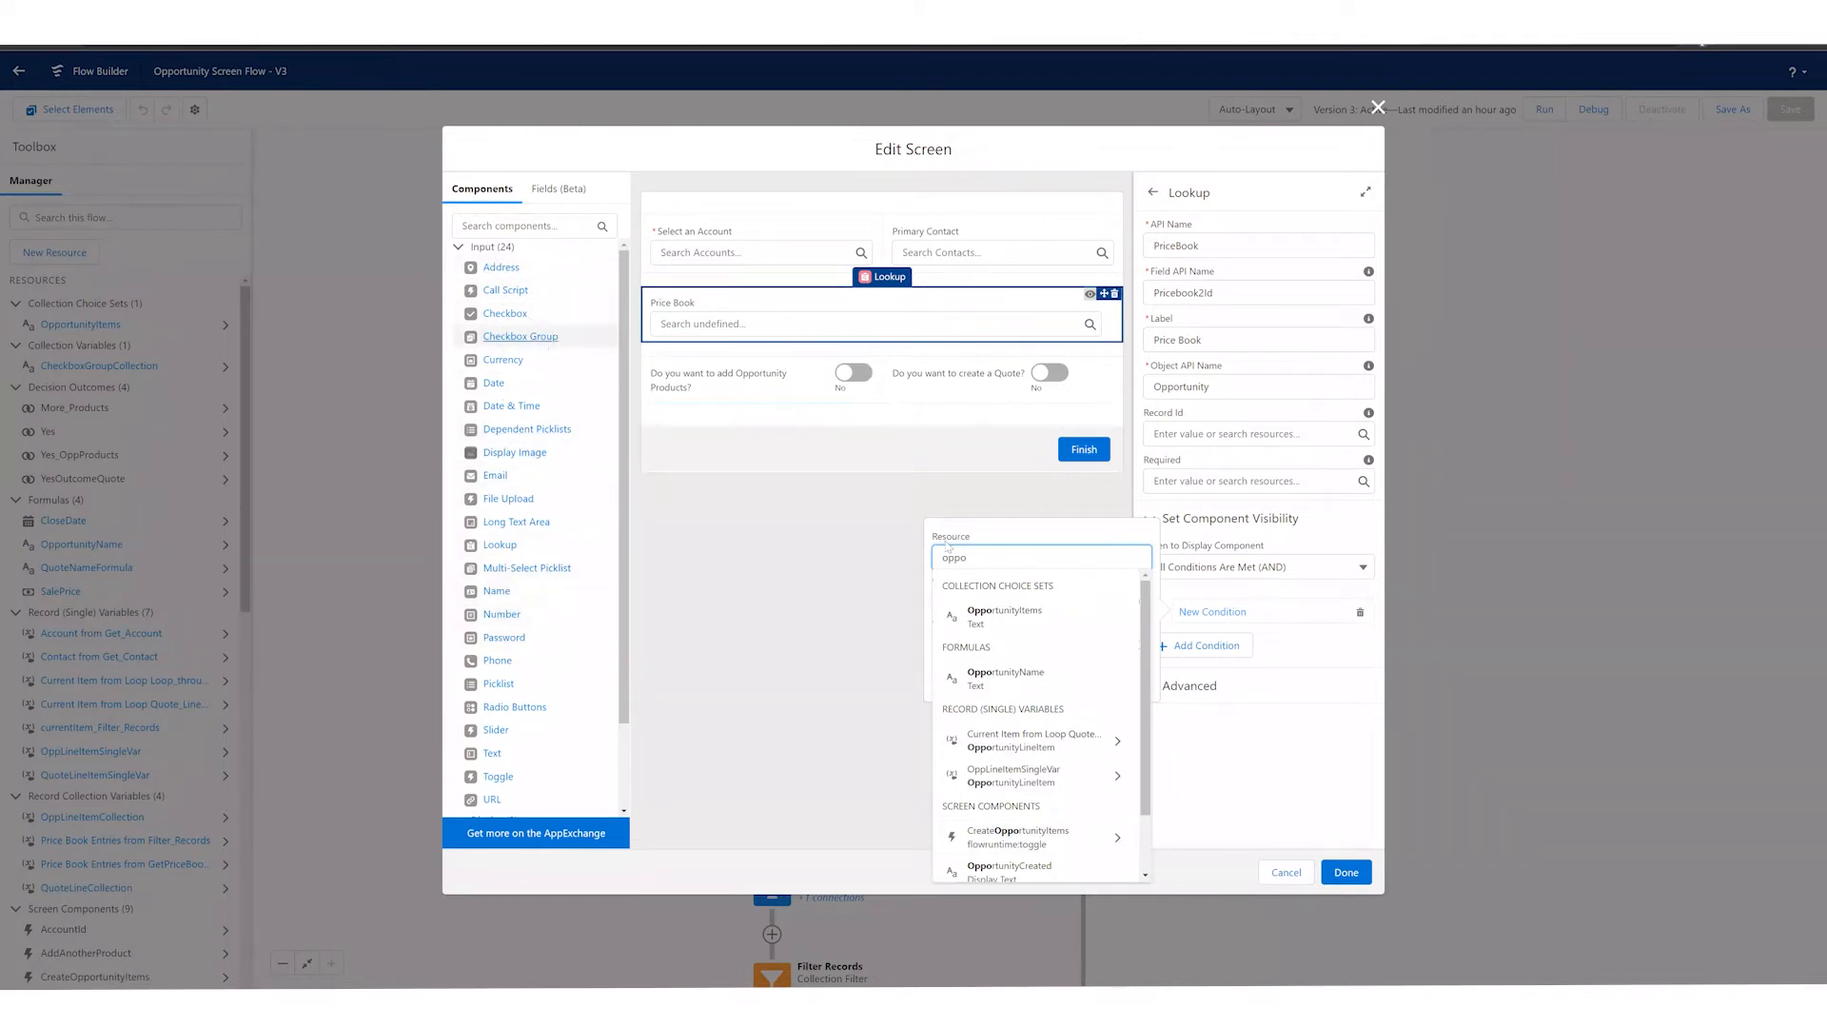
{"action": "scroll", "coordinate": [1058, 751], "scroll_direction": "down", "scroll_amount": 1}
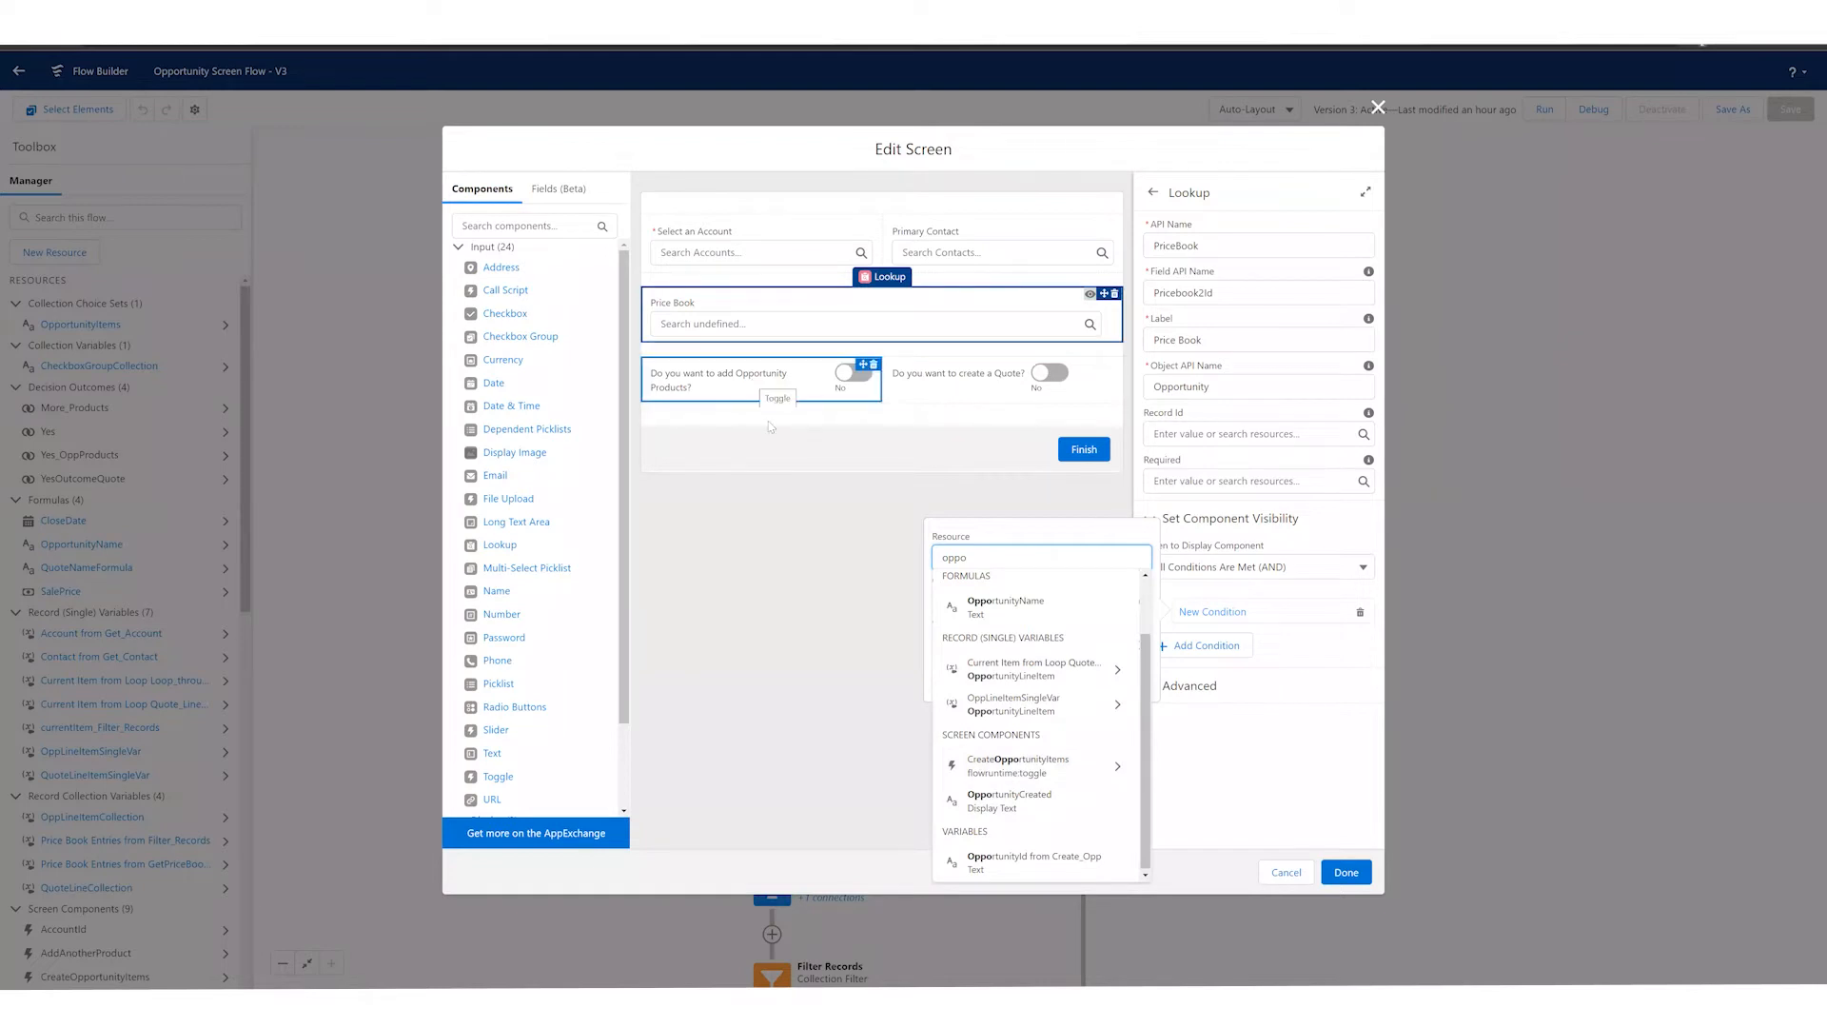
{"action": "left_click", "coordinate": [1041, 773]}
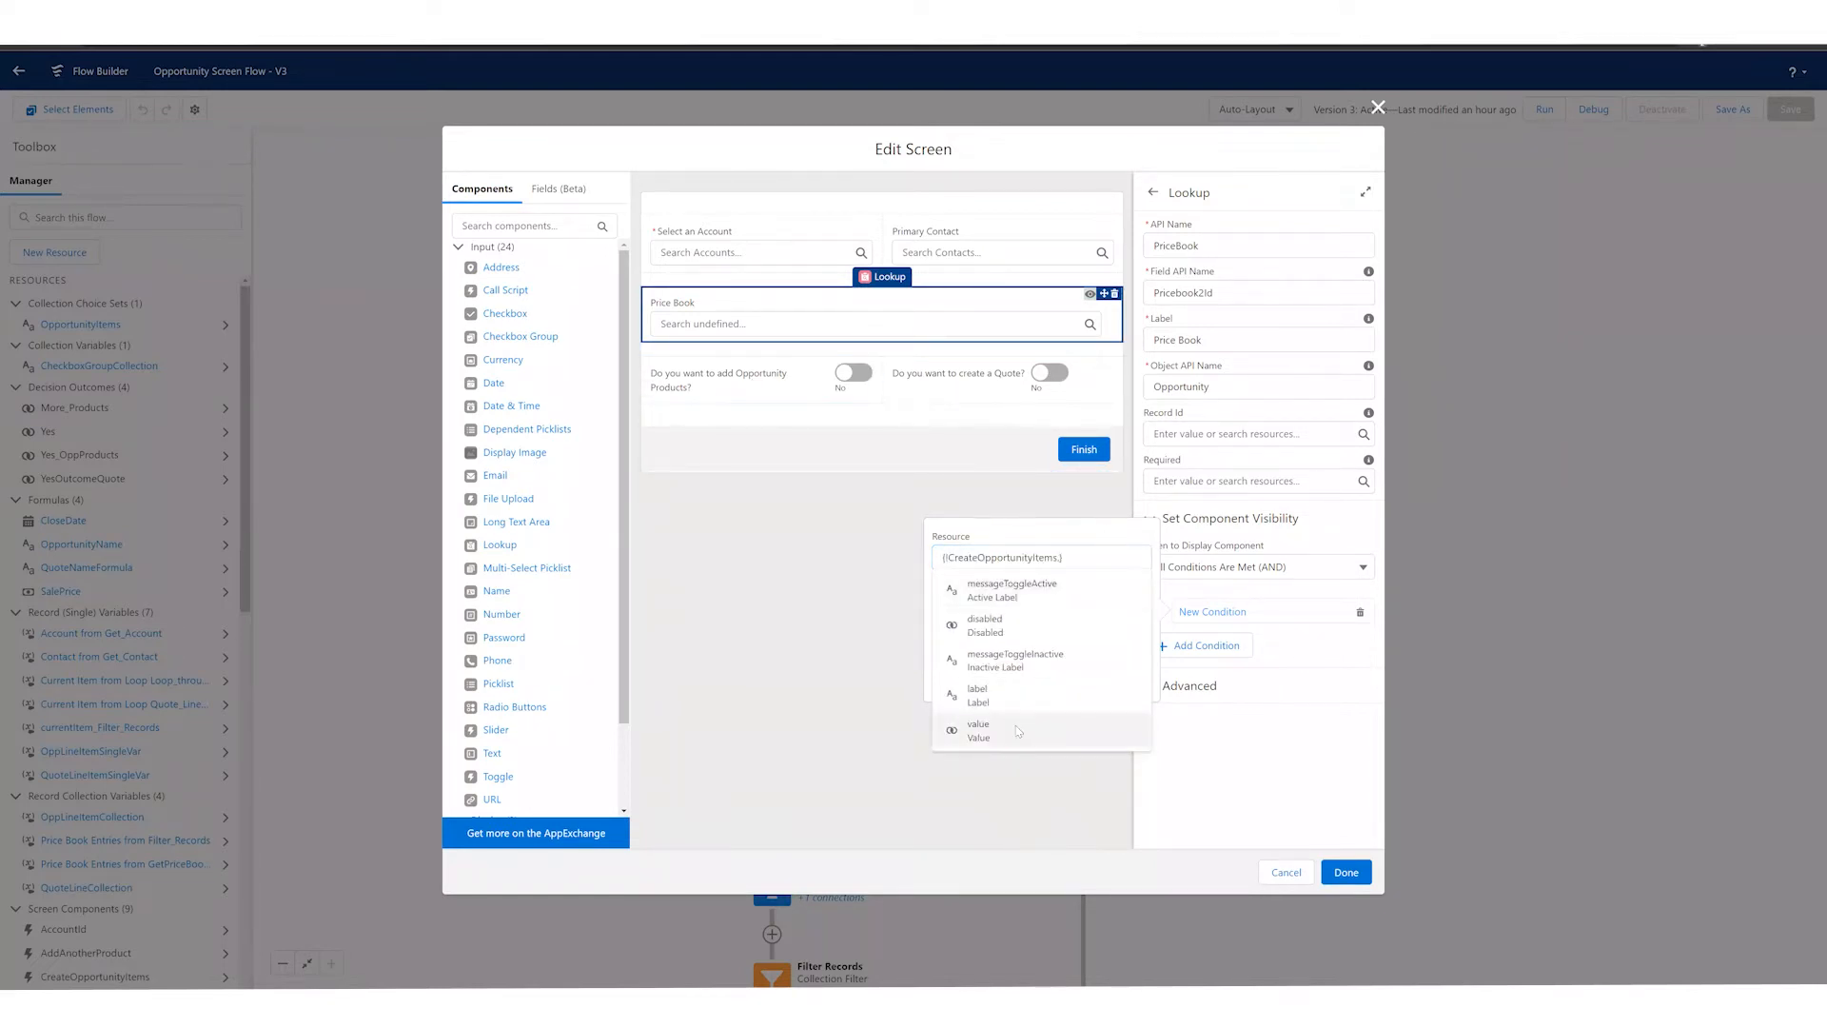
{"action": "left_click", "coordinate": [1019, 731]}
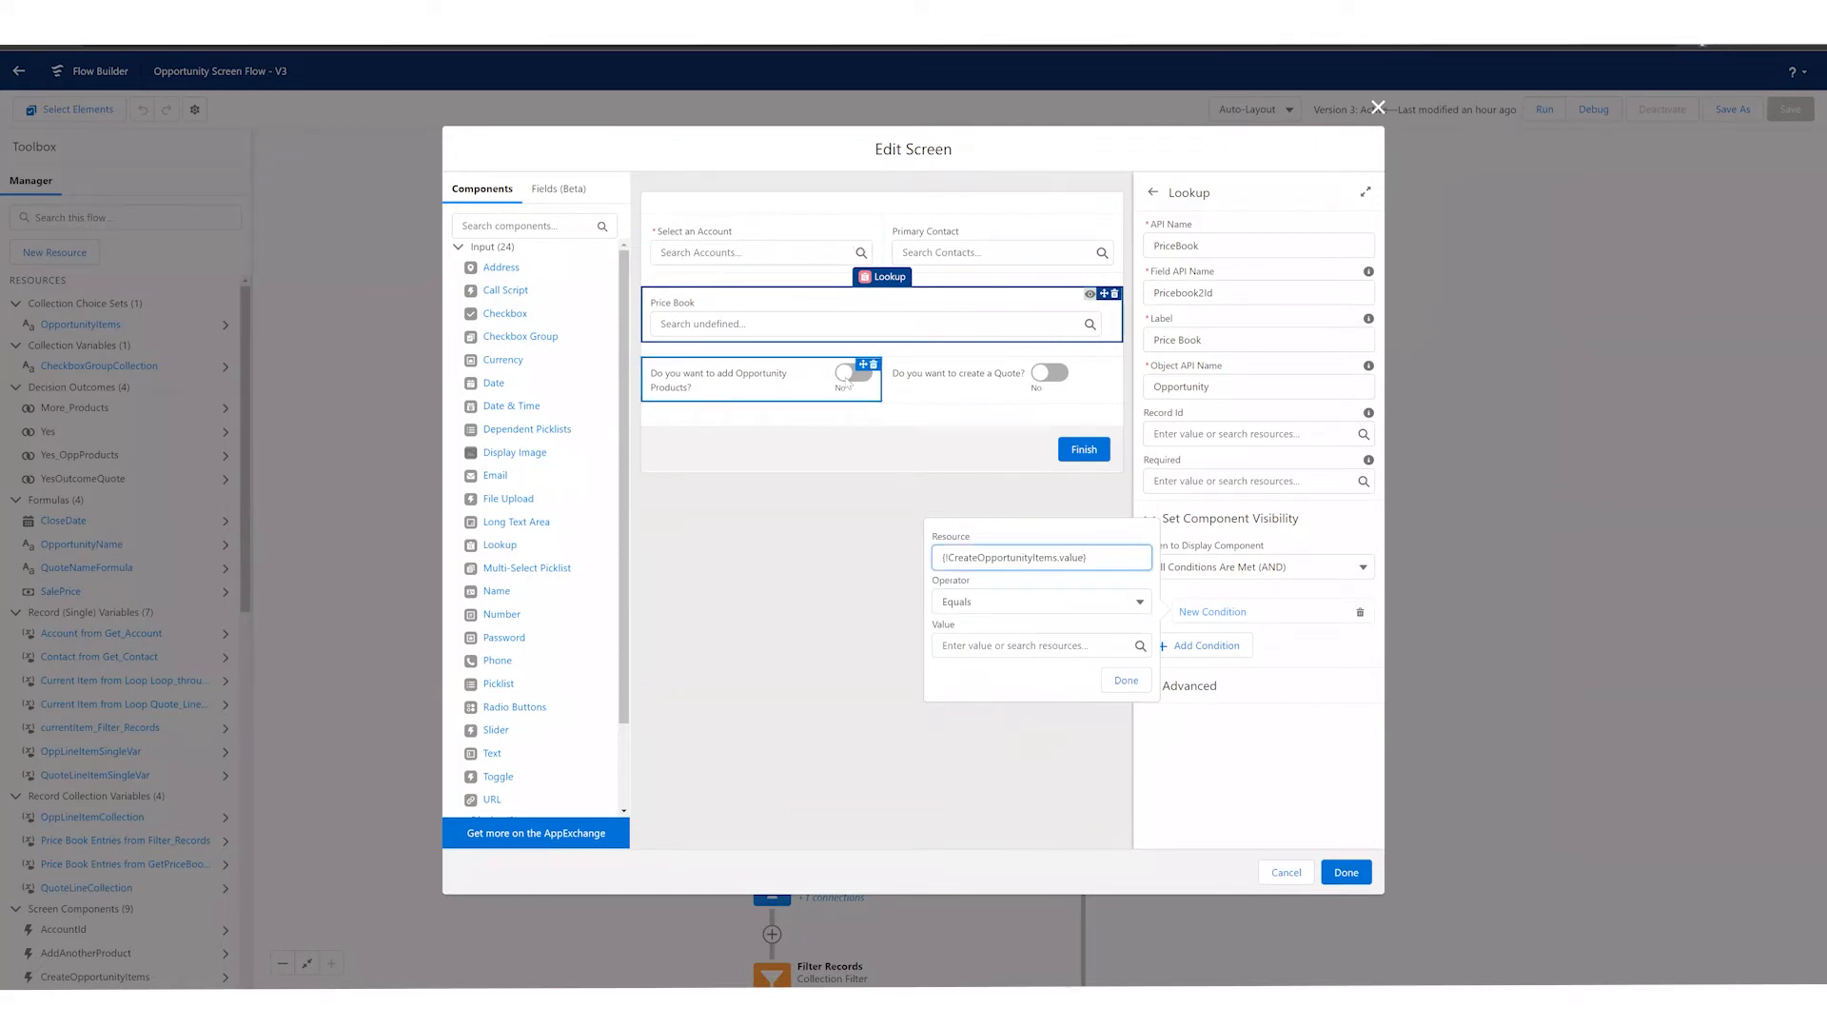
Step: Require the toggle value to equal $GlobalConstant.True in the Price Book visibility condition and accept the condition
{"action": "left_click", "coordinate": [969, 646]}
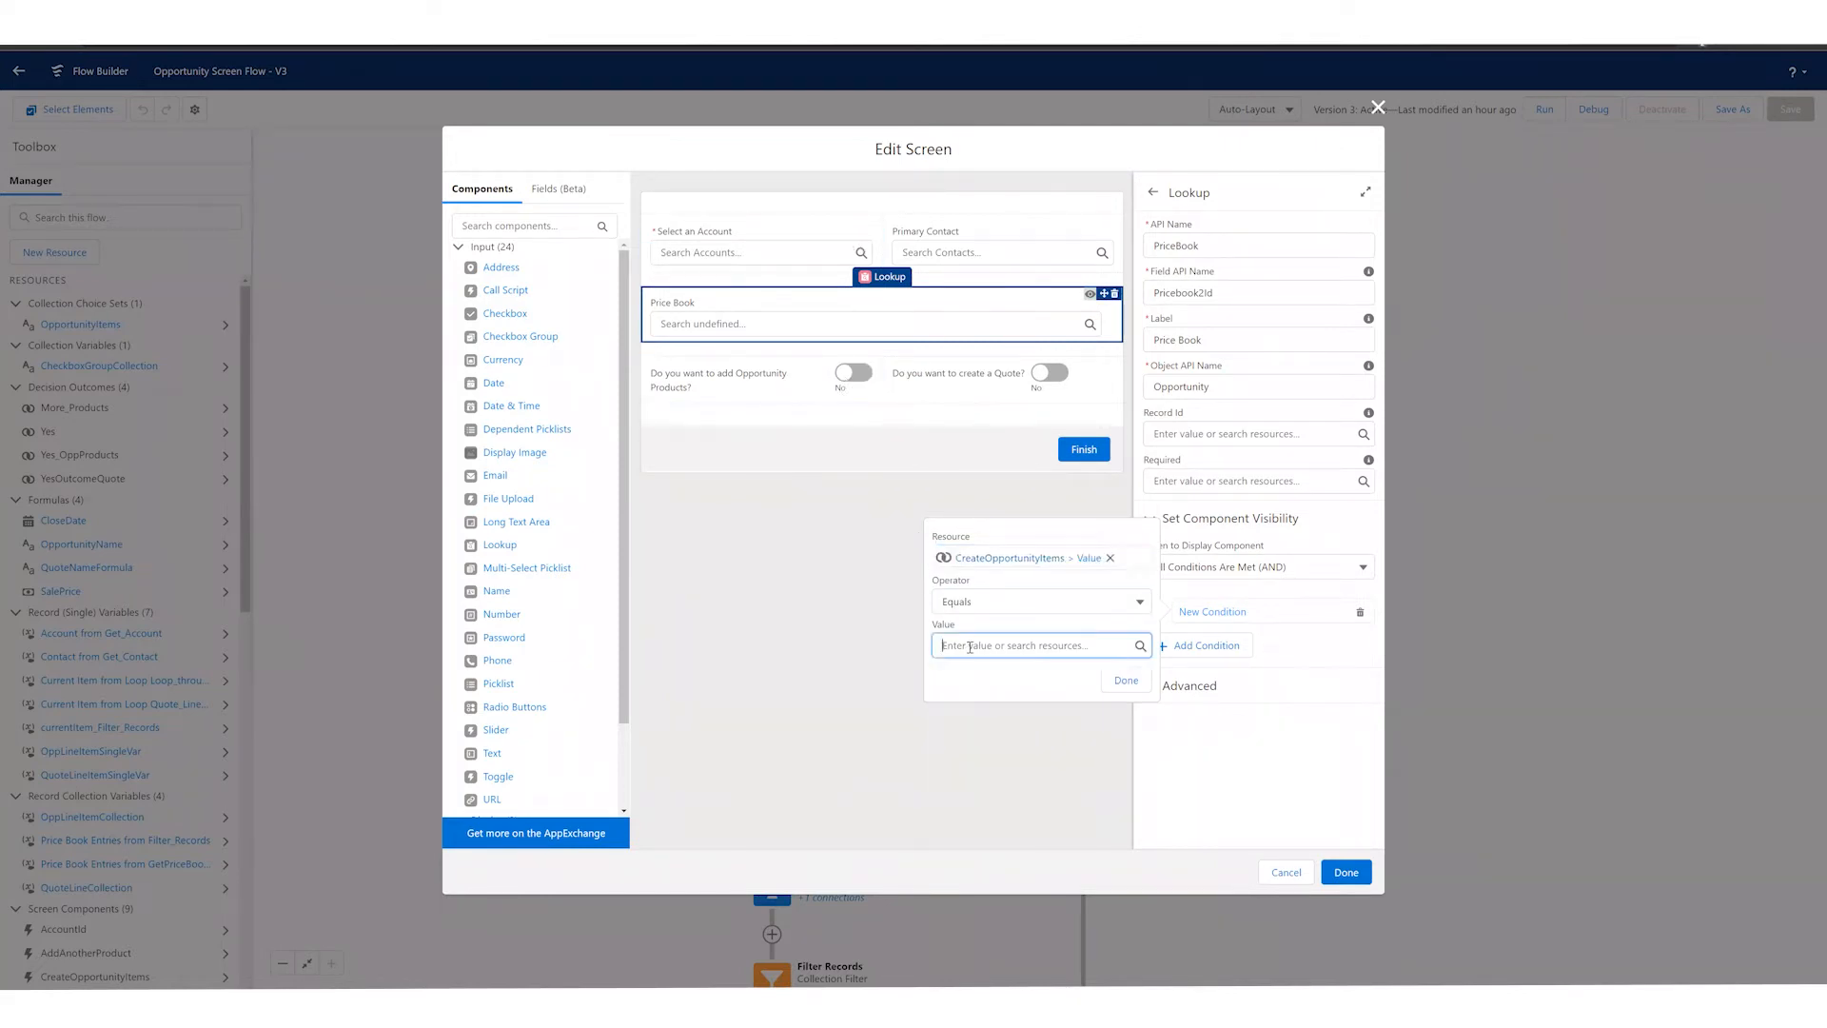
{"action": "type", "text": "Yes"}
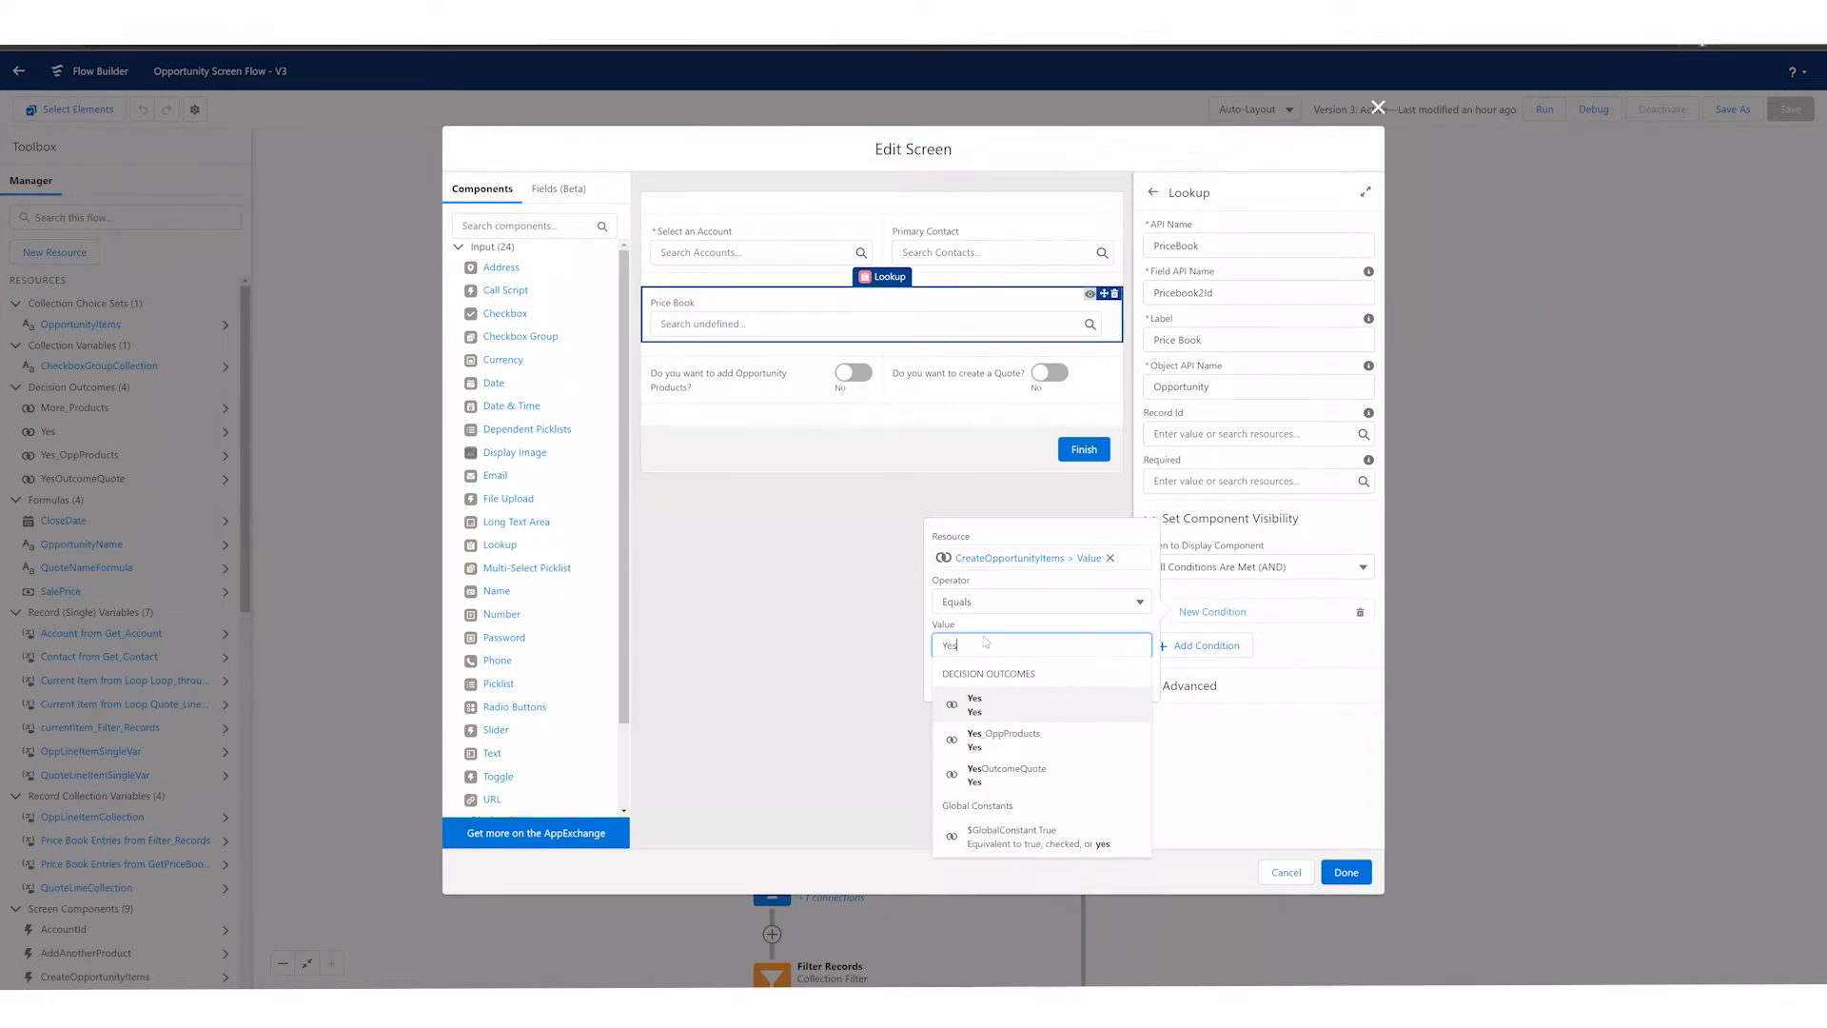
{"action": "left_click", "coordinate": [986, 643]}
{"action": "left_click", "coordinate": [1104, 674]}
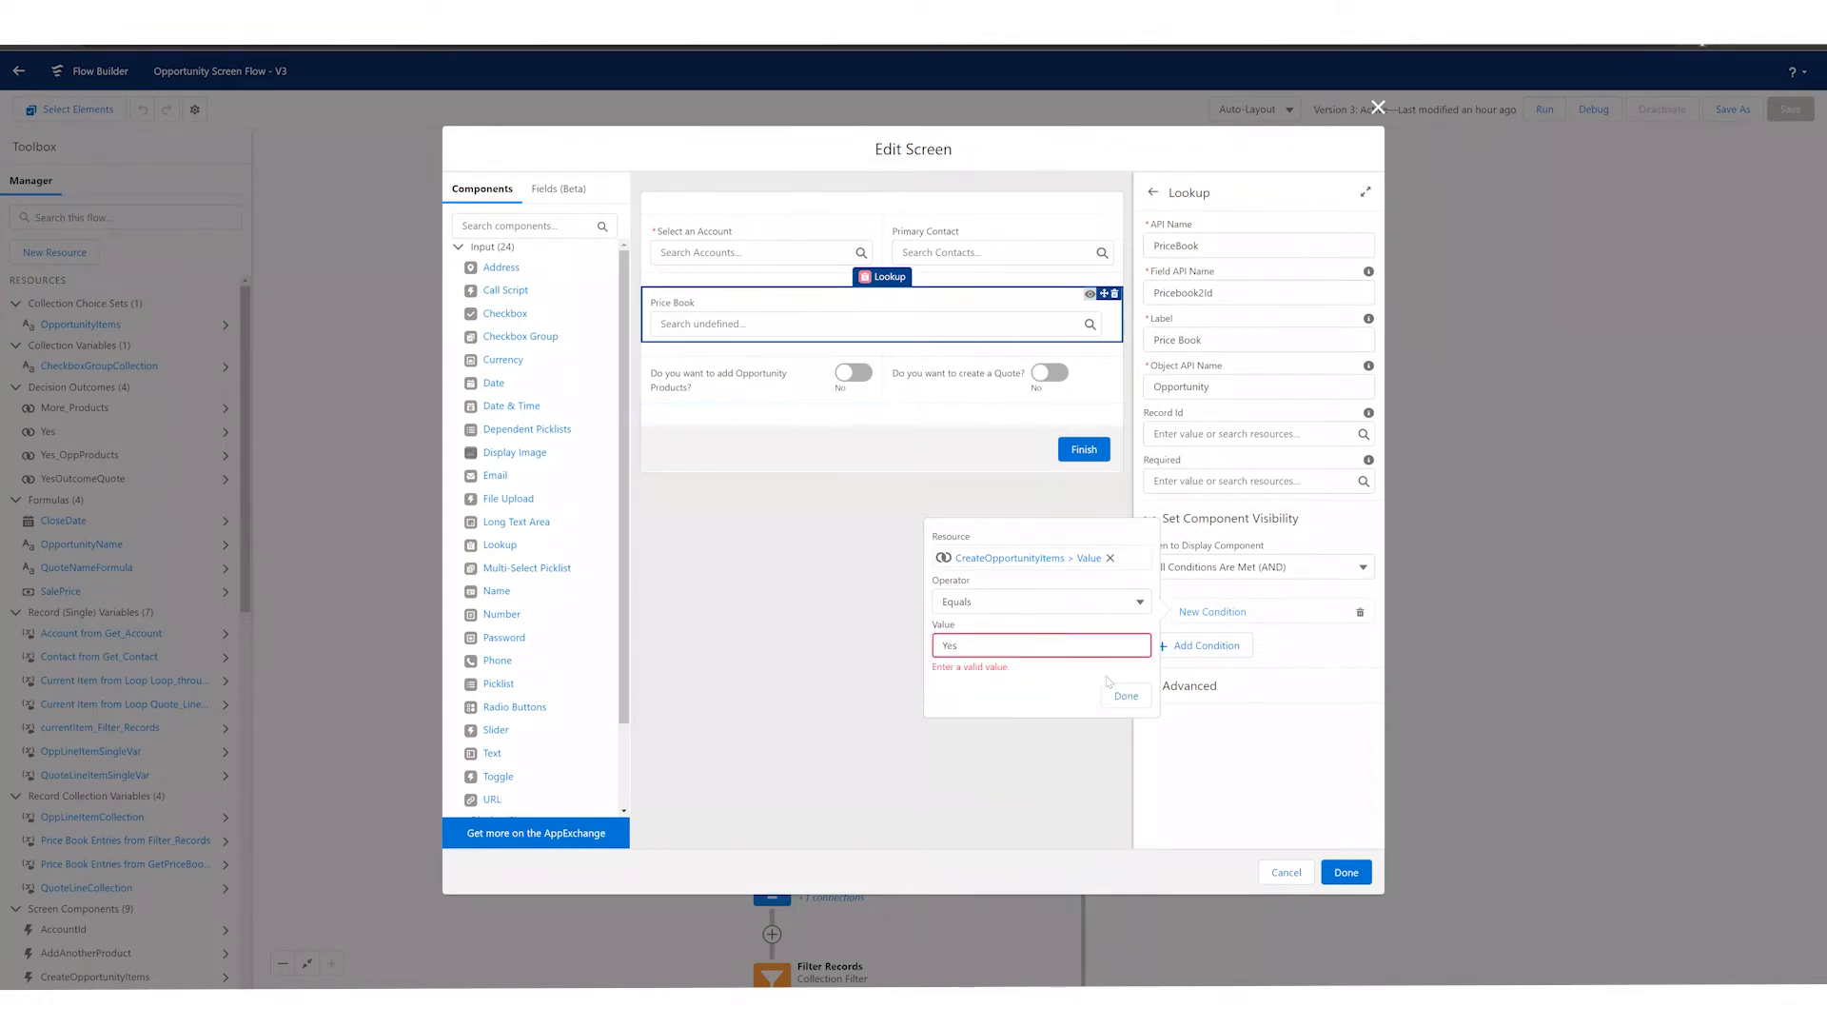
{"action": "left_click", "coordinate": [1133, 696]}
{"action": "left_click", "coordinate": [1042, 647]}
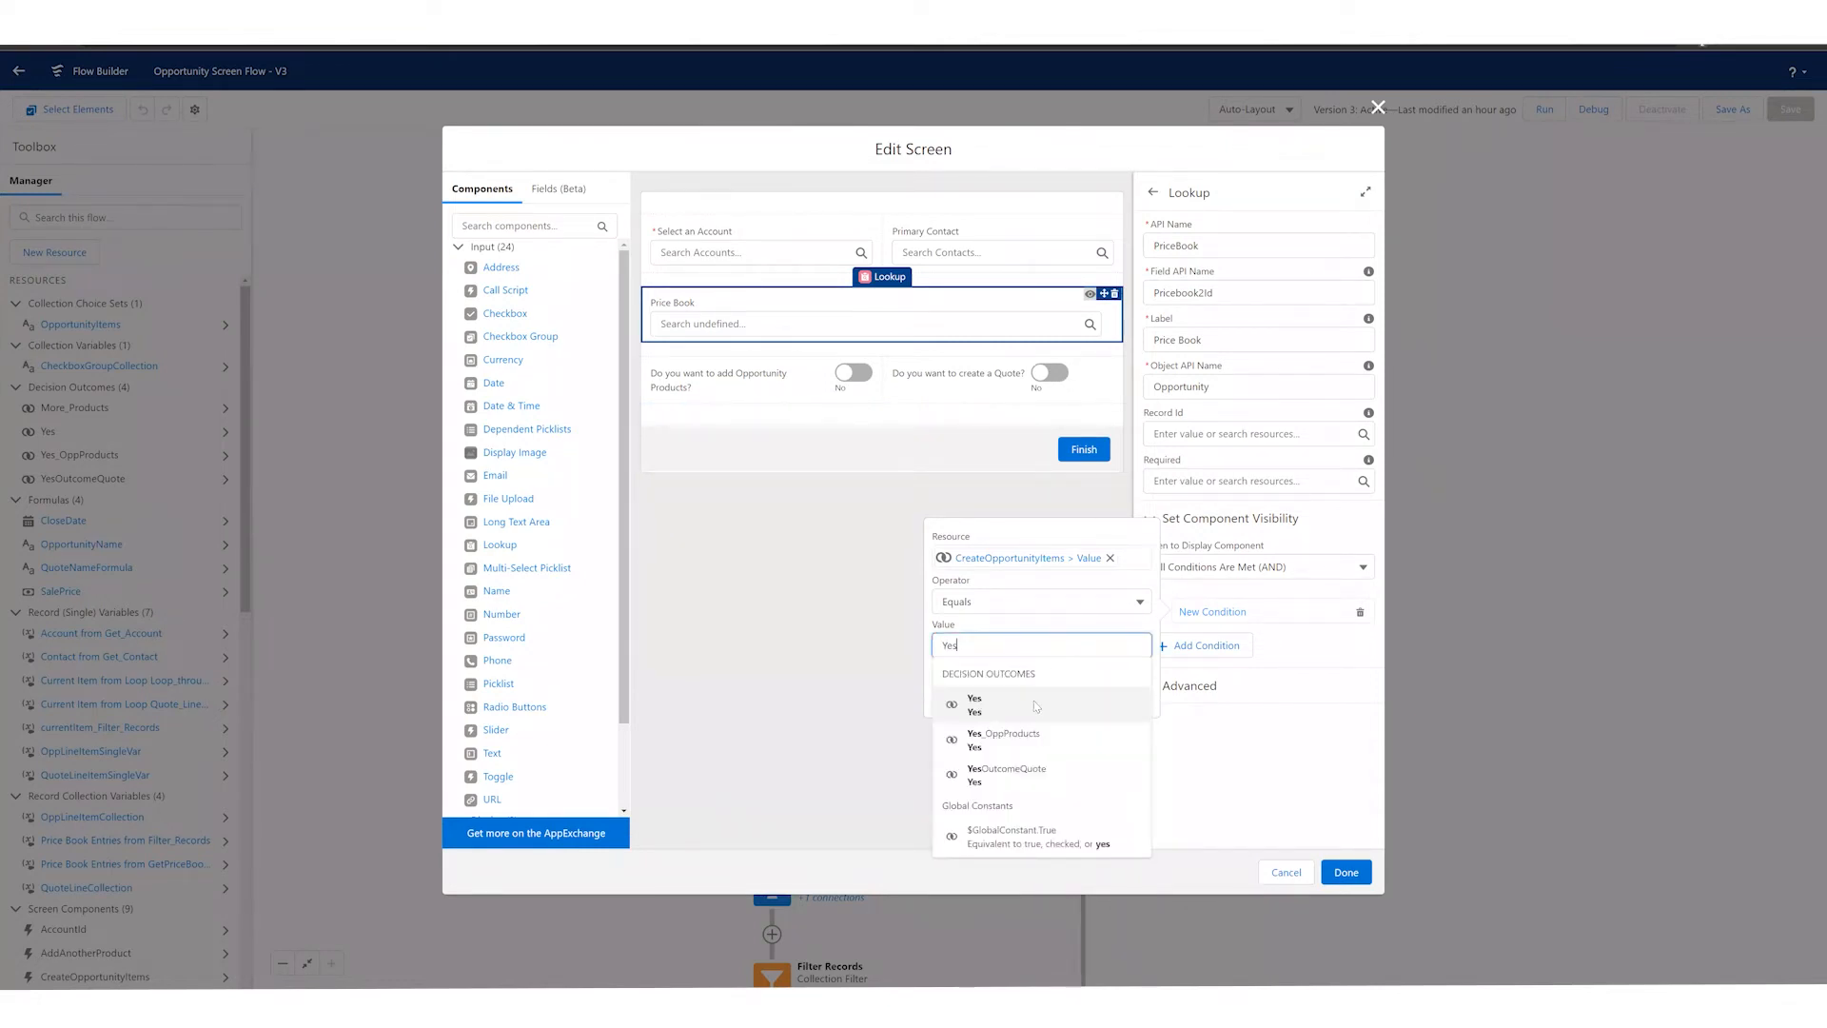
{"action": "left_click", "coordinate": [1037, 835]}
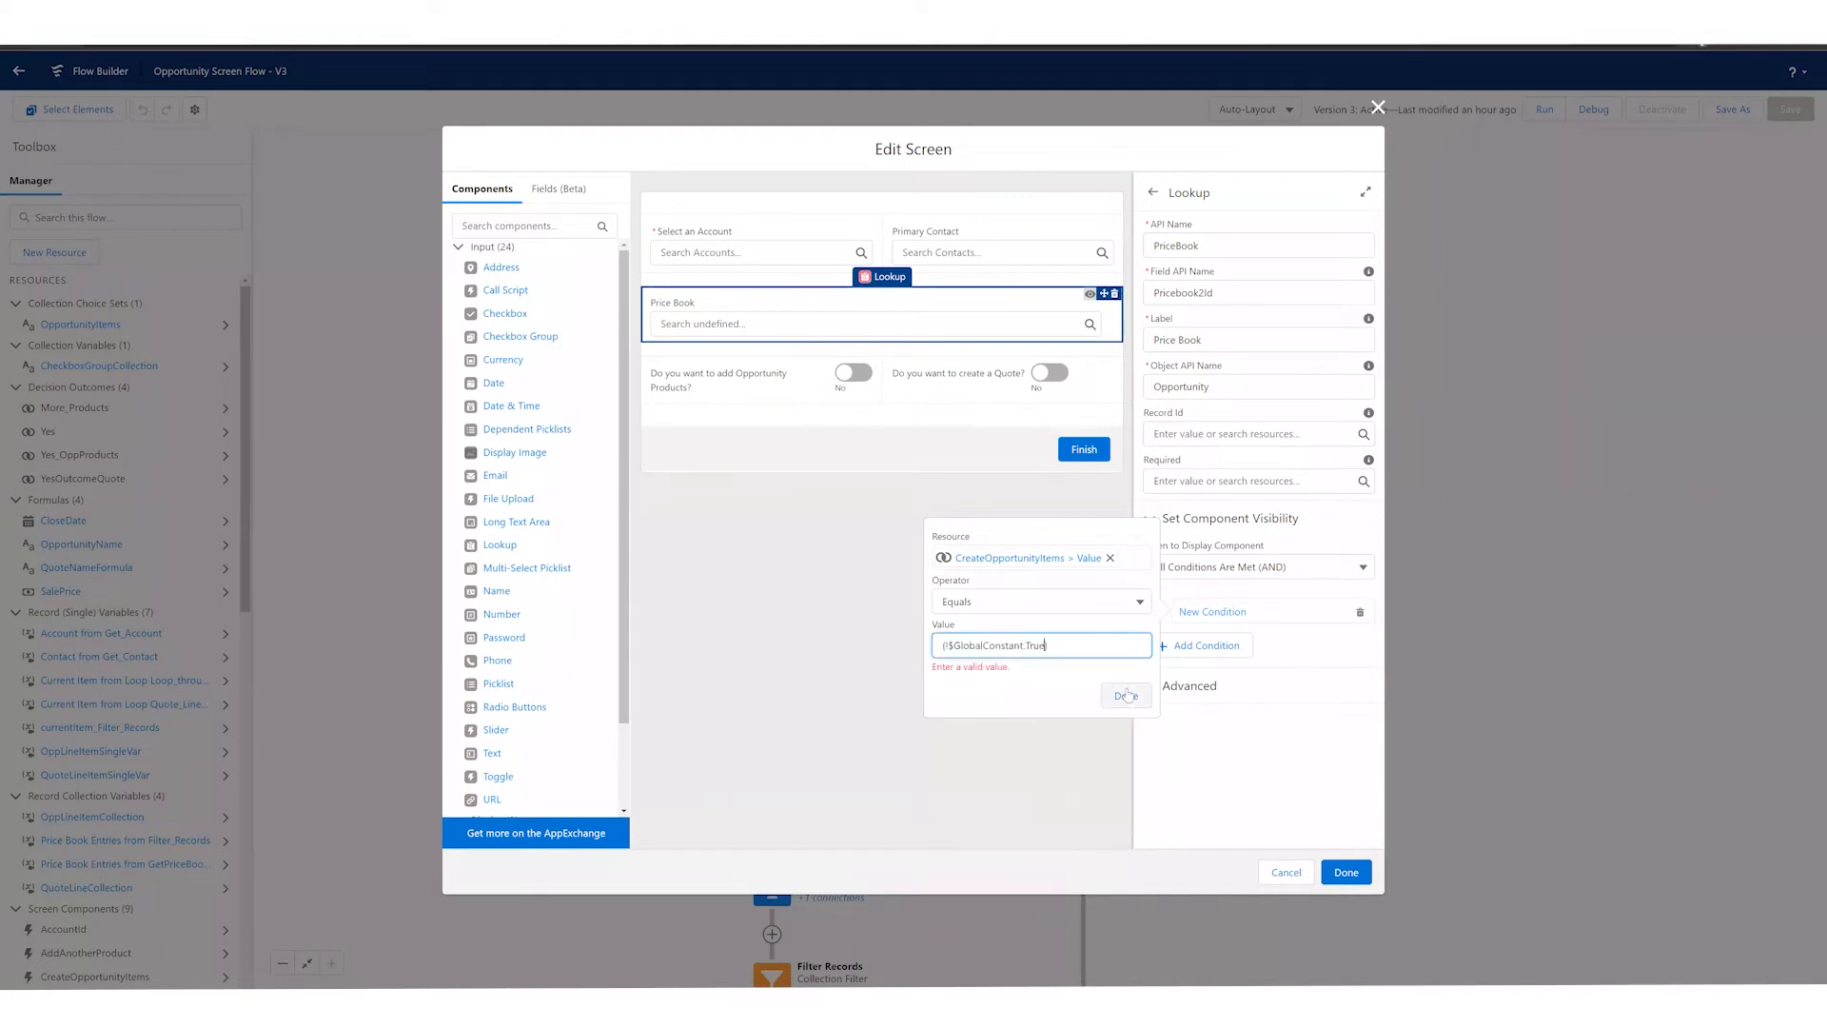
{"action": "left_click", "coordinate": [1126, 682]}
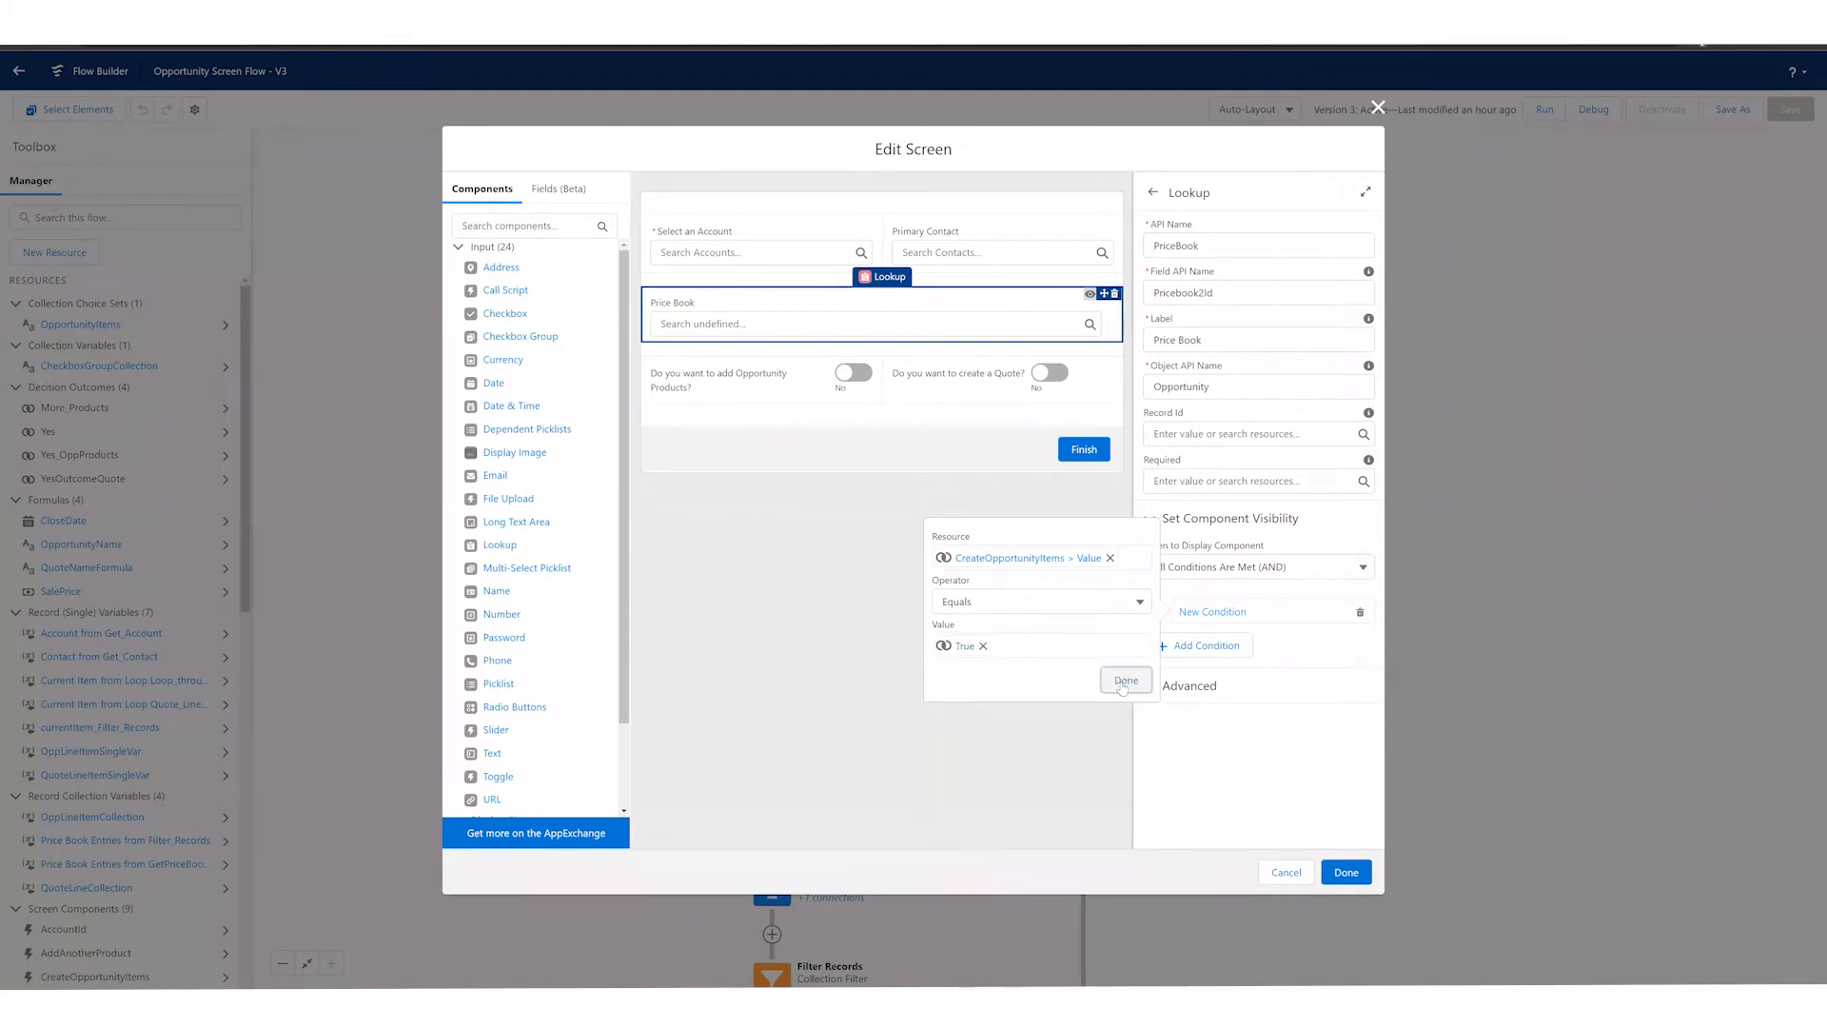
{"action": "left_click", "coordinate": [1123, 681]}
{"action": "left_click", "coordinate": [983, 647]}
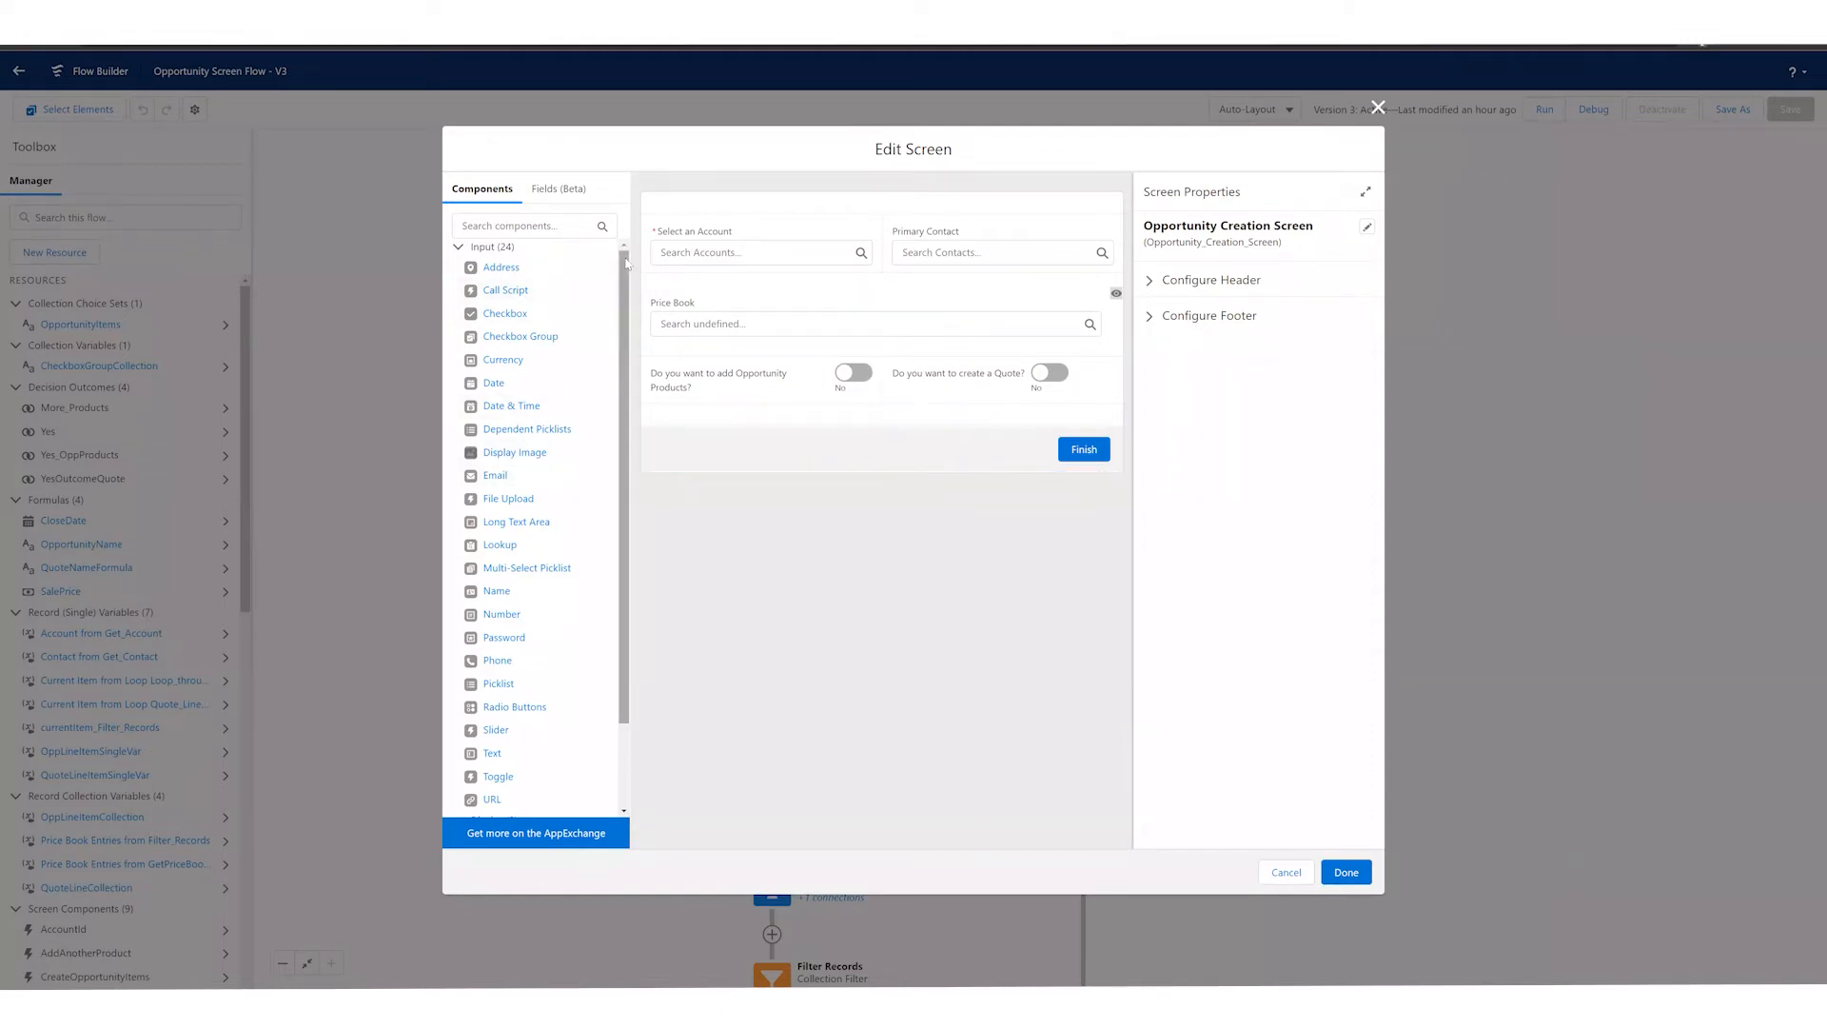
Step: Add an Address component below the toggles to examine its advanced settings, and delete it again
{"action": "scroll", "coordinate": [617, 245], "scroll_direction": "down", "scroll_amount": 1}
{"action": "scroll", "coordinate": [617, 245], "scroll_direction": "up", "scroll_amount": 1}
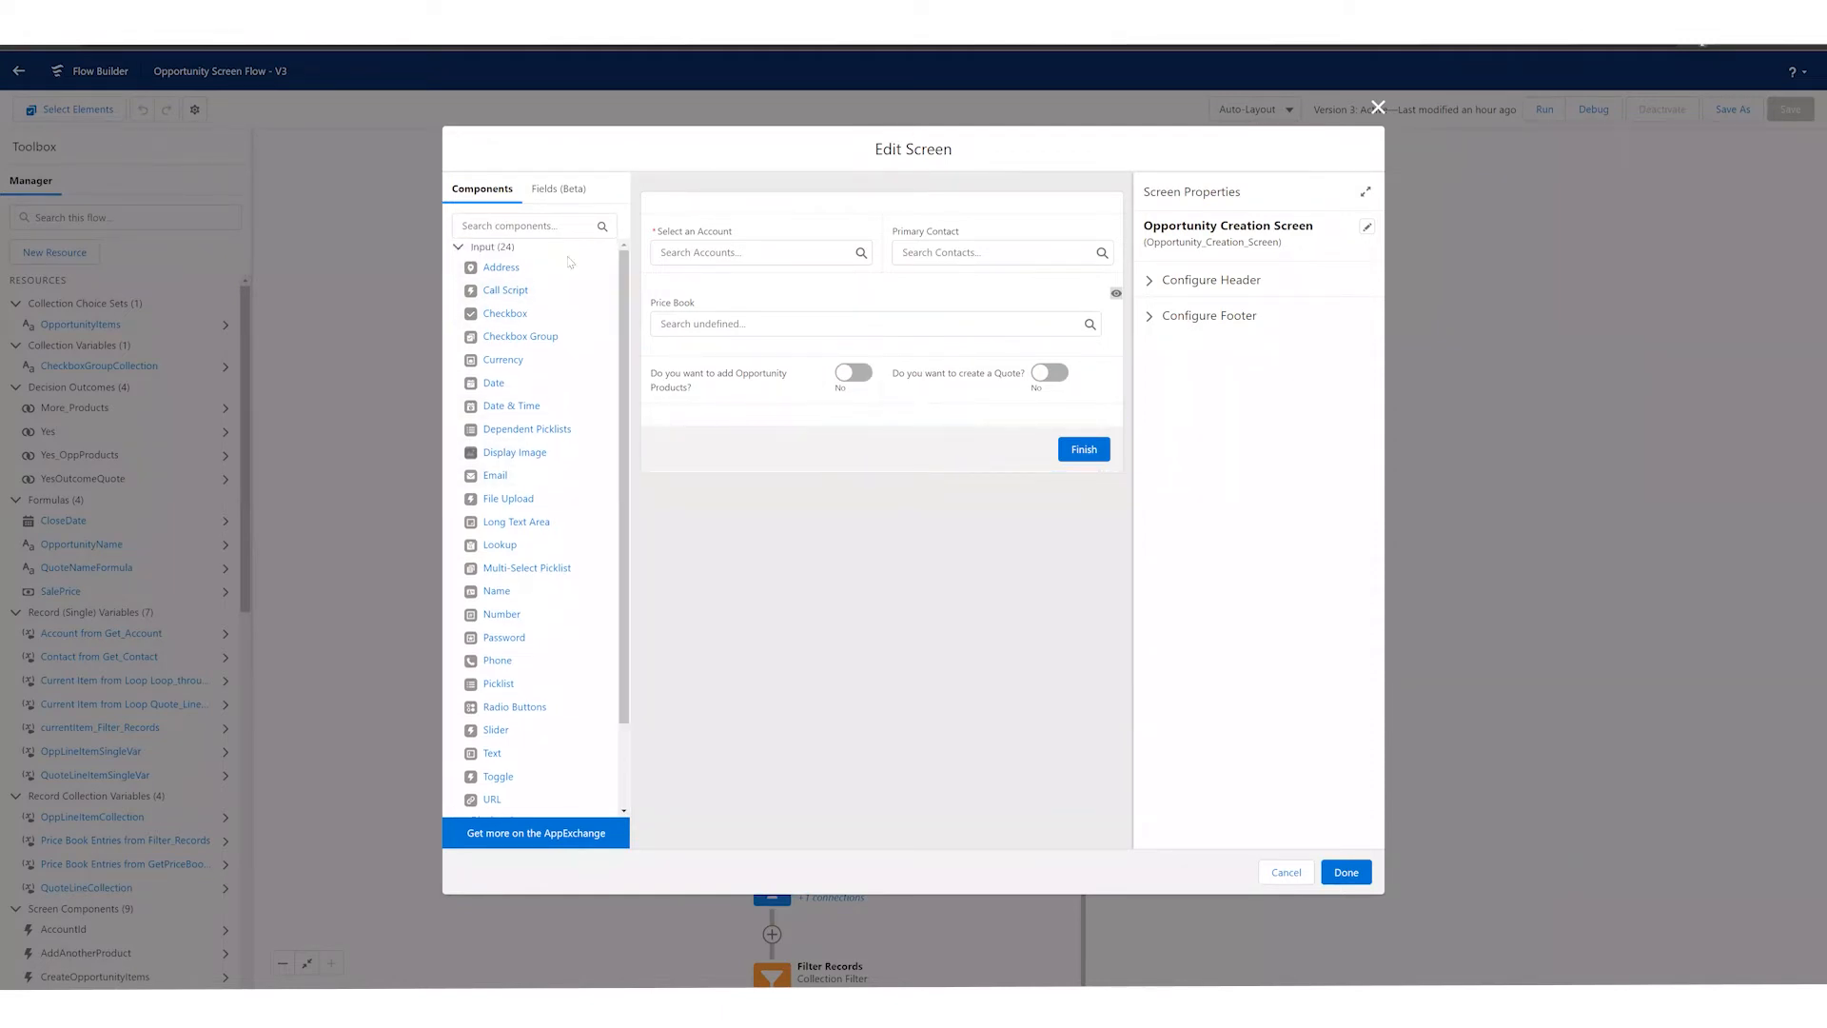
{"action": "left_click_drag", "start_coordinate": [514, 271], "coordinate": [690, 416]}
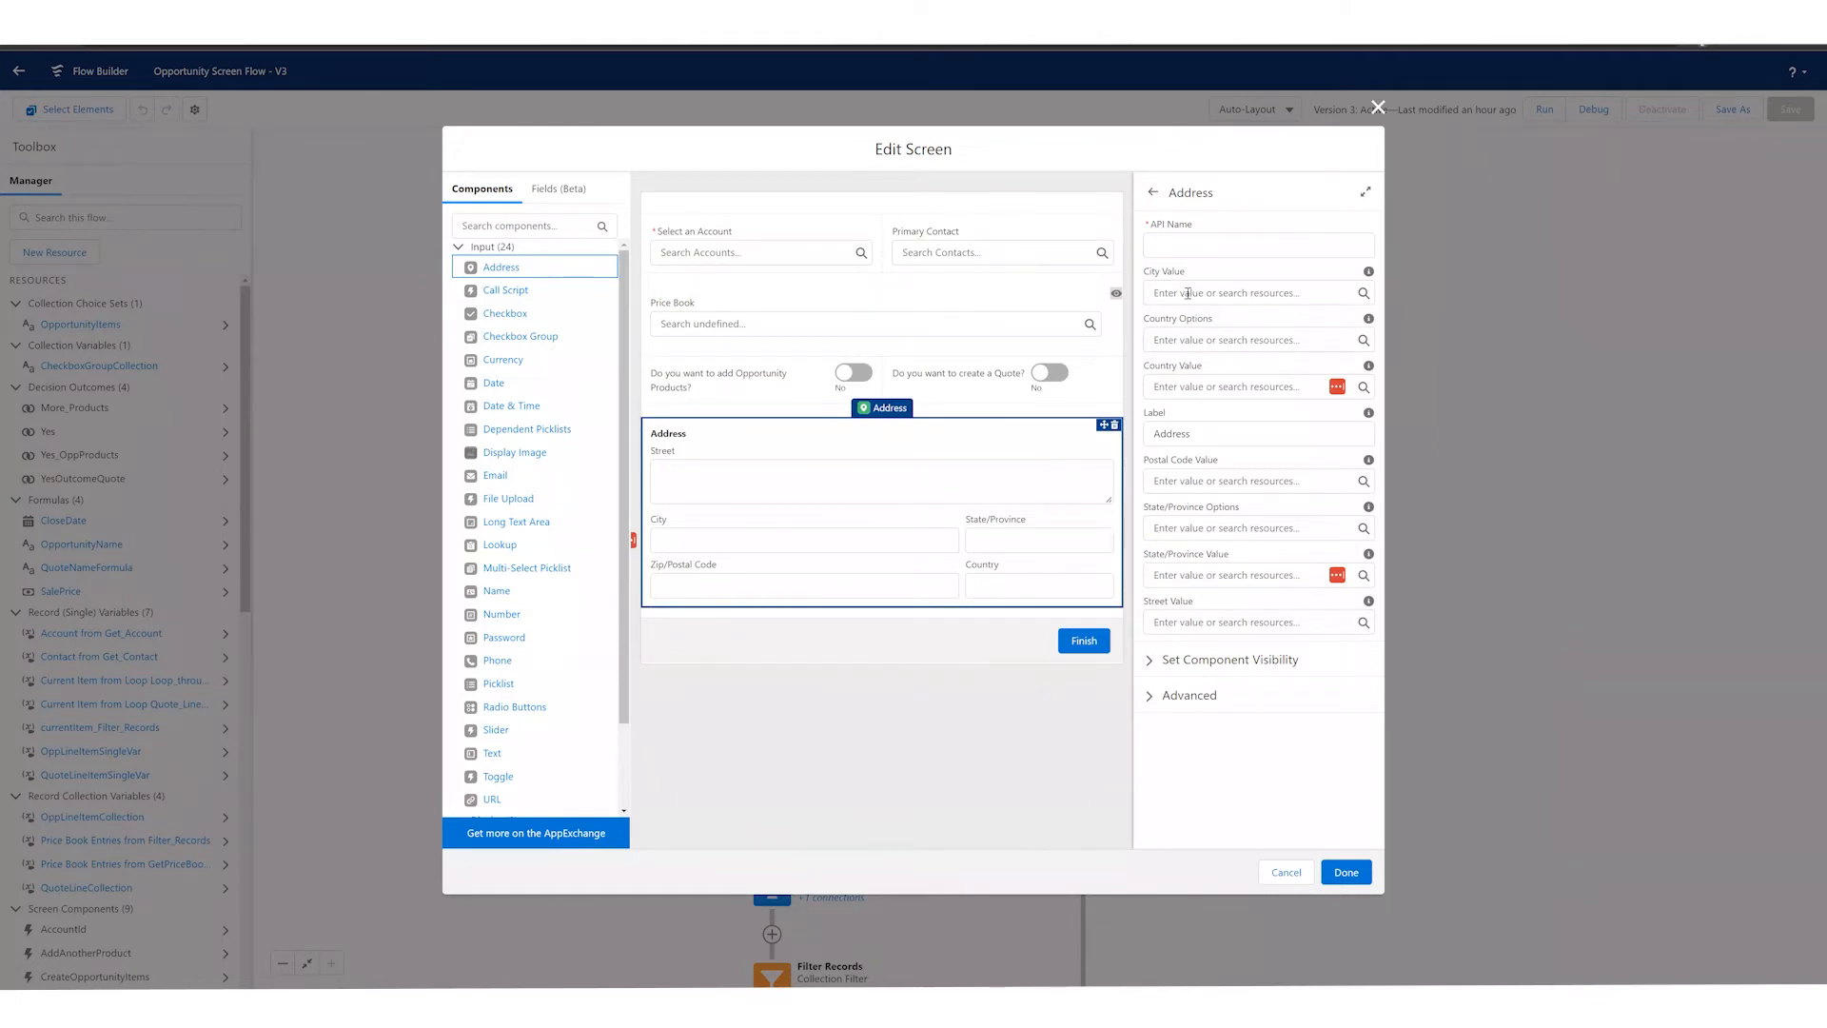
{"action": "left_click", "coordinate": [1212, 695]}
{"action": "scroll", "coordinate": [1250, 710], "scroll_direction": "down", "scroll_amount": 1}
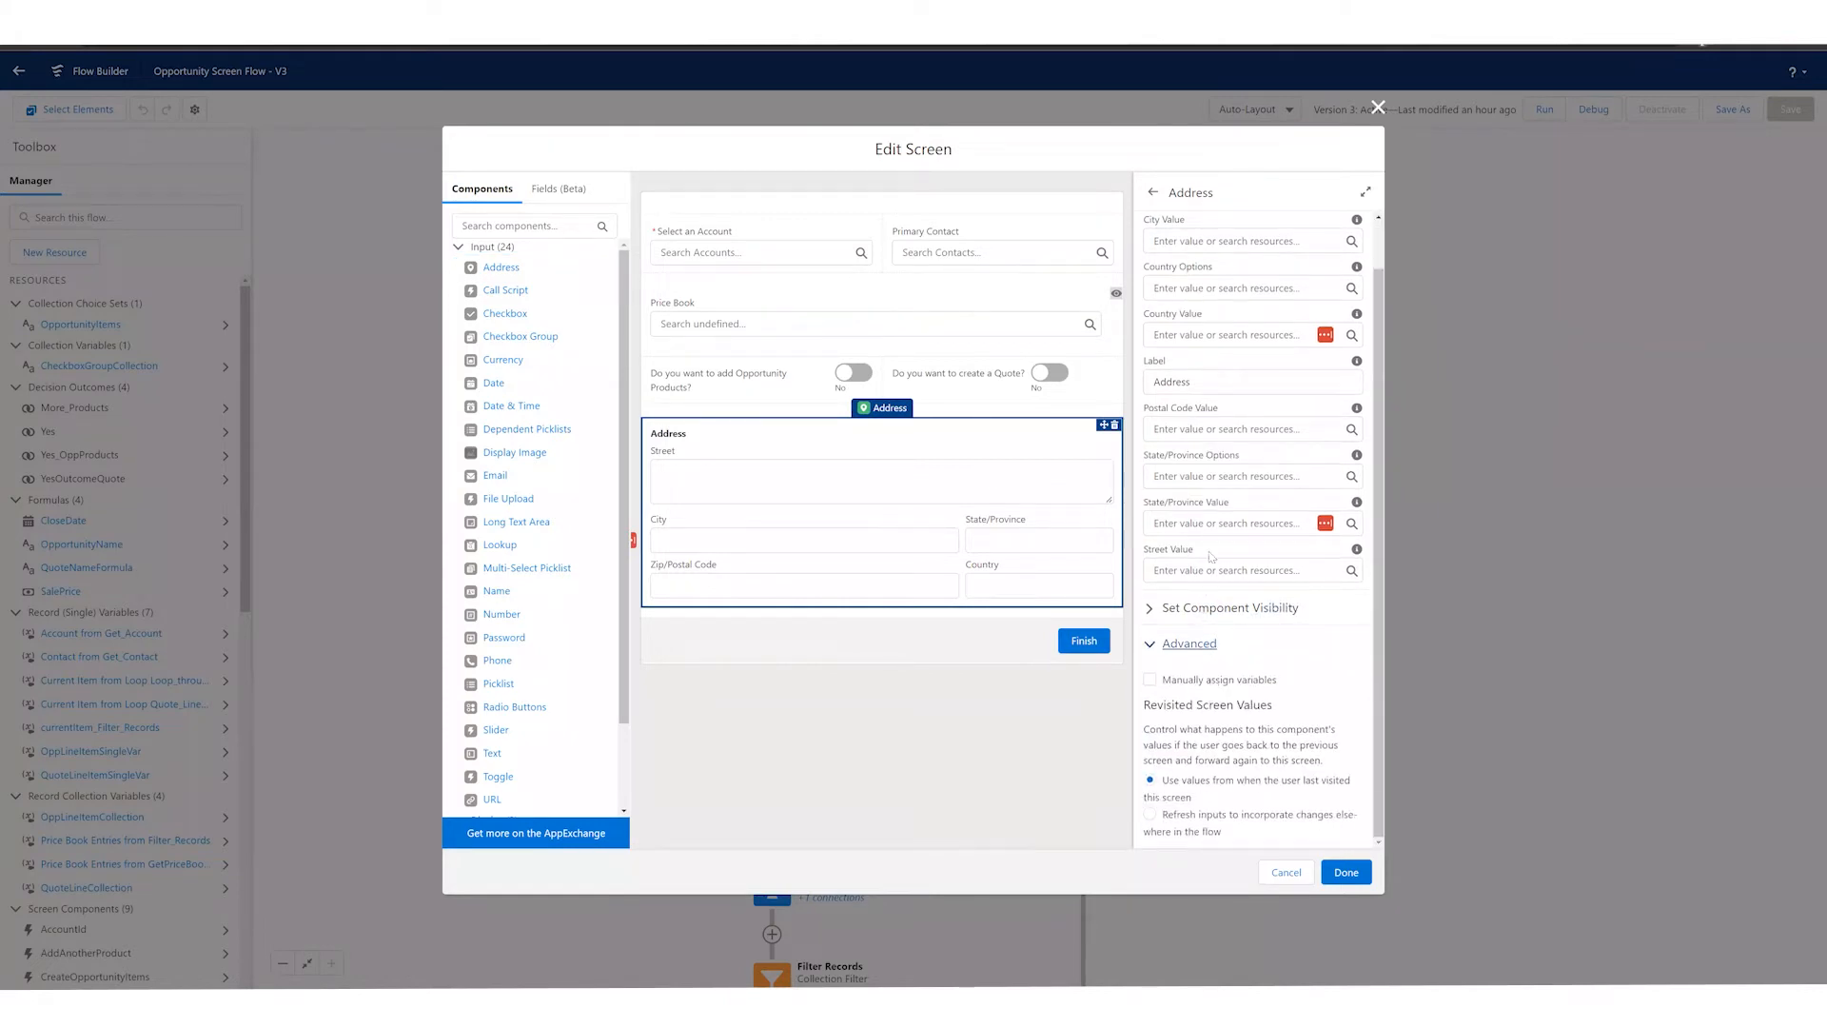
{"action": "scroll", "coordinate": [1153, 505], "scroll_direction": "up", "scroll_amount": 1}
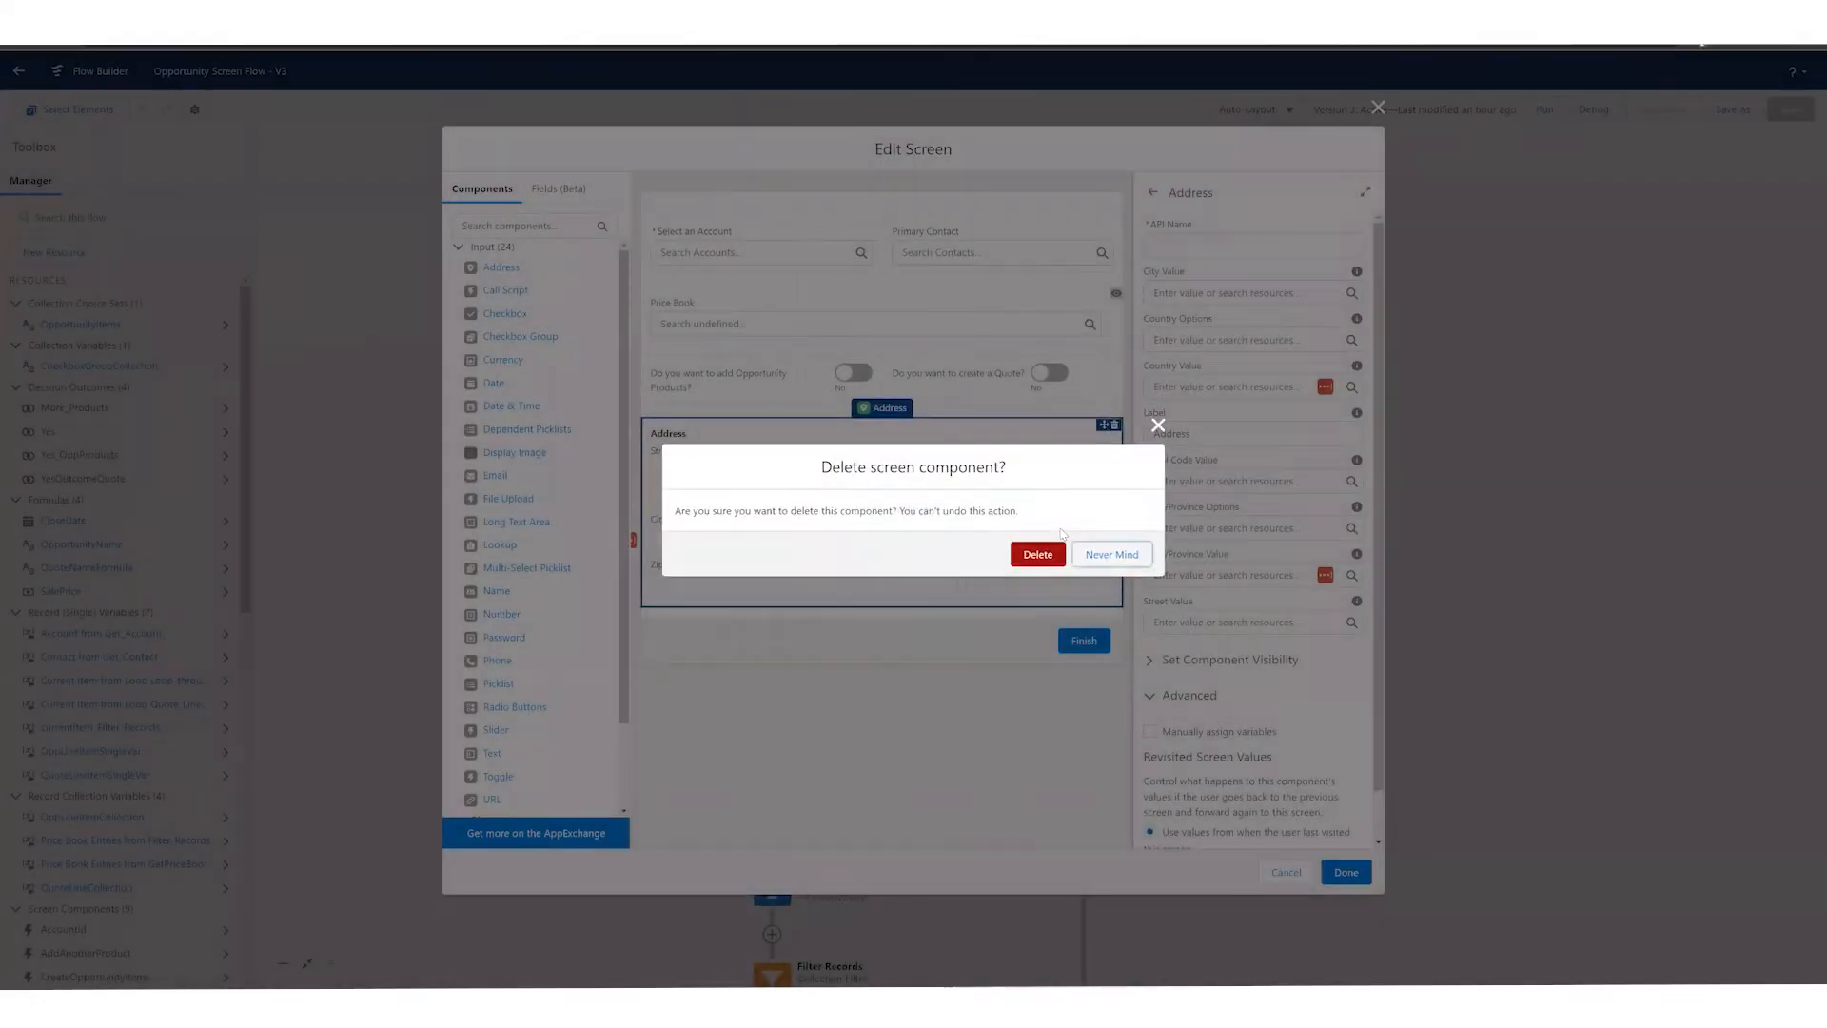
{"action": "left_click", "coordinate": [1055, 553]}
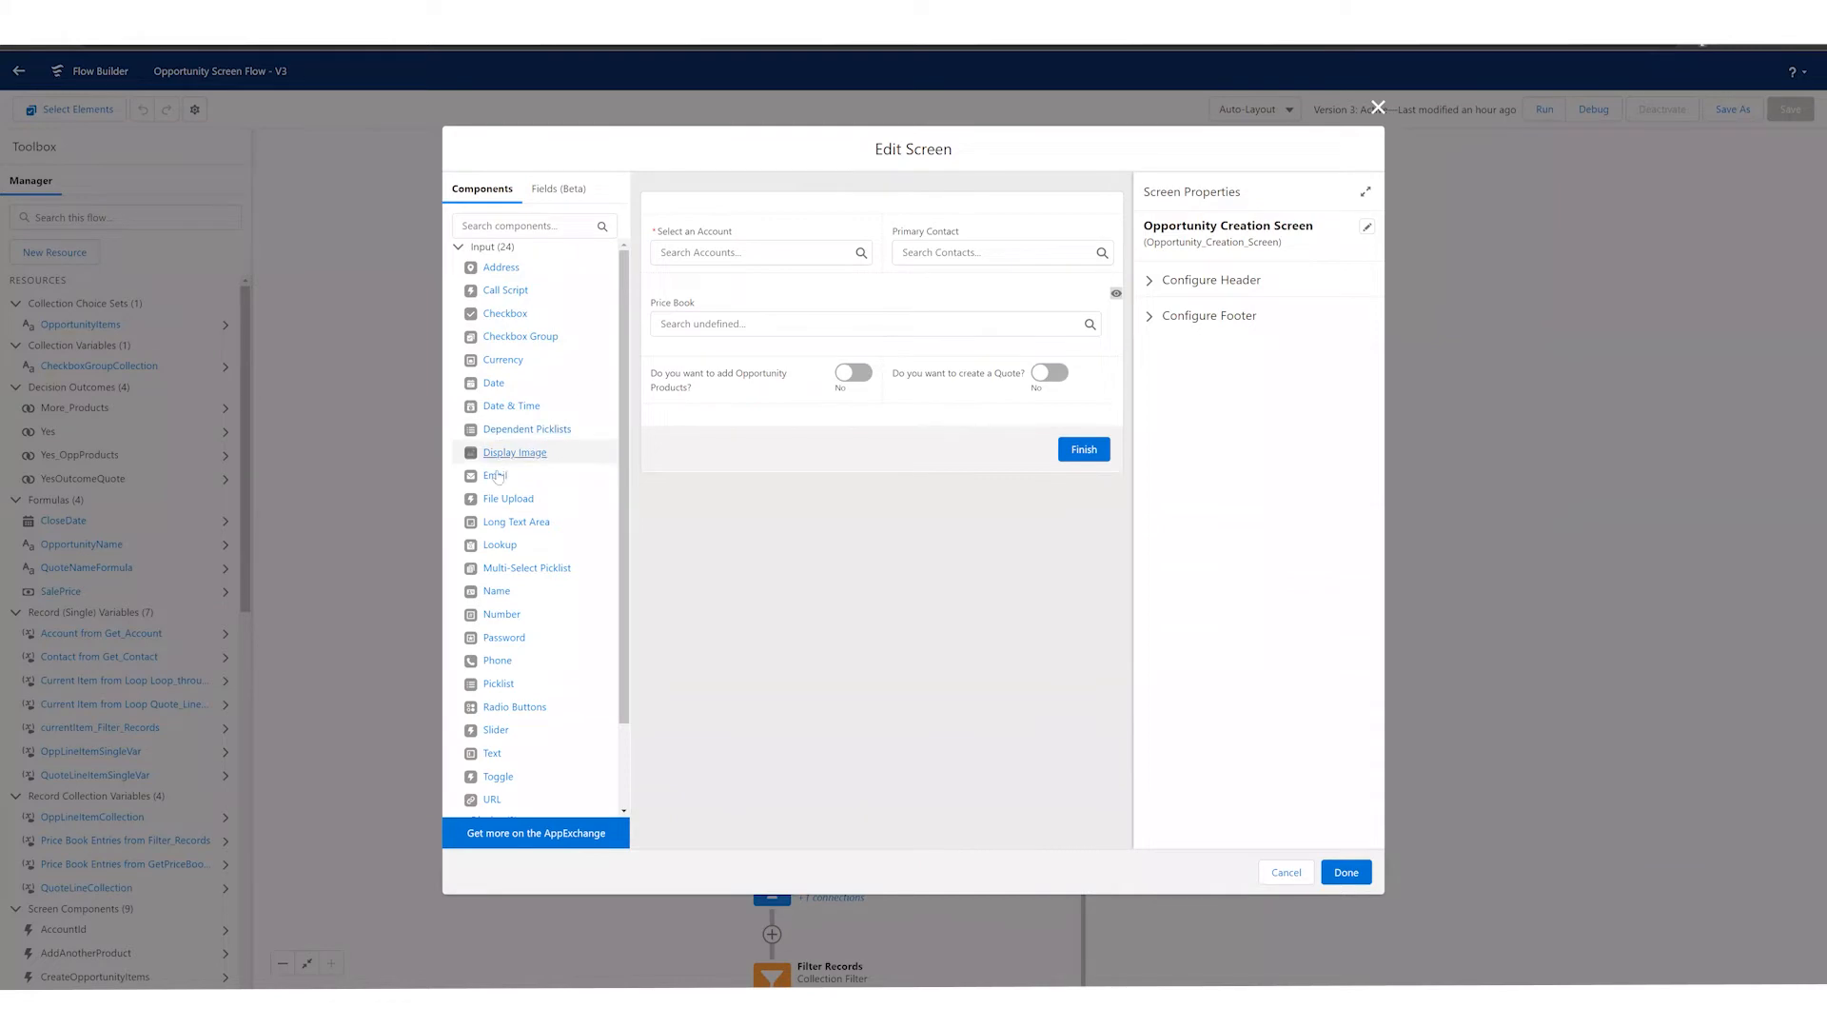
Step: Add a File Upload component below the toggles to examine its Related Record ID and Uploaded File Names settings, and delete it again
{"action": "scroll", "coordinate": [537, 471], "scroll_direction": "down", "scroll_amount": 1}
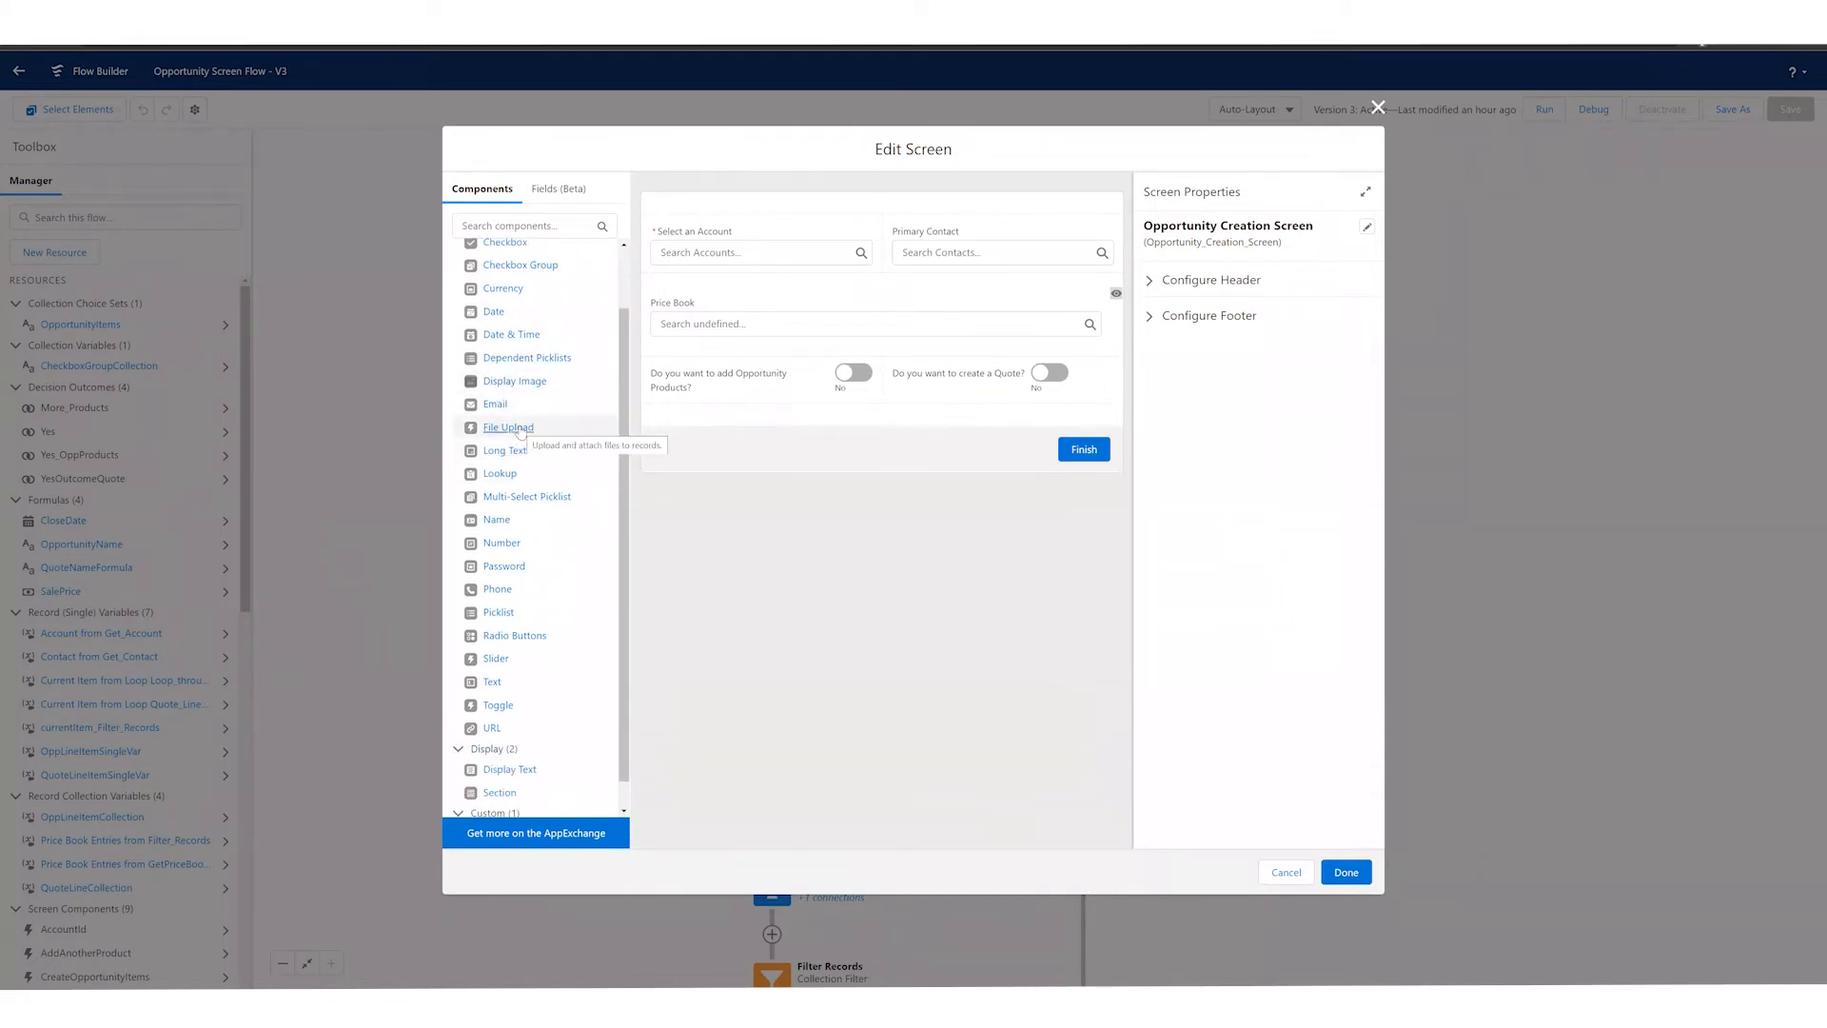
{"action": "left_click_drag", "start_coordinate": [514, 438], "coordinate": [784, 449]}
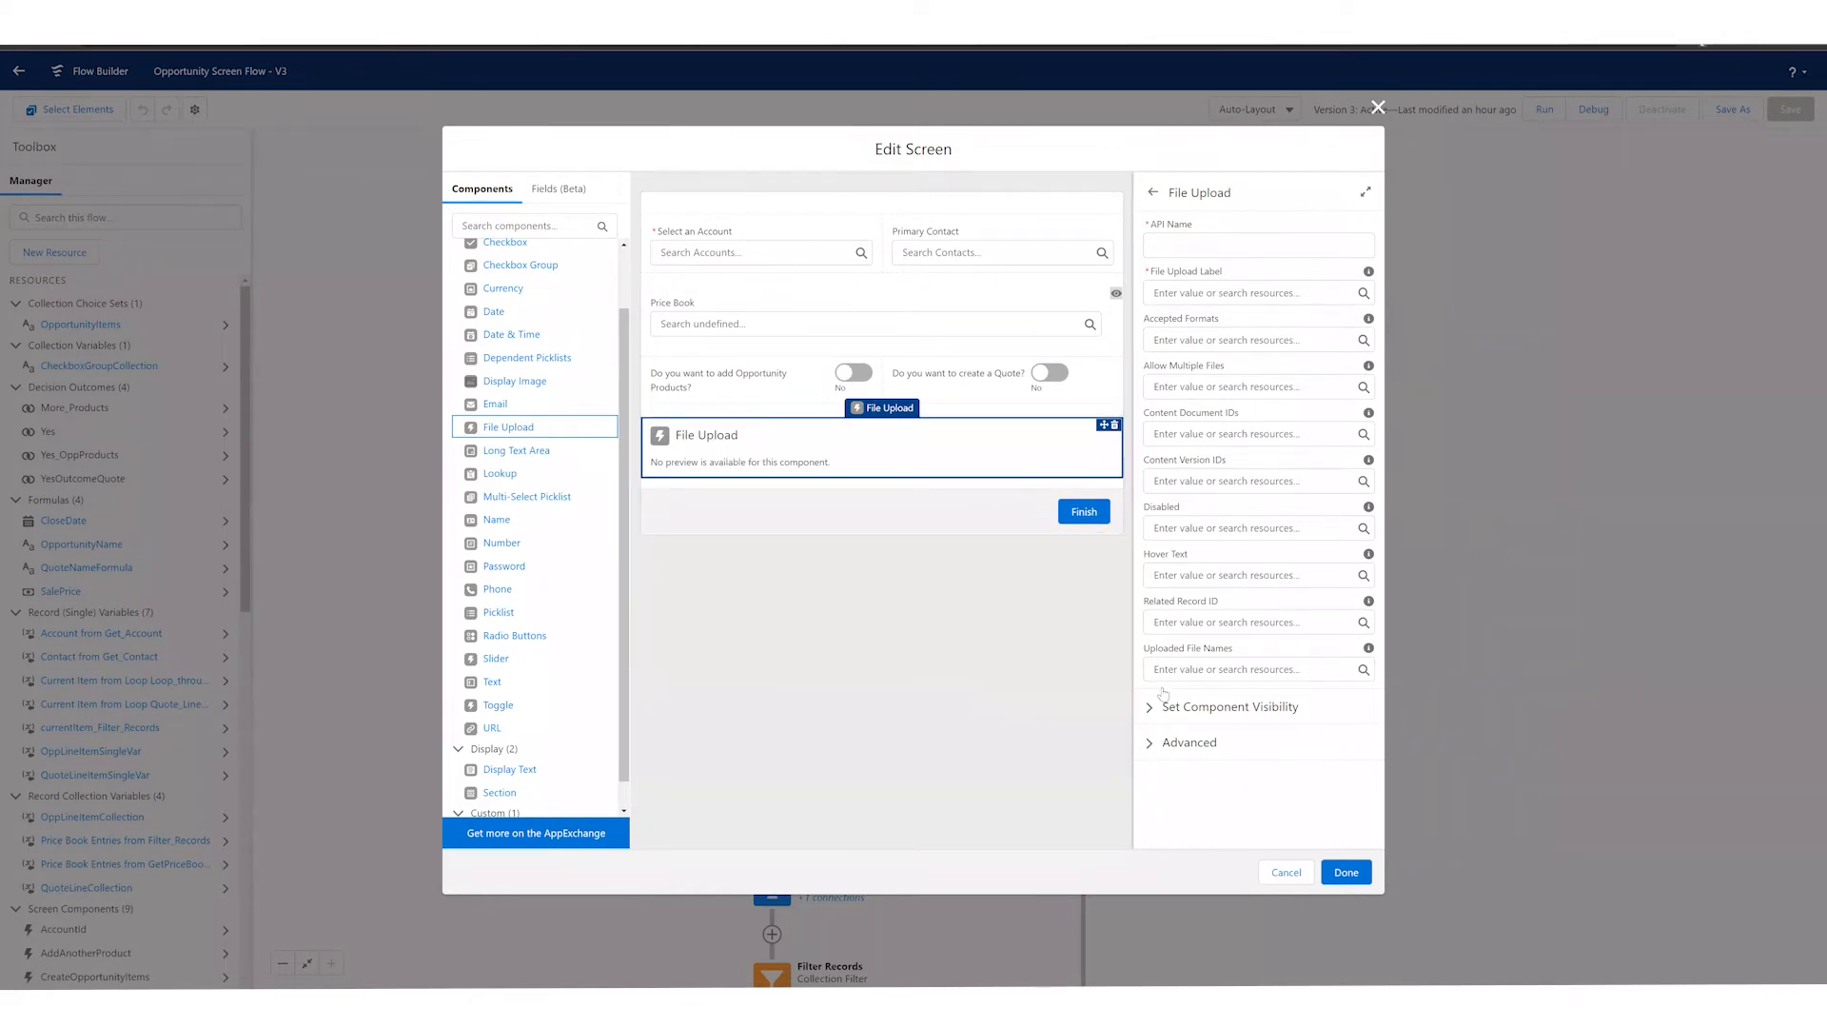
{"action": "left_click_drag", "start_coordinate": [1156, 600], "coordinate": [1218, 605]}
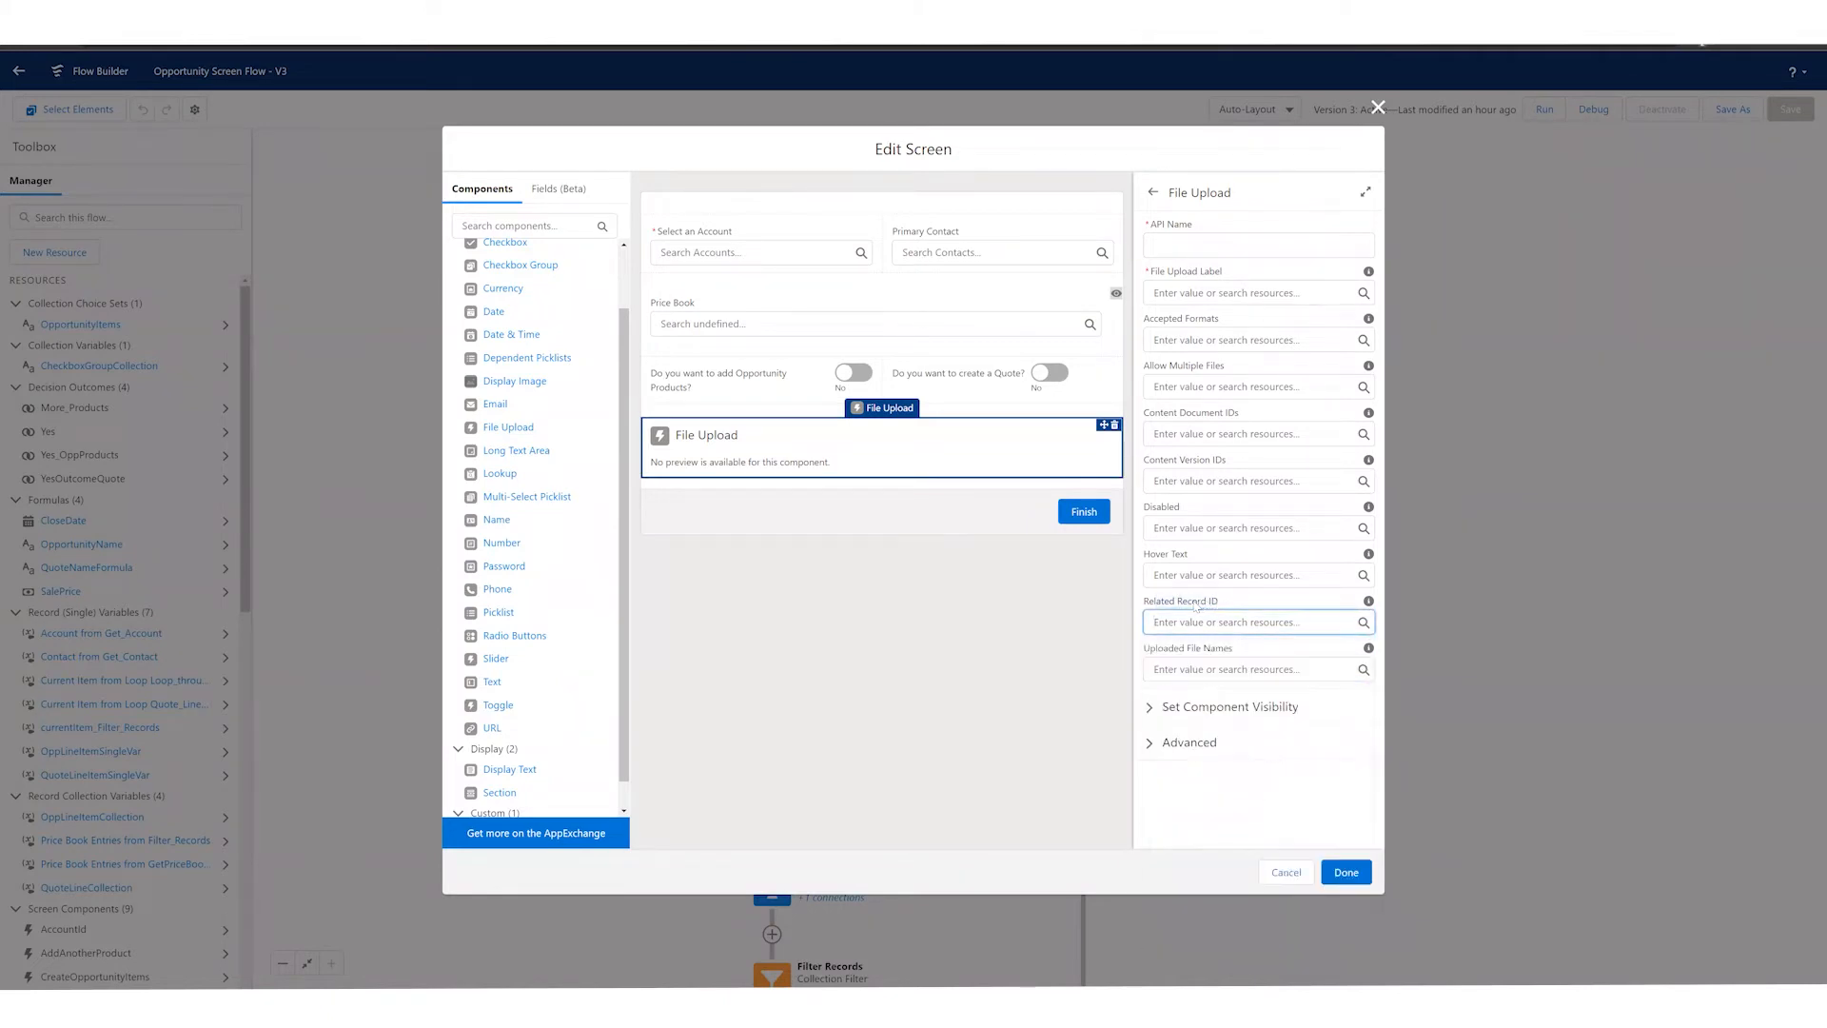
{"action": "left_click", "coordinate": [1117, 603]}
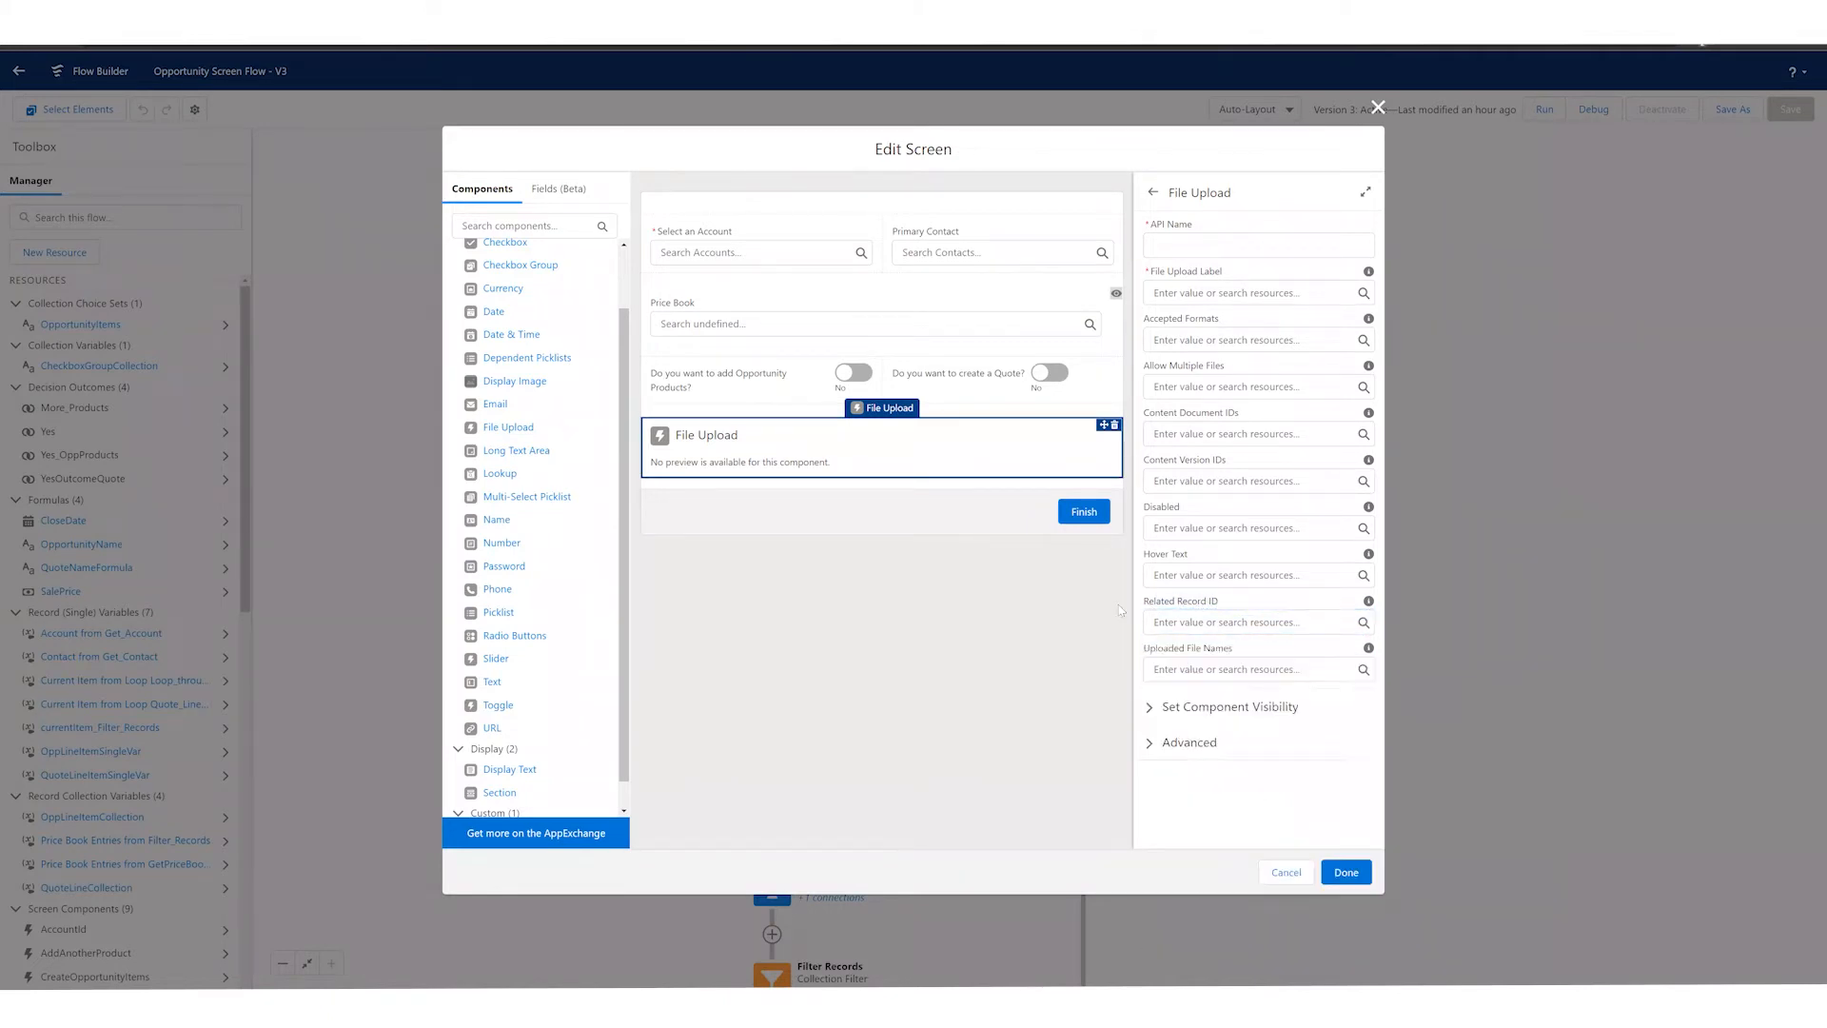
{"action": "left_click", "coordinate": [787, 444]}
{"action": "left_click_drag", "start_coordinate": [1147, 651], "coordinate": [1227, 651]}
{"action": "left_click", "coordinate": [1113, 425]}
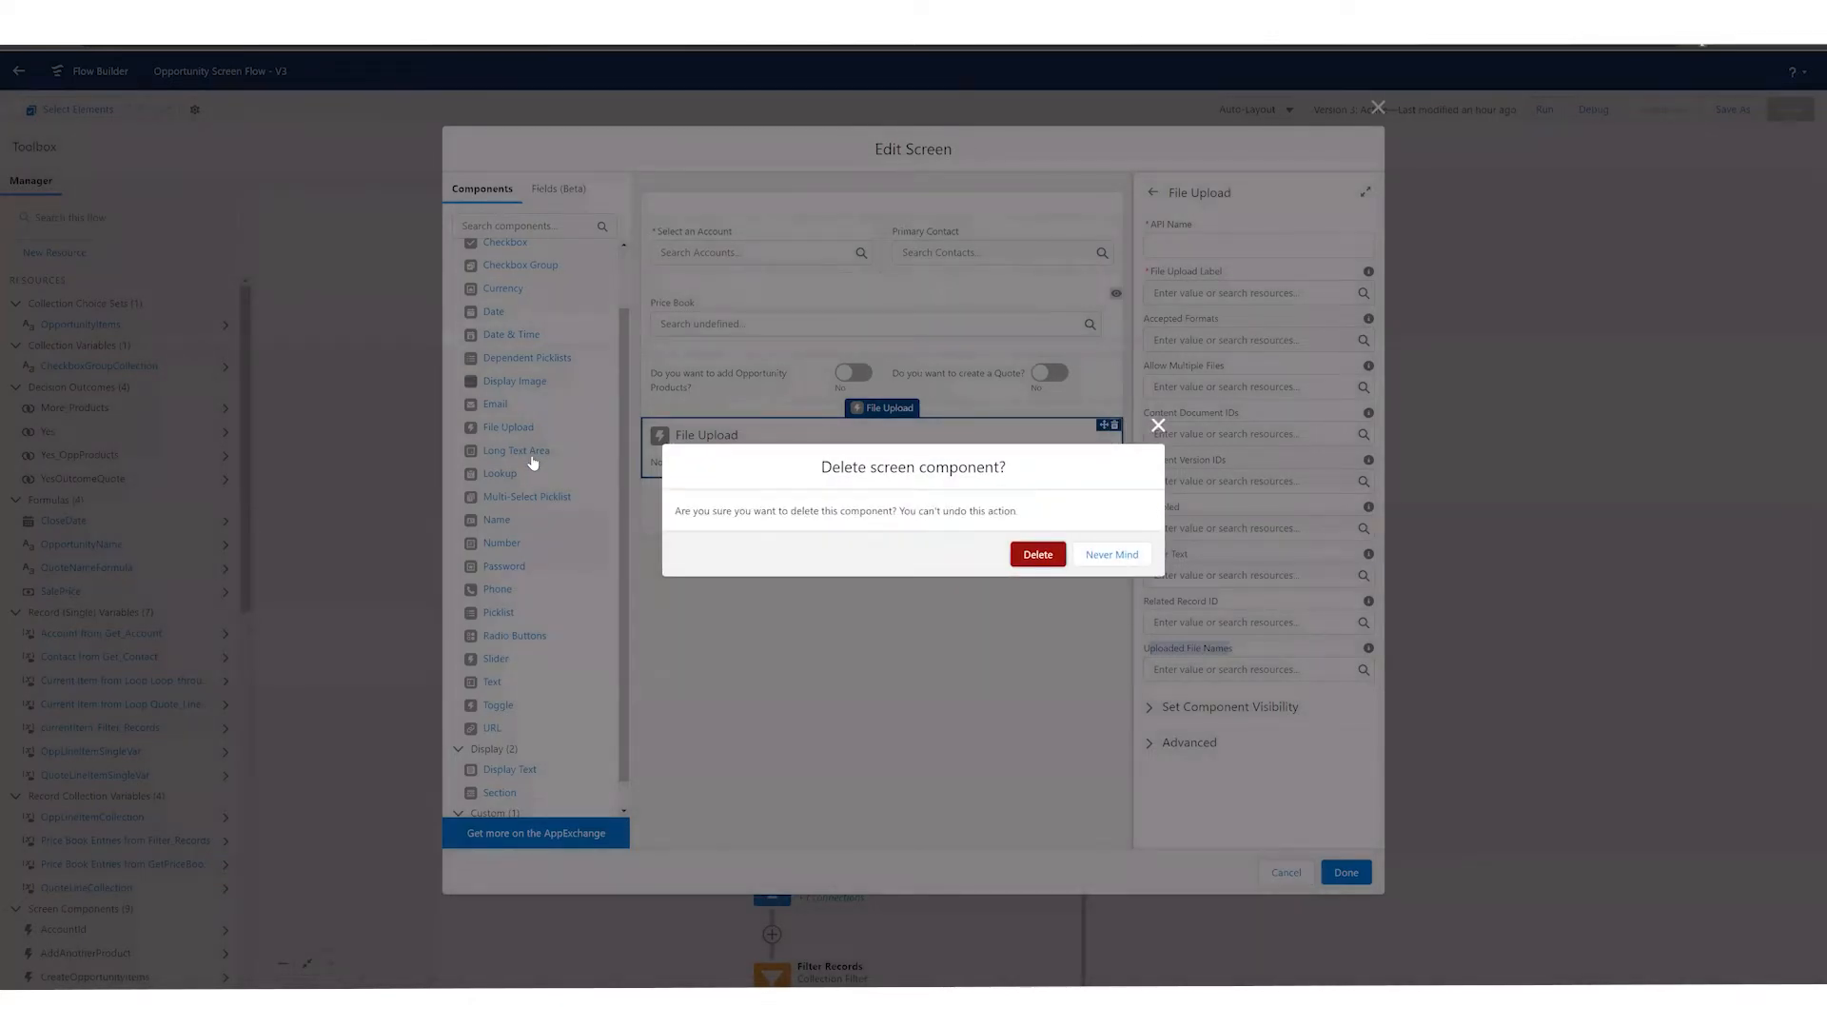
{"action": "key", "text": "Return"}
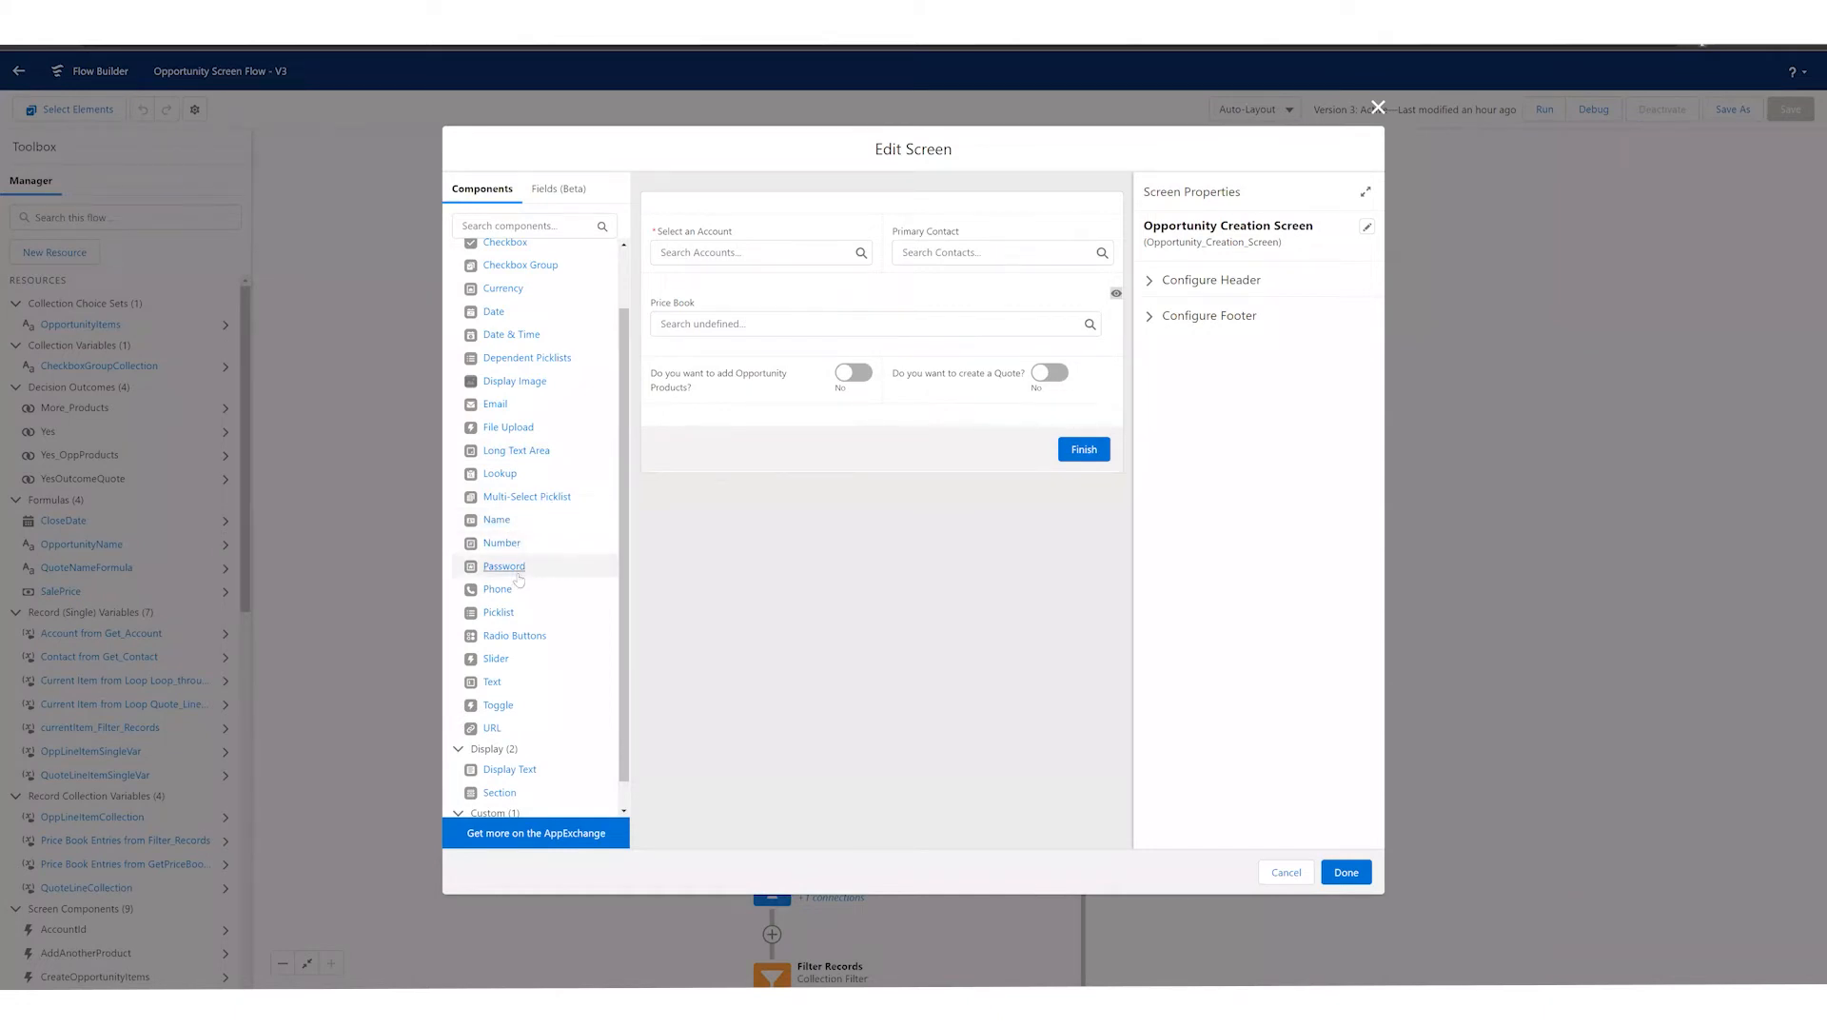
Step: Add Password, Slider and Display Text components in that order below the toggles, and start editing the display text's content
{"action": "left_click_drag", "start_coordinate": [518, 579], "coordinate": [712, 420]}
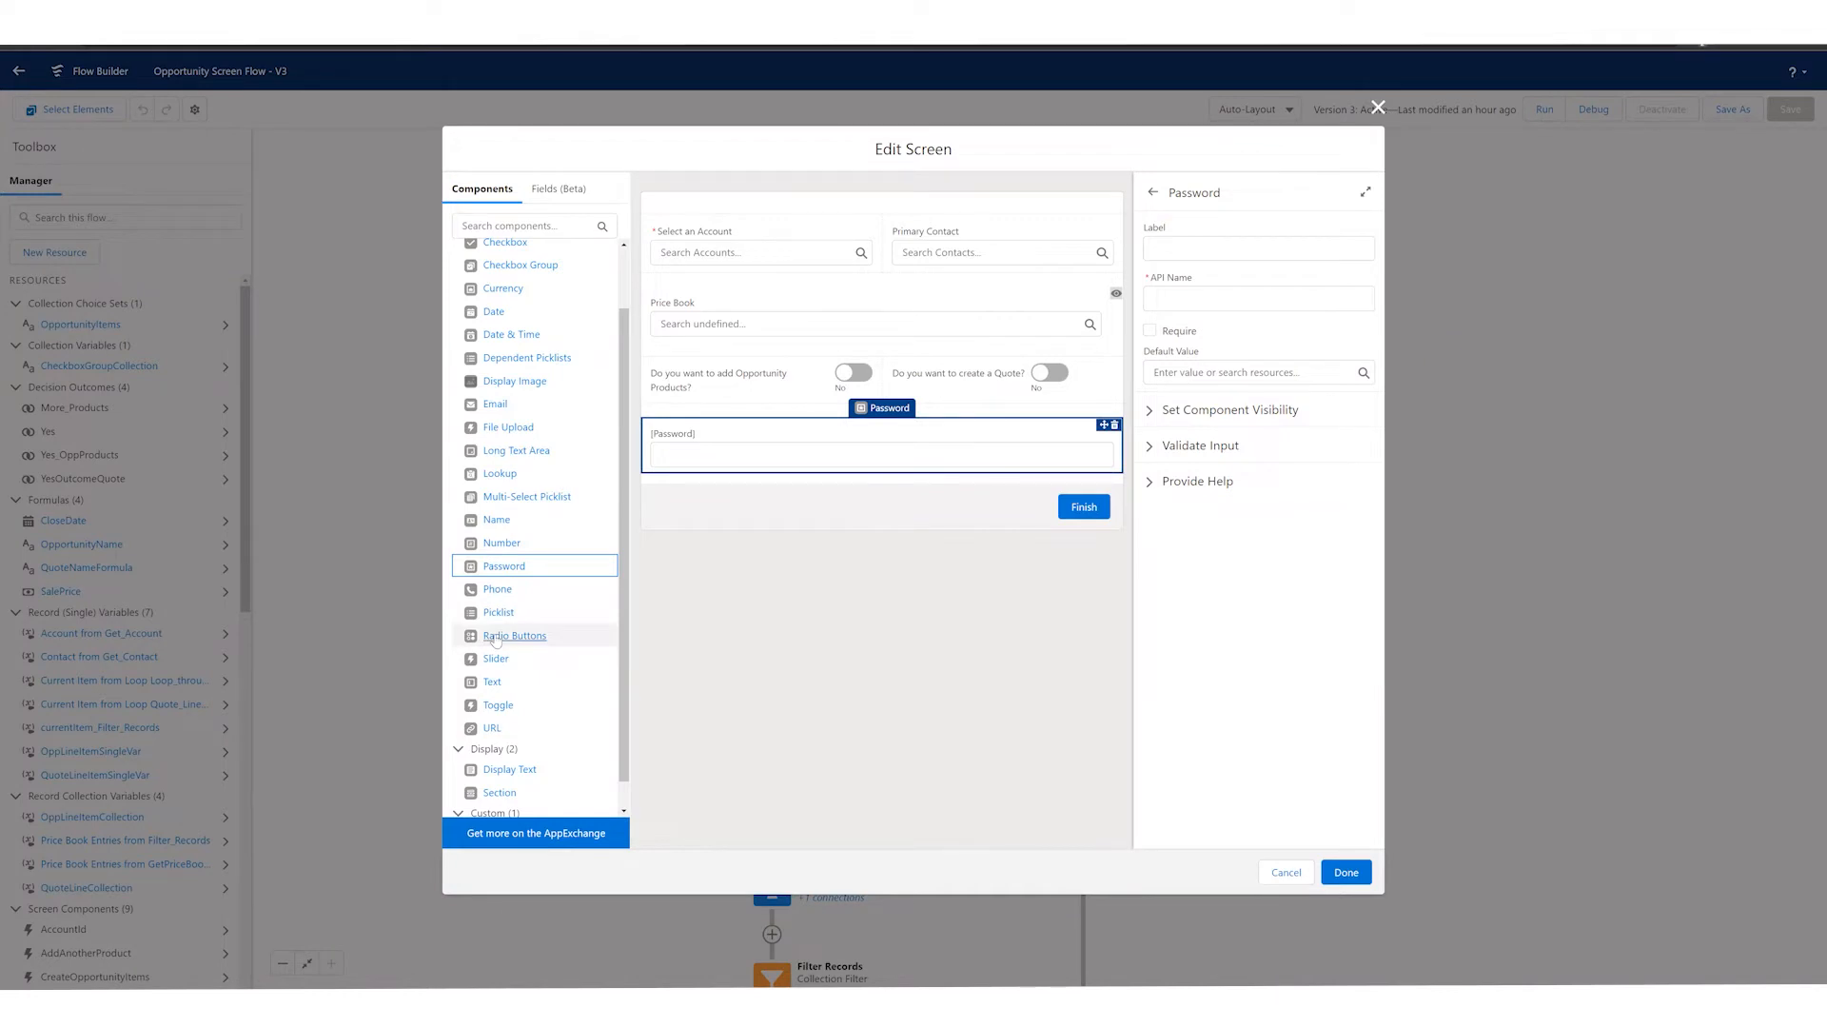
{"action": "left_click_drag", "start_coordinate": [494, 659], "coordinate": [676, 470]}
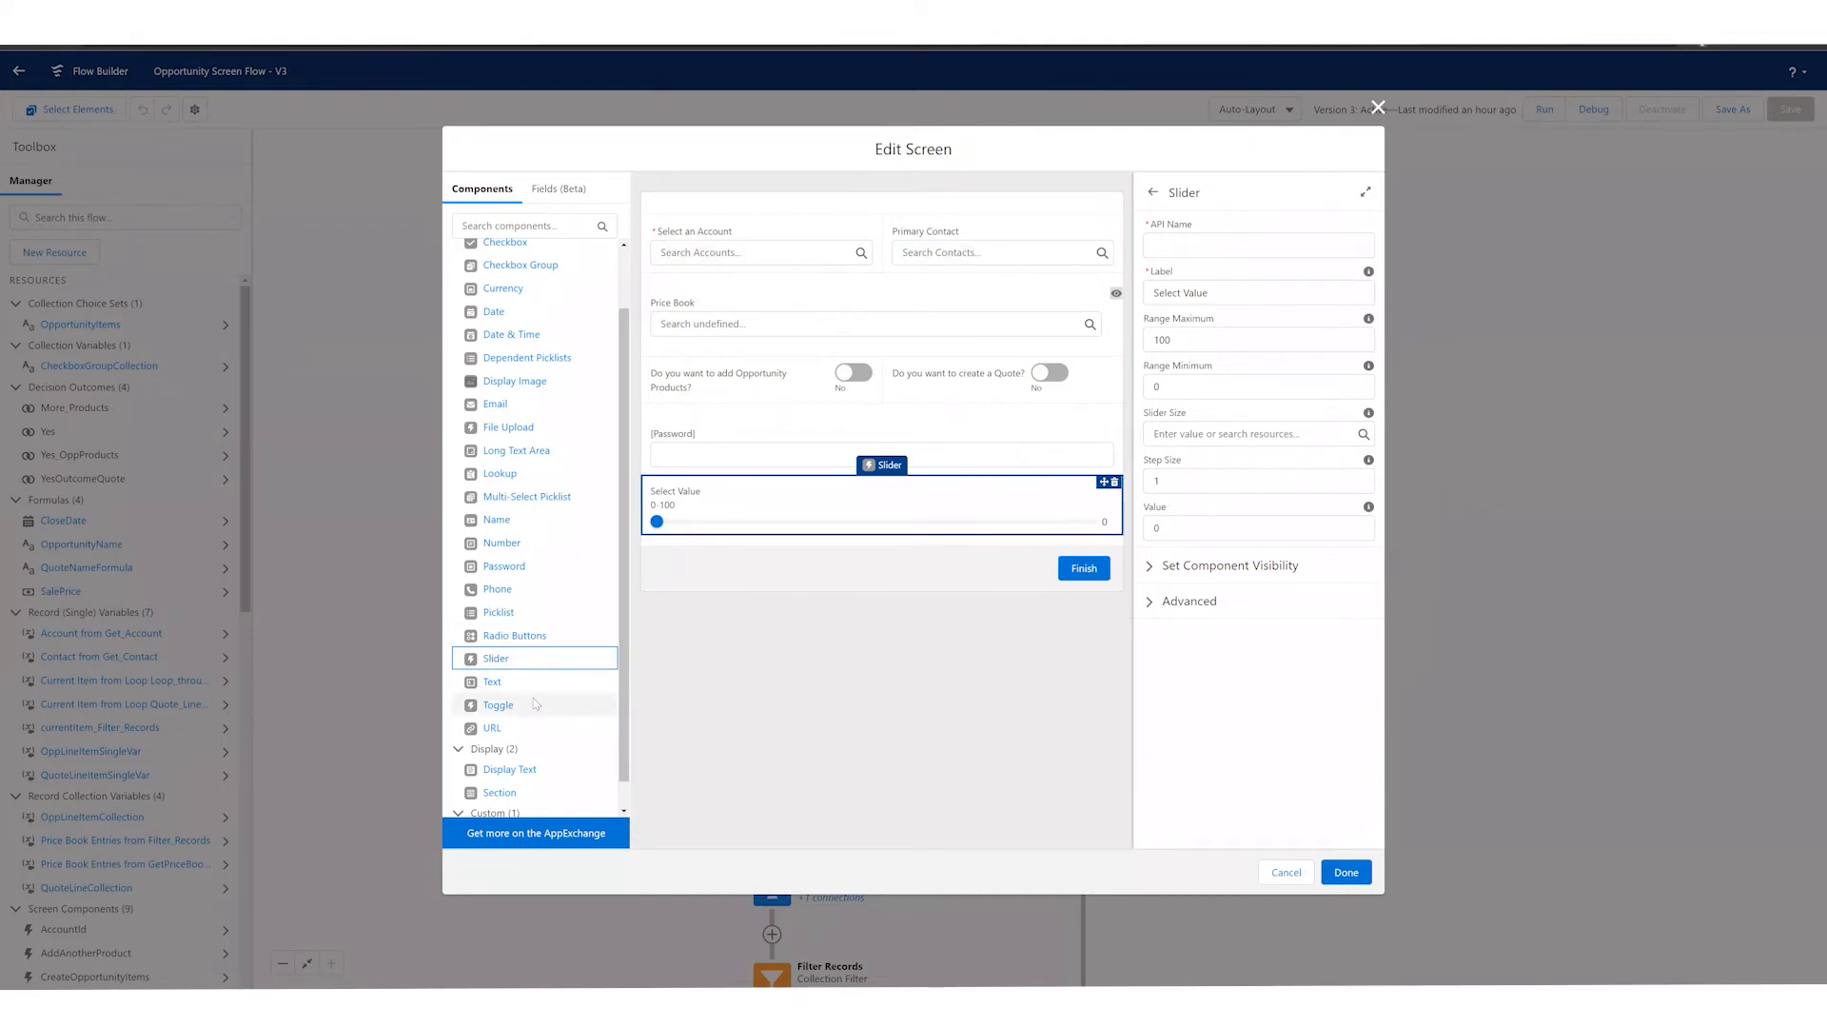
{"action": "scroll", "coordinate": [533, 709], "scroll_direction": "down", "scroll_amount": 1}
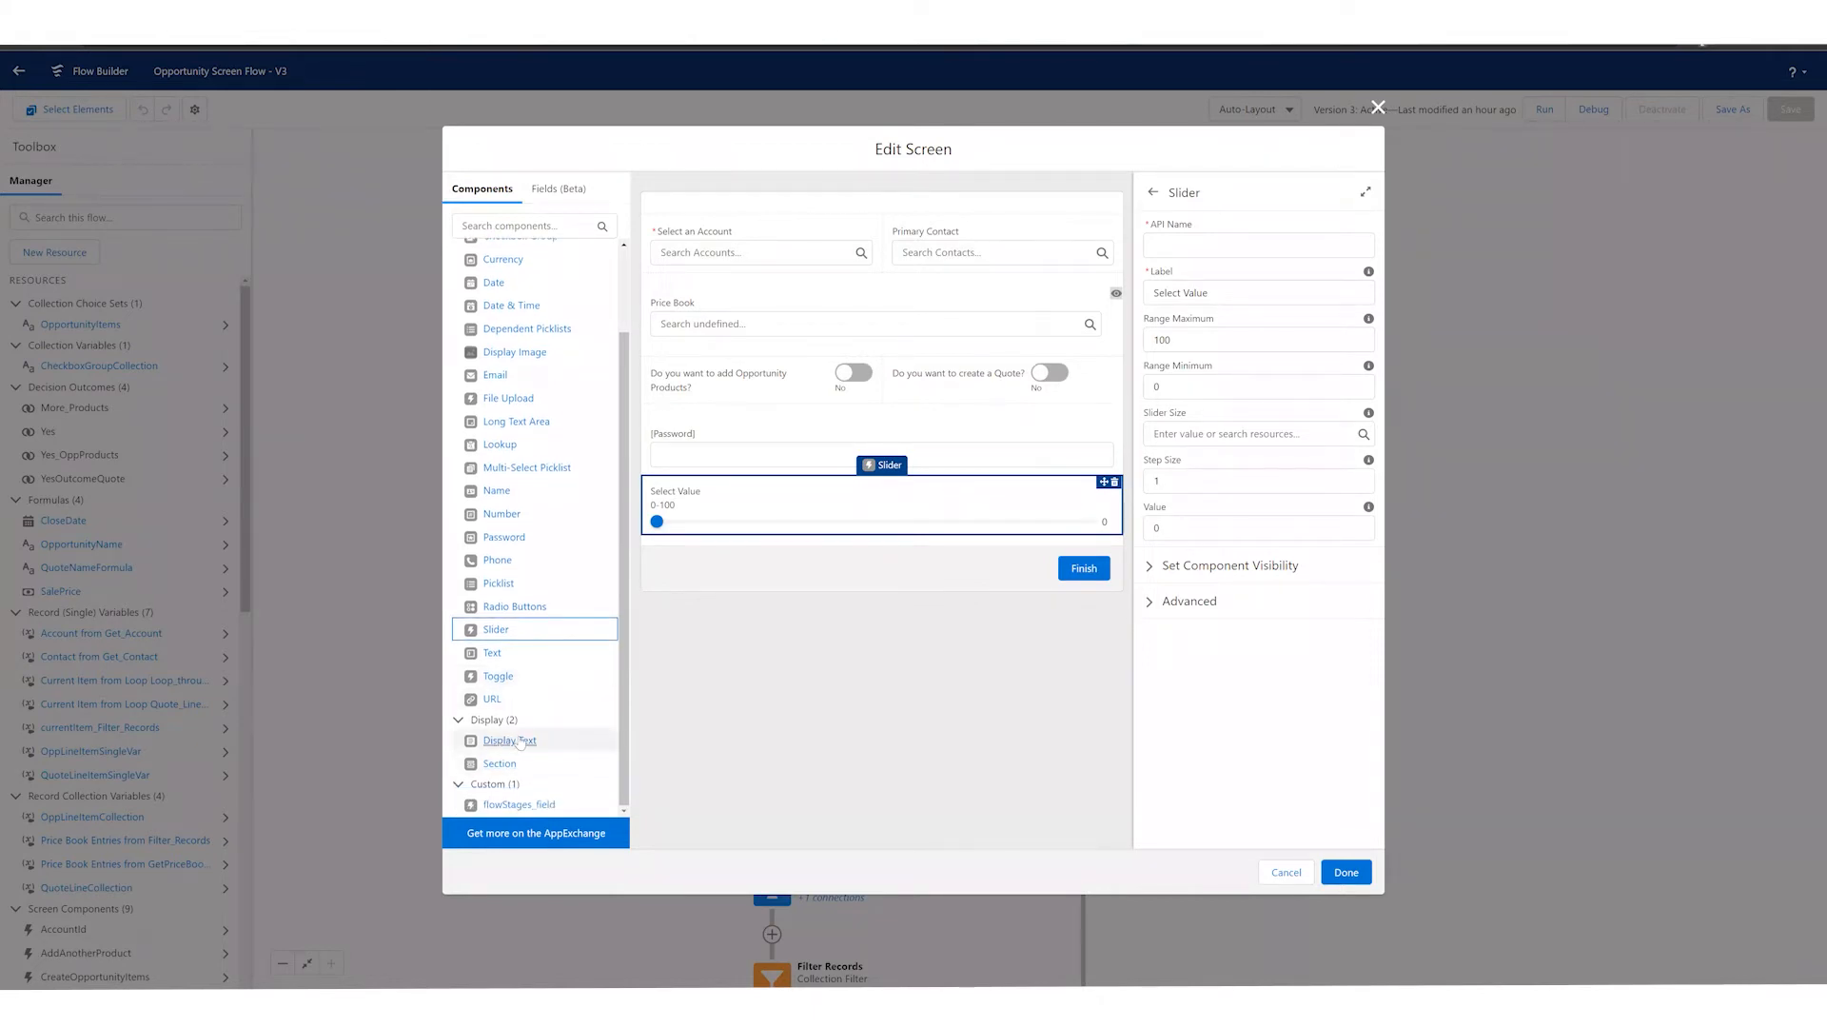
{"action": "left_click_drag", "start_coordinate": [512, 742], "coordinate": [731, 530]}
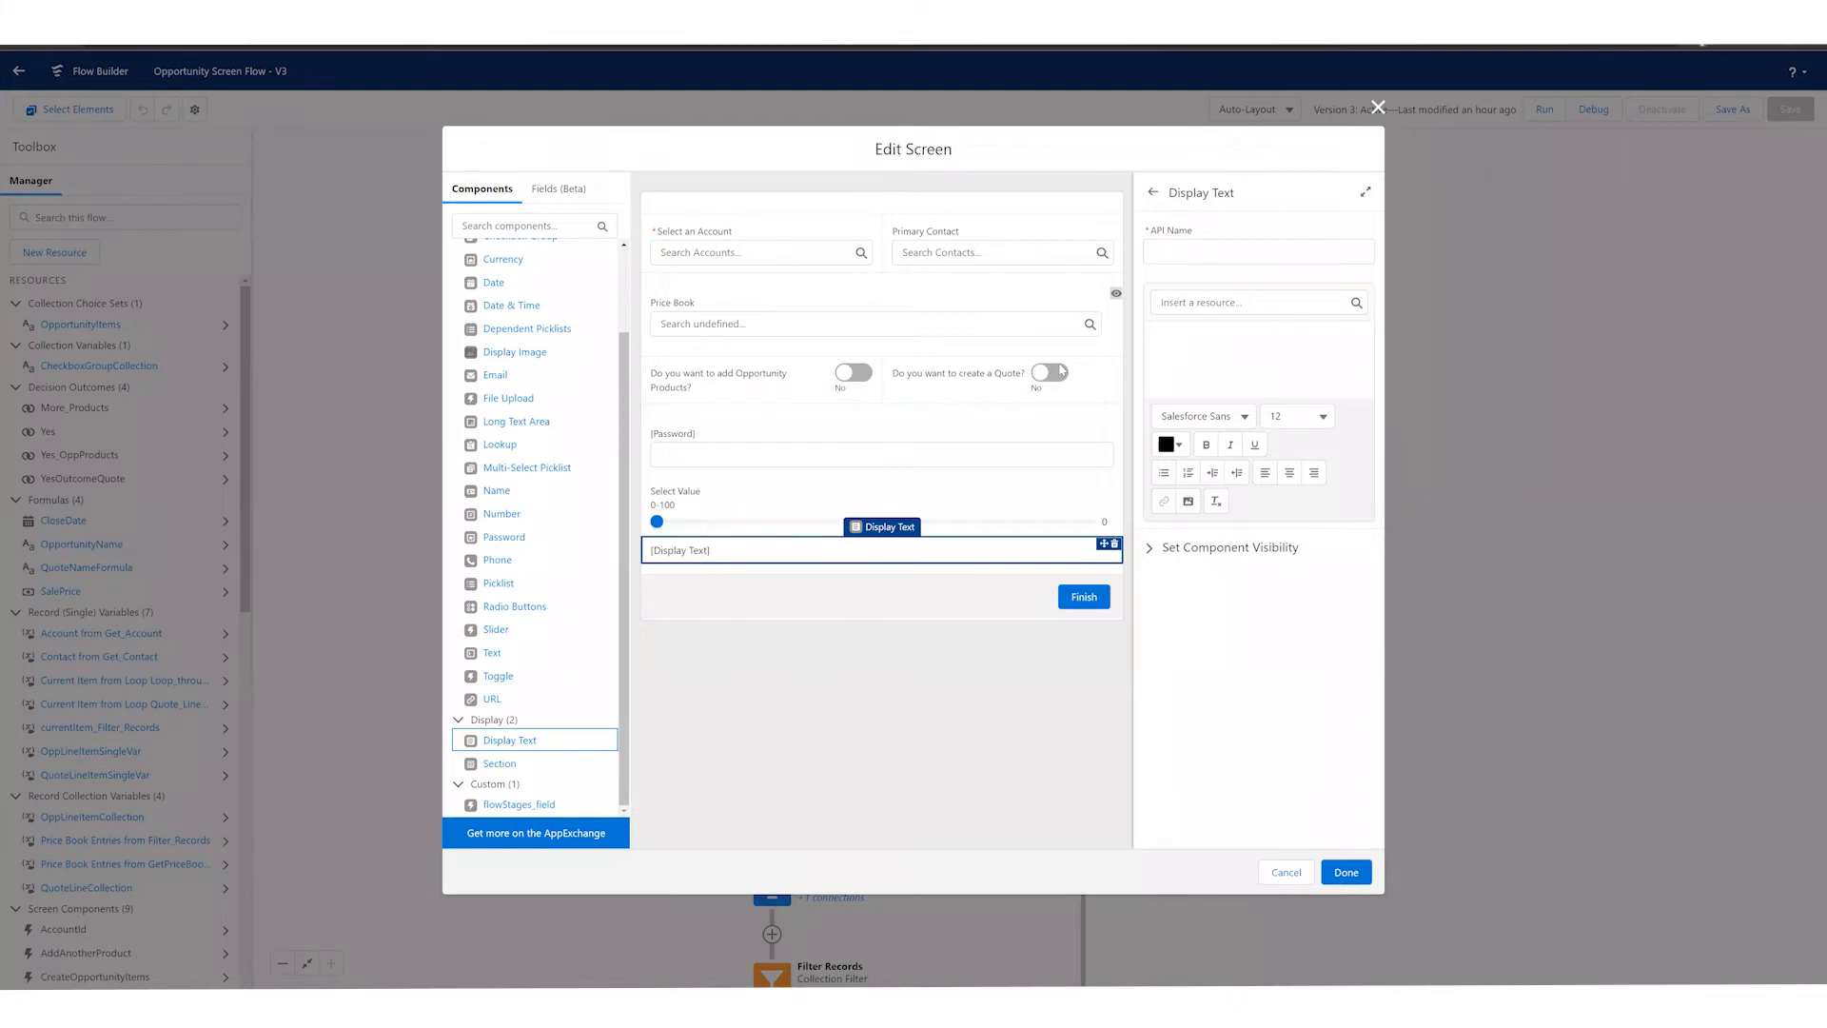
{"action": "left_click", "coordinate": [1182, 345]}
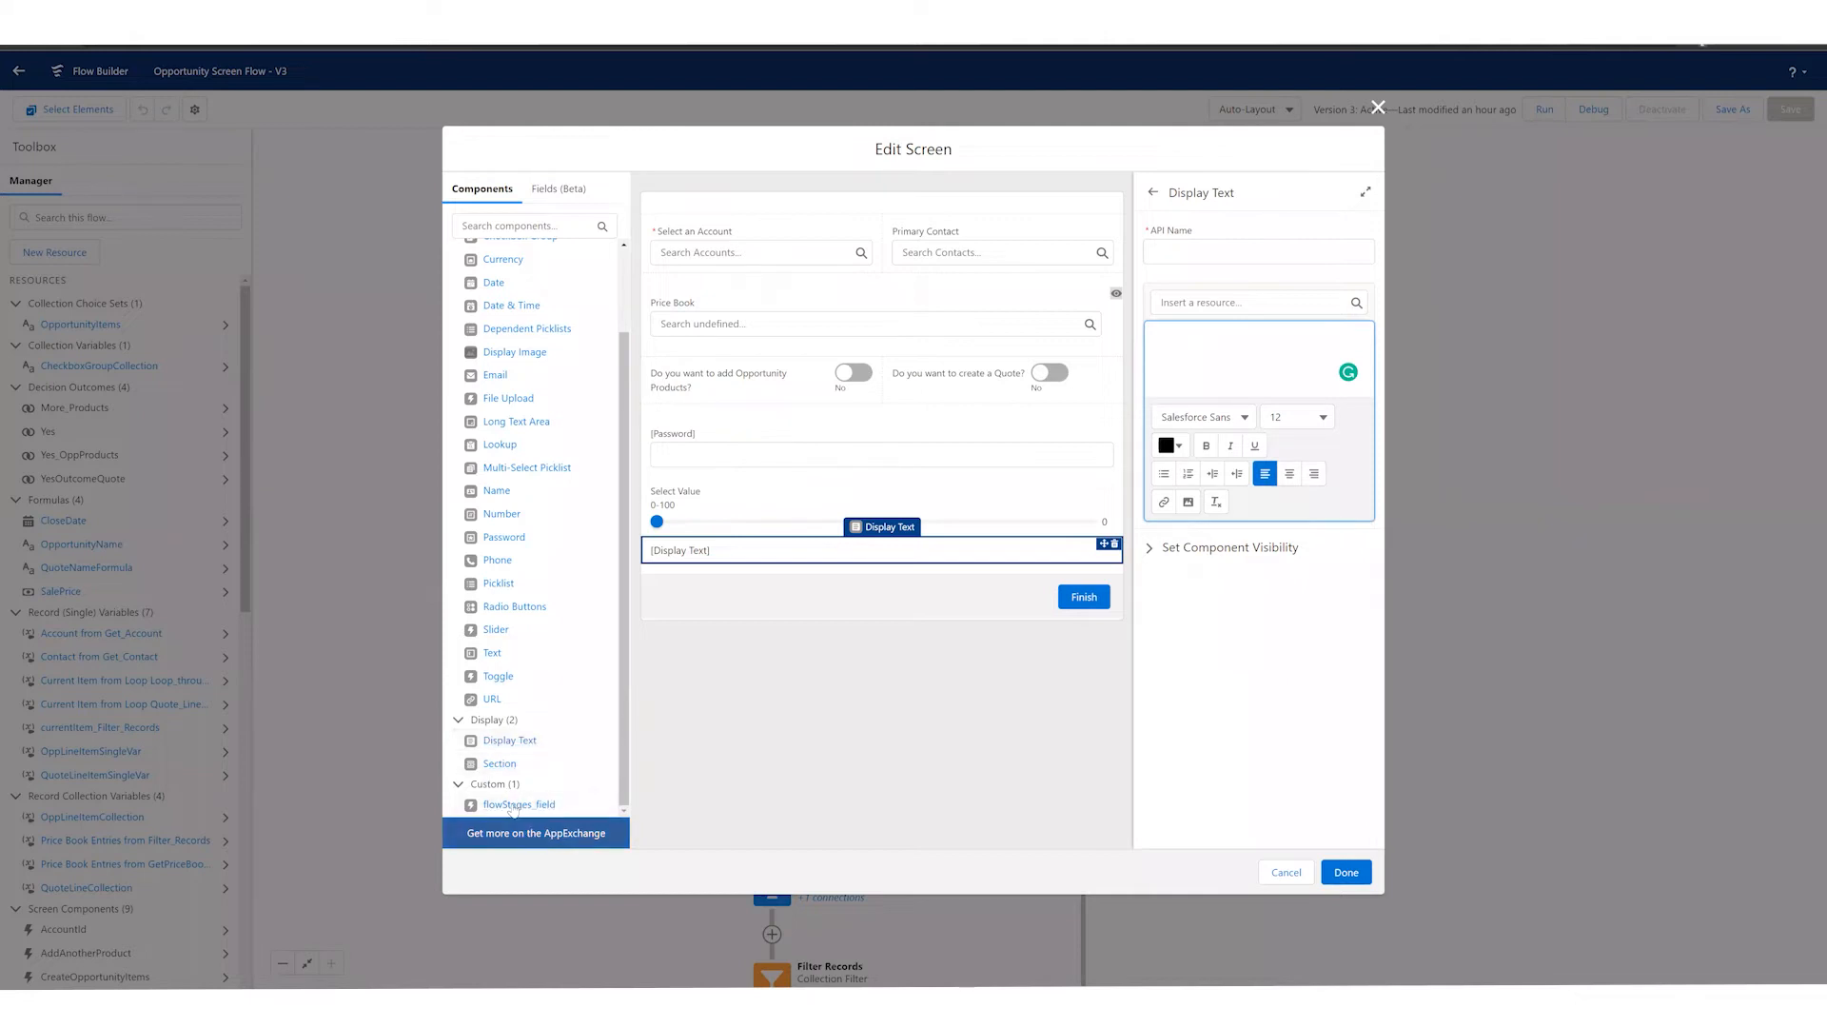
Step: Add the custom flowStages_field component above the account and contact lookups, and delete it again
{"action": "left_click_drag", "start_coordinate": [513, 807], "coordinate": [746, 217]}
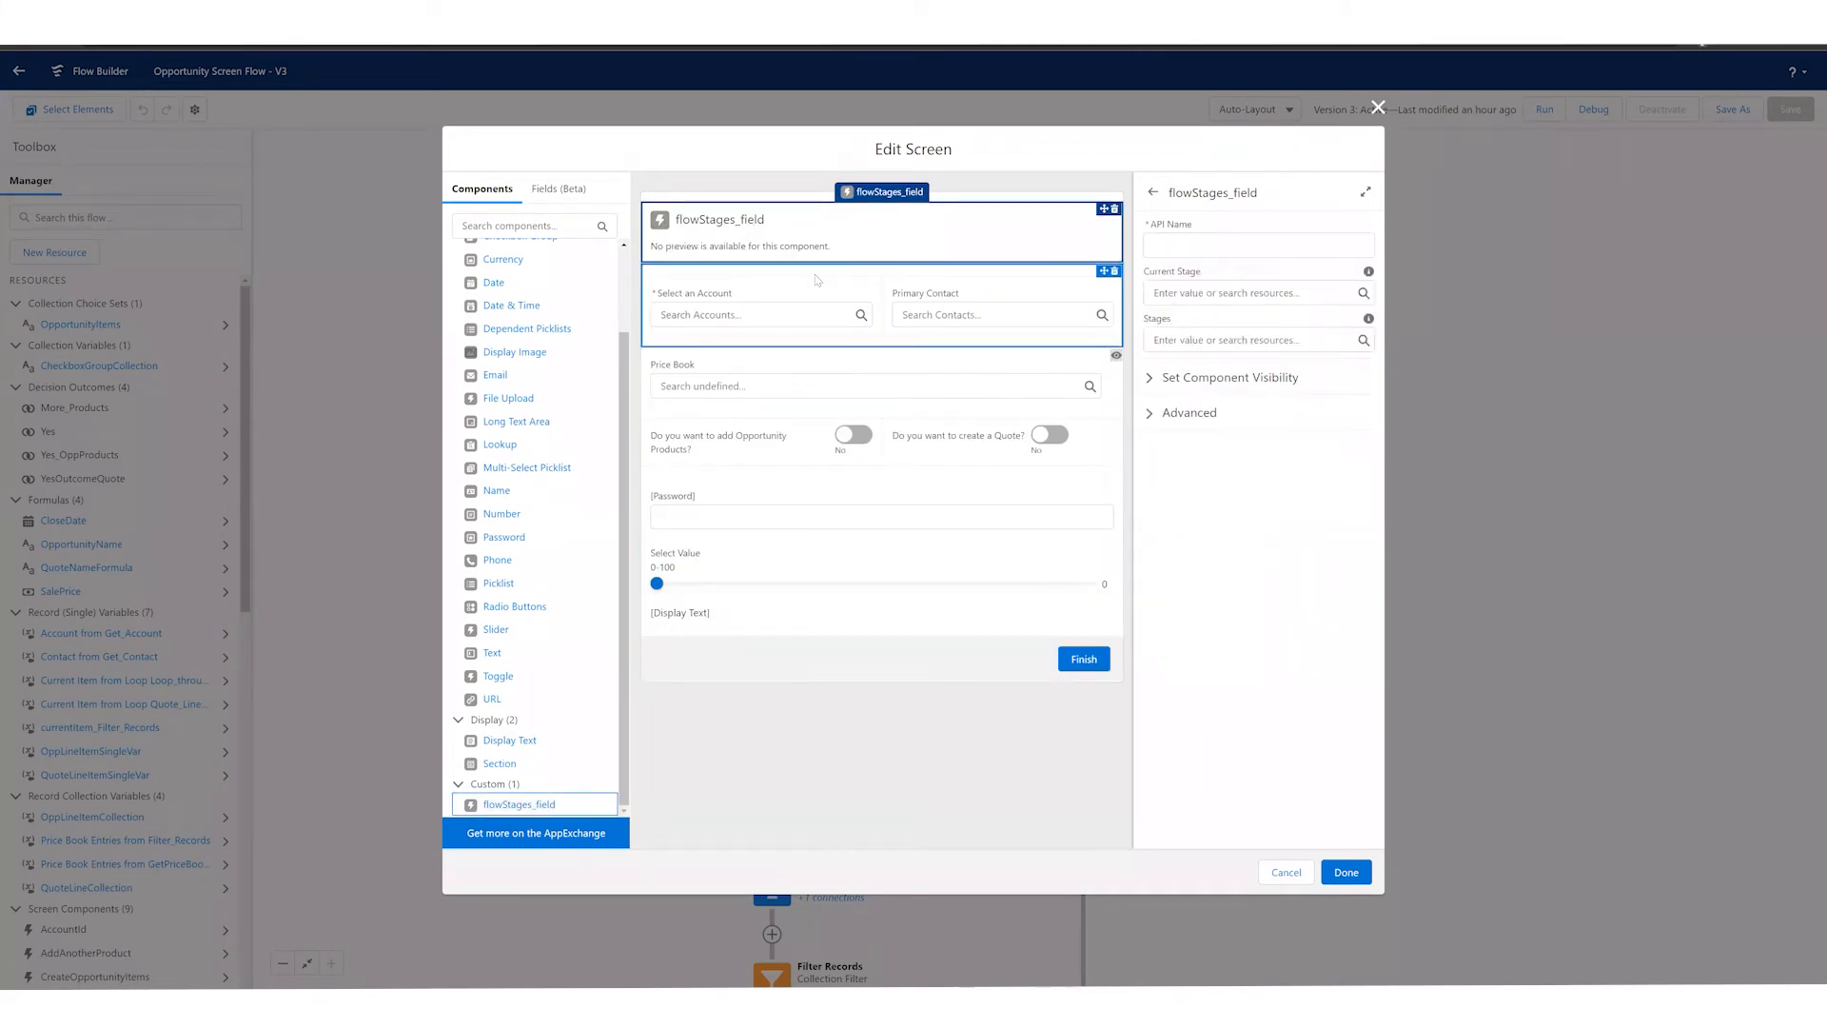
{"action": "left_click", "coordinate": [1114, 211]}
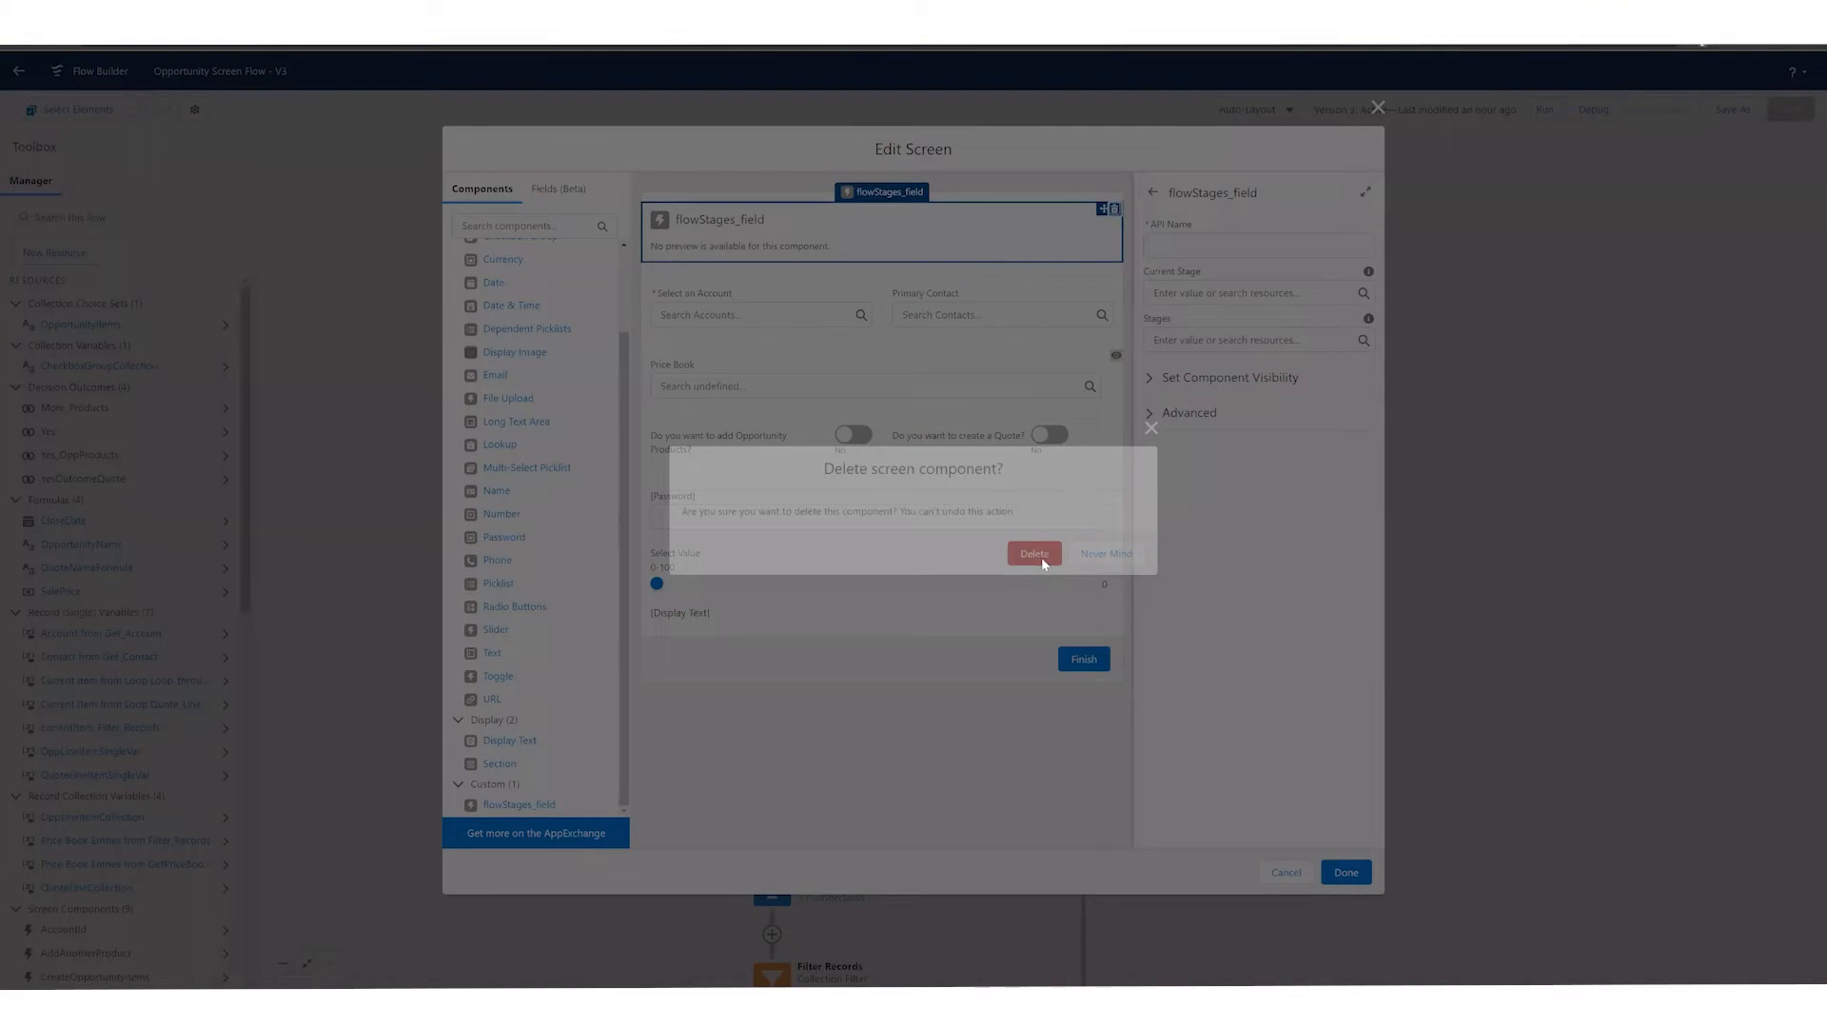
{"action": "left_click", "coordinate": [1037, 554]}
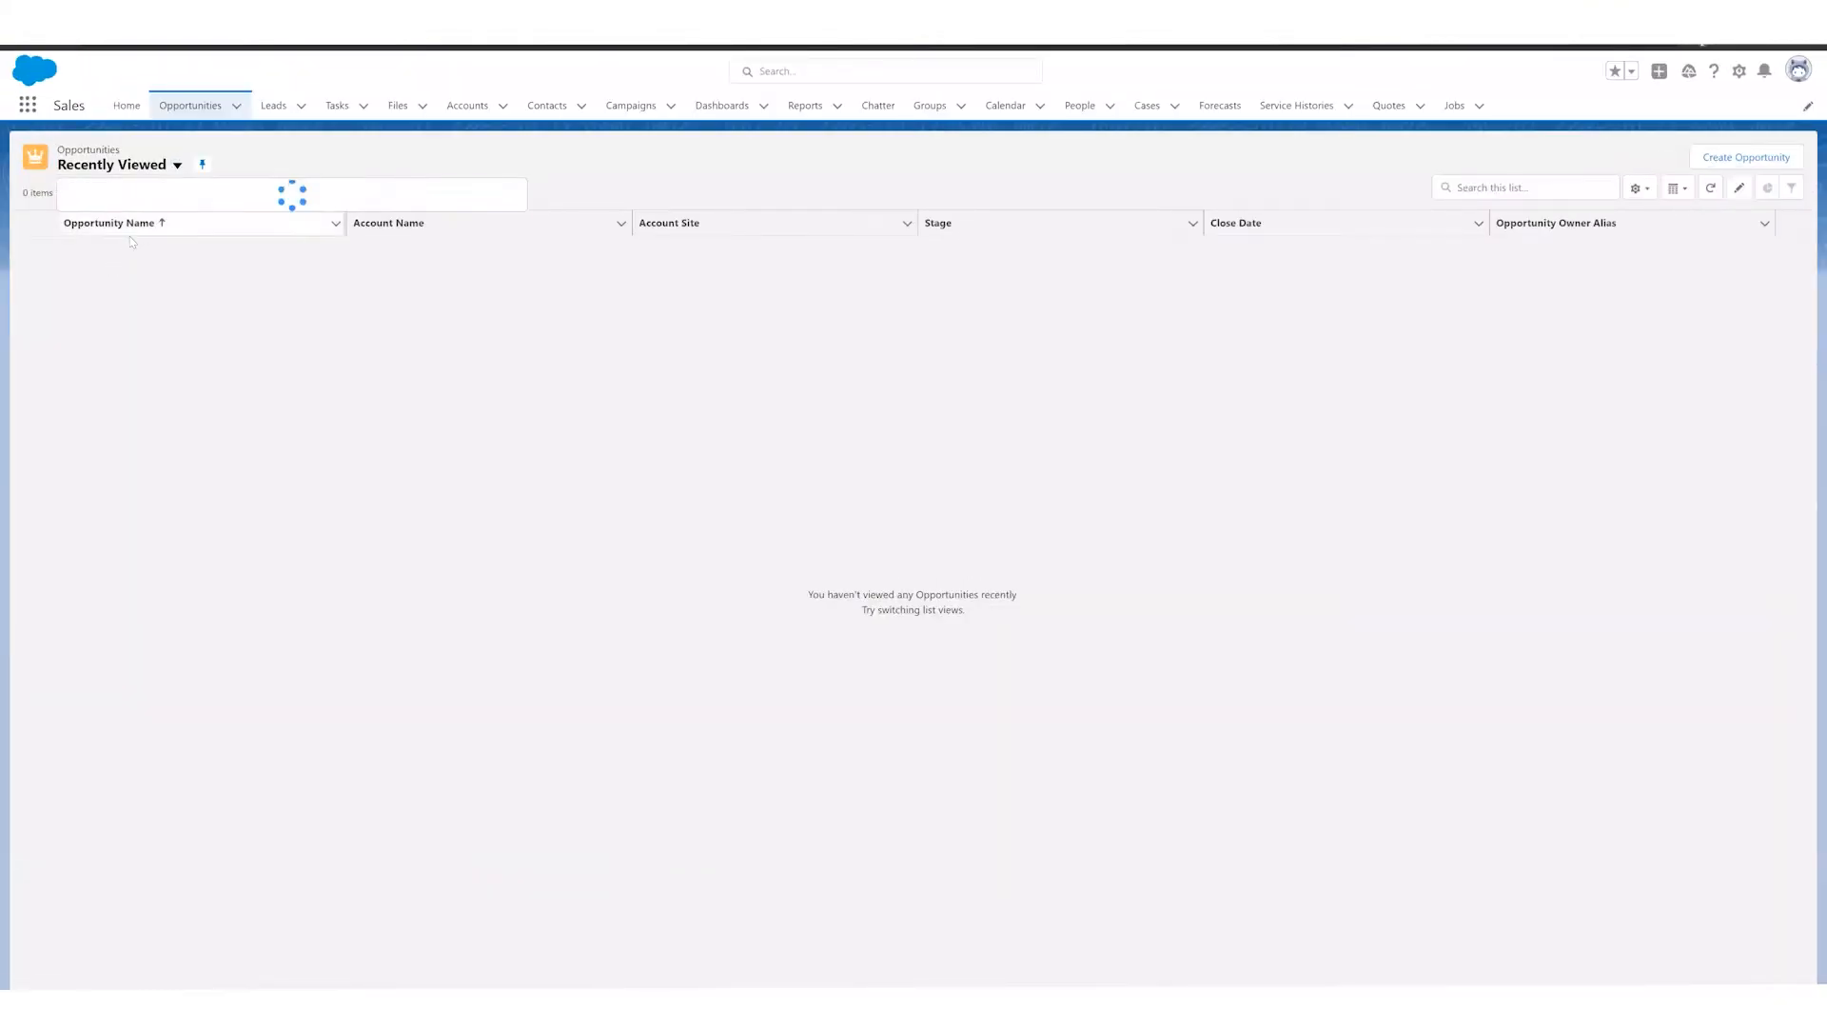
Step: In the Salesforce Sales app, show the My Opportunities list view and open the Blues Entertainment Corp opportunity
{"action": "left_click", "coordinate": [118, 400]}
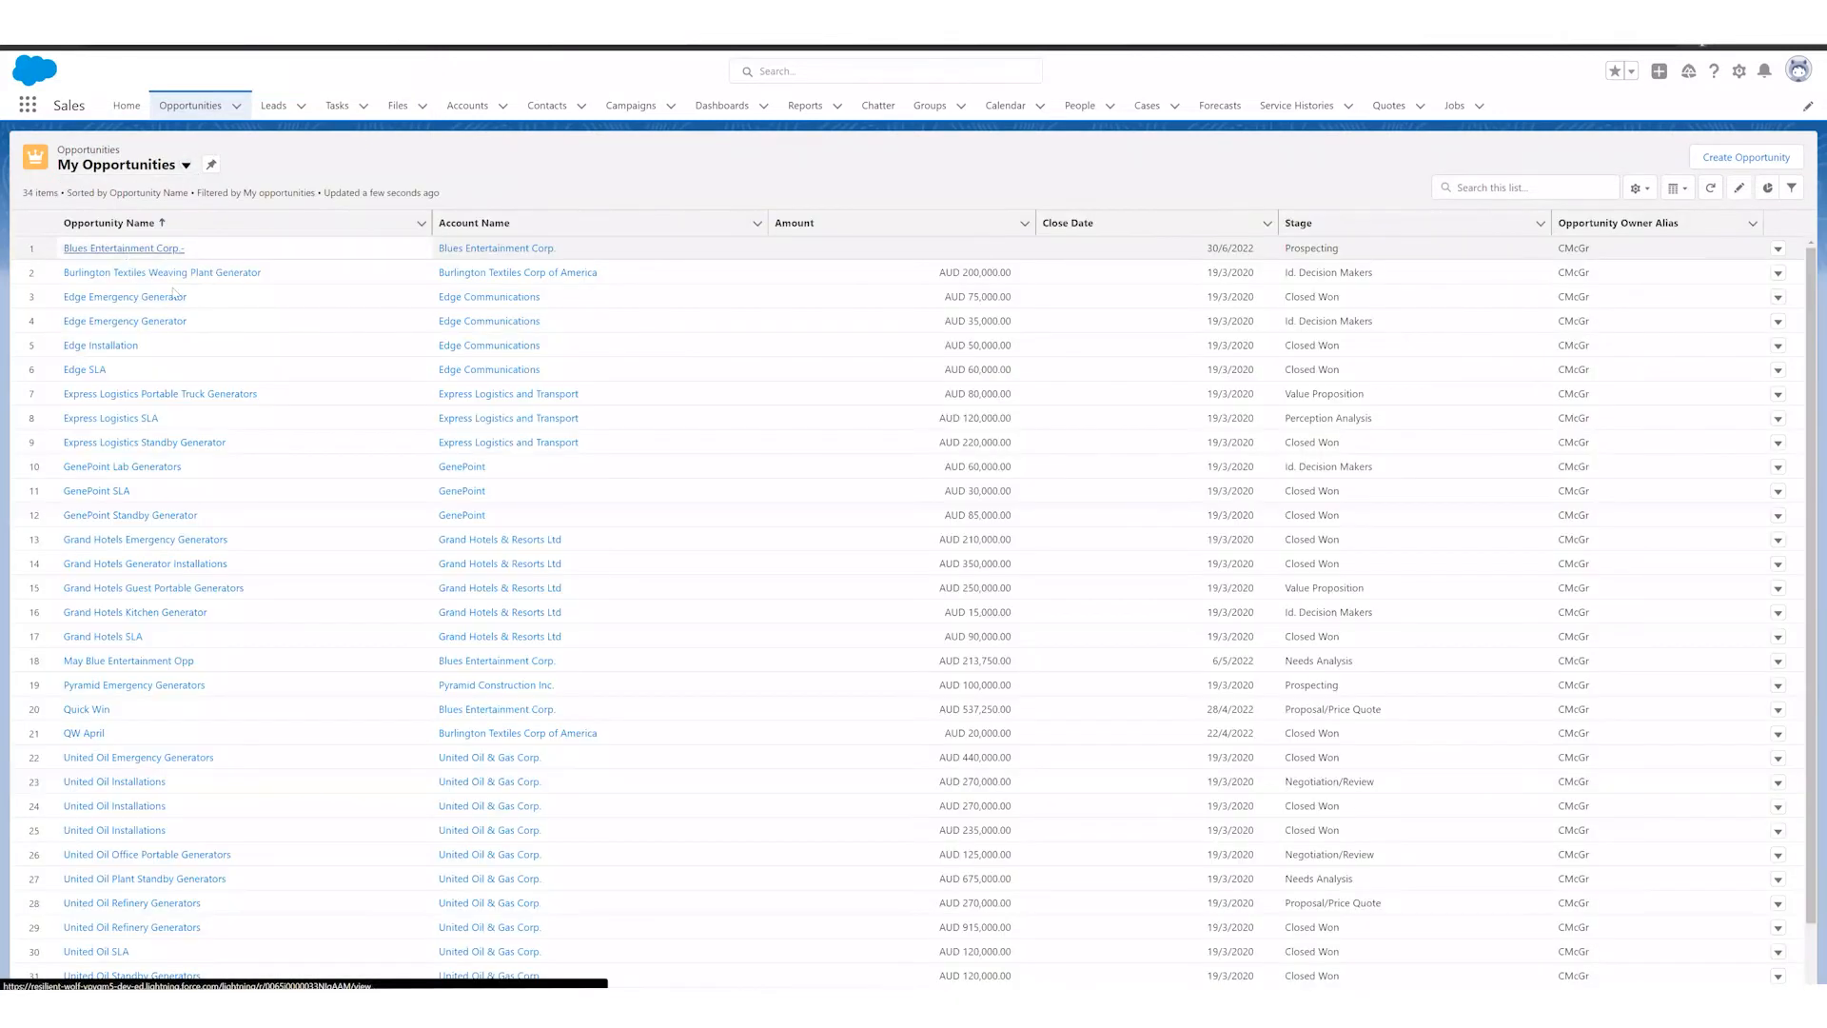
{"action": "left_click", "coordinate": [126, 249]}
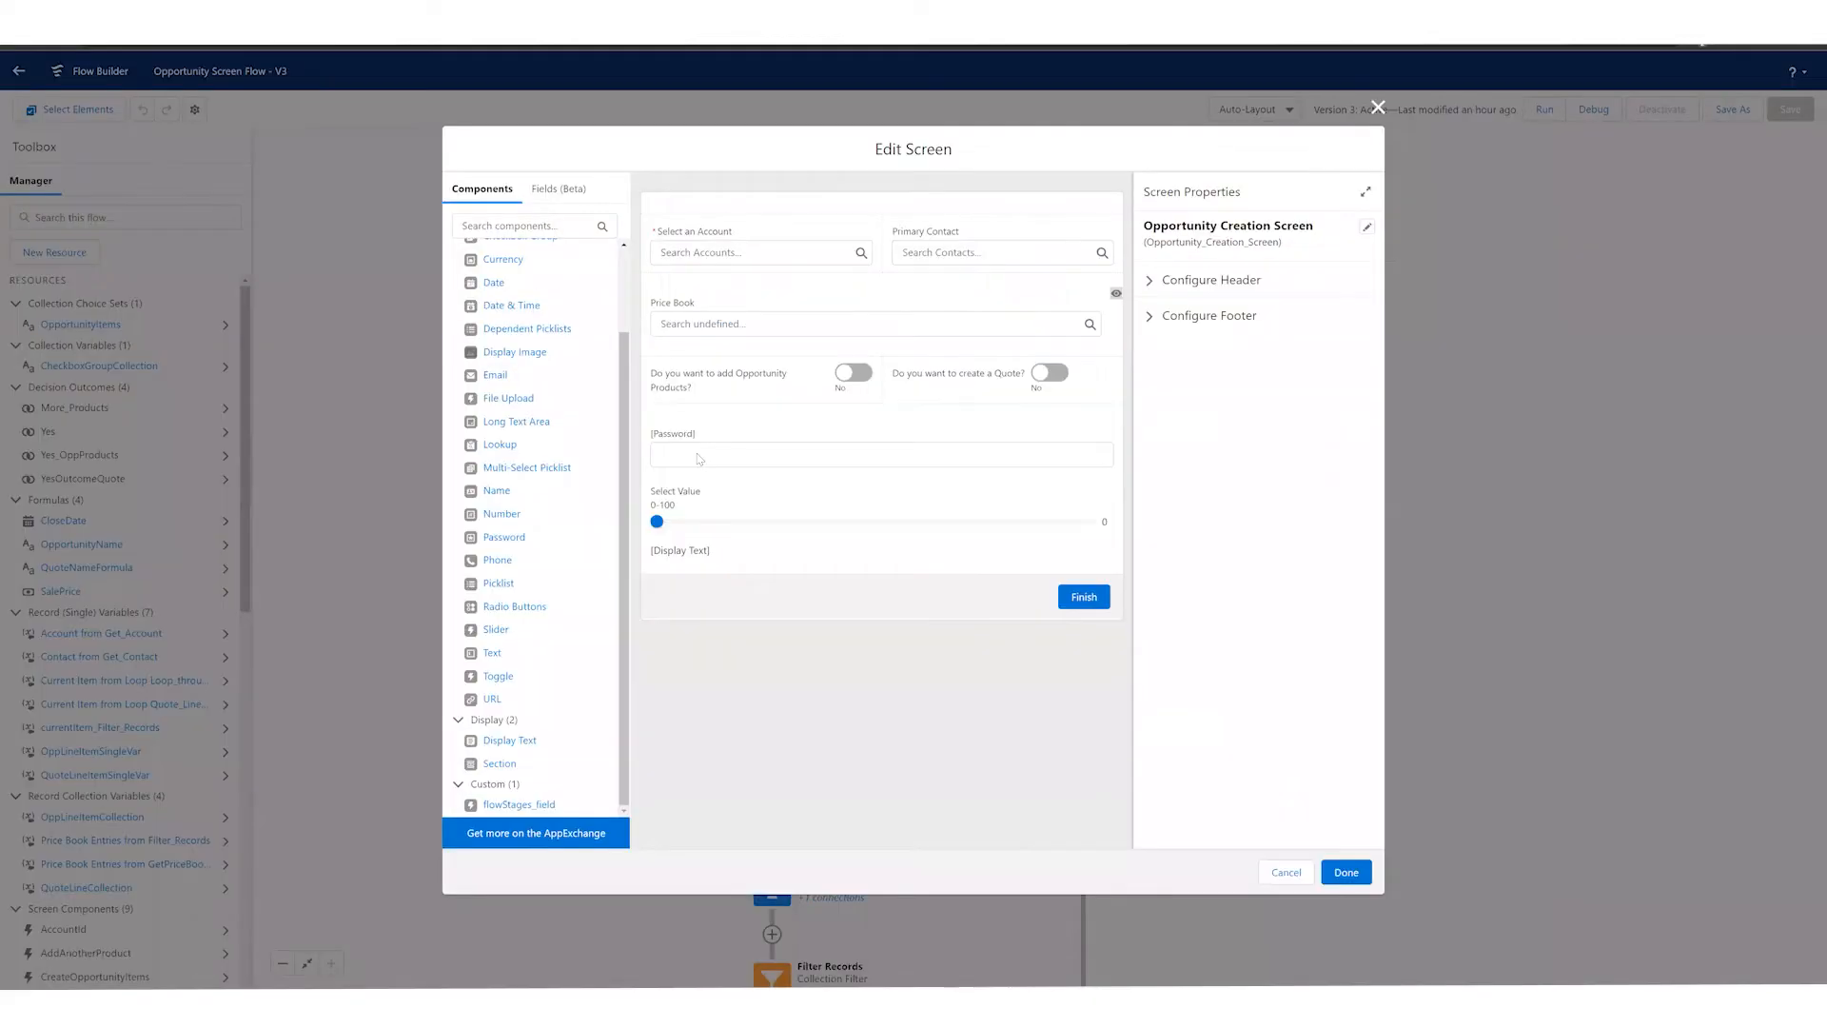
Step: Back in Flow Builder, discard the edits to the Opportunity Creation Screen and return to the flow canvas
{"action": "left_click", "coordinate": [1286, 872]}
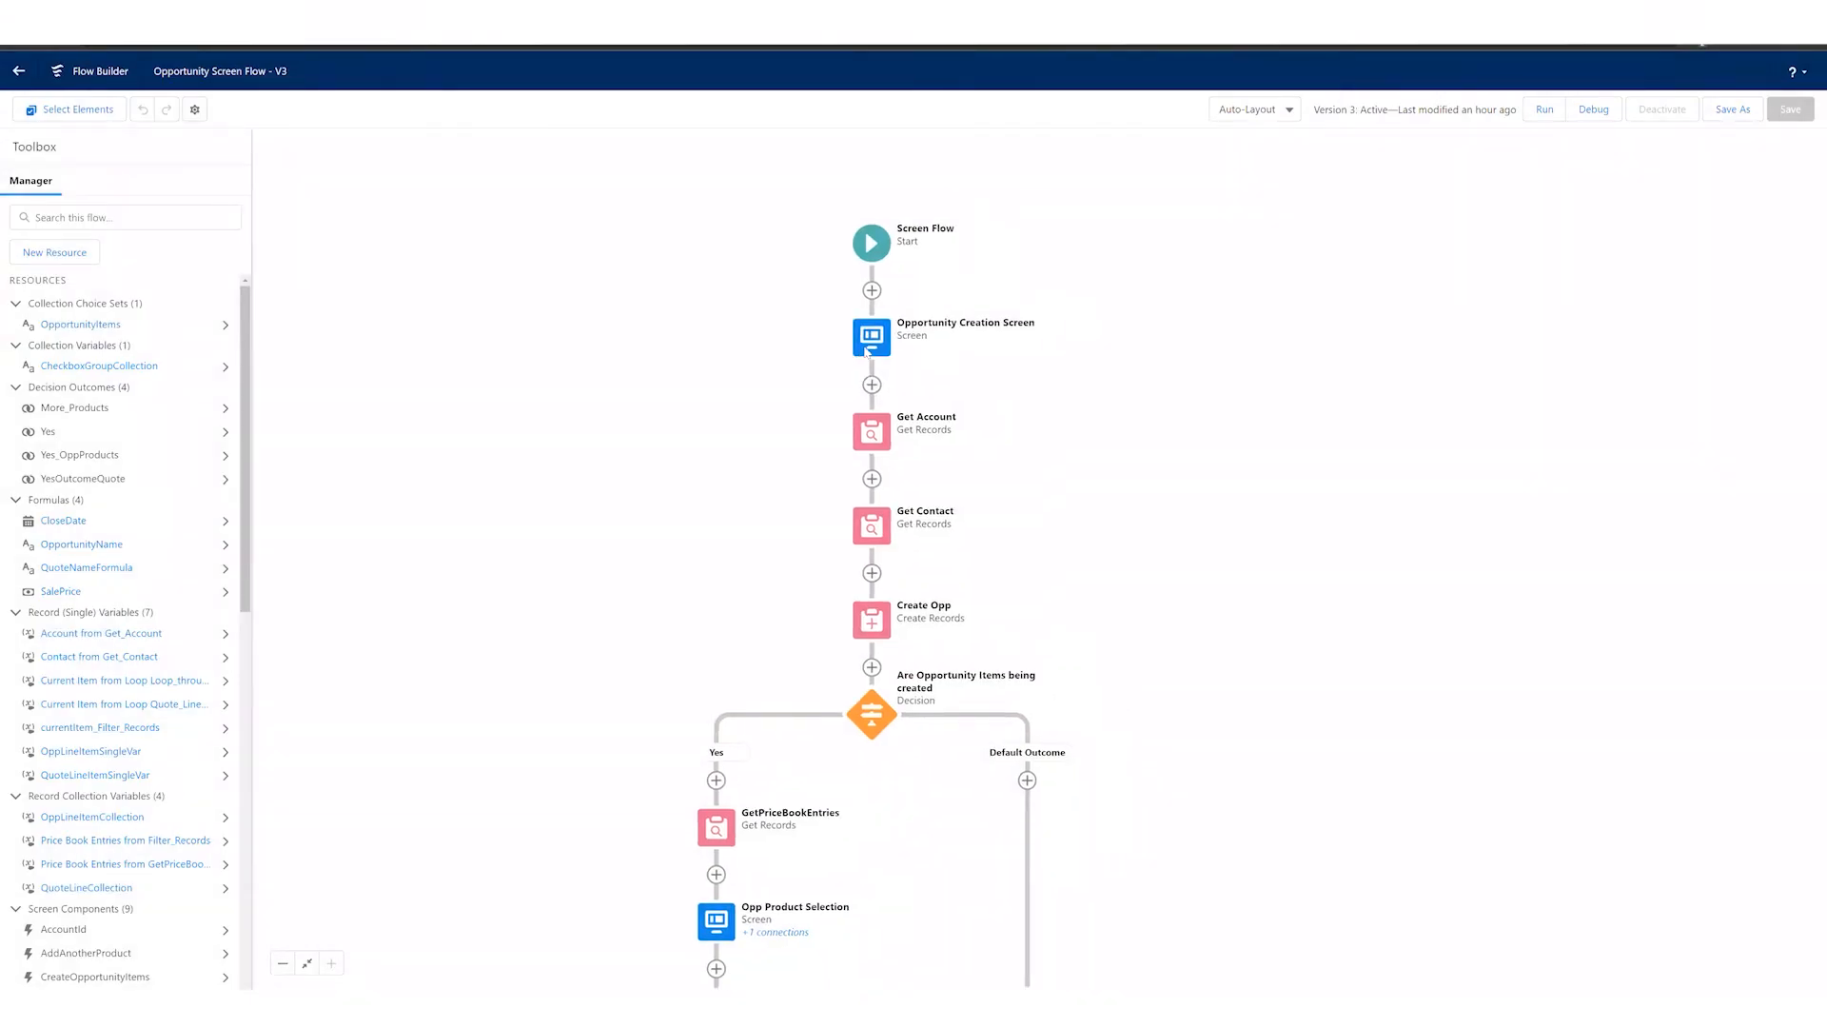
Step: Open the Opportunity Creation Screen element to review its layout, and close it without changes
{"action": "left_click", "coordinate": [866, 343]}
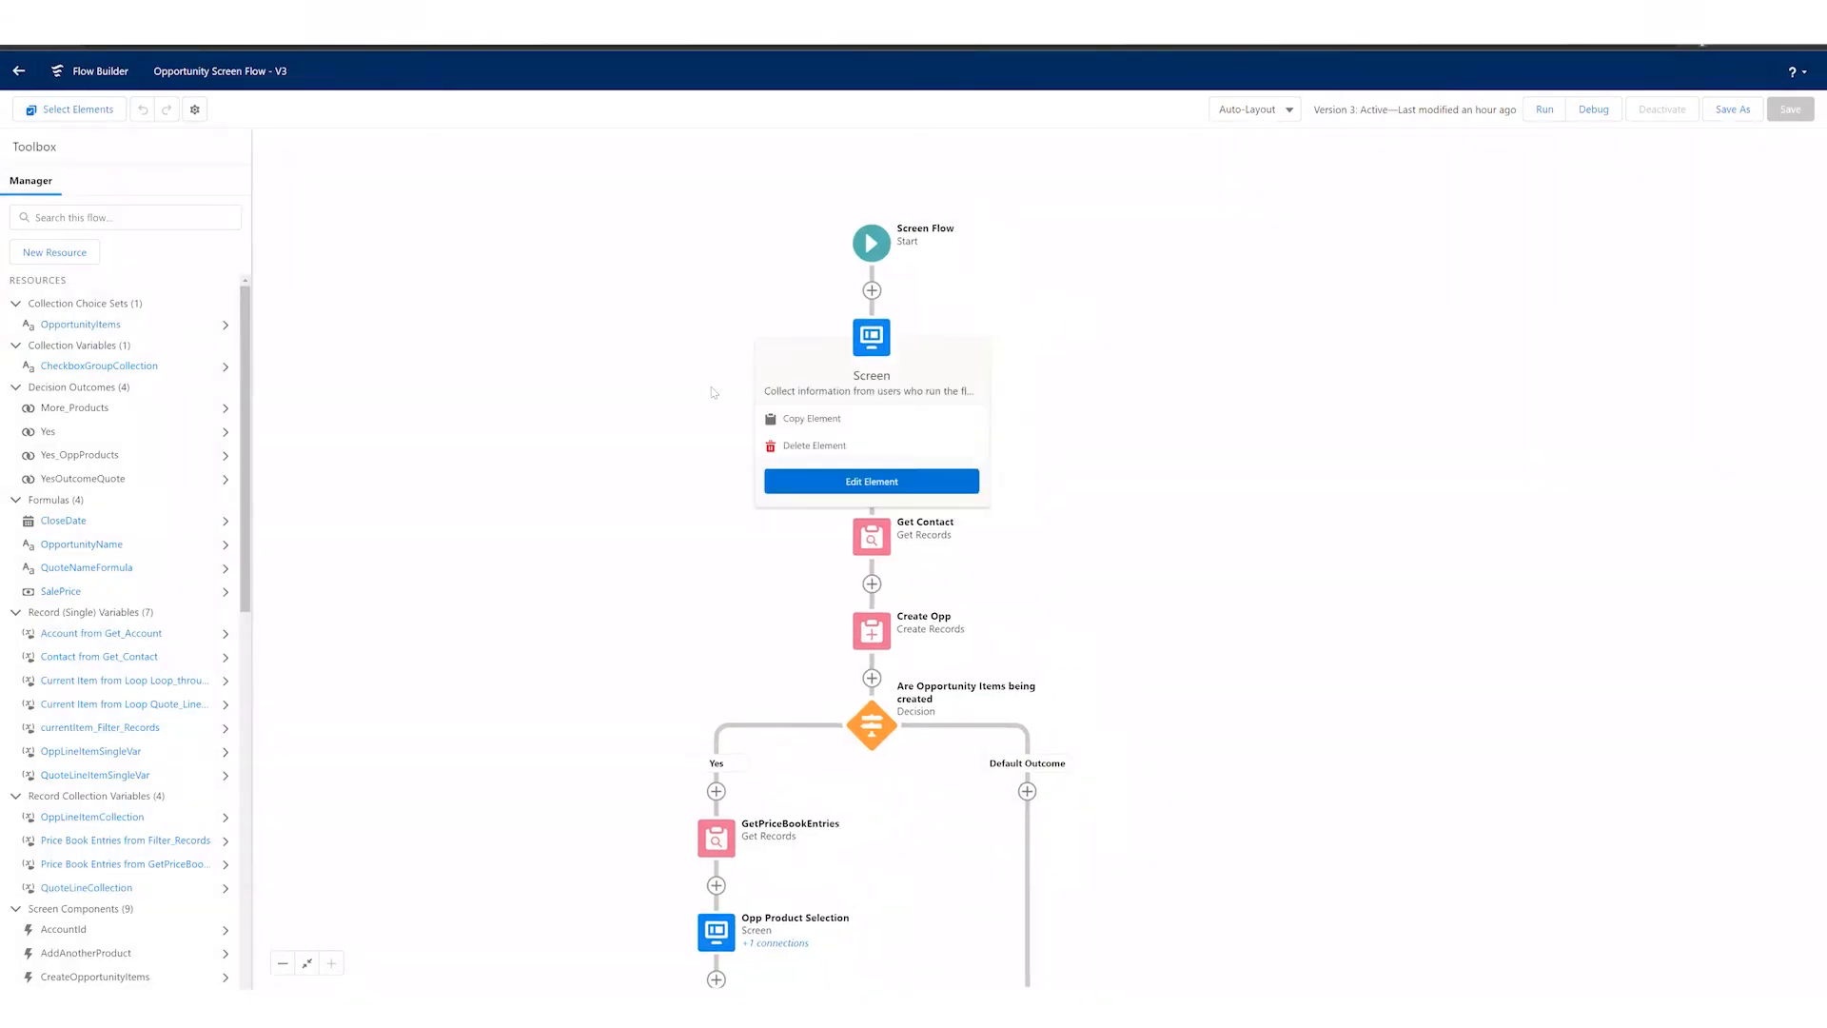
{"action": "left_click", "coordinate": [872, 548]}
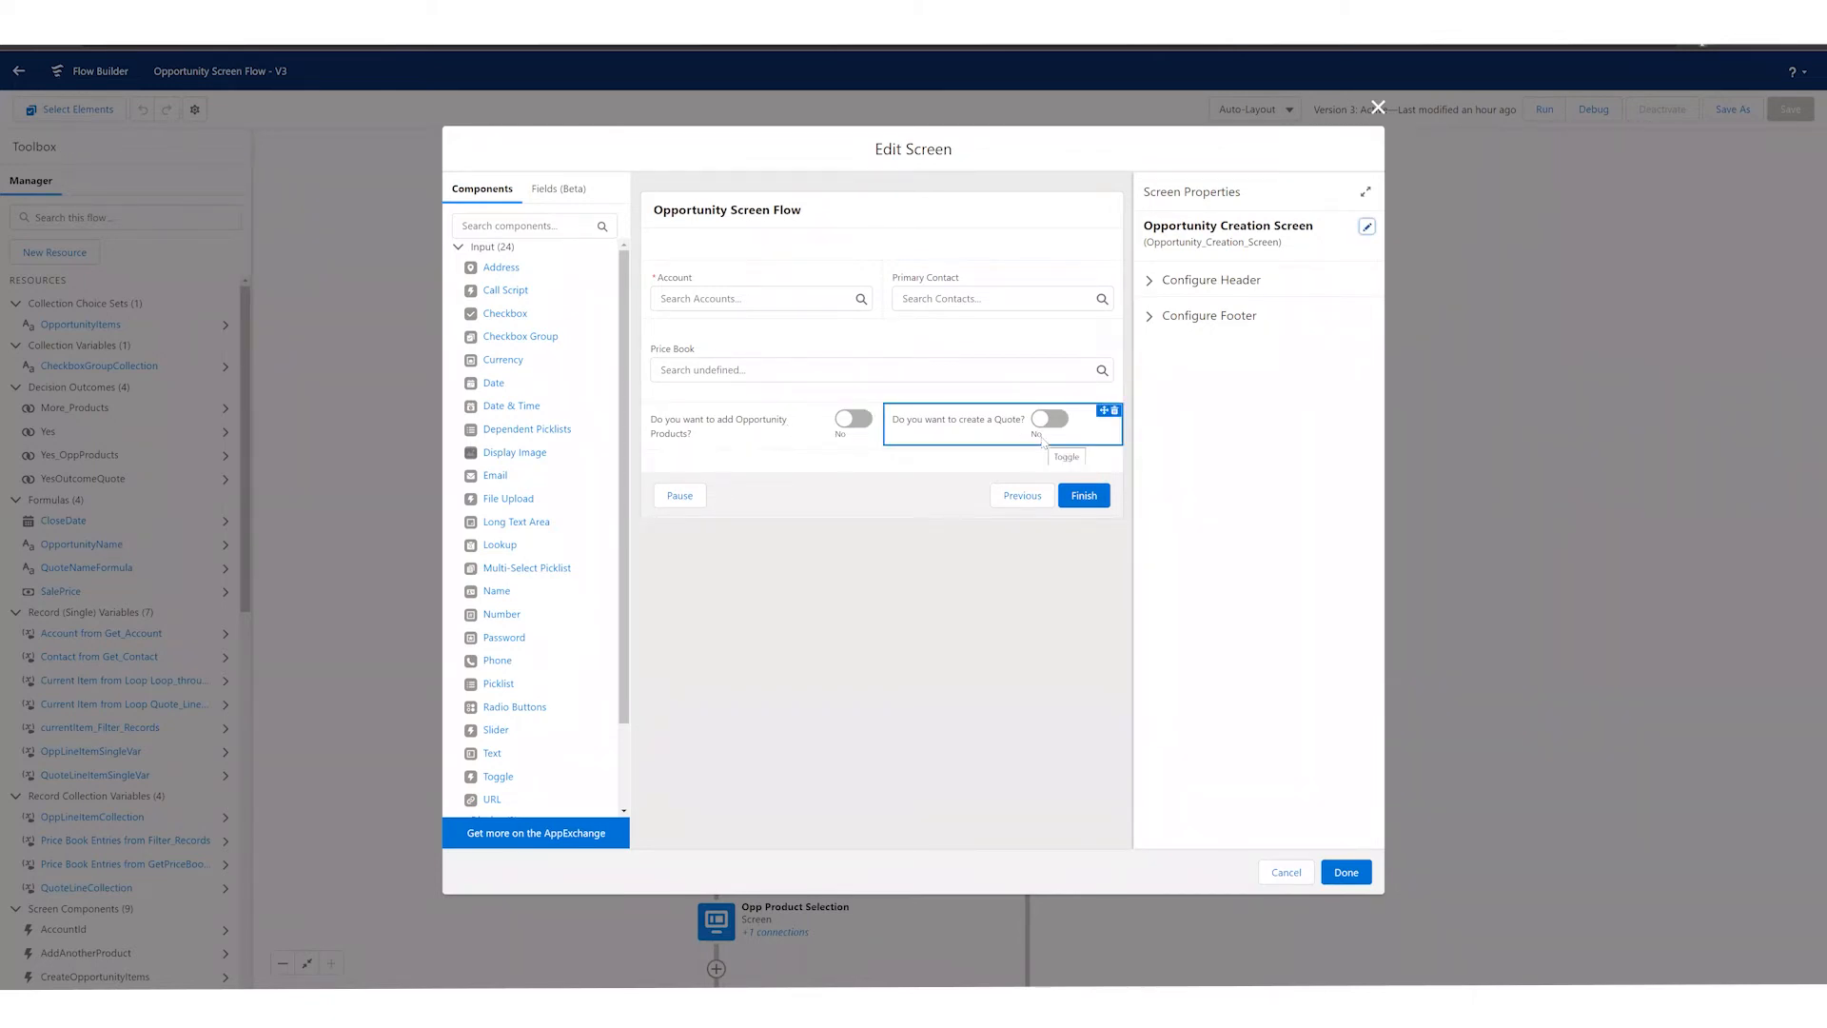
{"action": "left_click", "coordinate": [1306, 879]}
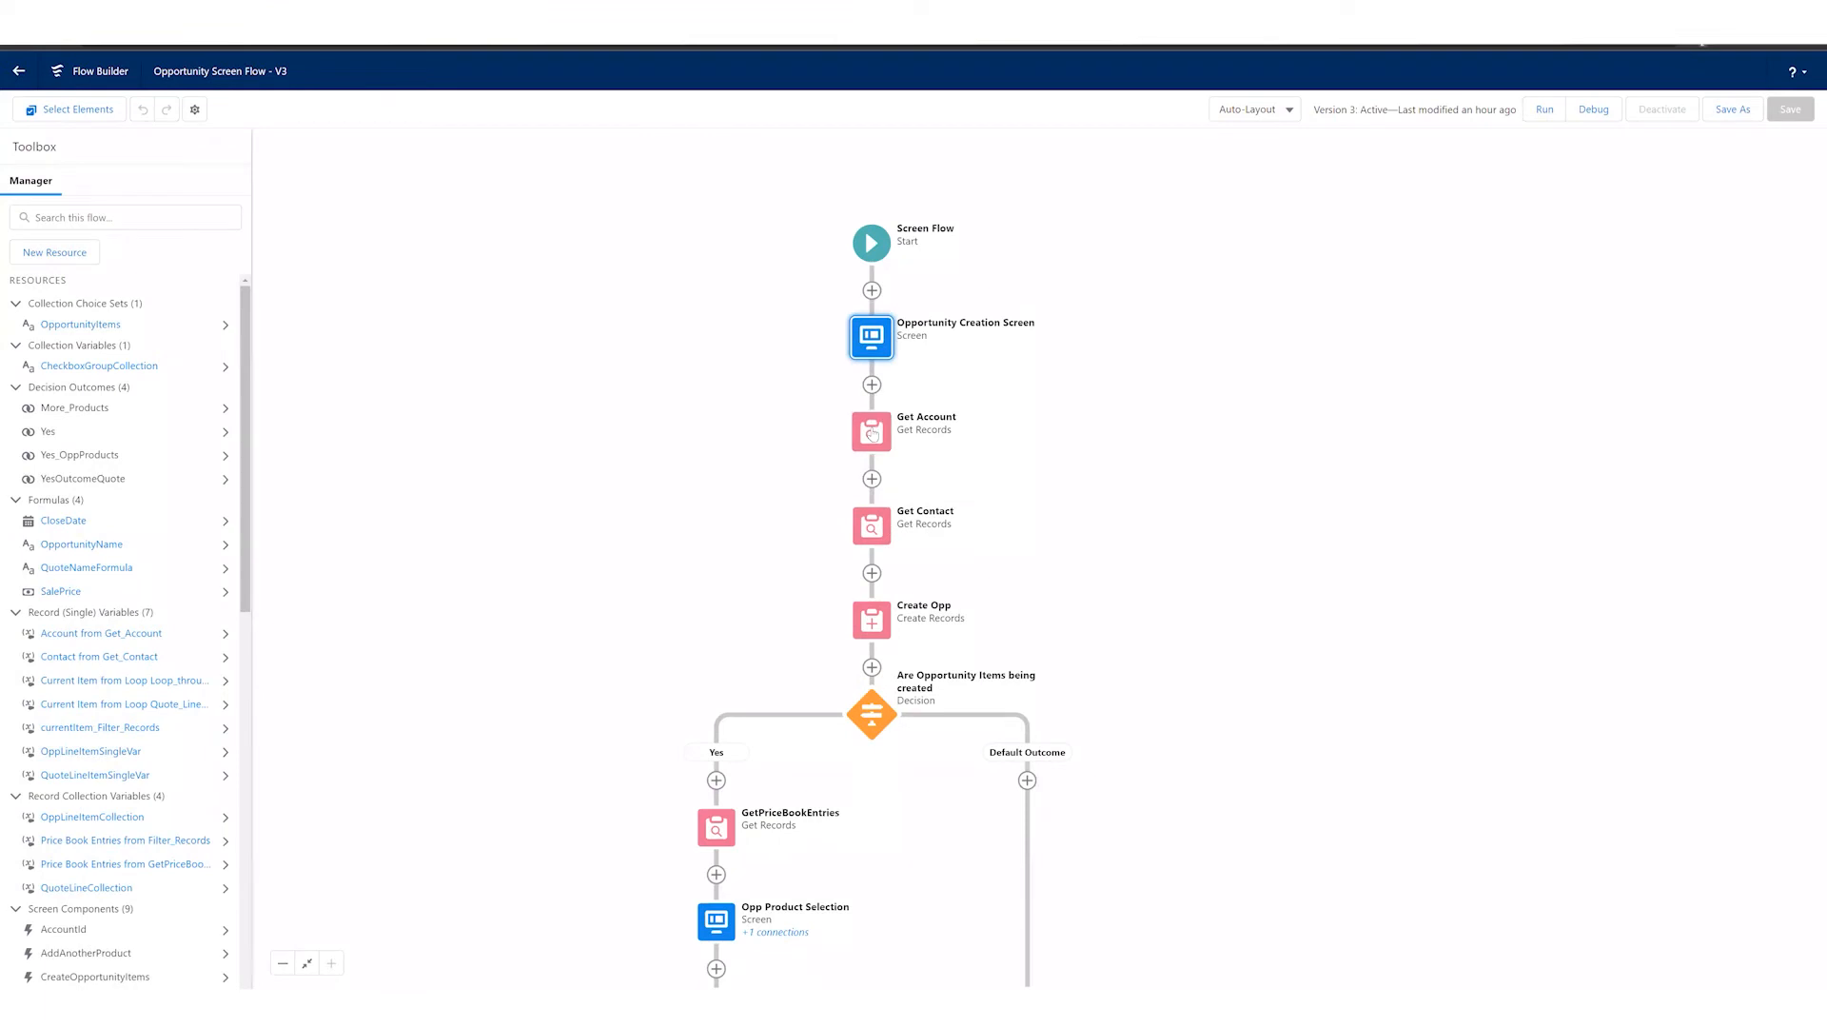
Step: Open the Get Account element and try the manual record storage options, ending with advanced variable assignment in separate variables
{"action": "left_click", "coordinate": [872, 434]}
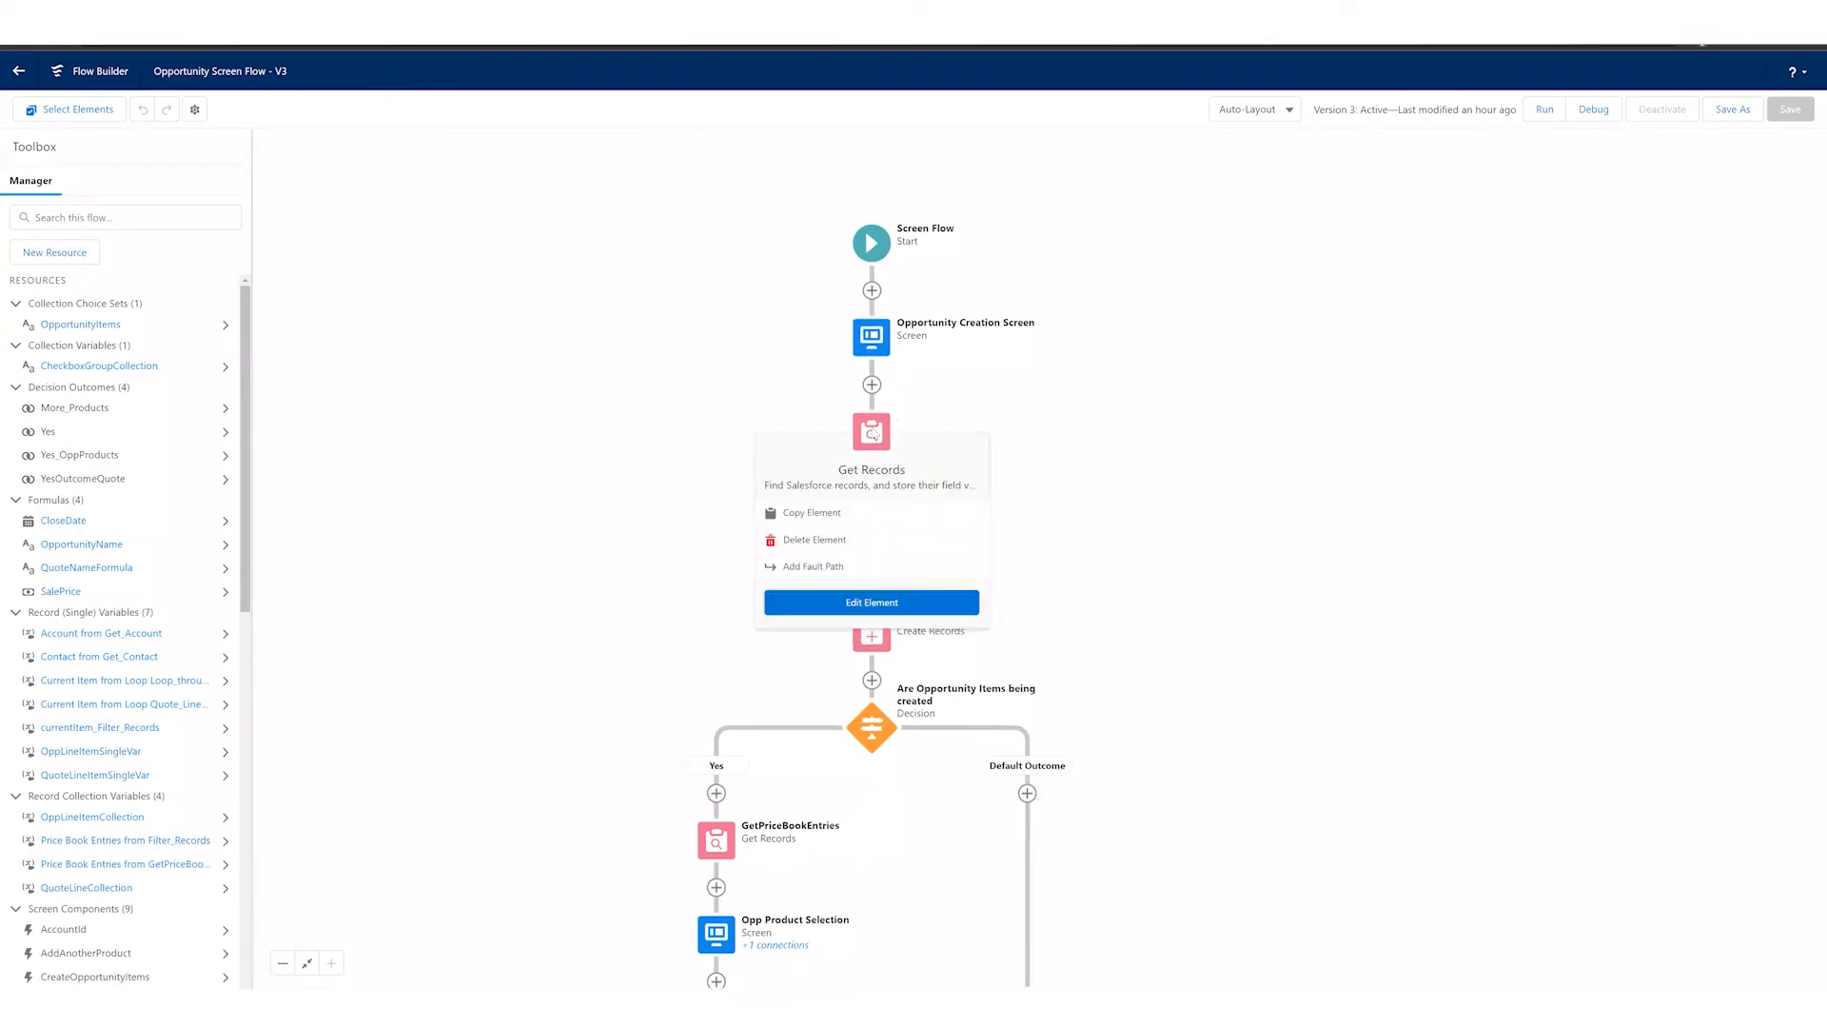
{"action": "double_click", "coordinate": [844, 444]}
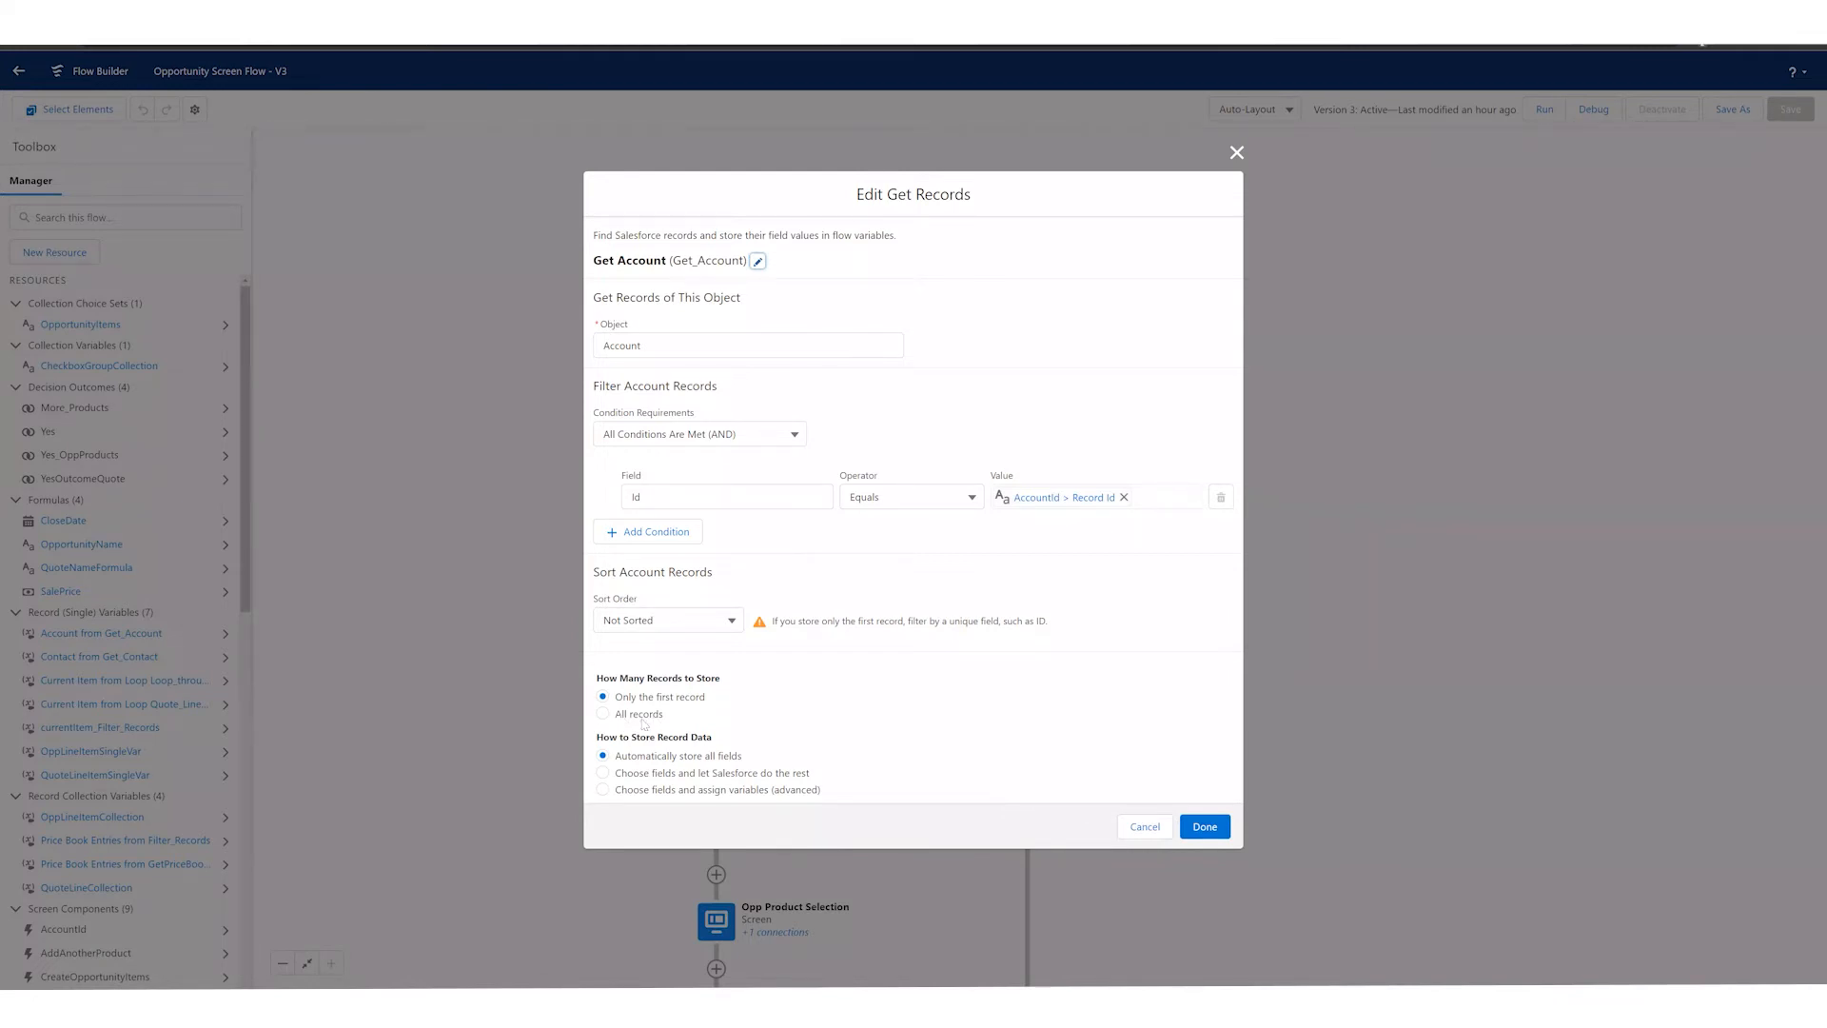
{"action": "left_click", "coordinate": [649, 774]}
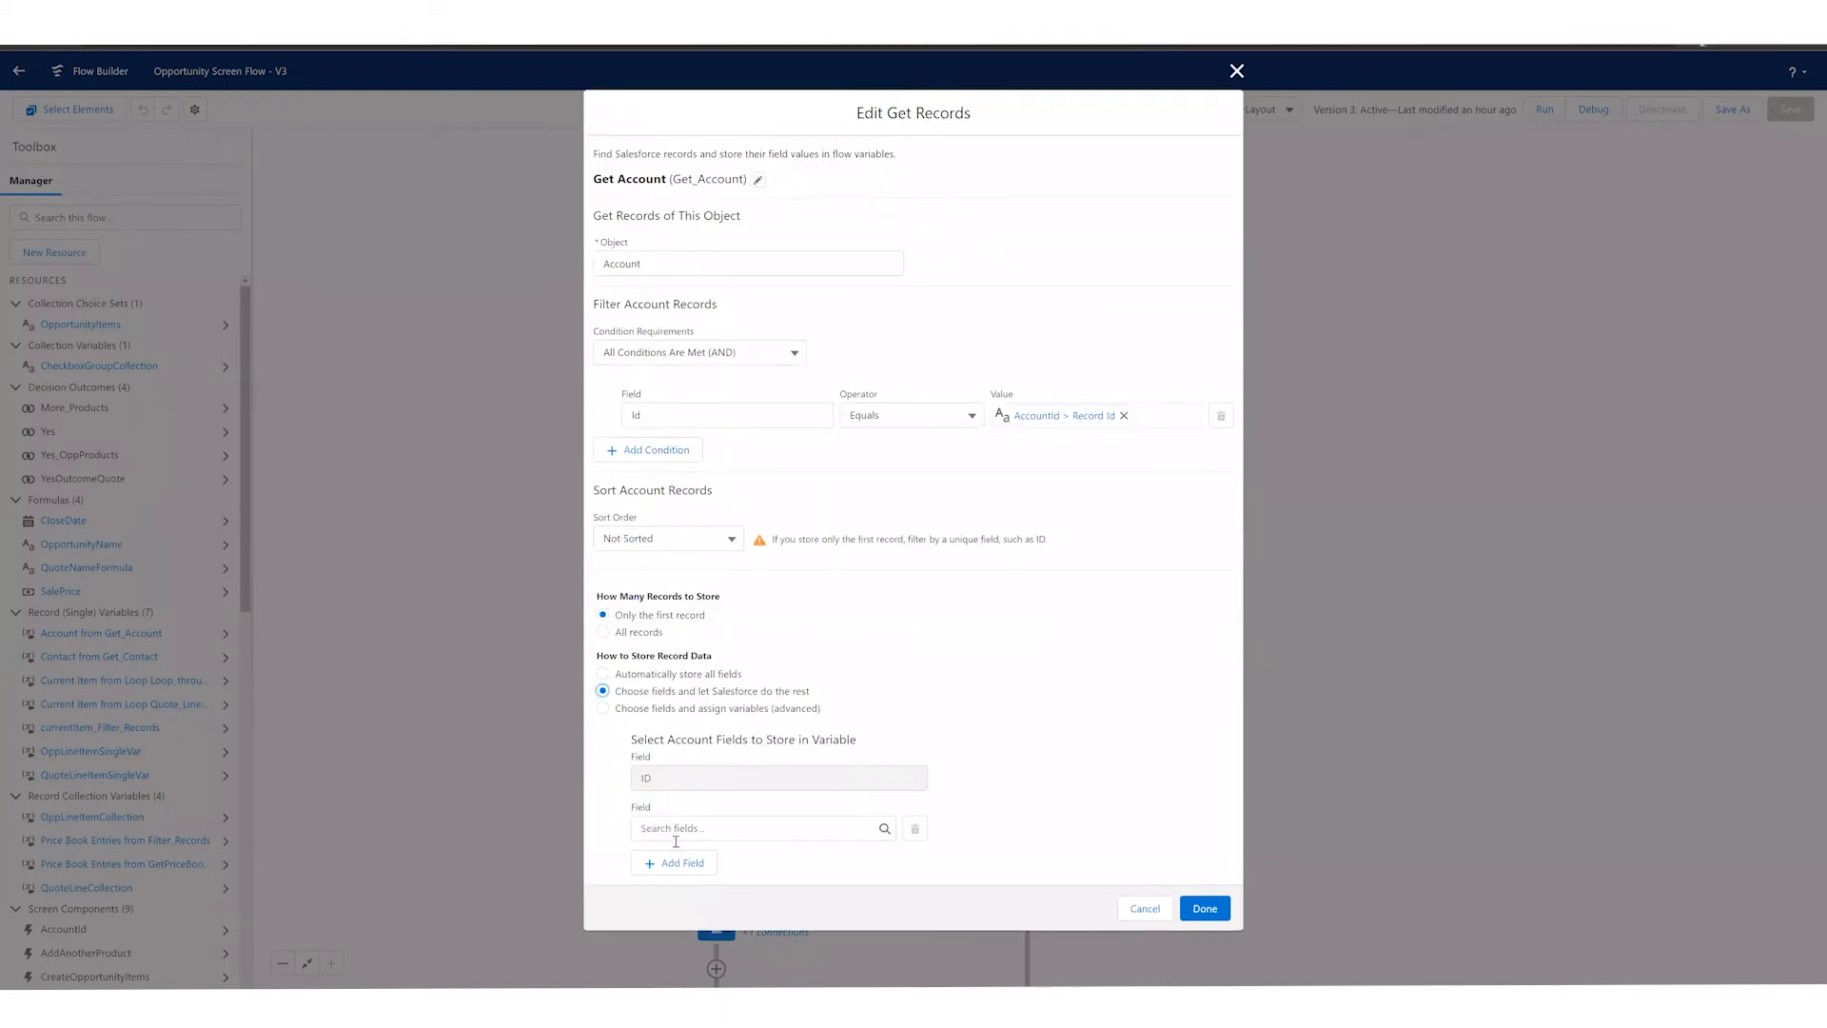
{"action": "left_click", "coordinate": [603, 708]}
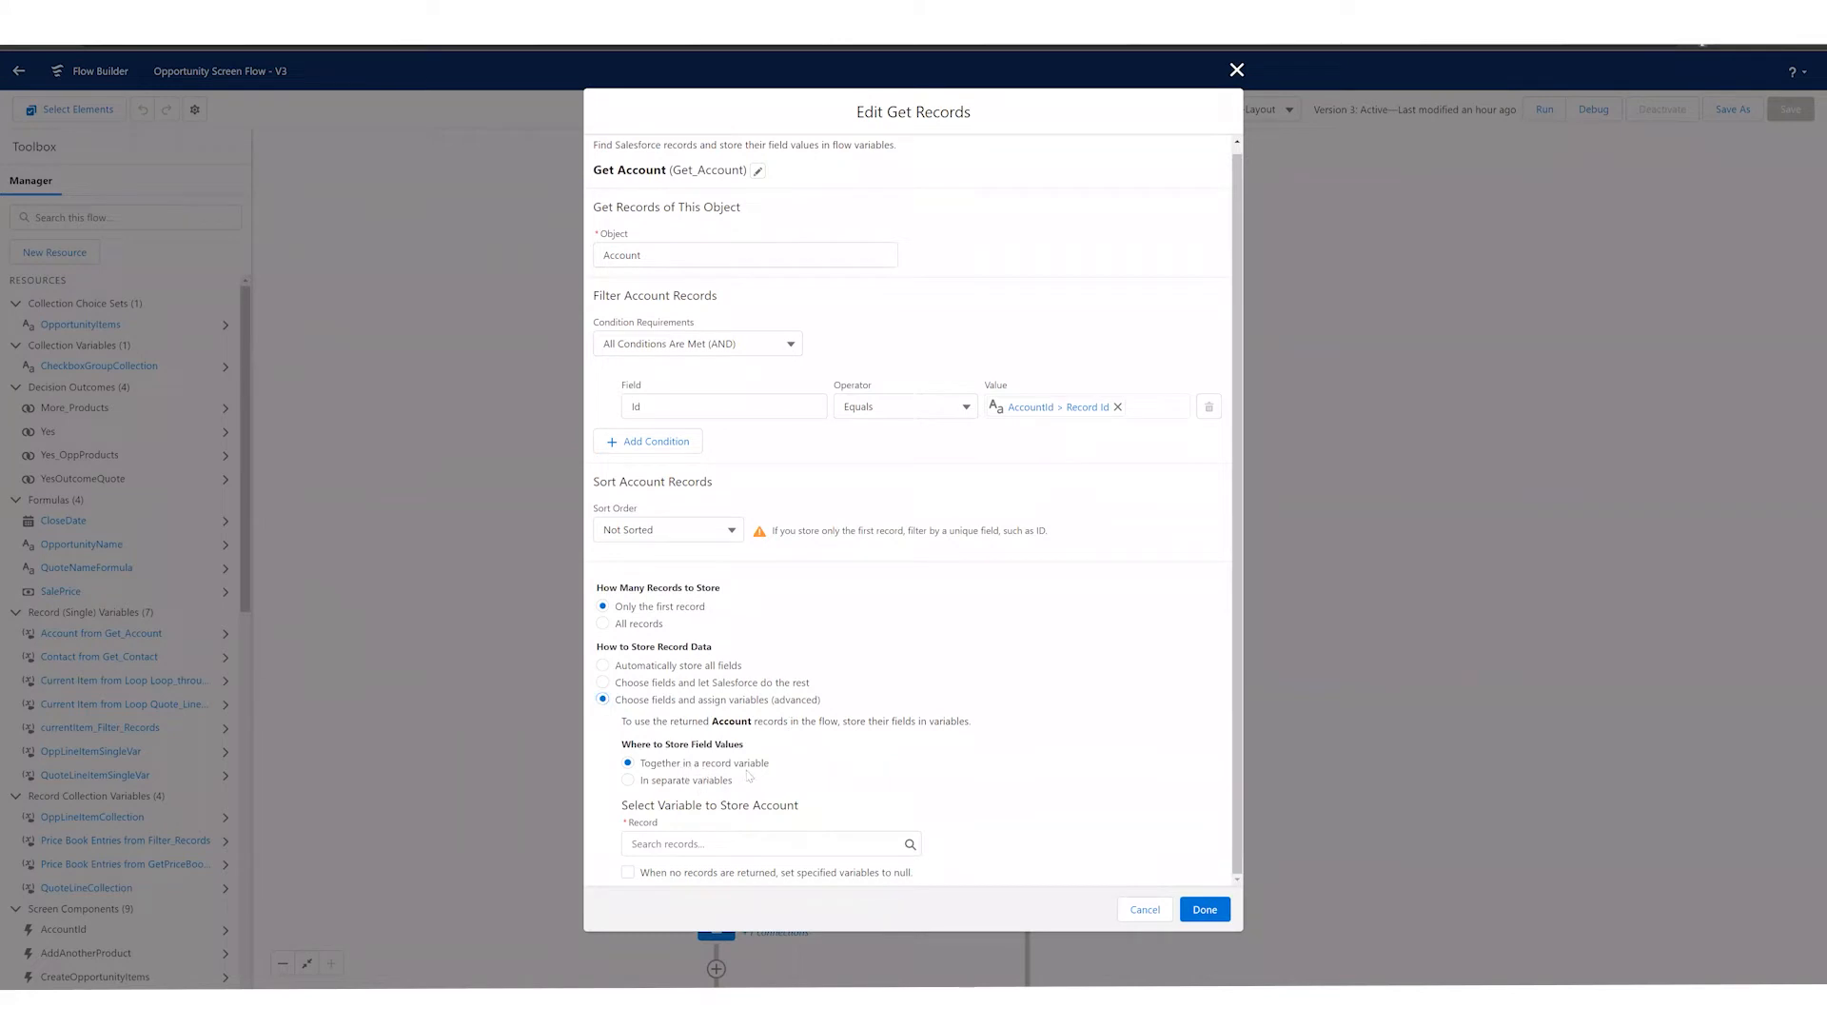
{"action": "left_click", "coordinate": [685, 779]}
{"action": "scroll", "coordinate": [795, 817], "scroll_direction": "down", "scroll_amount": 1}
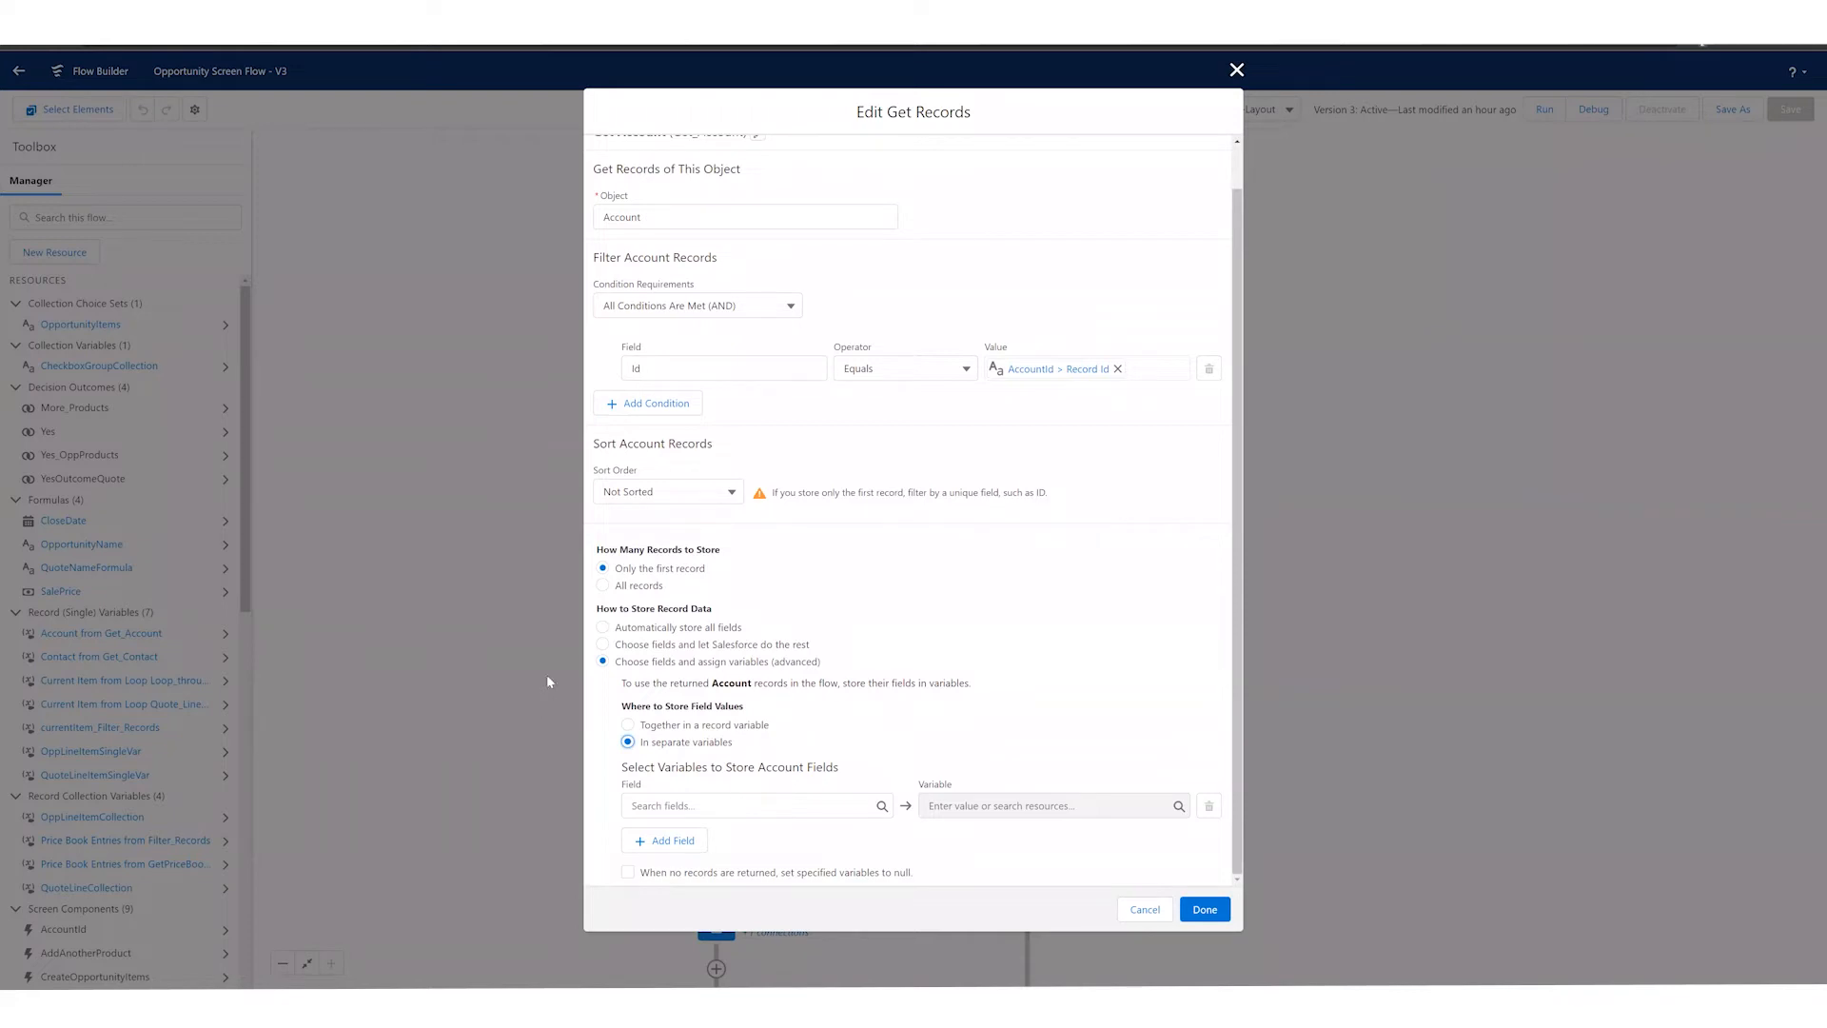
Step: Set Get Account back to automatically store all fields, delete the manual variable assignments, and apply the element
{"action": "left_click", "coordinate": [605, 629]}
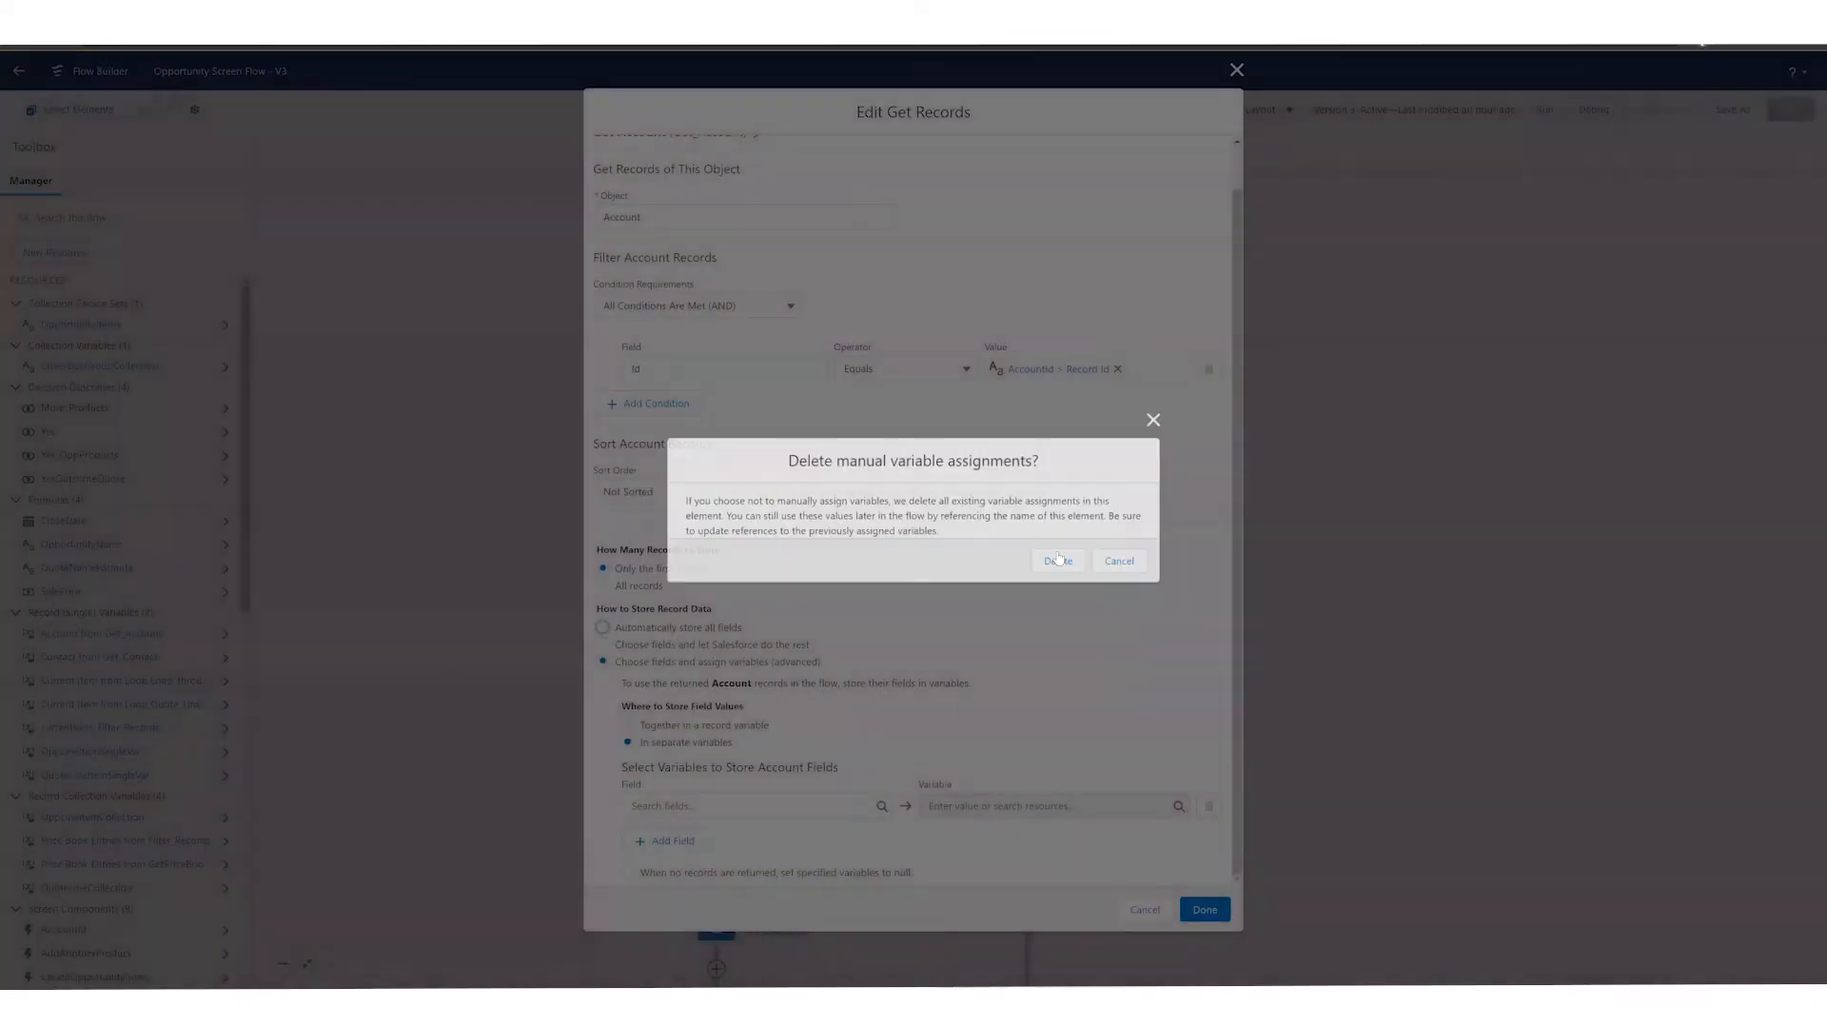
{"action": "key", "text": "Return"}
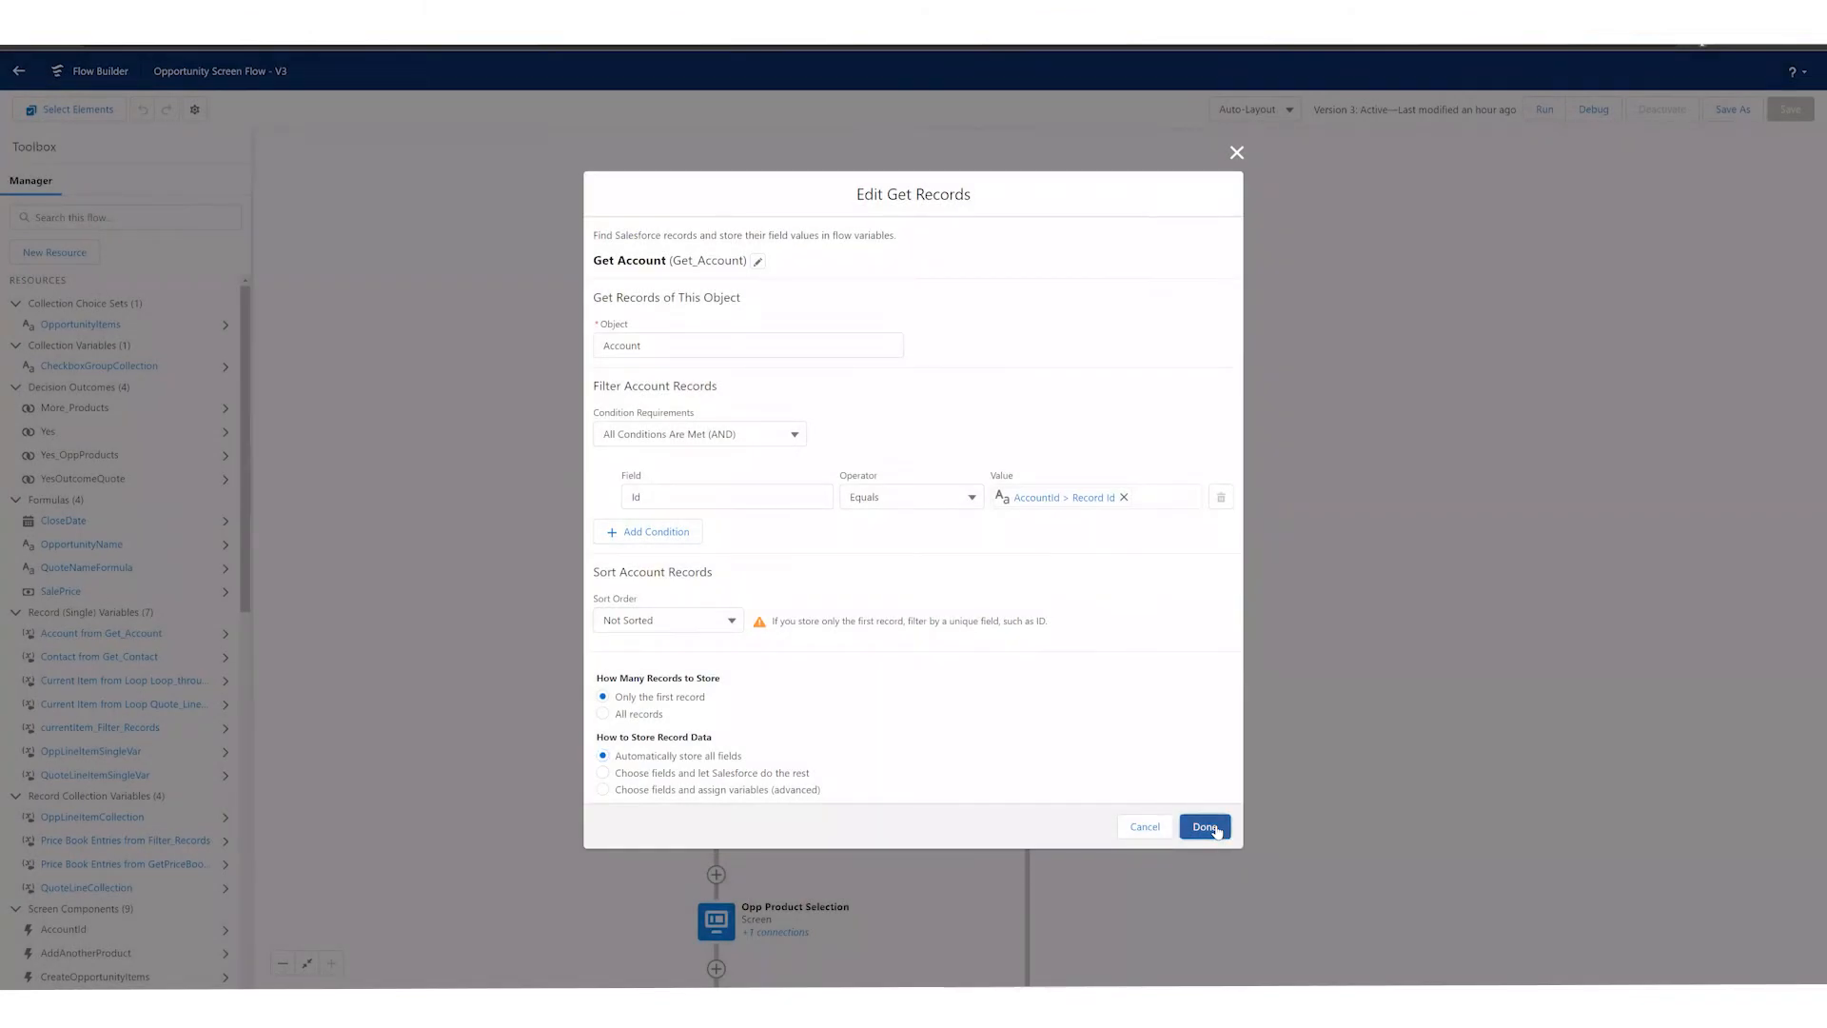
{"action": "left_click", "coordinate": [1204, 827]}
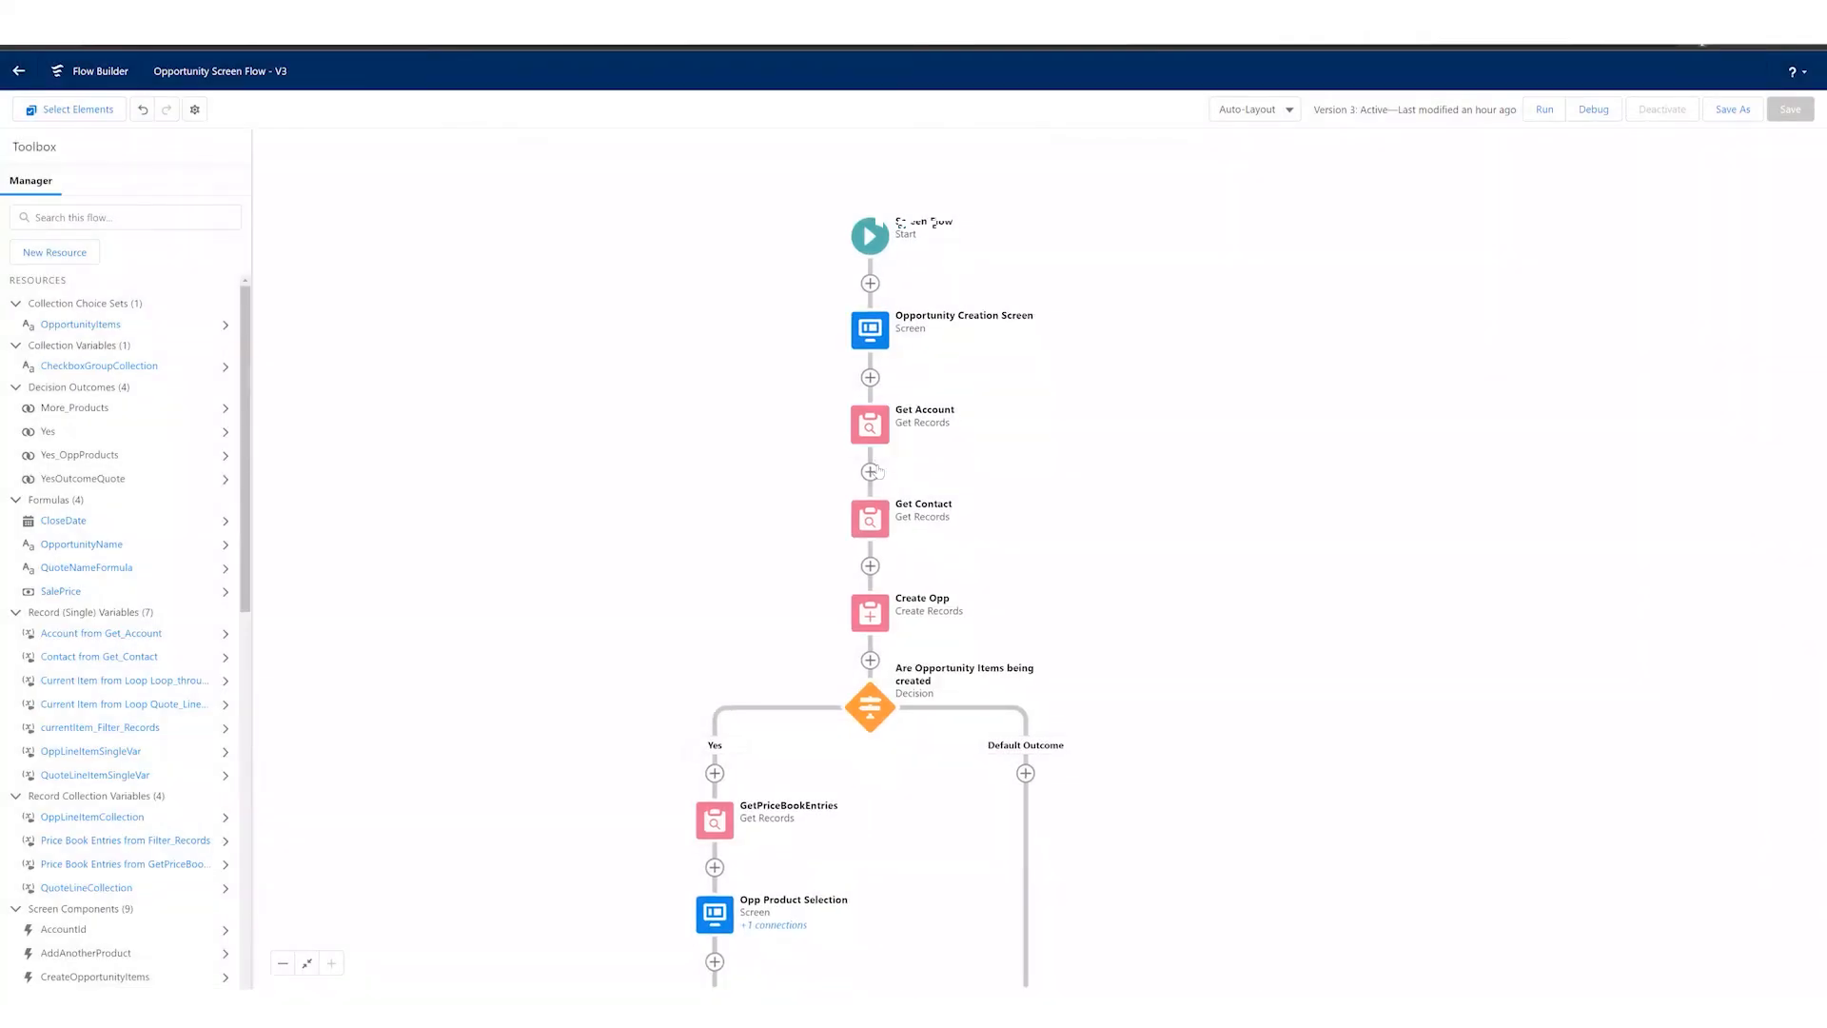
Step: Open the Get Contact element, review its filter condition and record storage settings, and close it
{"action": "left_click", "coordinate": [874, 469]}
{"action": "left_click", "coordinate": [844, 636]}
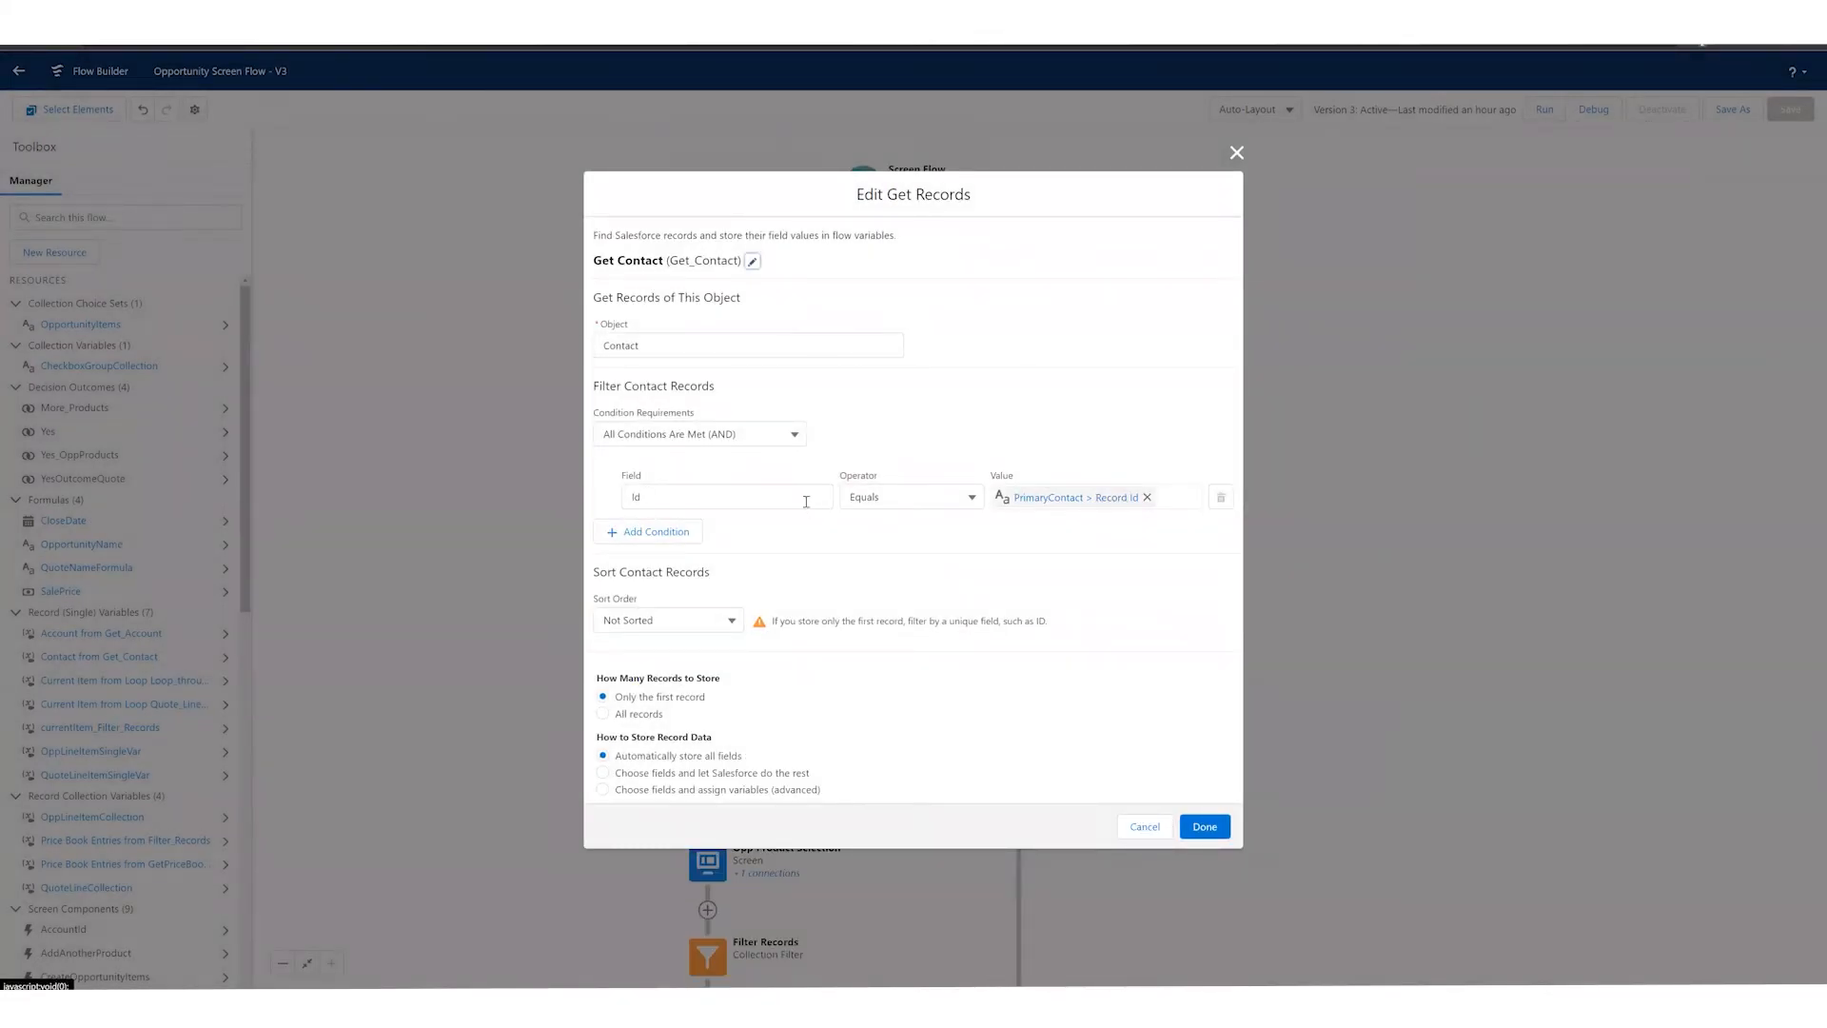
{"action": "left_click", "coordinate": [1202, 828]}
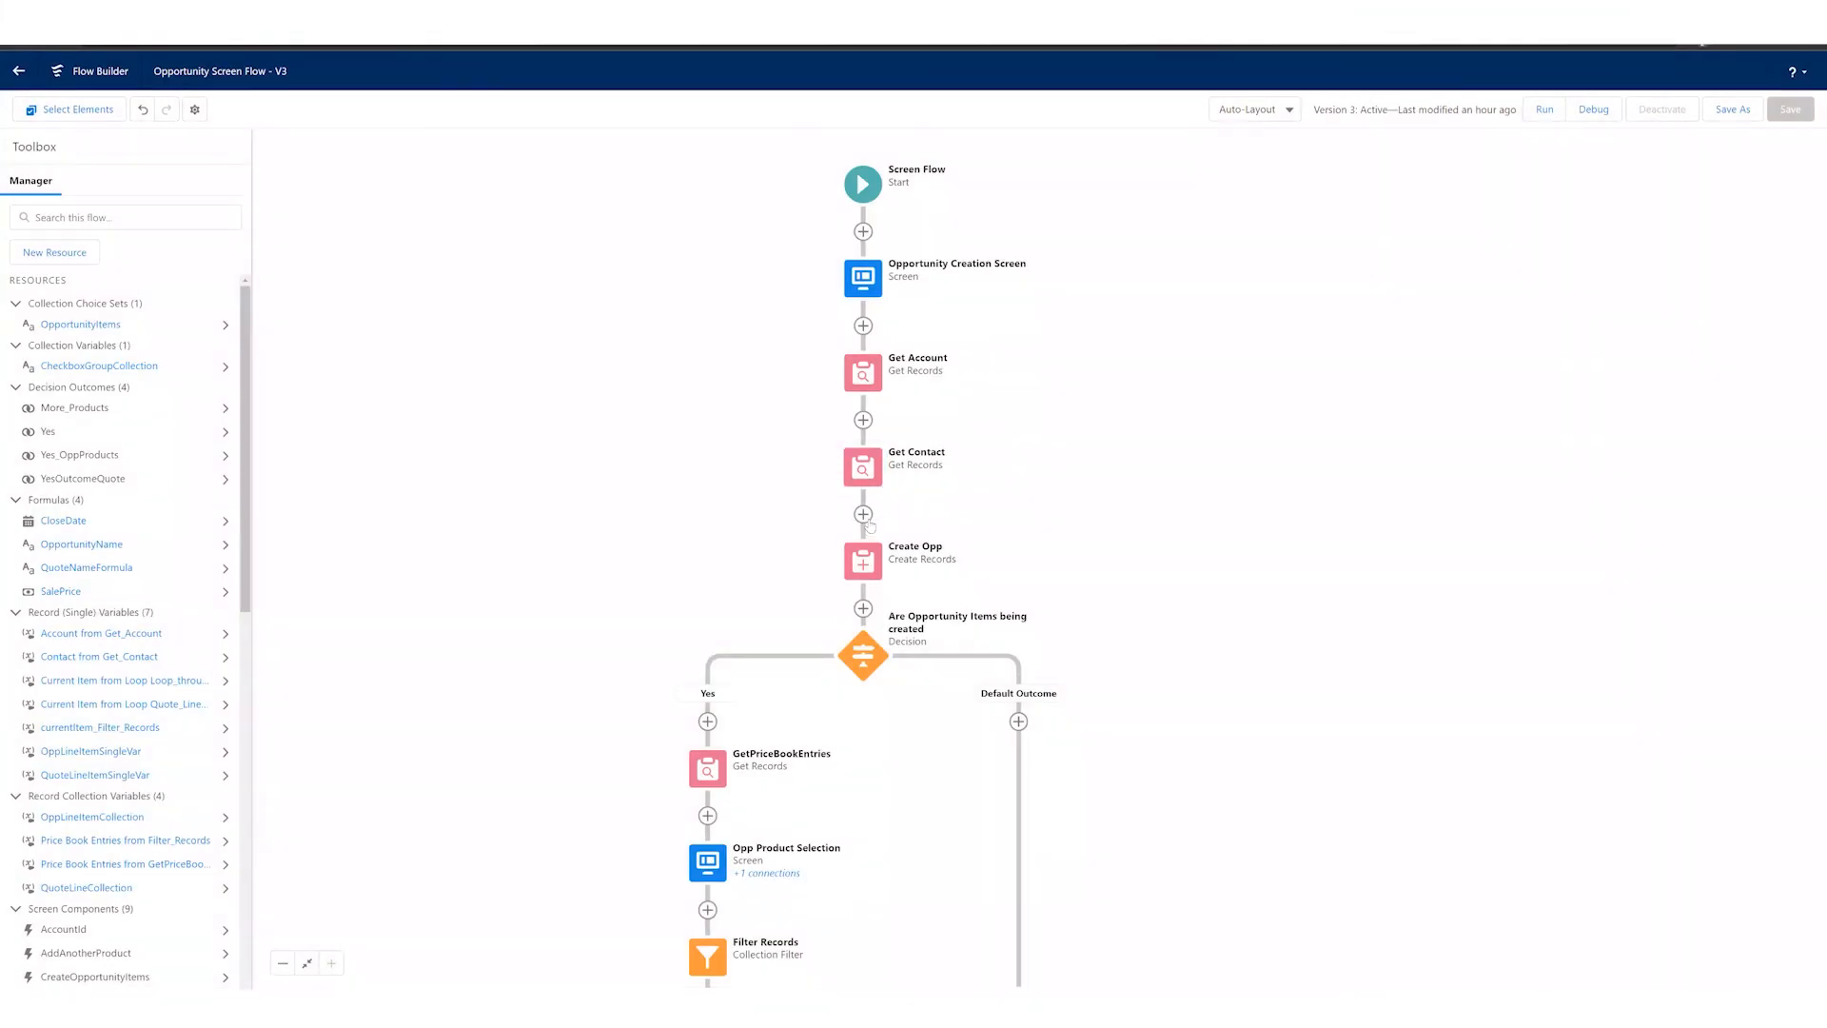
Step: Open the Create Opp element, examine its object and opportunity field values, and close it without changes
{"action": "scroll", "coordinate": [871, 527], "scroll_direction": "down", "scroll_amount": 1}
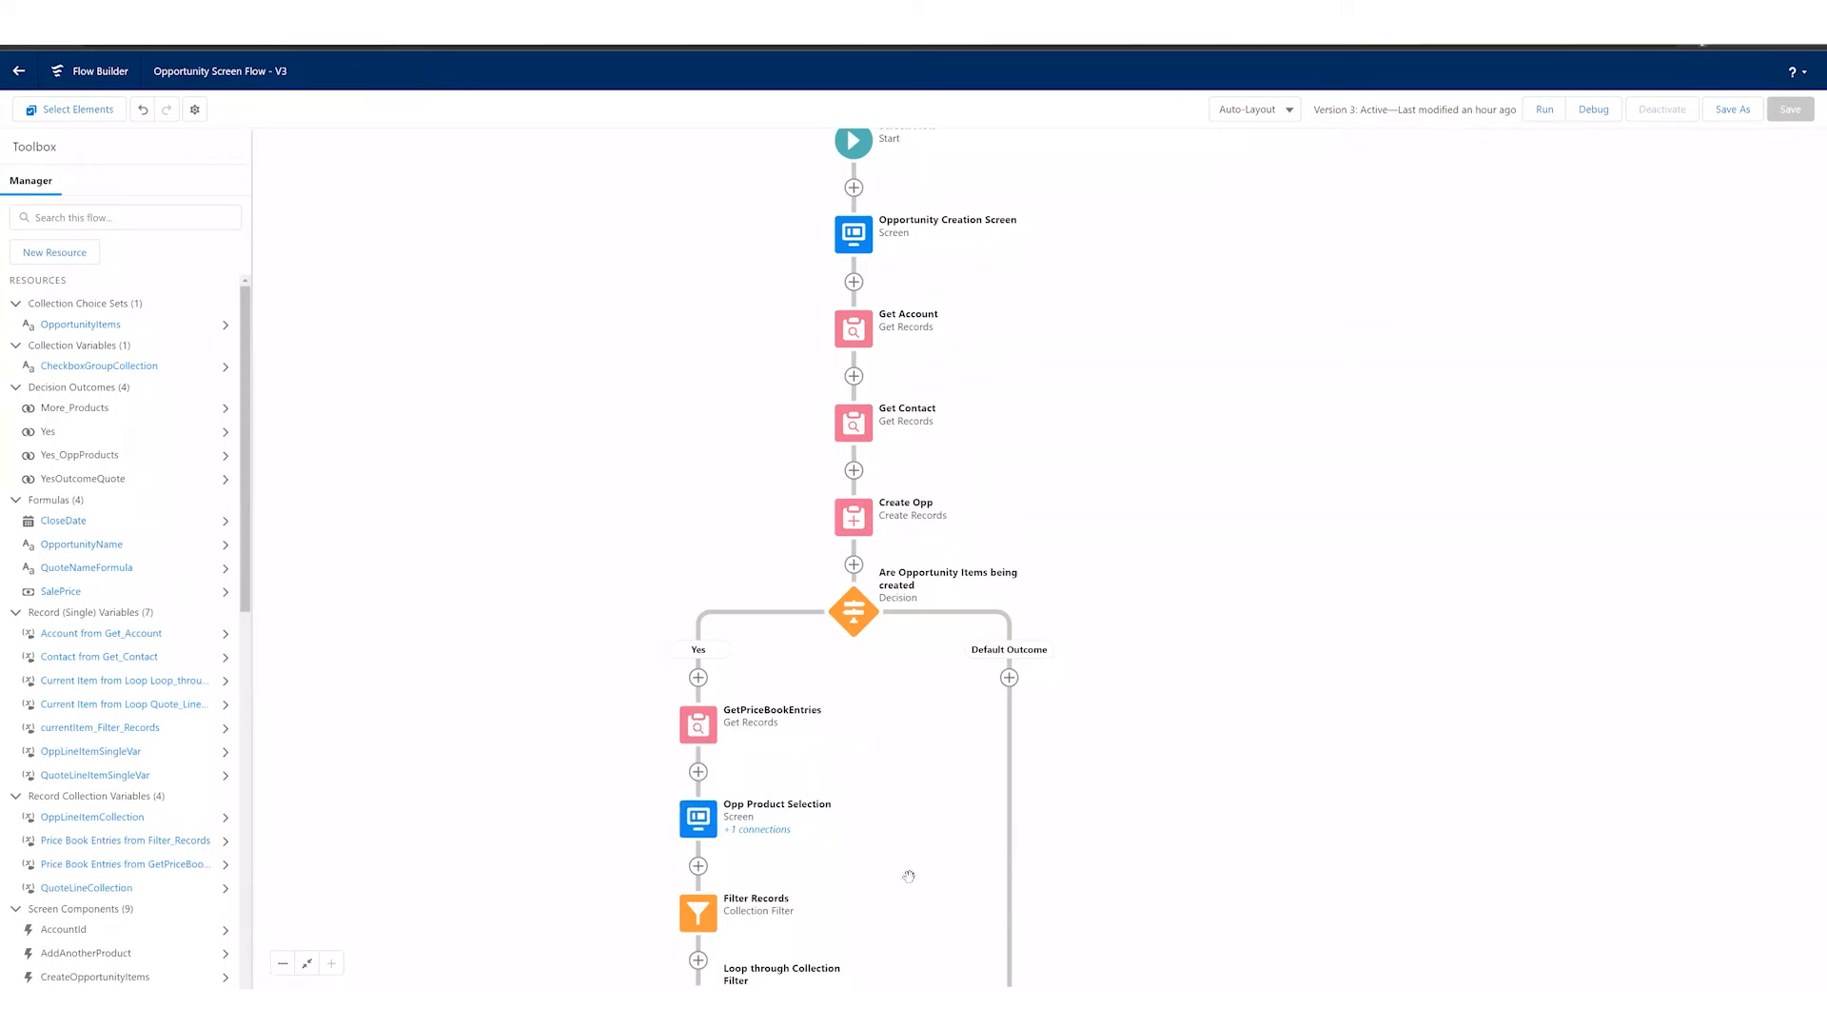
{"action": "left_click", "coordinate": [847, 520]}
{"action": "left_click", "coordinate": [845, 522]}
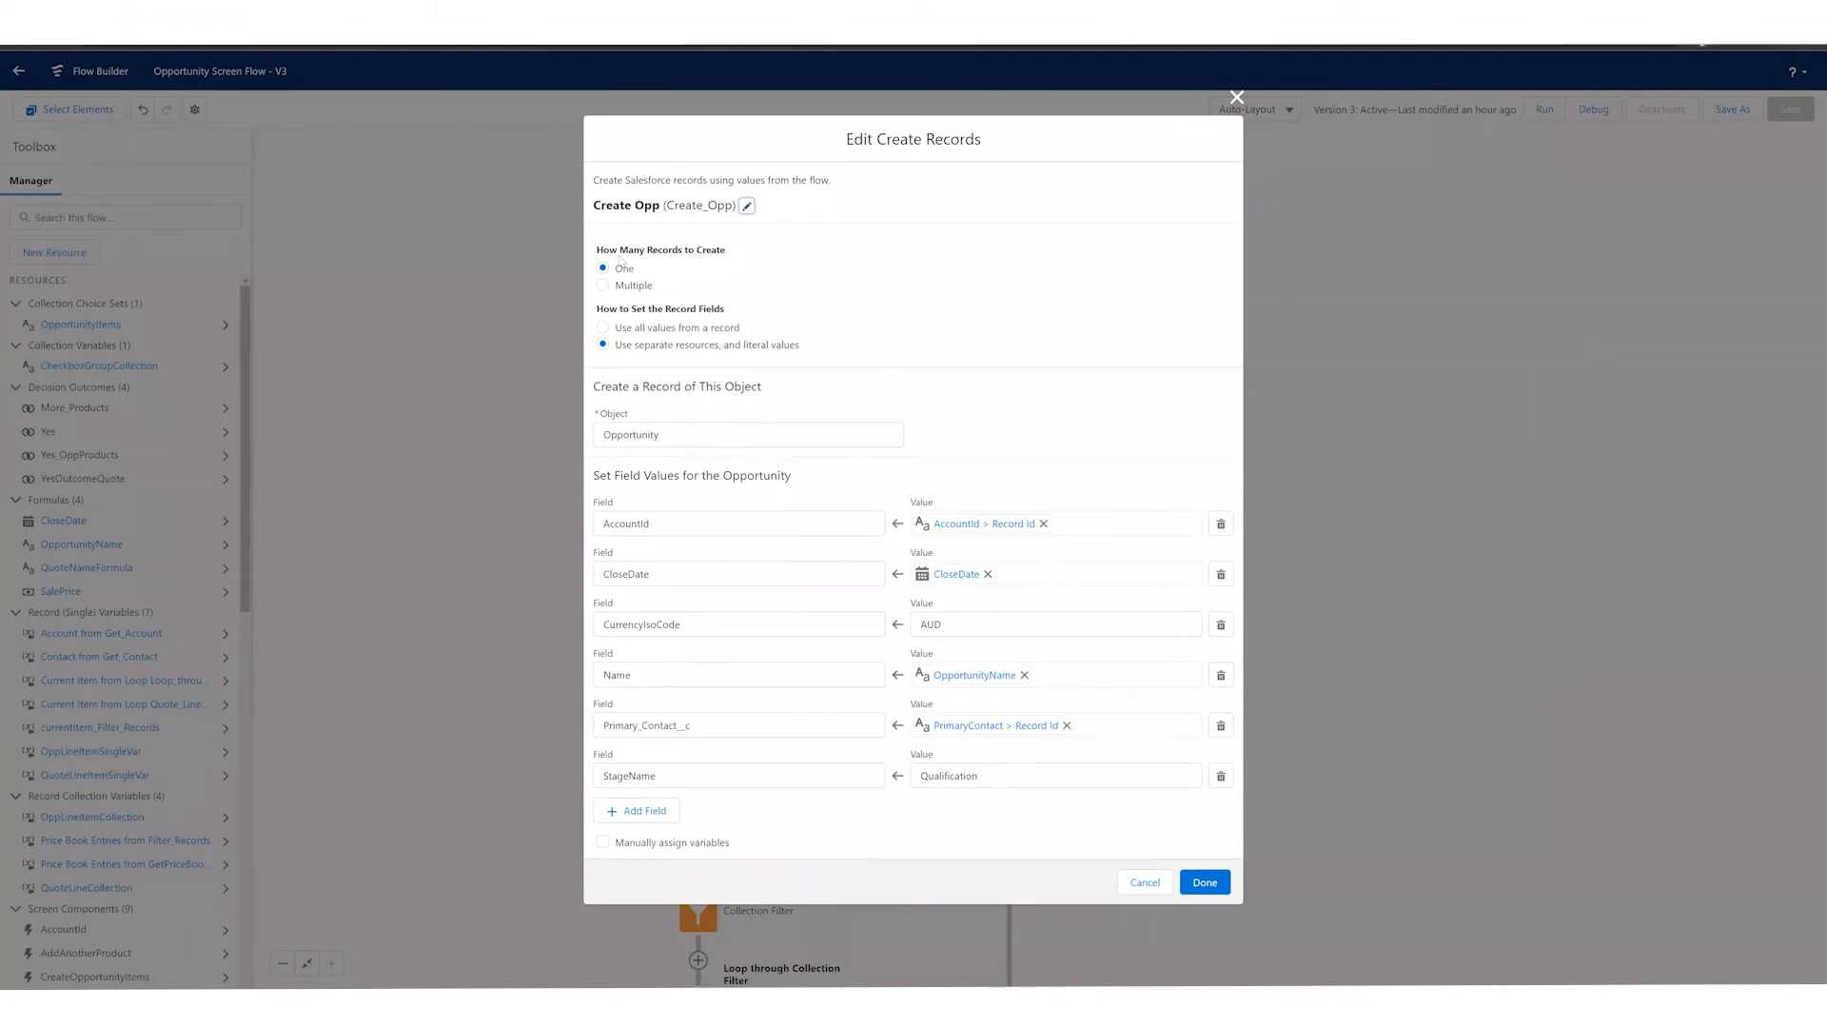
{"action": "left_click", "coordinate": [1143, 883]}
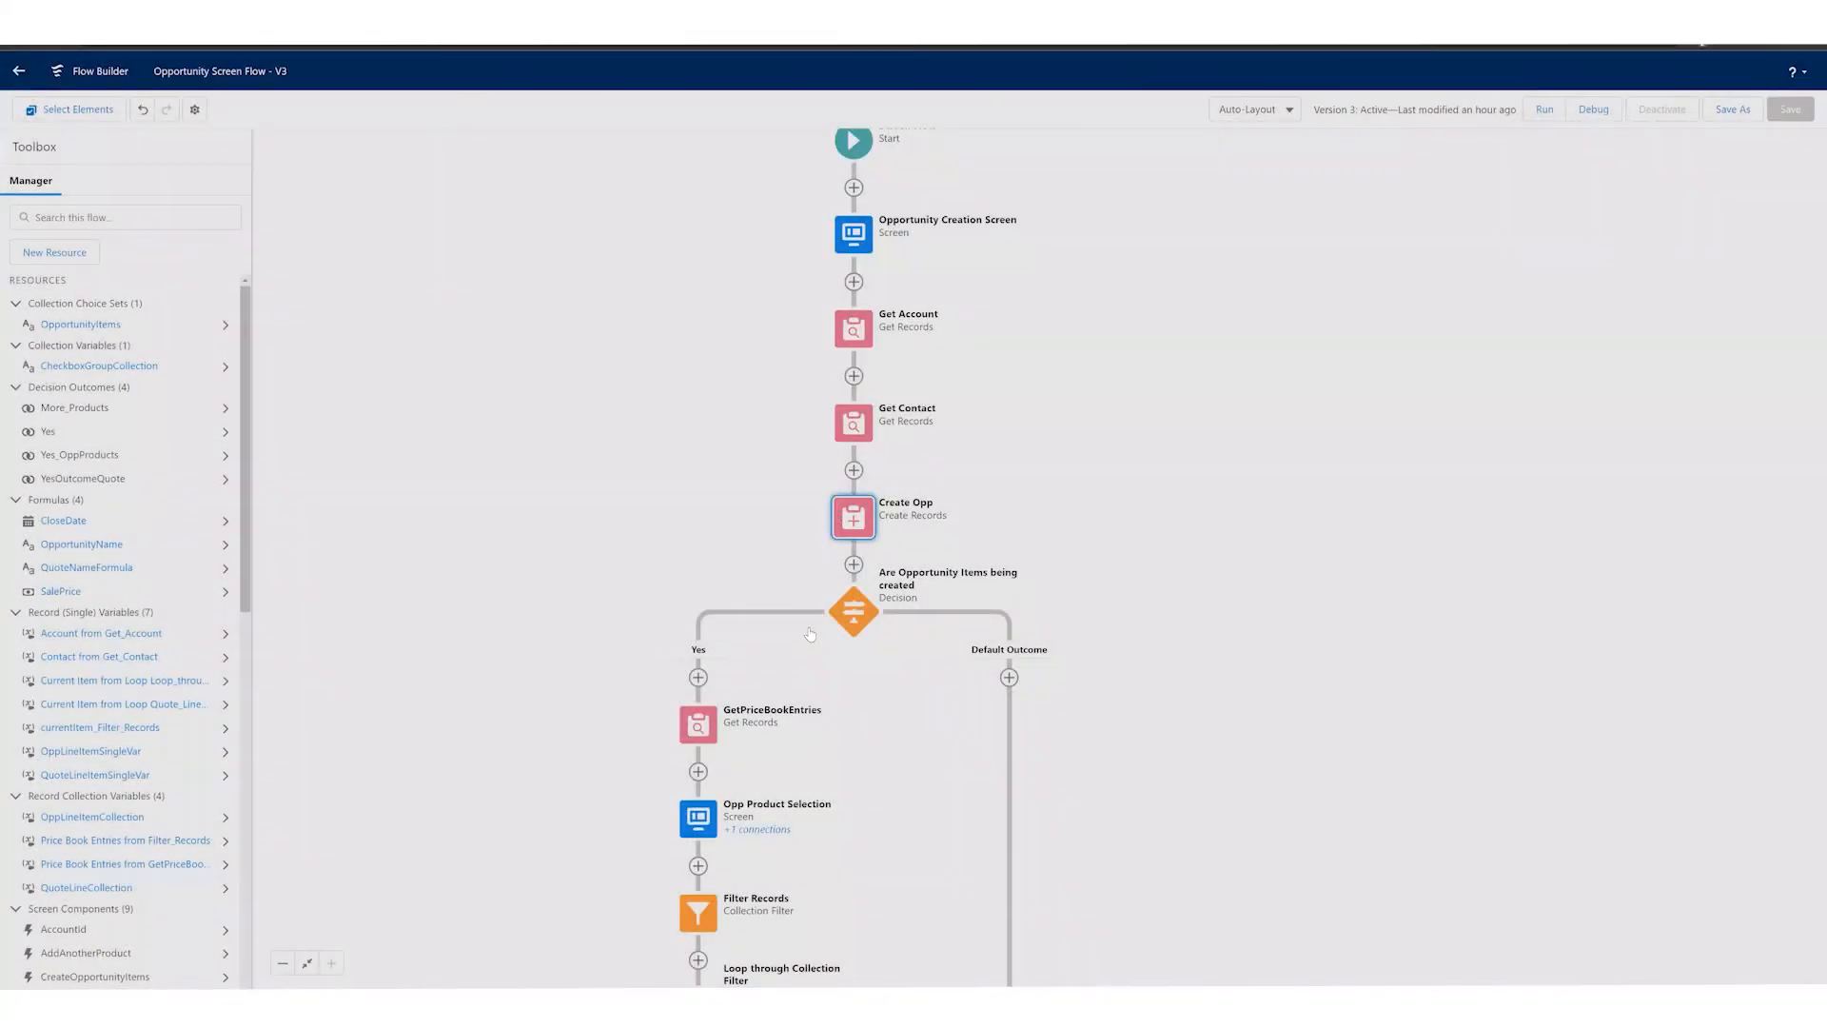
Step: Start a new Create Records element after Get Contact, search for an "opp" record to use as source, and clear the search
{"action": "left_click", "coordinate": [853, 470]}
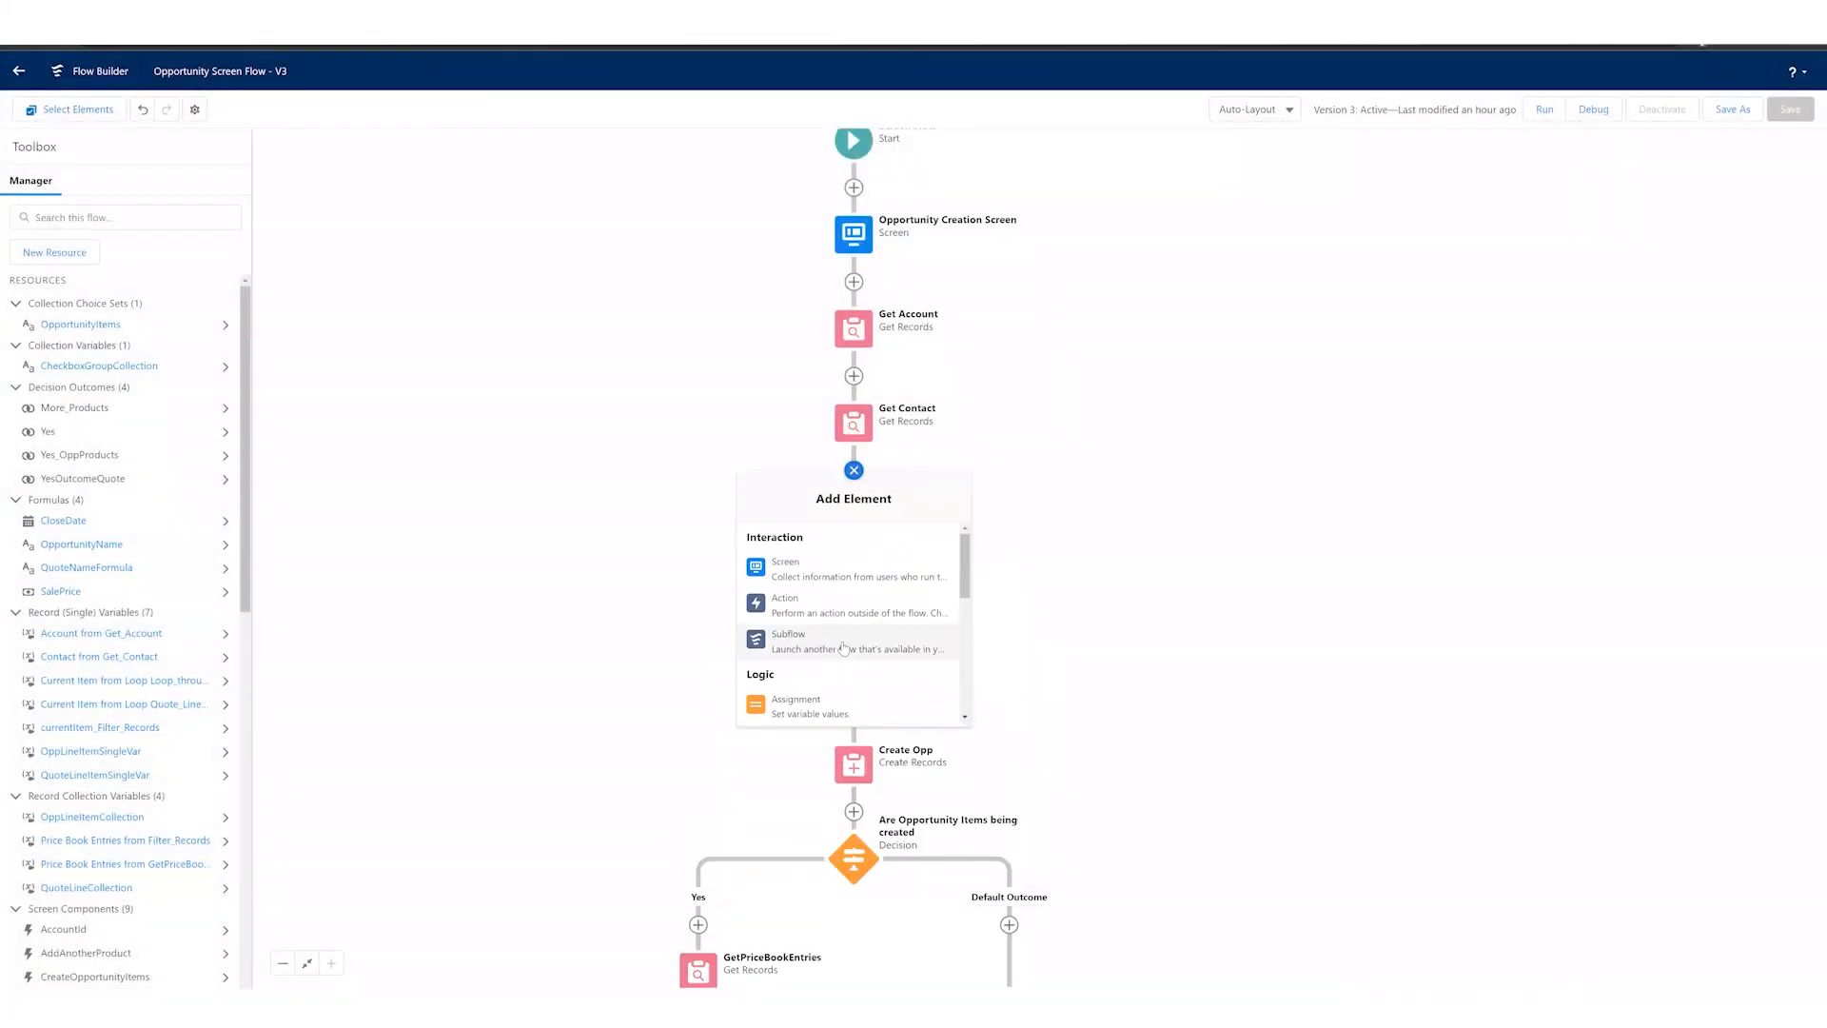
{"action": "scroll", "coordinate": [842, 647], "scroll_direction": "down", "scroll_amount": 3}
{"action": "left_click", "coordinate": [843, 643]}
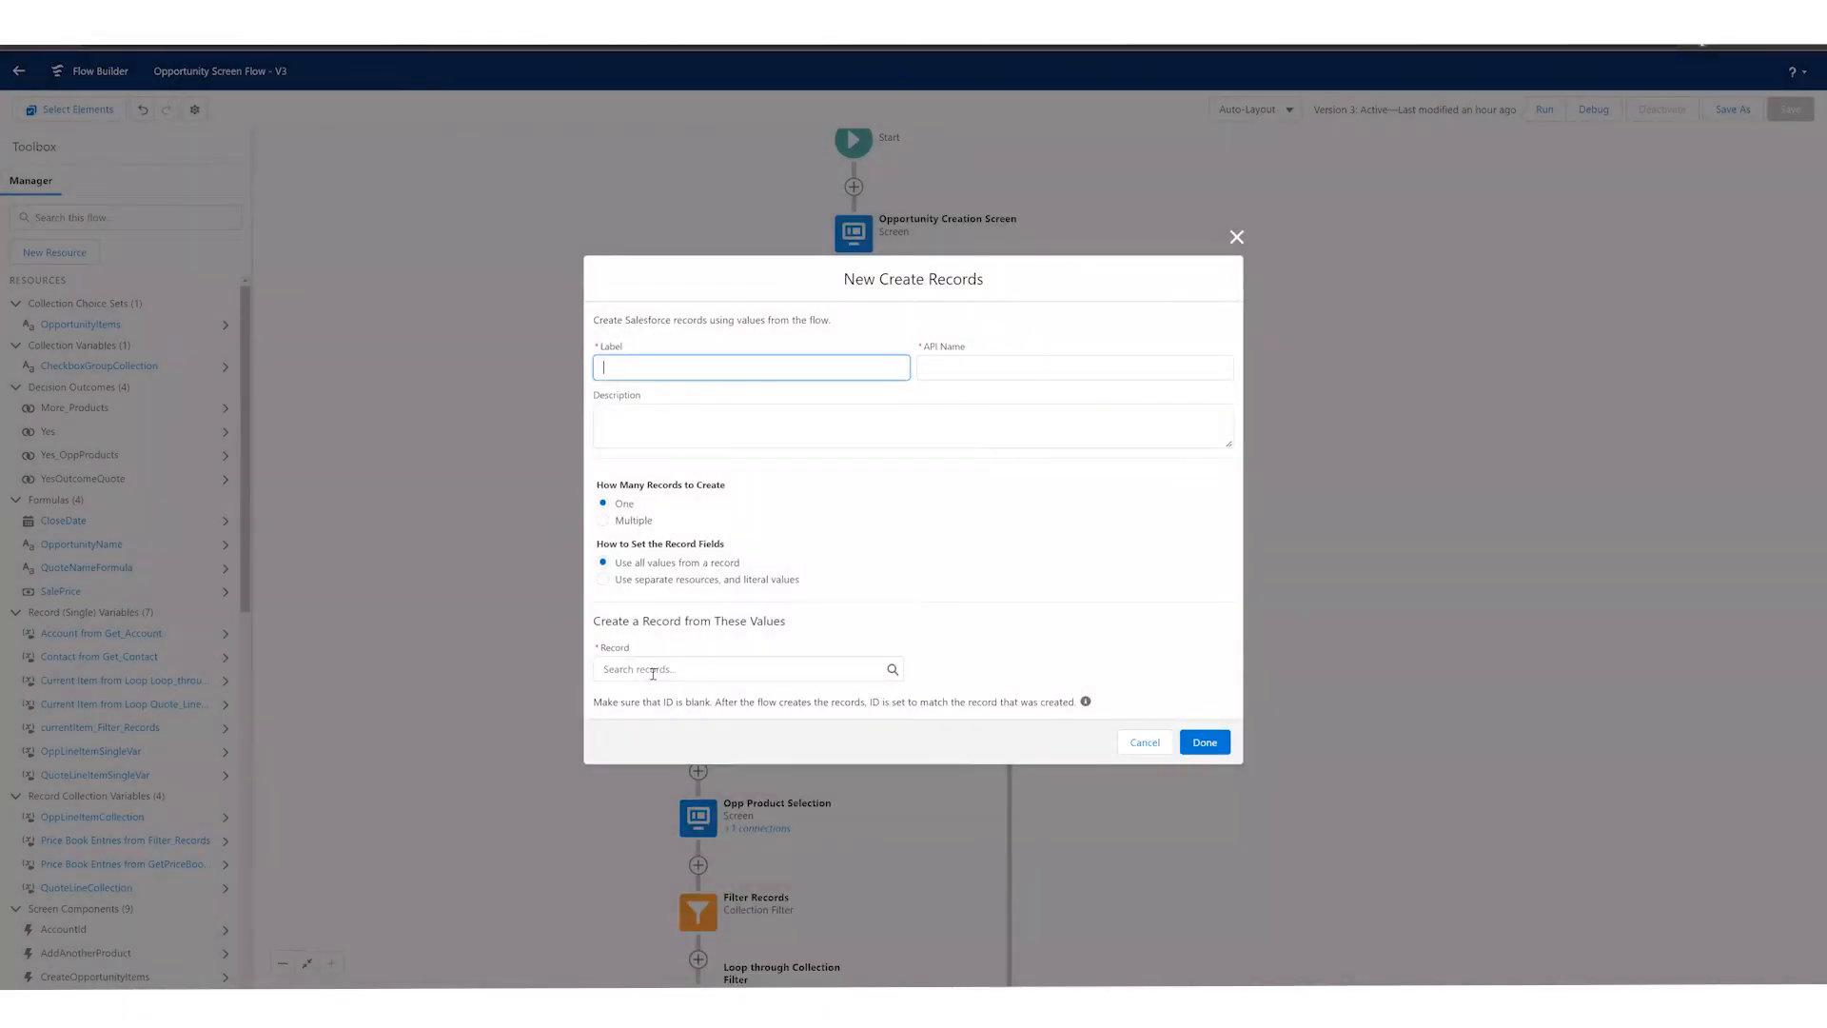
{"action": "left_click", "coordinate": [653, 669]}
{"action": "type", "text": "opp"}
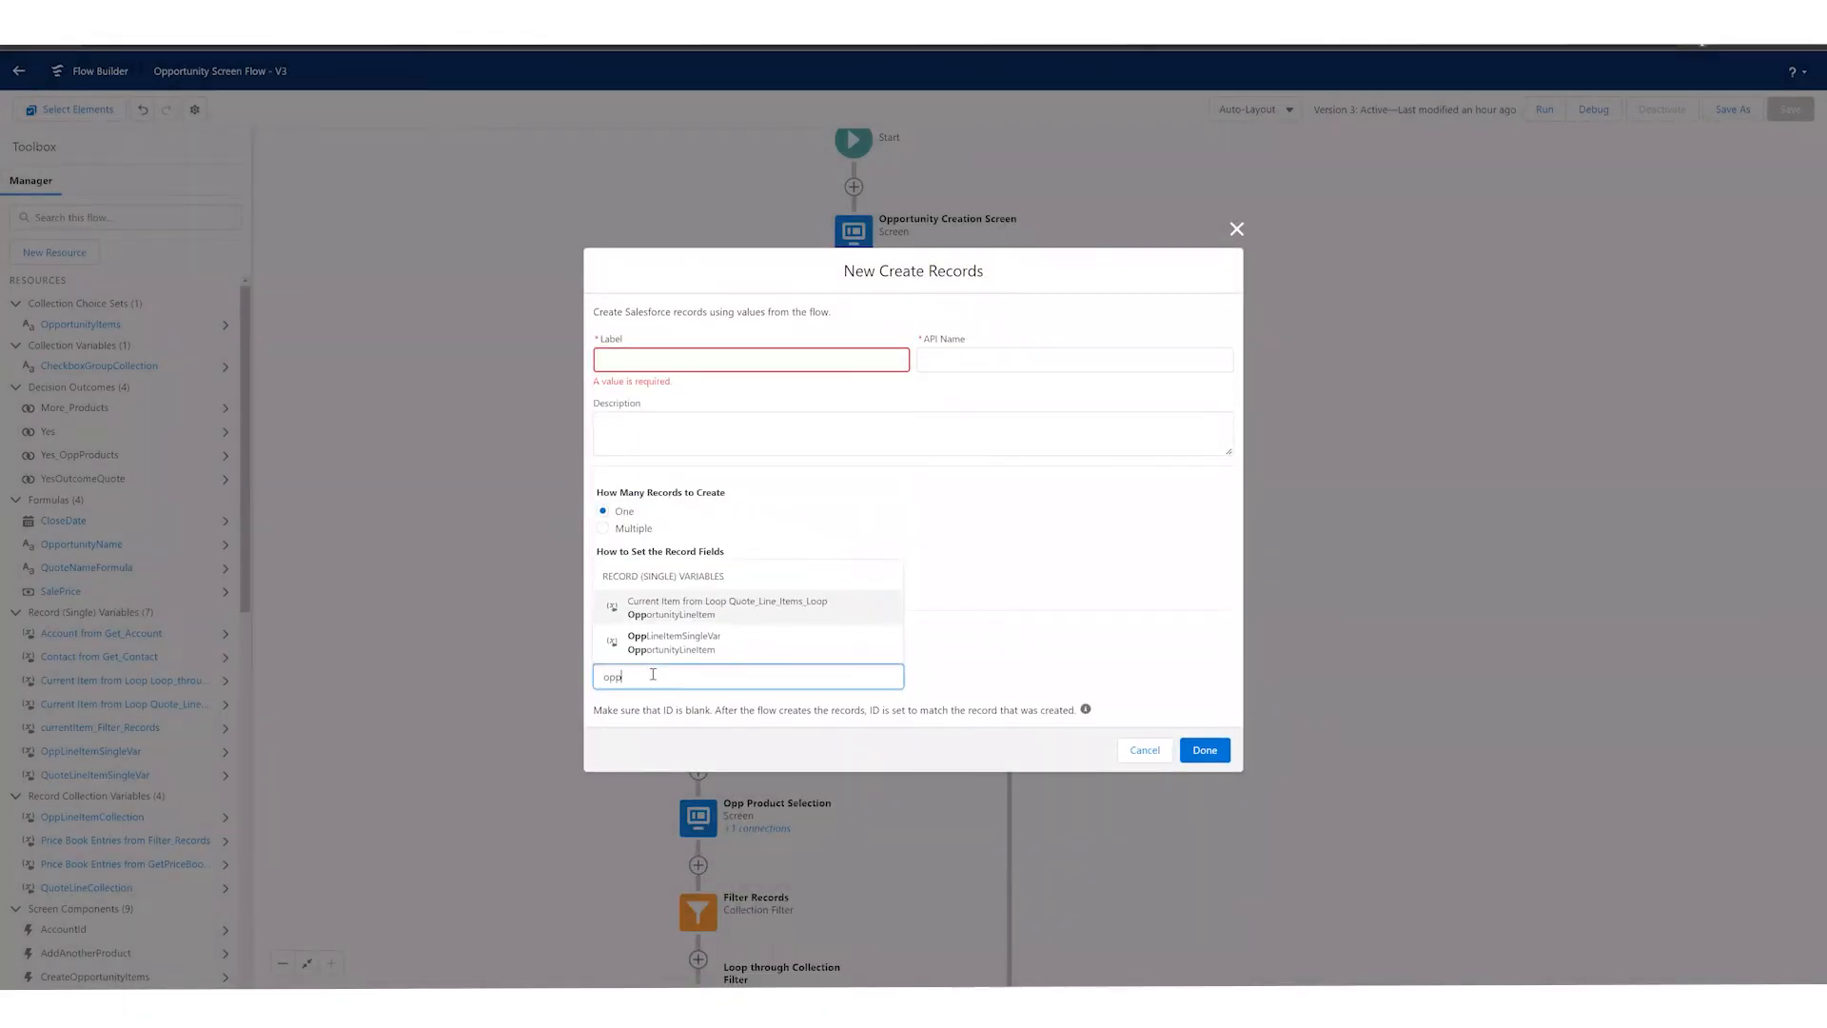
{"action": "left_click", "coordinate": [703, 519]}
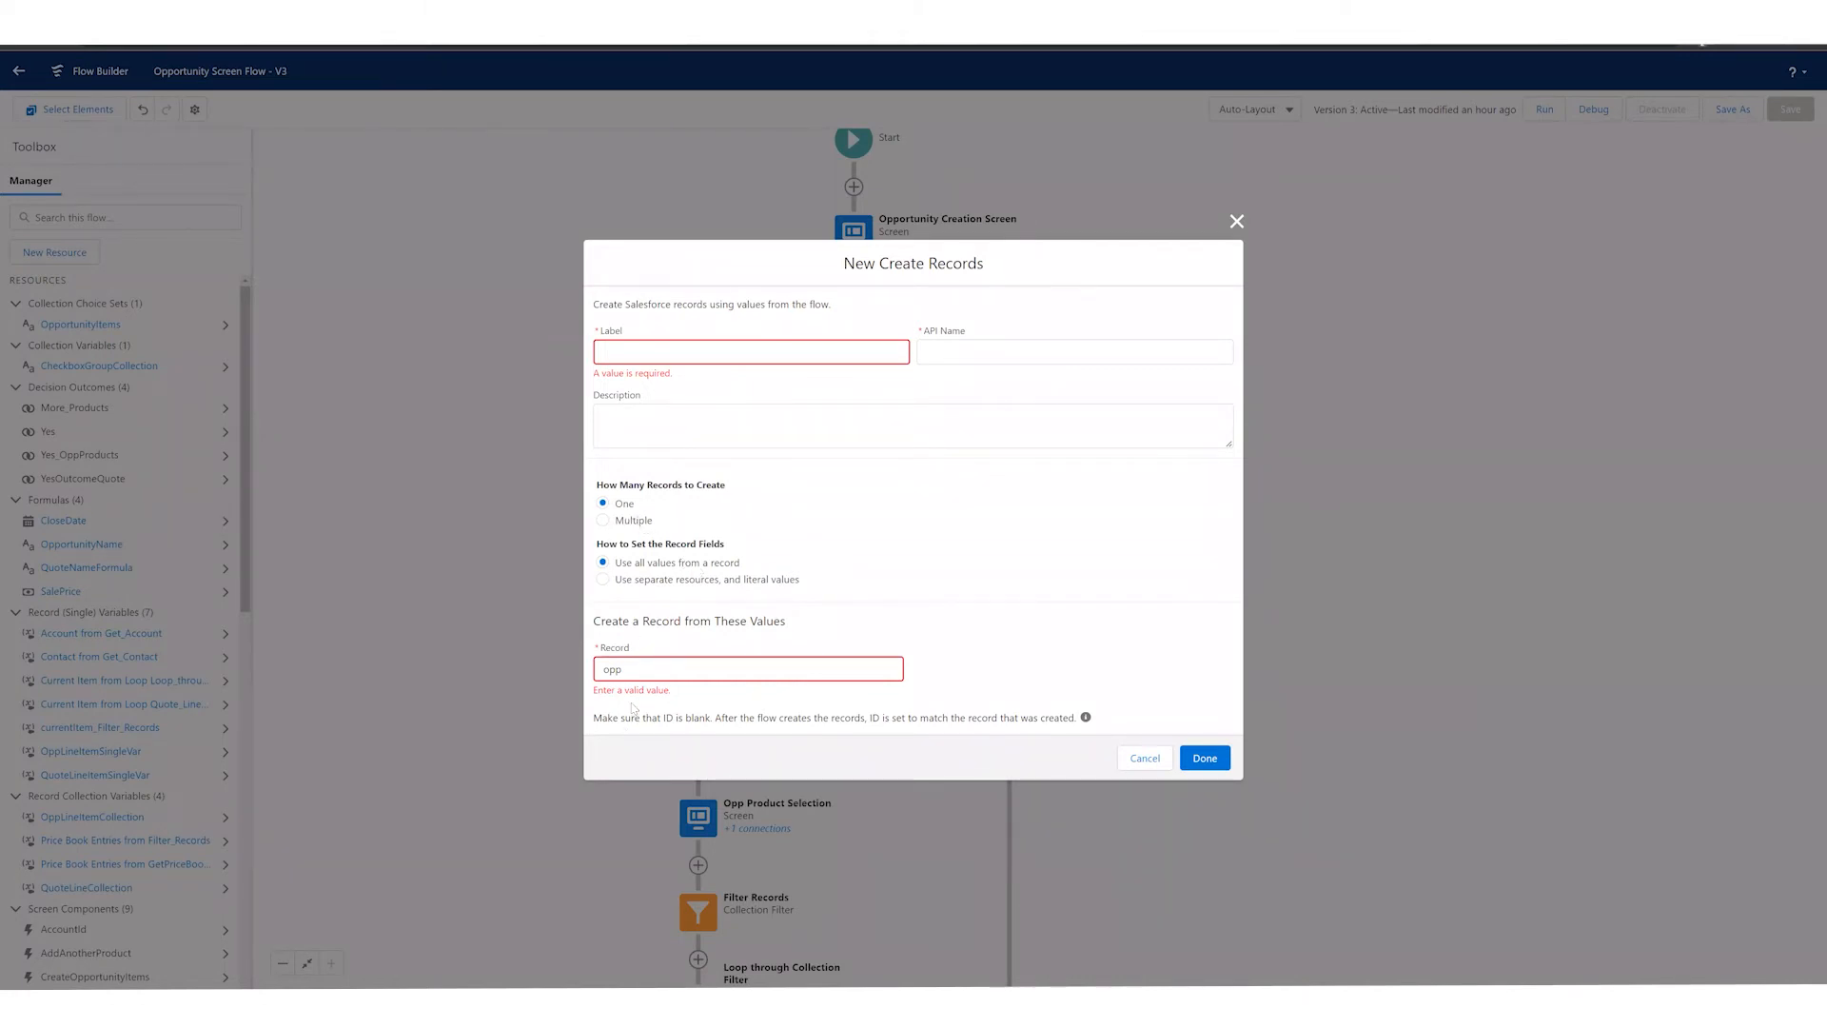
{"action": "double_click", "coordinate": [609, 669]}
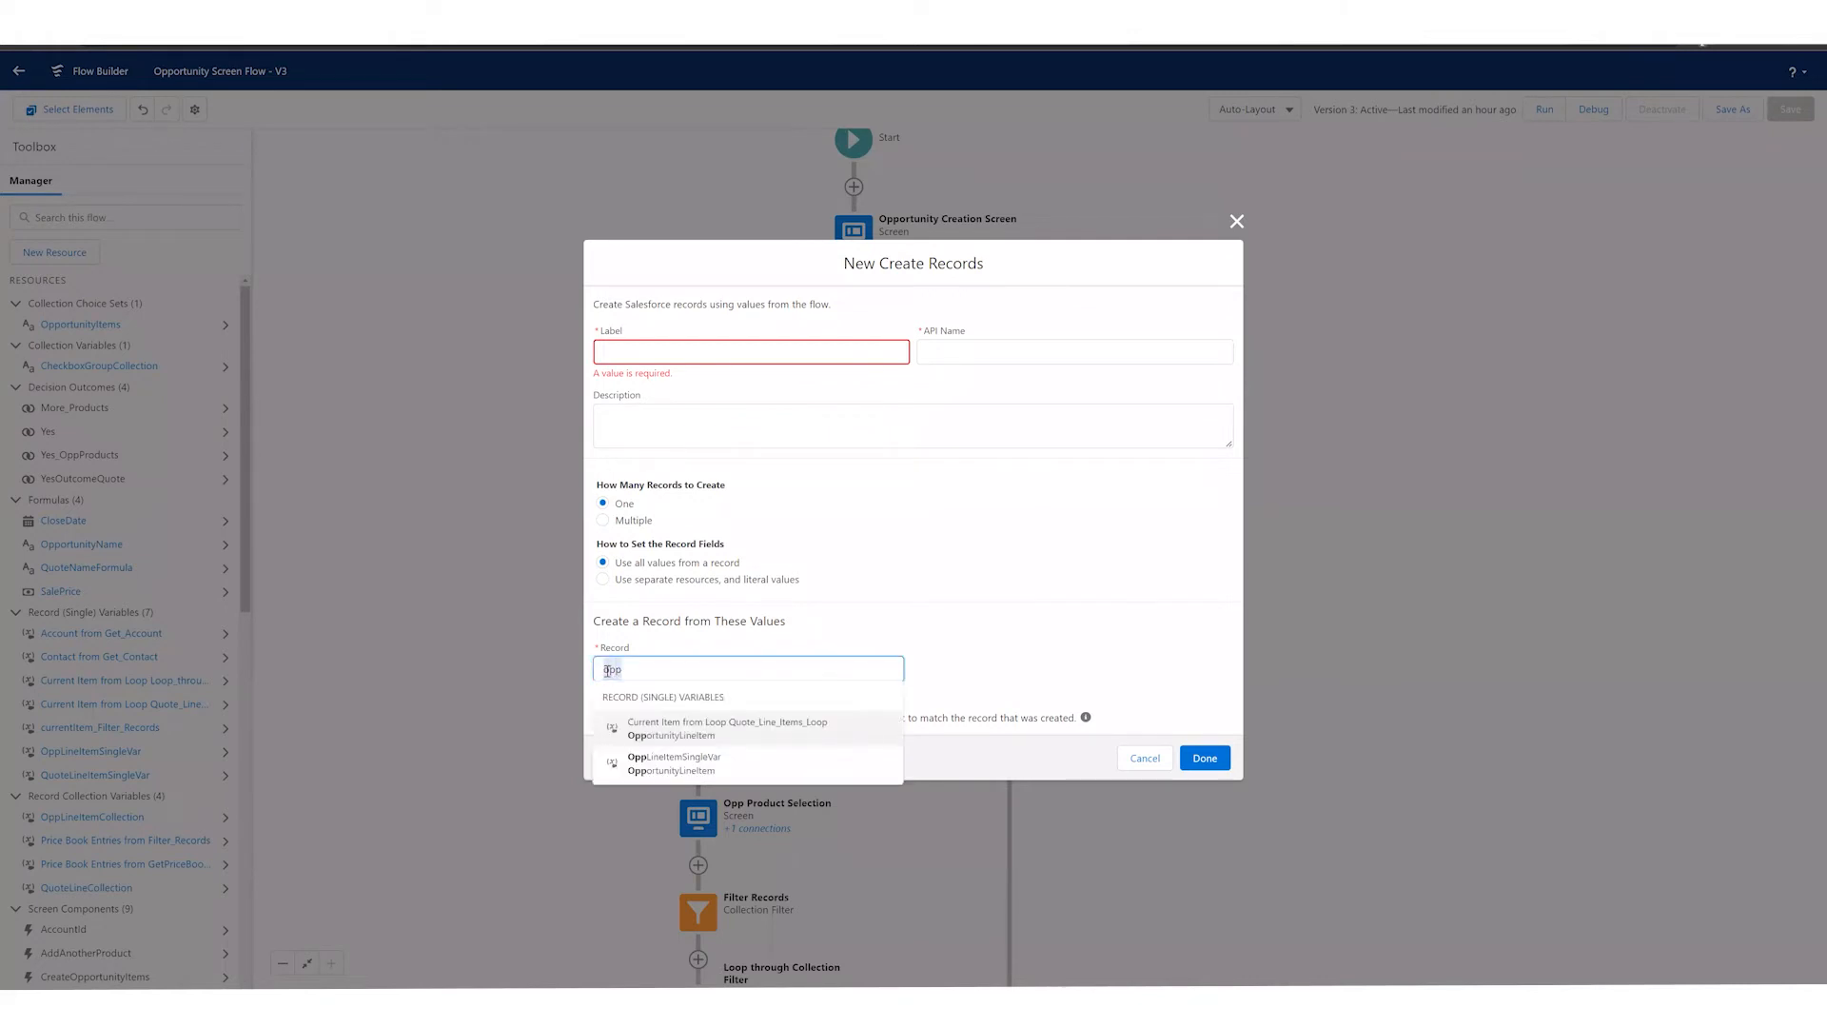
{"action": "key", "text": "BackSpace"}
{"action": "left_click", "coordinate": [921, 507]}
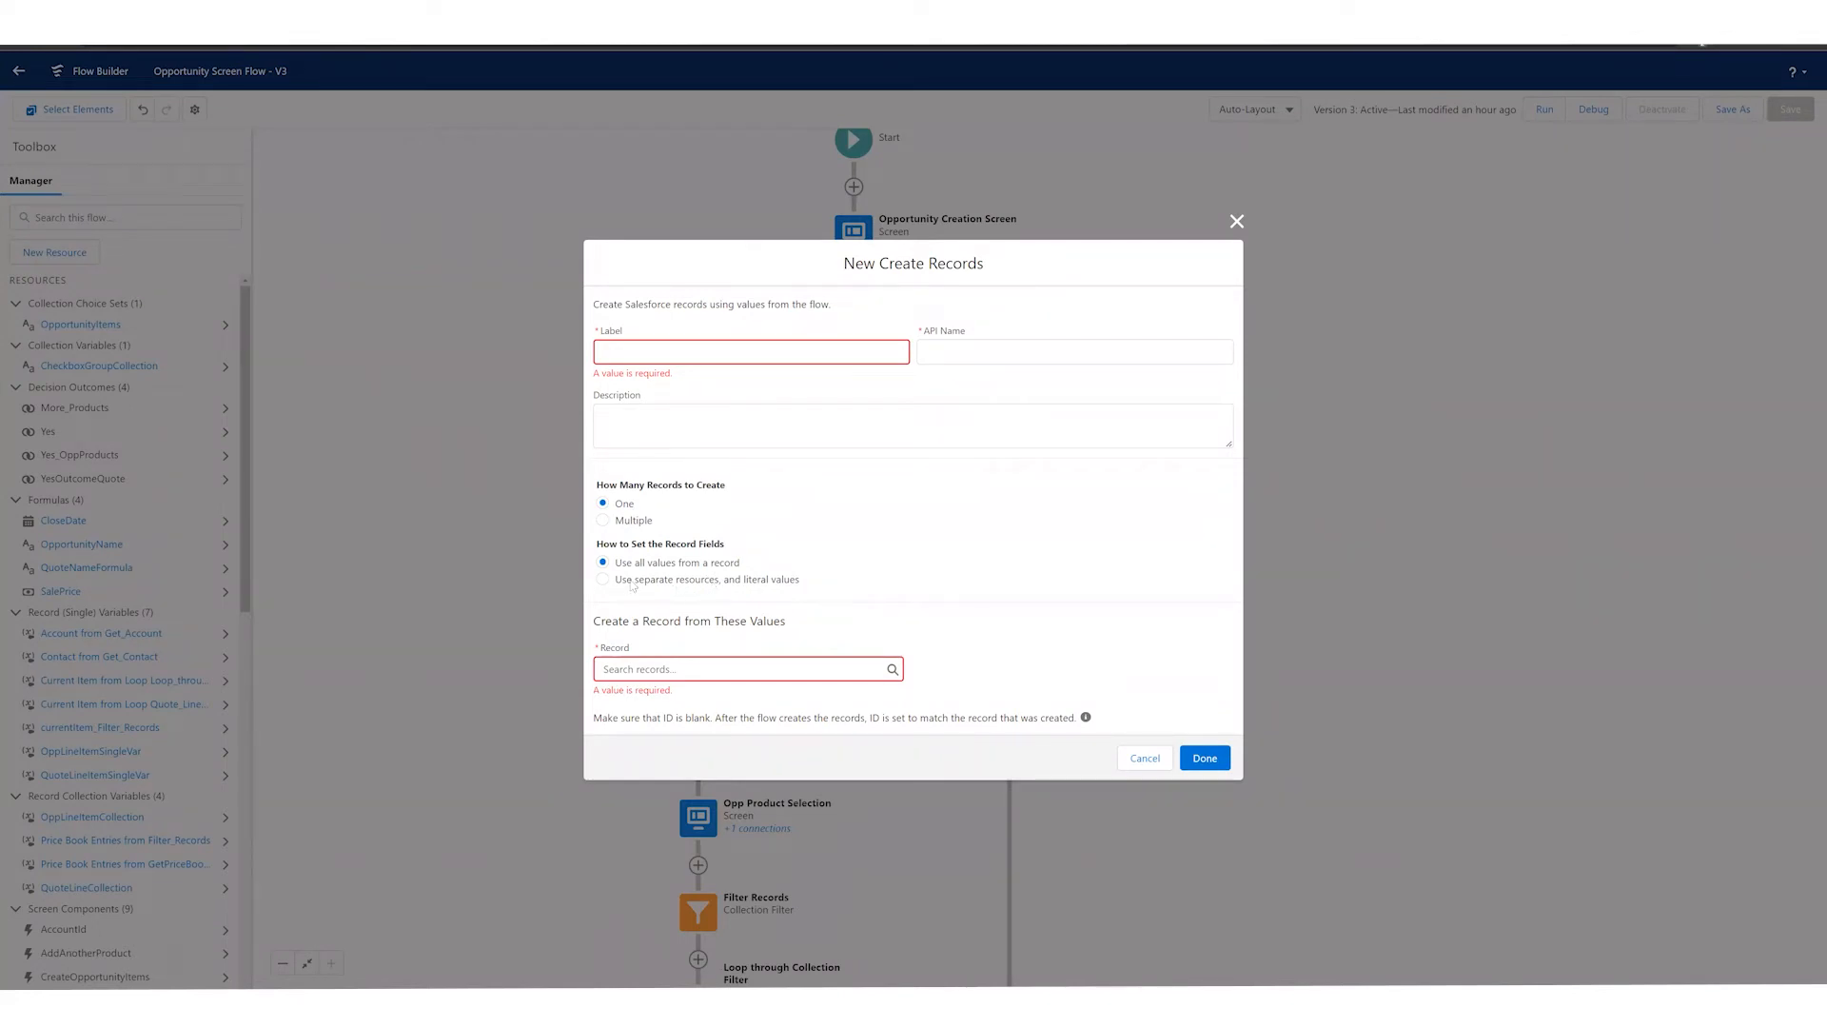
Step: Try separate resources and literal values with the Opportunity object, browse its fields, and discard the new Create Records element
{"action": "left_click", "coordinate": [747, 581]}
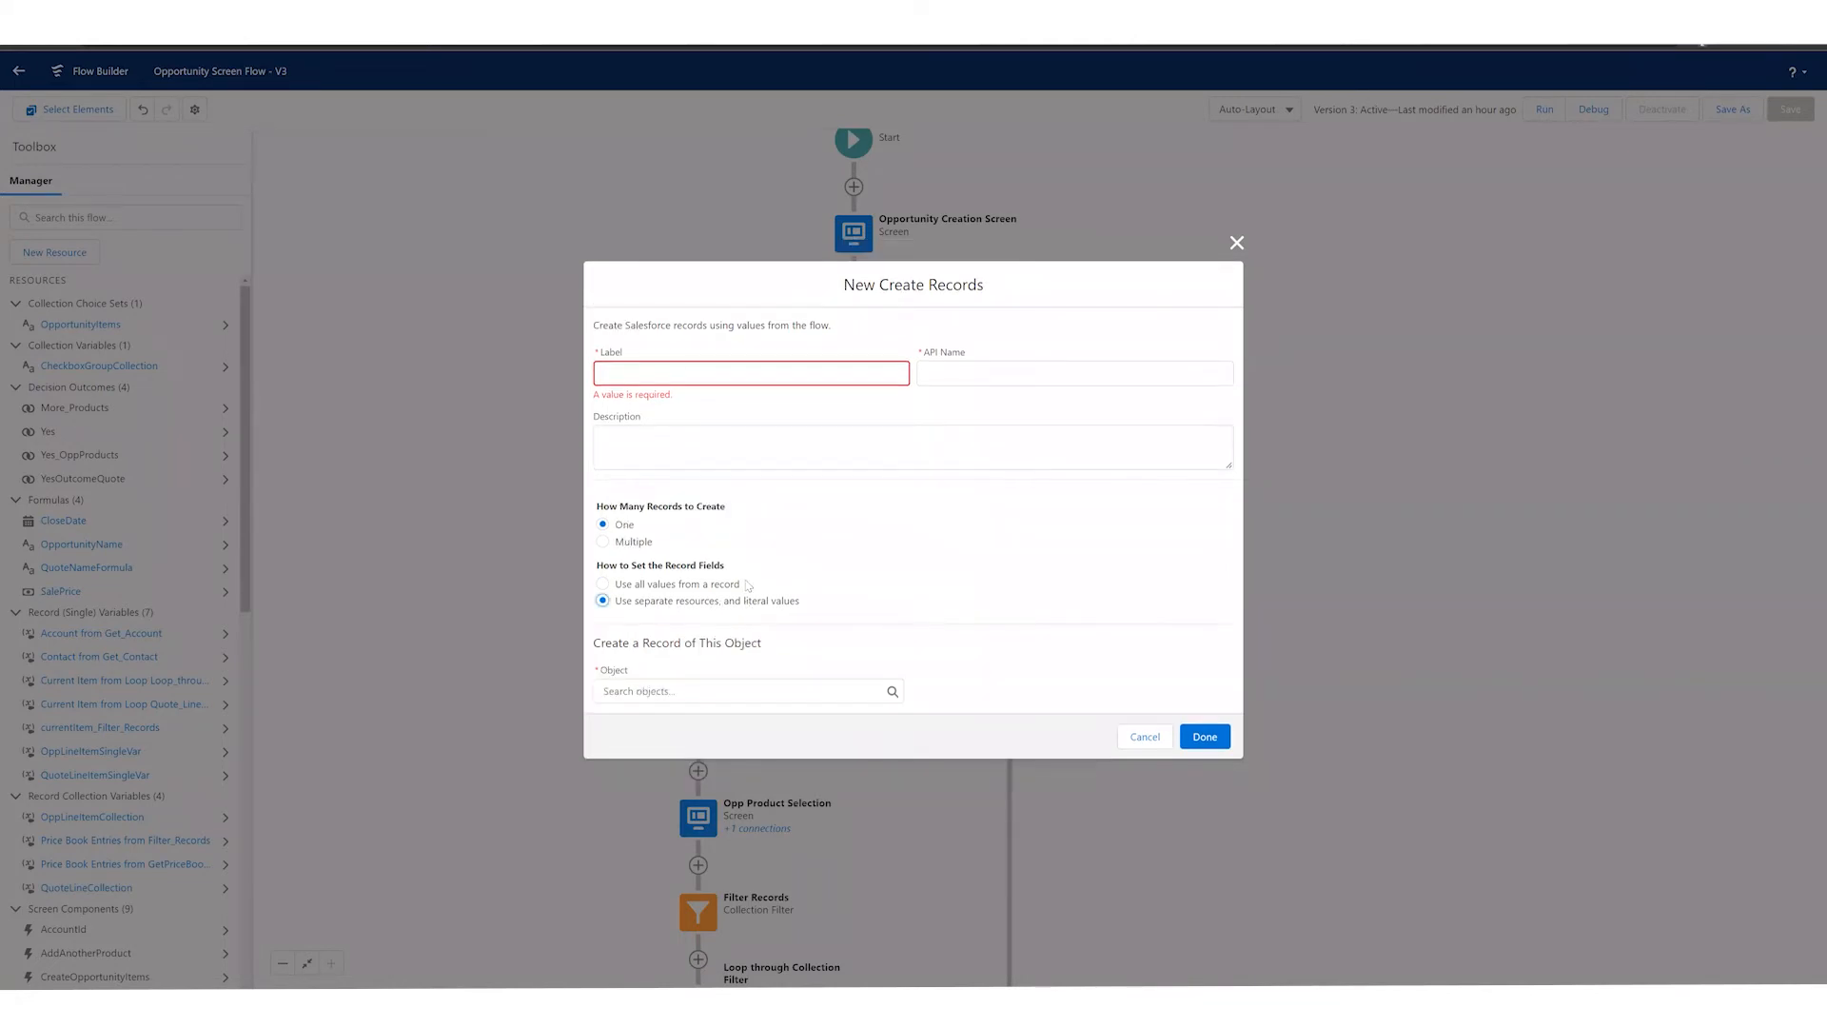
{"action": "left_click", "coordinate": [706, 689]}
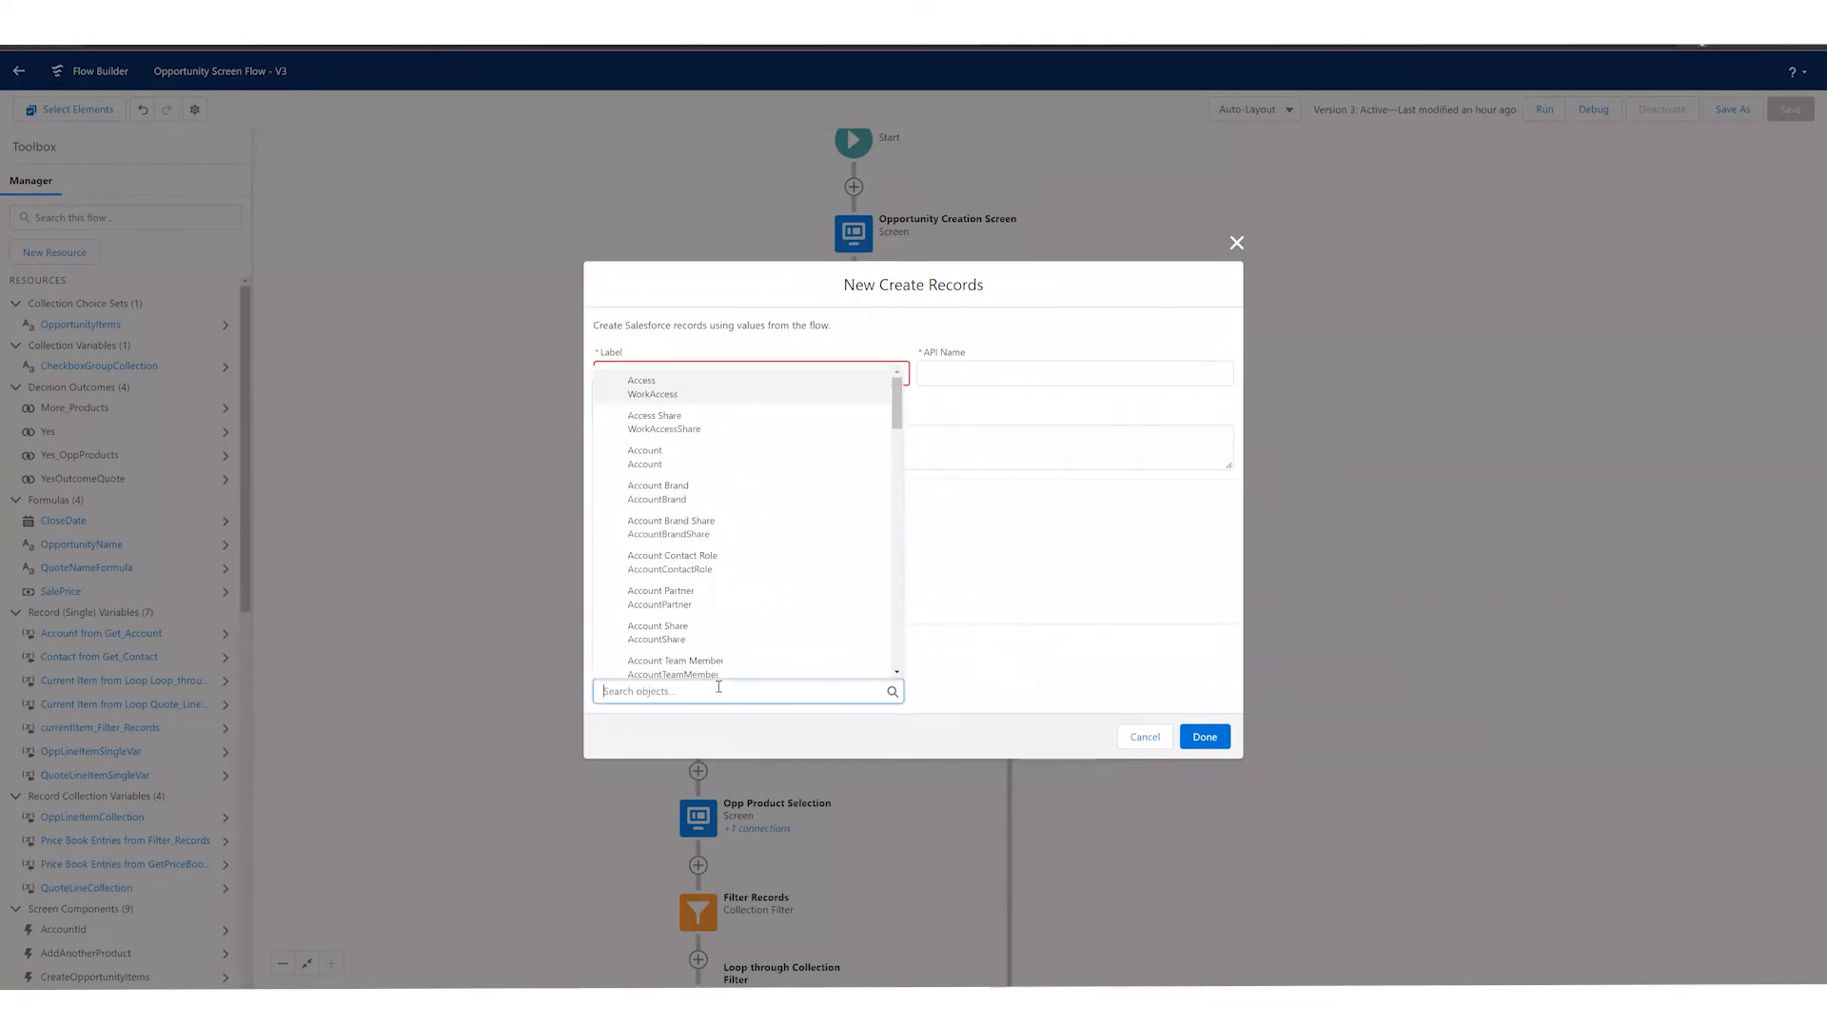
{"action": "type", "text": "oppo"}
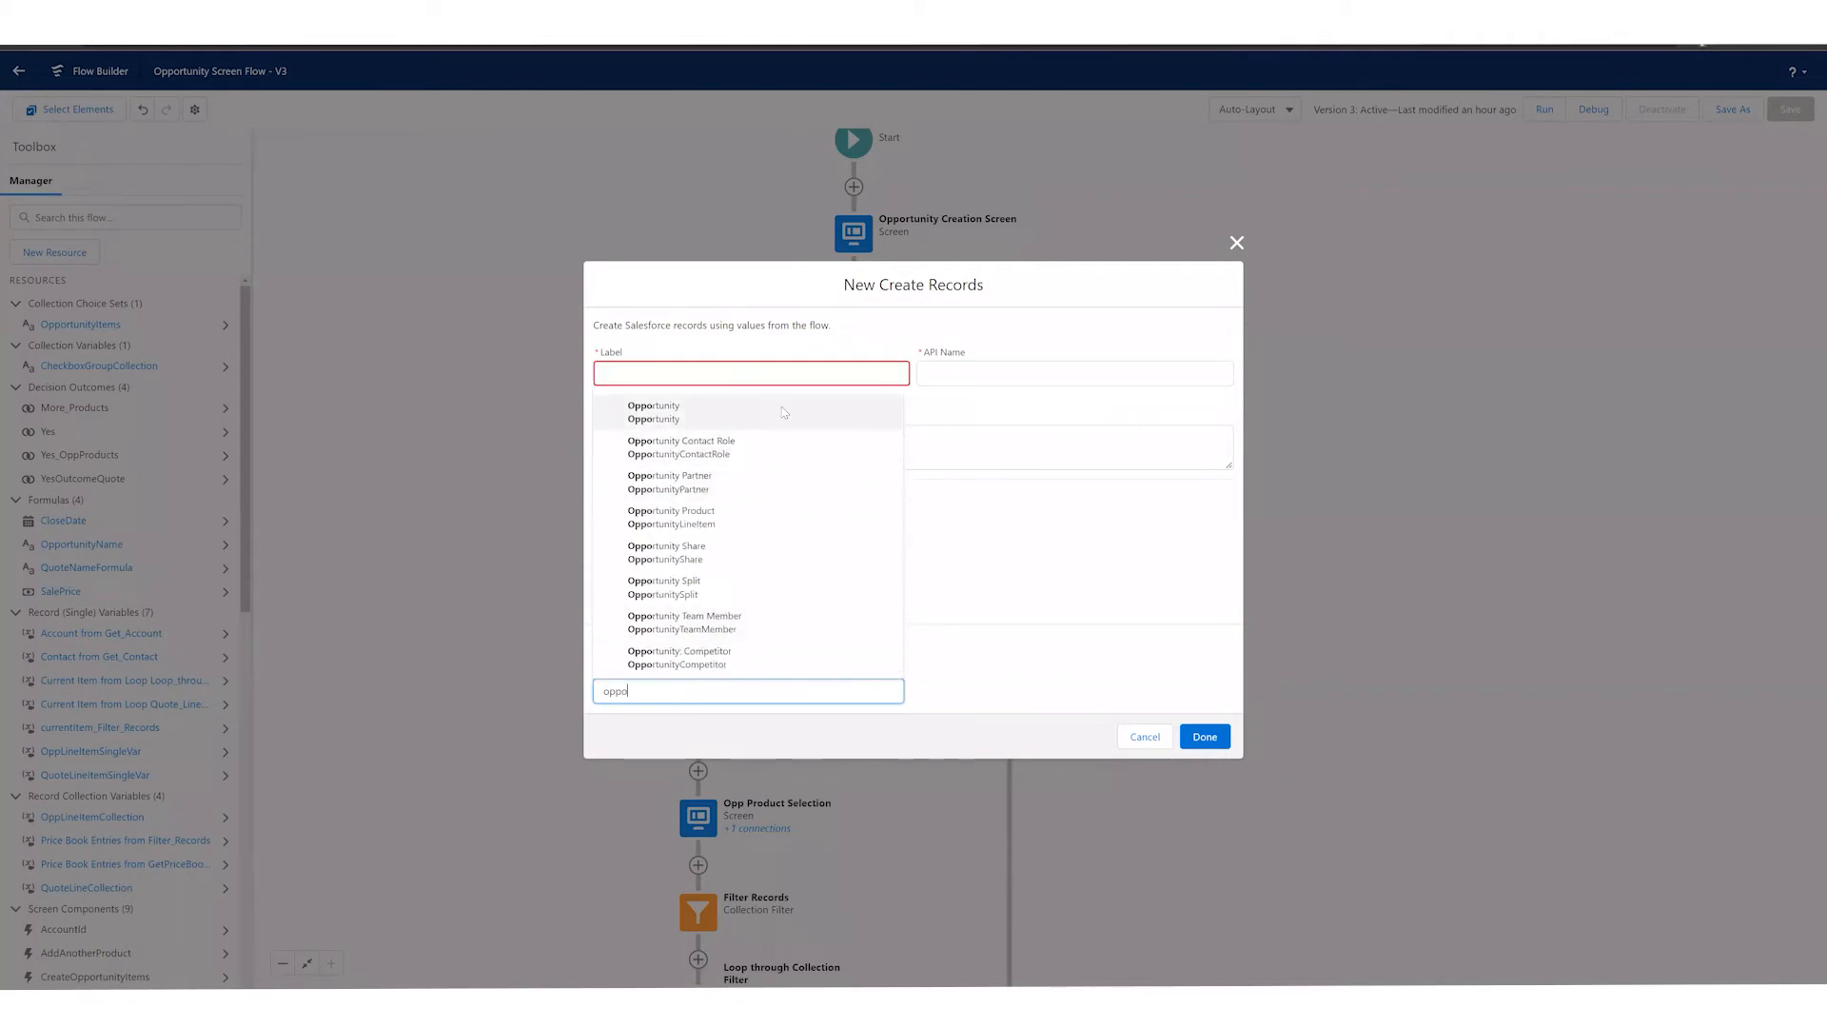
{"action": "left_click", "coordinate": [783, 412]}
{"action": "left_click", "coordinate": [745, 704]}
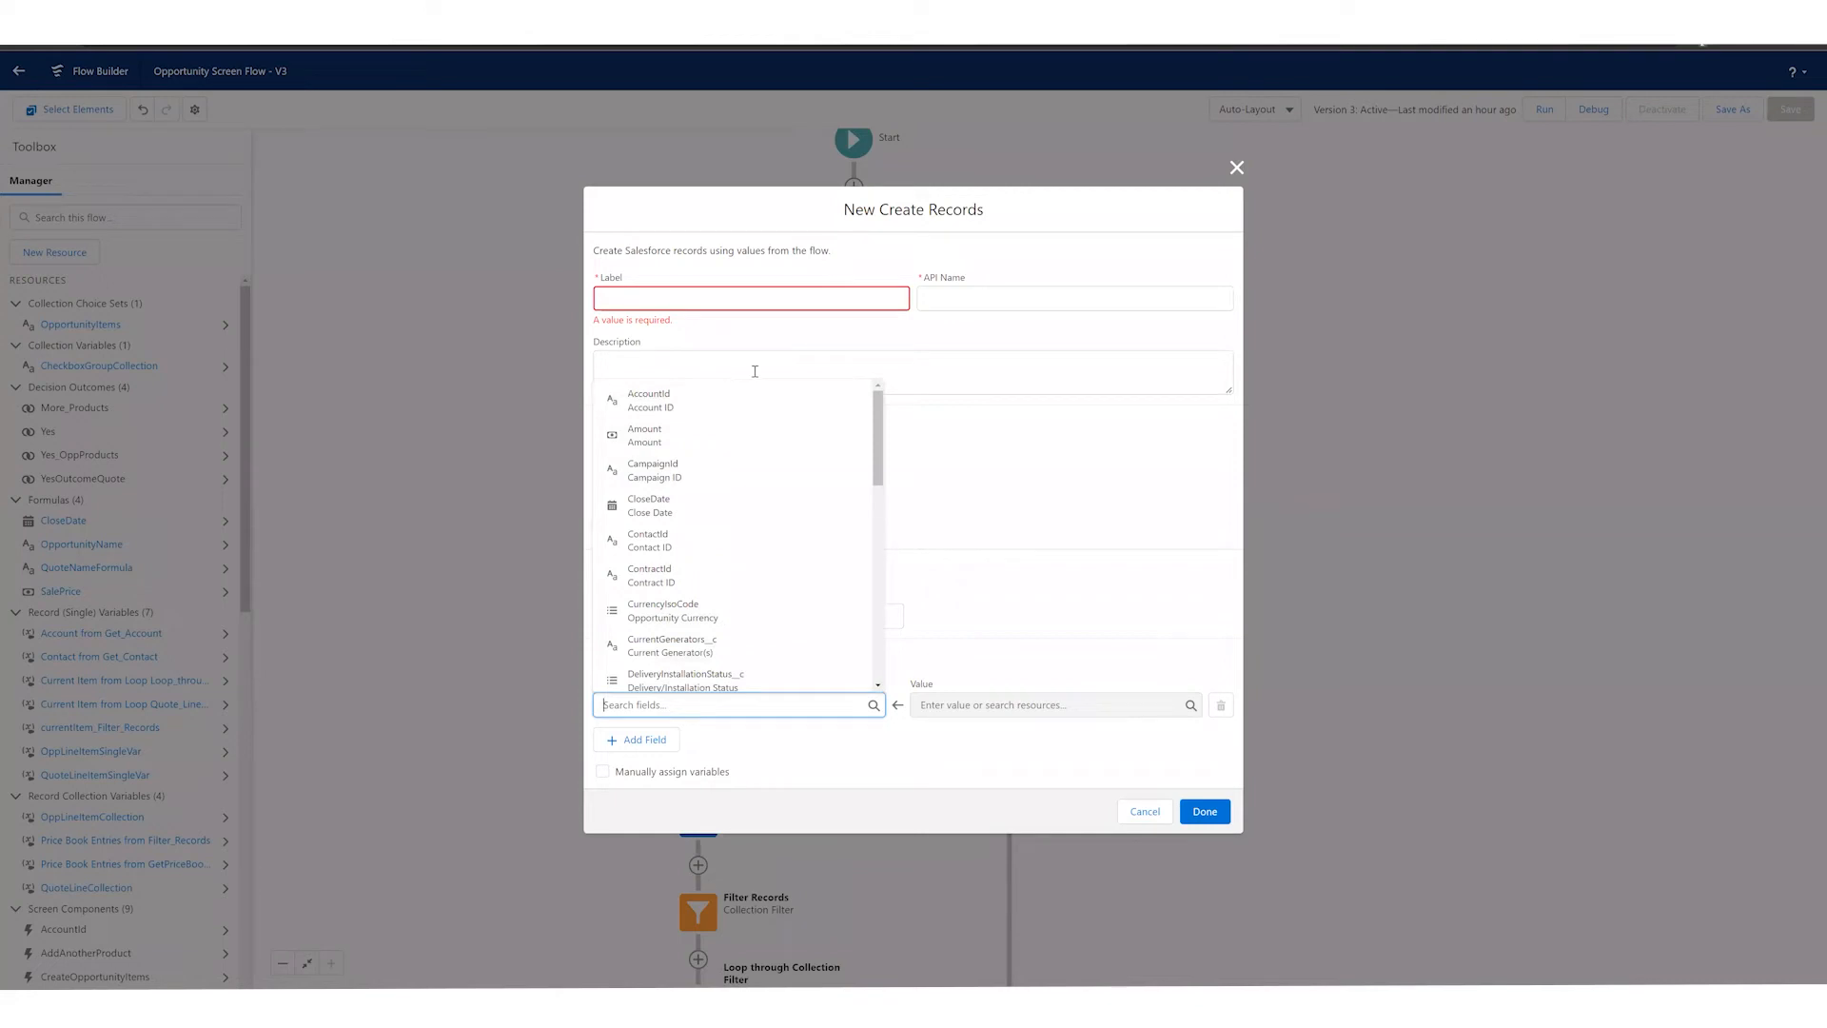
{"action": "left_click", "coordinate": [1146, 812]}
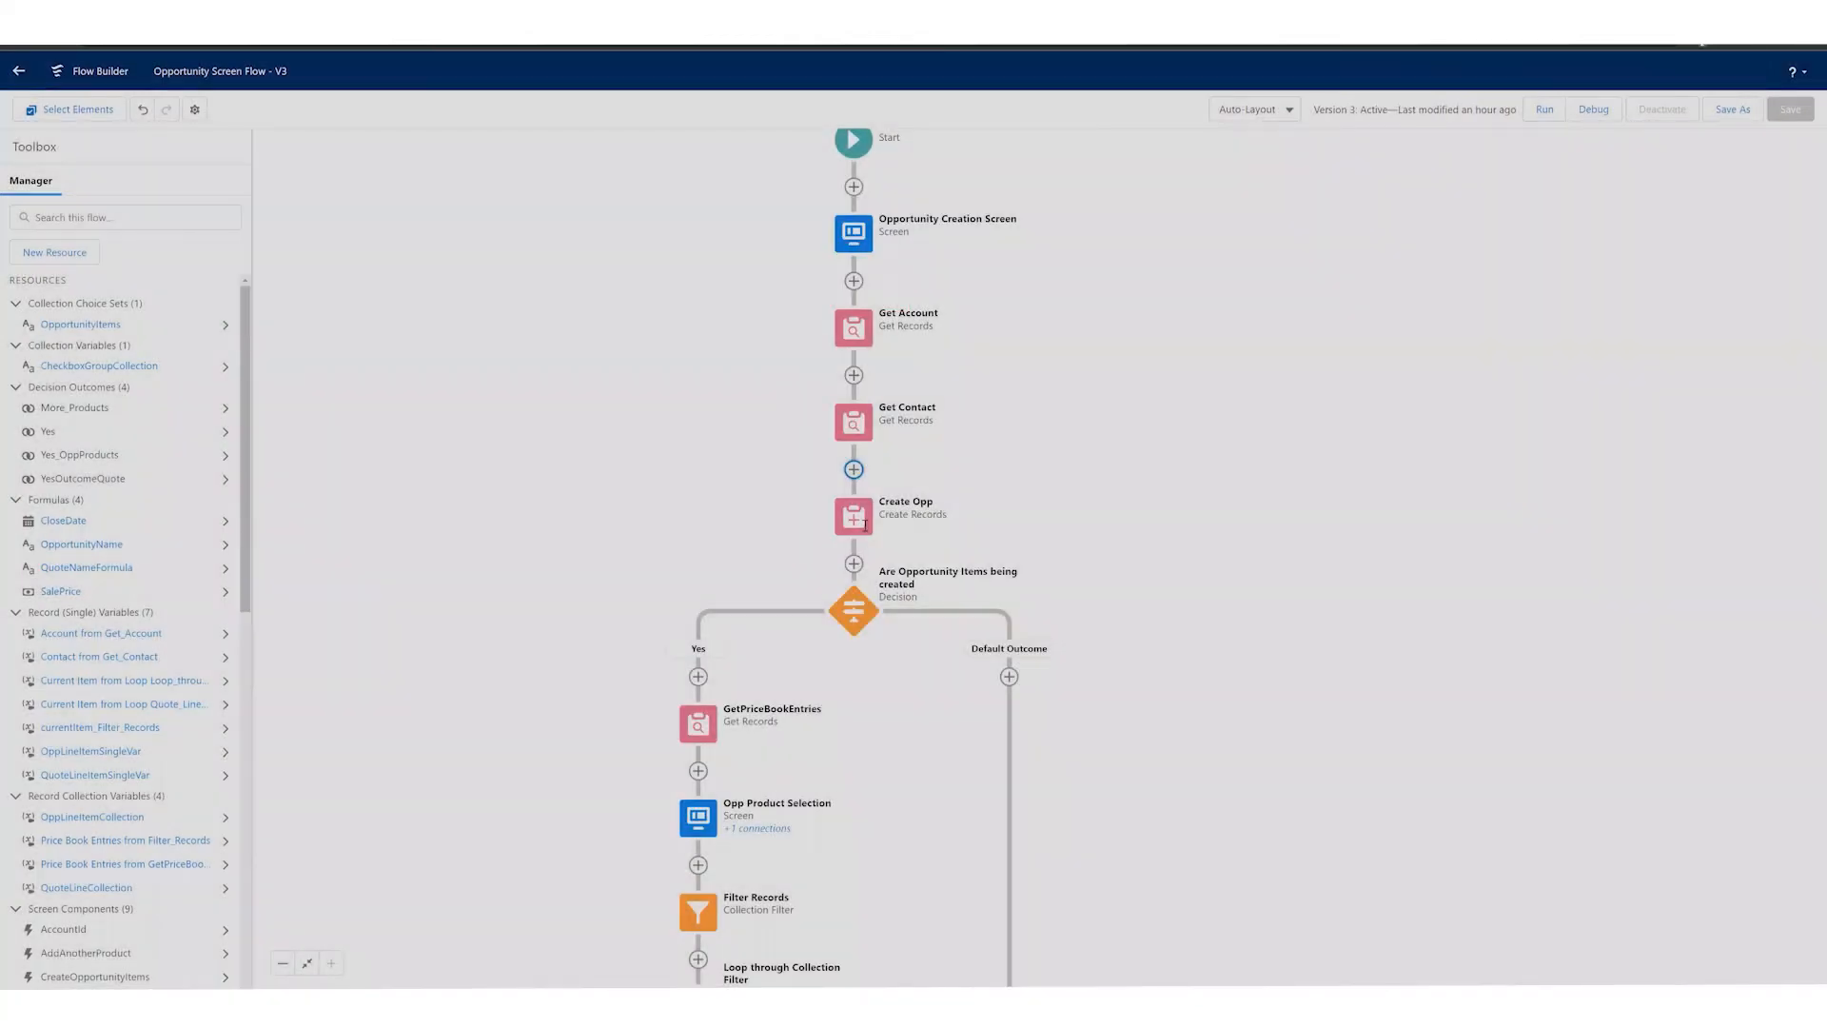
Step: Reopen the Create Opp element to examine how each opportunity field gets its value, and cancel out
{"action": "double_click", "coordinate": [865, 525]}
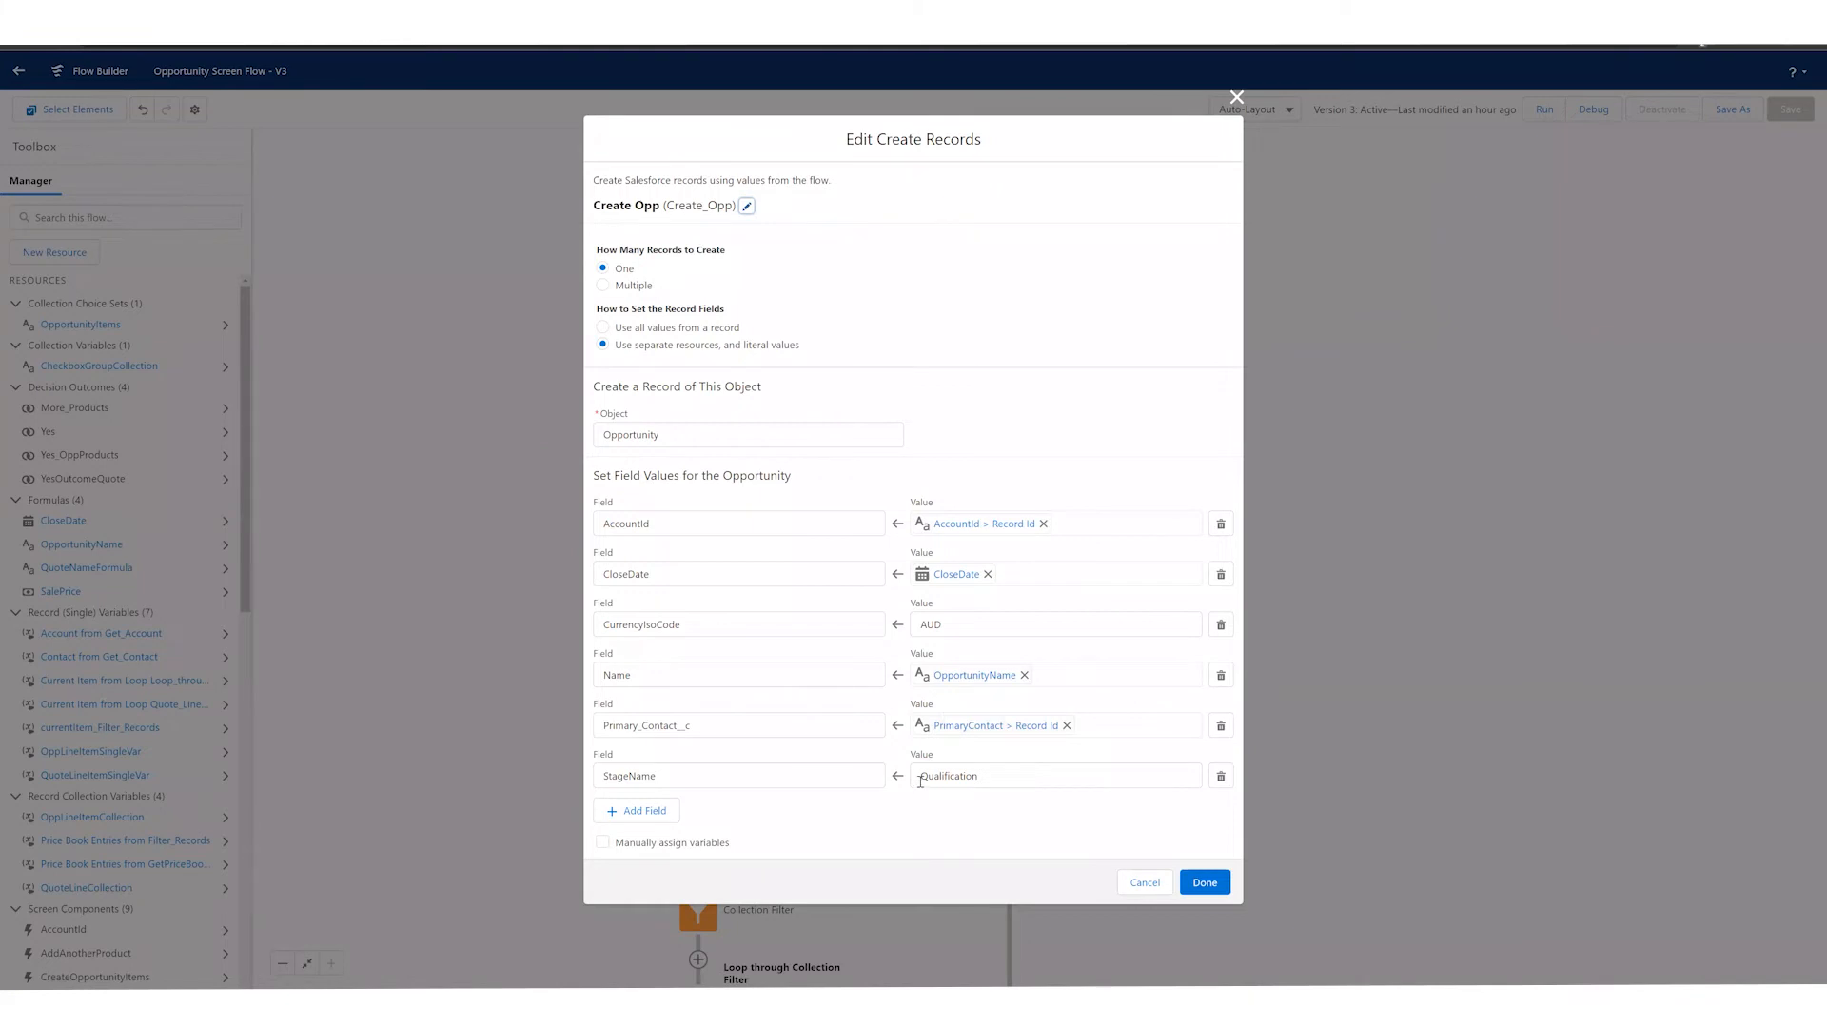
{"action": "left_click", "coordinate": [1143, 895]}
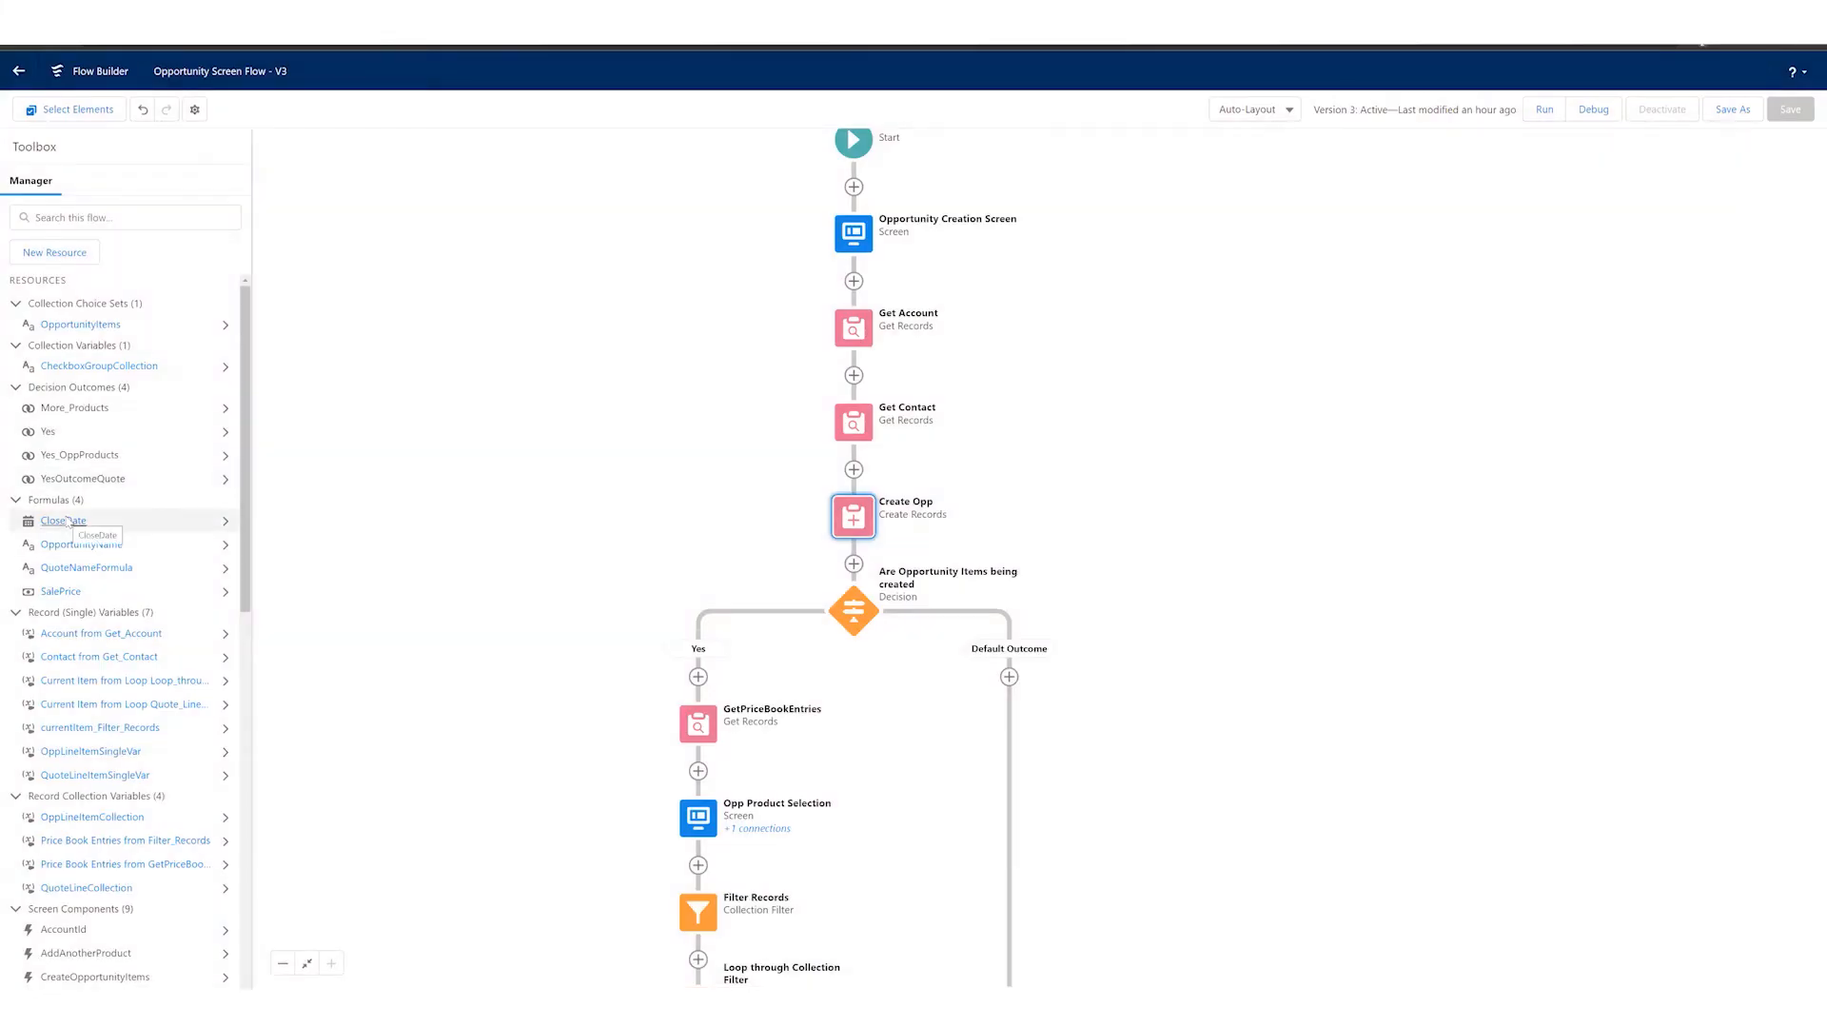
Step: Open the CloseDate formula and browse the resources that can be inserted, down to the global variables
{"action": "left_click", "coordinate": [64, 520]}
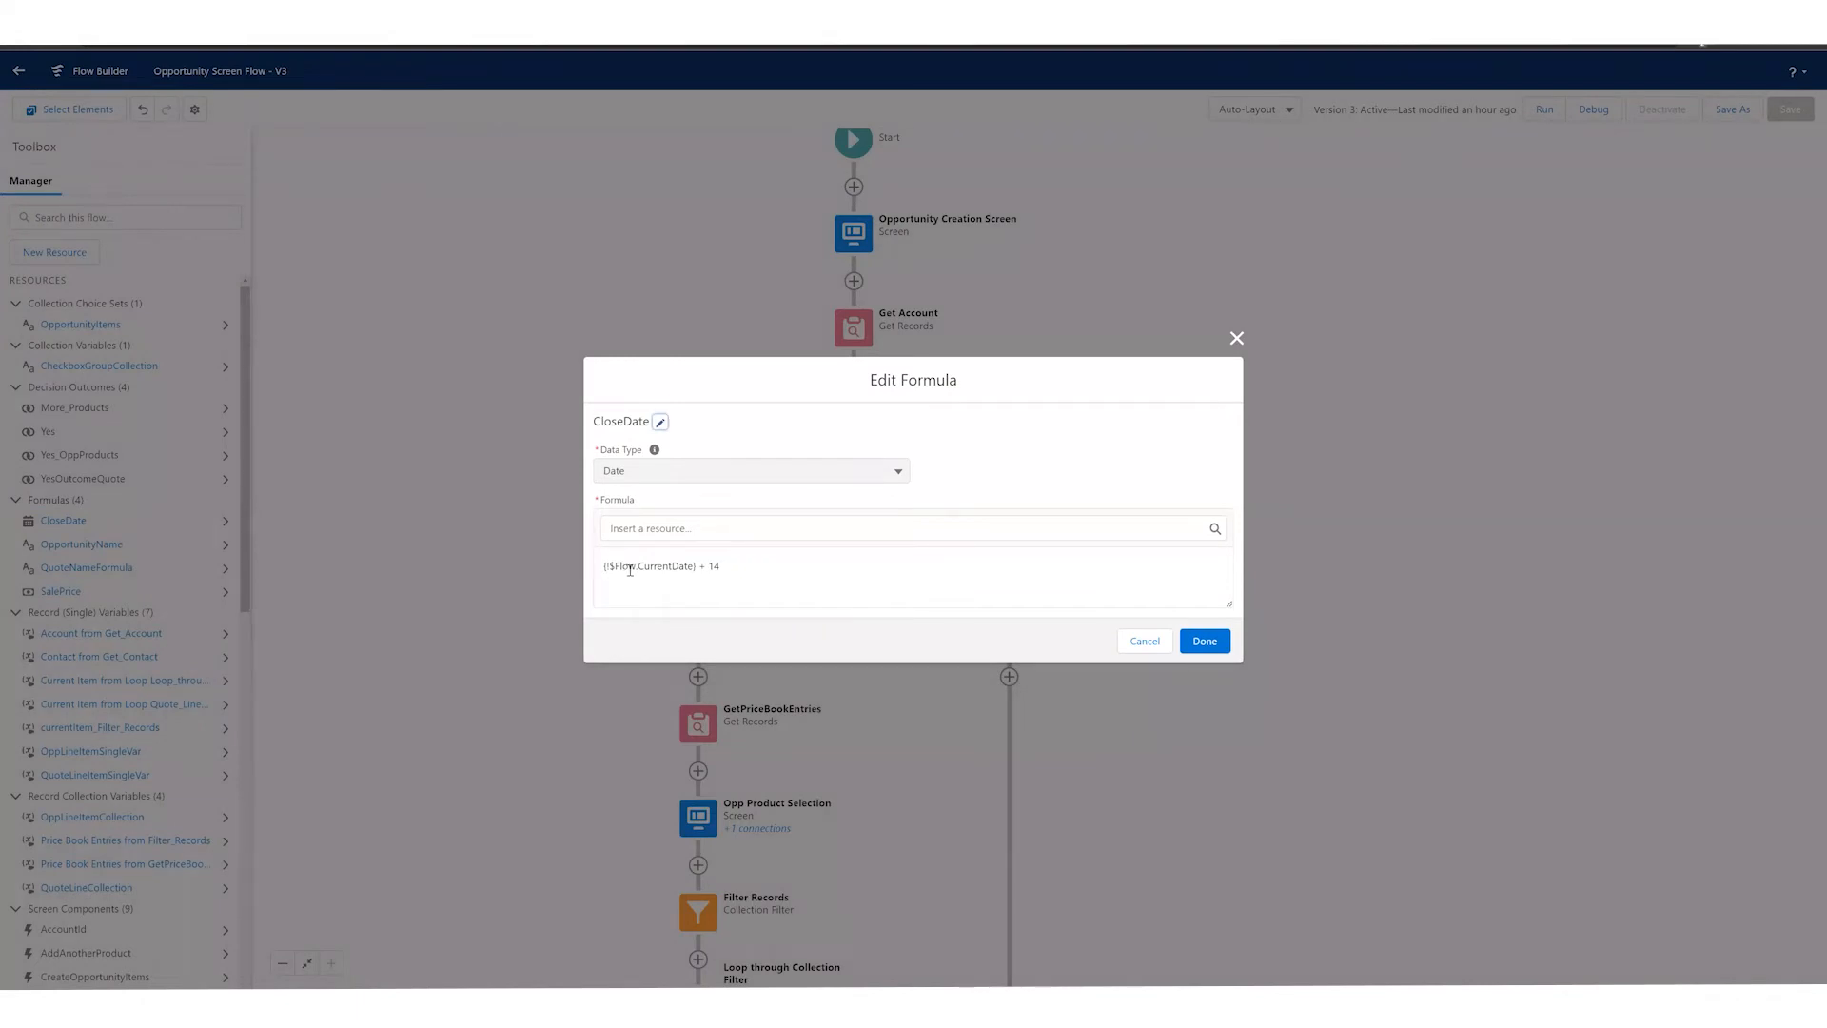
{"action": "left_click", "coordinate": [632, 530]}
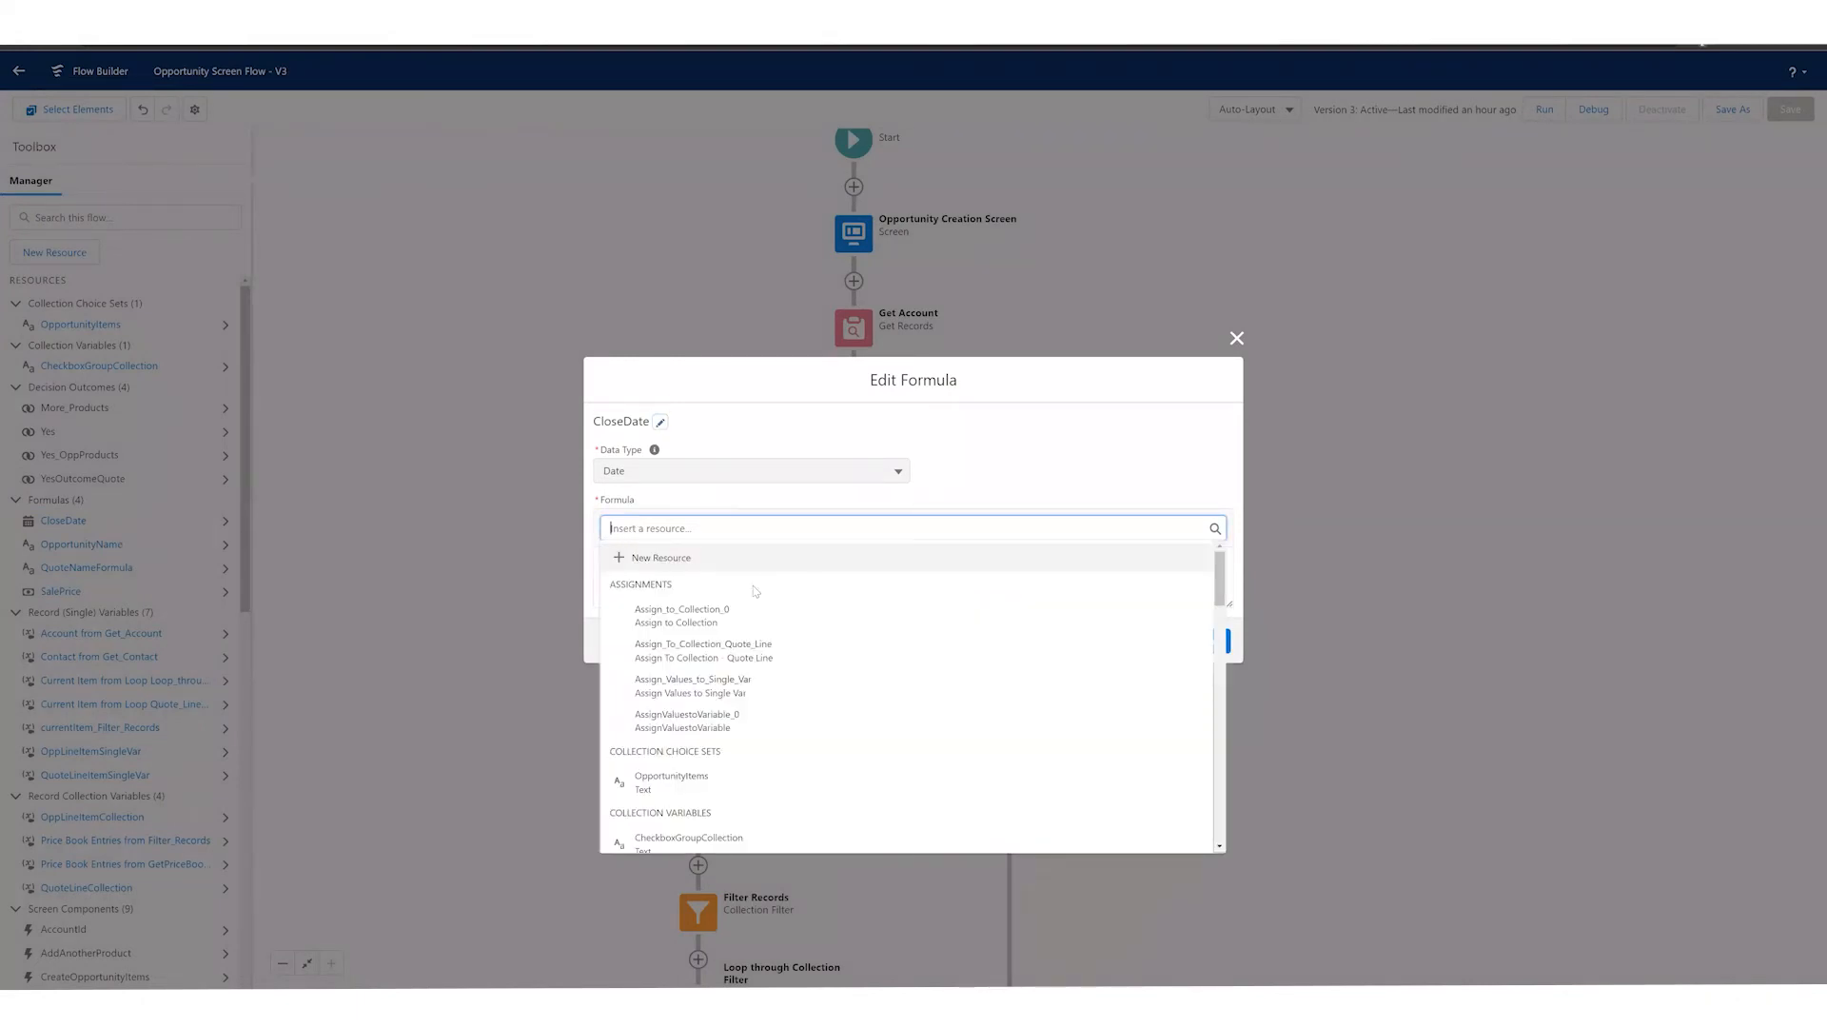
{"action": "scroll", "coordinate": [813, 618], "scroll_direction": "down", "scroll_amount": 2}
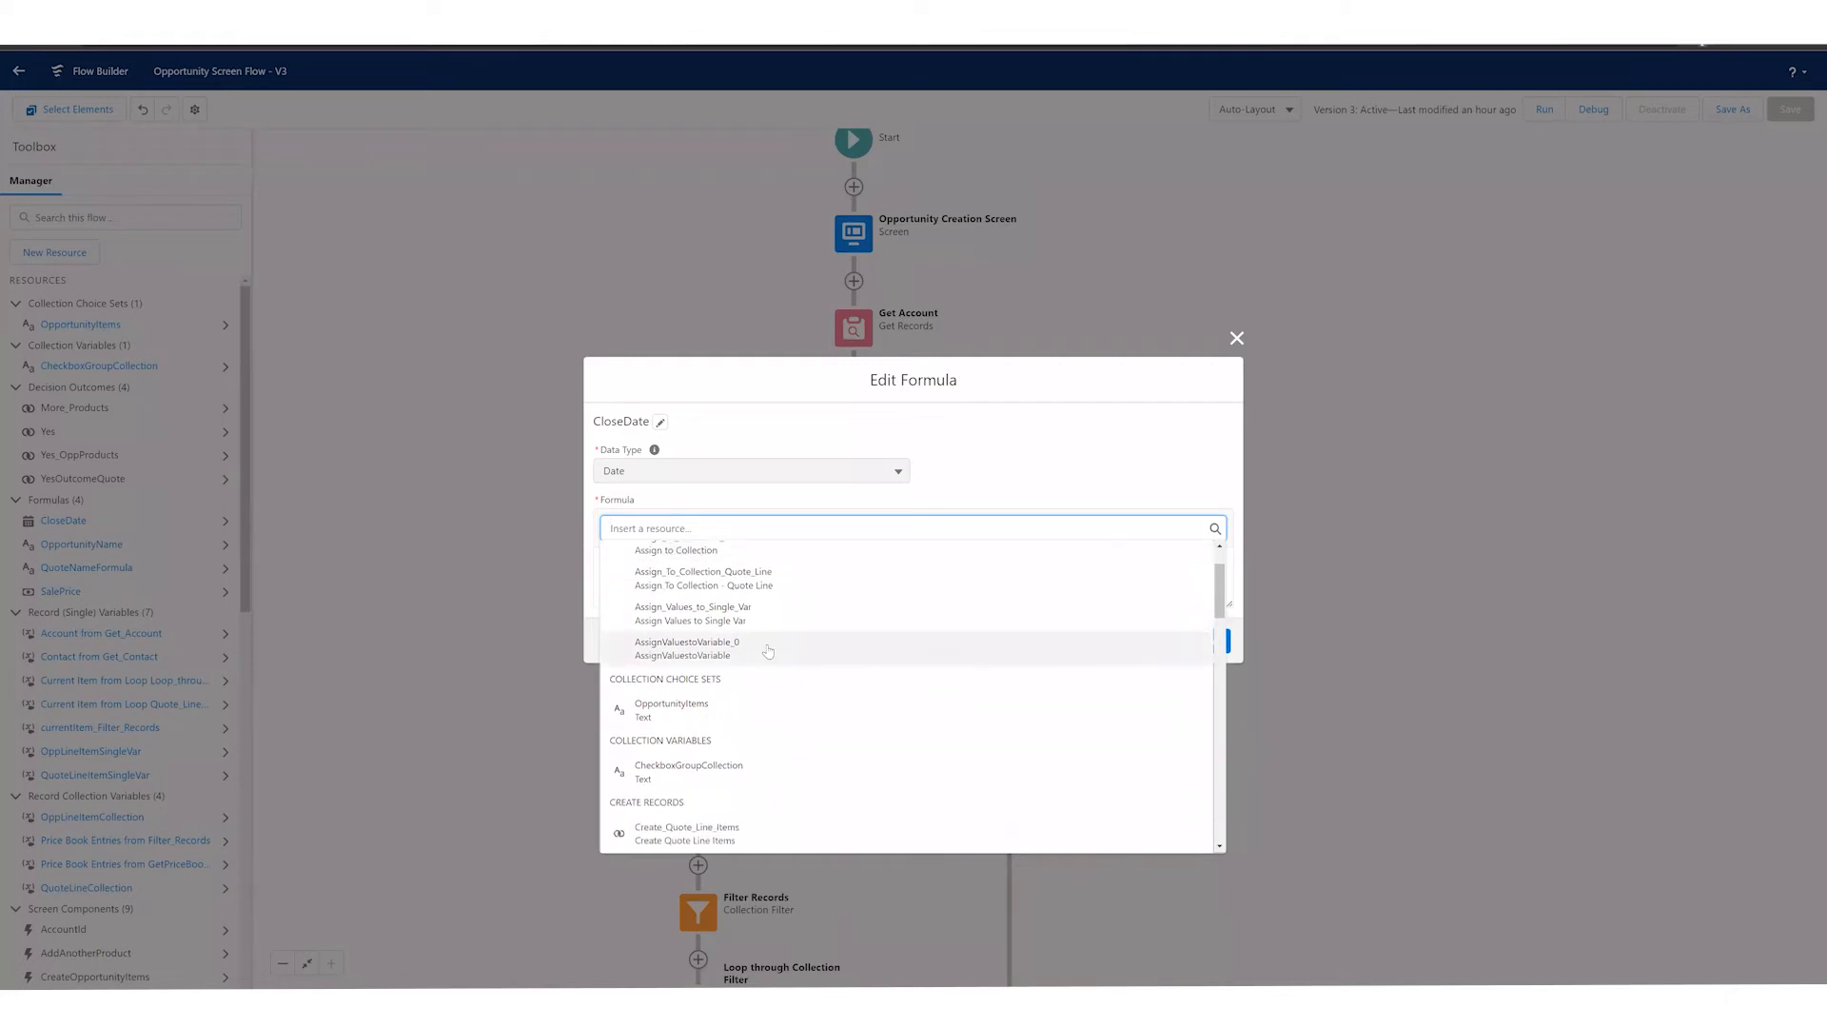
{"action": "scroll", "coordinate": [773, 648], "scroll_direction": "down", "scroll_amount": 1}
{"action": "scroll", "coordinate": [798, 620], "scroll_direction": "down", "scroll_amount": 1}
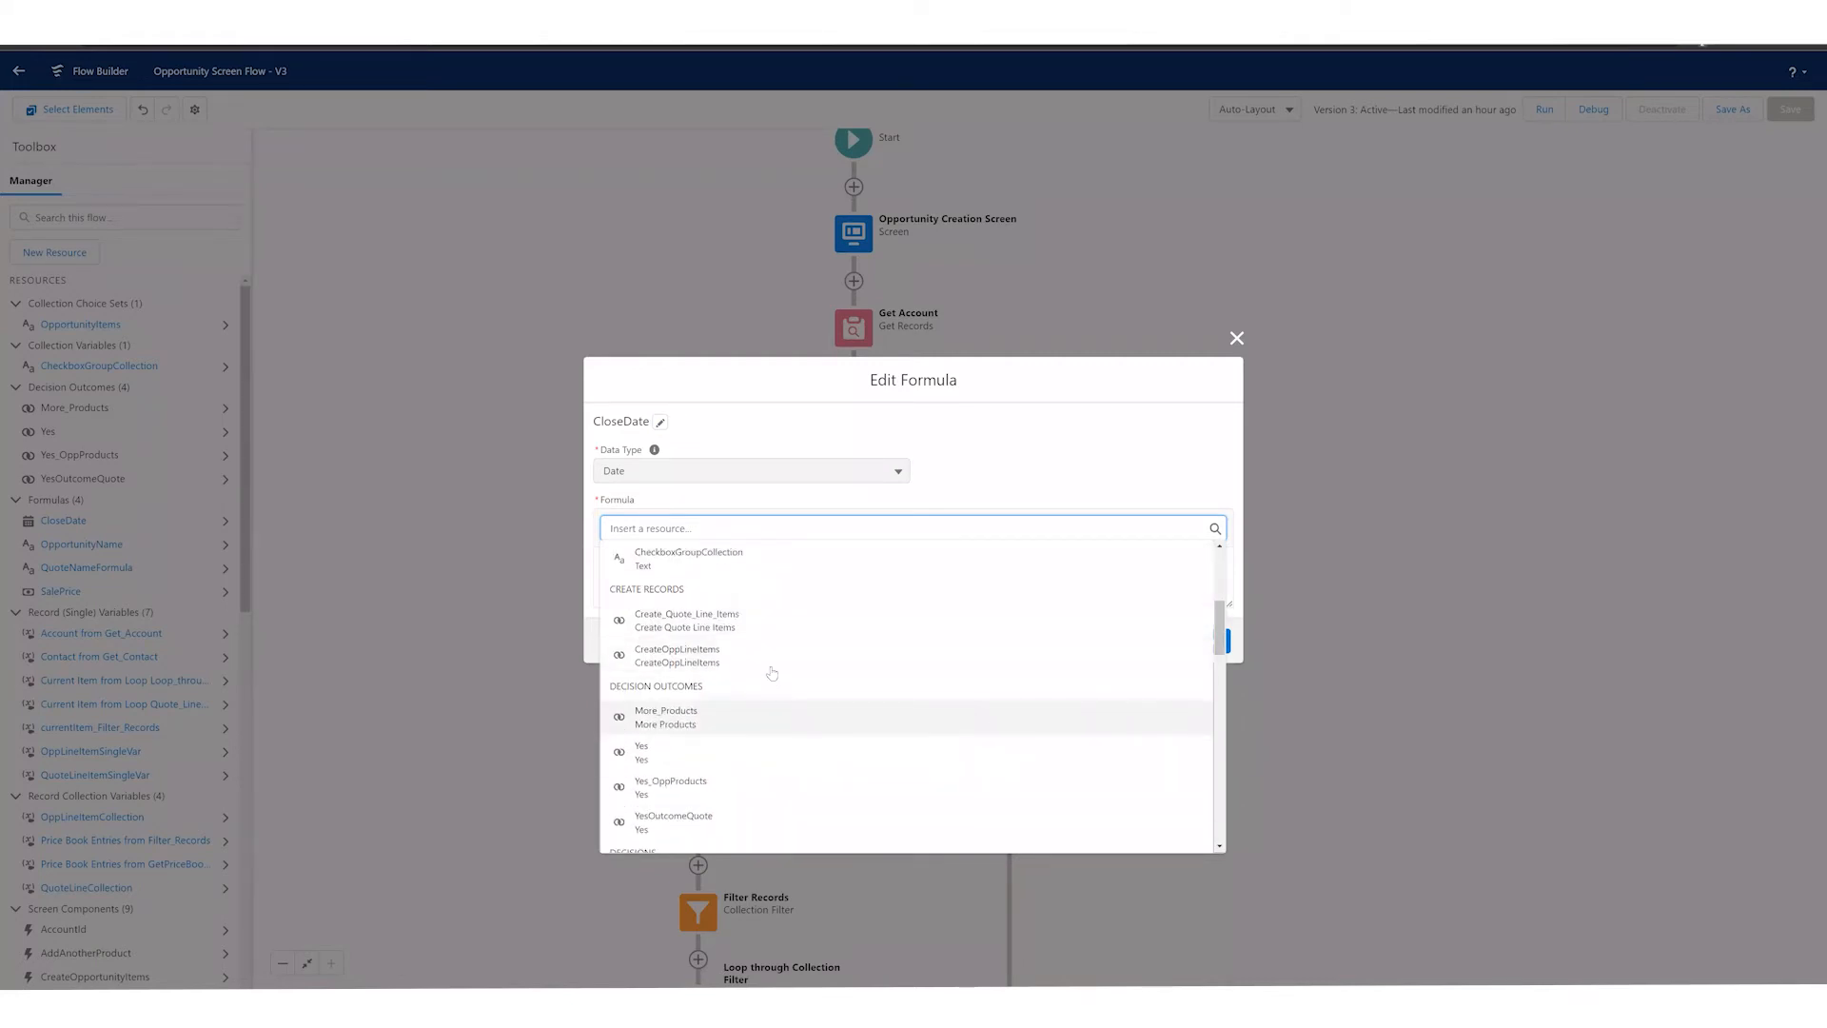
{"action": "scroll", "coordinate": [771, 666], "scroll_direction": "down", "scroll_amount": 3}
{"action": "scroll", "coordinate": [767, 658], "scroll_direction": "down", "scroll_amount": 5}
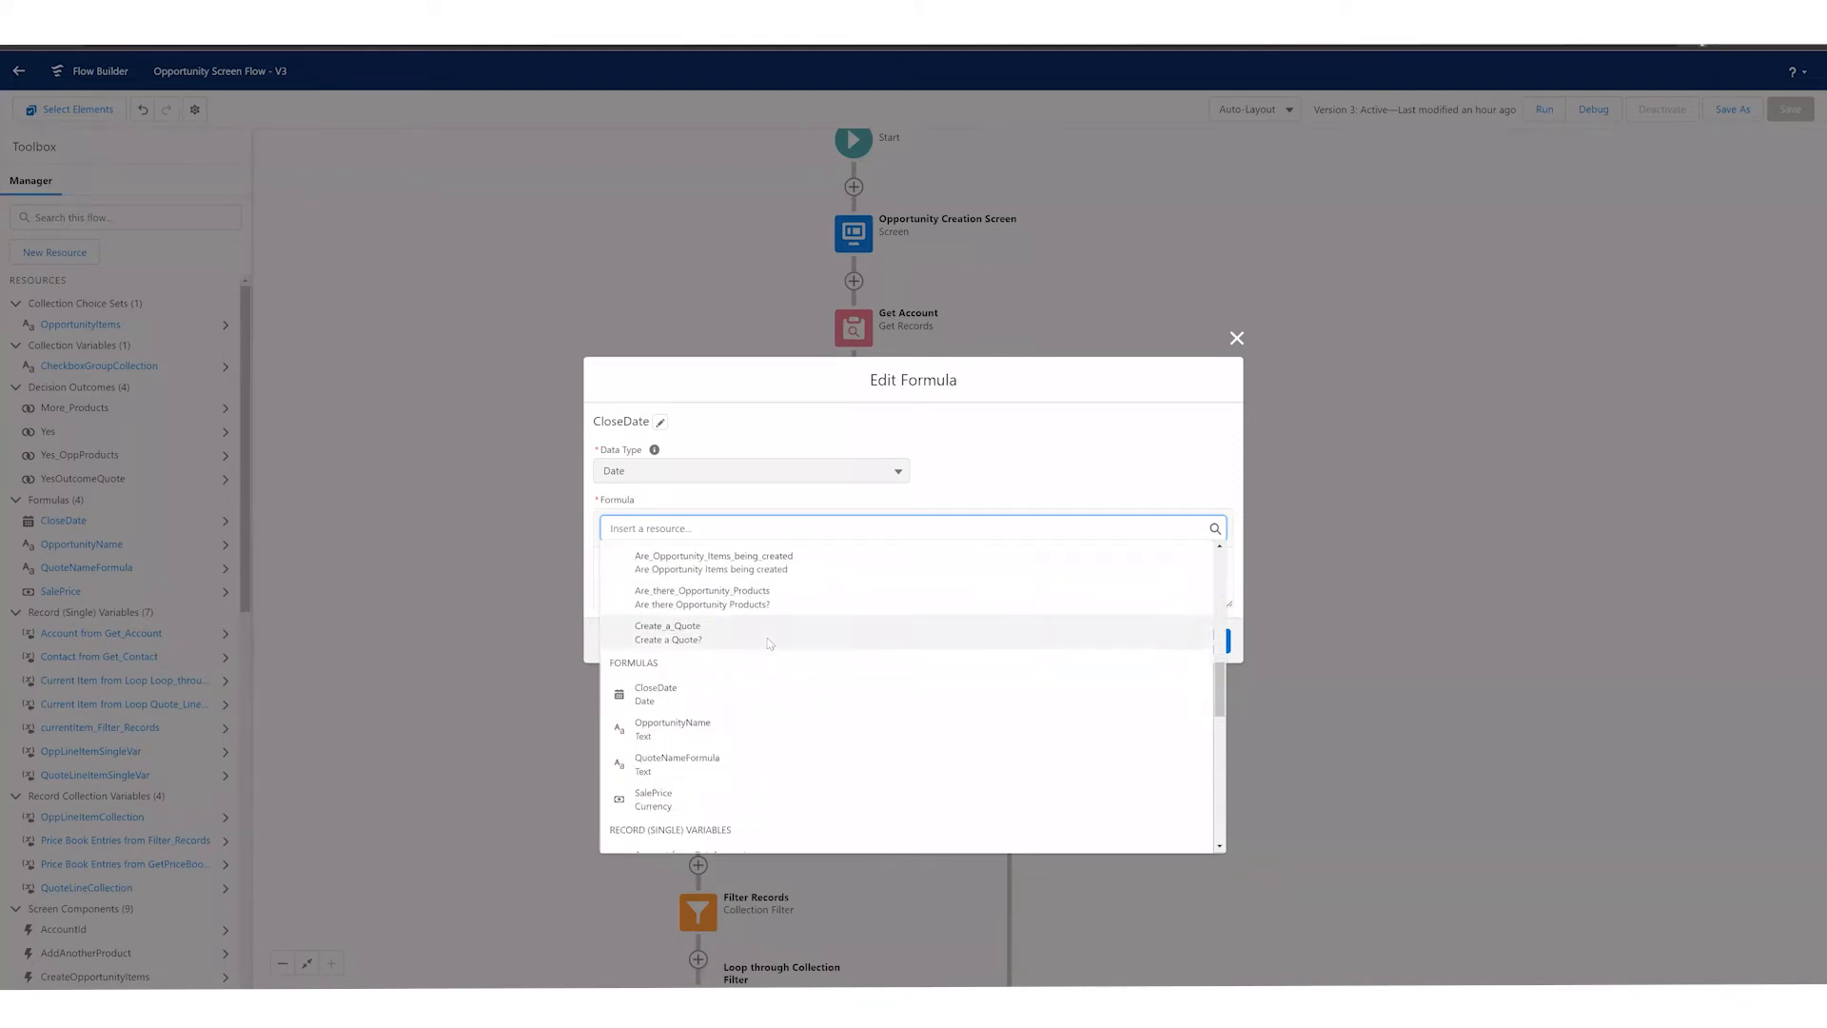
{"action": "scroll", "coordinate": [763, 649], "scroll_direction": "down", "scroll_amount": 5}
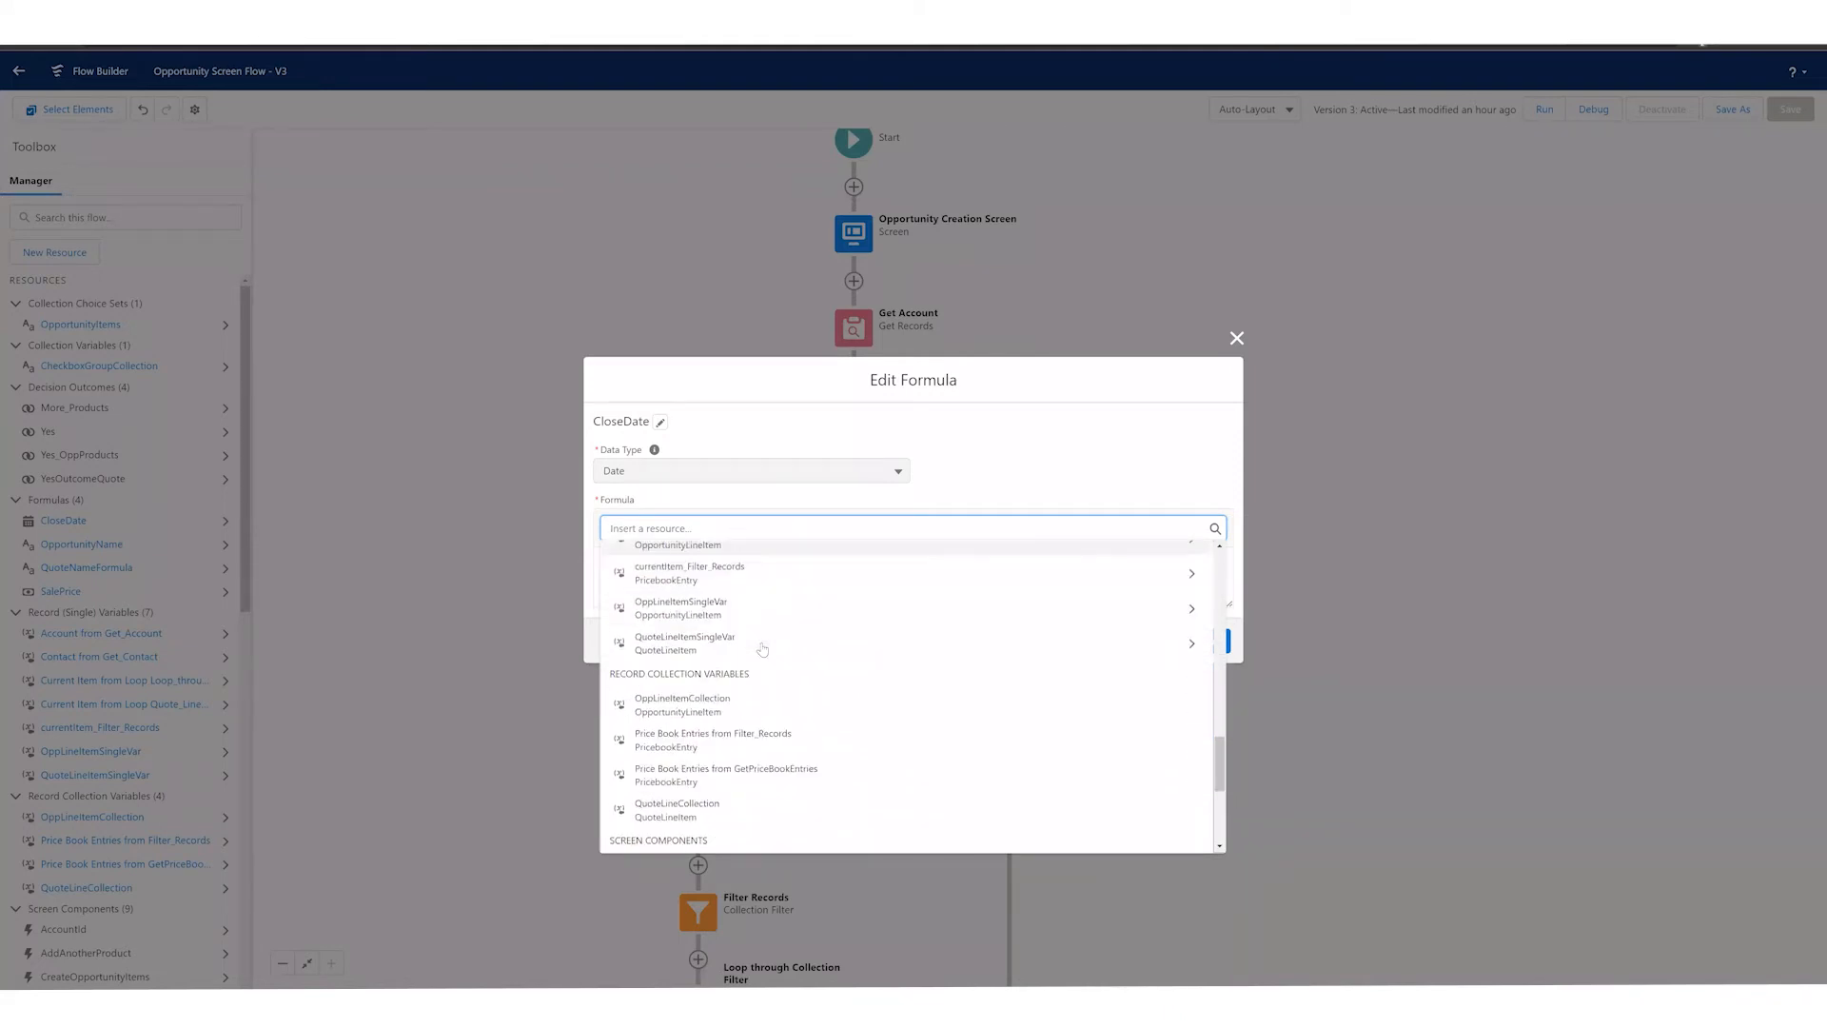
{"action": "scroll", "coordinate": [757, 635], "scroll_direction": "down", "scroll_amount": 4}
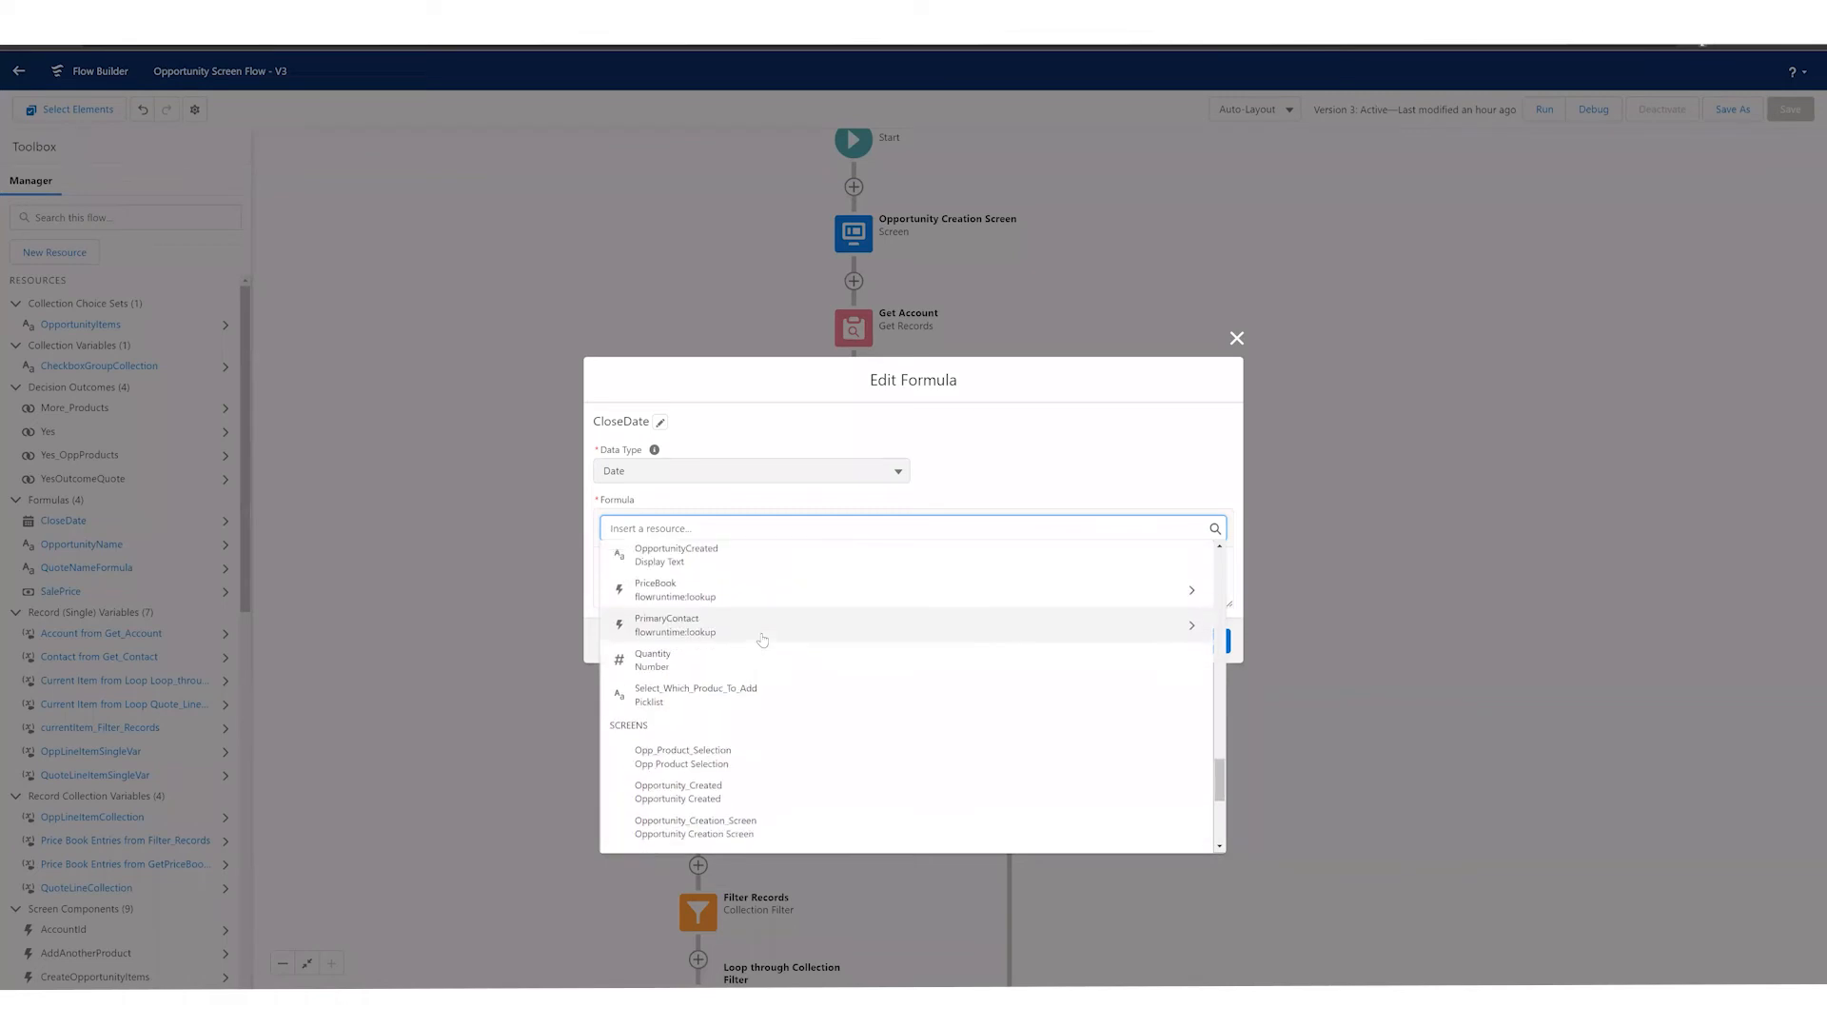
{"action": "scroll", "coordinate": [744, 633], "scroll_direction": "down", "scroll_amount": 3}
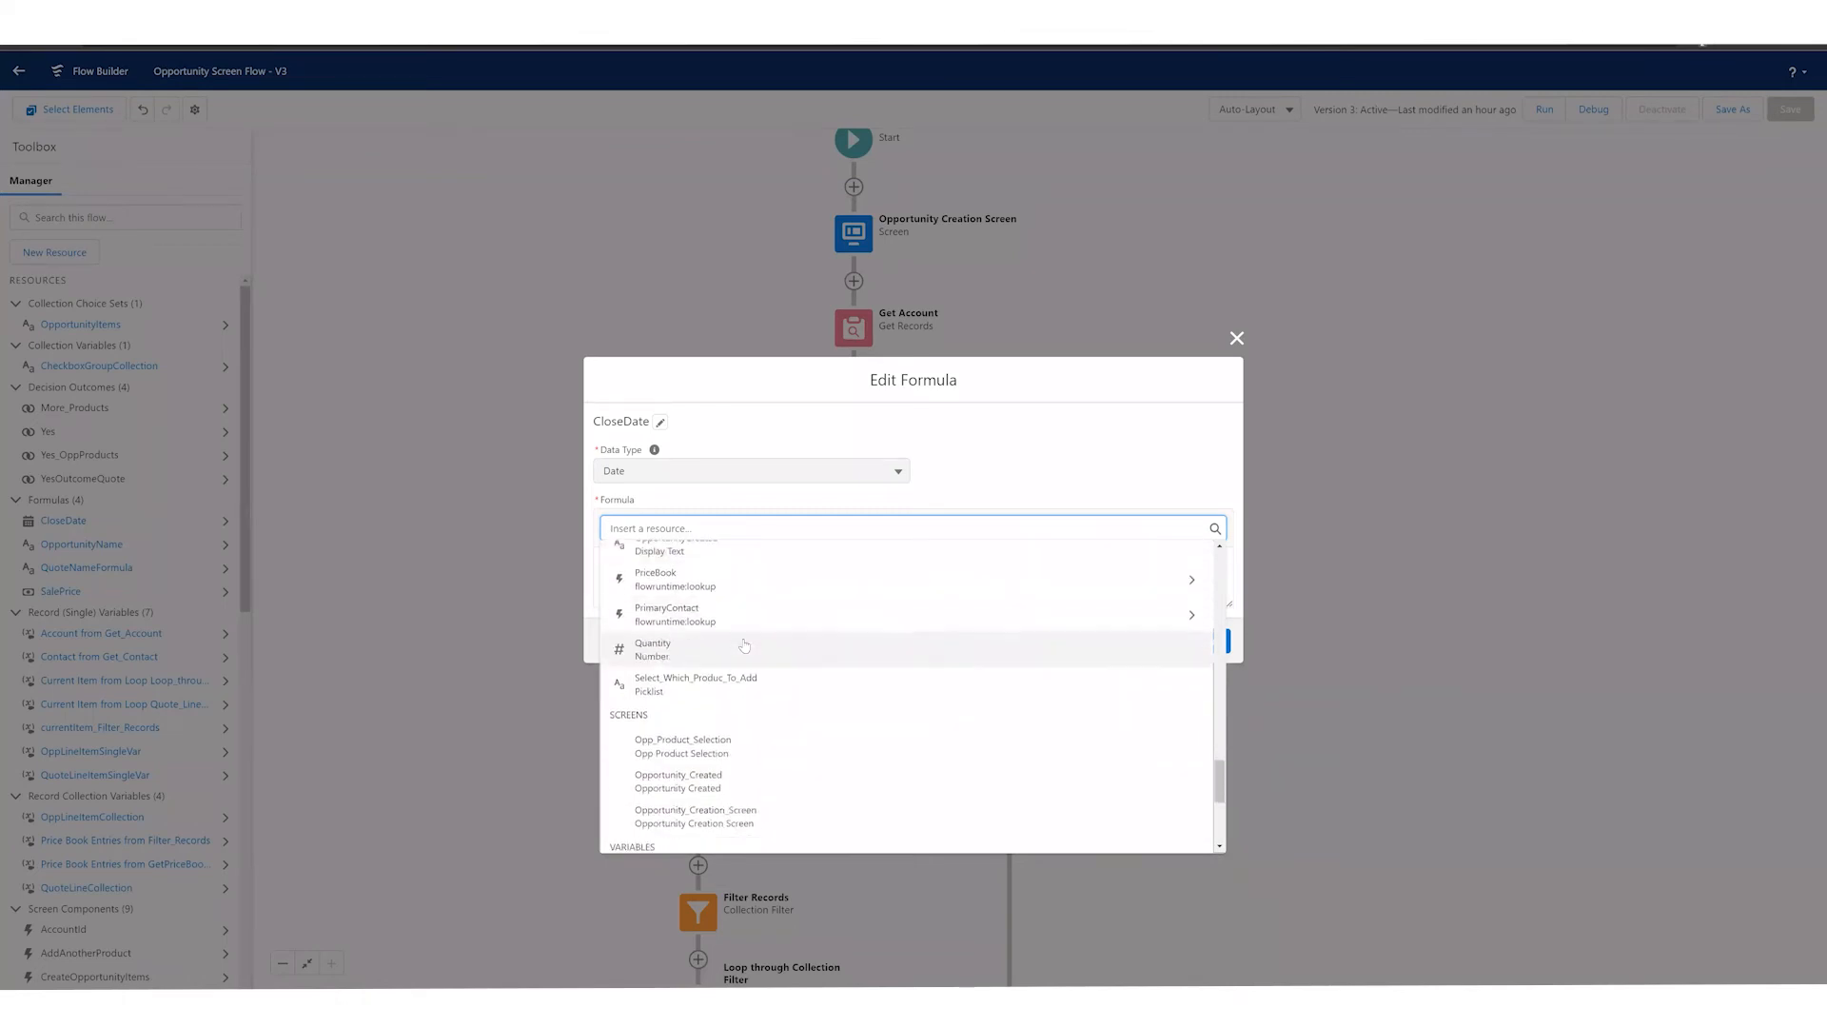
{"action": "scroll", "coordinate": [752, 666], "scroll_direction": "down", "scroll_amount": 2}
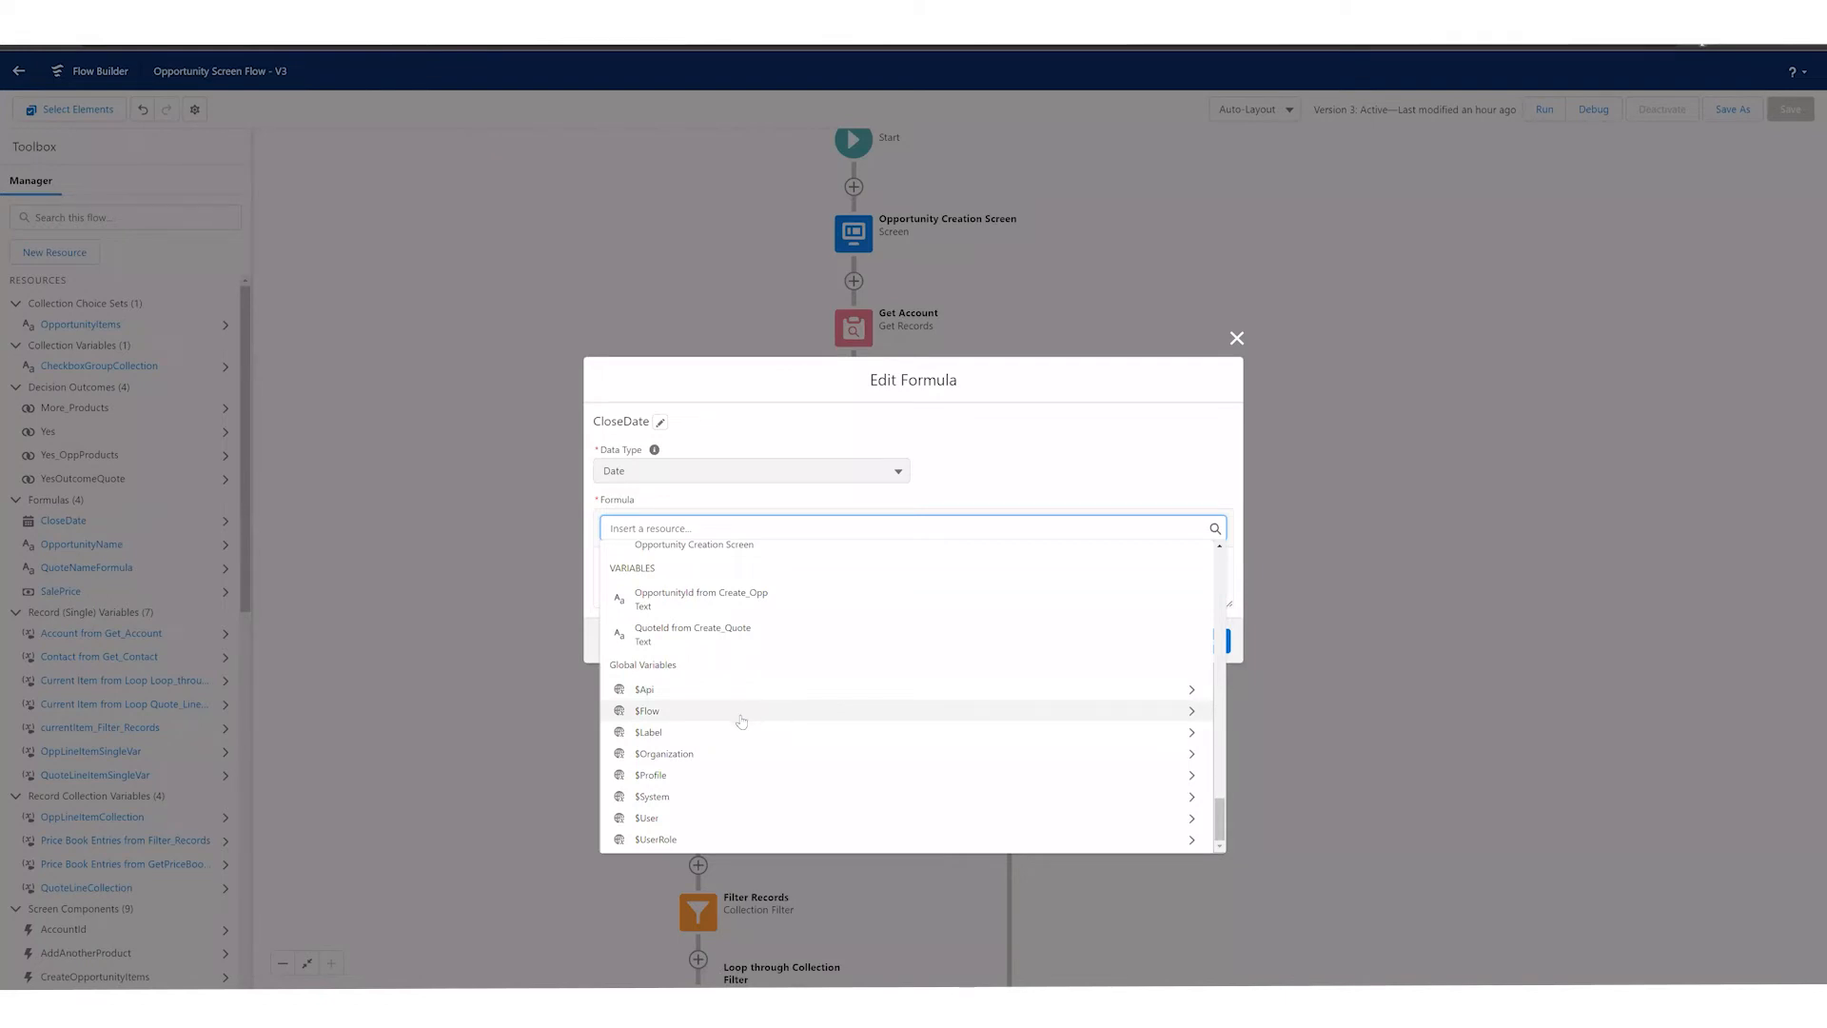
Step: Look through the $Flow global variable's fields, examine the current-date expression in the CloseDate formula, and cancel without changes
{"action": "left_click", "coordinate": [742, 722]}
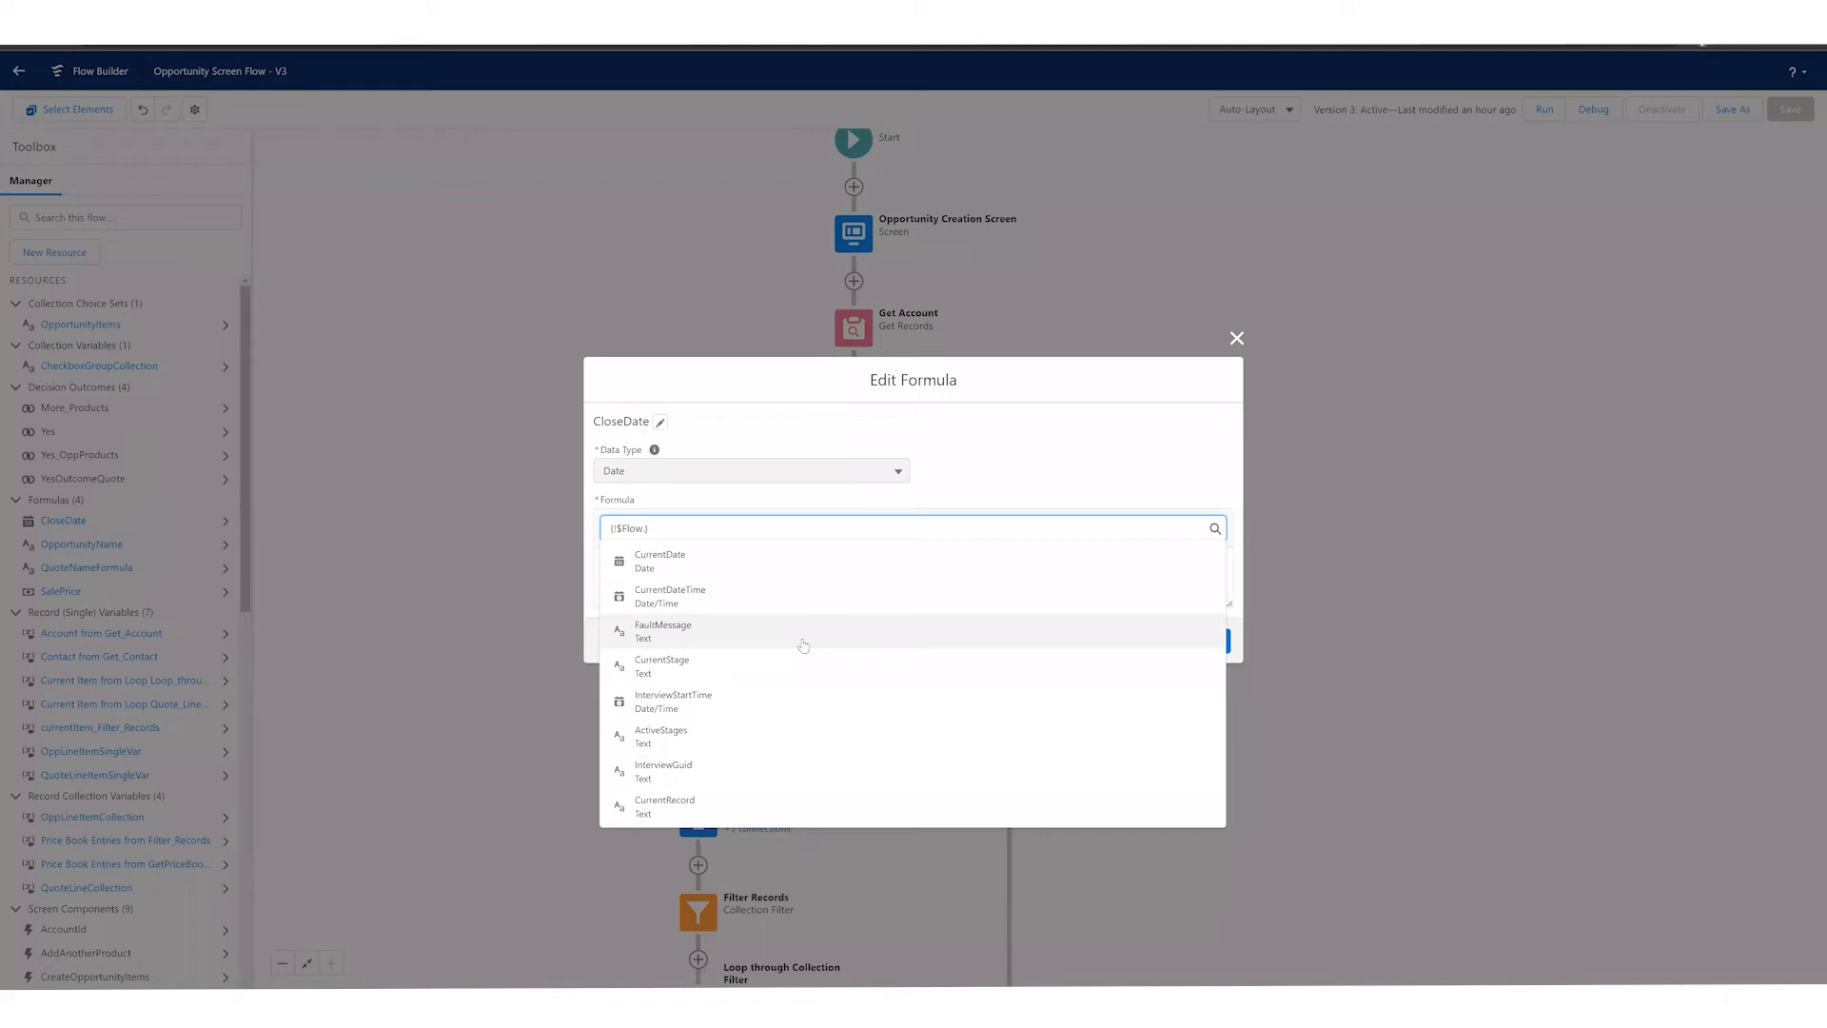
{"action": "left_click", "coordinate": [980, 490]}
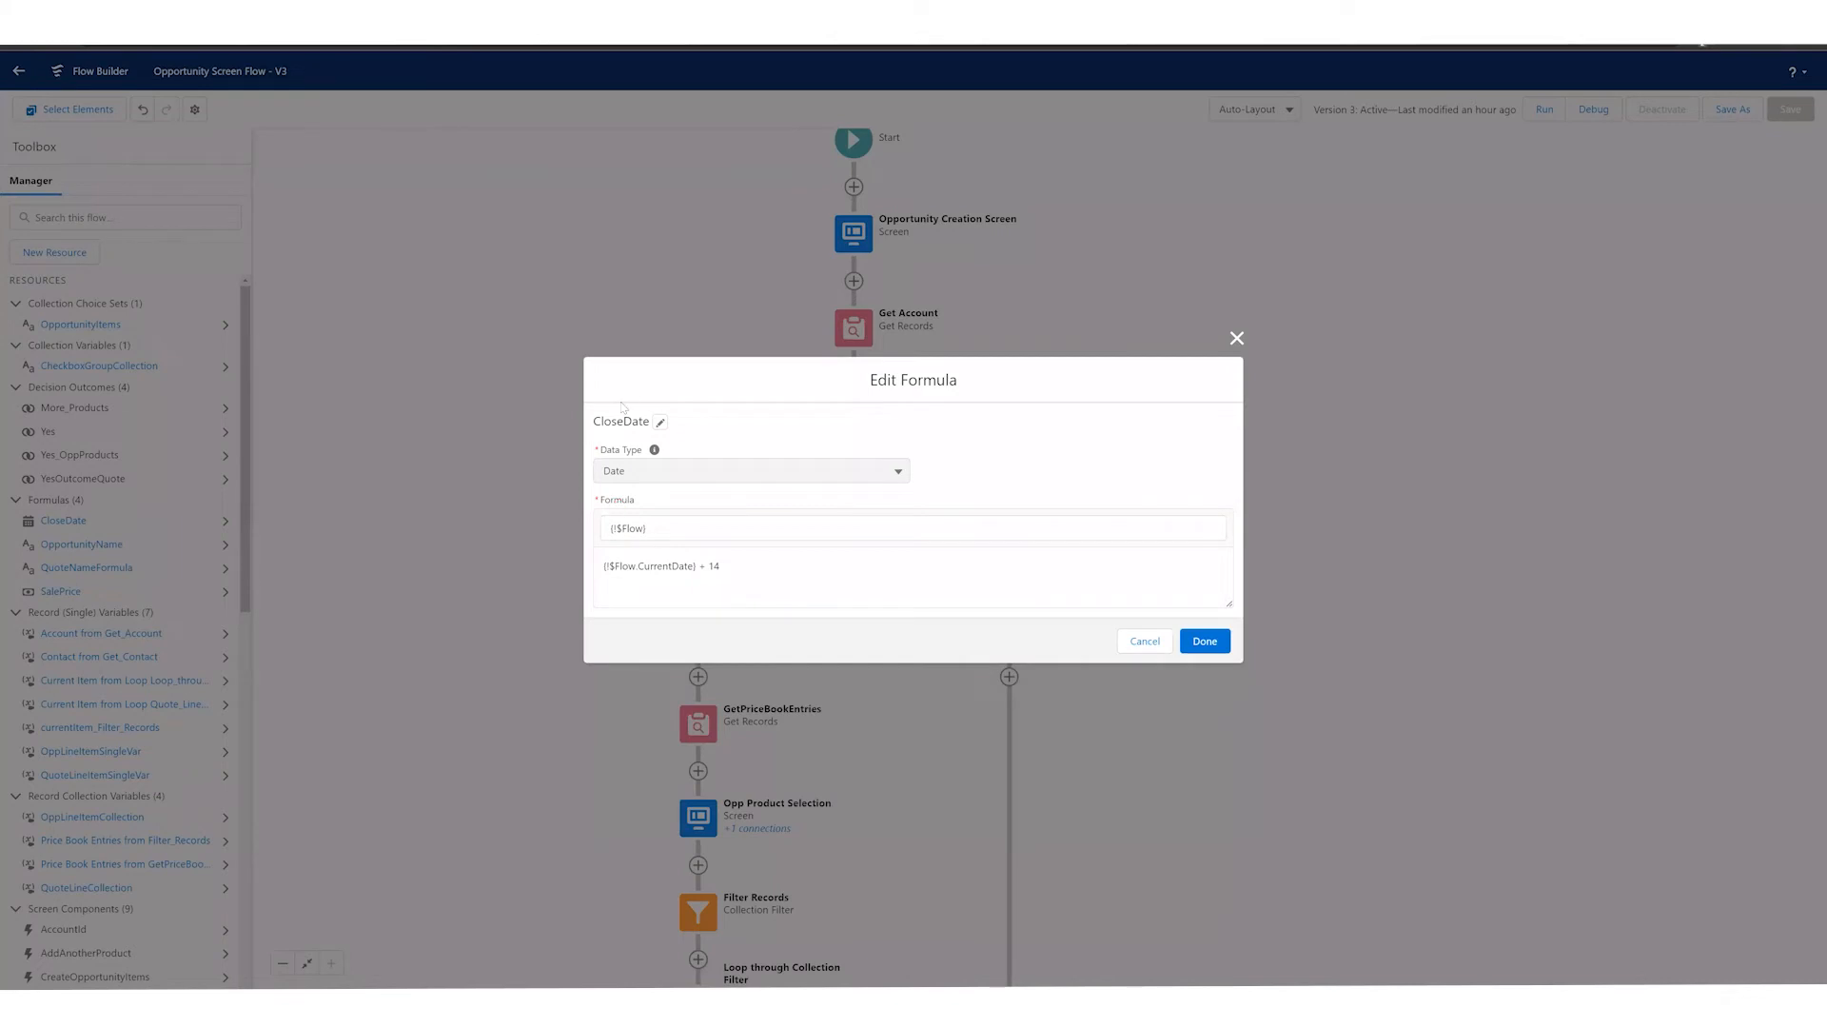
{"action": "left_click_drag", "start_coordinate": [619, 568], "coordinate": [708, 567]}
{"action": "left_click", "coordinate": [737, 566]}
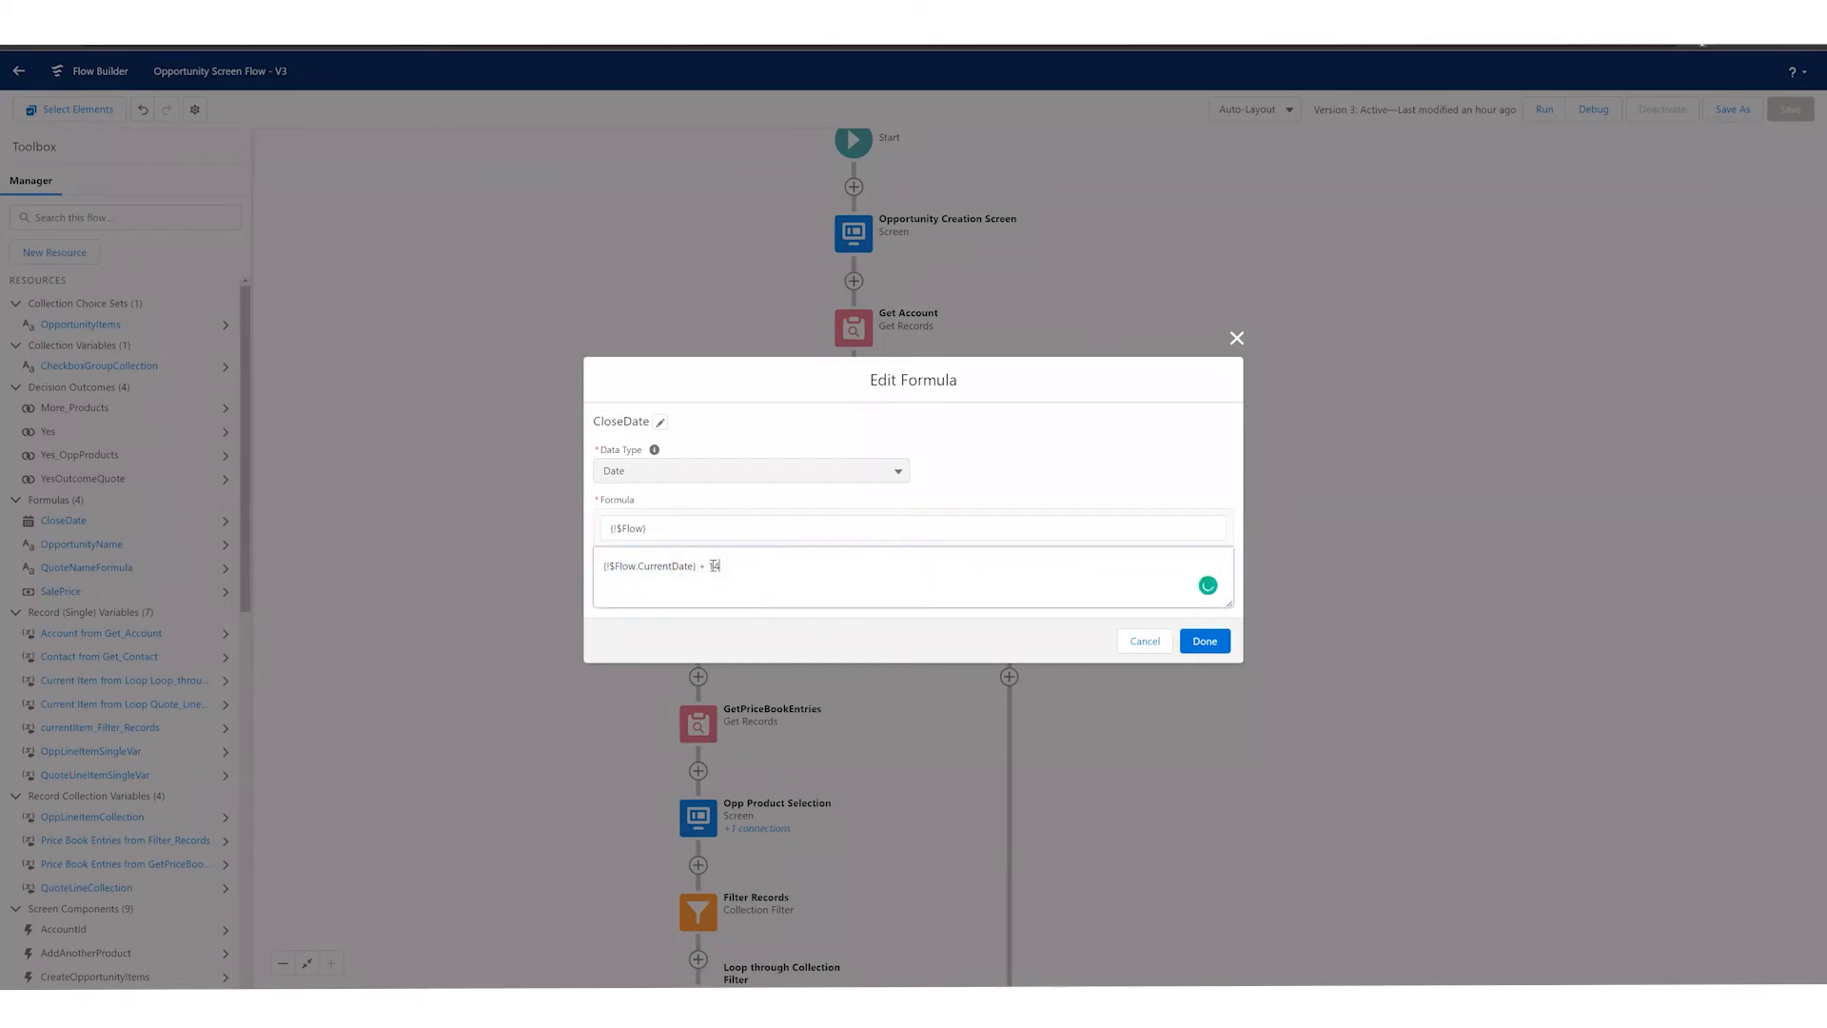
{"action": "left_click", "coordinate": [1147, 642]}
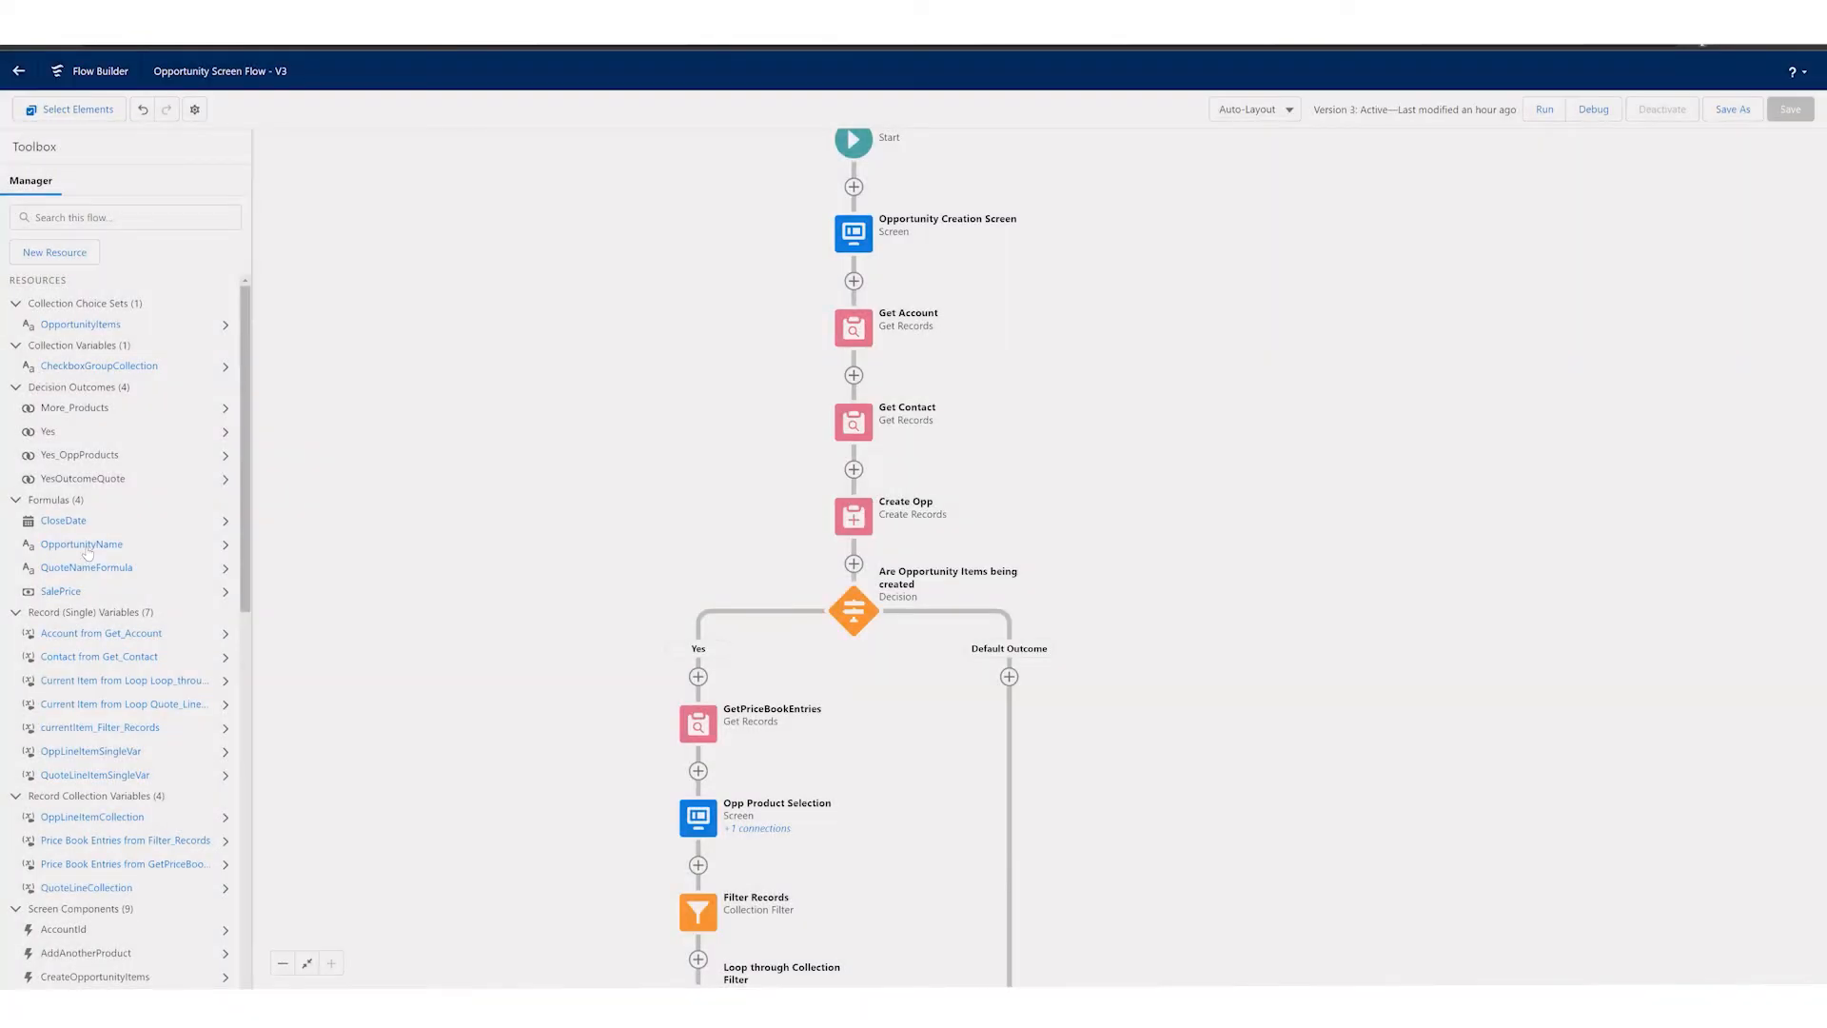
Step: Open the OpportunityName formula, examine how it combines account name, contact last name and literal text, and cancel out
{"action": "double_click", "coordinate": [86, 547]}
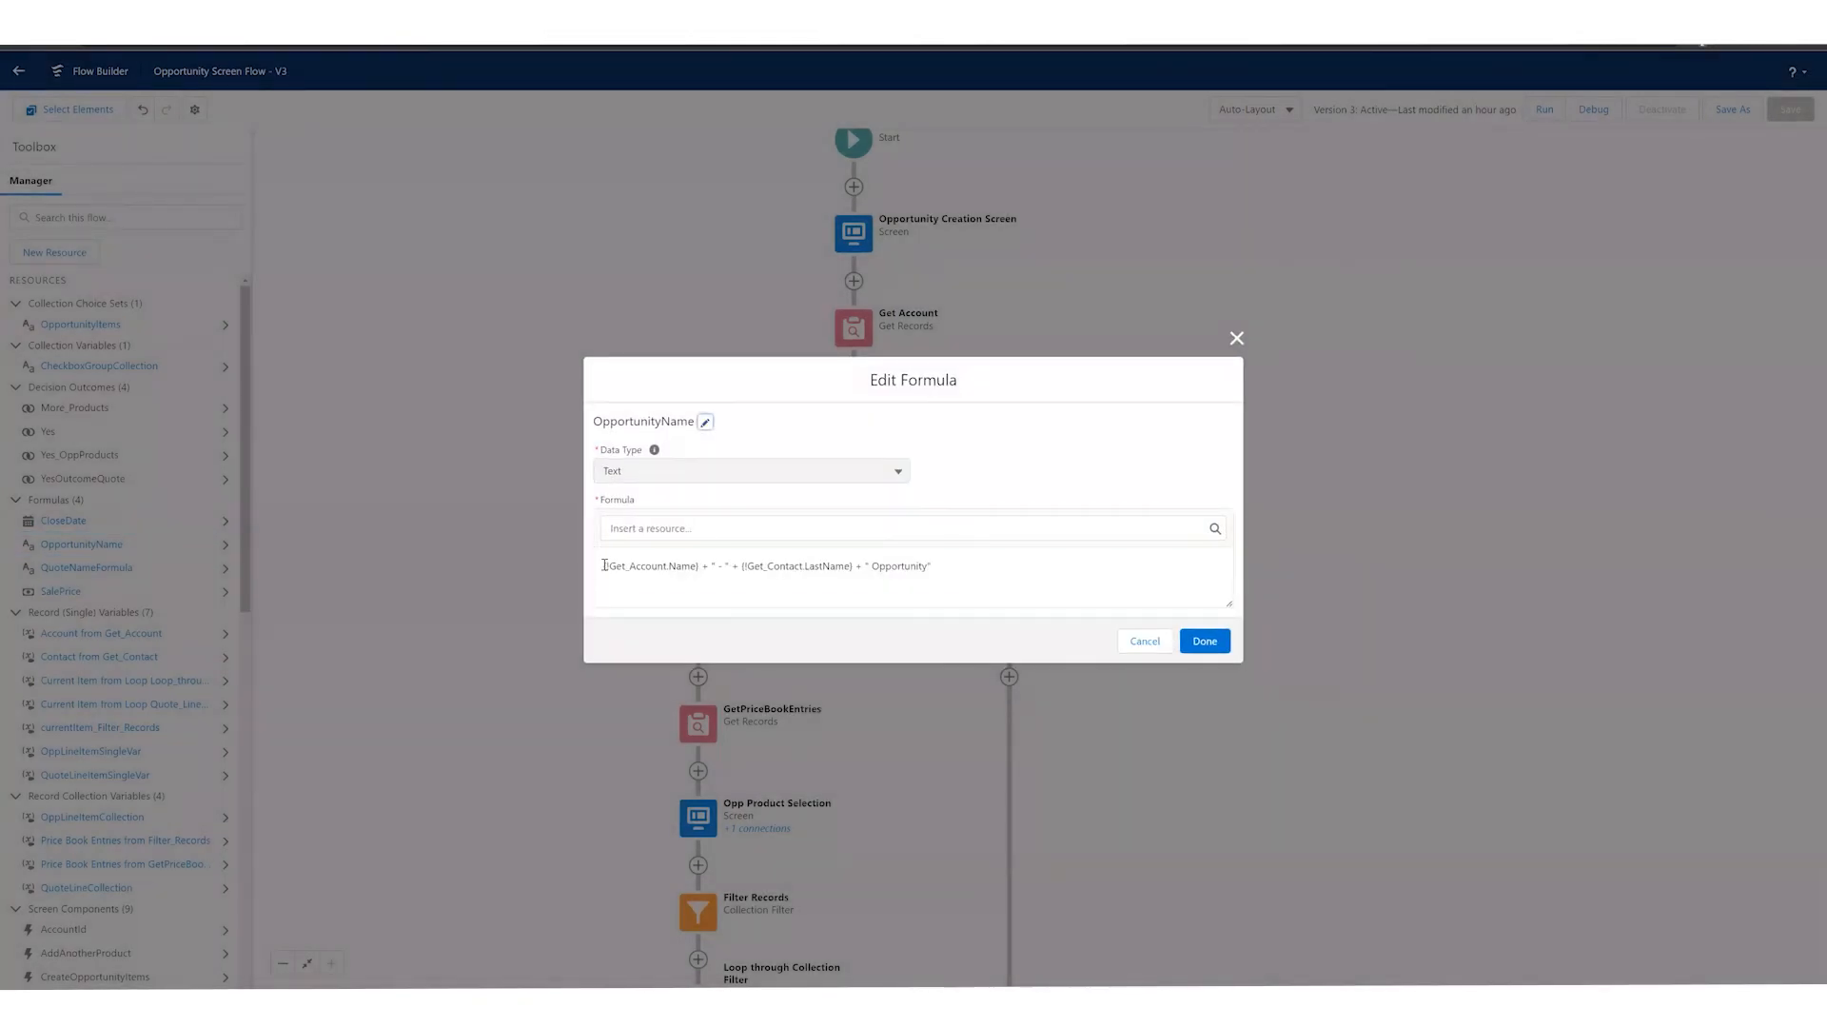
{"action": "left_click", "coordinate": [604, 566]}
{"action": "key", "text": "shift+Right"}
{"action": "key", "text": "shift+Right"}
{"action": "key", "text": "shift+Right"}
{"action": "key", "text": "shift+Right"}
{"action": "key", "text": "shift+Right"}
{"action": "key", "text": "shift+Right"}
{"action": "key", "text": "shift+Right"}
{"action": "key", "text": "shift+Right"}
{"action": "key", "text": "shift+Right"}
{"action": "key", "text": "shift+Right"}
{"action": "key", "text": "shift+Right"}
{"action": "key", "text": "shift+Right"}
{"action": "key", "text": "shift+Right"}
{"action": "key", "text": "shift+Right"}
{"action": "key", "text": "shift+Right"}
{"action": "key", "text": "shift+Right"}
{"action": "key", "text": "Right"}
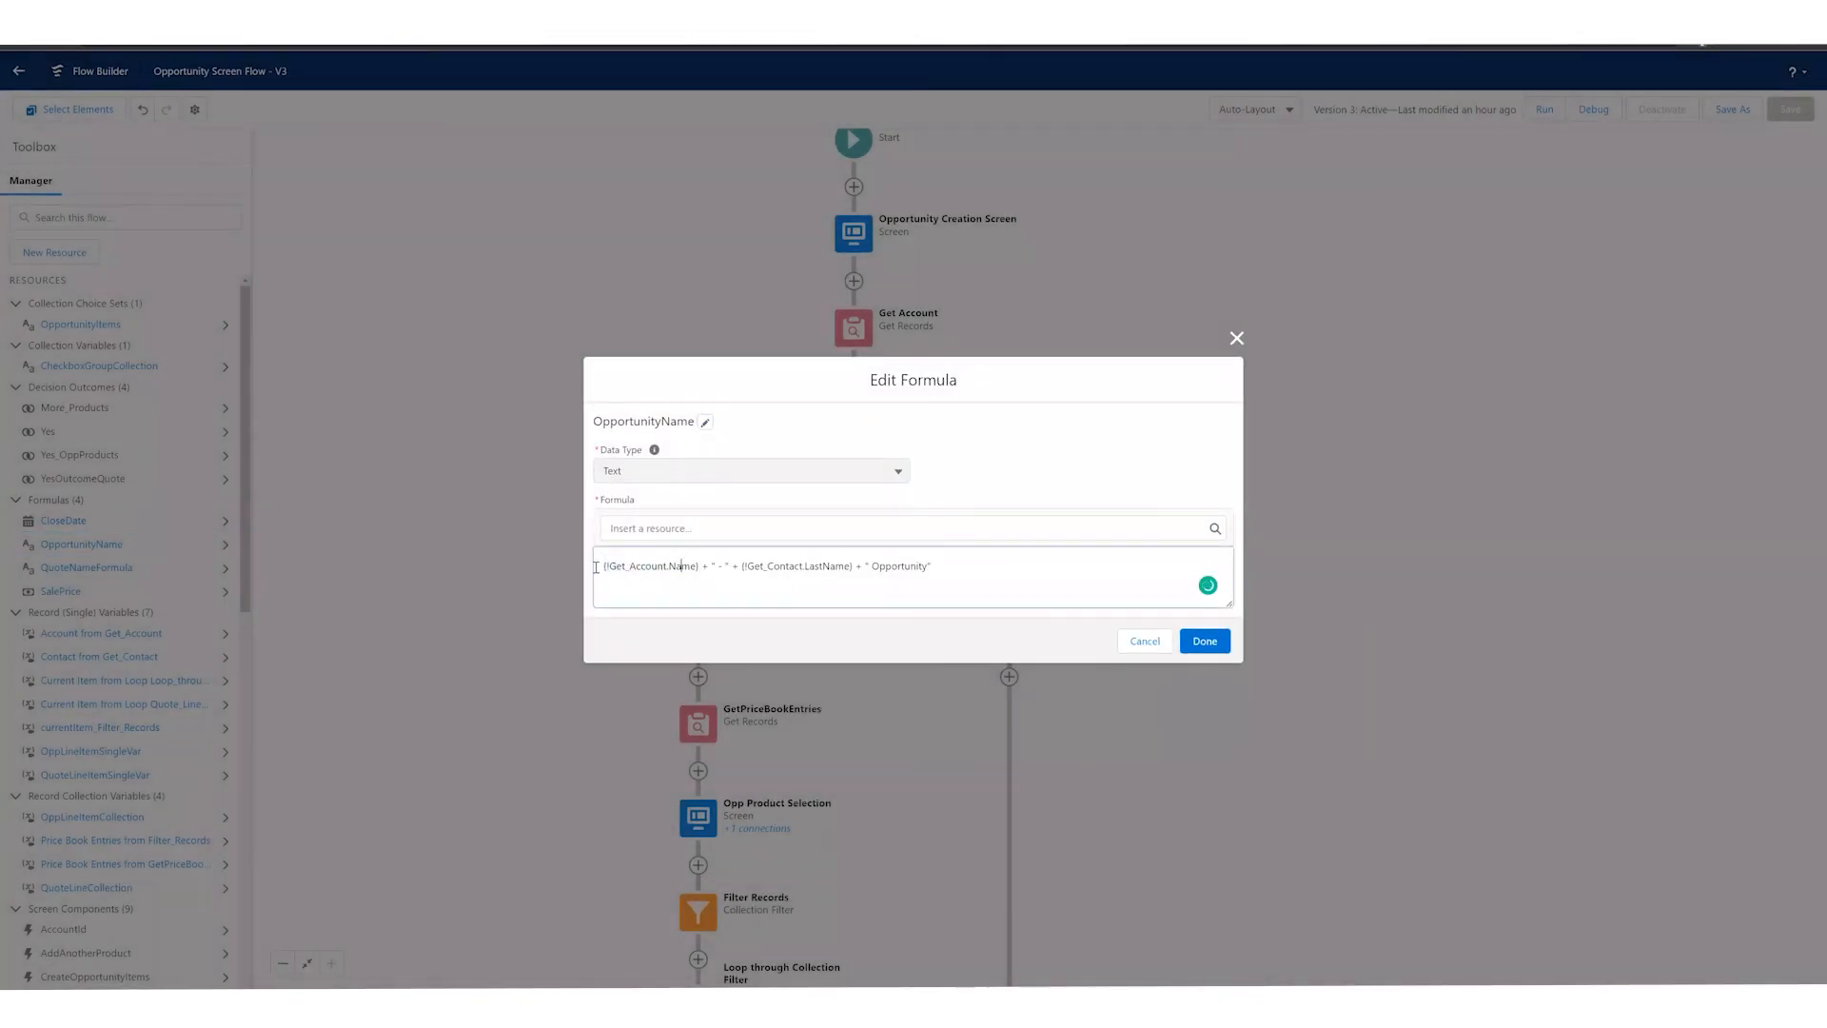
{"action": "left_click_drag", "start_coordinate": [609, 566], "coordinate": [625, 566]}
{"action": "left_click_drag", "start_coordinate": [711, 565], "coordinate": [850, 568]}
{"action": "left_click", "coordinate": [748, 569]}
{"action": "left_click_drag", "start_coordinate": [872, 568], "coordinate": [930, 571]}
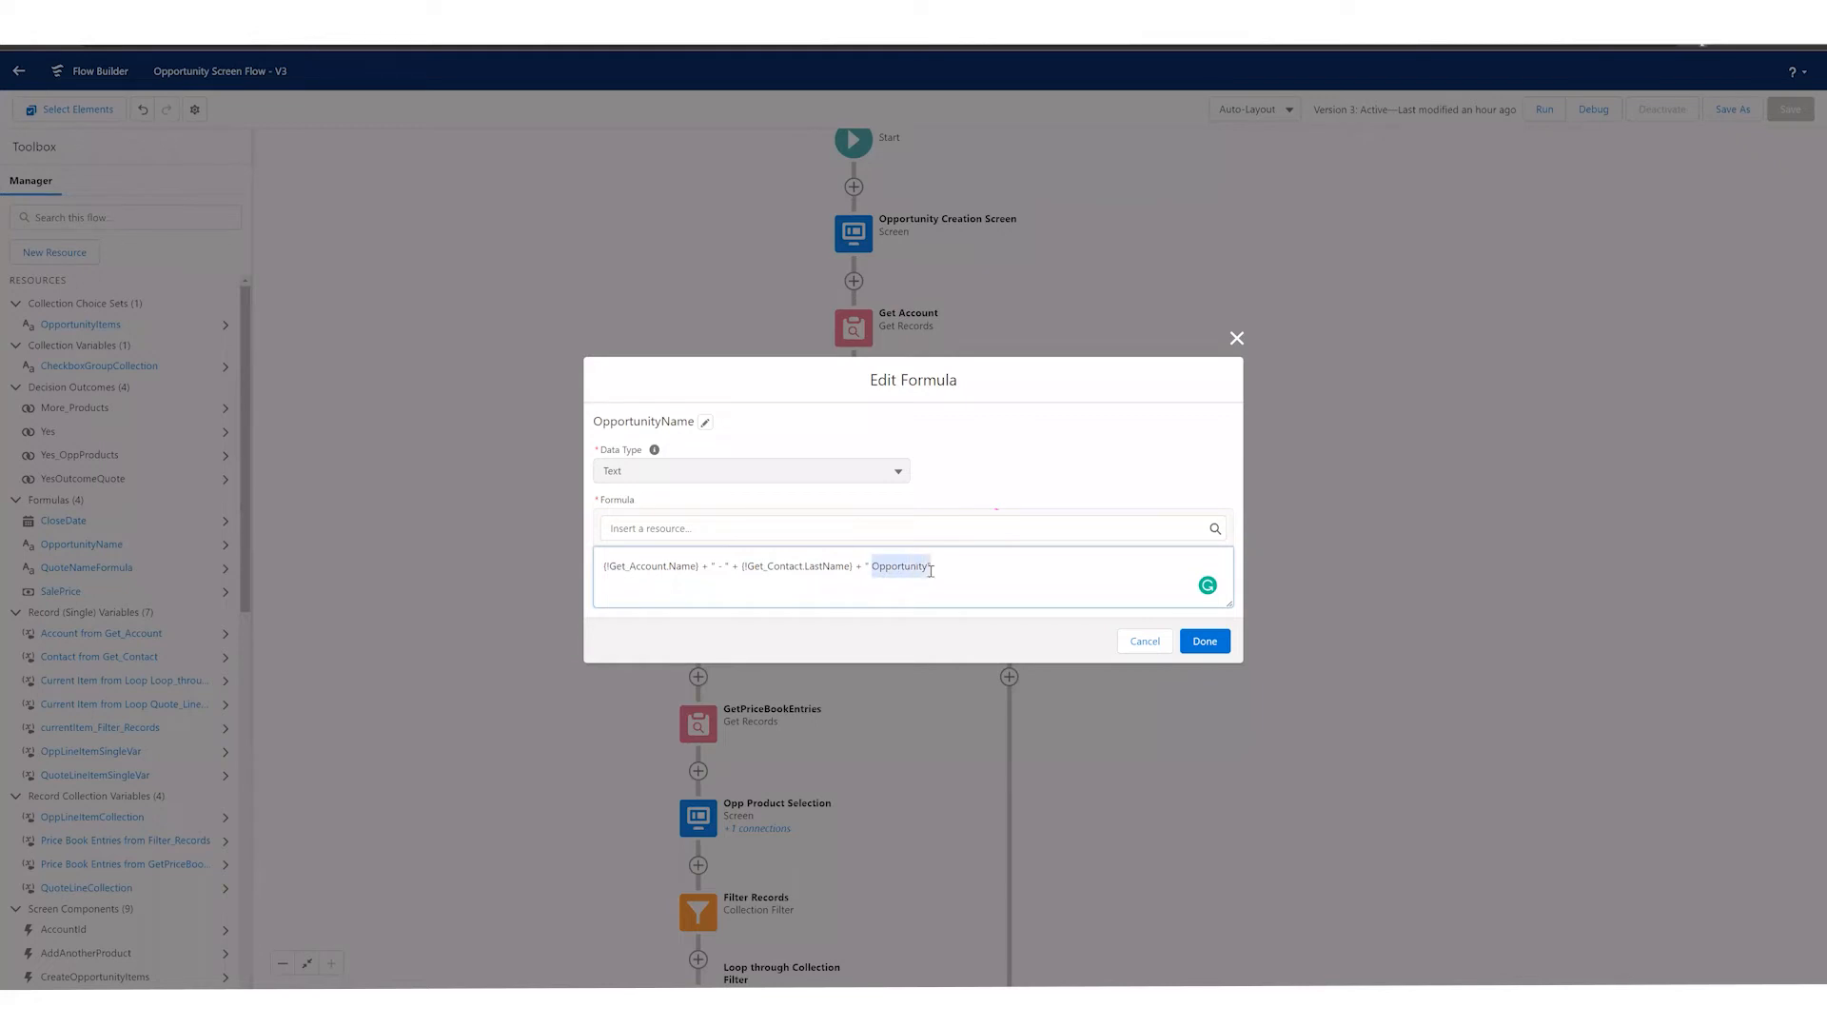
{"action": "left_click", "coordinate": [1147, 640]}
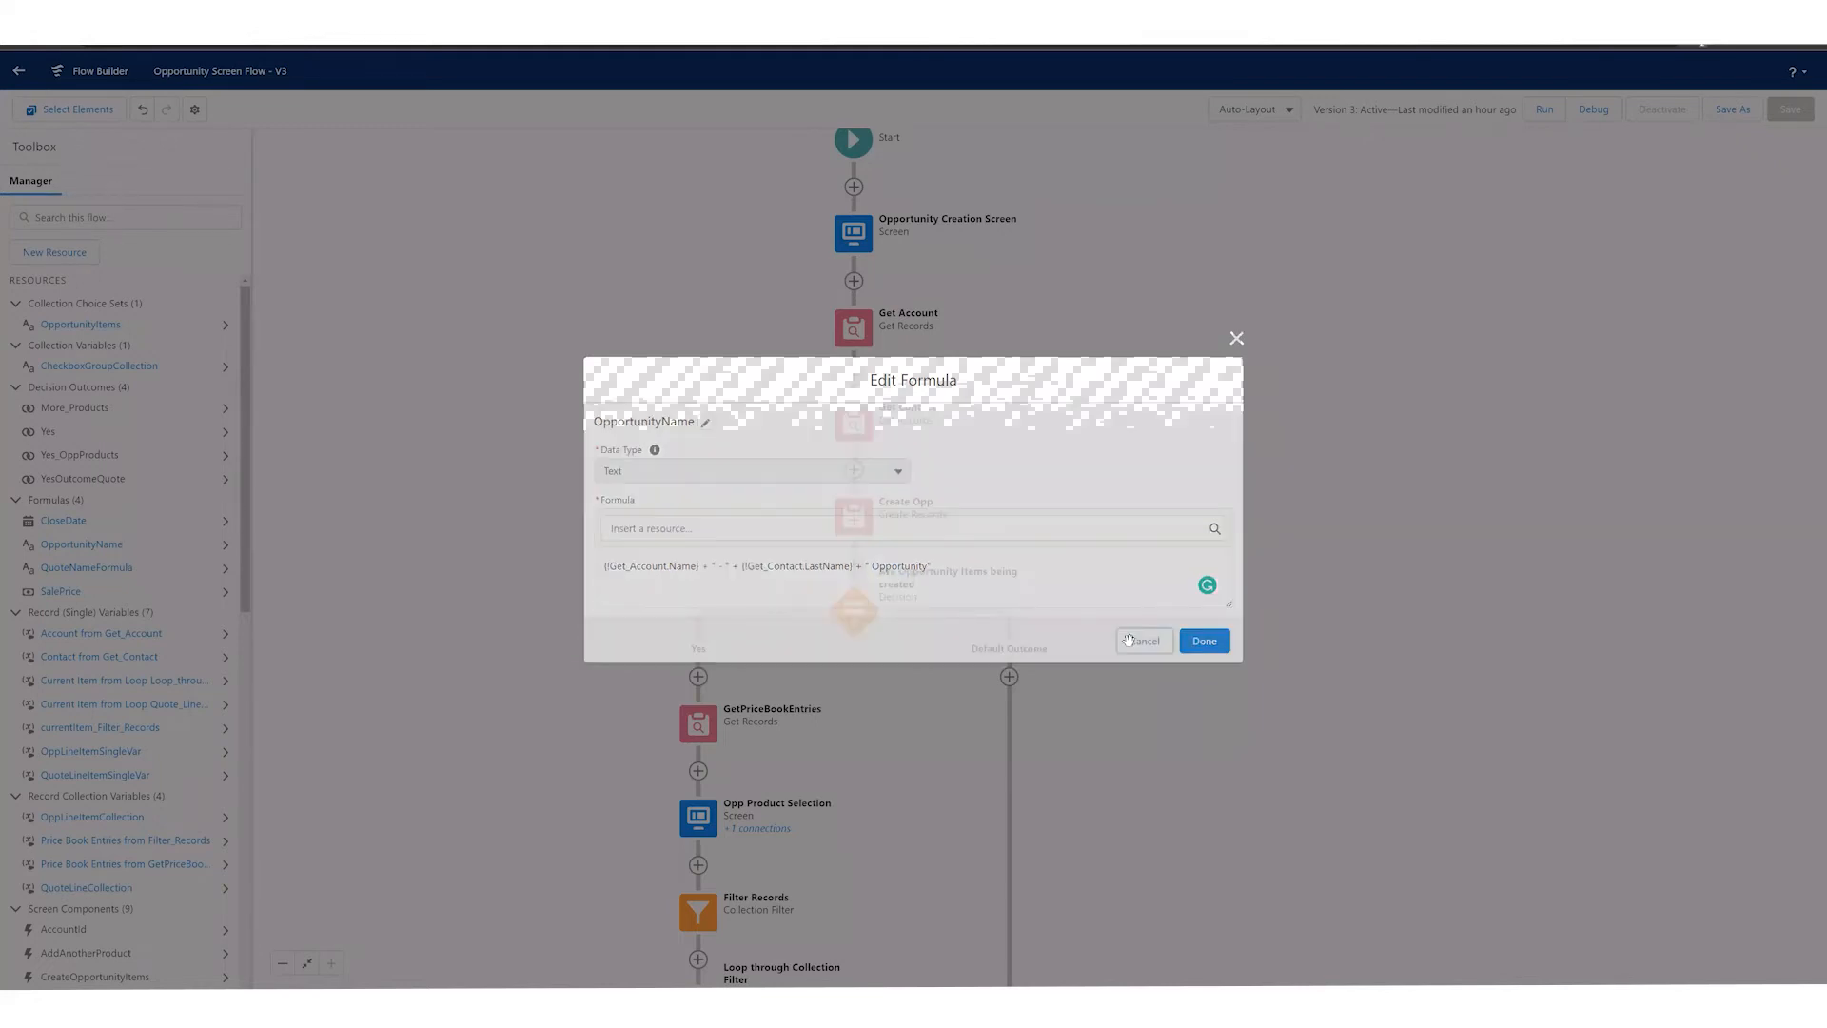
Step: Open the "Are Opportunity Items being created" decision, examine its Yes and Default Outcome paths, and cancel without changes
{"action": "scroll", "coordinate": [849, 553], "scroll_direction": "down", "scroll_amount": 2}
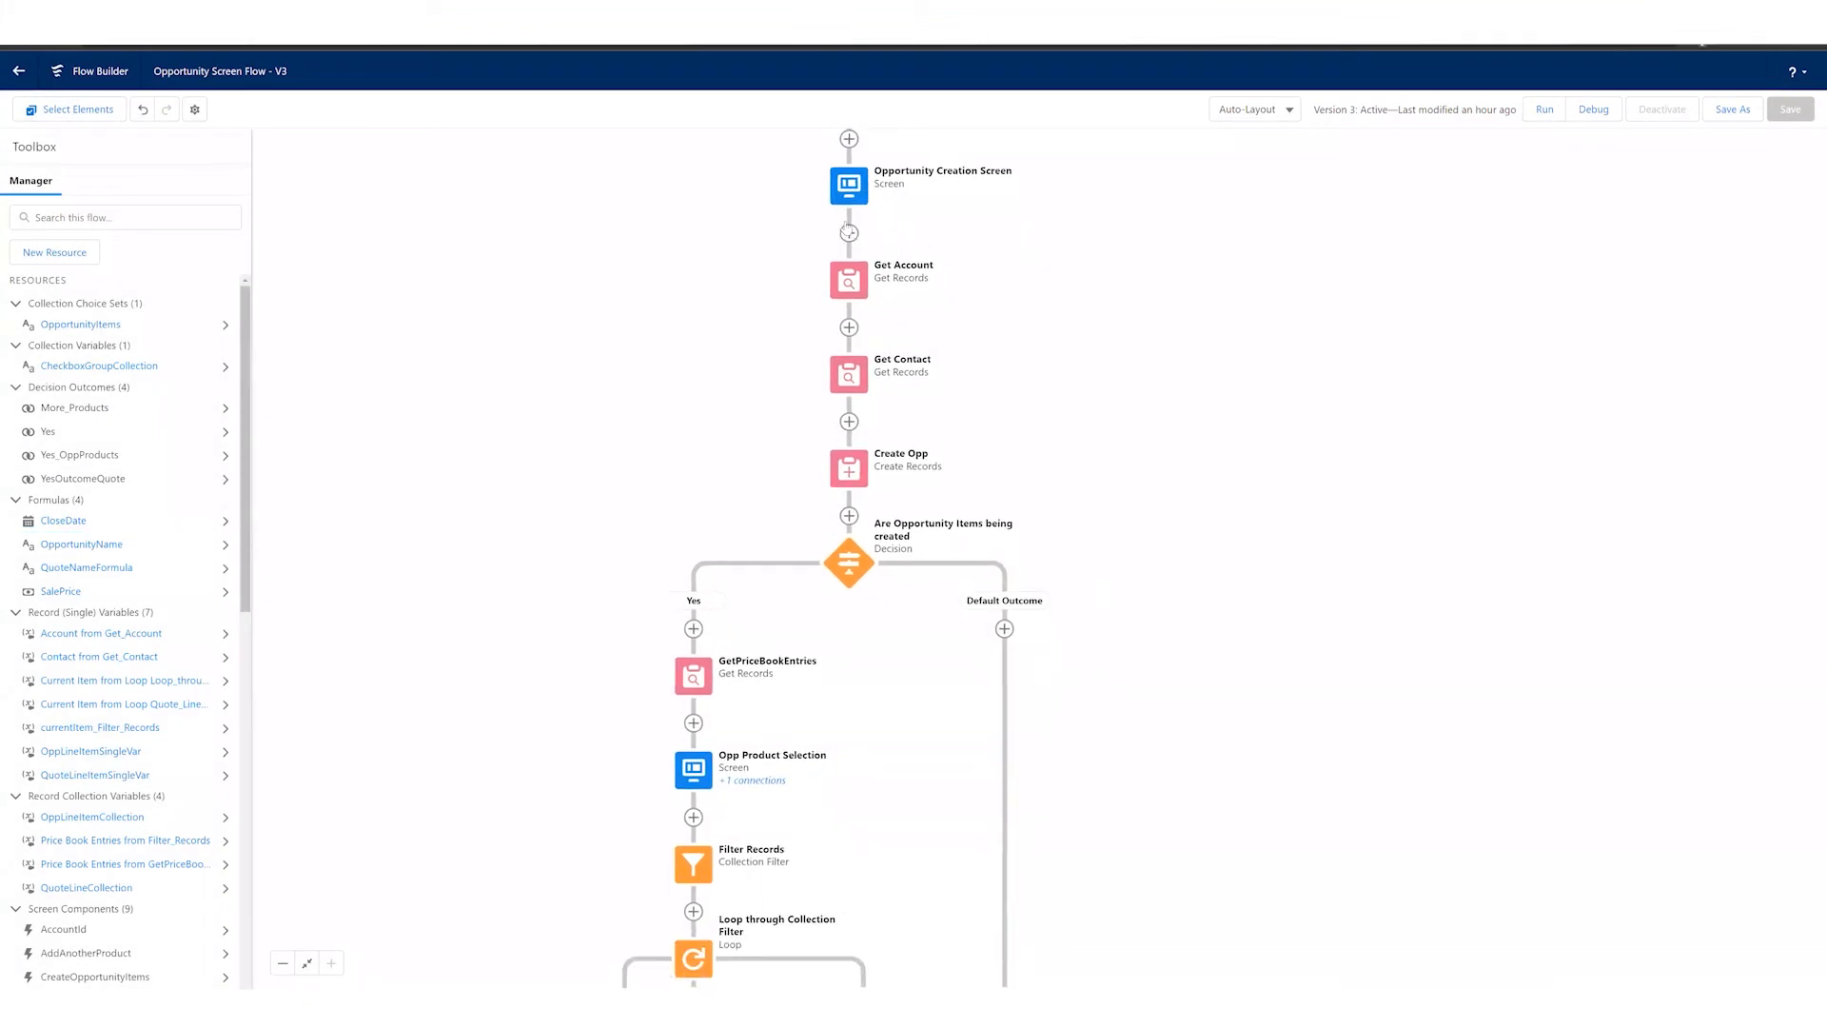
{"action": "left_click", "coordinate": [848, 569]}
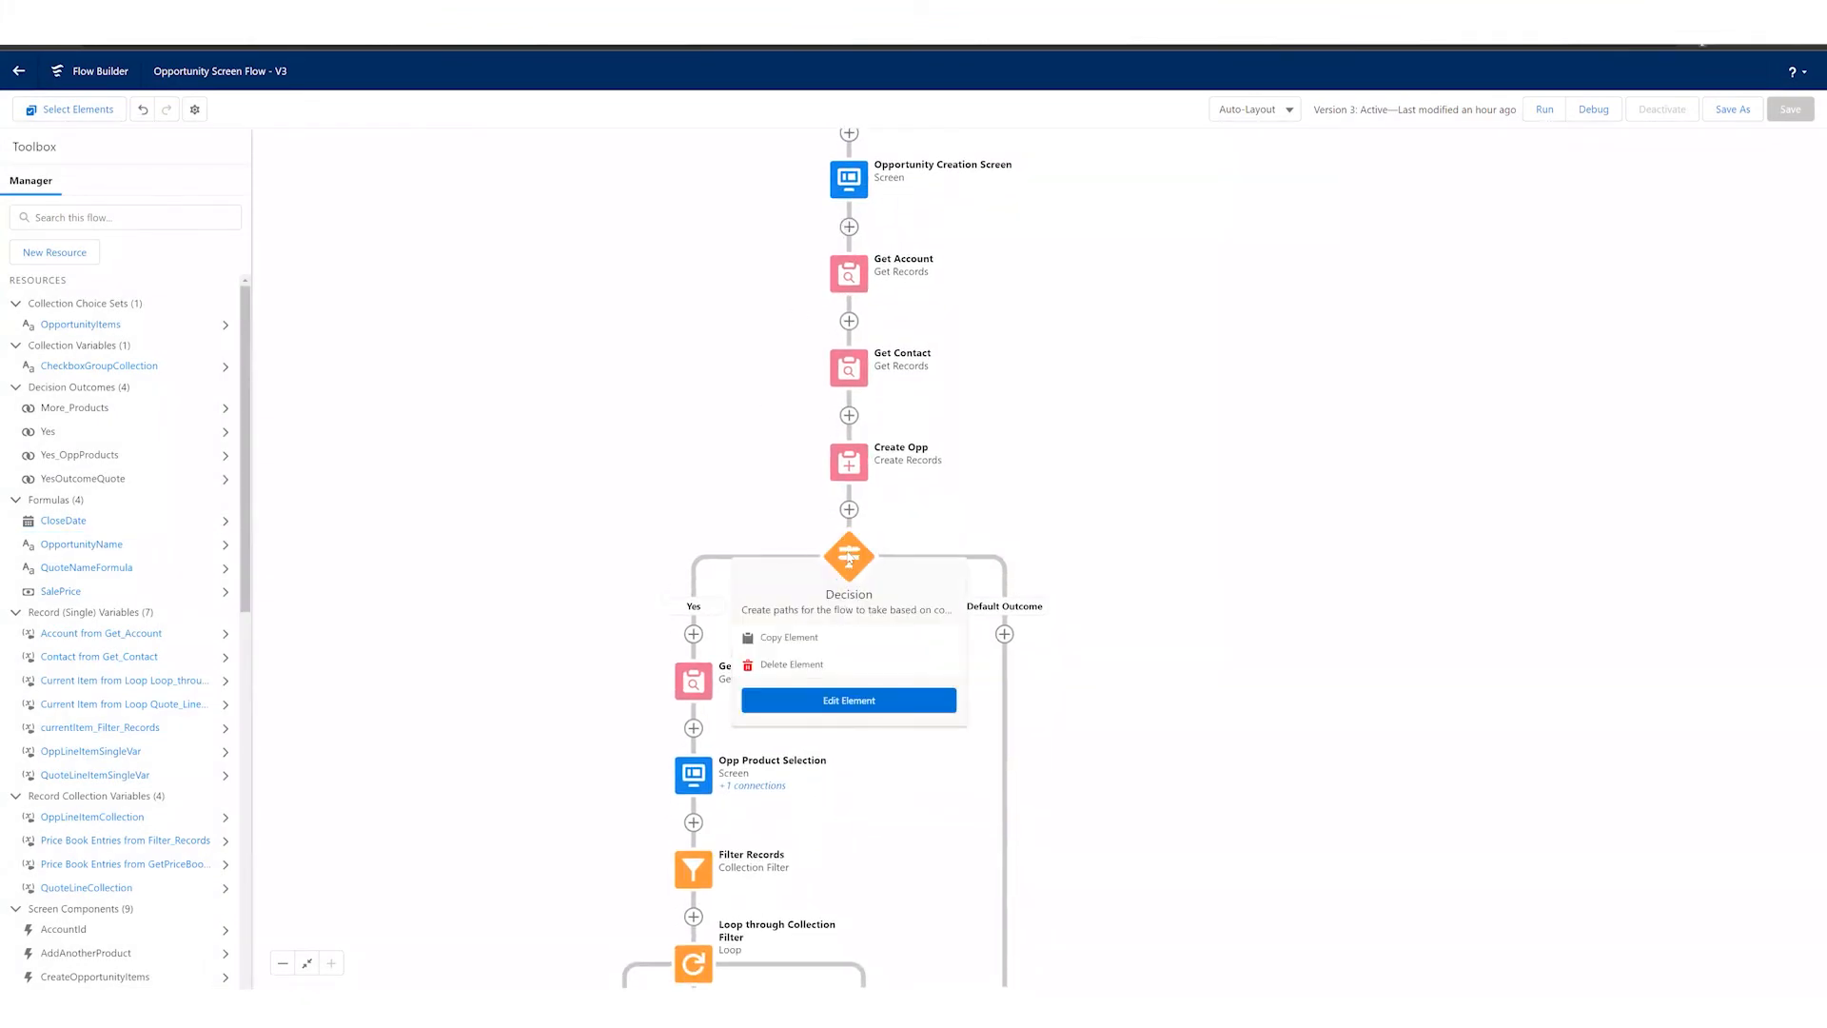
{"action": "left_click", "coordinate": [848, 698]}
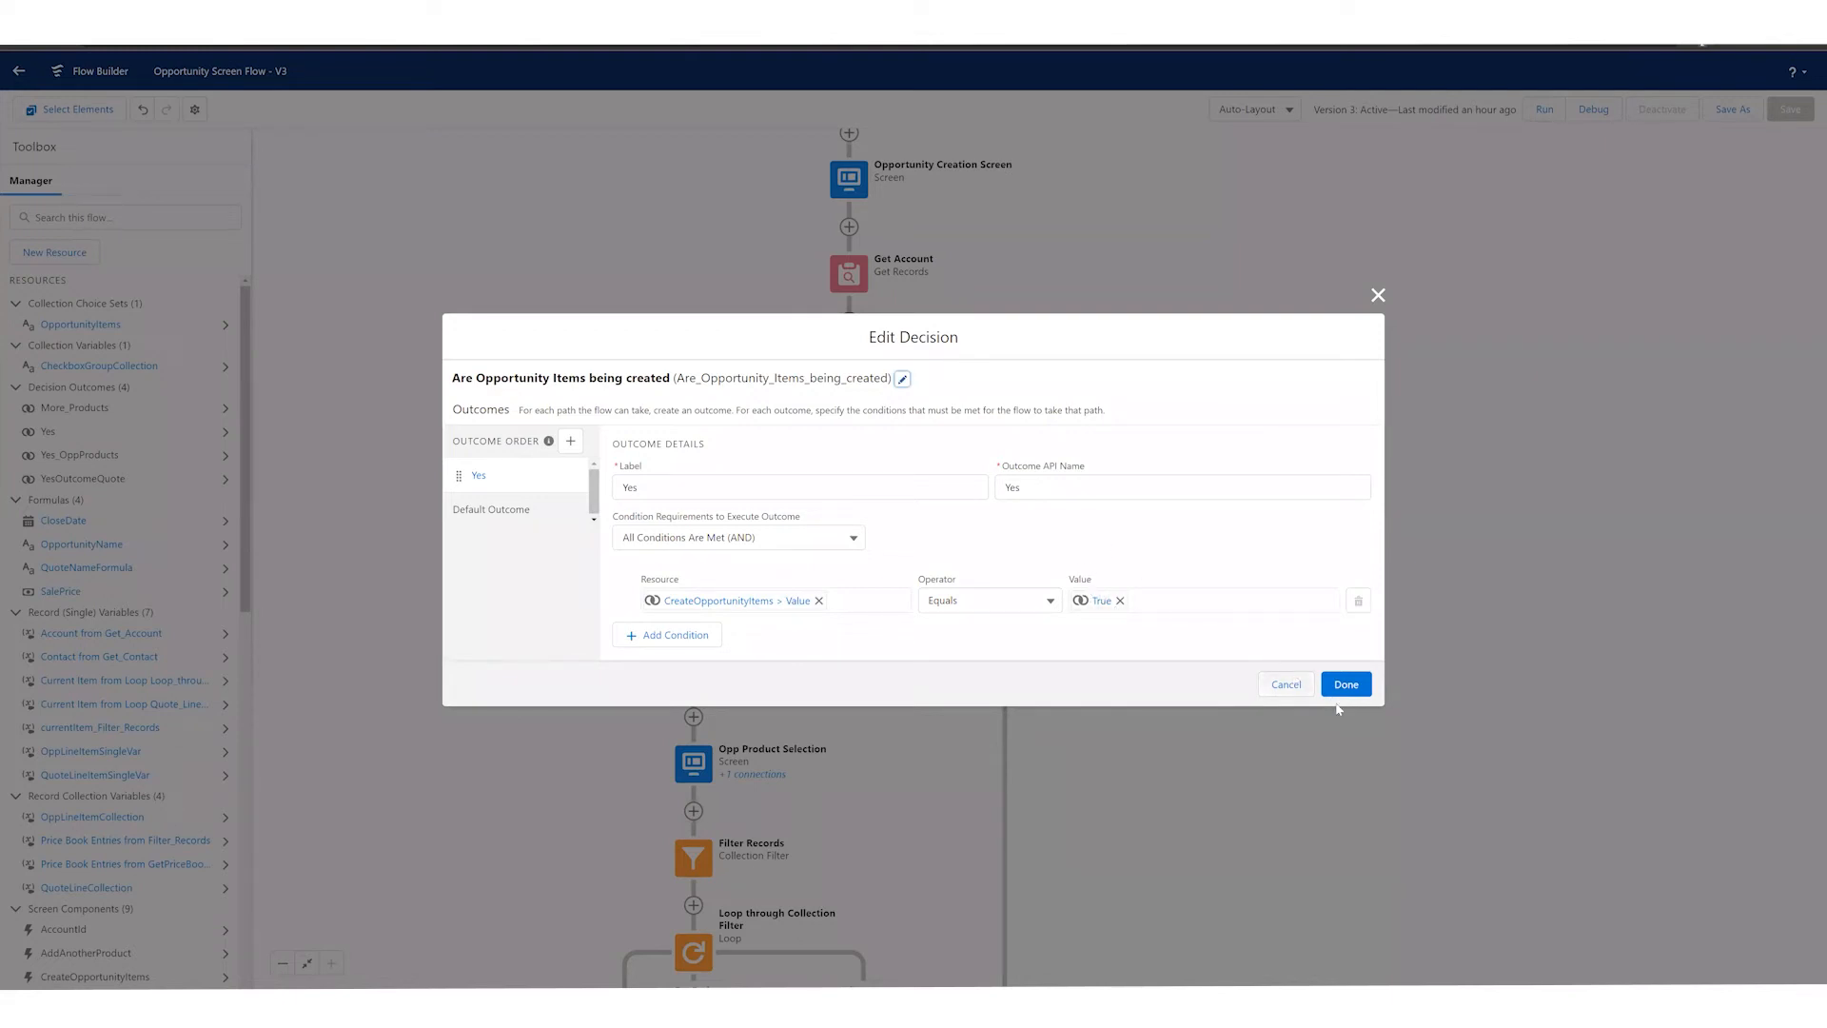
{"action": "left_click", "coordinate": [506, 511]}
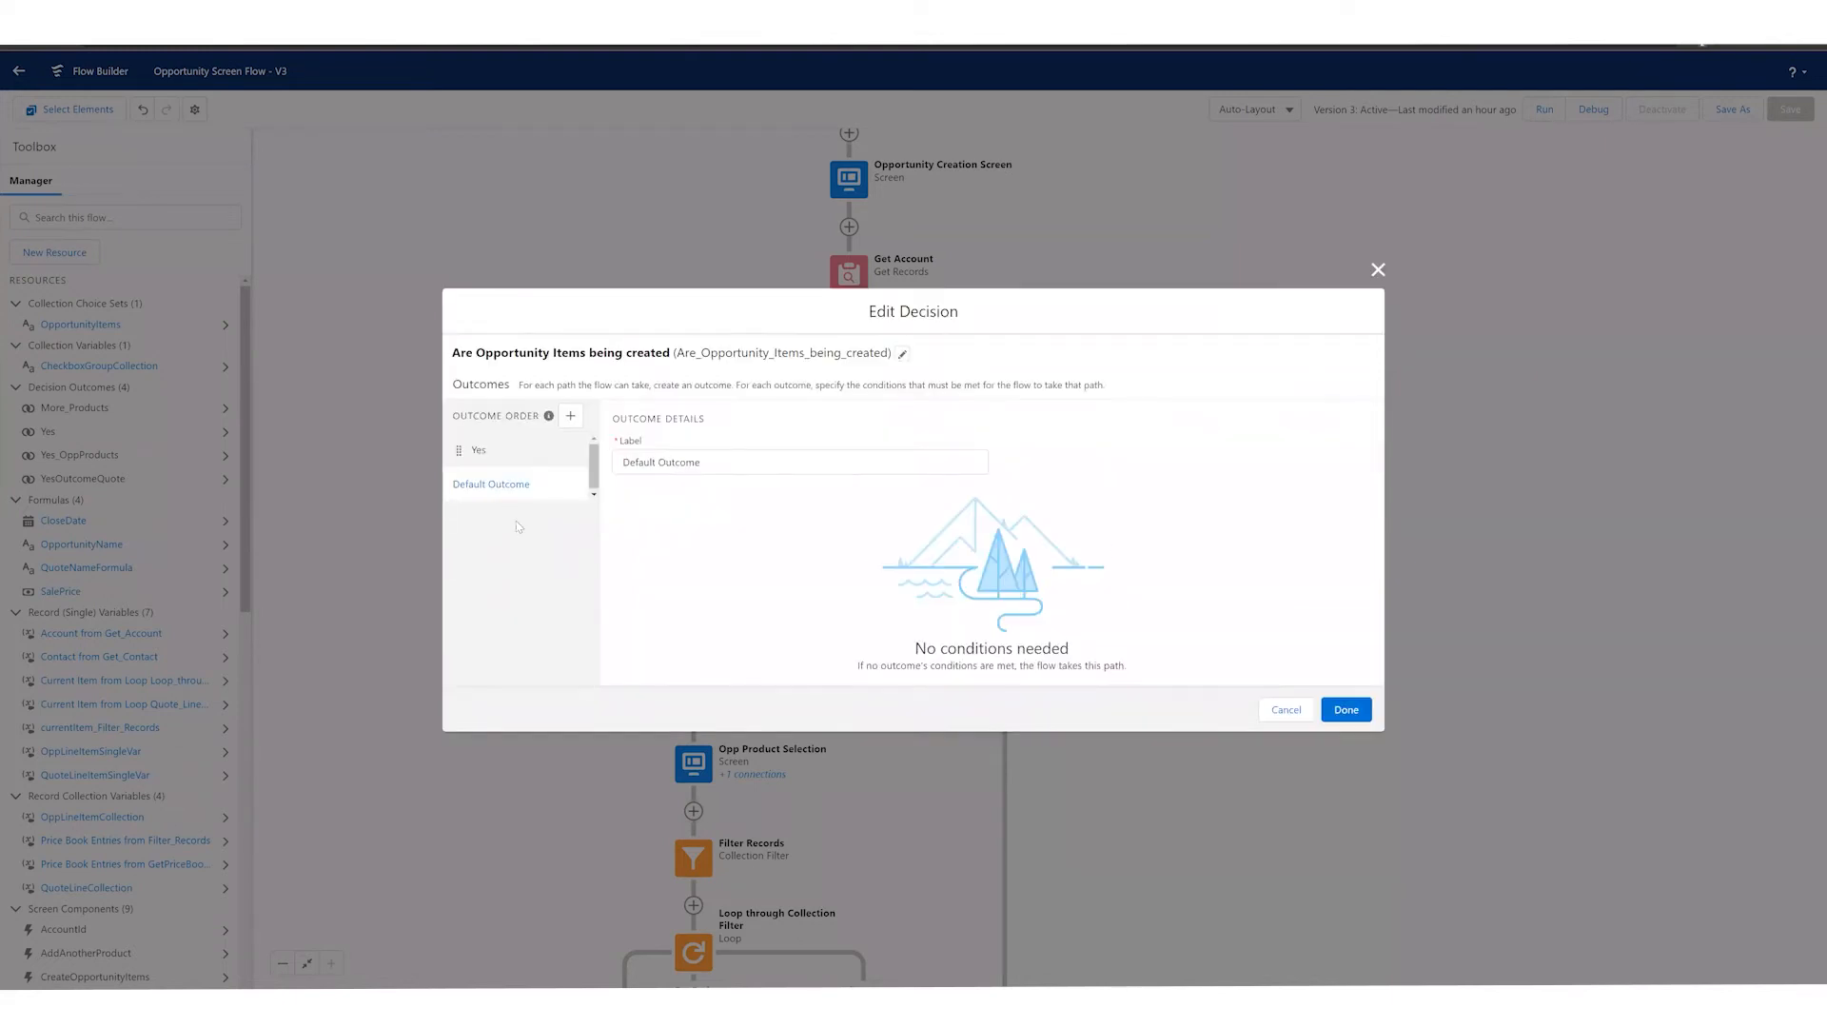
{"action": "left_click", "coordinate": [557, 455]}
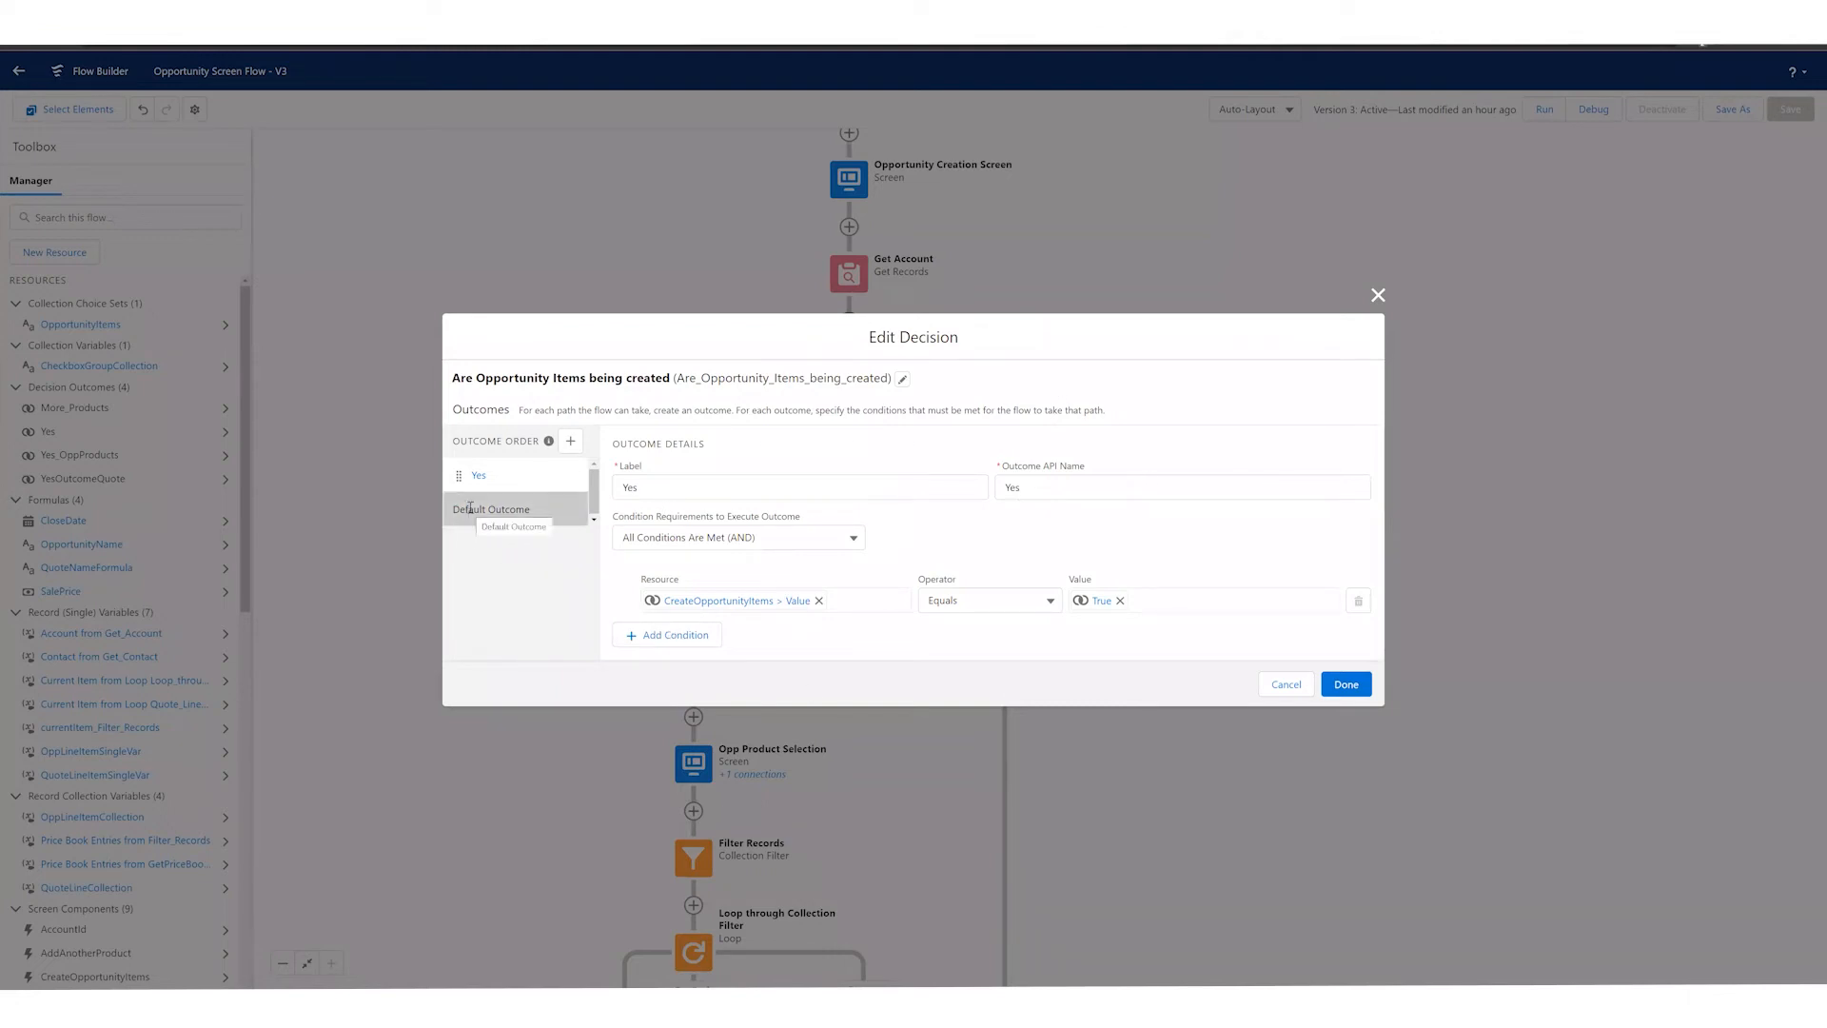
{"action": "left_click", "coordinate": [1285, 686]}
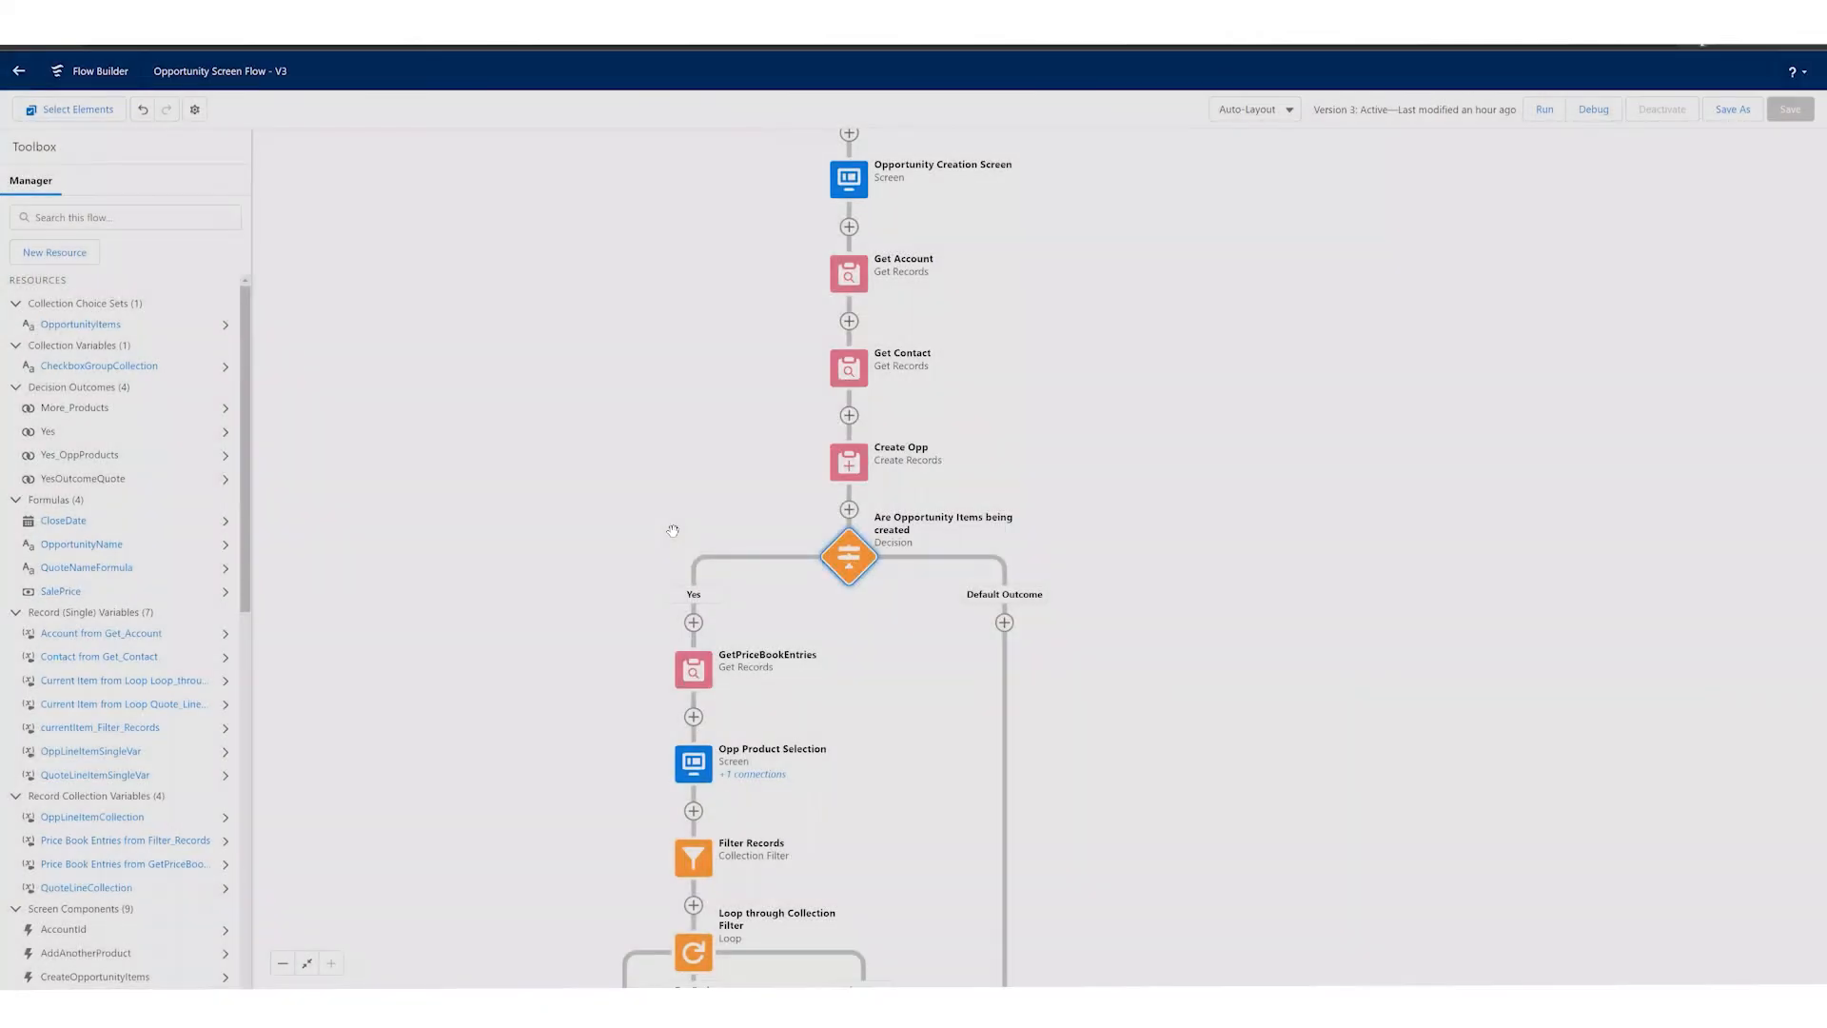
Step: Open the GetPriceBookEntries element on the Yes path, examine its filter and record storage settings, and close it unchanged
{"action": "left_click_drag", "start_coordinate": [683, 578], "coordinate": [673, 532]}
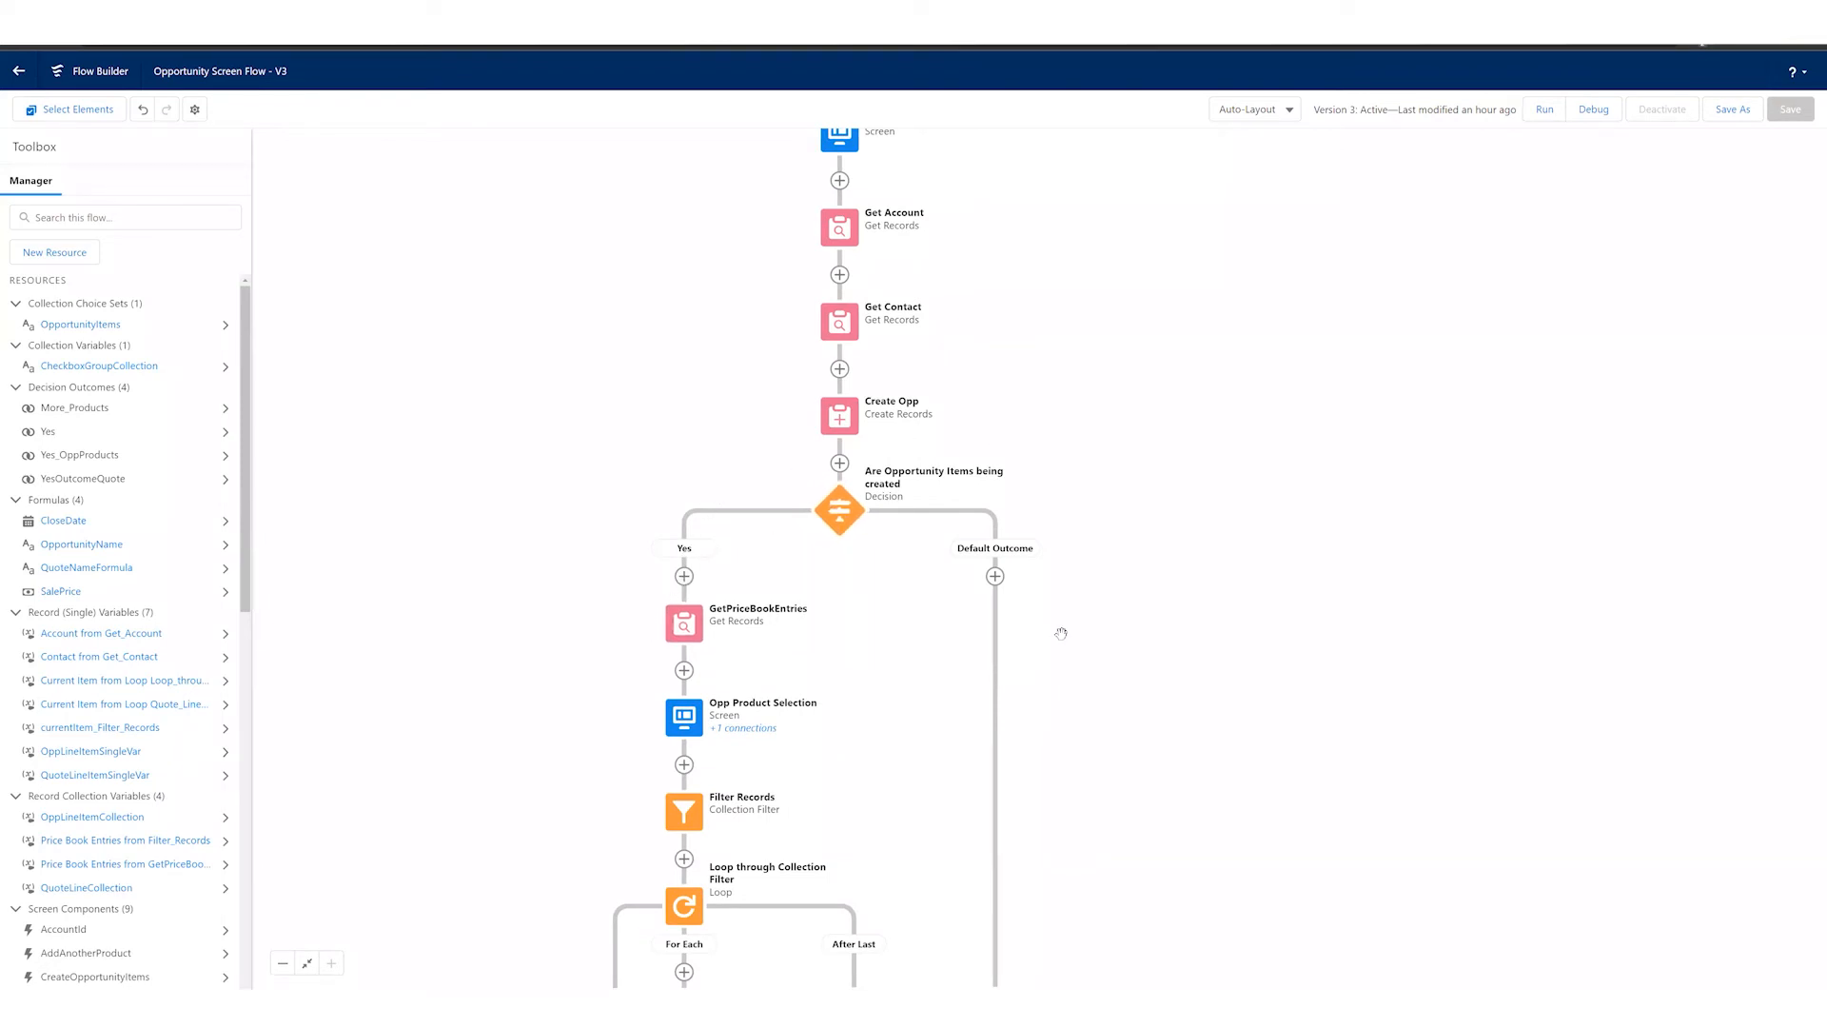
{"action": "left_click_drag", "start_coordinate": [838, 656], "coordinate": [822, 581]}
{"action": "double_click", "coordinate": [682, 547]}
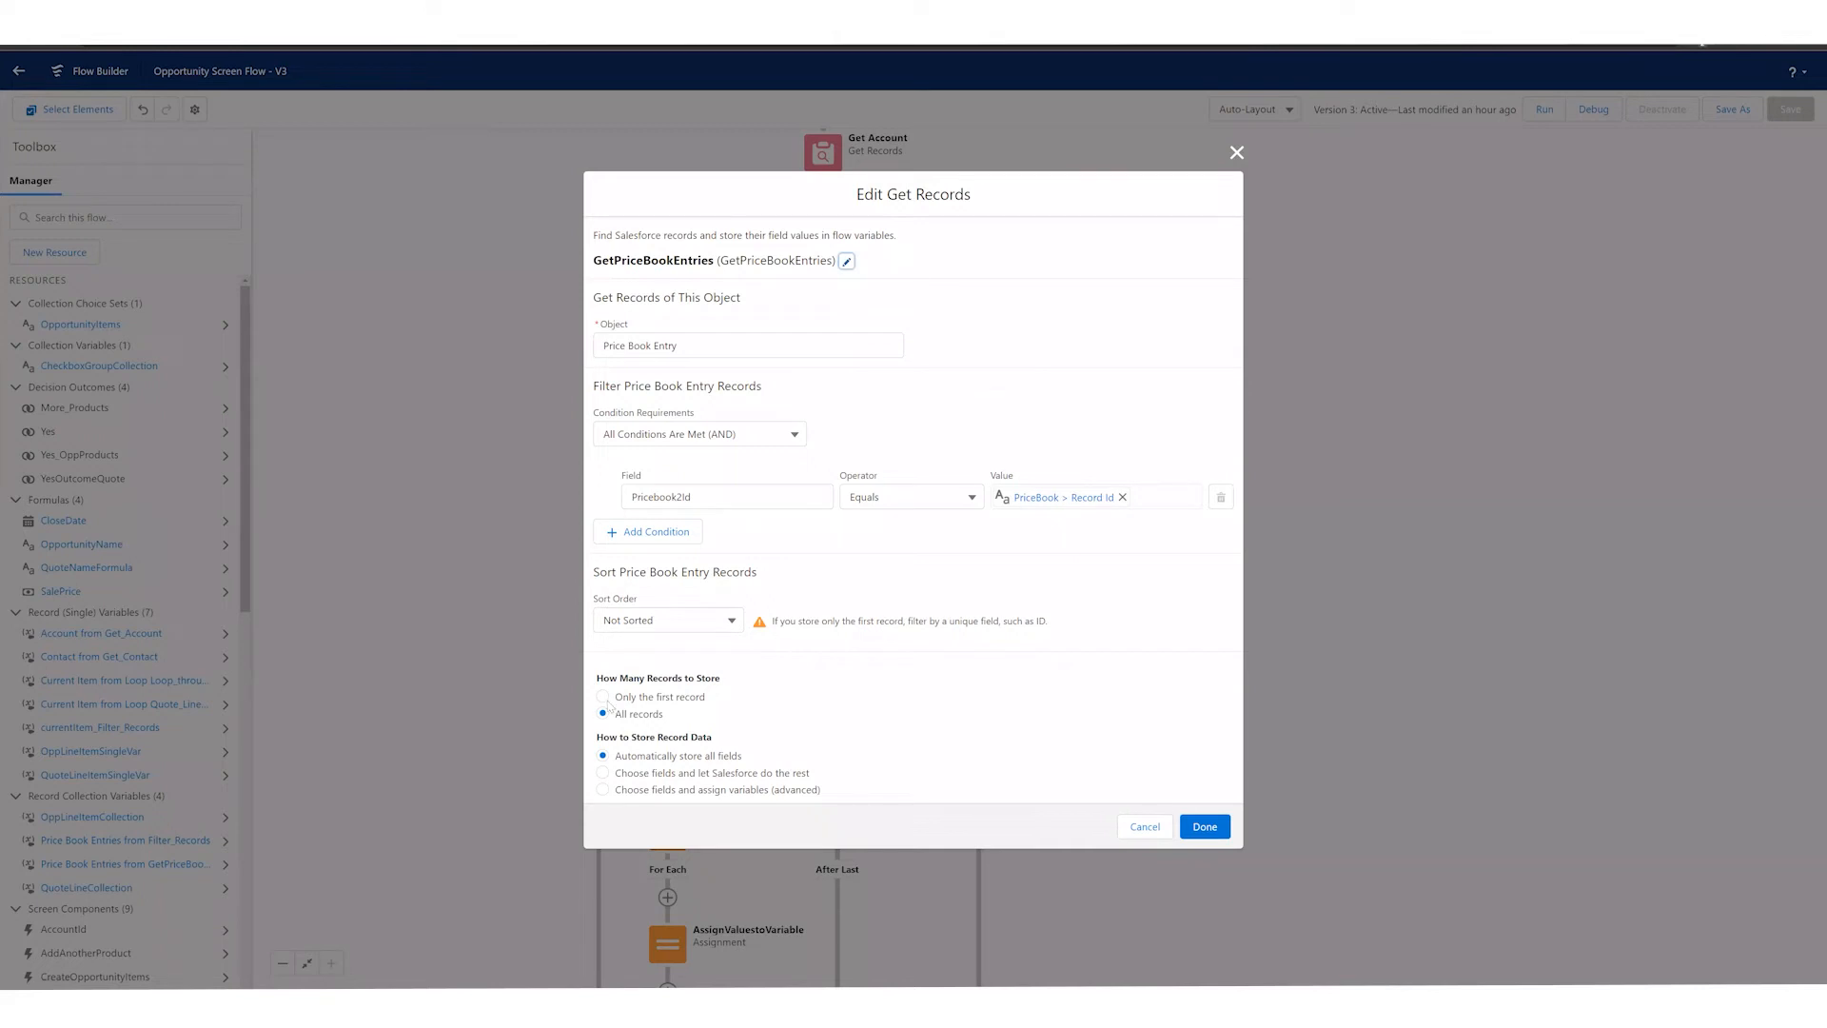
{"action": "left_click_drag", "start_coordinate": [618, 716], "coordinate": [677, 719]}
{"action": "left_click", "coordinate": [677, 722]}
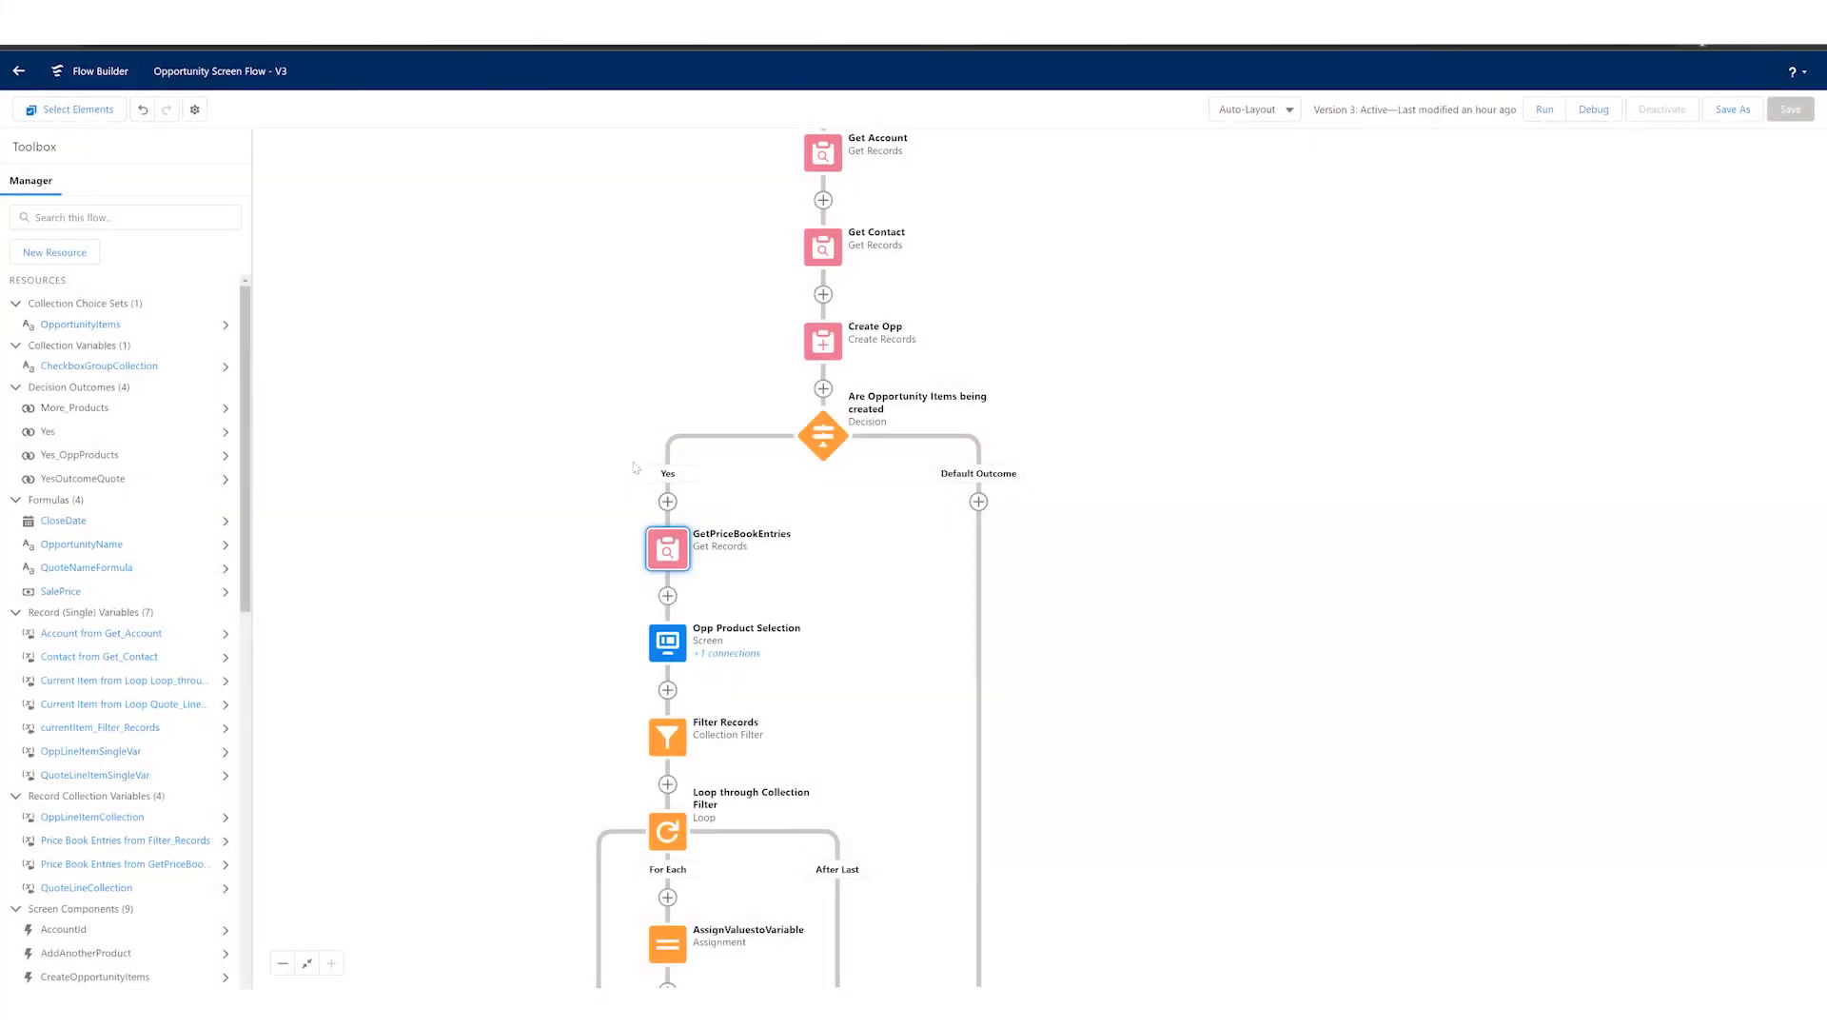
Step: Open the Opp Product Selection screen, examine its product picklist, Quantity and add-another-product toggle settings, and cancel out
{"action": "scroll", "coordinate": [633, 468], "scroll_direction": "down", "scroll_amount": 2}
{"action": "double_click", "coordinate": [634, 467]}
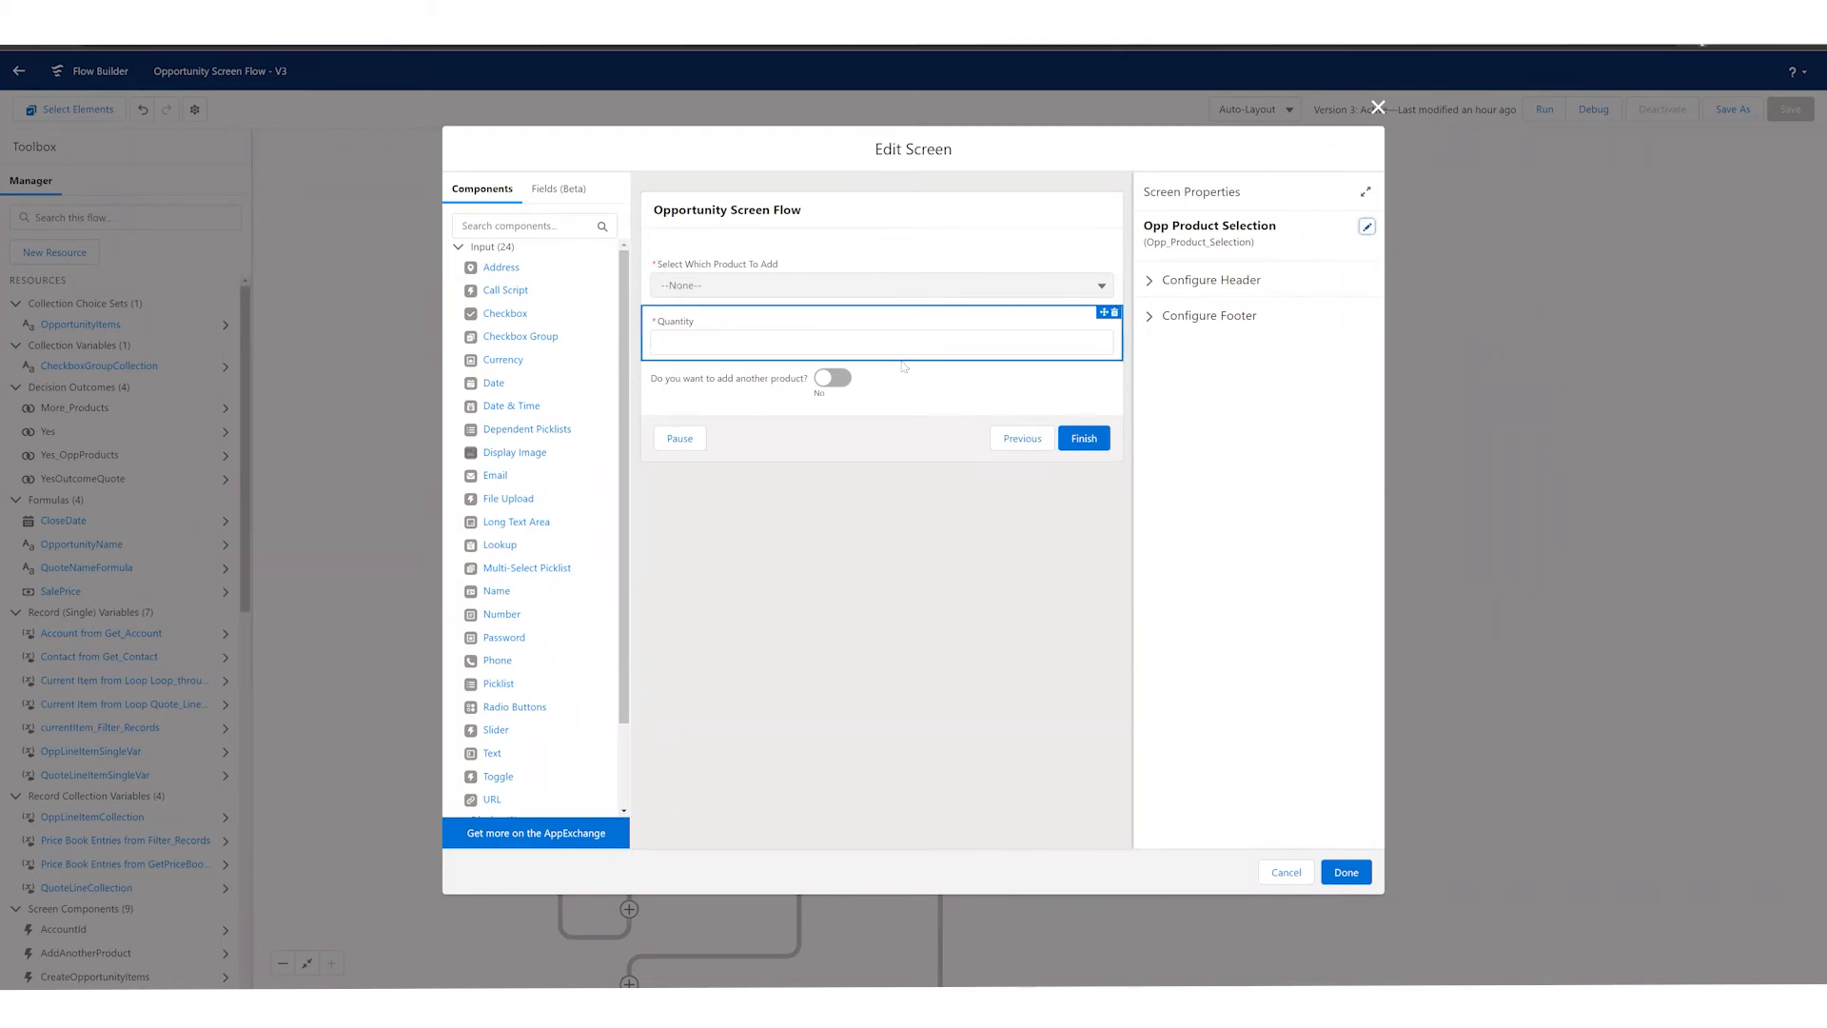
{"action": "left_click", "coordinate": [797, 283]}
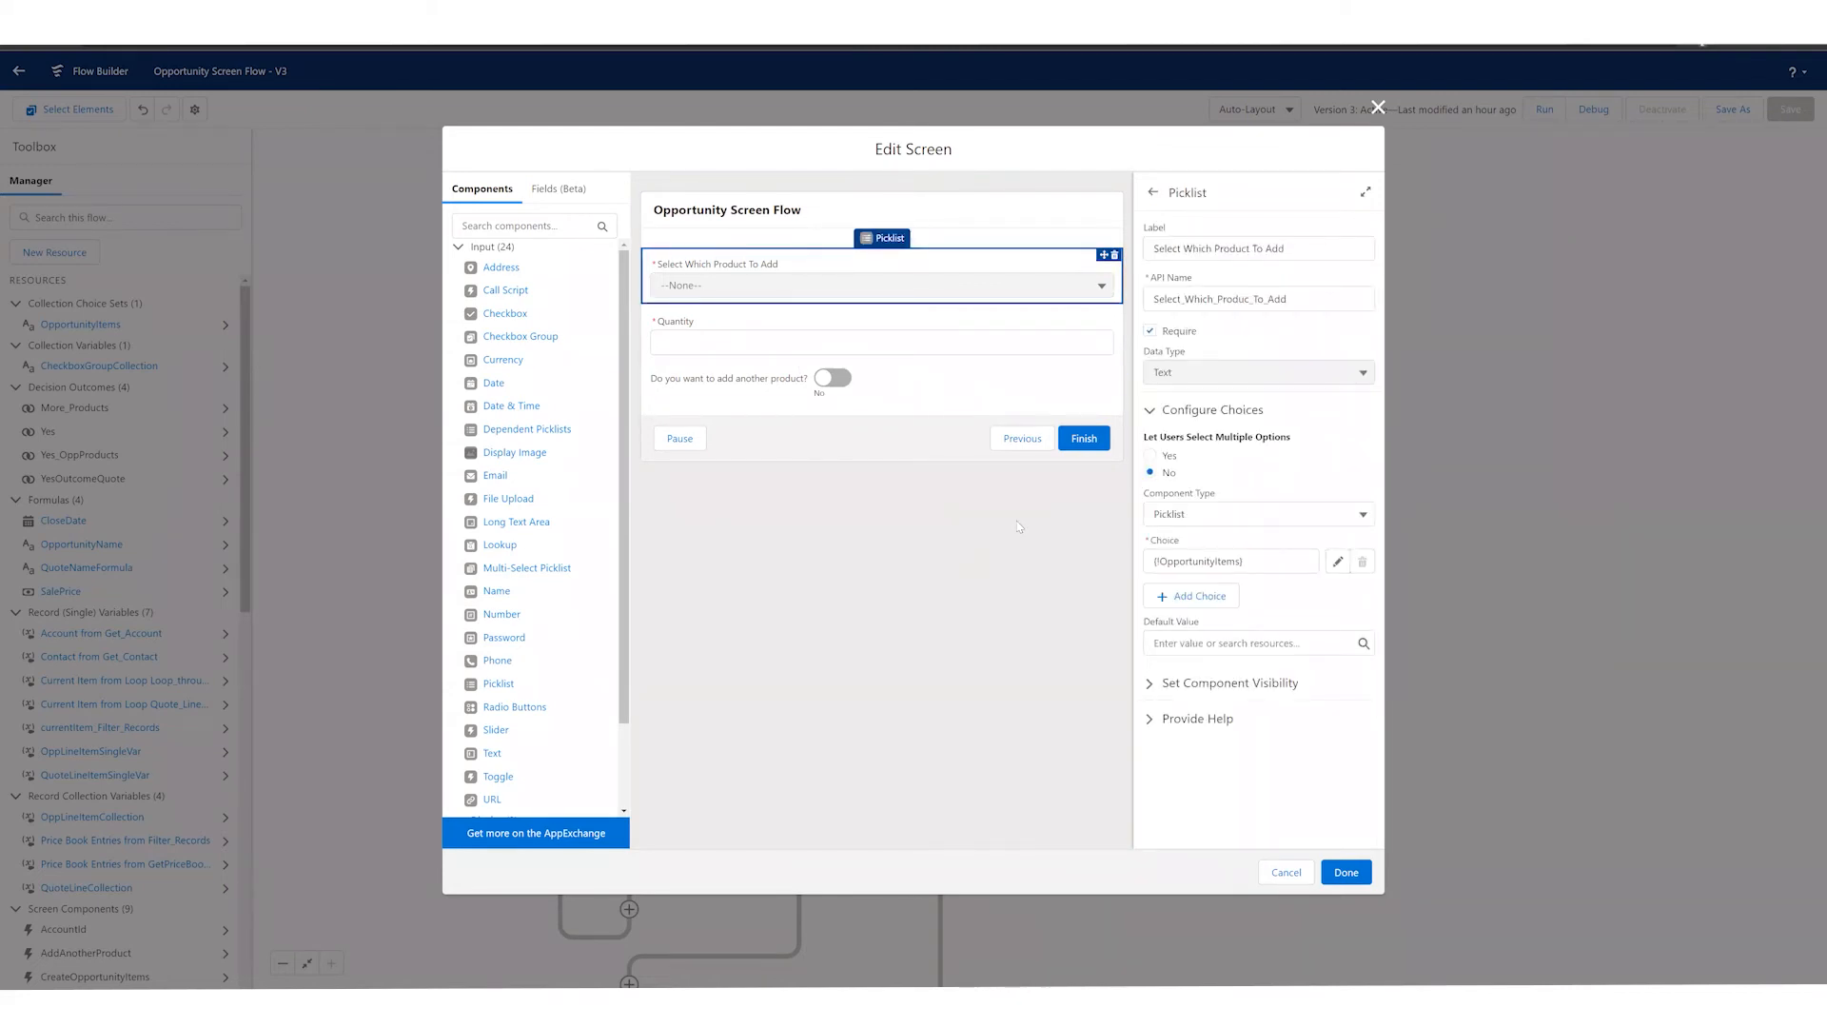
{"action": "left_click_drag", "start_coordinate": [1170, 558], "coordinate": [1241, 561]}
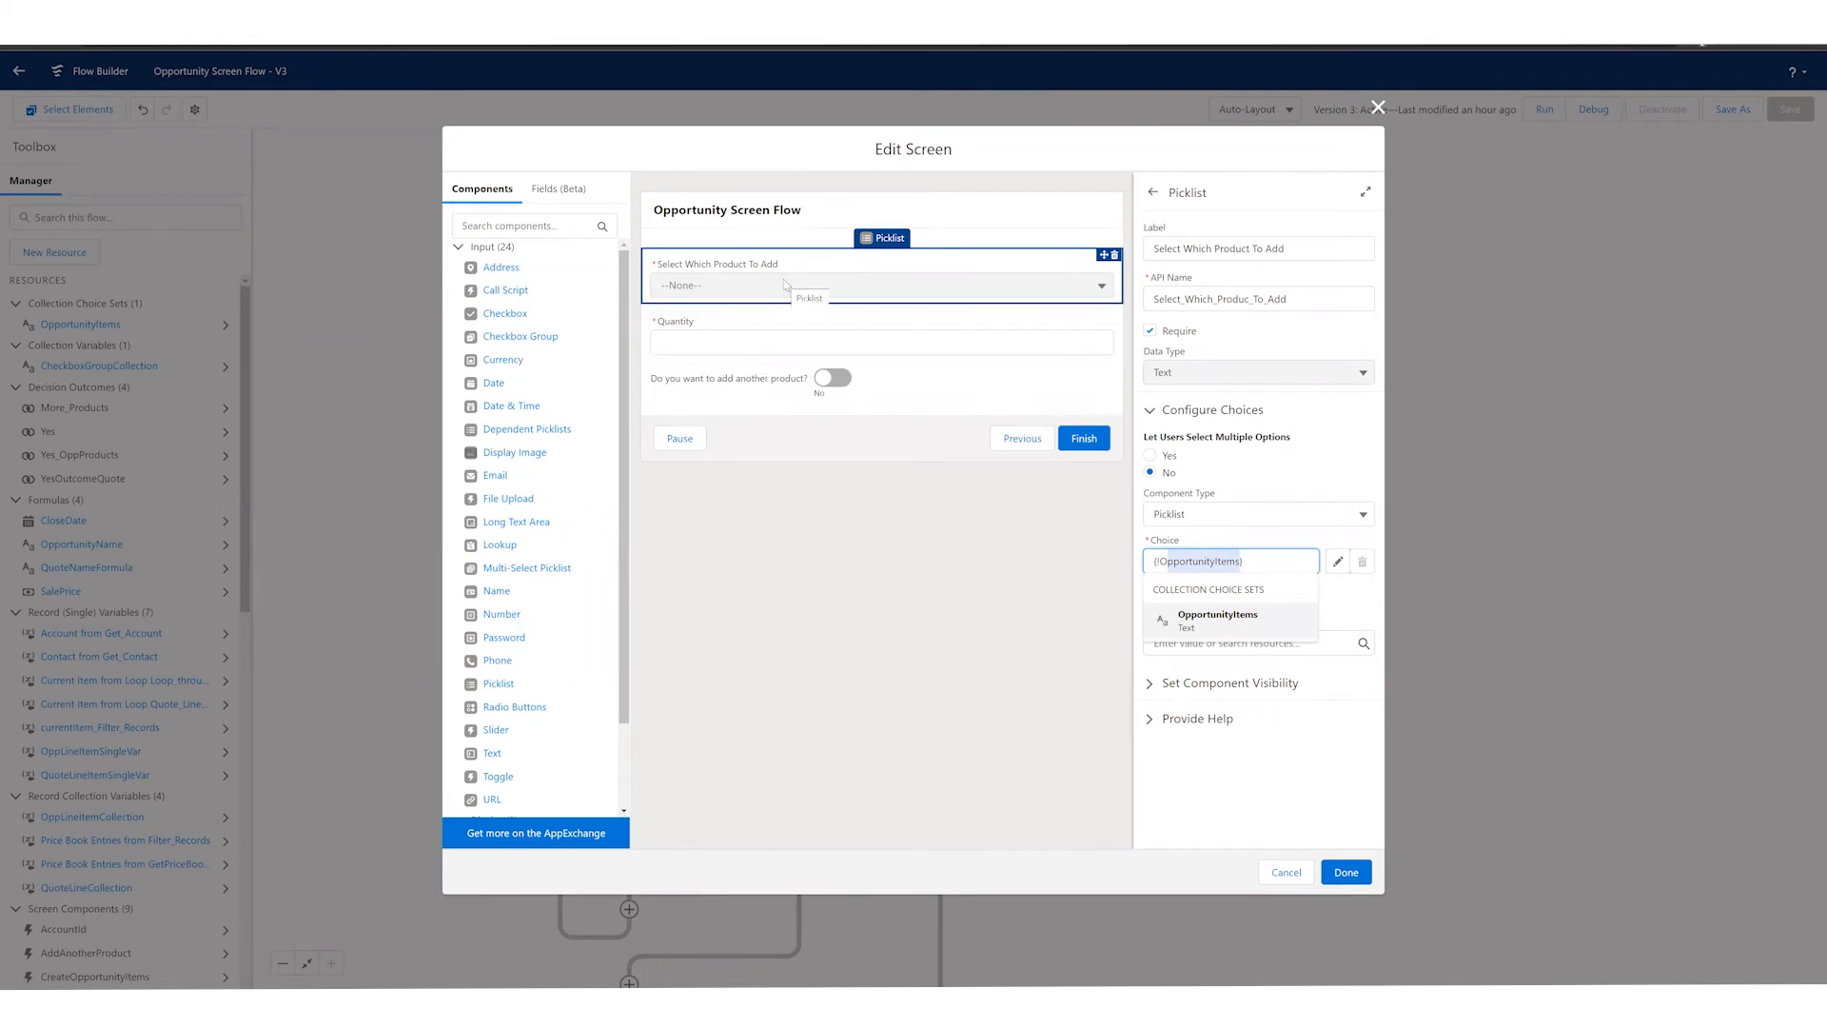
{"action": "left_click", "coordinate": [753, 333]}
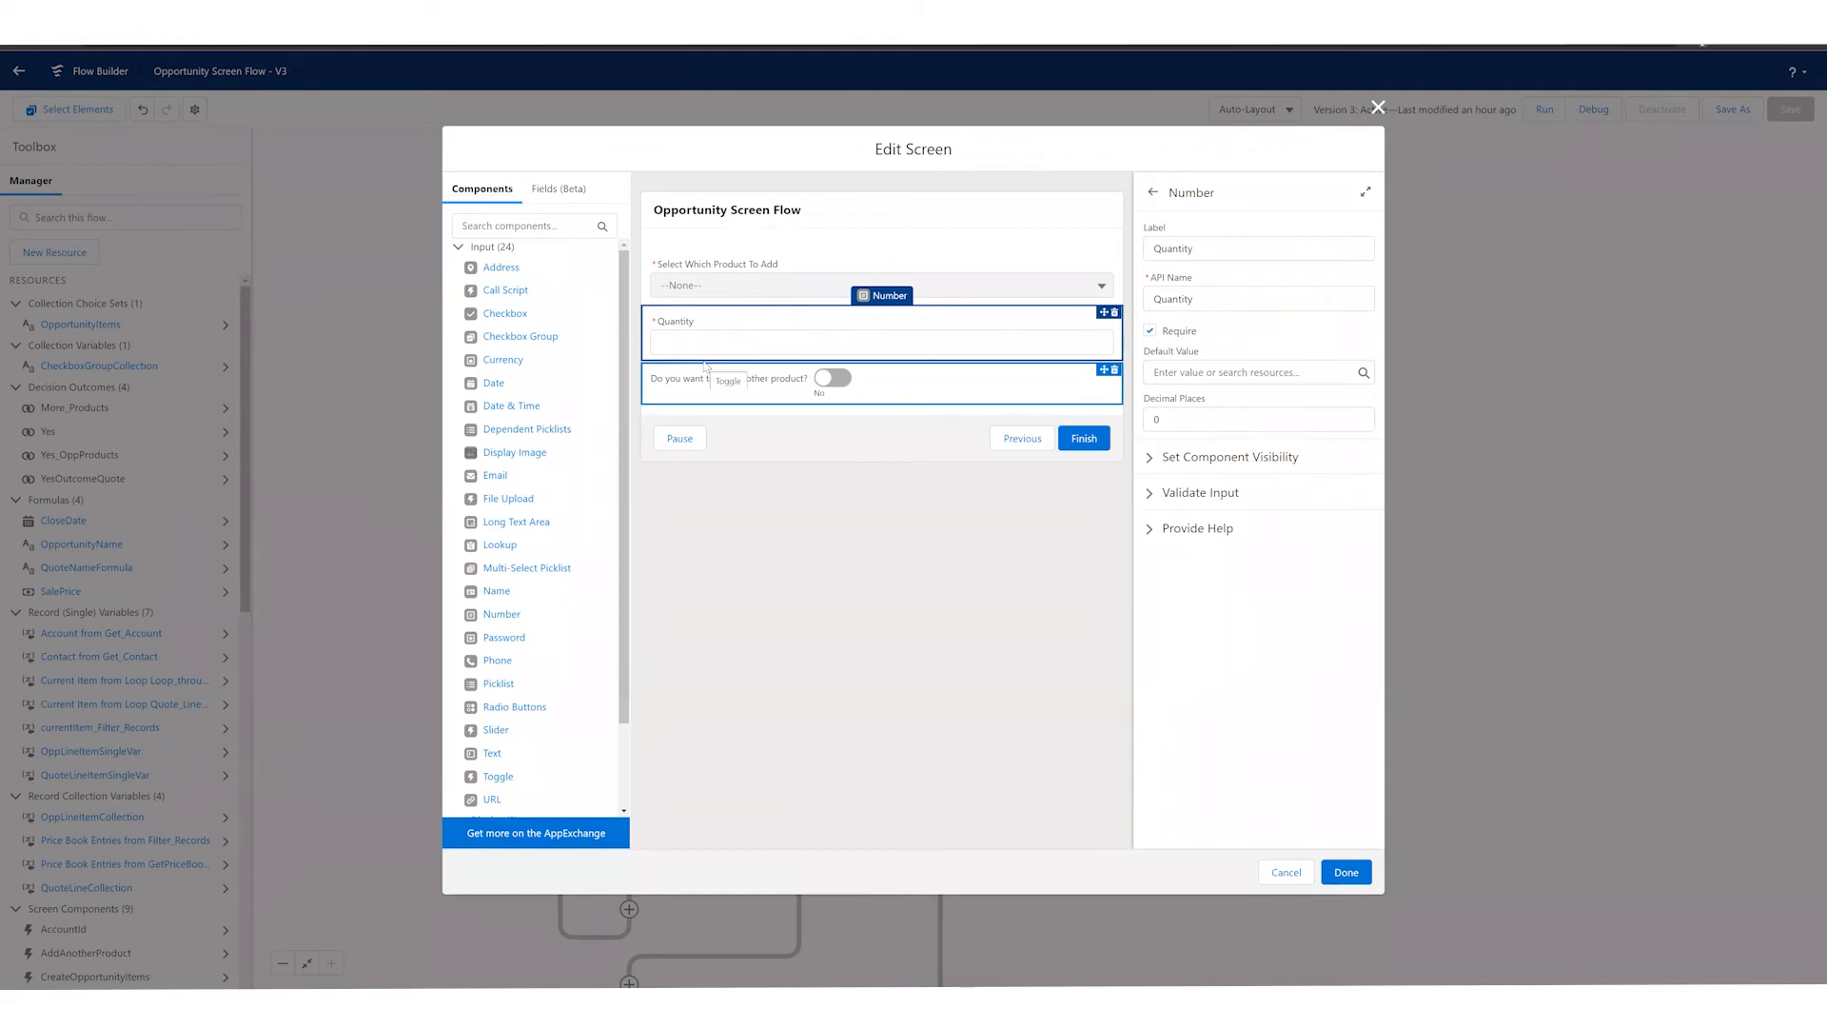
{"action": "left_click", "coordinate": [764, 382]}
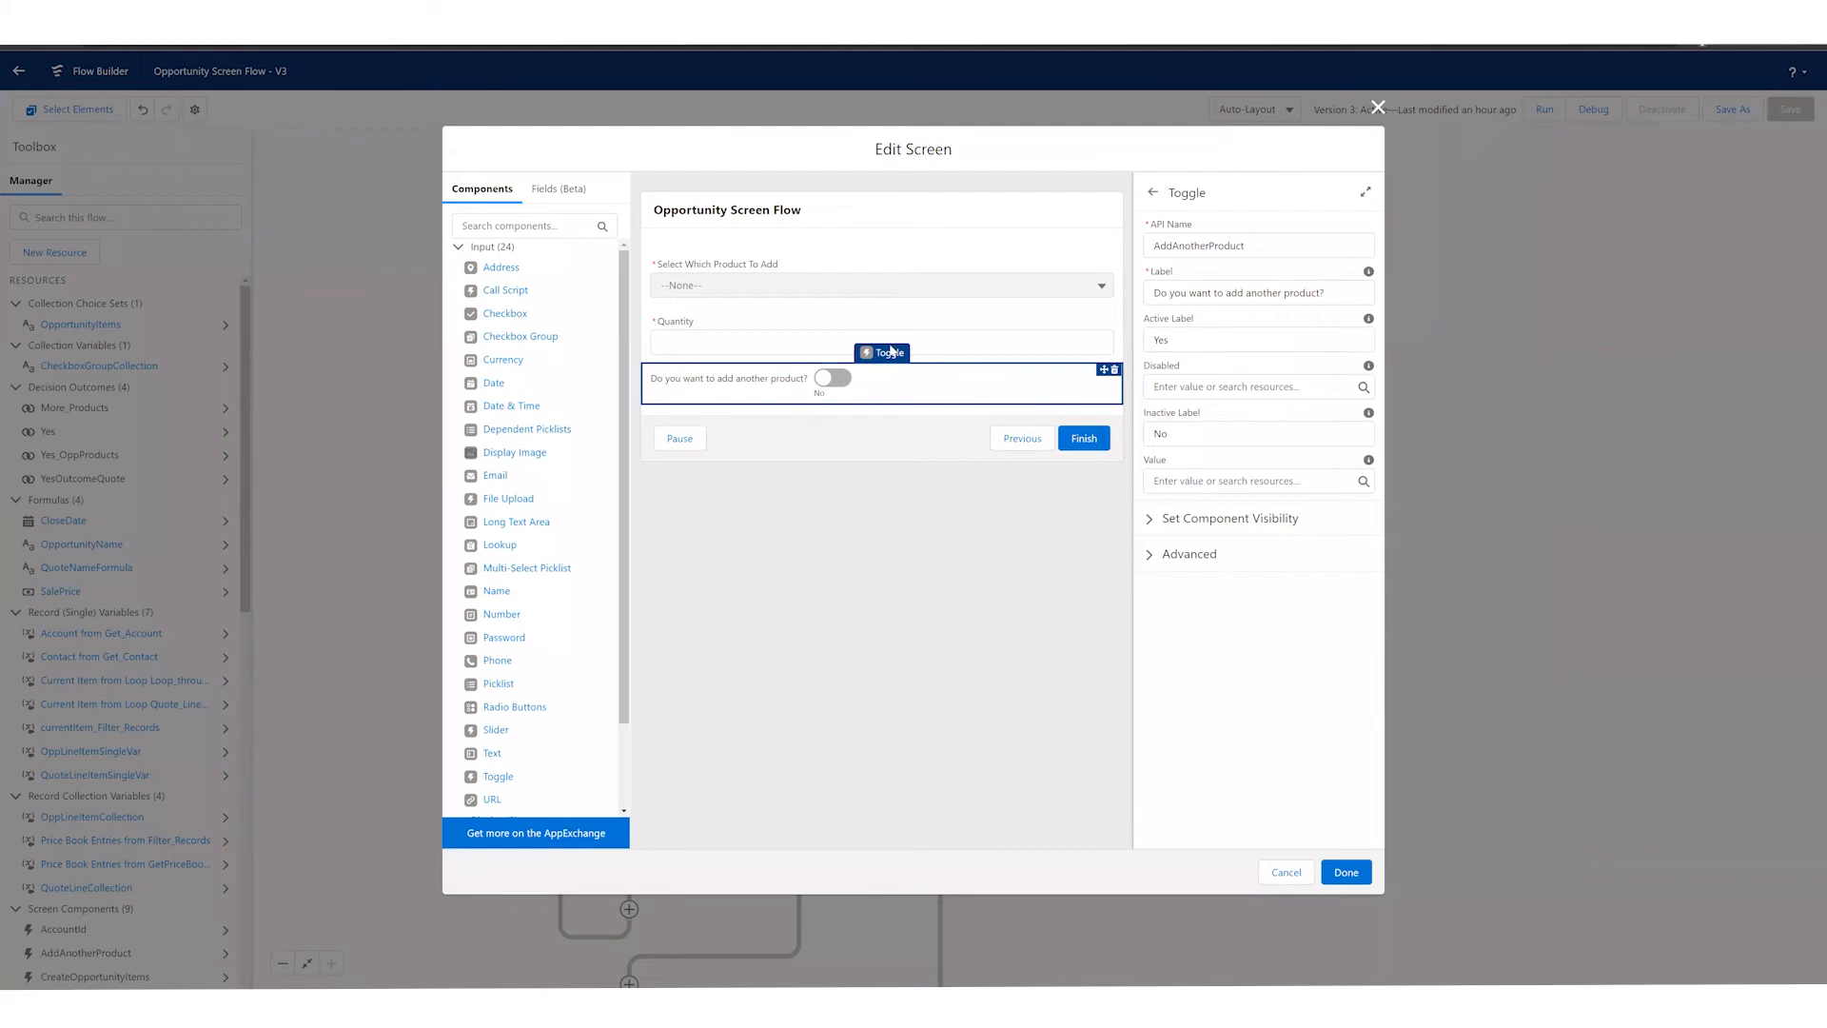
{"action": "left_click", "coordinate": [1285, 874]}
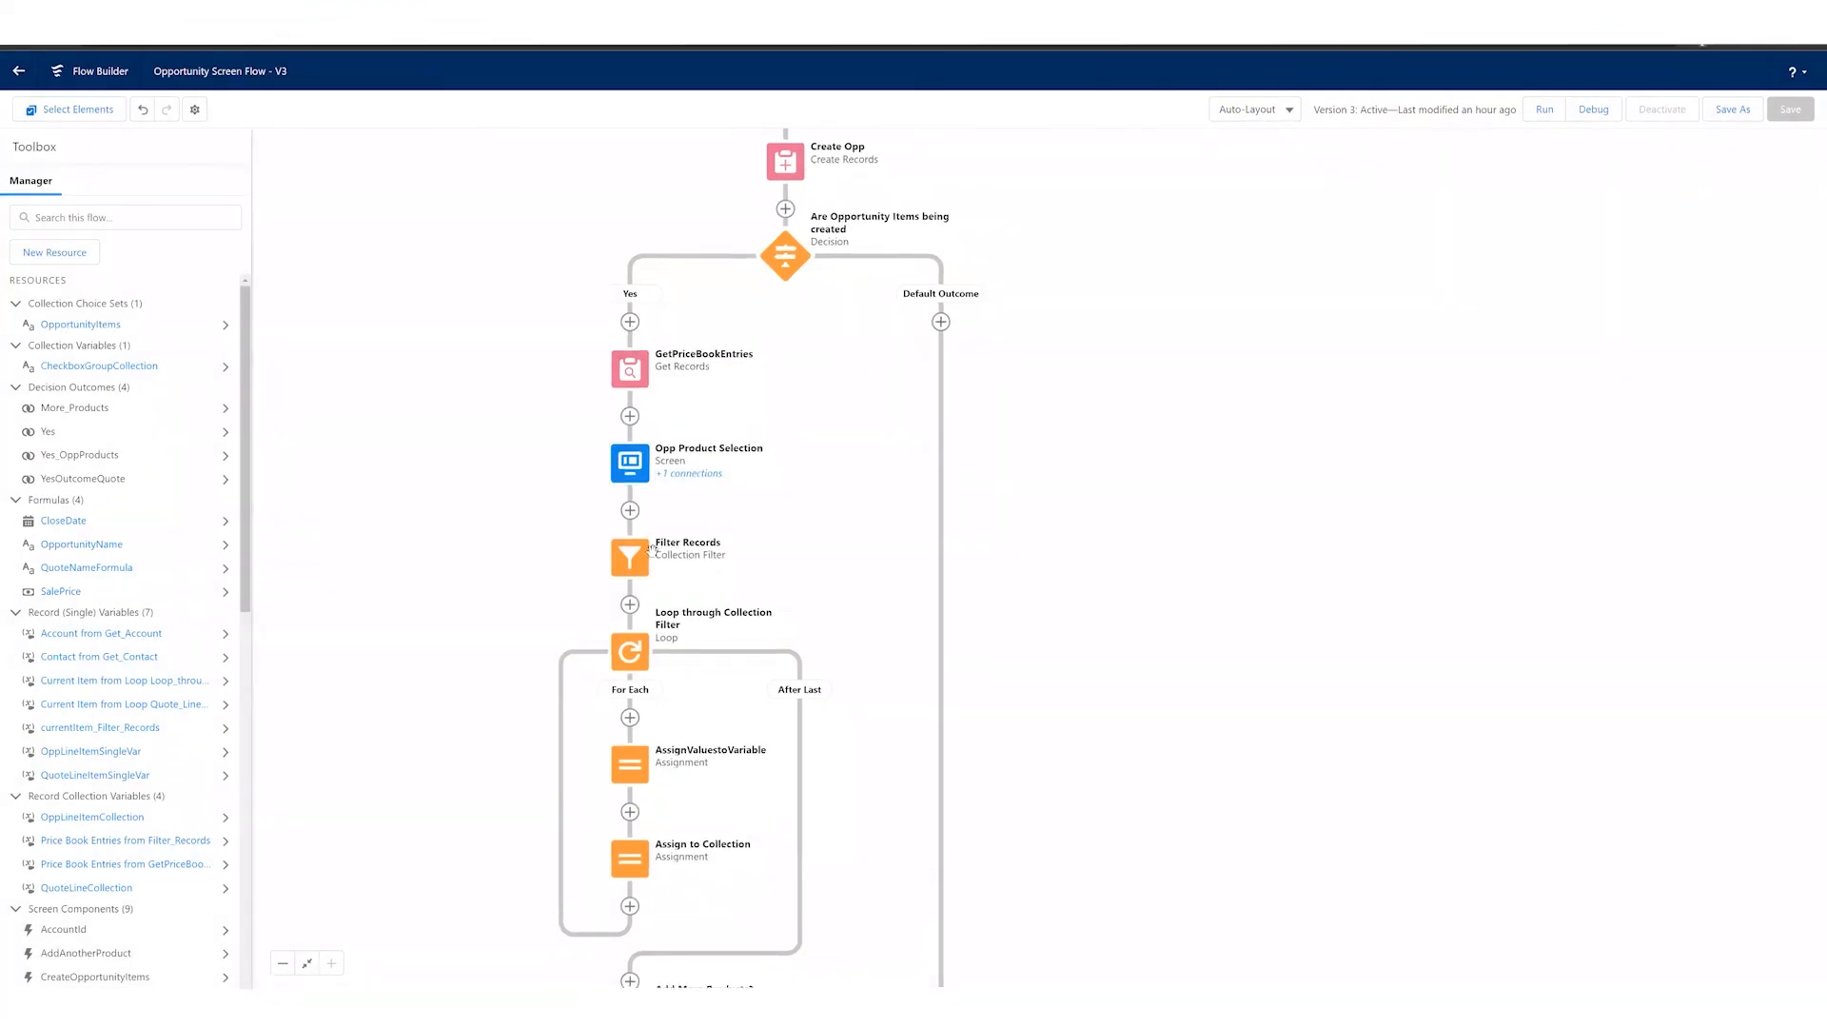
Step: Review the product branch of the flow, examine the Filter Records element's source collection and condition, and cancel without changes
{"action": "left_click_drag", "start_coordinate": [653, 551], "coordinate": [658, 500]}
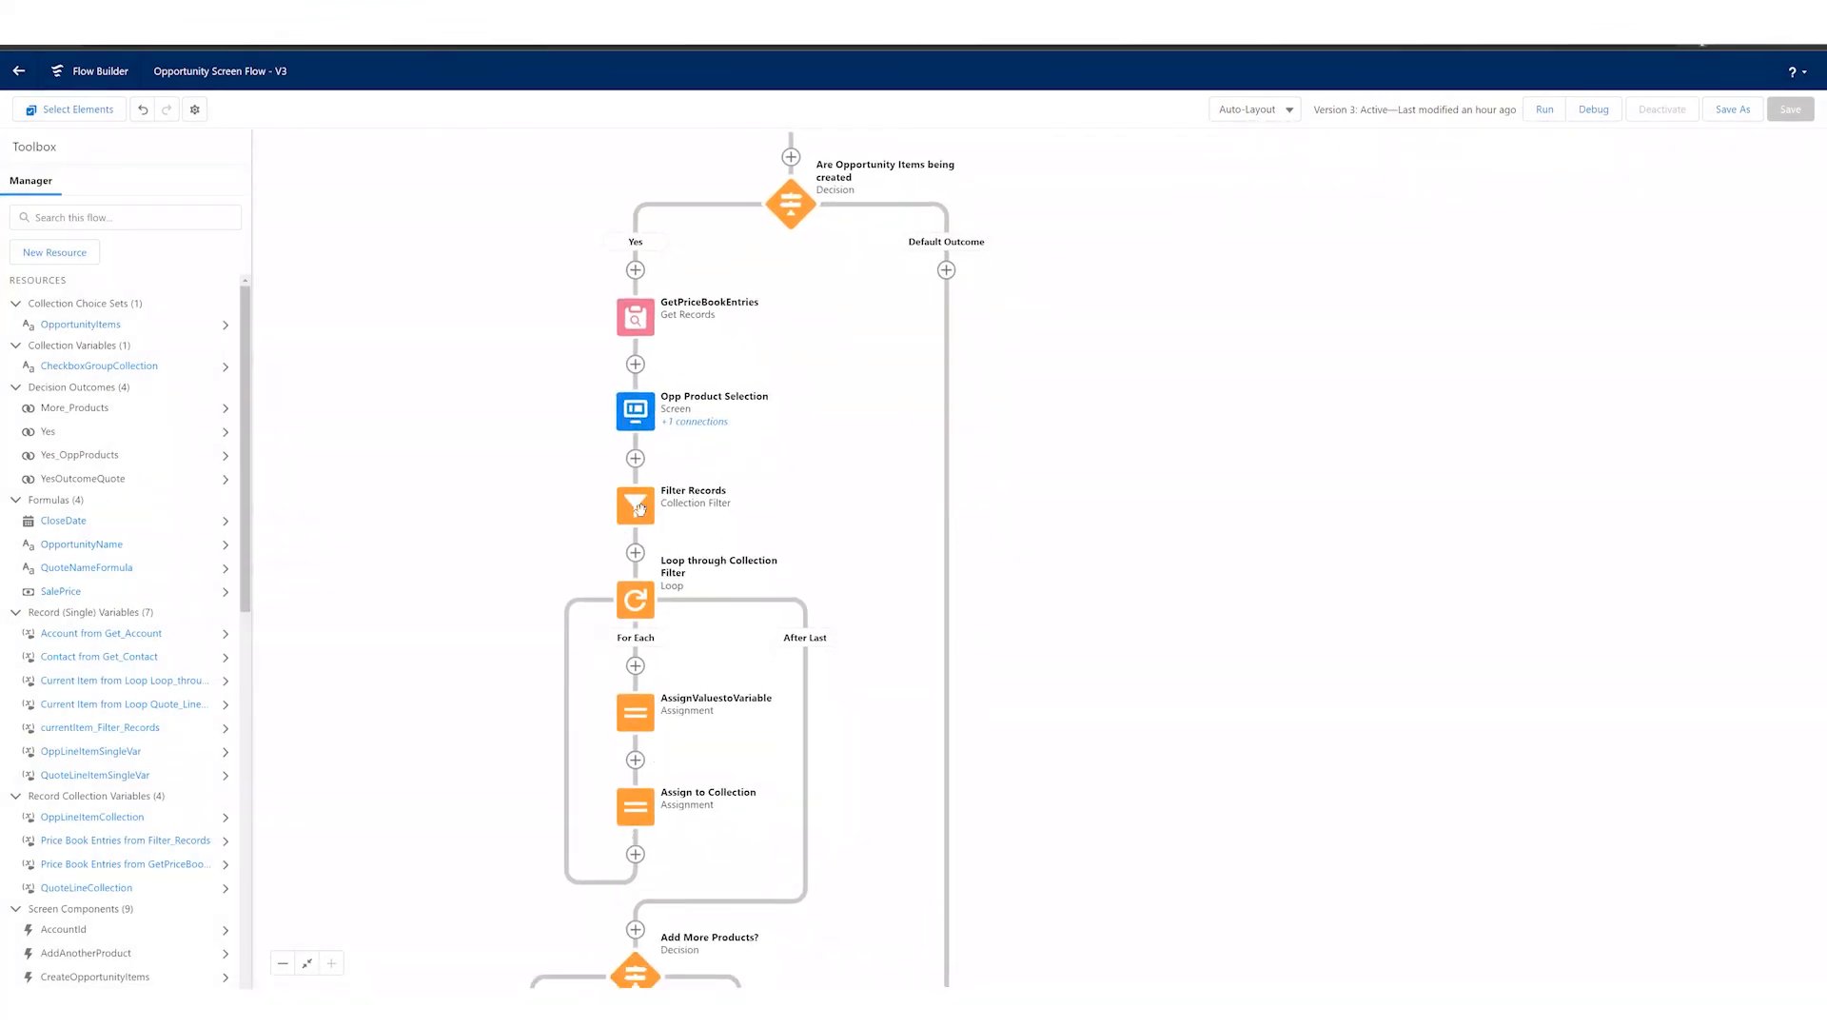
{"action": "left_click_drag", "start_coordinate": [849, 633], "coordinate": [854, 548]}
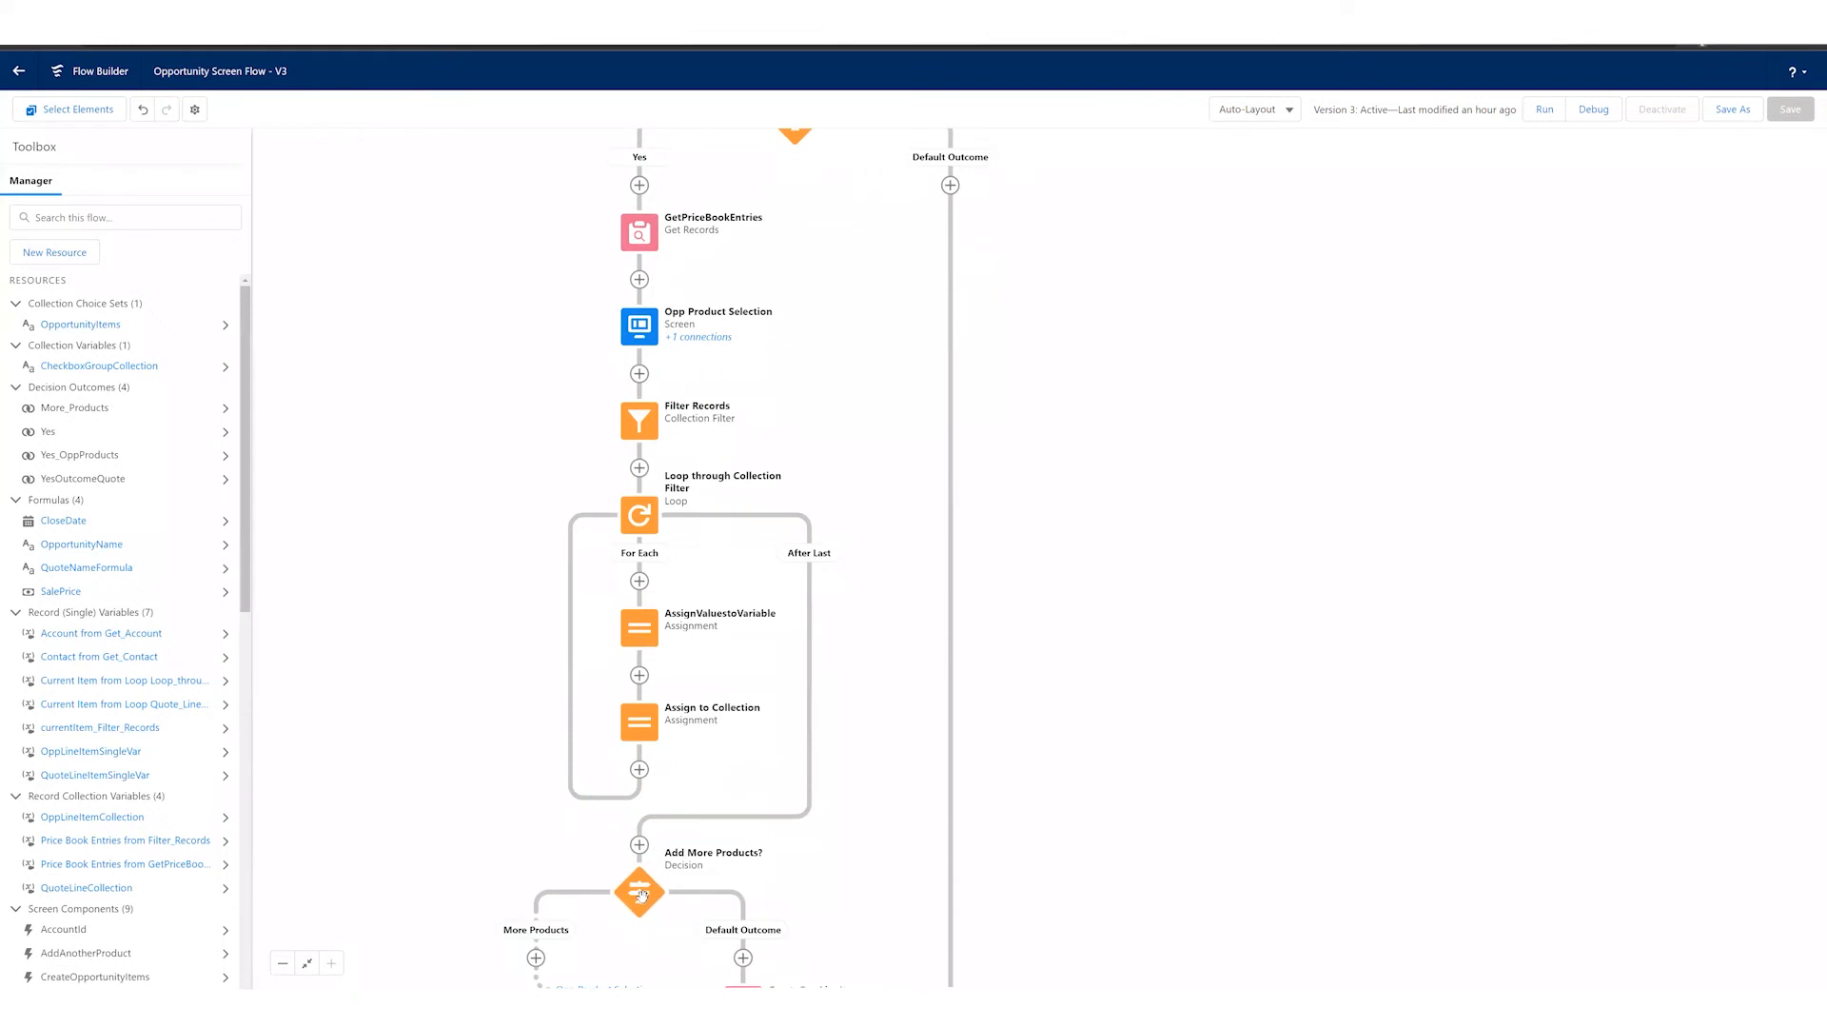
{"action": "left_click_drag", "start_coordinate": [513, 786], "coordinate": [484, 606]}
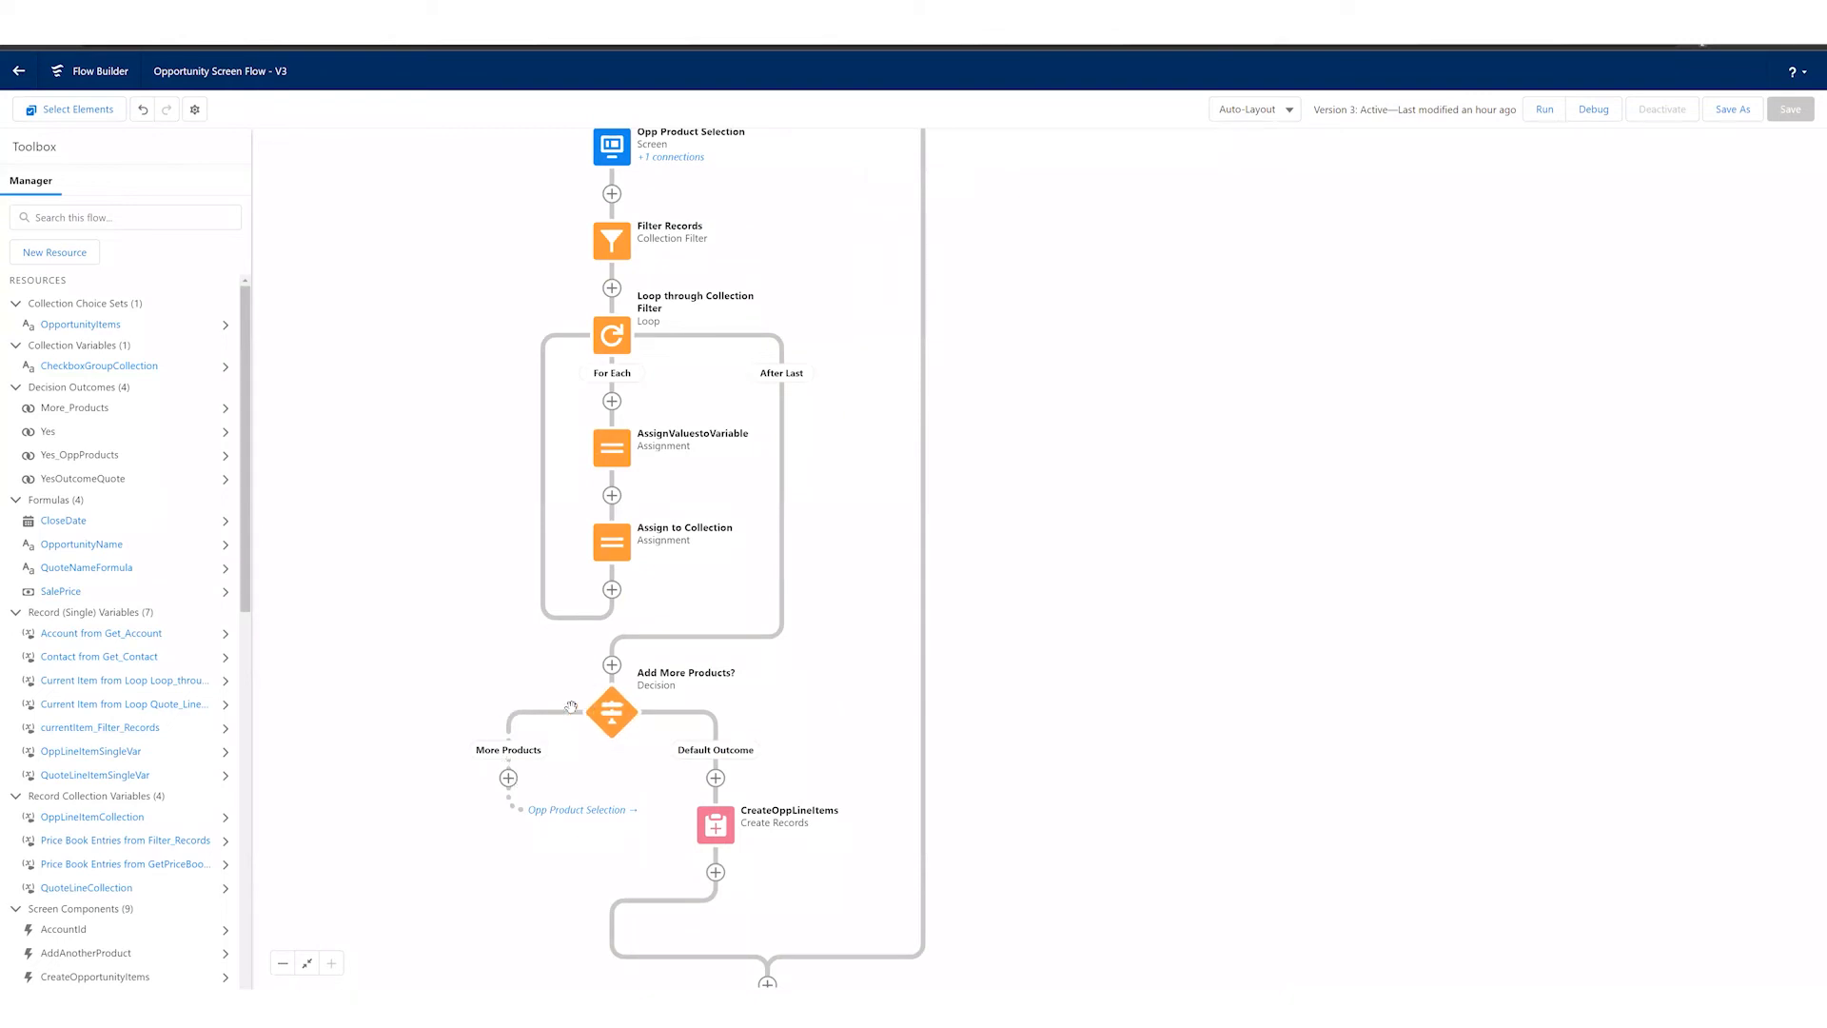
{"action": "left_click_drag", "start_coordinate": [460, 366], "coordinate": [440, 425]}
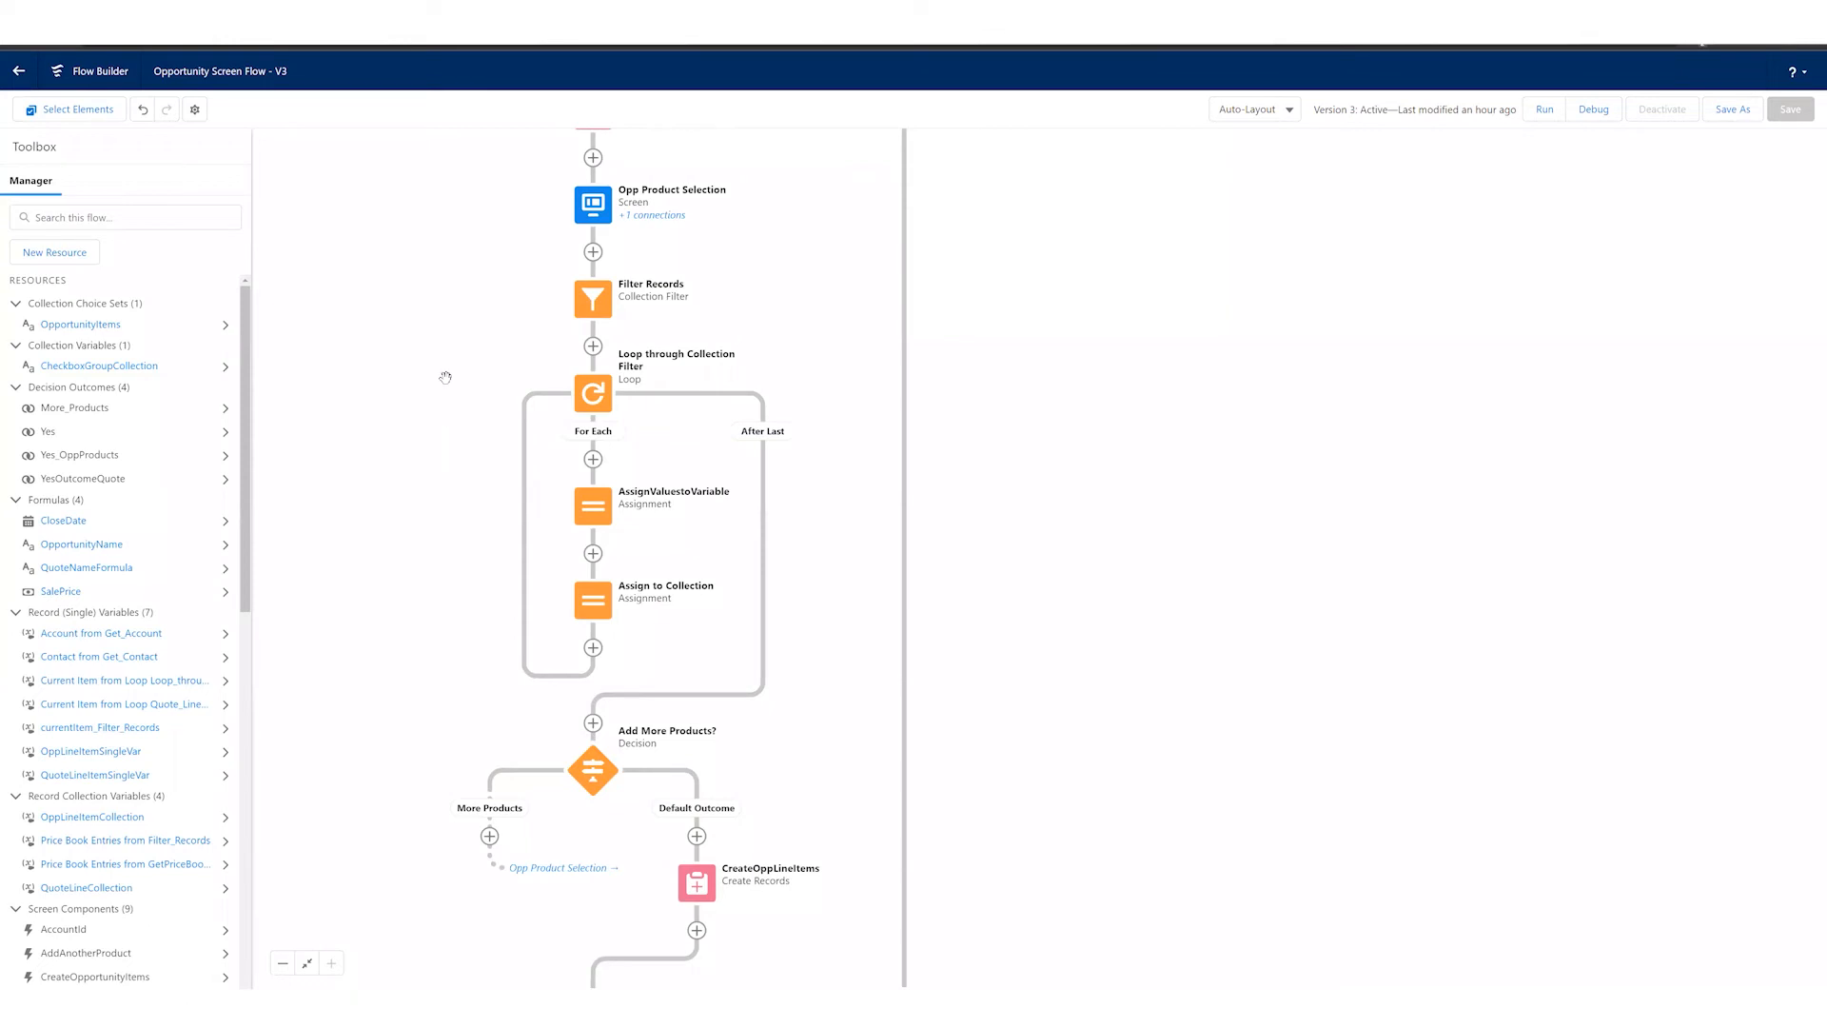
{"action": "left_click_drag", "start_coordinate": [444, 362], "coordinate": [434, 412]}
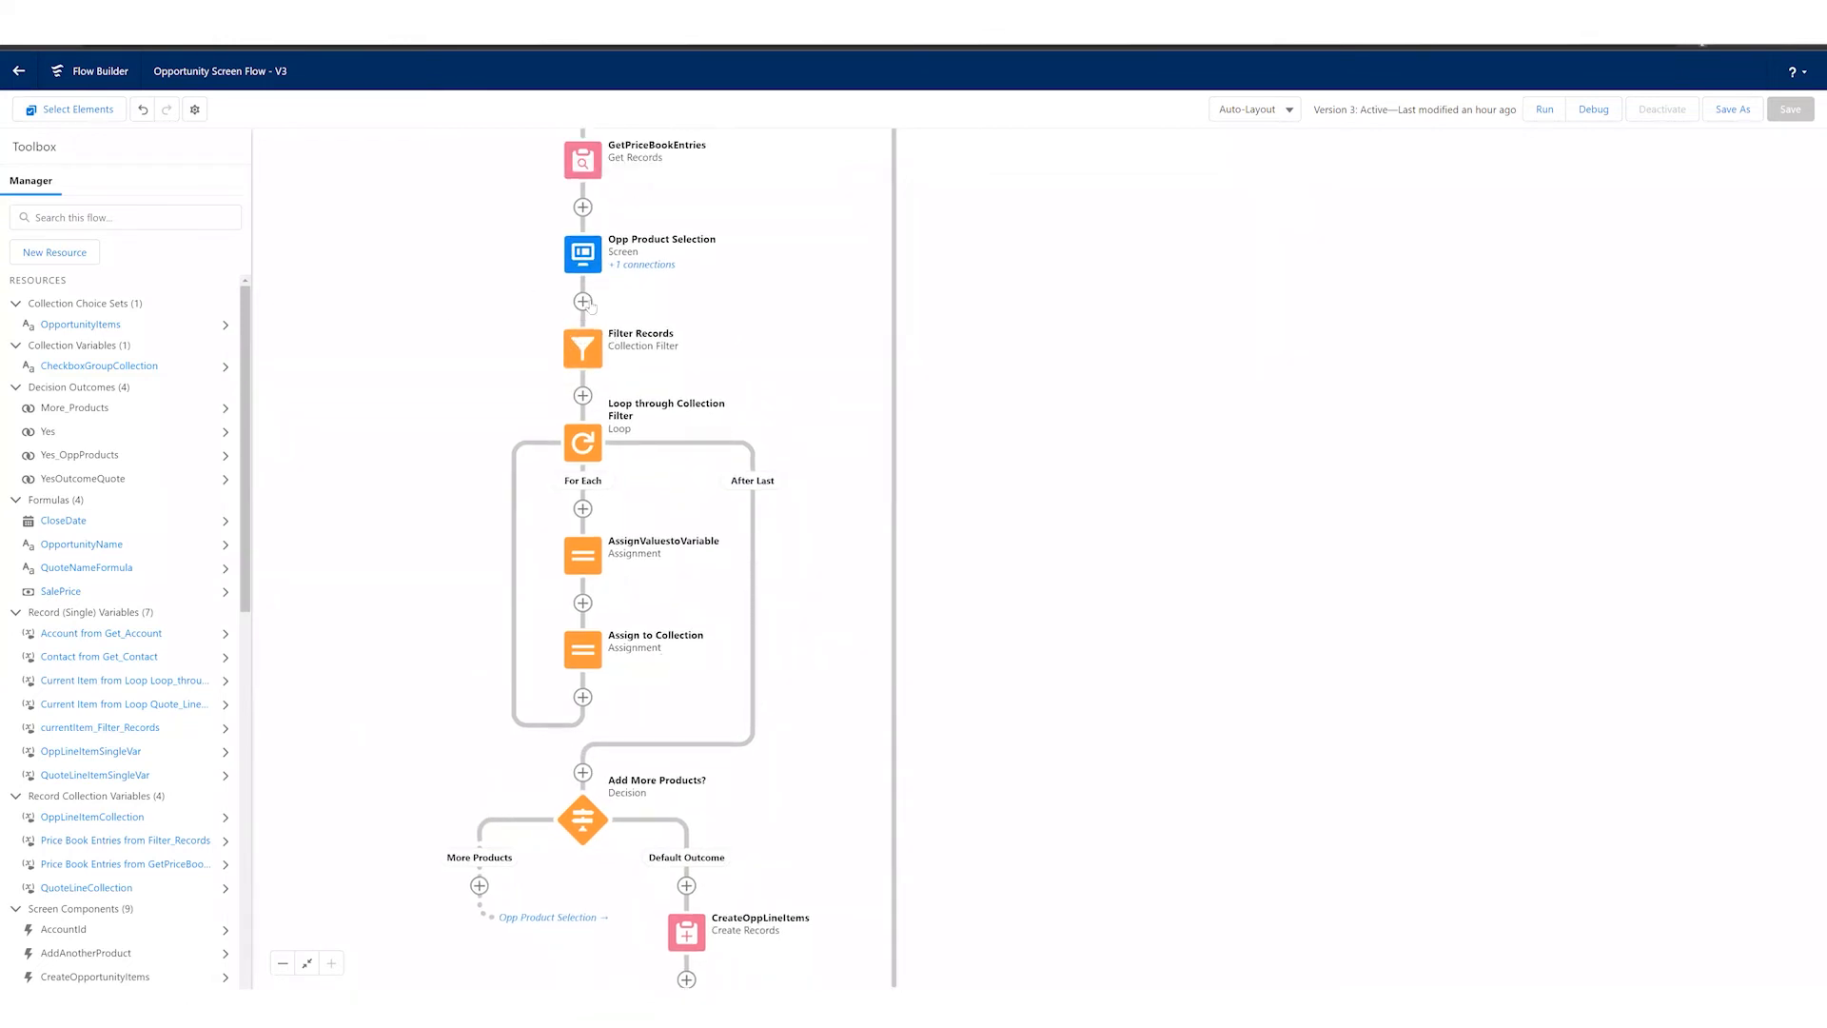
{"action": "left_click", "coordinate": [585, 350]}
{"action": "left_click", "coordinate": [609, 599]}
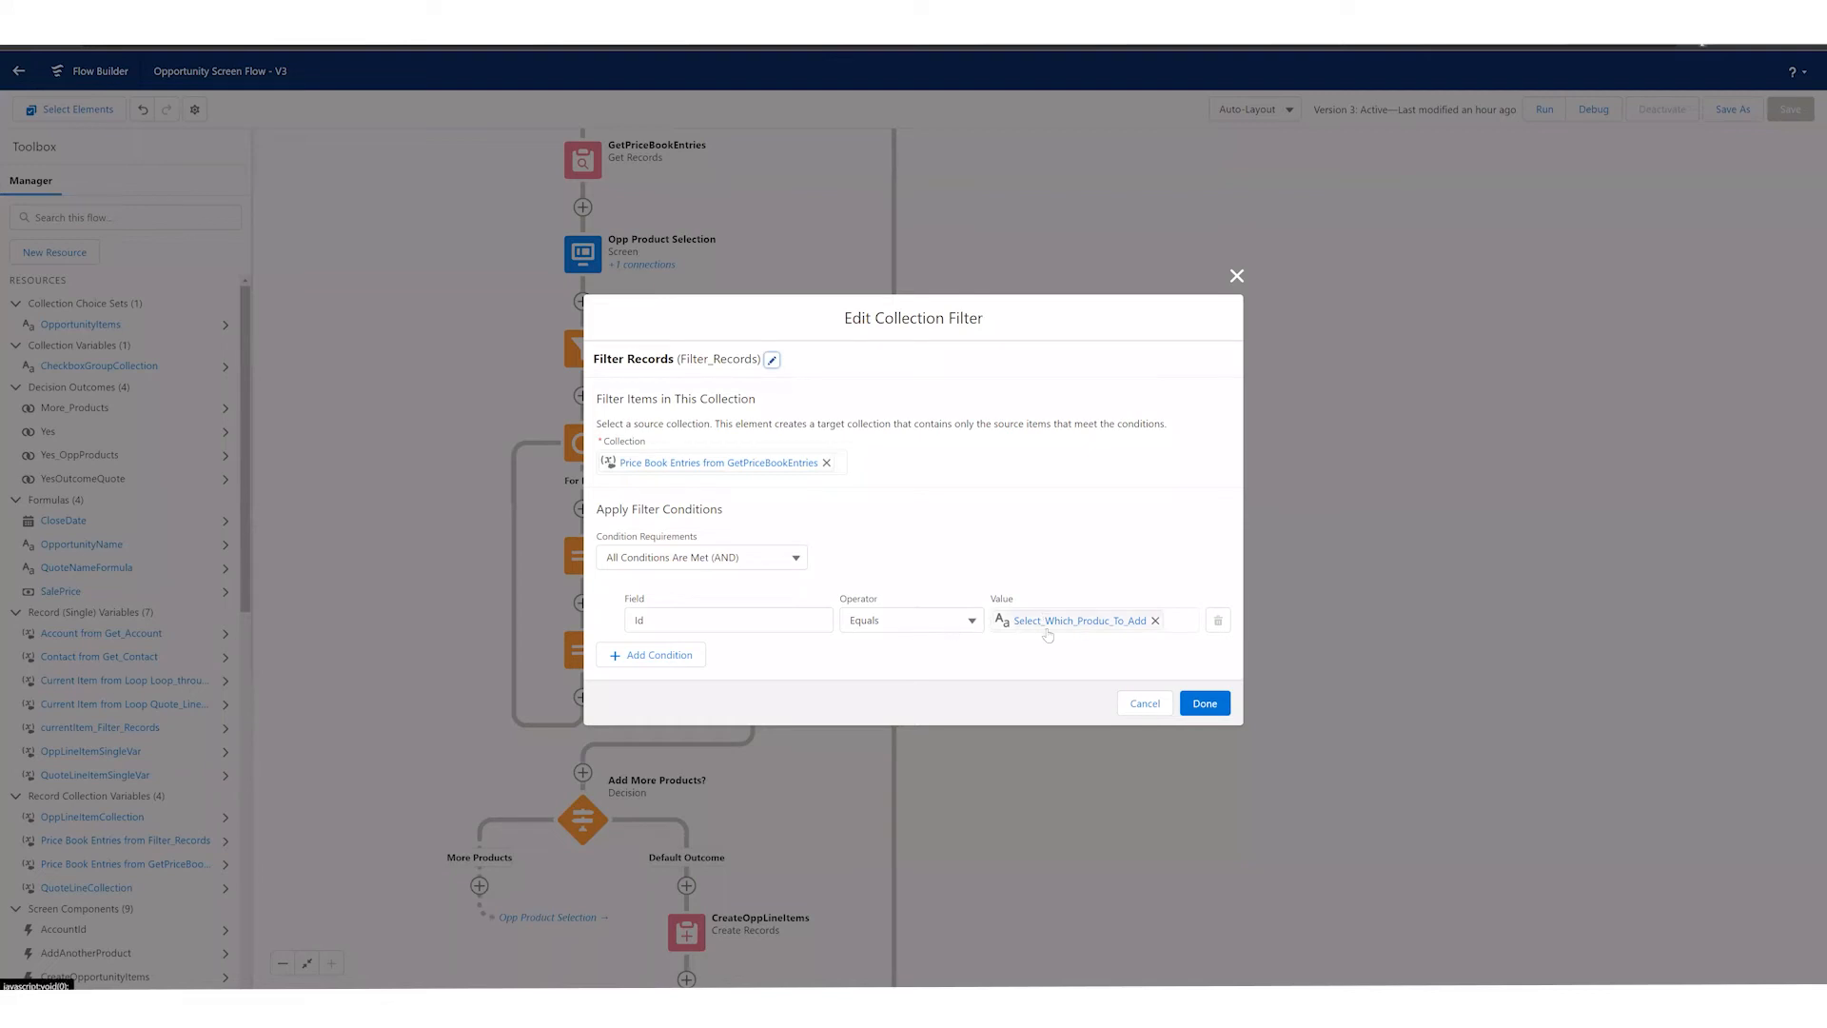
{"action": "left_click", "coordinate": [1142, 708]}
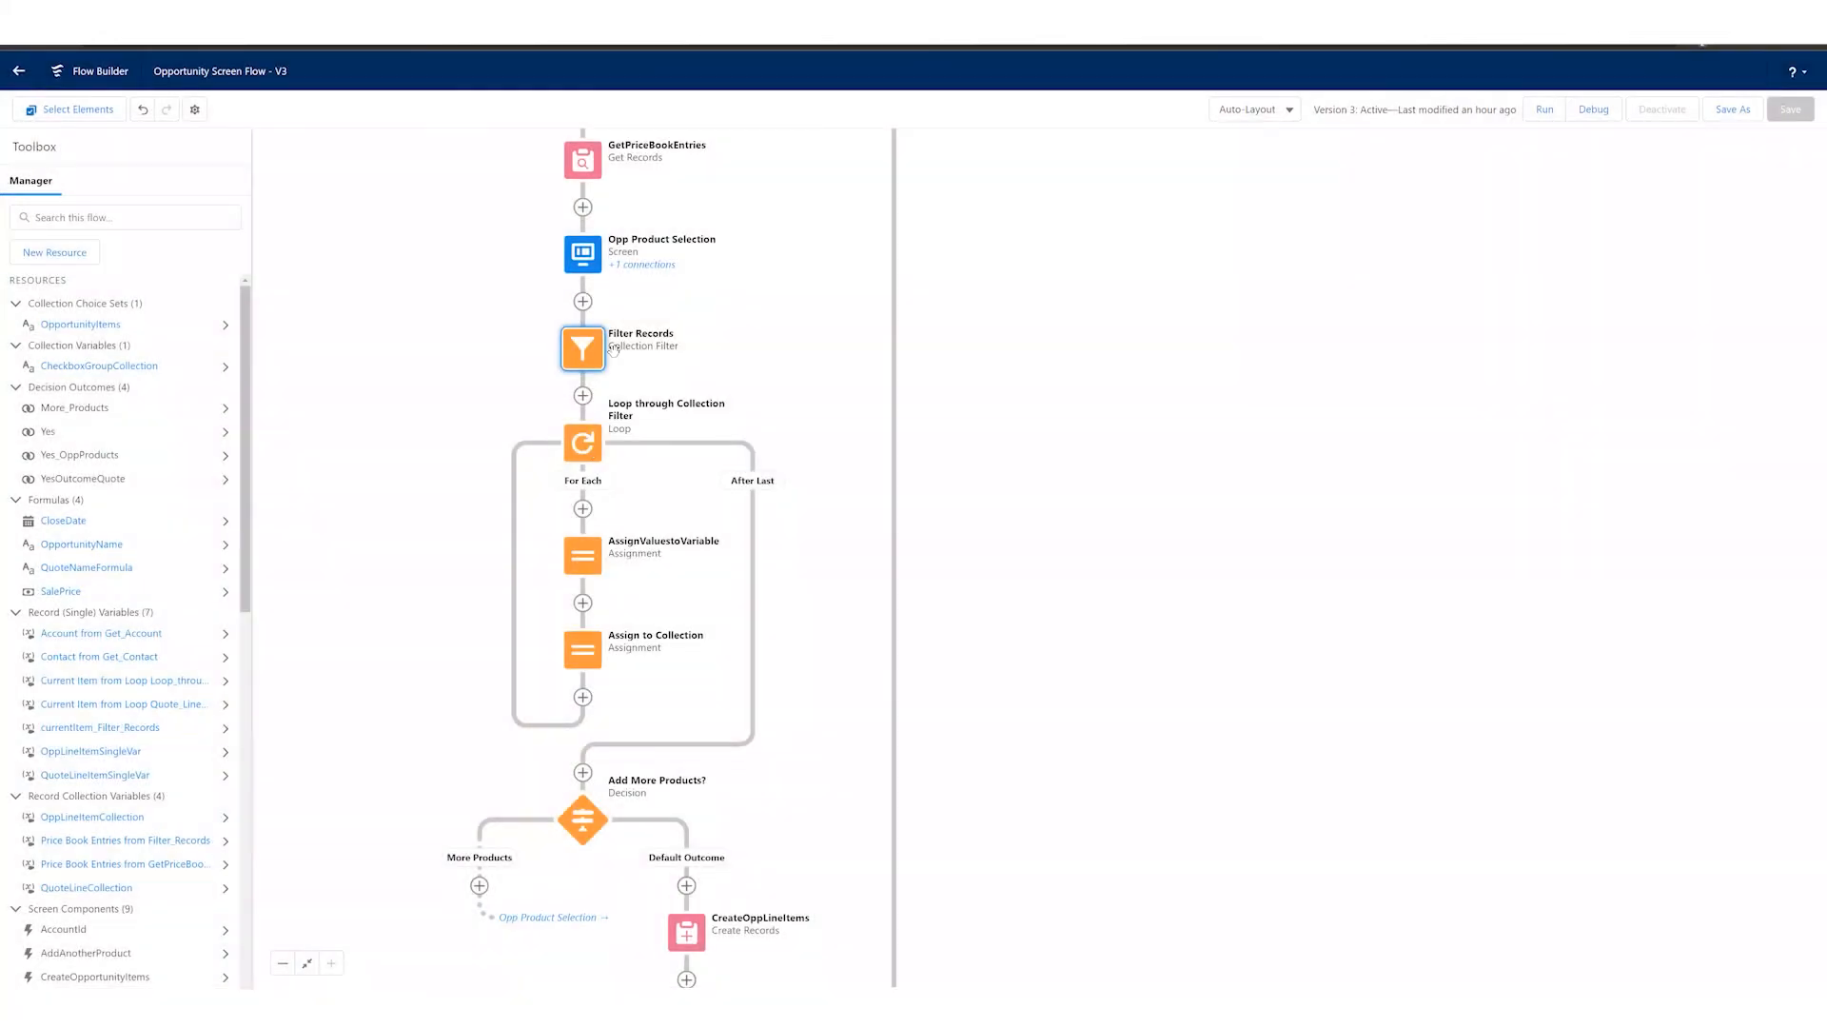
Step: Open the Loop through Collection Filter element to examine its collection variable and iteration direction
{"action": "left_click", "coordinate": [586, 443]}
{"action": "left_click", "coordinate": [583, 583]}
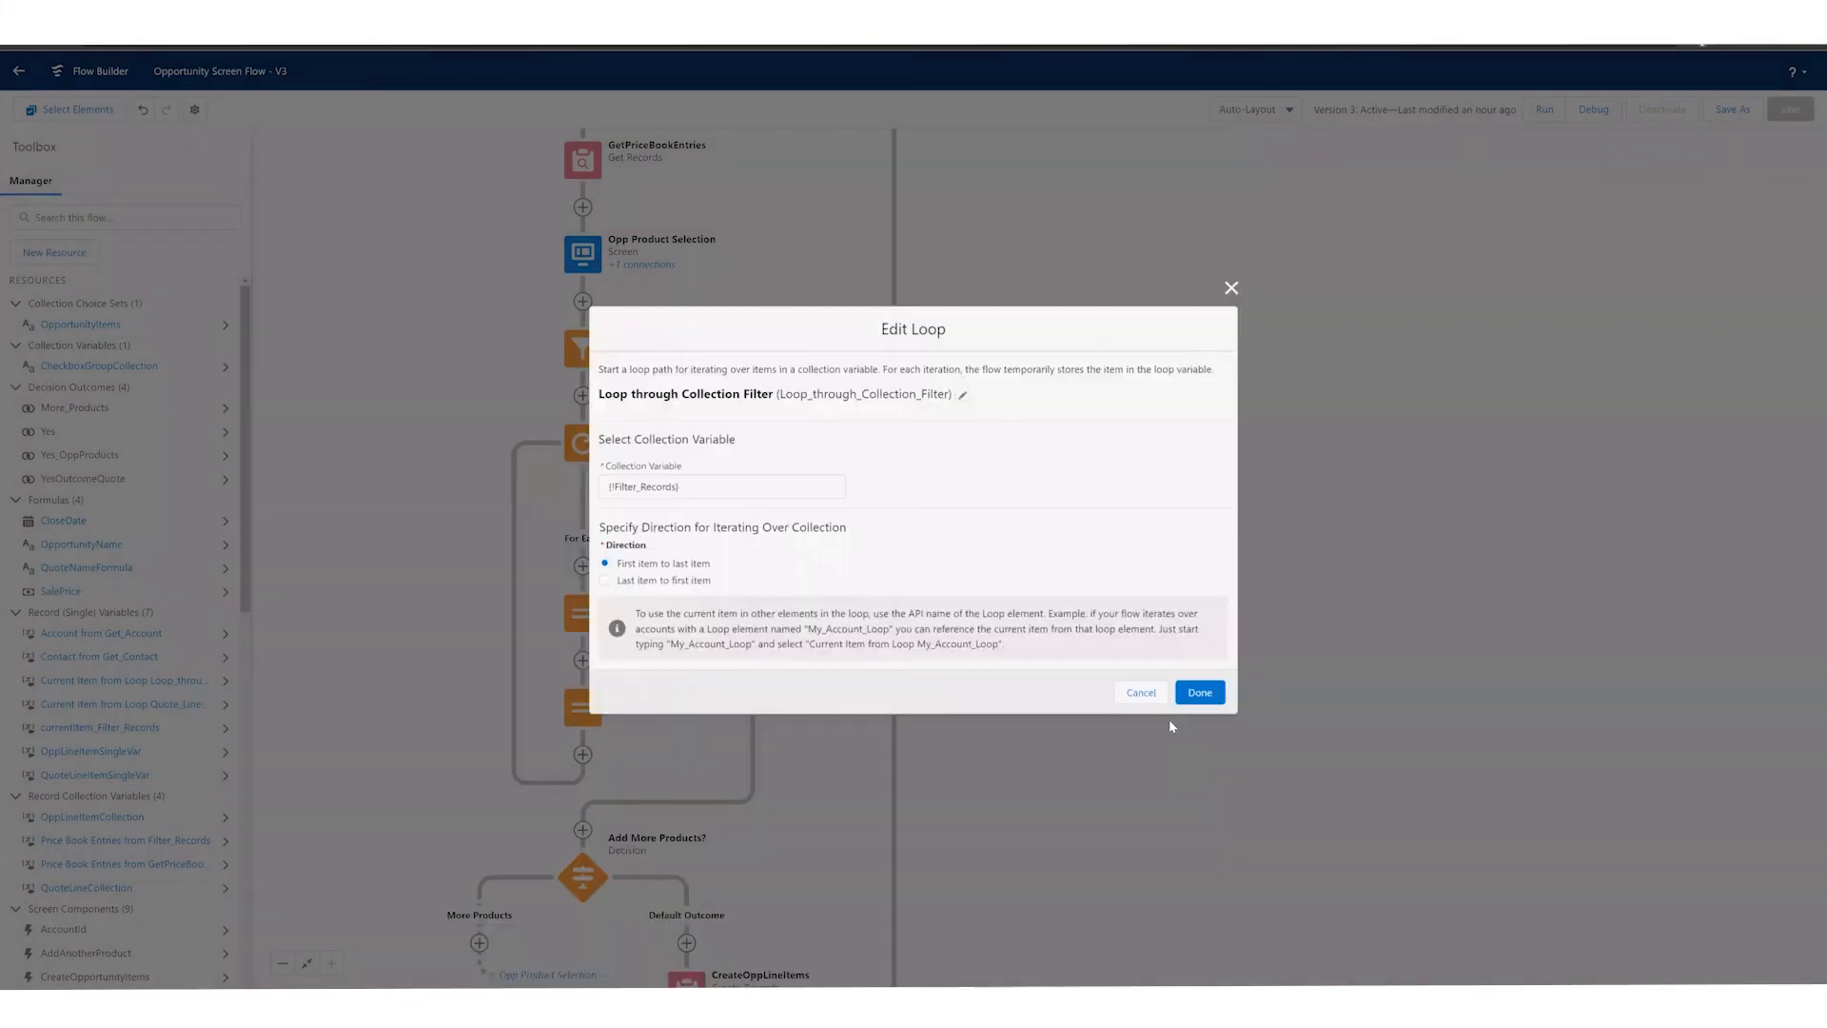
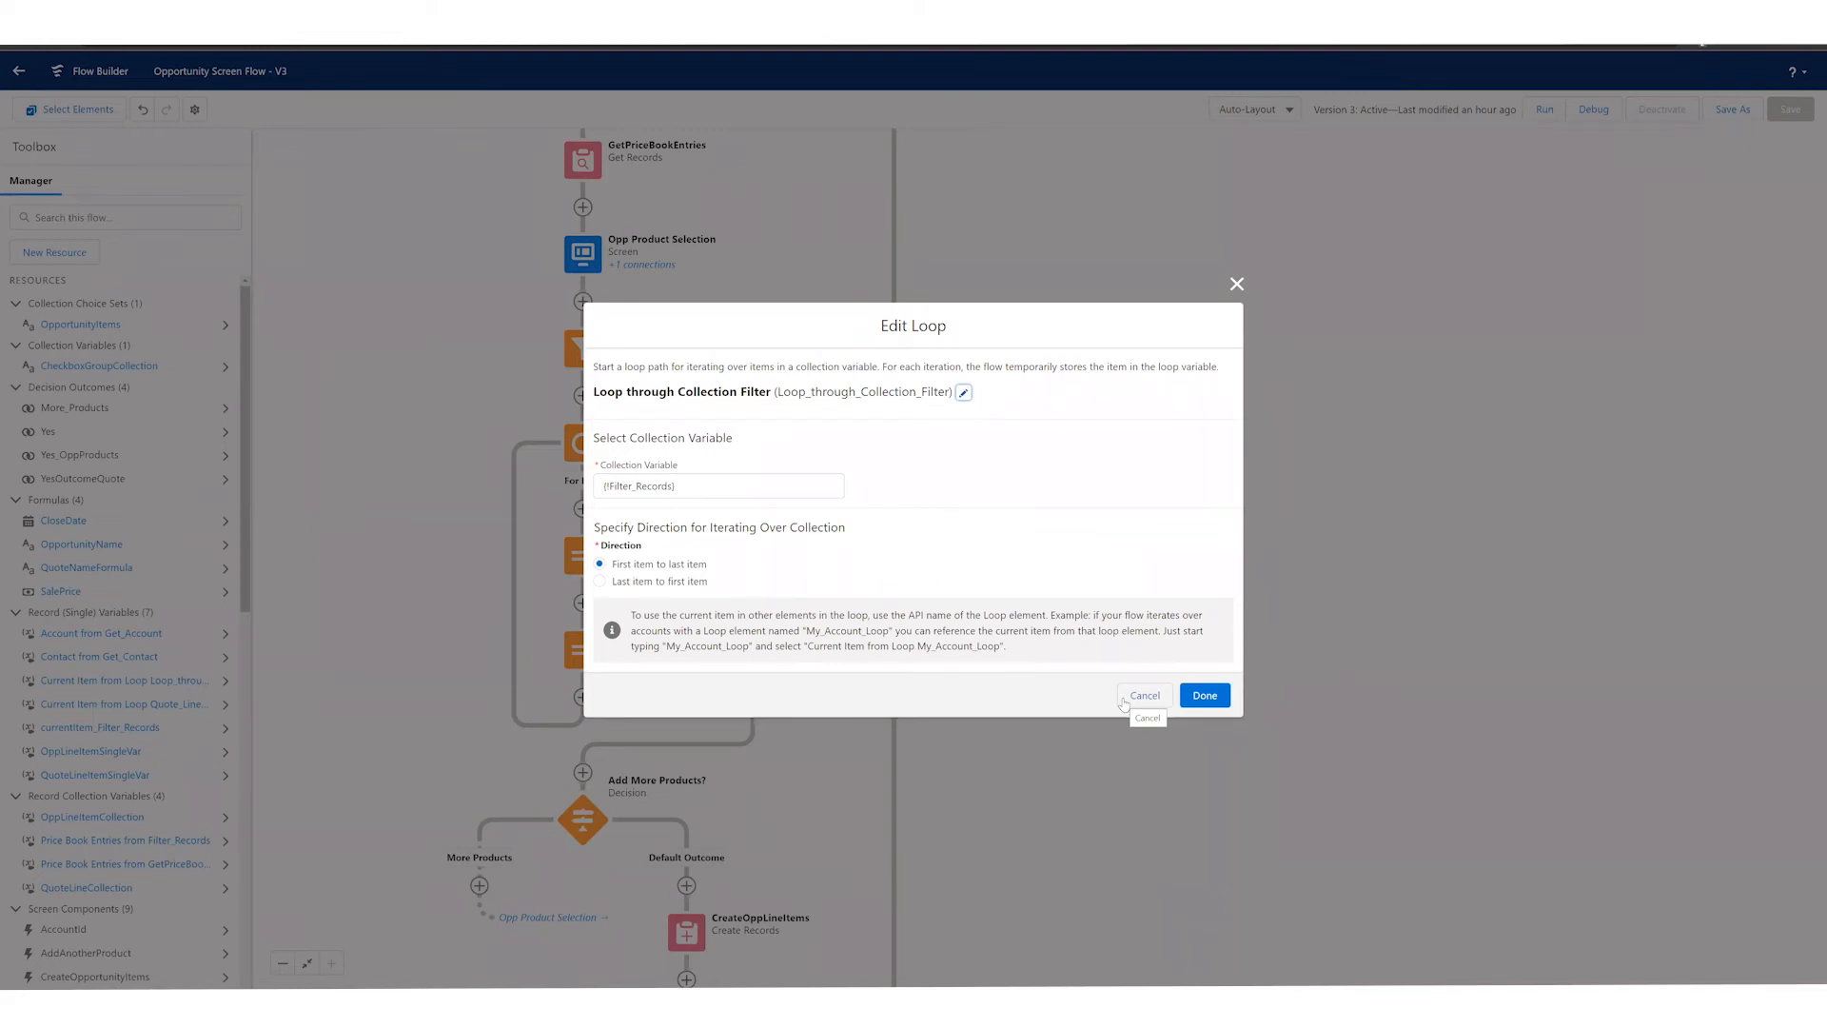
Step: Close the loop settings unchanged and review the flow's layout between the Create Opp element and the Create a Quote? decision
{"action": "left_click", "coordinate": [1144, 696]}
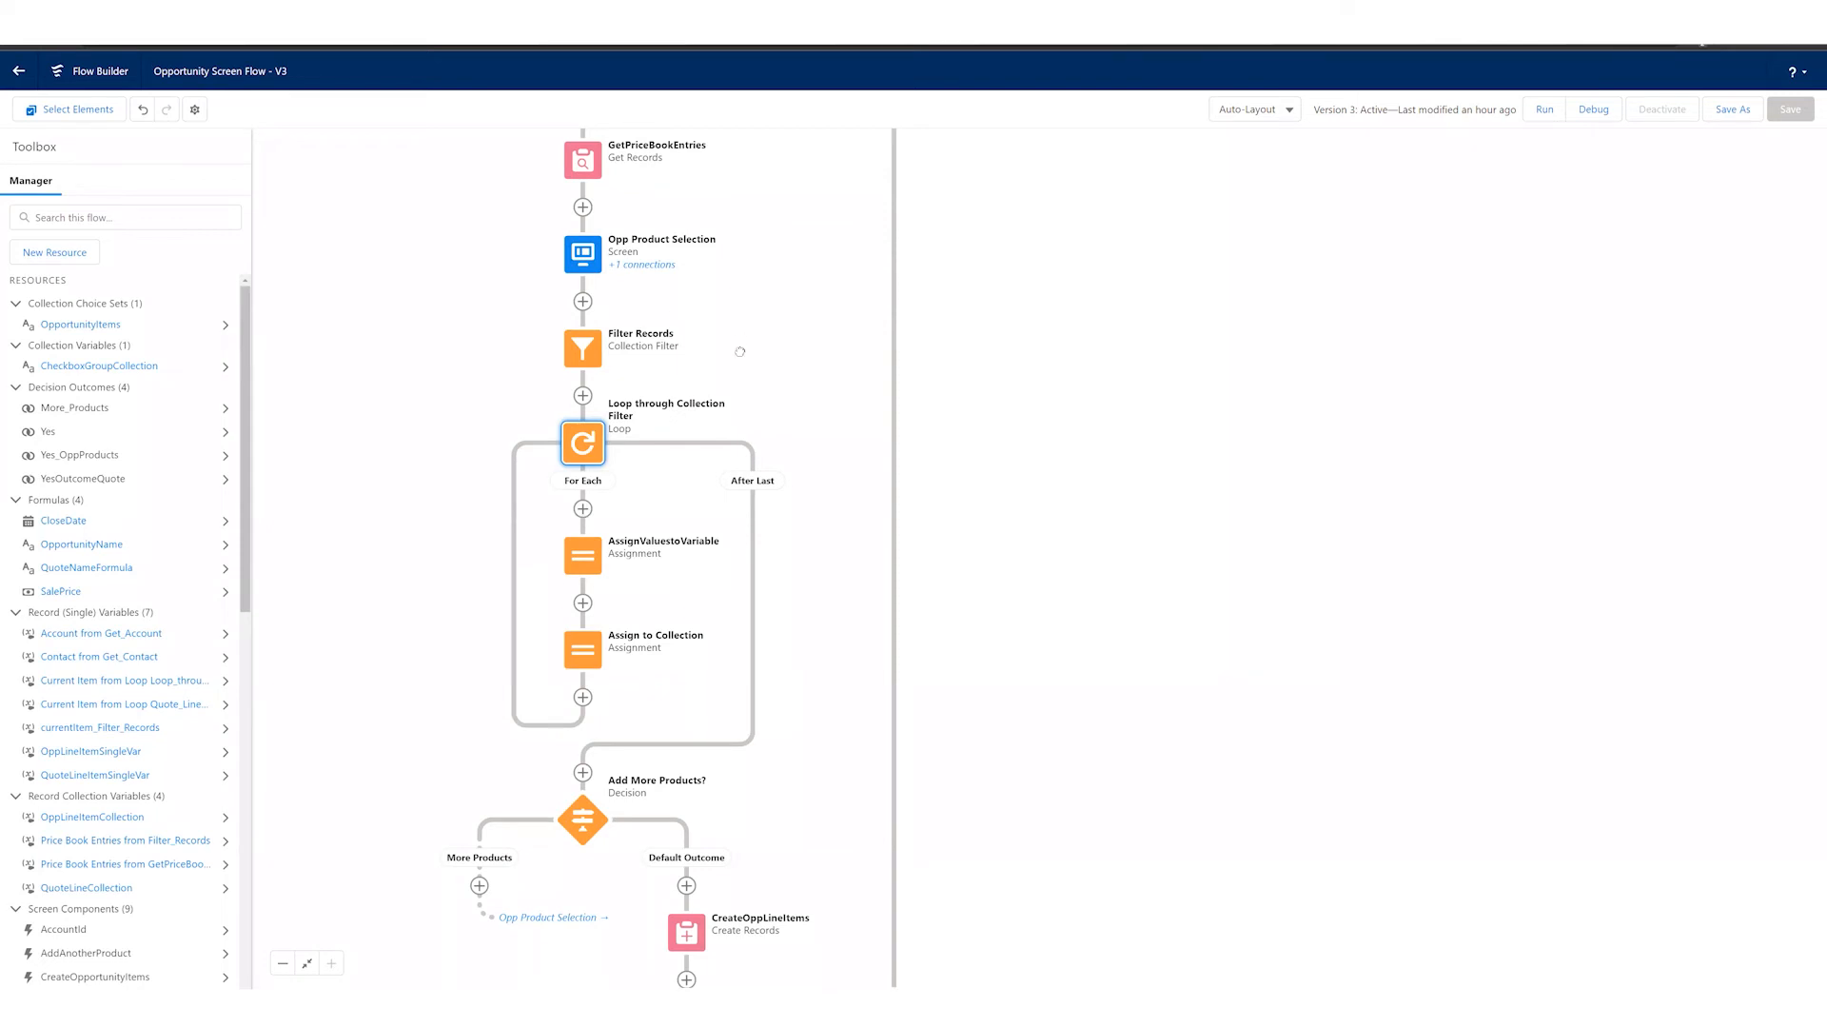
{"action": "scroll", "coordinate": [739, 341], "scroll_direction": "up", "scroll_amount": 3}
{"action": "scroll", "coordinate": [729, 325], "scroll_direction": "up", "scroll_amount": 5}
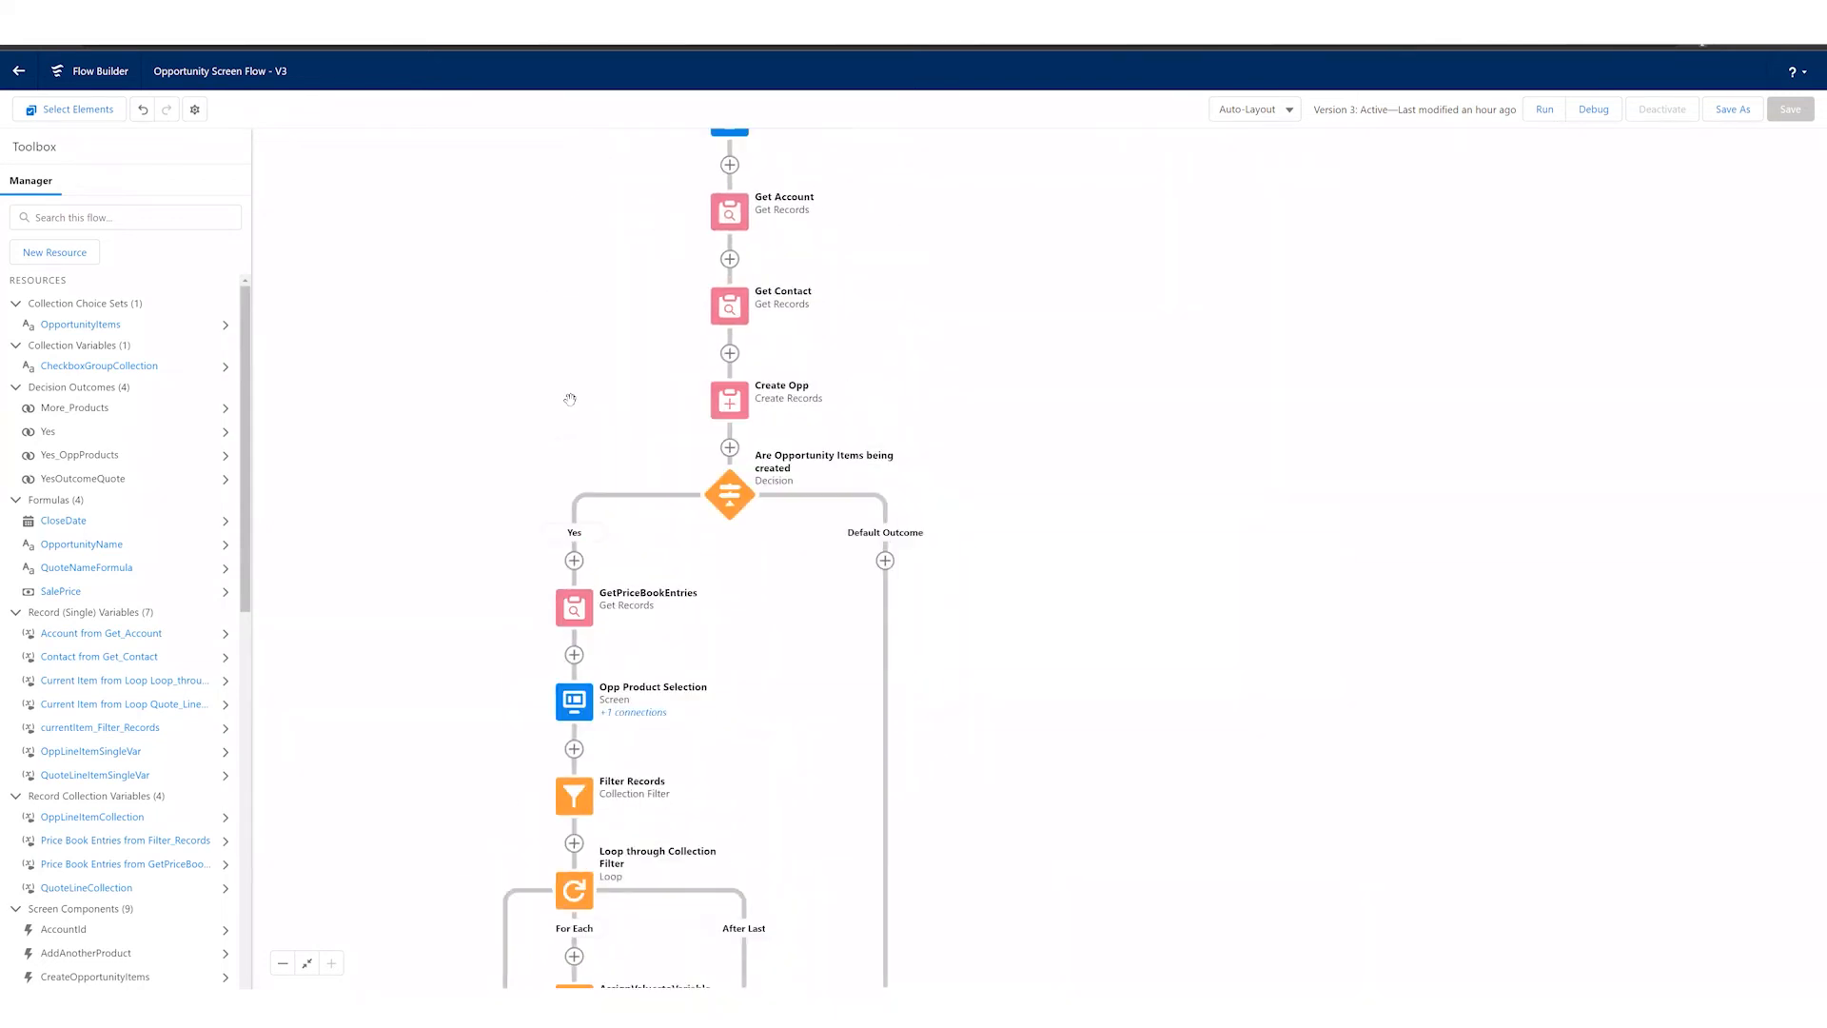
{"action": "scroll", "coordinate": [565, 339], "scroll_direction": "down", "scroll_amount": 2}
{"action": "scroll", "coordinate": [709, 454], "scroll_direction": "down", "scroll_amount": 4}
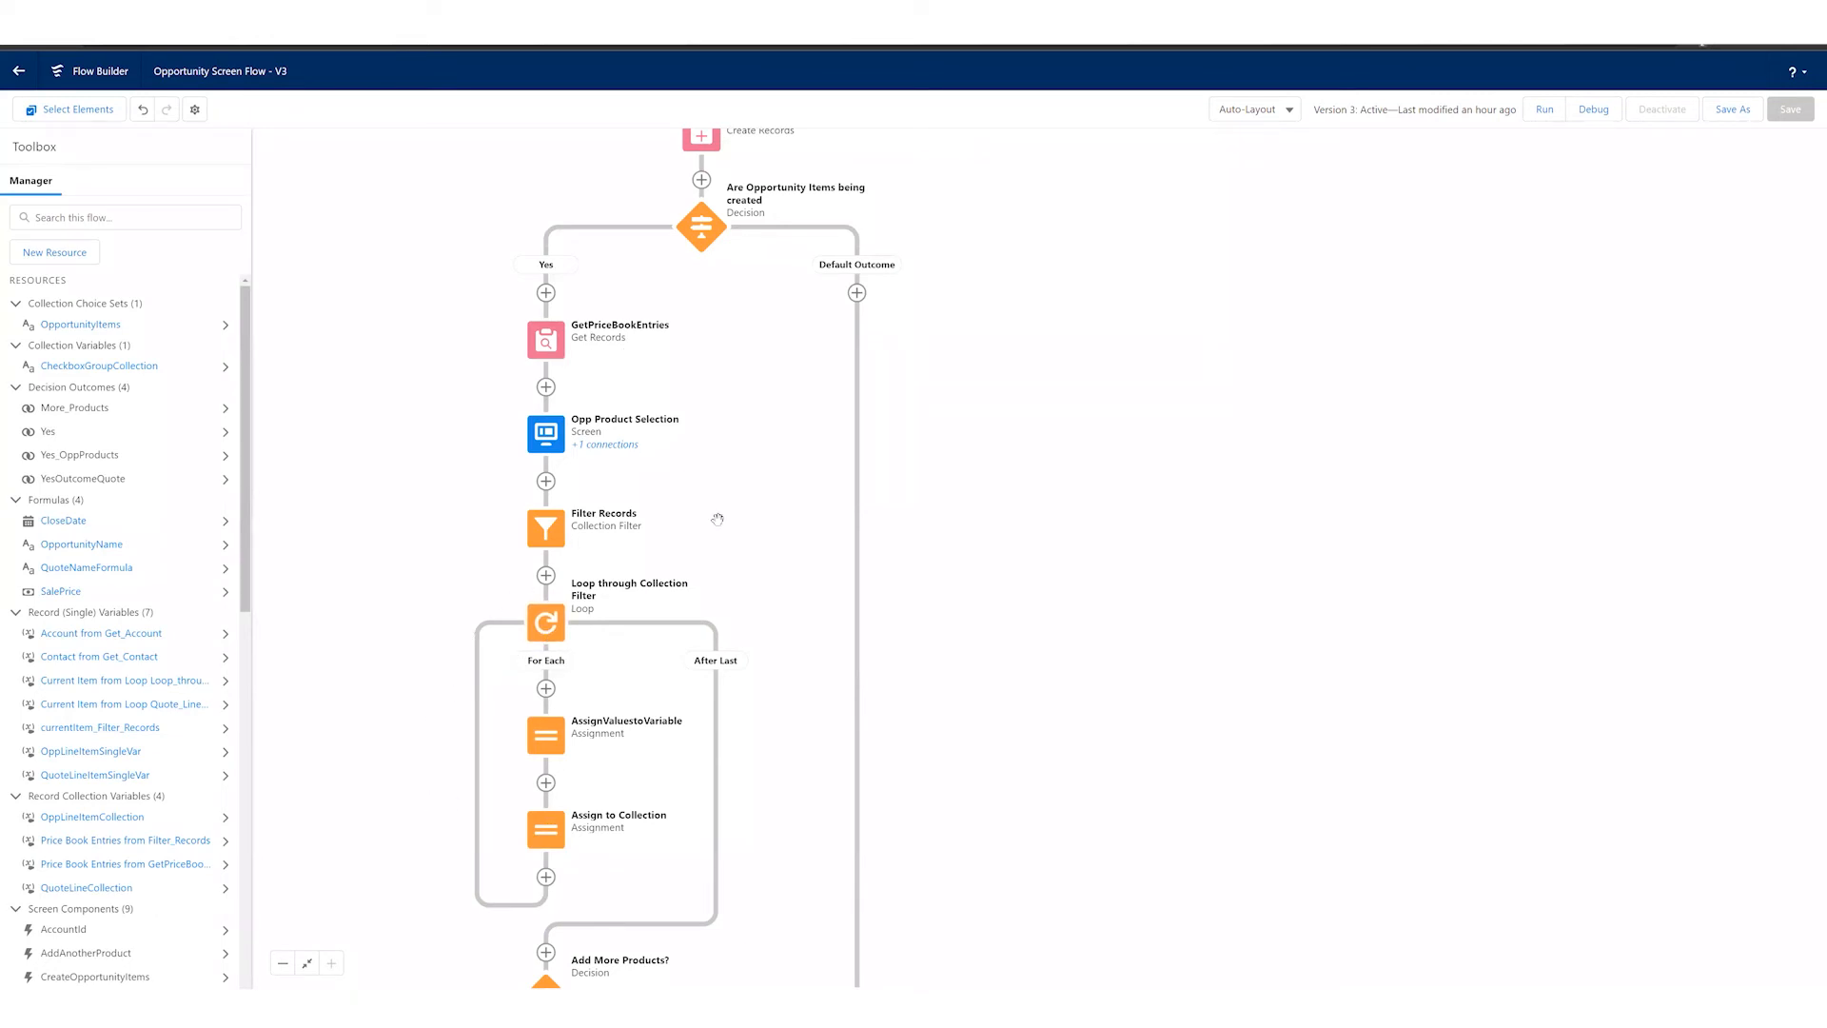
{"action": "scroll", "coordinate": [692, 749], "scroll_direction": "down", "scroll_amount": 4}
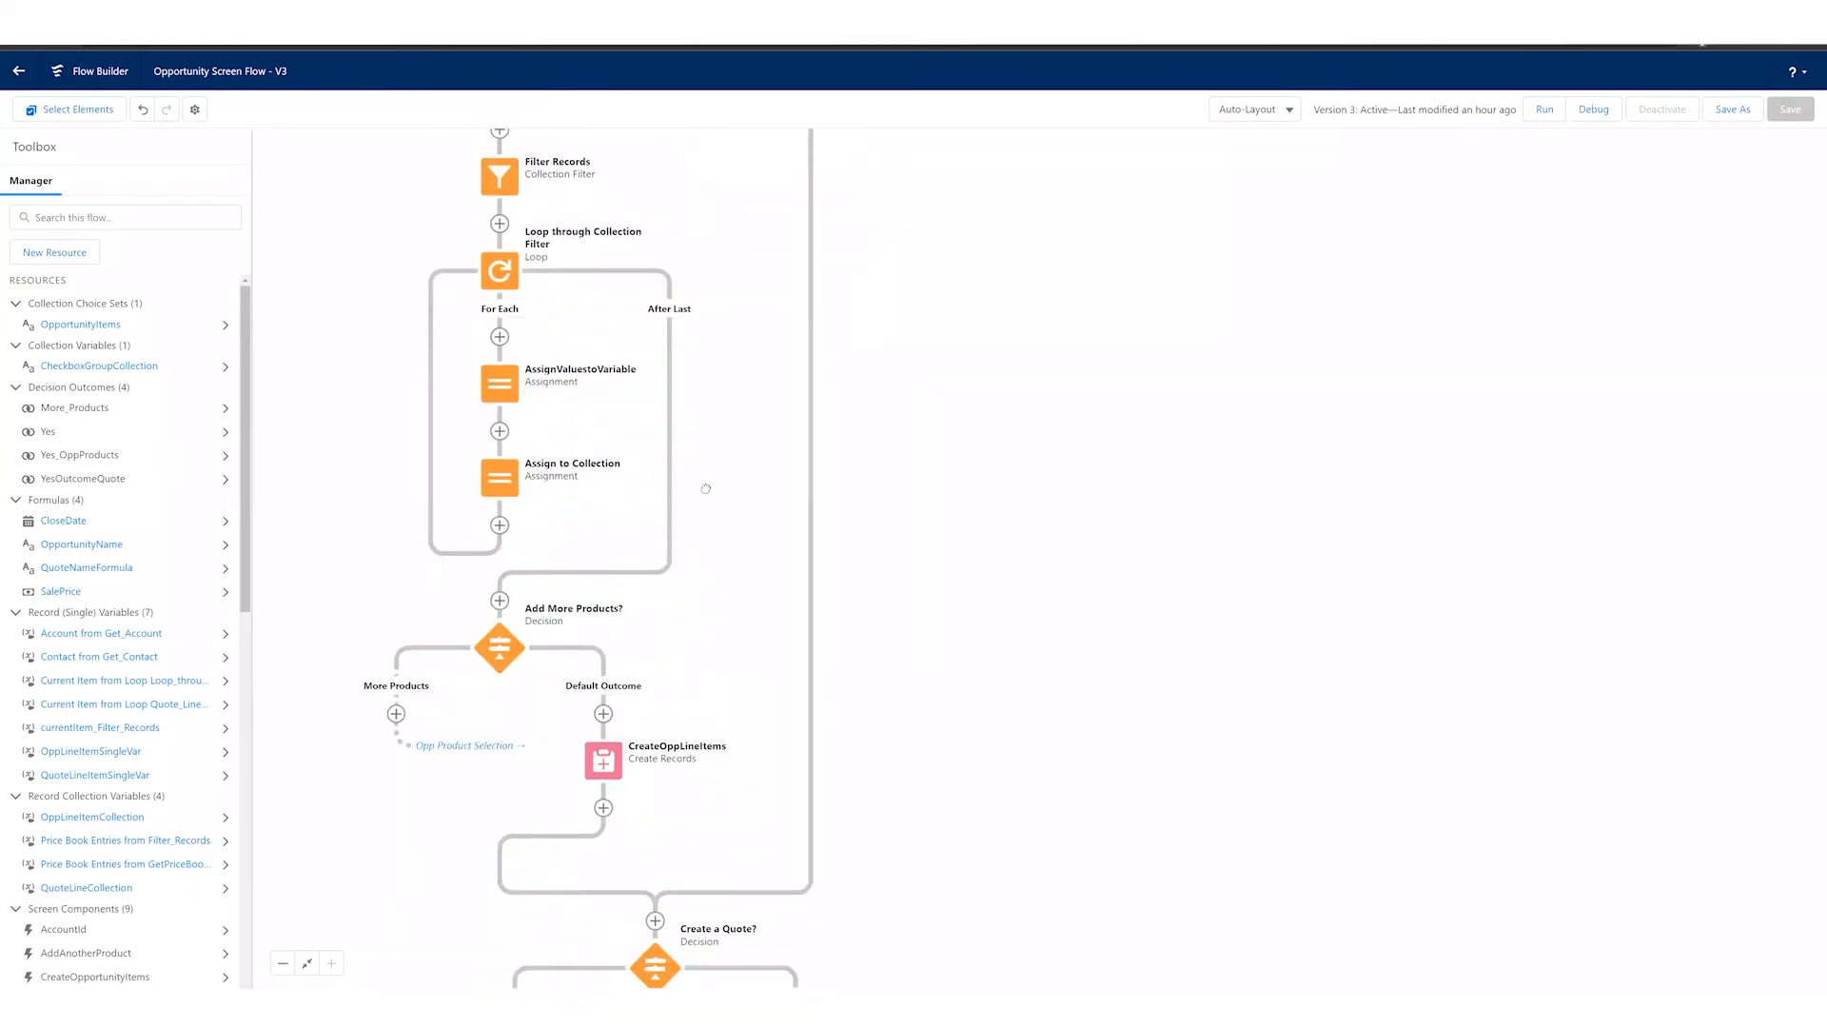
{"action": "scroll", "coordinate": [705, 488], "scroll_direction": "down", "scroll_amount": 3}
{"action": "scroll", "coordinate": [795, 356], "scroll_direction": "up", "scroll_amount": 5}
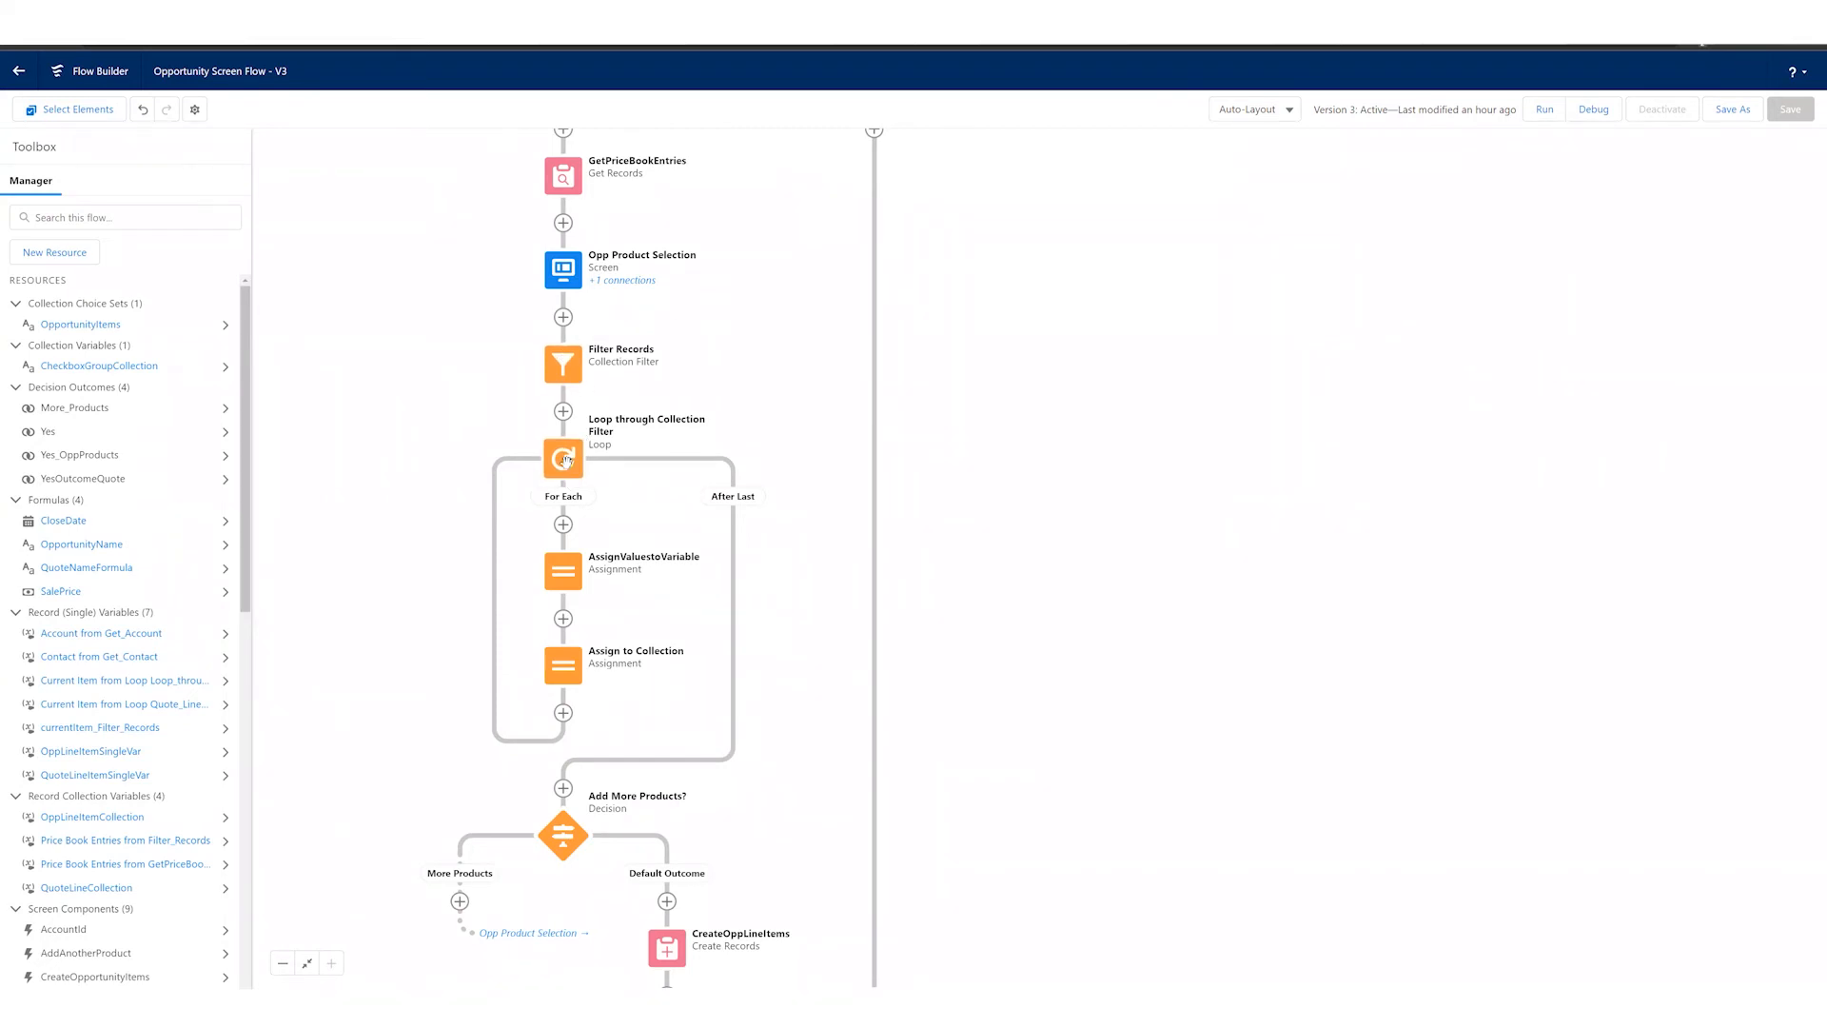
Step: Open the AssignValuestoVariable assignment inside the loop, examine its OppLineItemSingleVar assignments, and close it unchanged
{"action": "left_click", "coordinate": [564, 571]}
{"action": "double_click", "coordinate": [565, 571]}
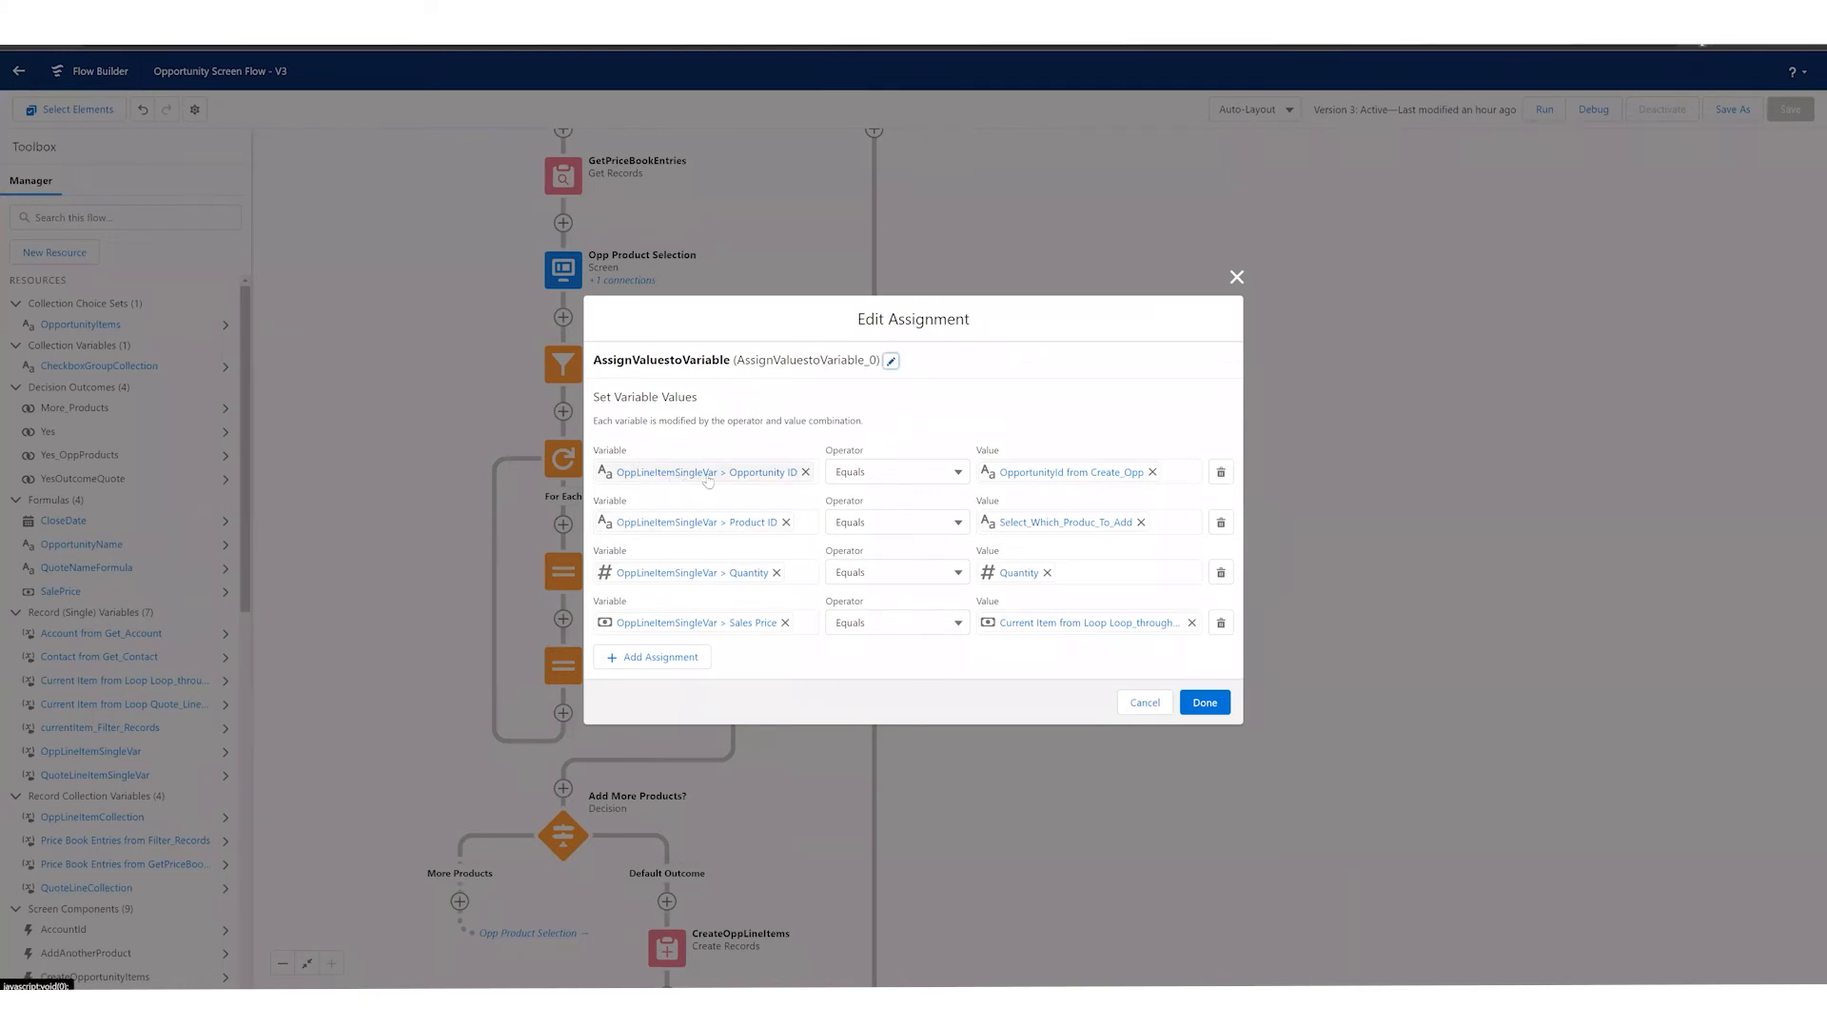
{"action": "left_click", "coordinate": [1205, 702]}
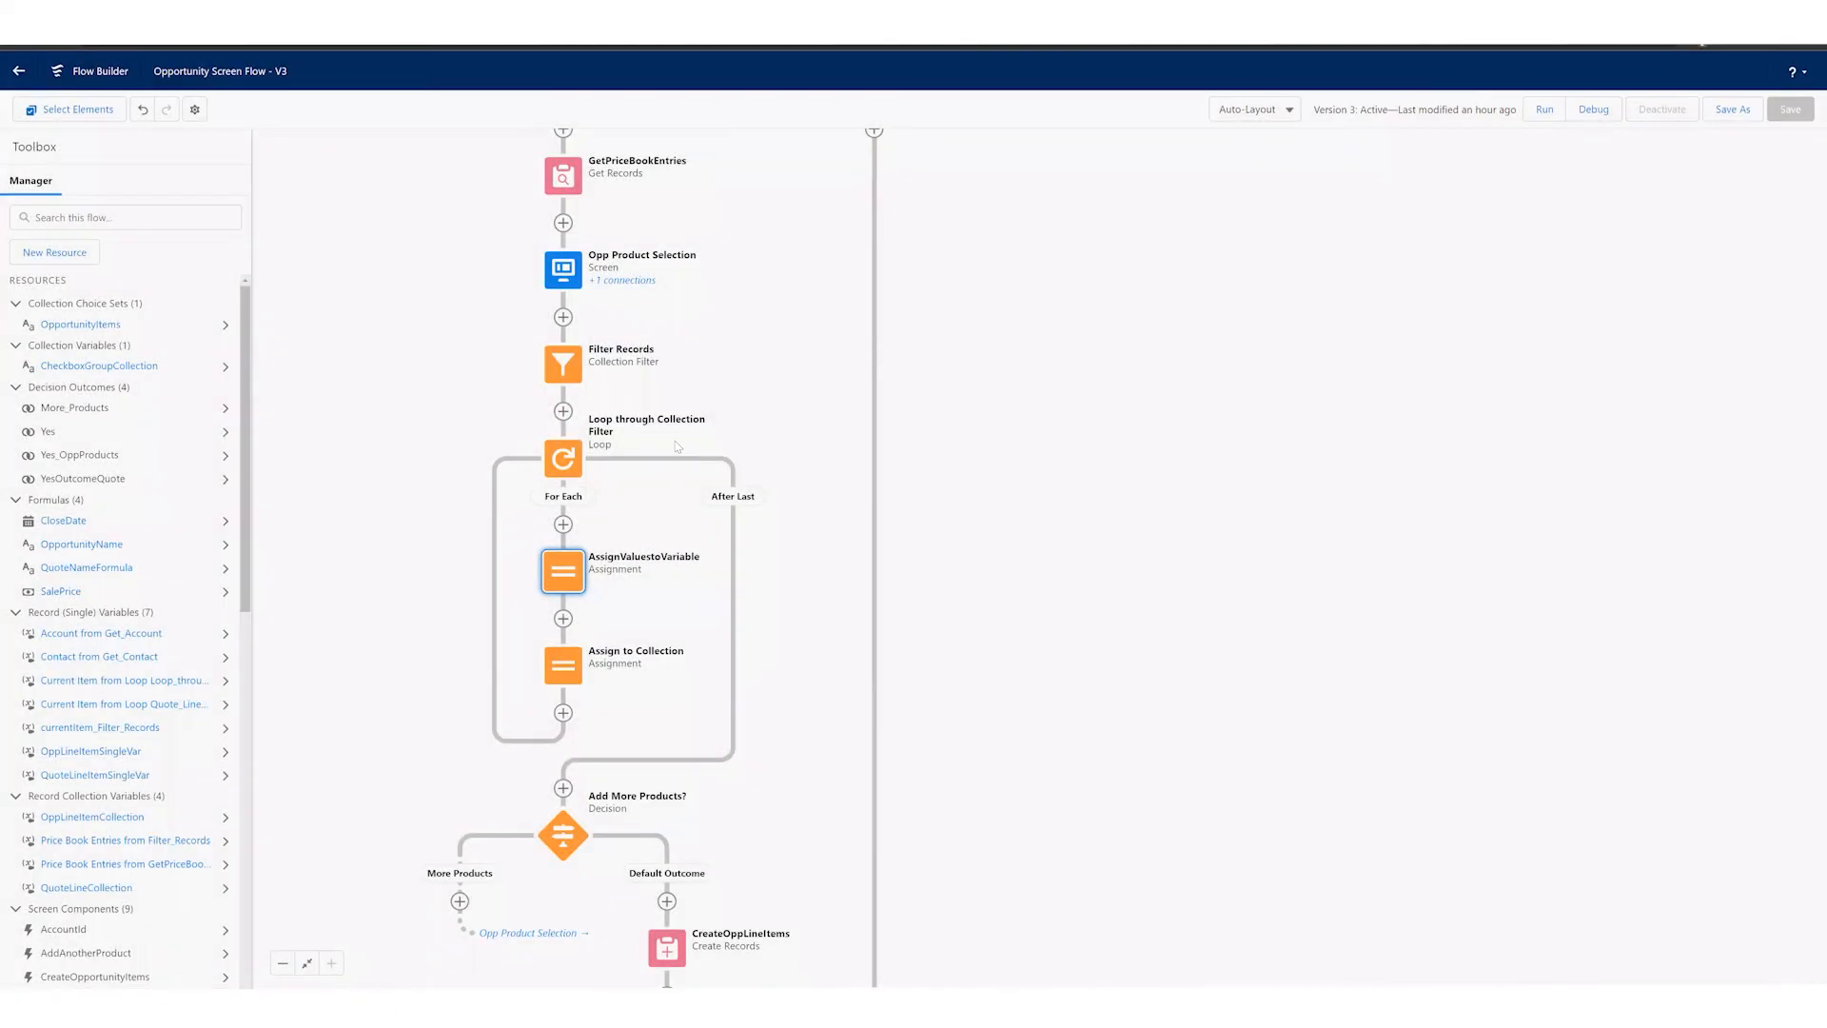
Step: Start a new Variable resource with the Record data type, examine its Object and Allow multiple values settings, and cancel it
{"action": "left_click", "coordinate": [676, 447]}
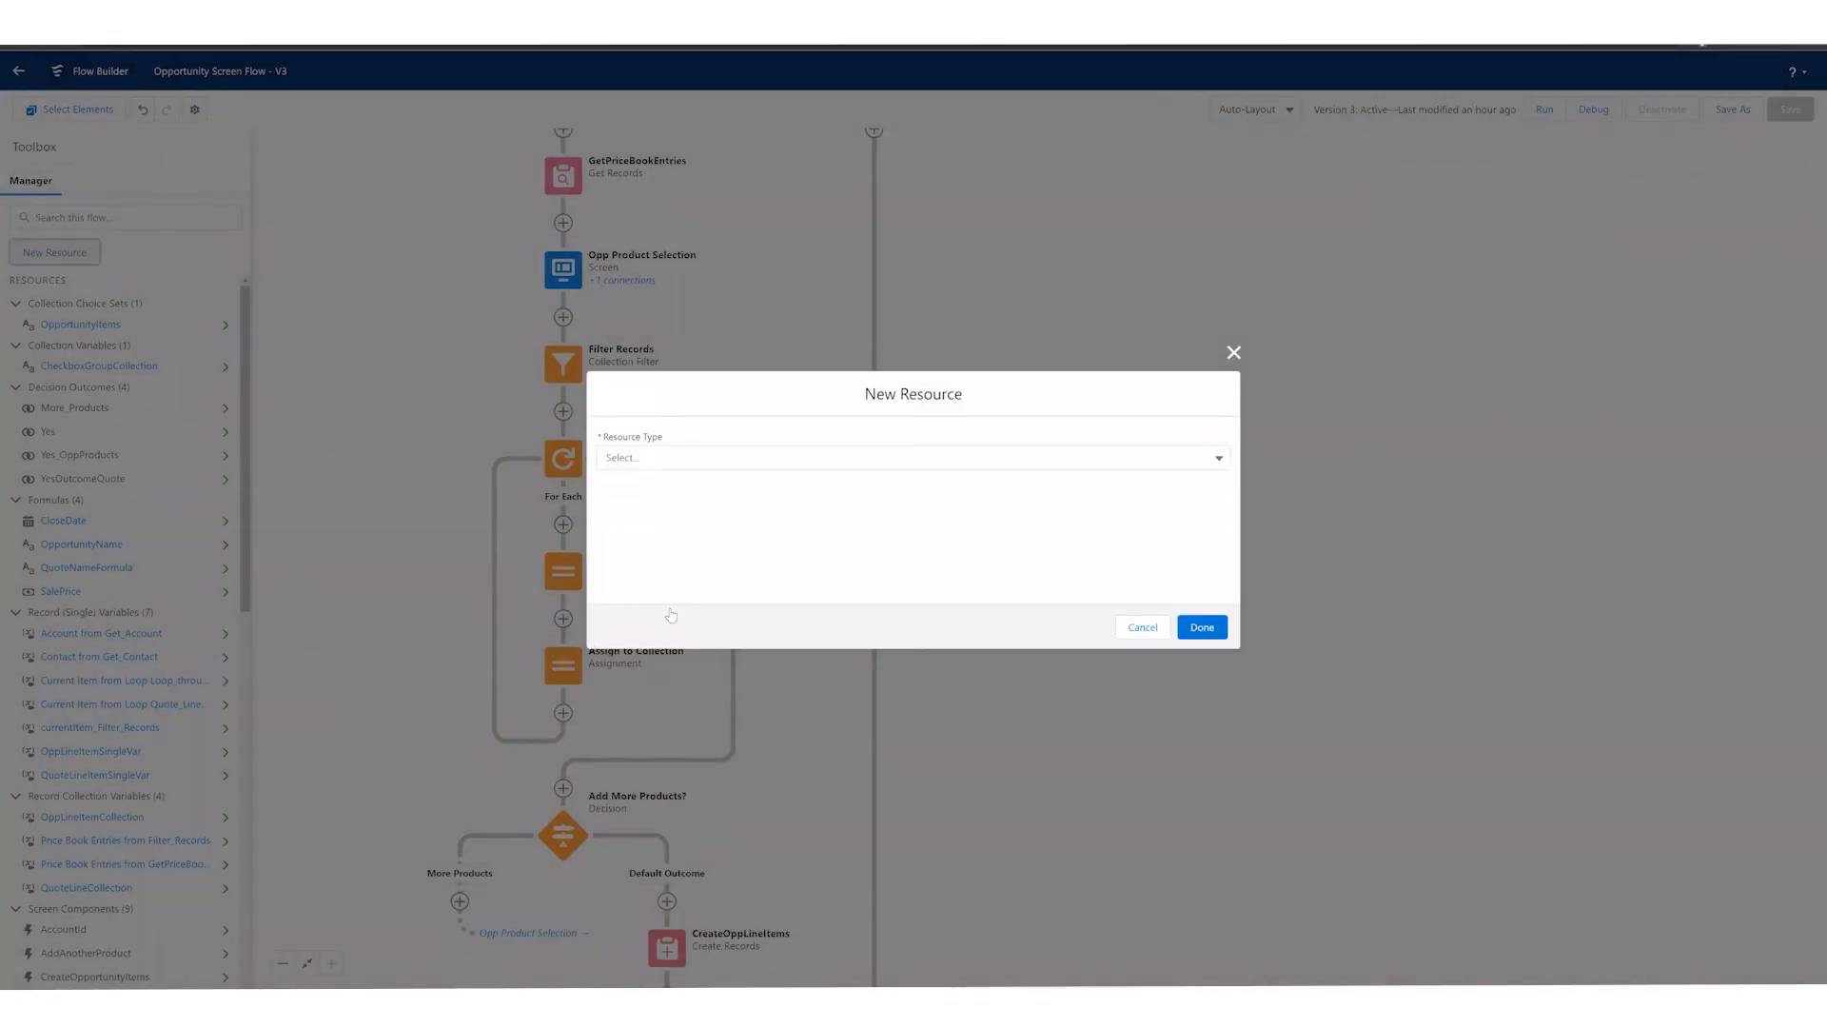
{"action": "left_click", "coordinate": [914, 458]}
{"action": "left_click", "coordinate": [647, 488]}
{"action": "left_click", "coordinate": [695, 604]}
{"action": "left_click", "coordinate": [656, 857]}
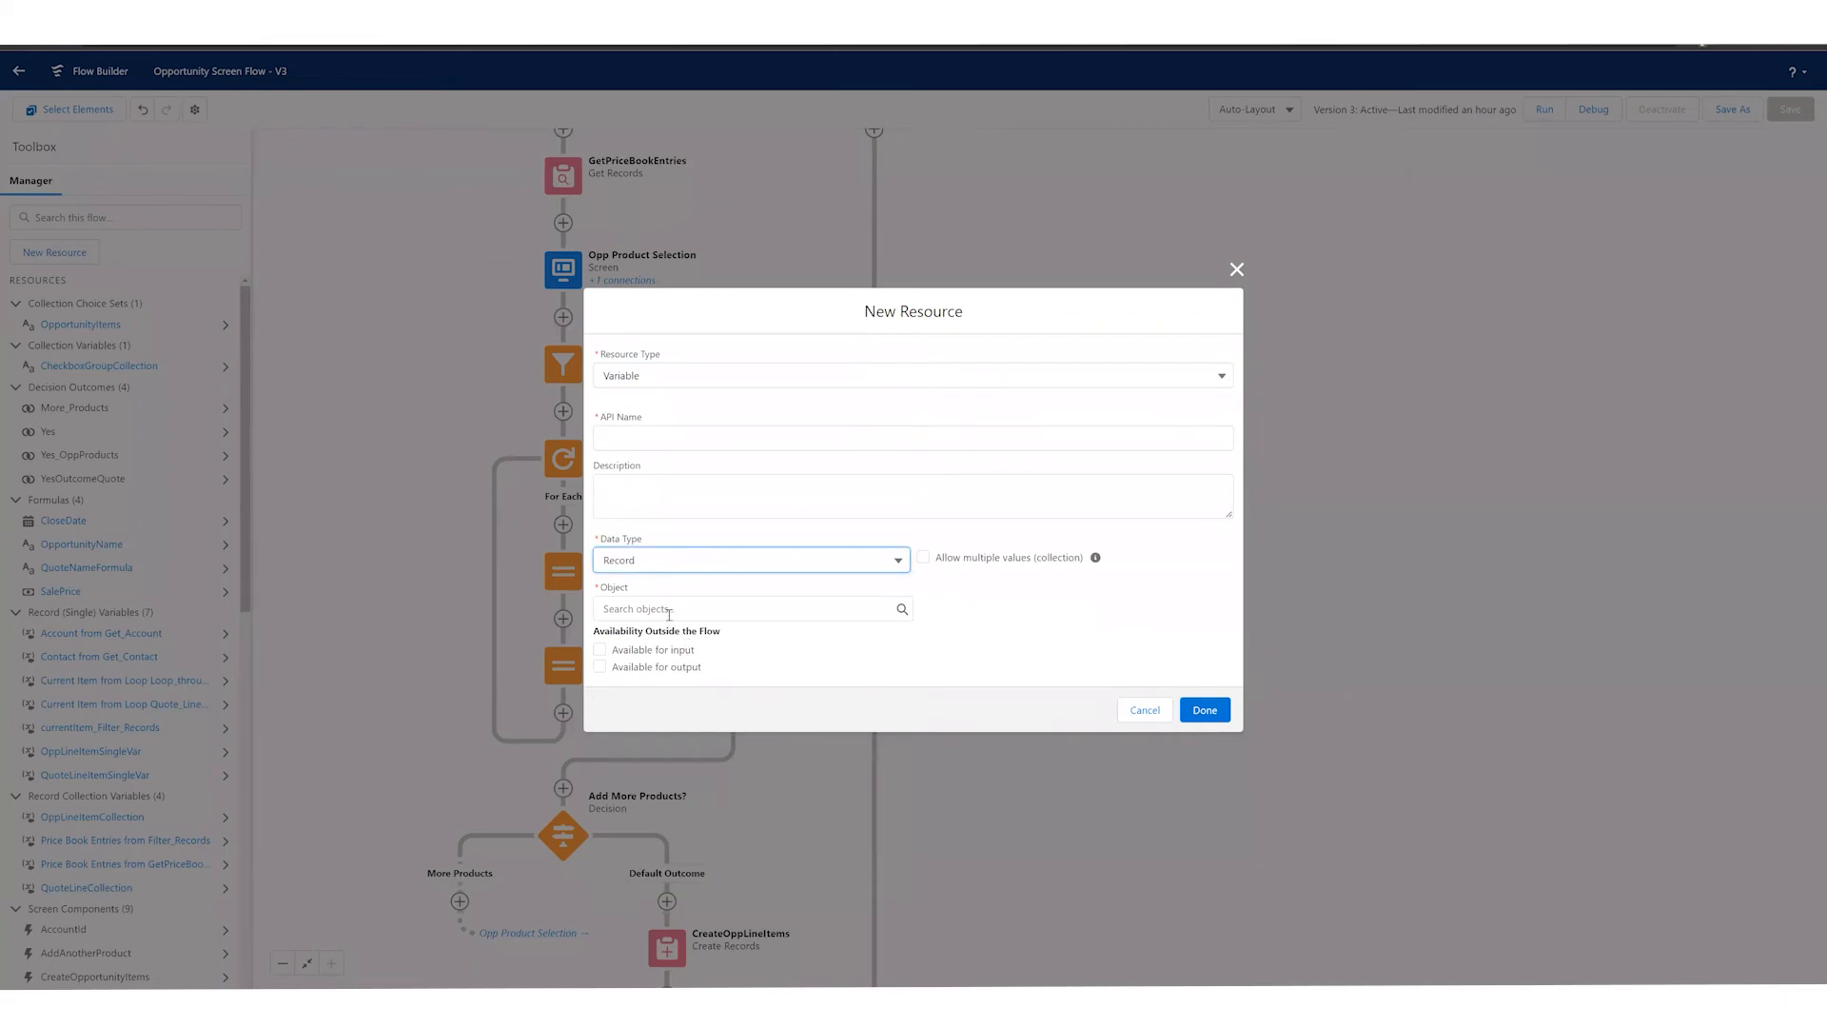
{"action": "left_click", "coordinate": [669, 610]}
{"action": "left_click", "coordinate": [672, 540]}
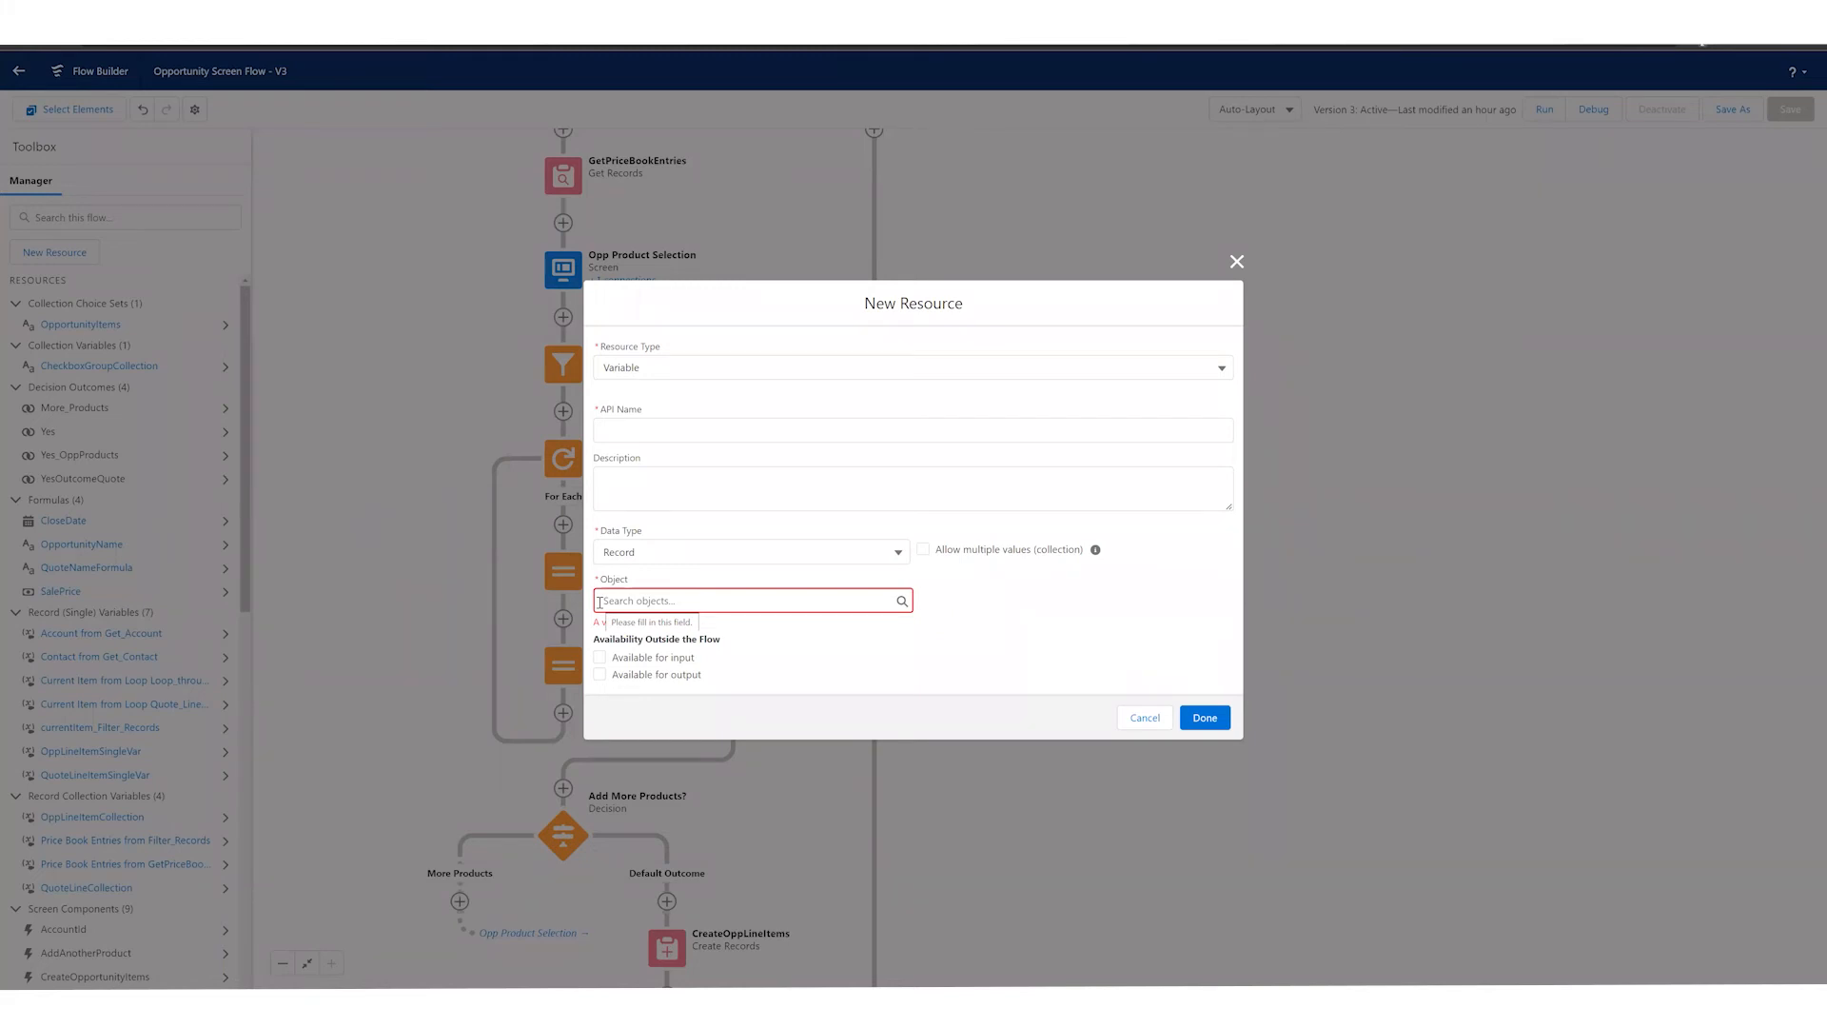
{"action": "left_click_drag", "start_coordinate": [939, 551], "coordinate": [1032, 553]}
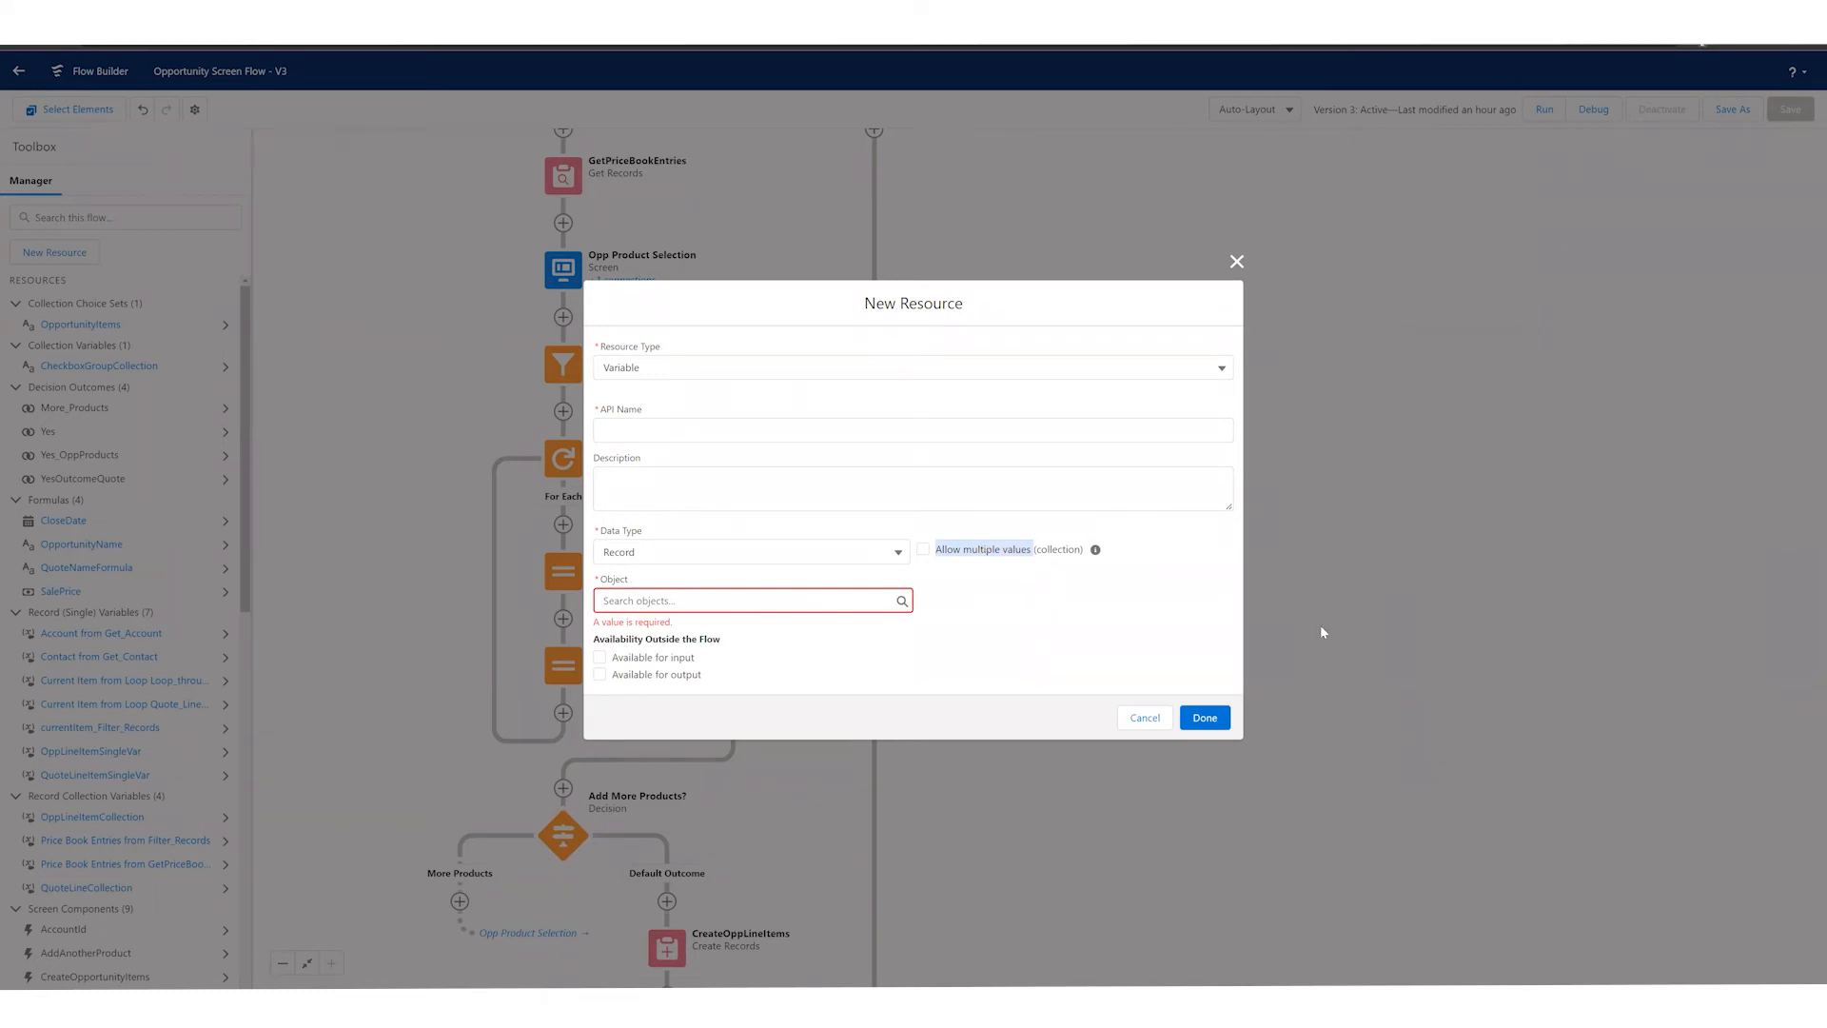
{"action": "left_click", "coordinate": [1138, 721]}
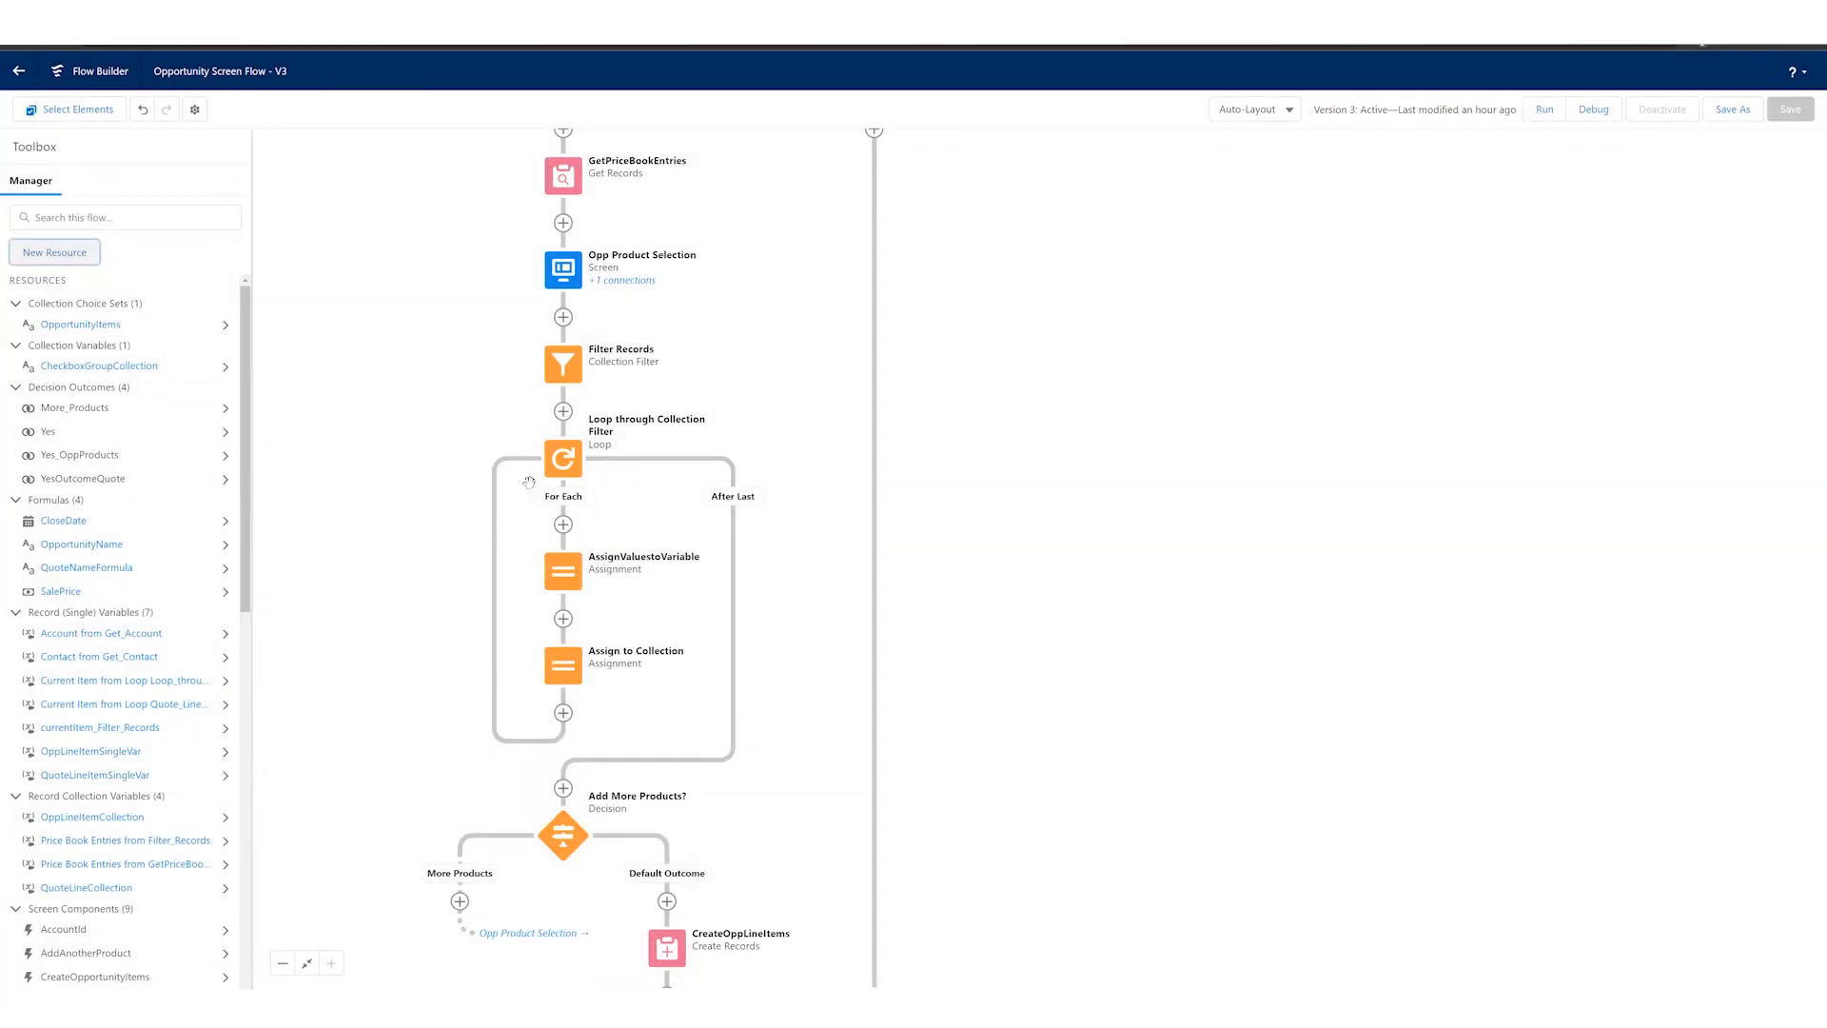
Step: Open the CreateOppLineItems element, examine its number of records and record collection settings, and cancel without changes
{"action": "scroll", "coordinate": [670, 420], "scroll_direction": "down", "scroll_amount": 1}
{"action": "left_click_drag", "start_coordinate": [764, 709], "coordinate": [733, 473]}
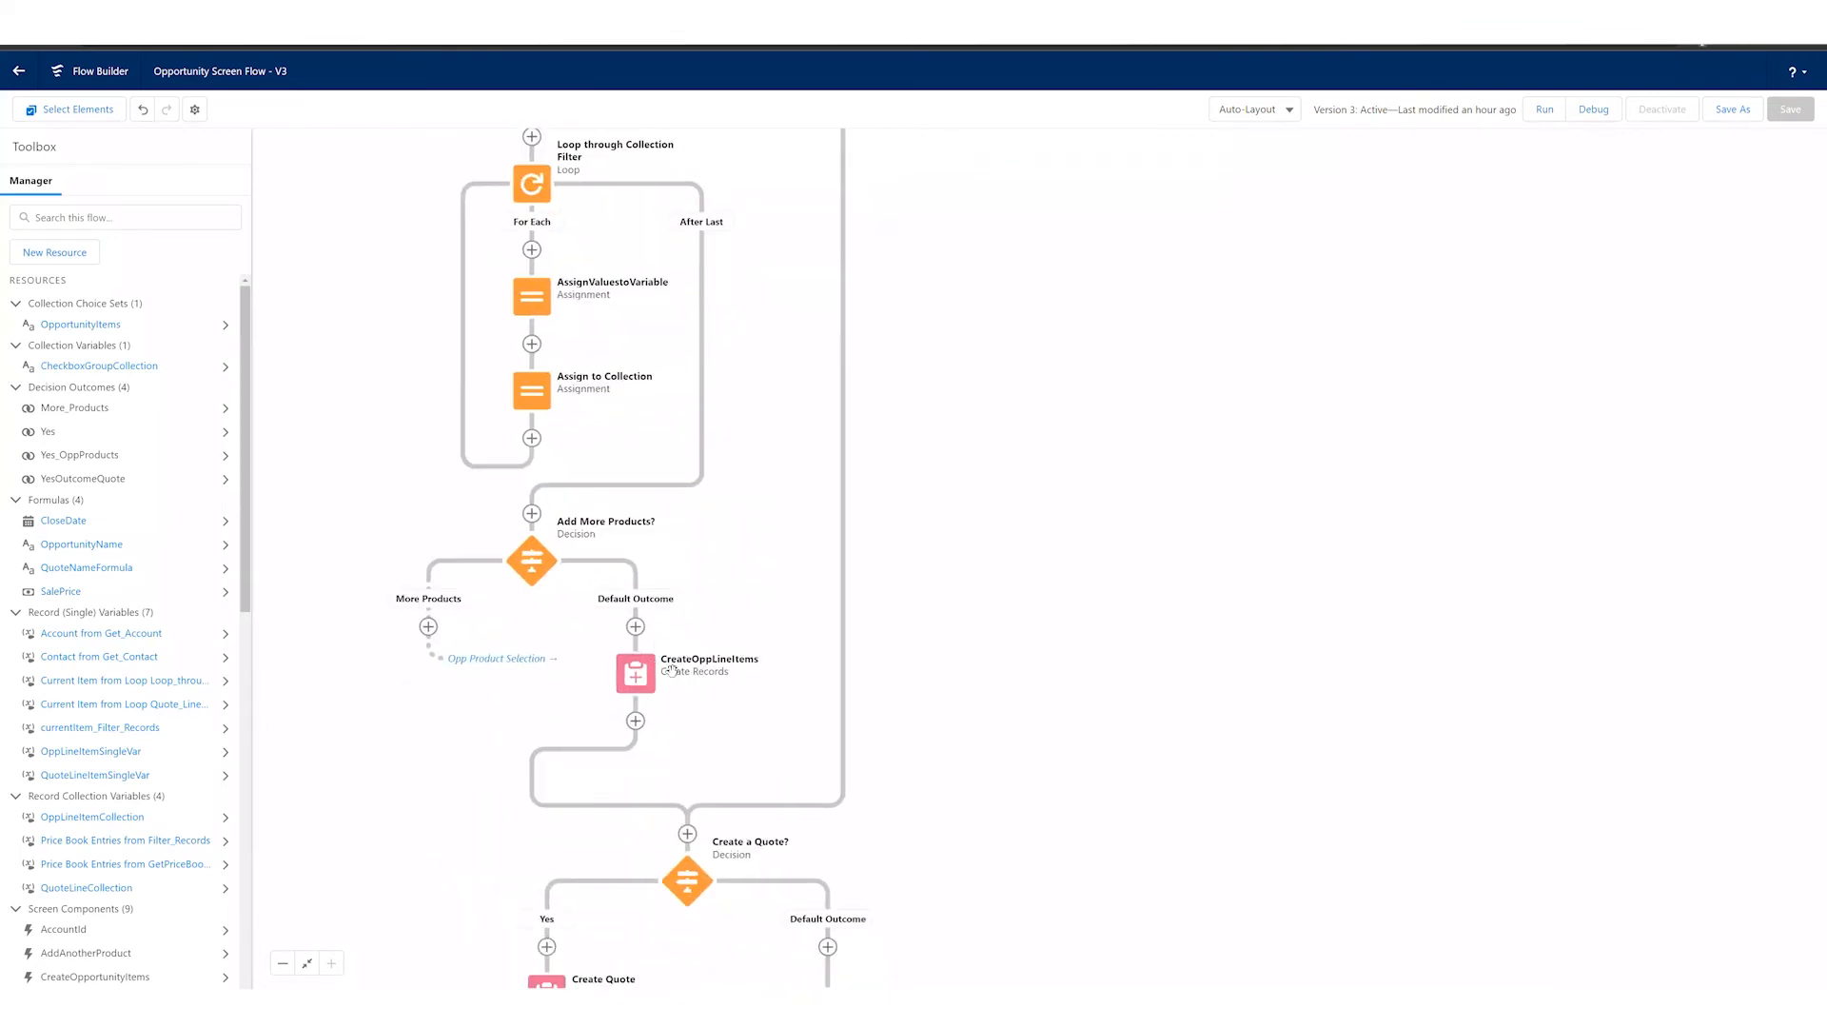
{"action": "left_click", "coordinate": [635, 678]}
{"action": "left_click", "coordinate": [636, 678]}
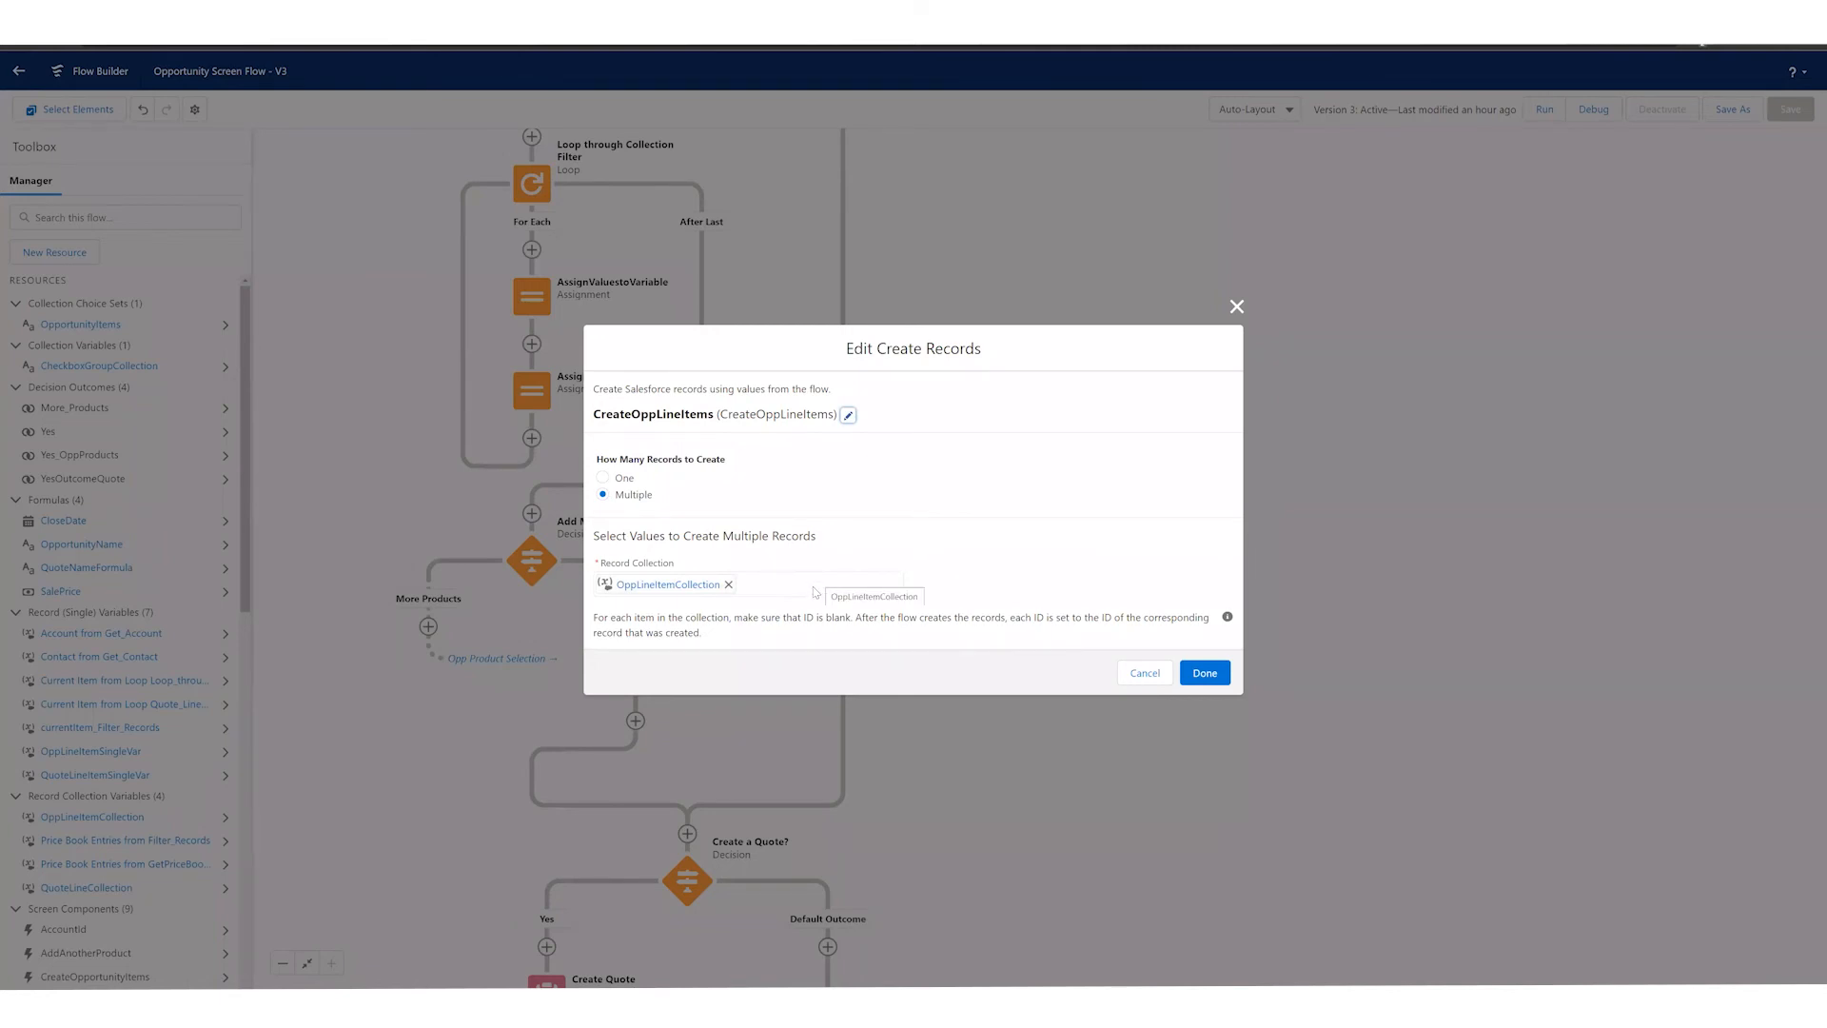
{"action": "left_click", "coordinate": [1145, 679]}
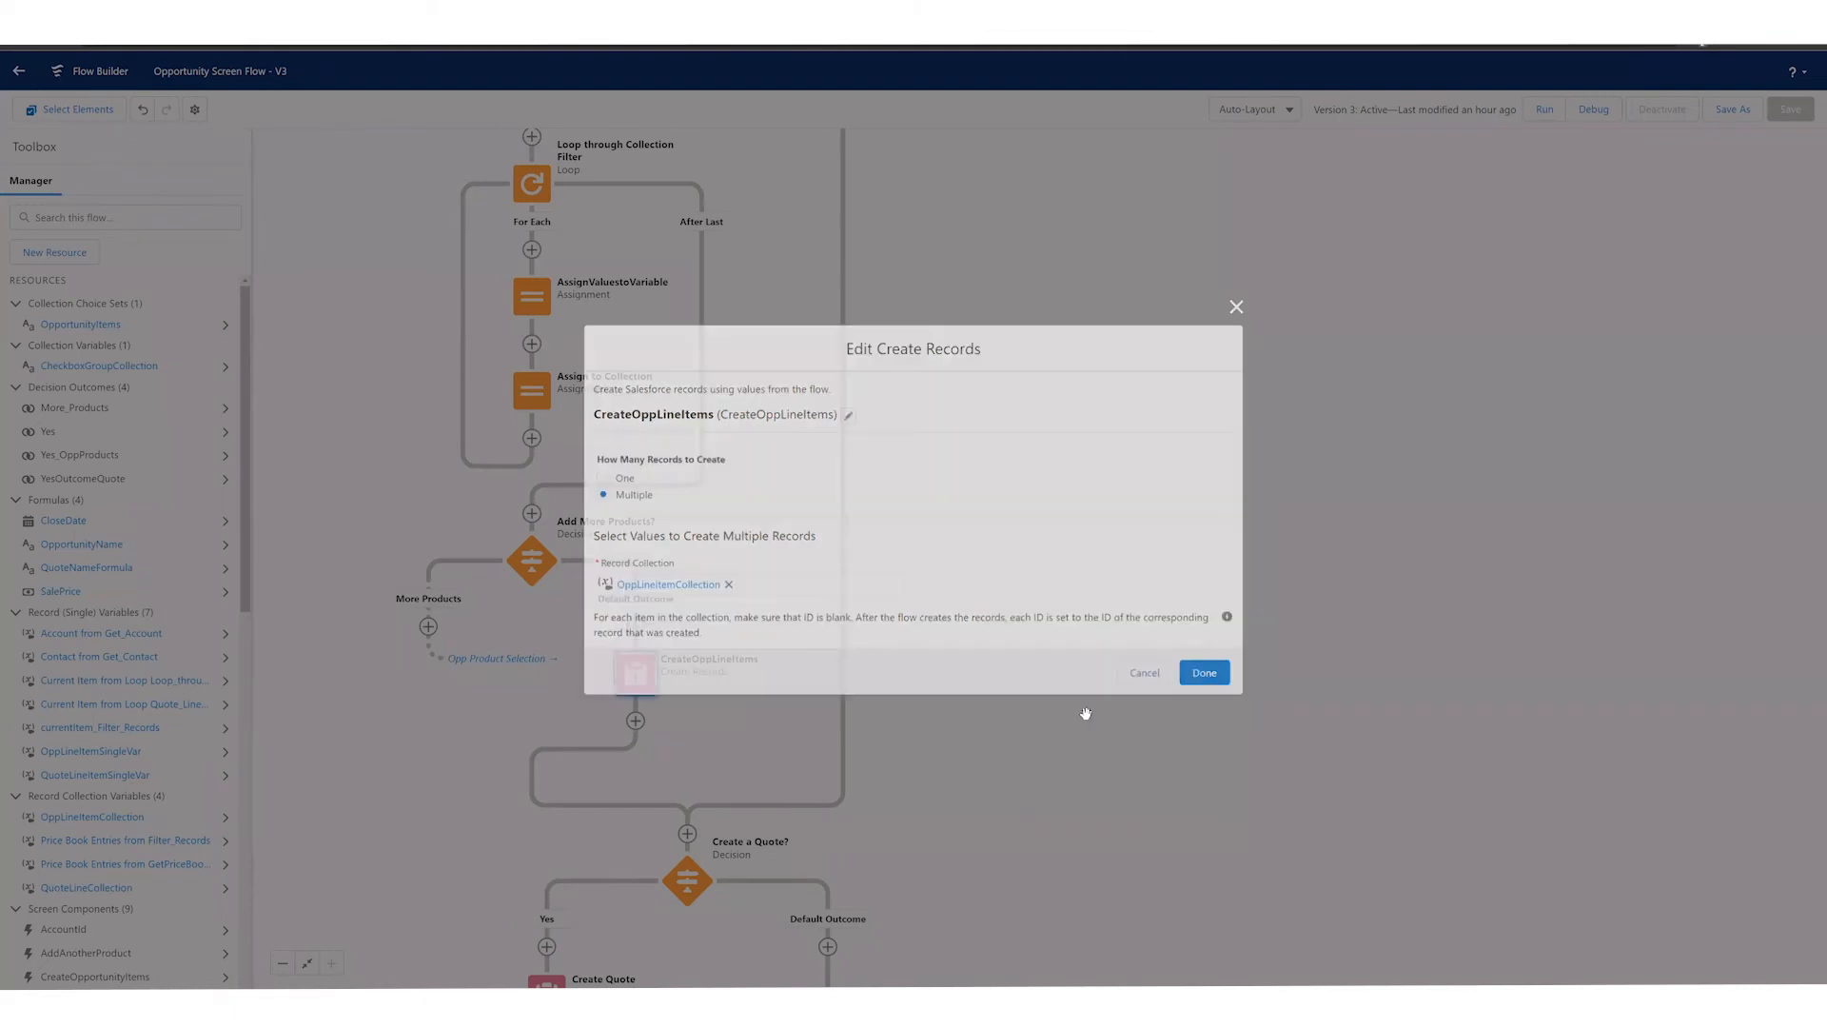
Step: Open the Create a Quote? decision, examine the condition of its Yes outcome, and cancel without changes
{"action": "scroll", "coordinate": [1001, 487], "scroll_direction": "down", "scroll_amount": 4}
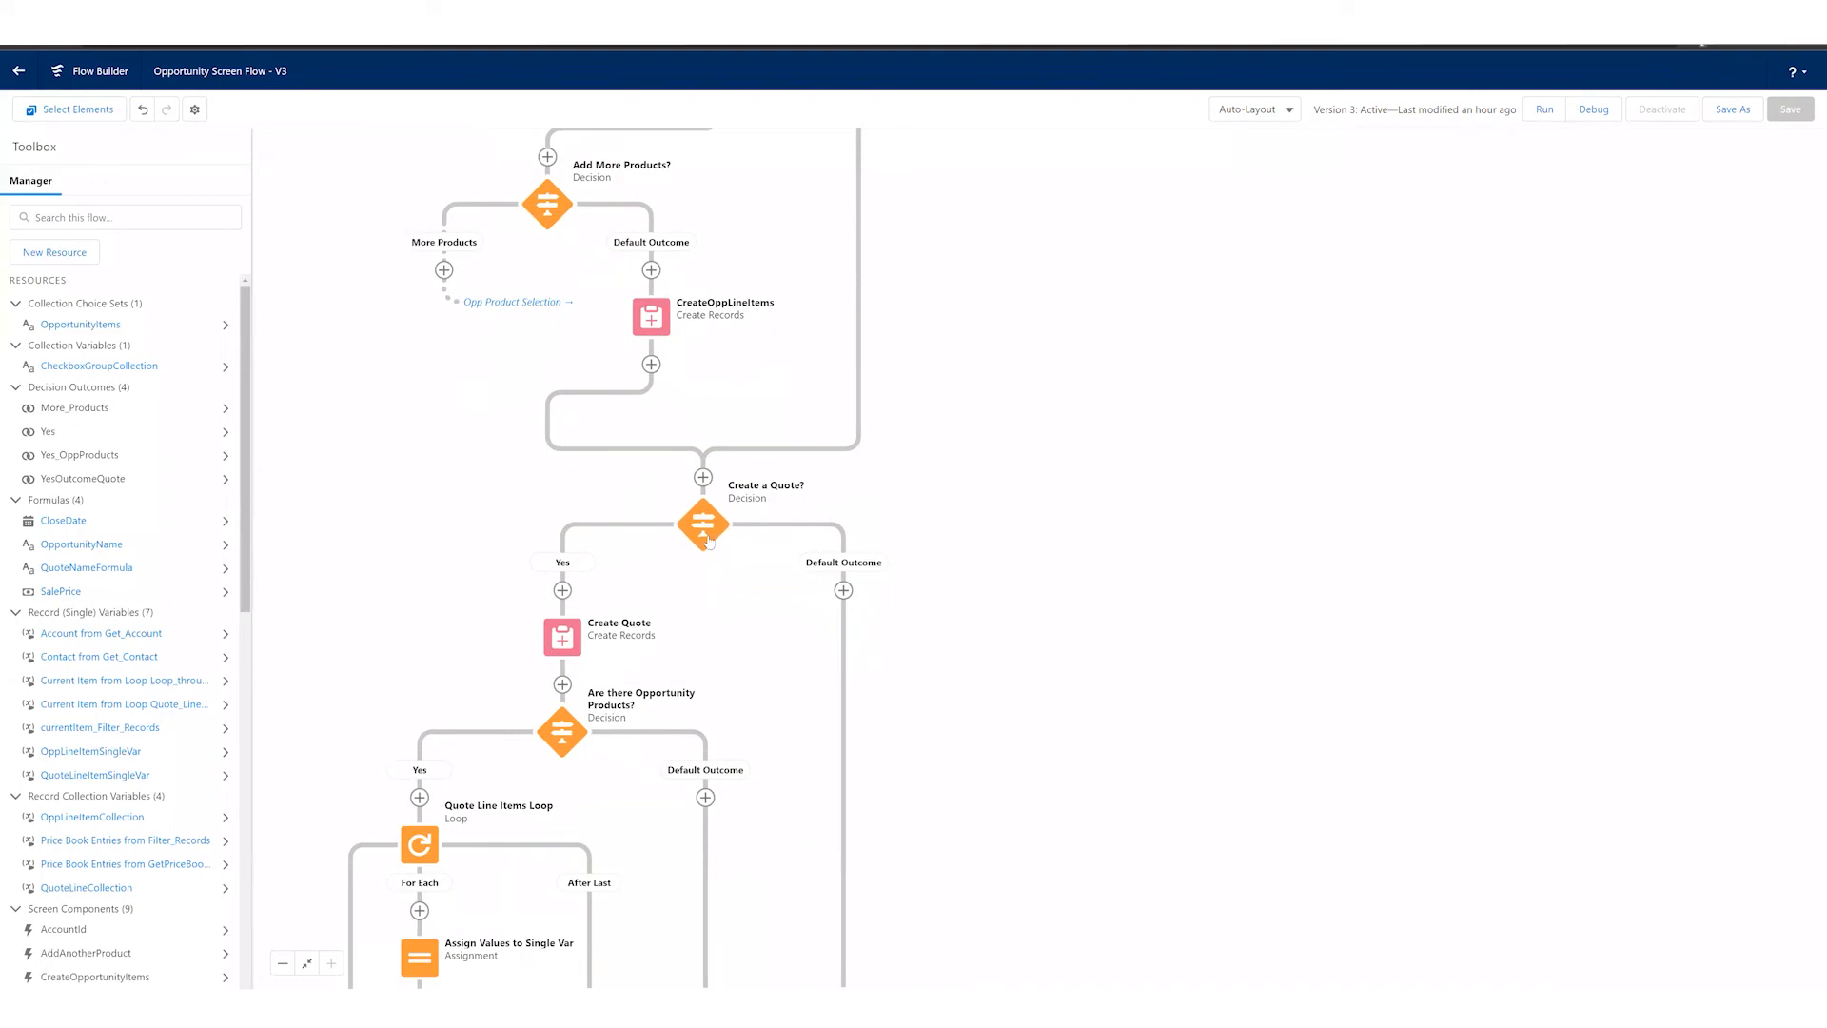
{"action": "left_click", "coordinate": [705, 535]}
{"action": "double_click", "coordinate": [707, 539]}
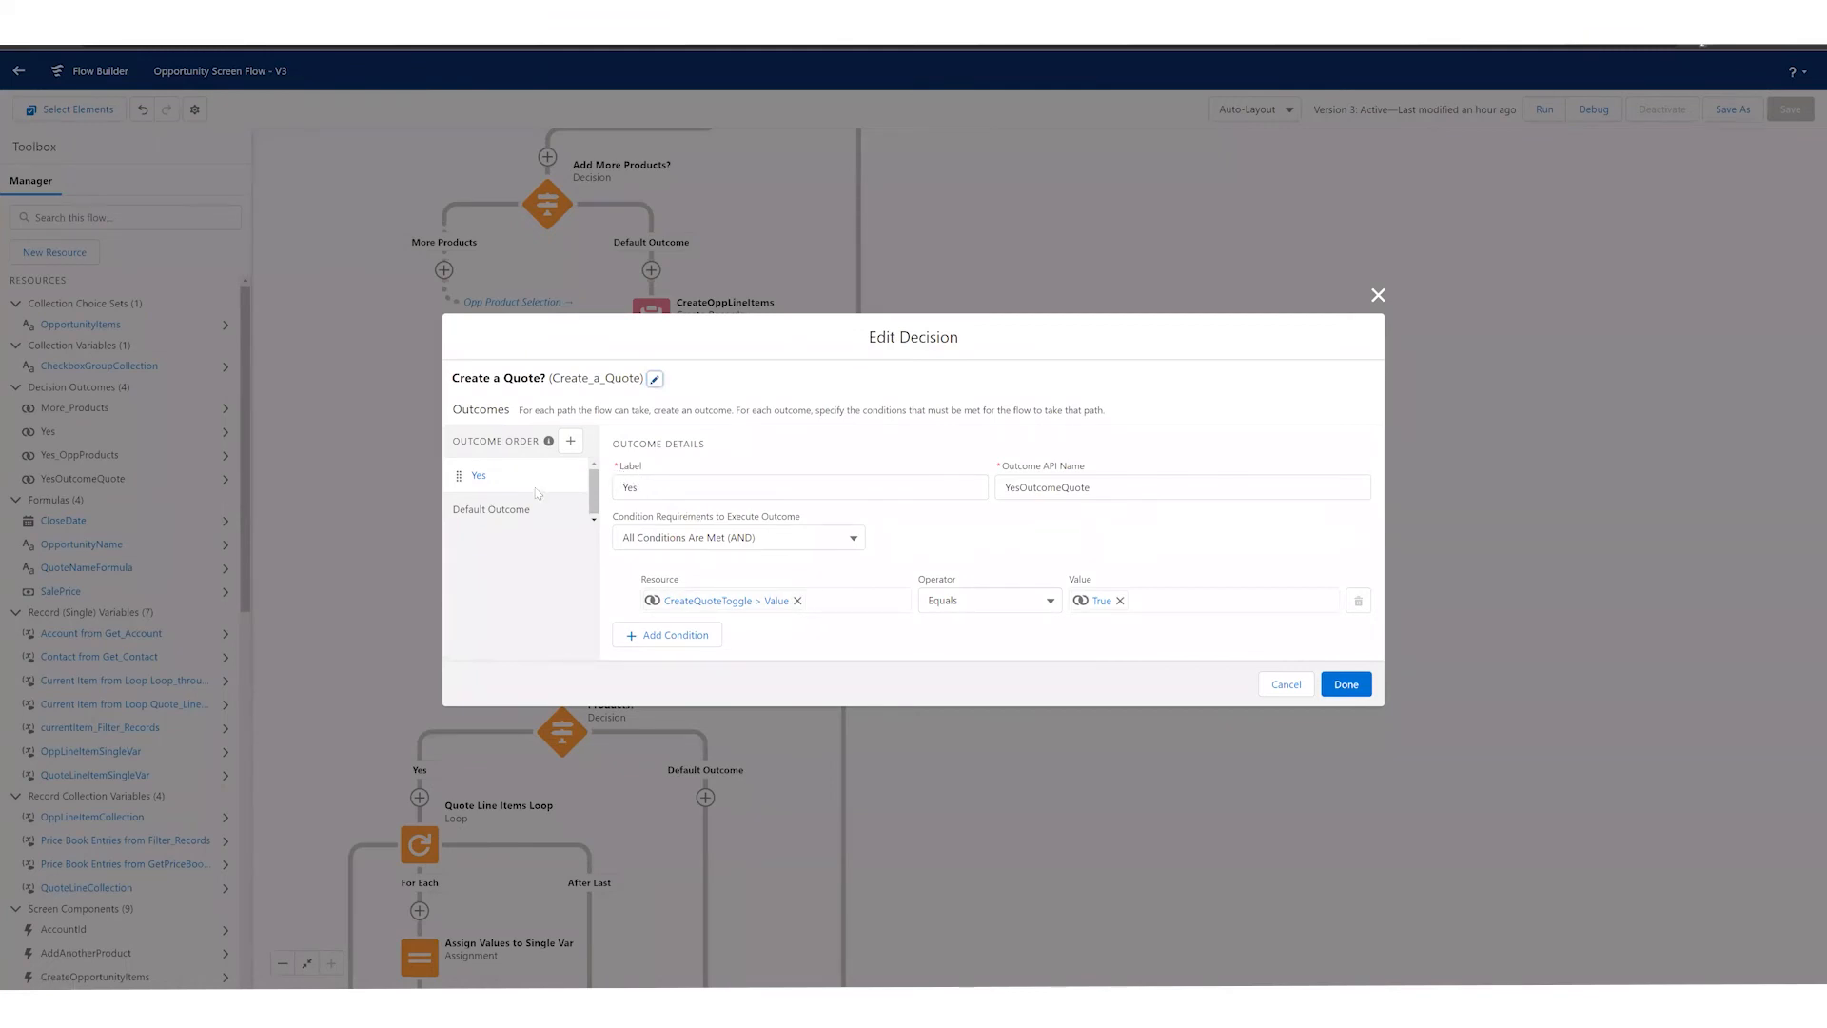
{"action": "left_click", "coordinate": [1284, 685]}
Step: Open the Create Quote element, examine the object and field values it sets for the quote, and cancel without changes
{"action": "scroll", "coordinate": [723, 524], "scroll_direction": "down", "scroll_amount": 2}
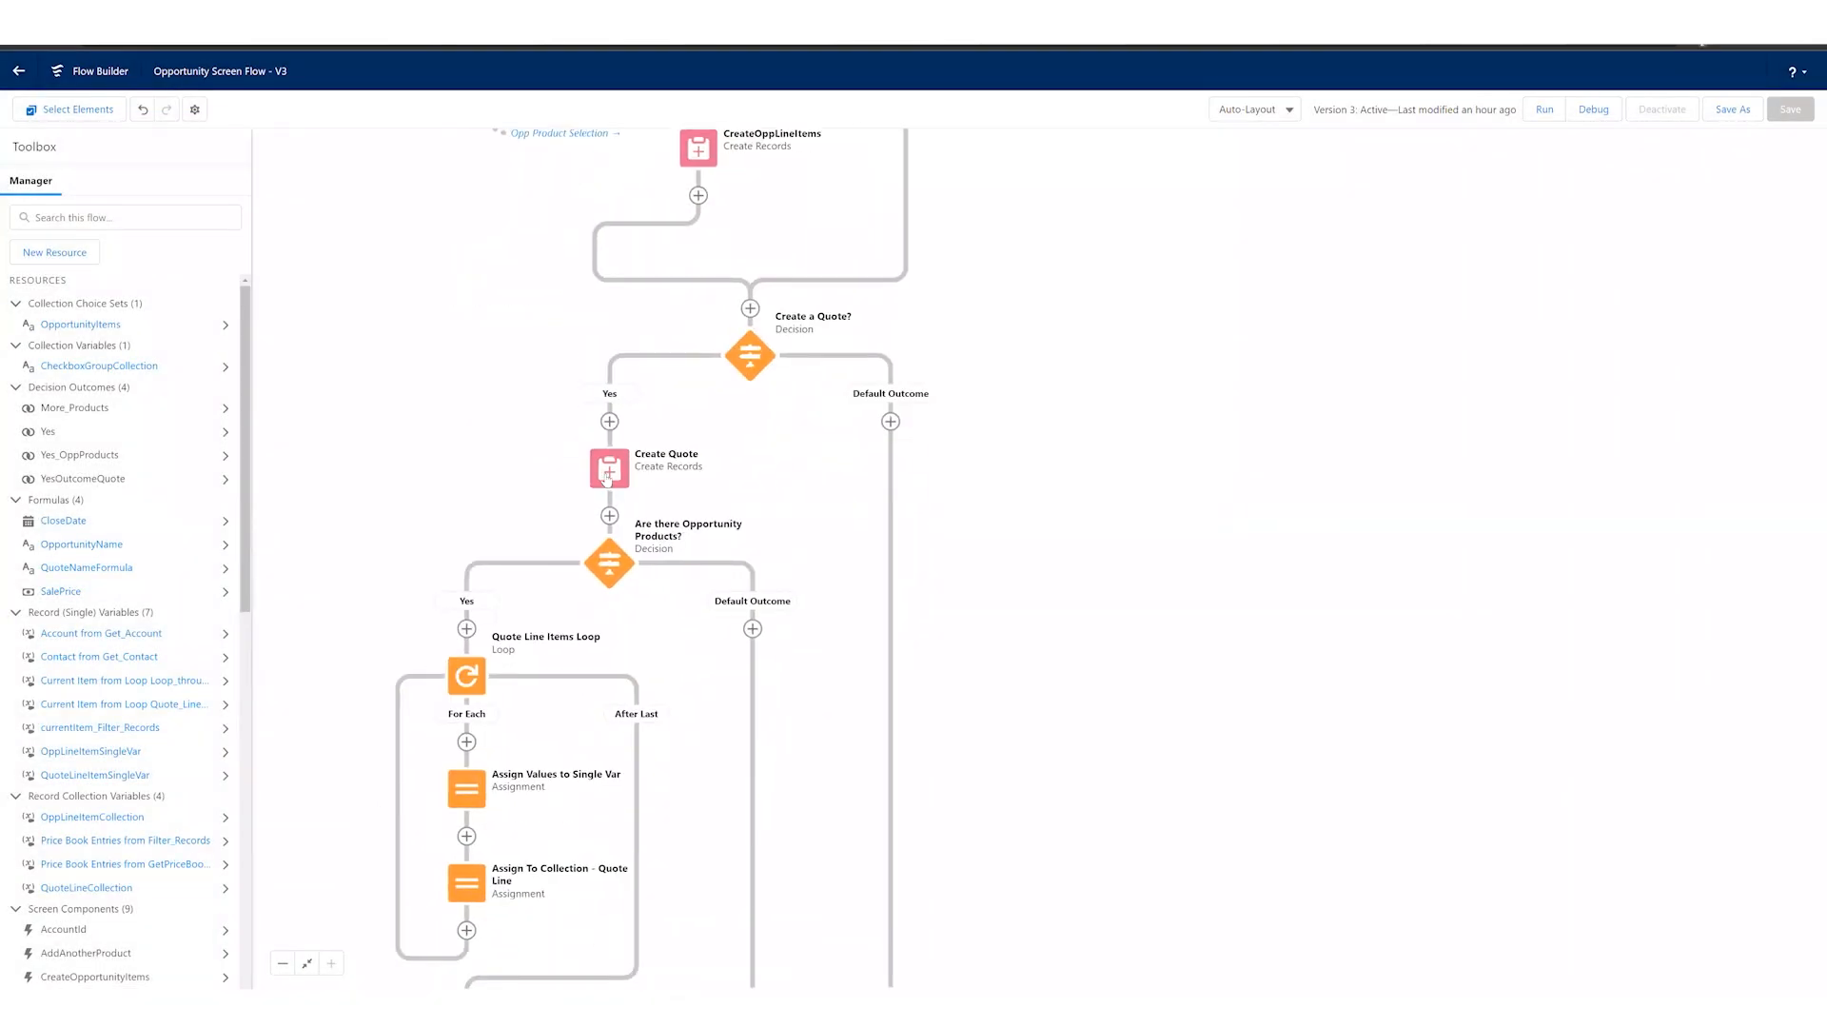
{"action": "left_click", "coordinate": [607, 476]}
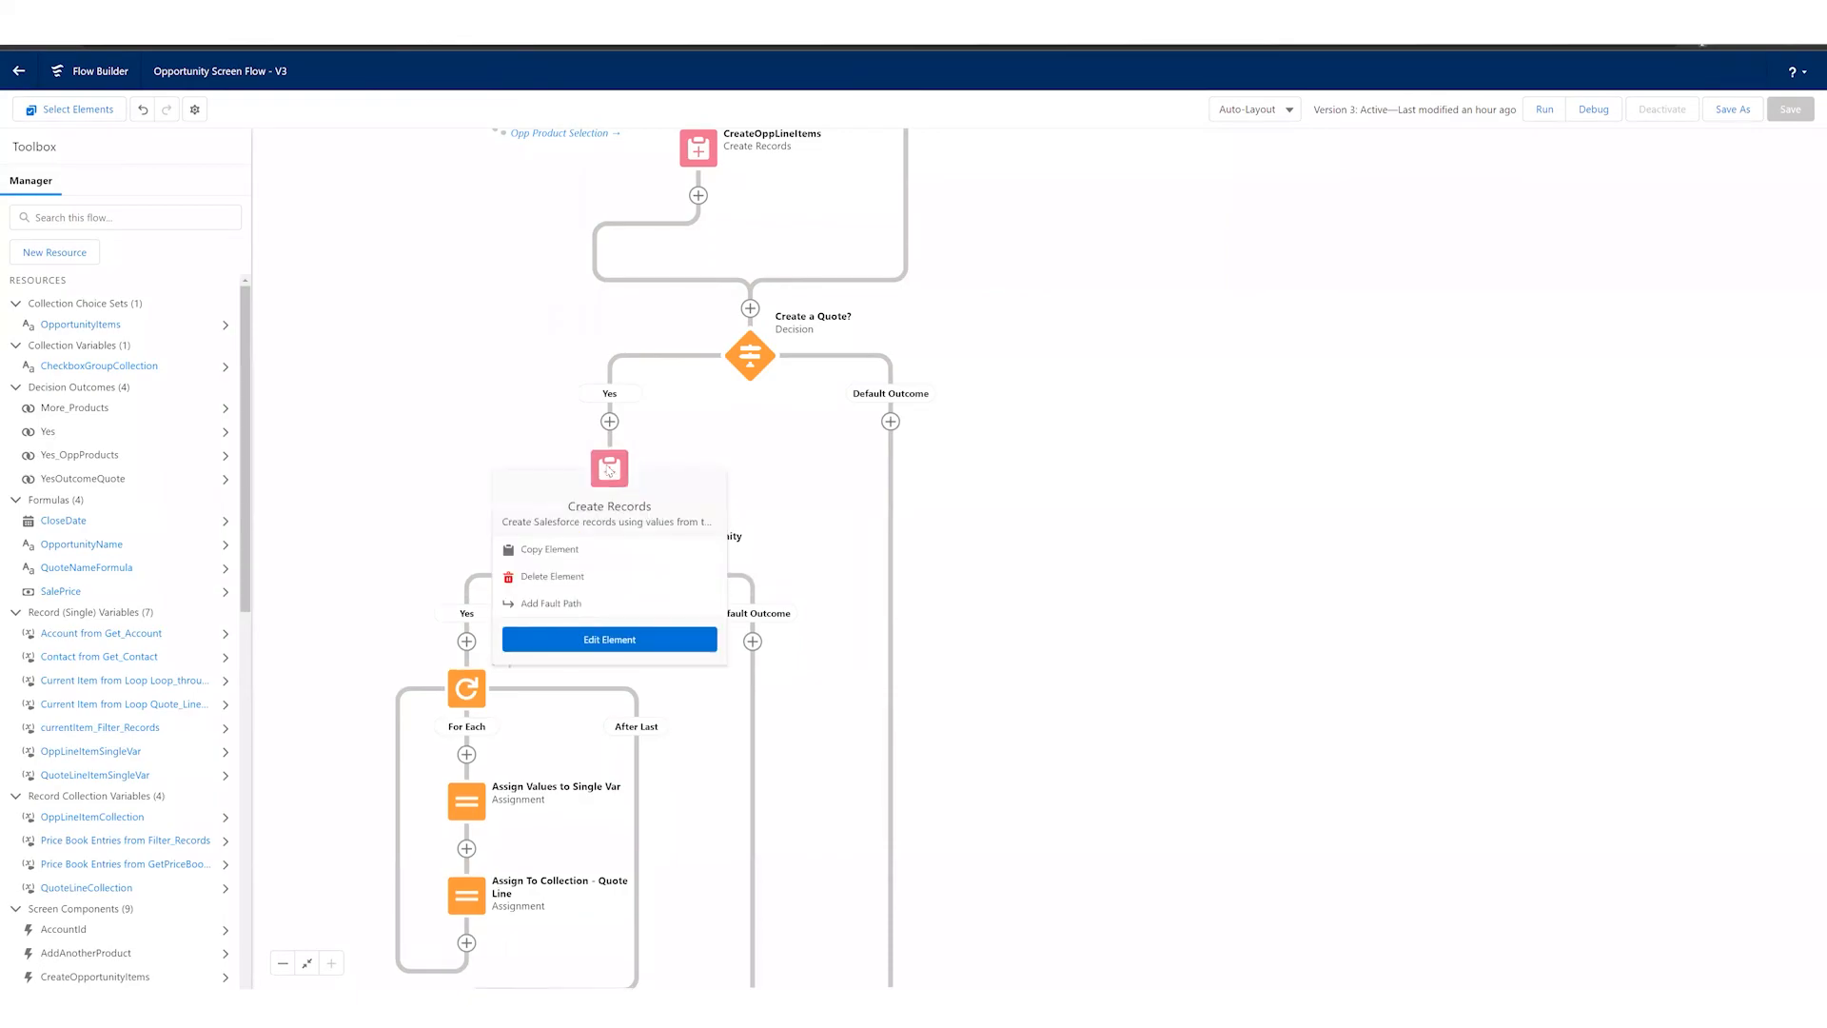
{"action": "left_click", "coordinate": [604, 637]}
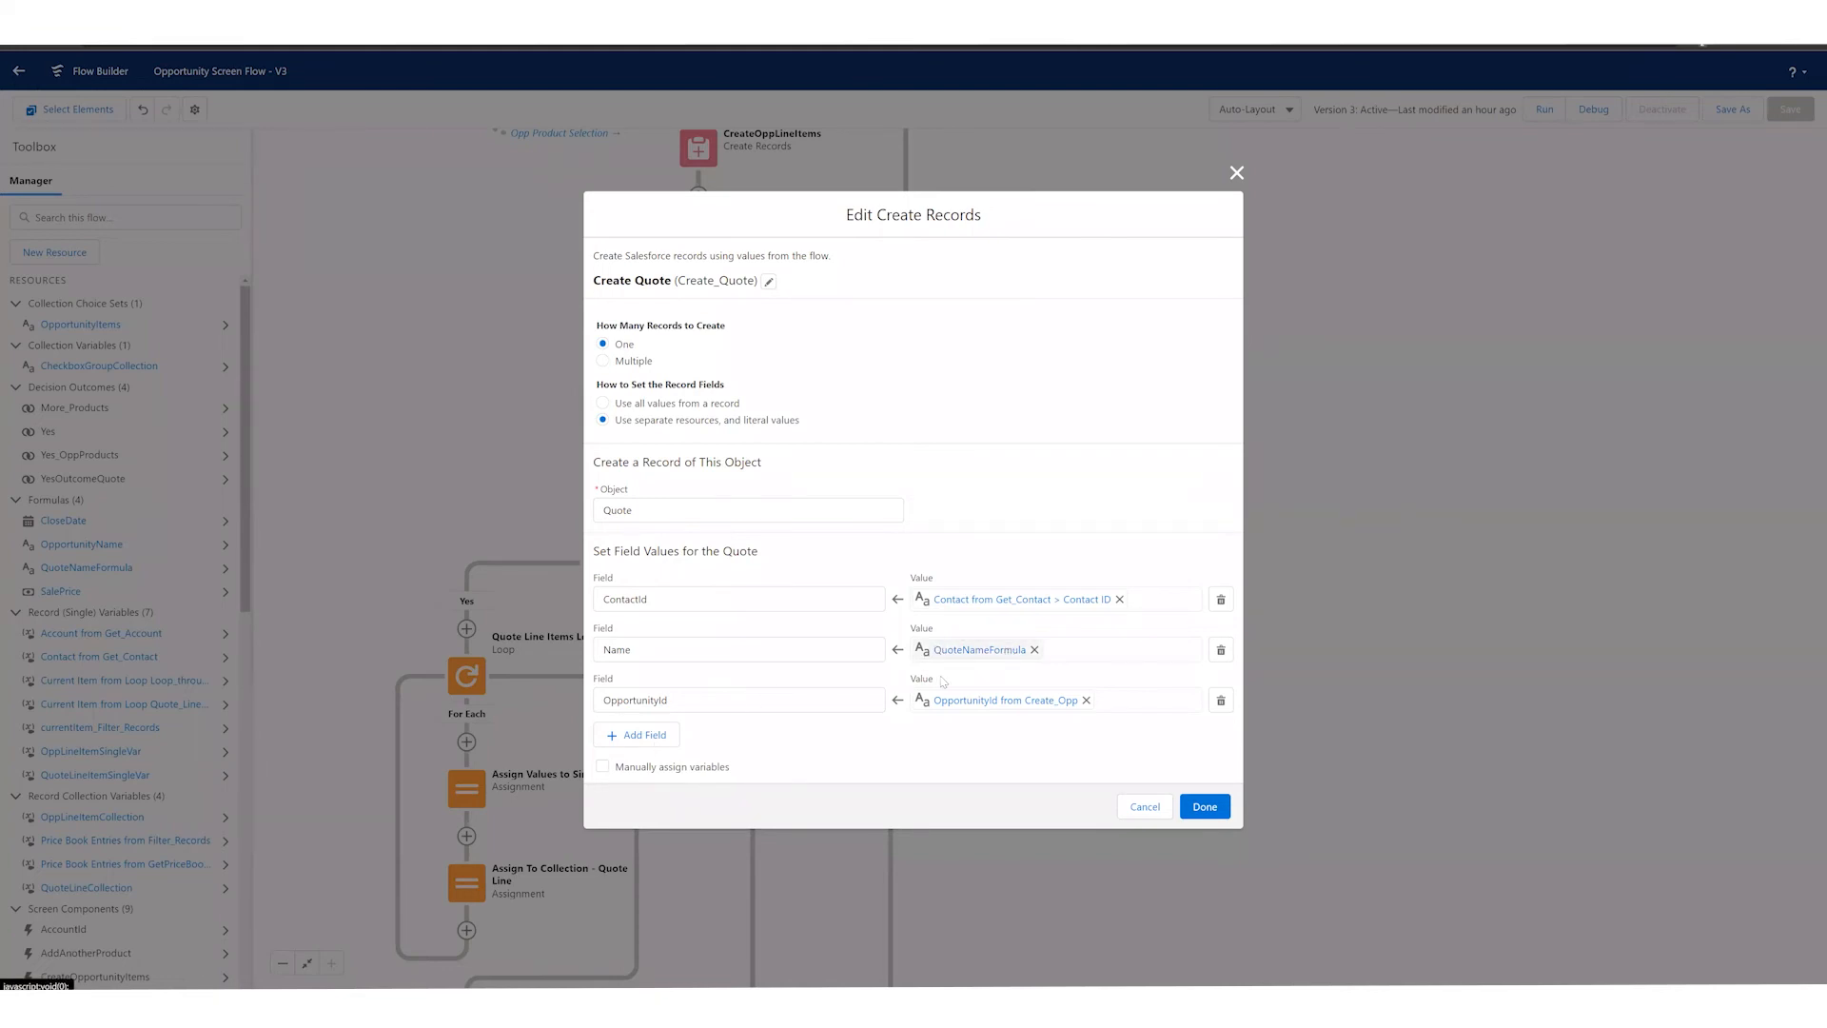
{"action": "left_click", "coordinate": [1145, 806]}
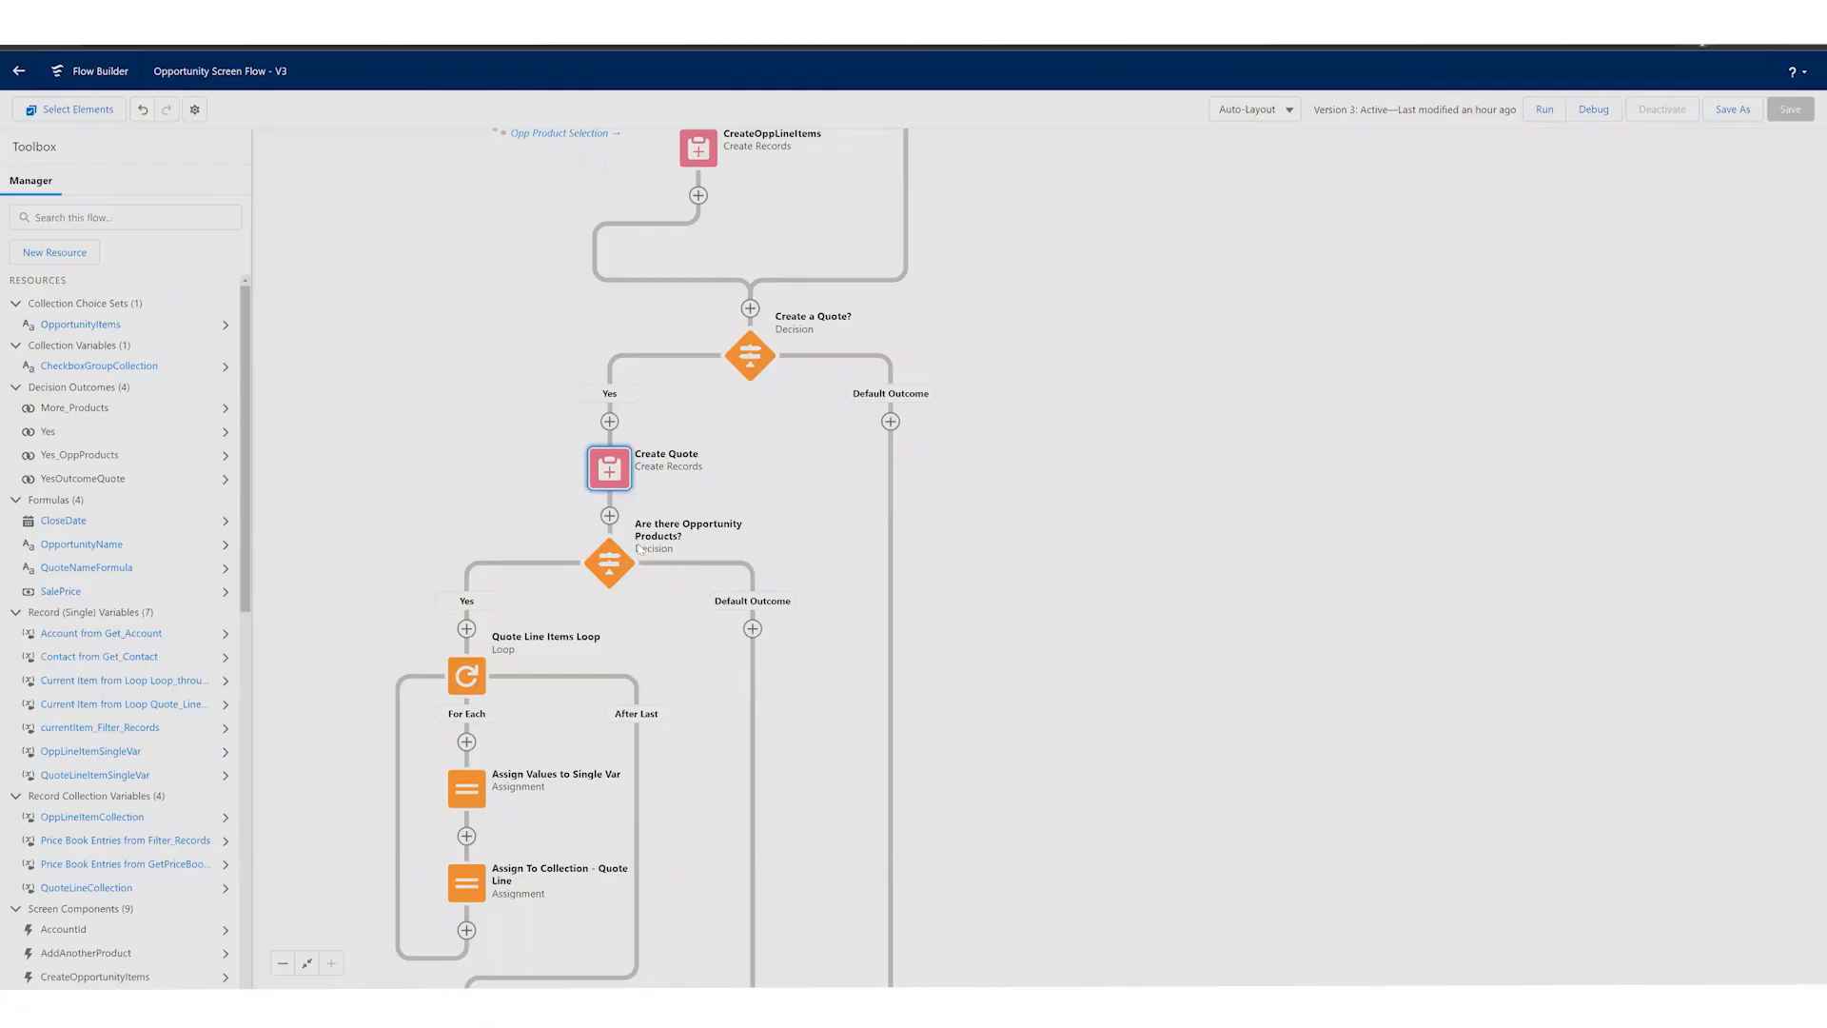
Step: Open the QuoteNameFormula resource, examine its data type and formula text, and cancel without changes
{"action": "left_click", "coordinate": [90, 569]}
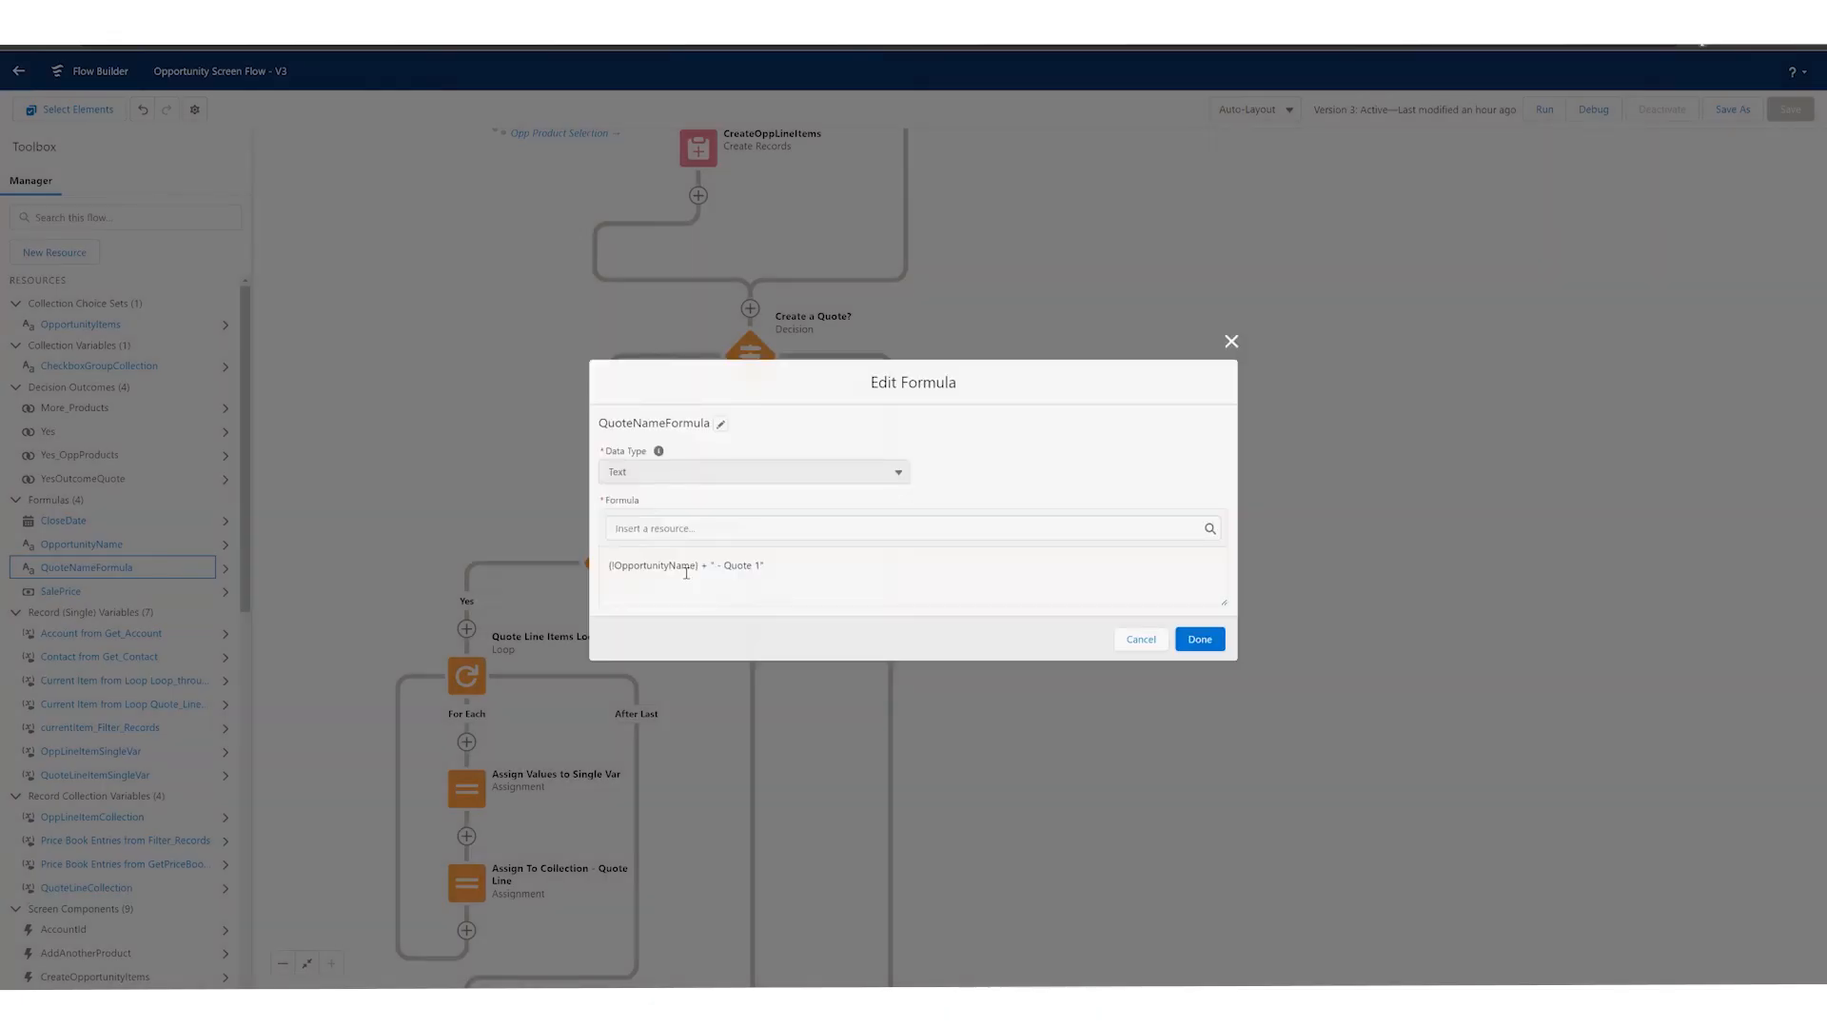
{"action": "left_click_drag", "start_coordinate": [686, 572], "coordinate": [746, 569]}
{"action": "left_click", "coordinate": [745, 569]}
{"action": "left_click", "coordinate": [1145, 642]}
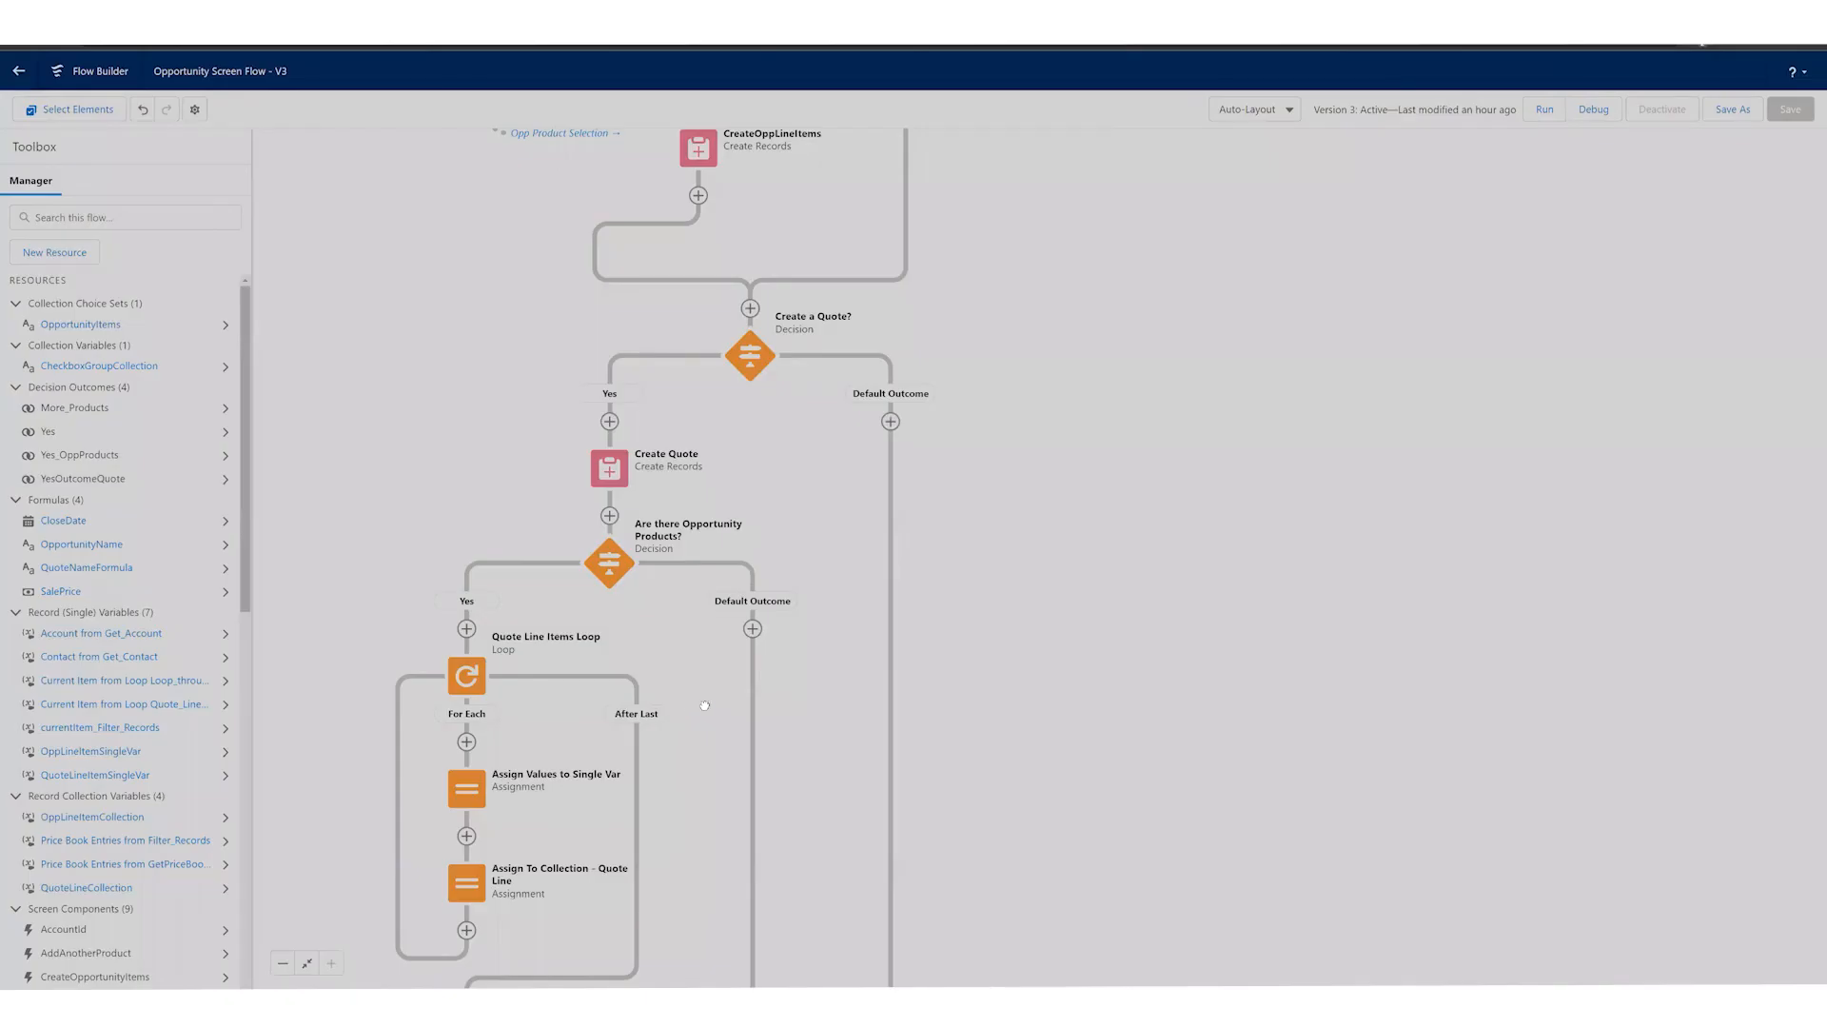
Step: Examine the Are there Opportunity Products? decision's Yes condition and the Quote Line Items Loop's collection variable, closing both unchanged
{"action": "left_click_drag", "start_coordinate": [704, 705], "coordinate": [760, 633]}
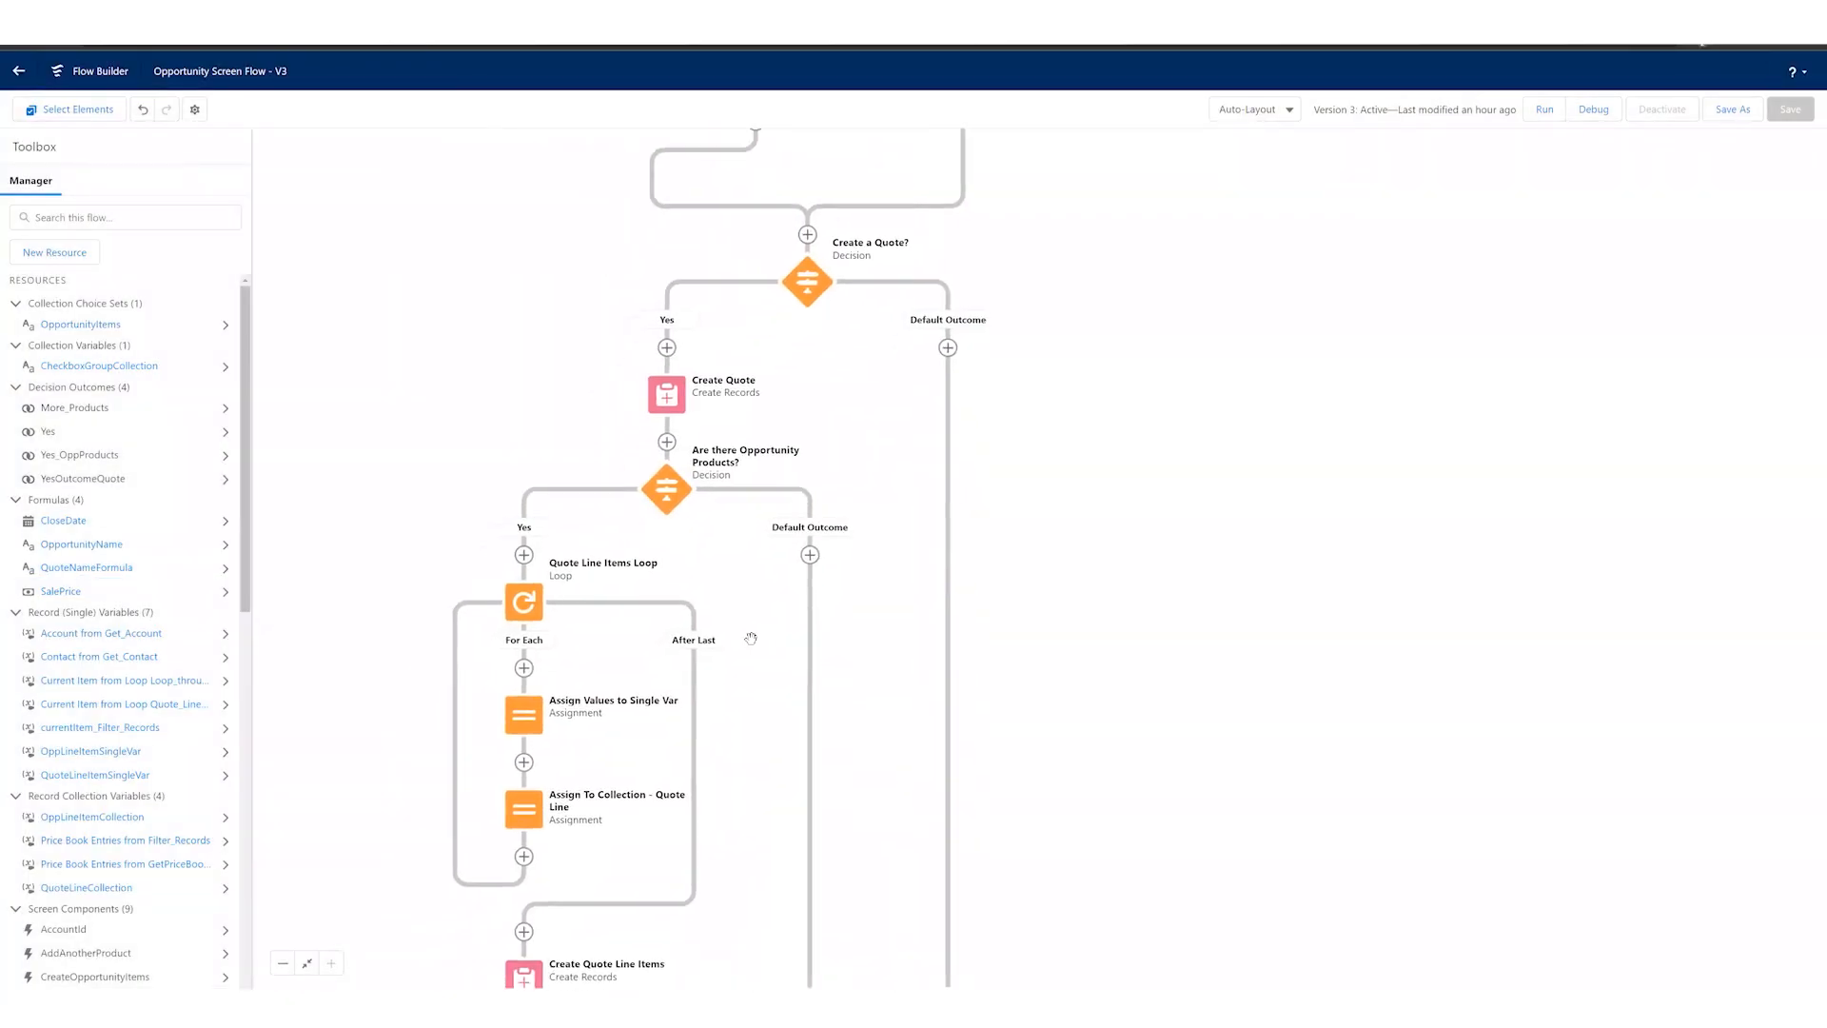
{"action": "left_click", "coordinate": [674, 489]}
{"action": "left_click", "coordinate": [704, 628]}
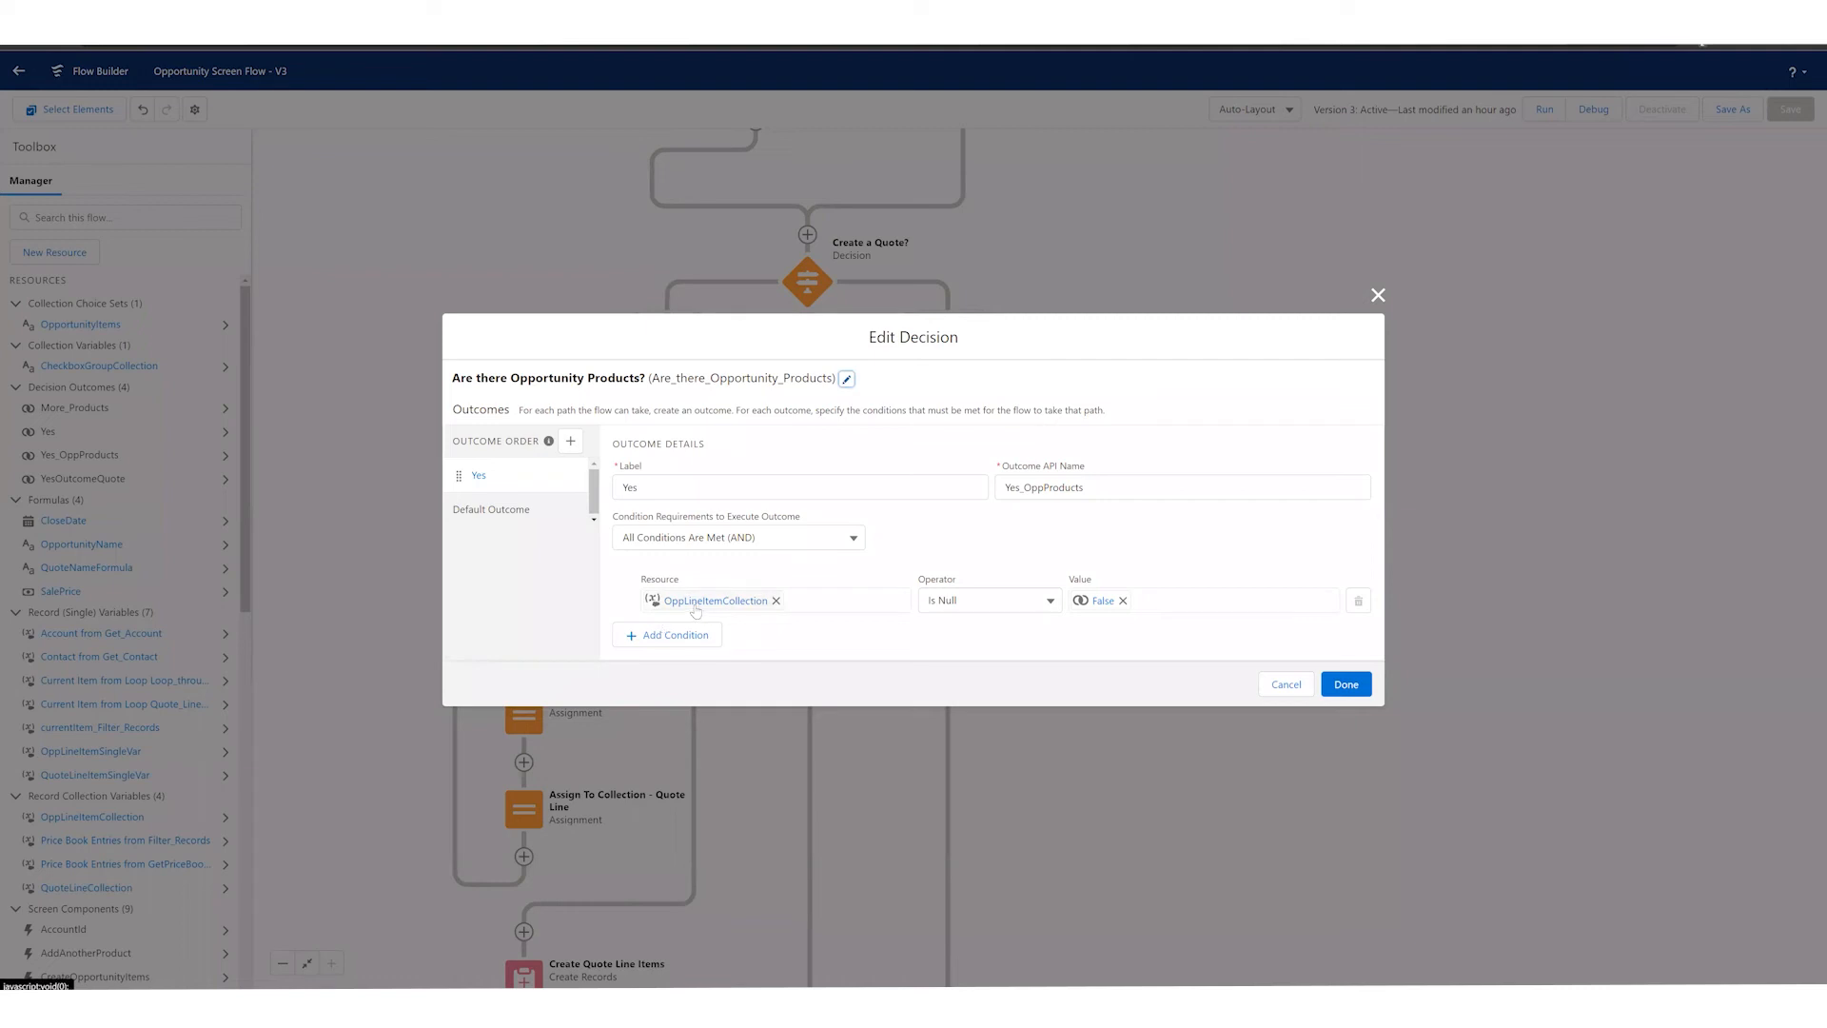
{"action": "left_click", "coordinate": [1284, 685]}
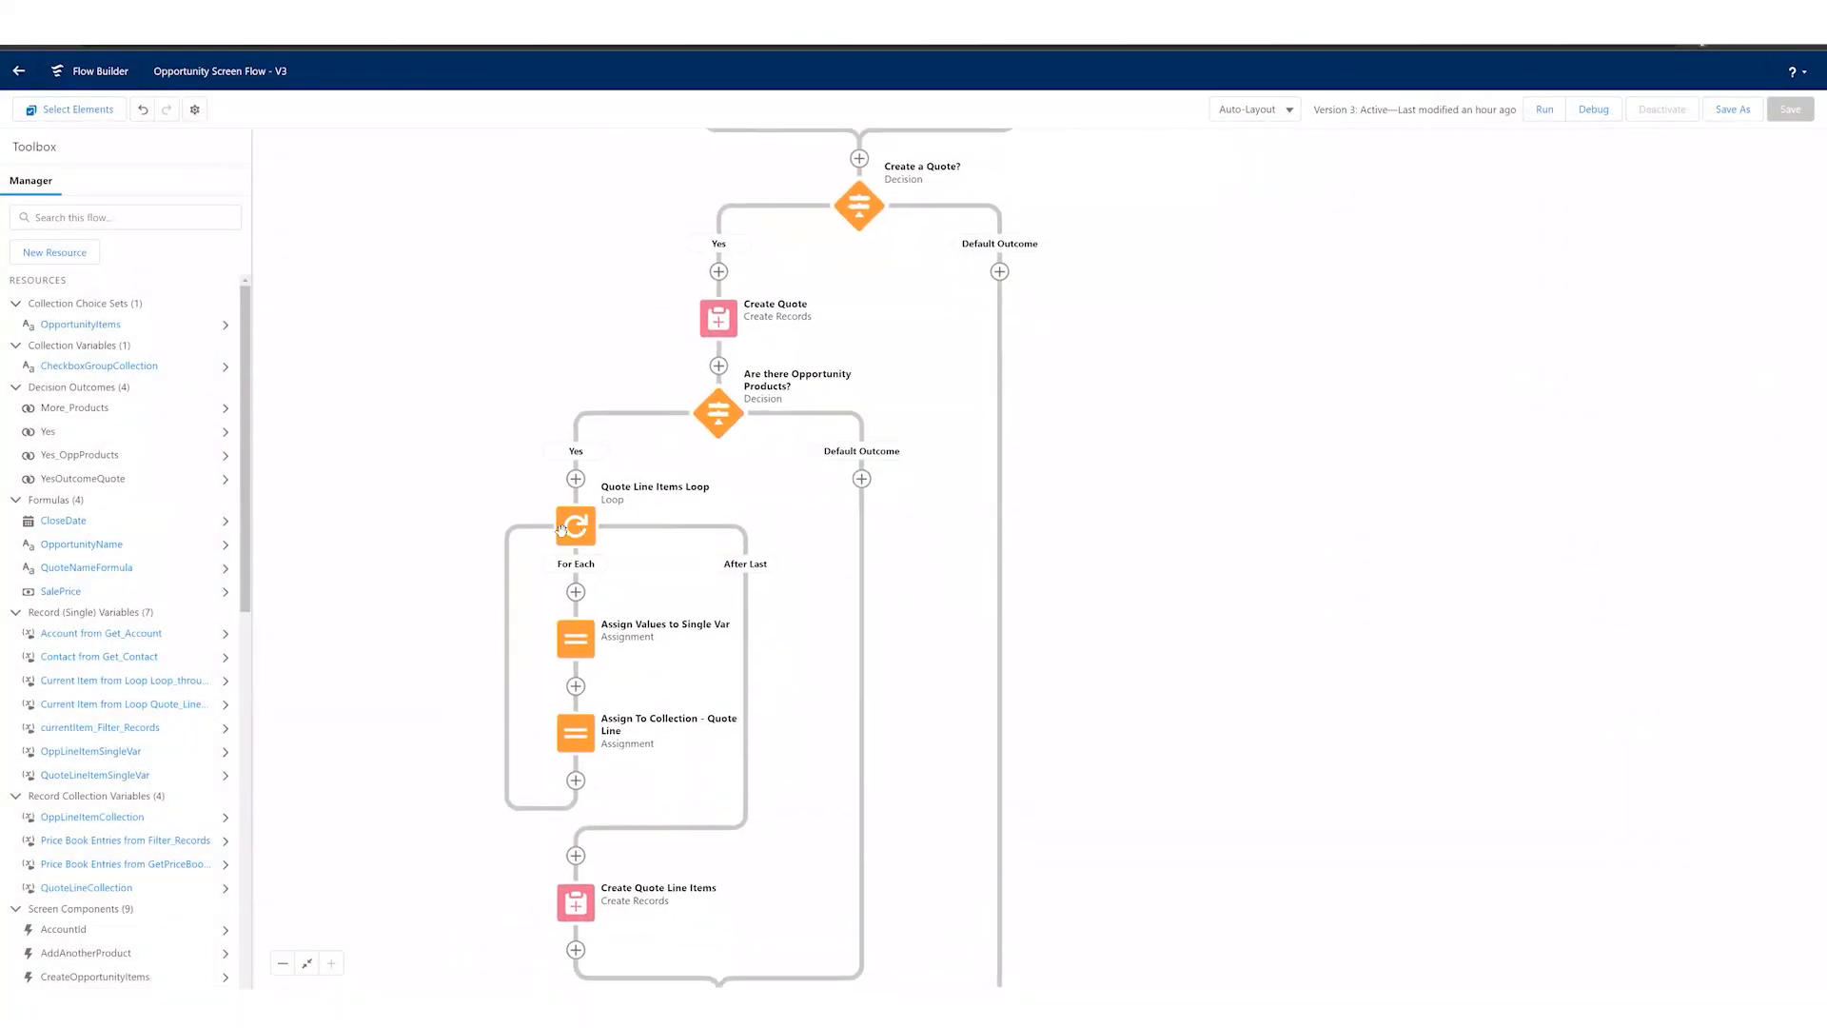
{"action": "left_click", "coordinate": [576, 524]}
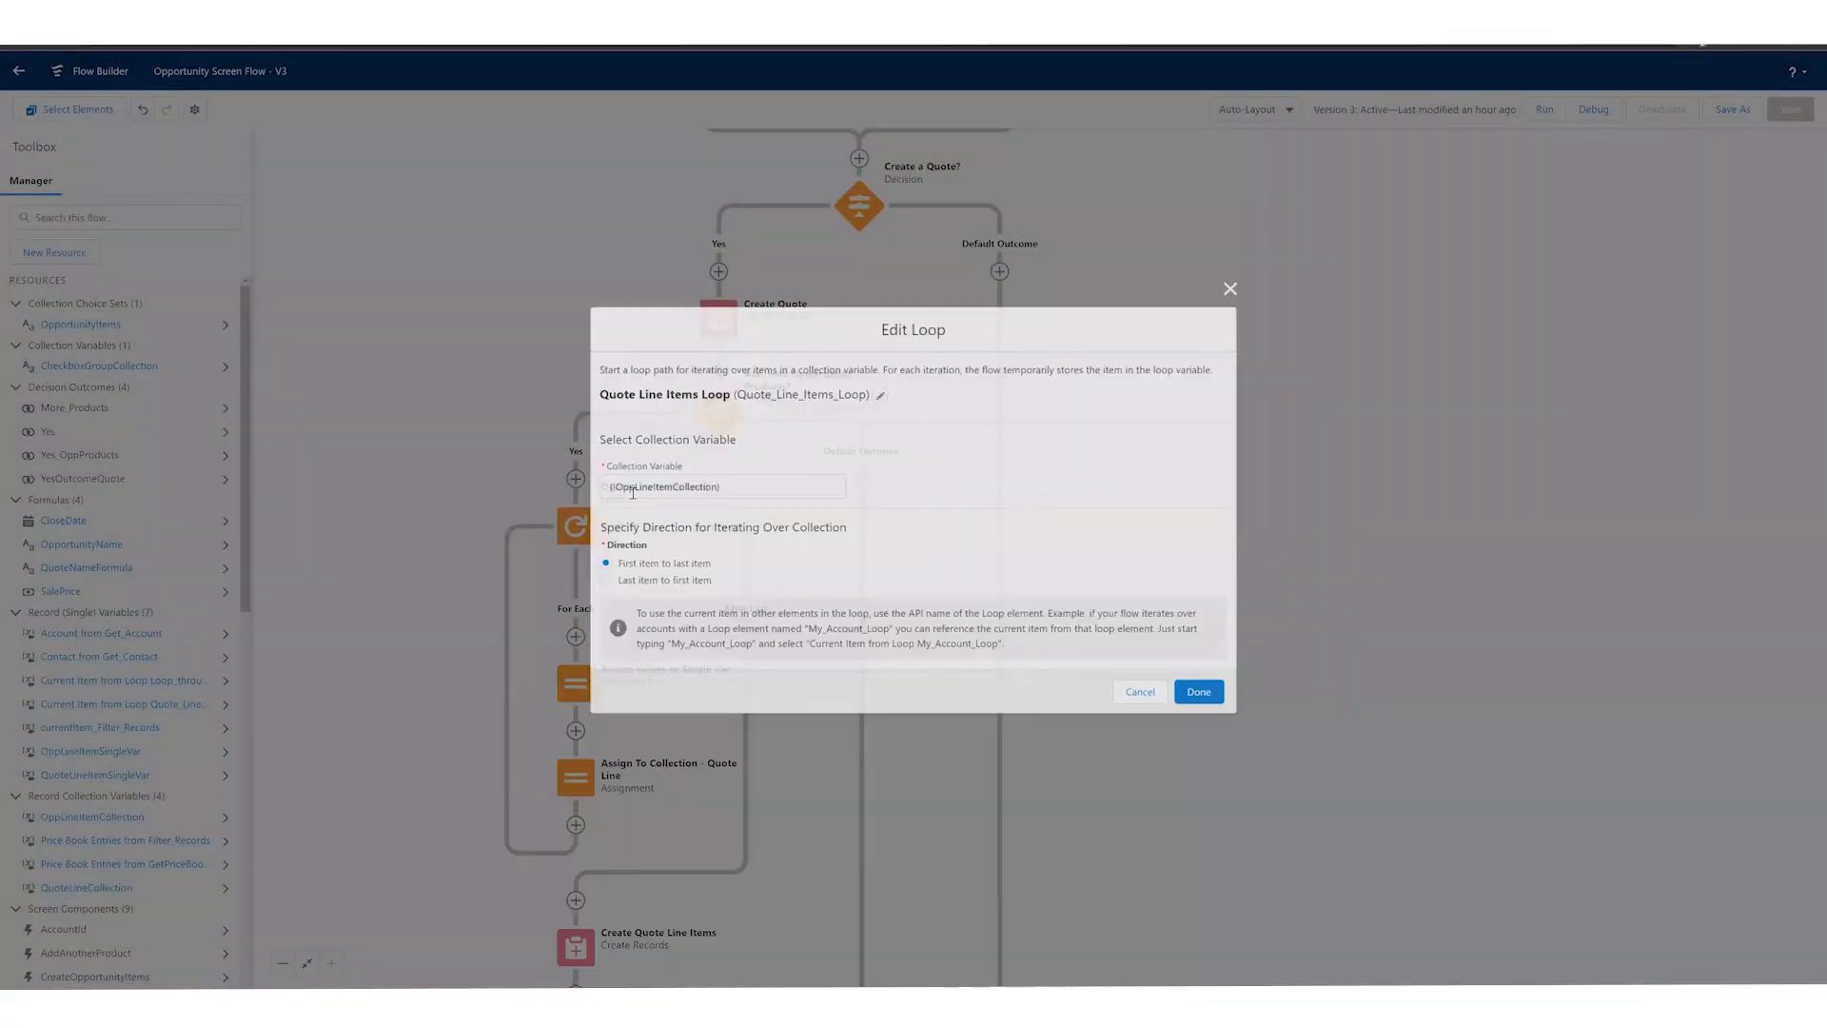
{"action": "left_click", "coordinate": [1145, 694]}
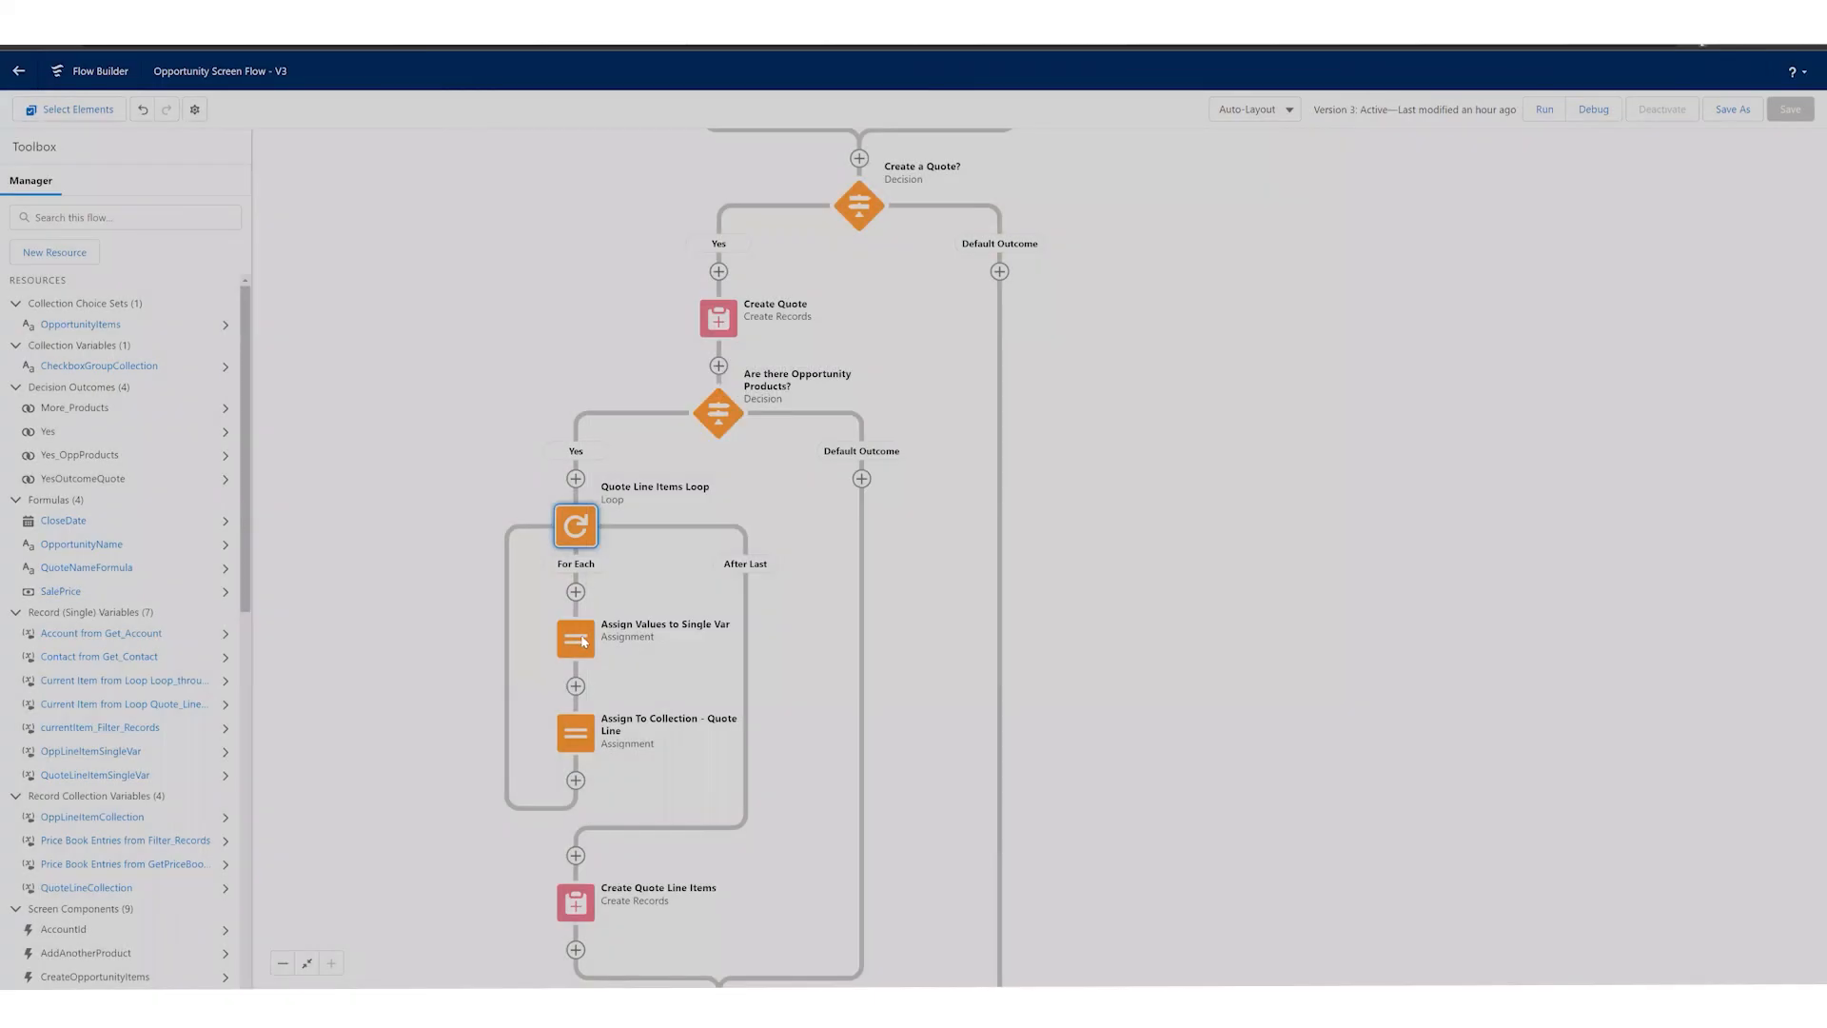
Step: Examine the QuoteLineItemSingleVar assignments in the Assign Values to Single Var element and close it unchanged
{"action": "left_click", "coordinate": [576, 639]}
{"action": "left_click", "coordinate": [574, 779]}
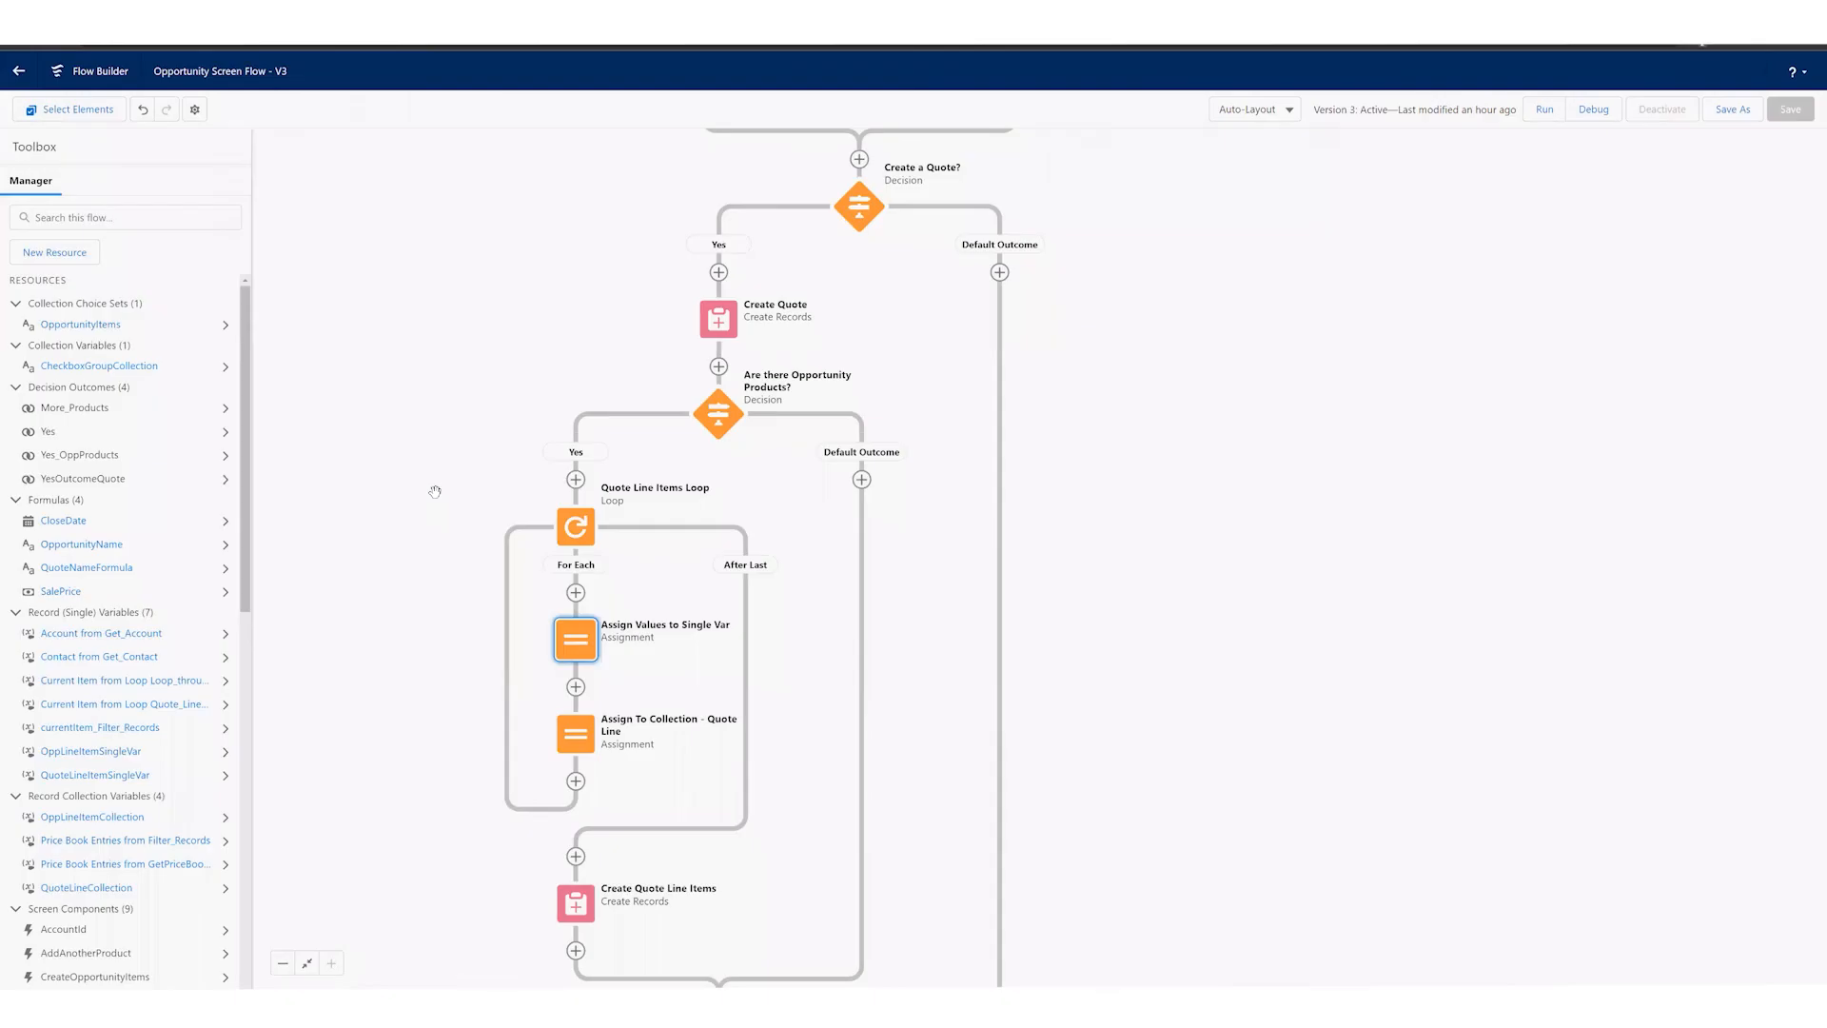
{"action": "left_click", "coordinate": [435, 492]}
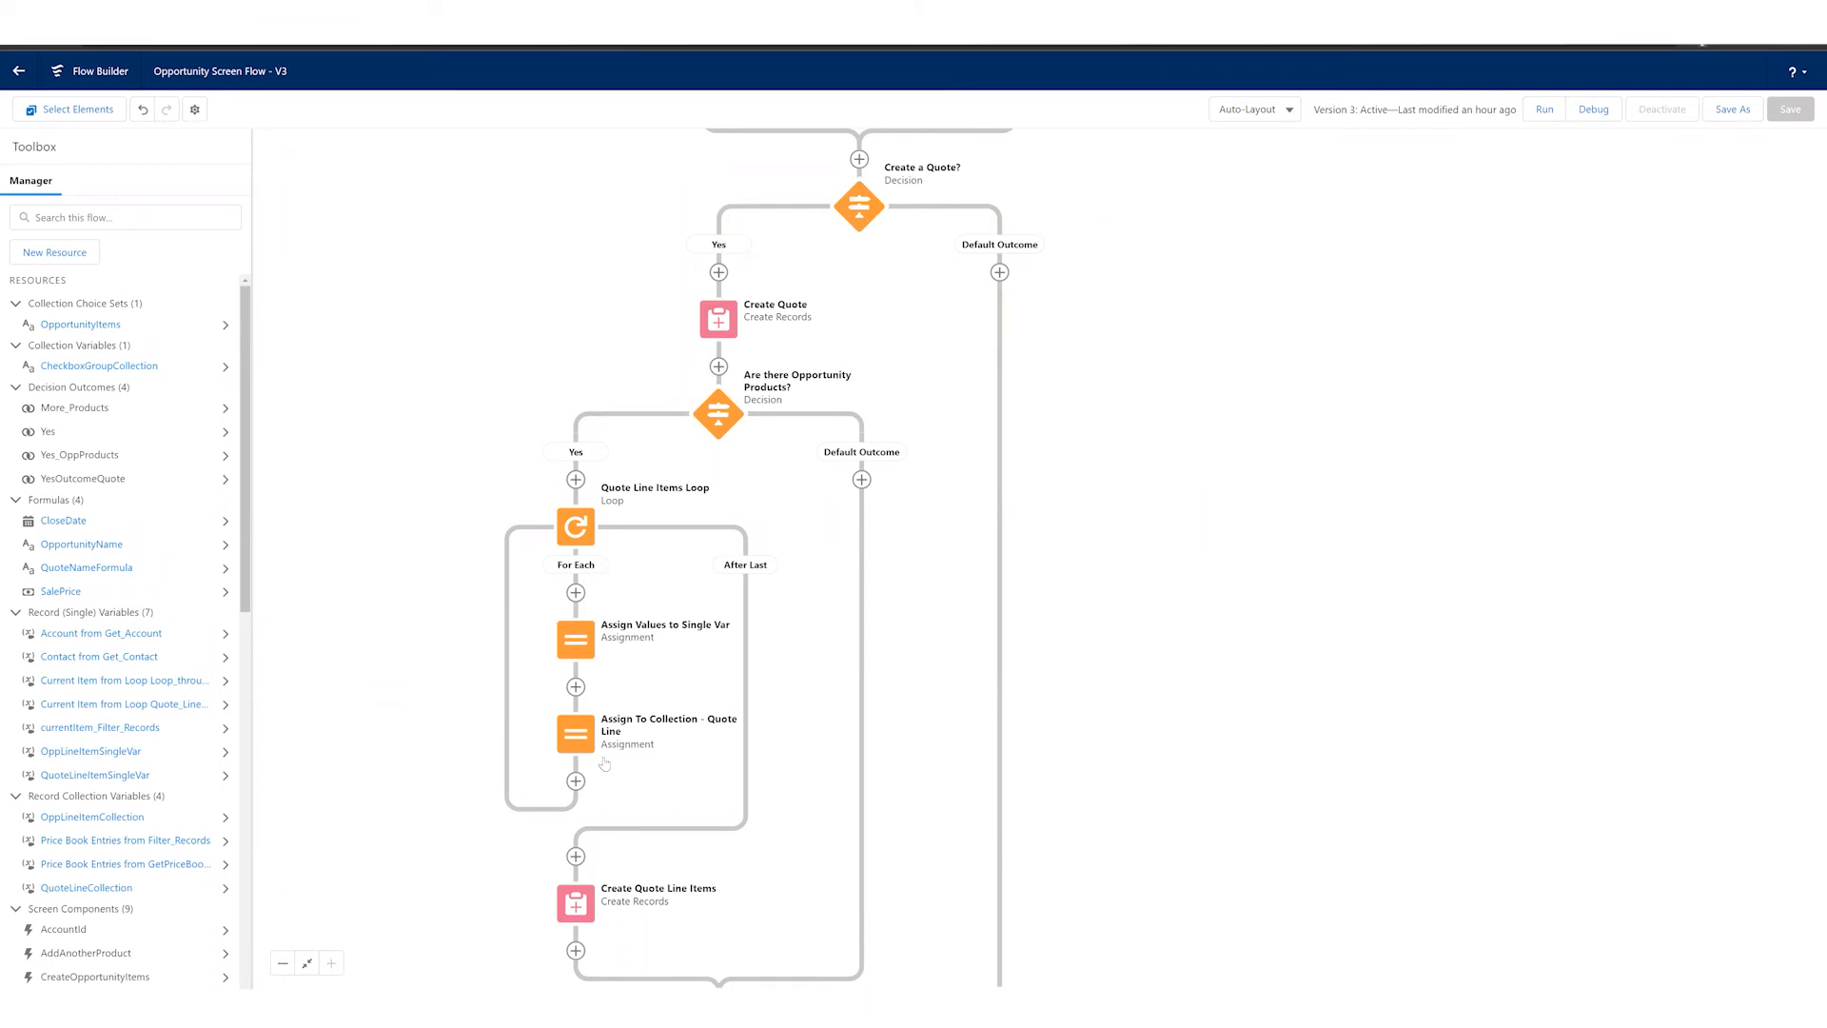
{"action": "left_click", "coordinate": [585, 647]}
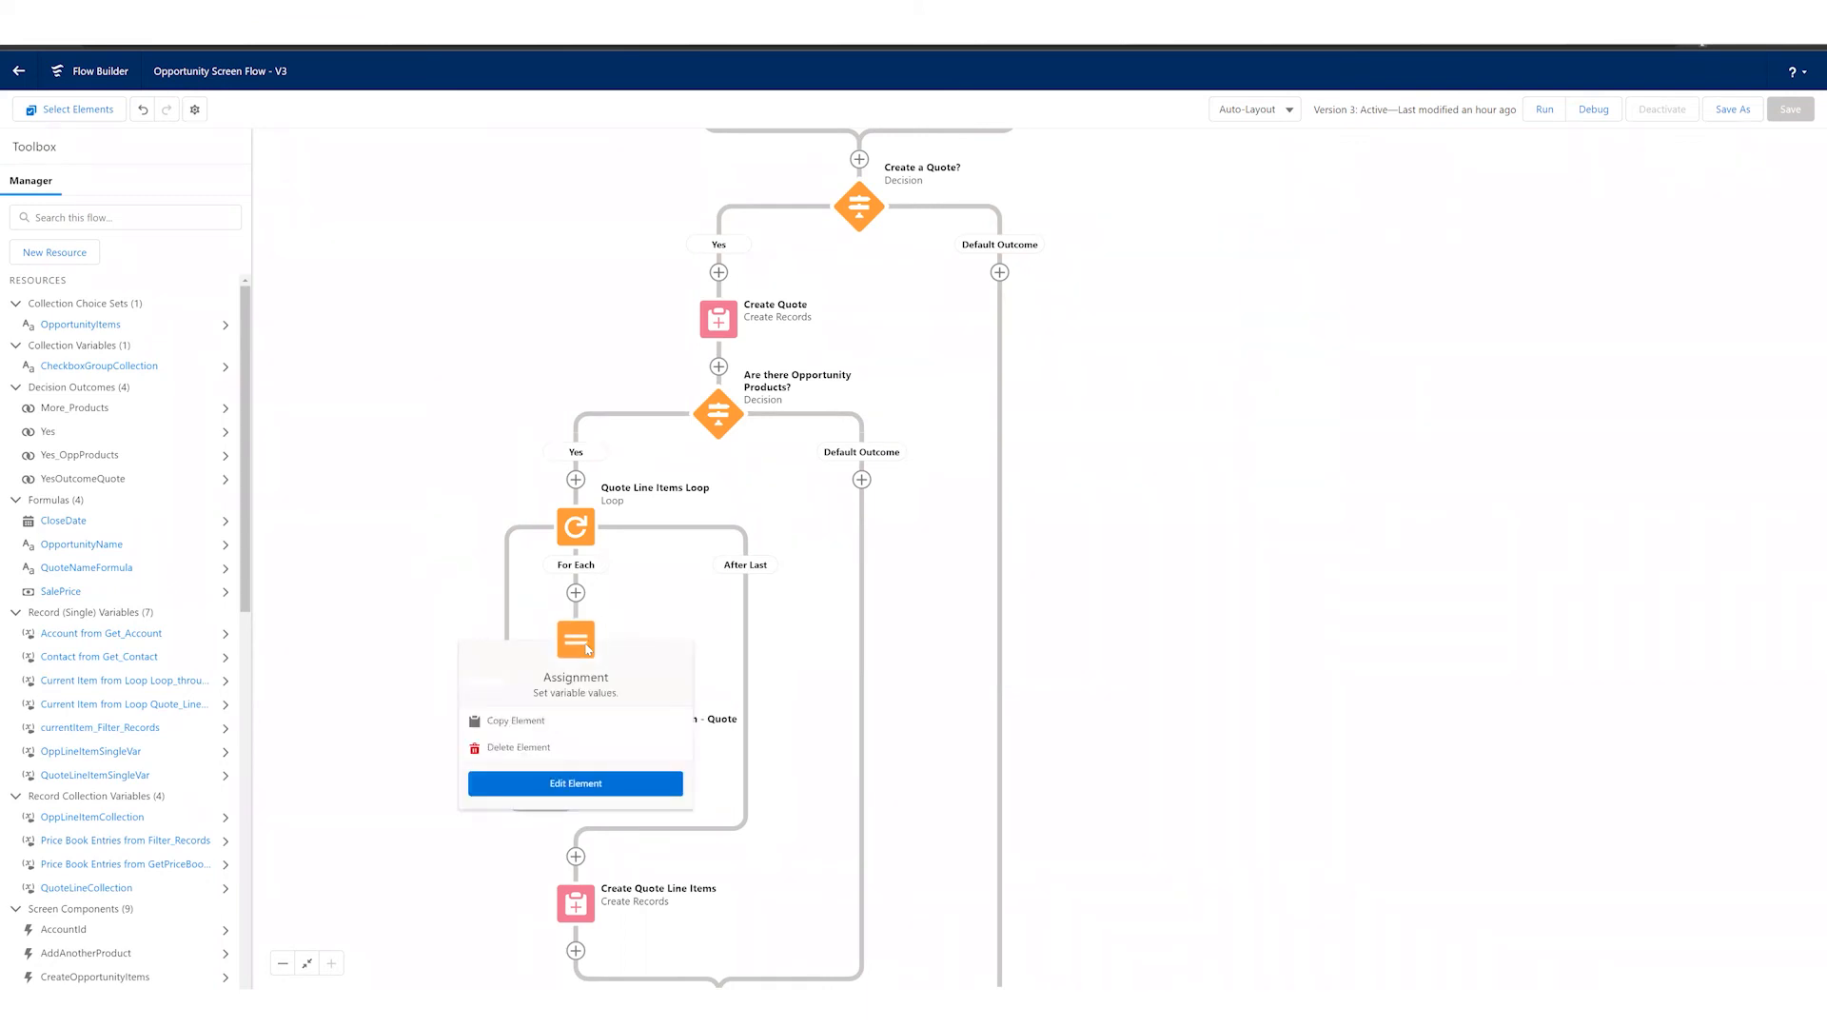
{"action": "left_click", "coordinate": [576, 783]}
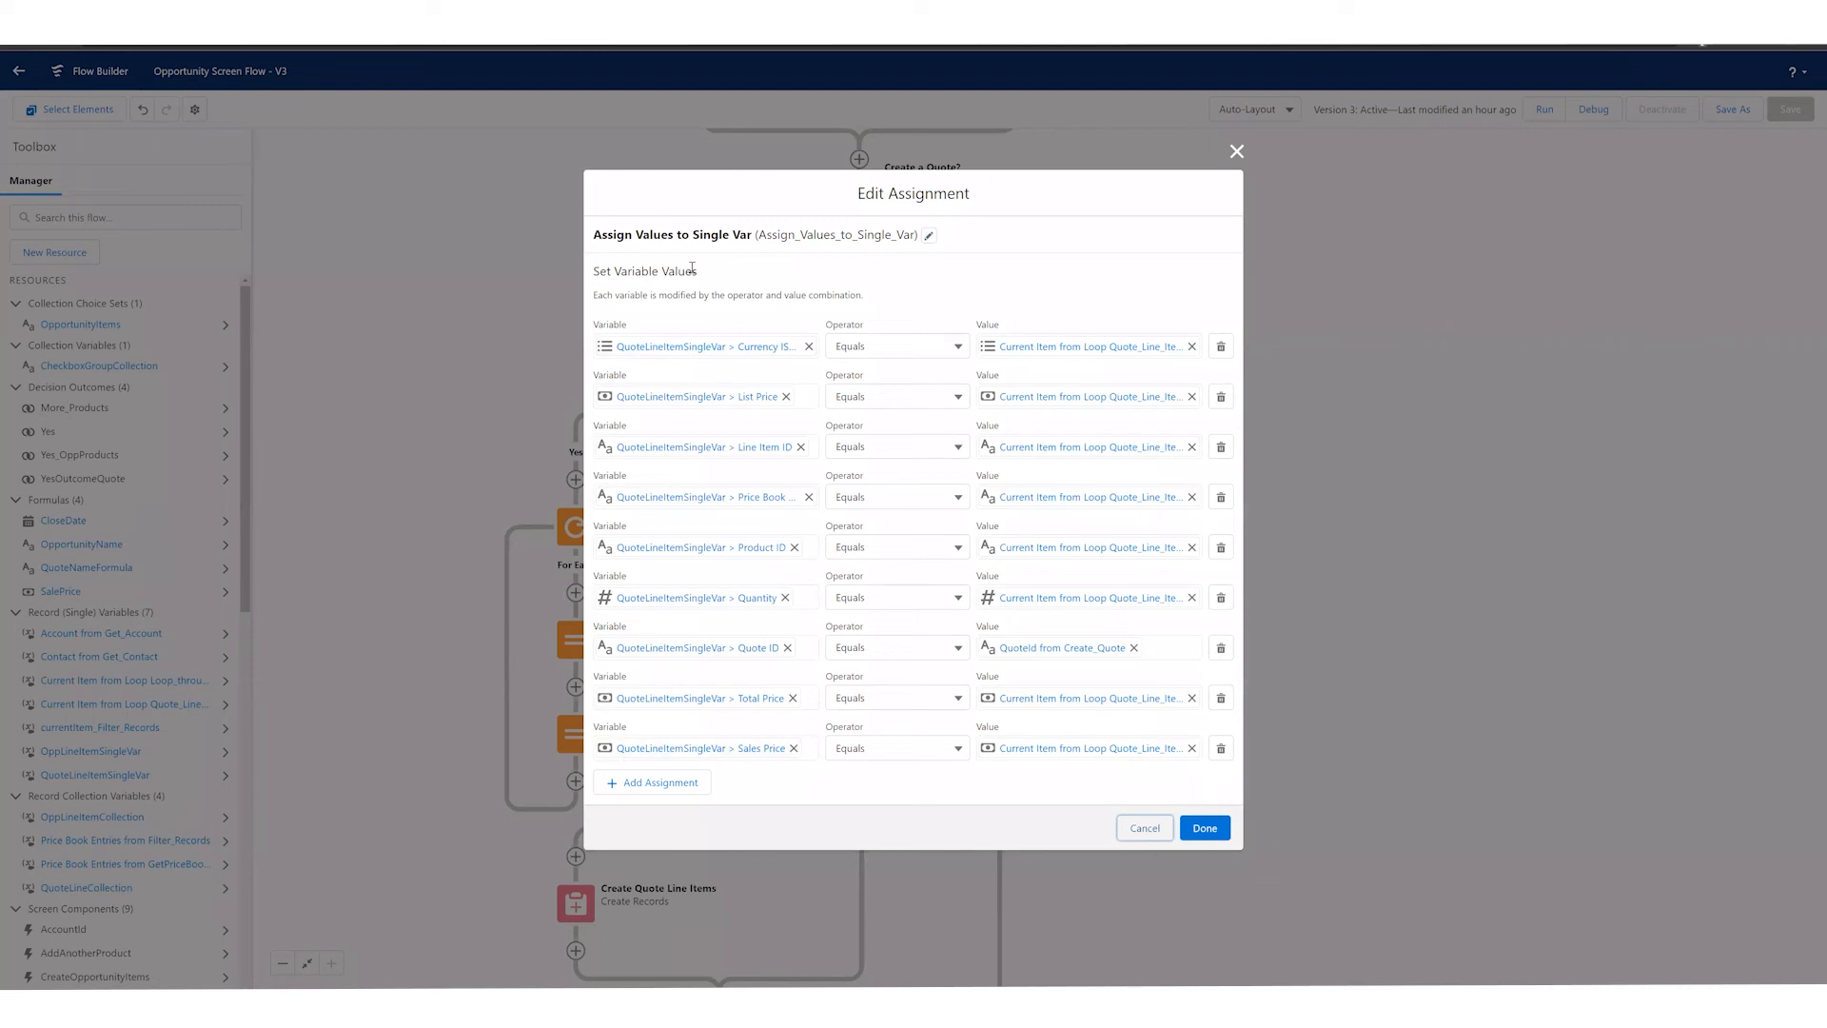
{"action": "left_click", "coordinate": [1145, 827]}
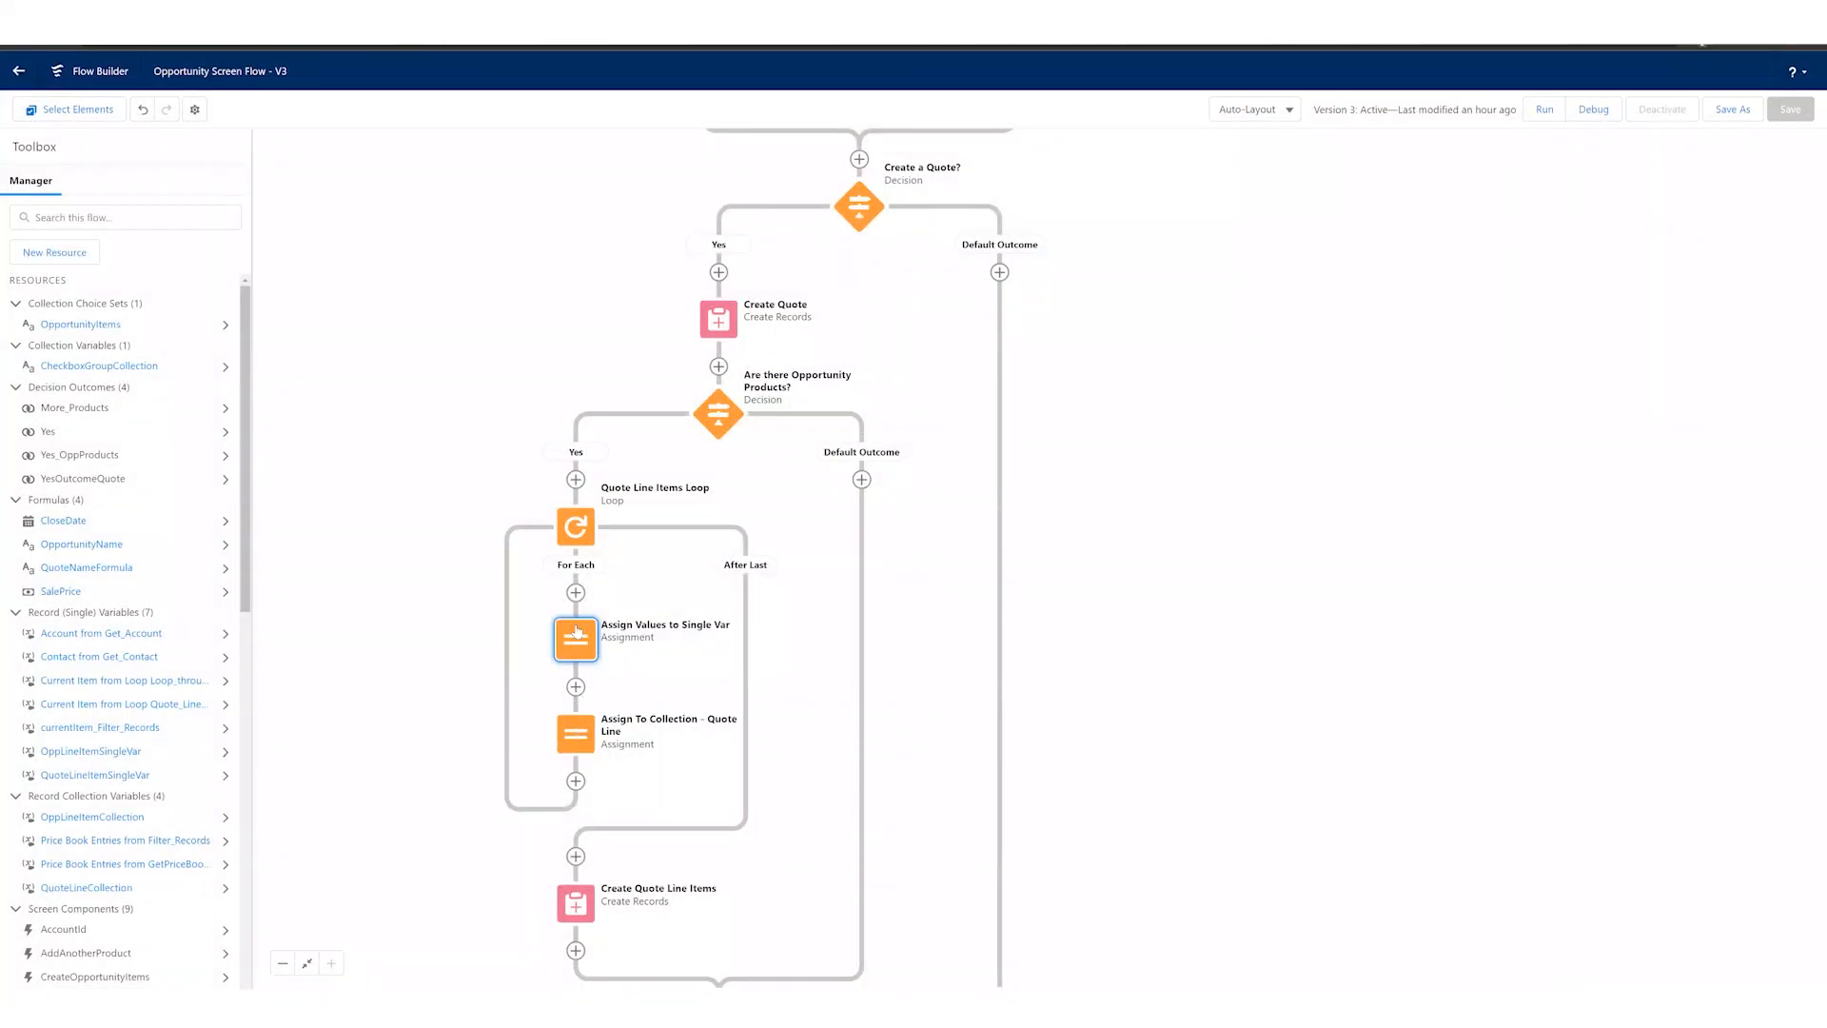
{"action": "left_click", "coordinate": [579, 647]}
{"action": "double_click", "coordinate": [579, 647]}
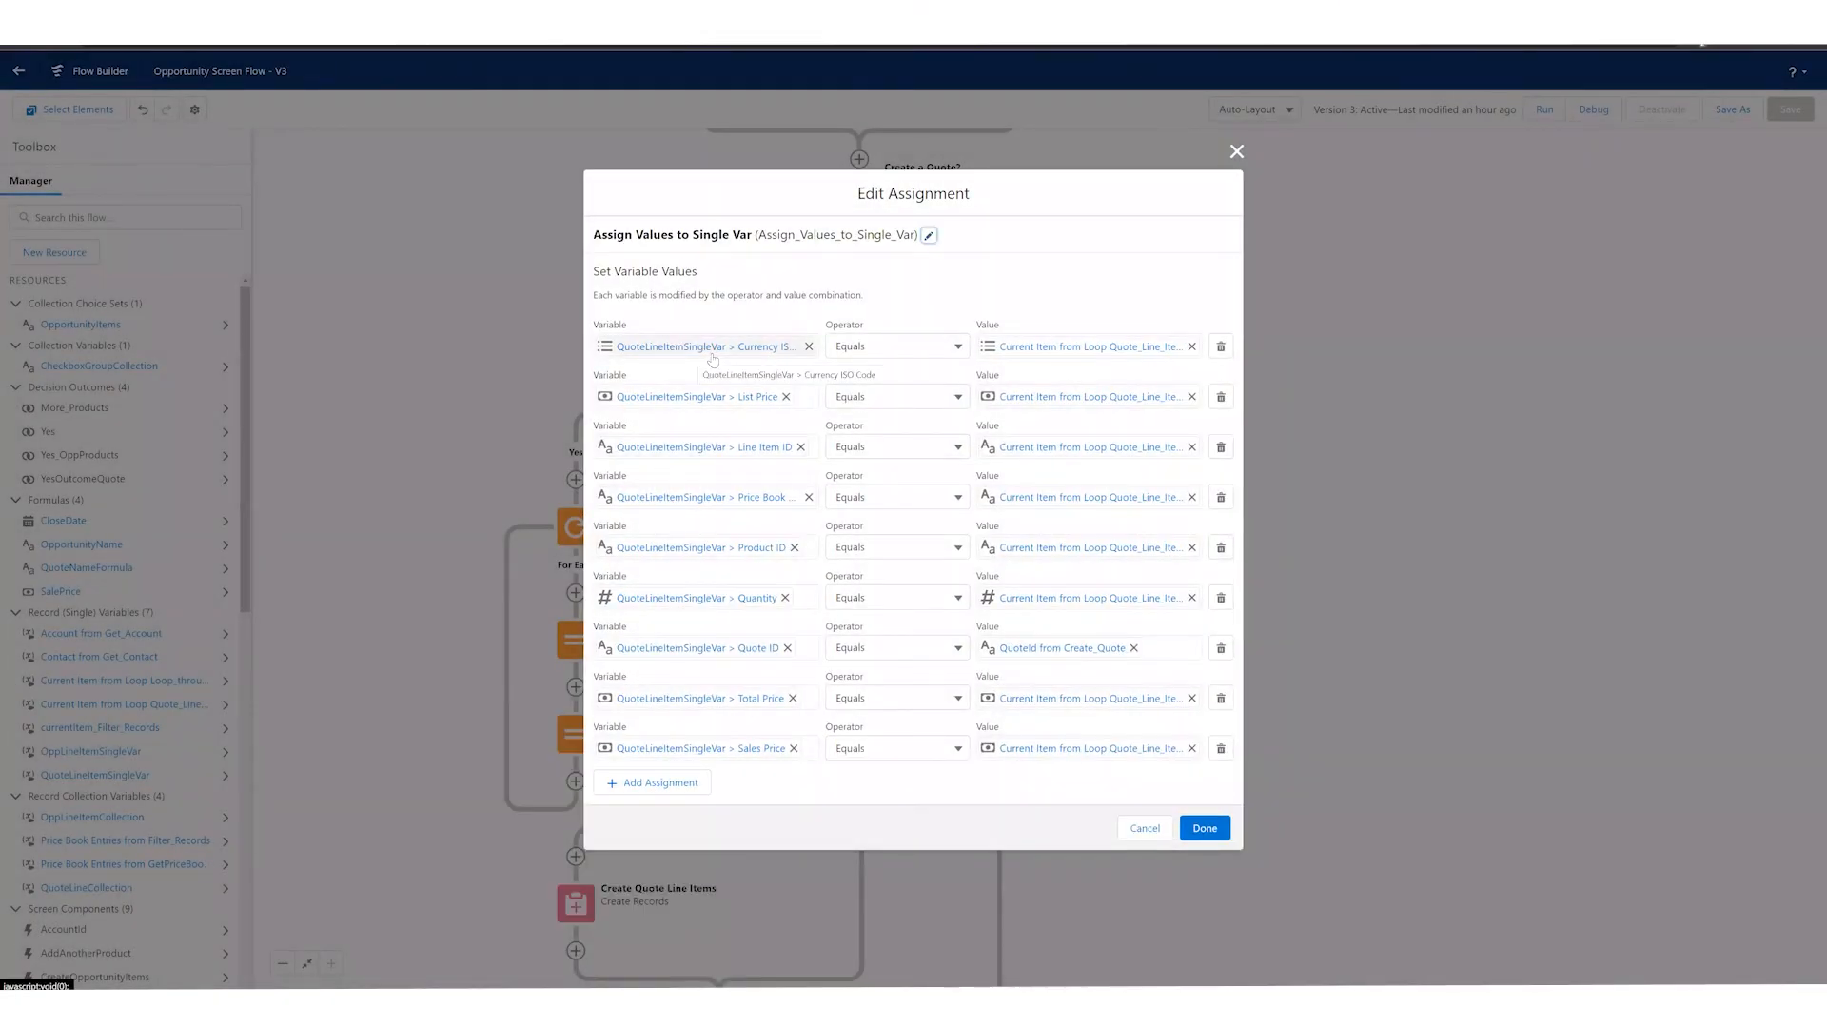
{"action": "left_click", "coordinate": [1160, 829]}
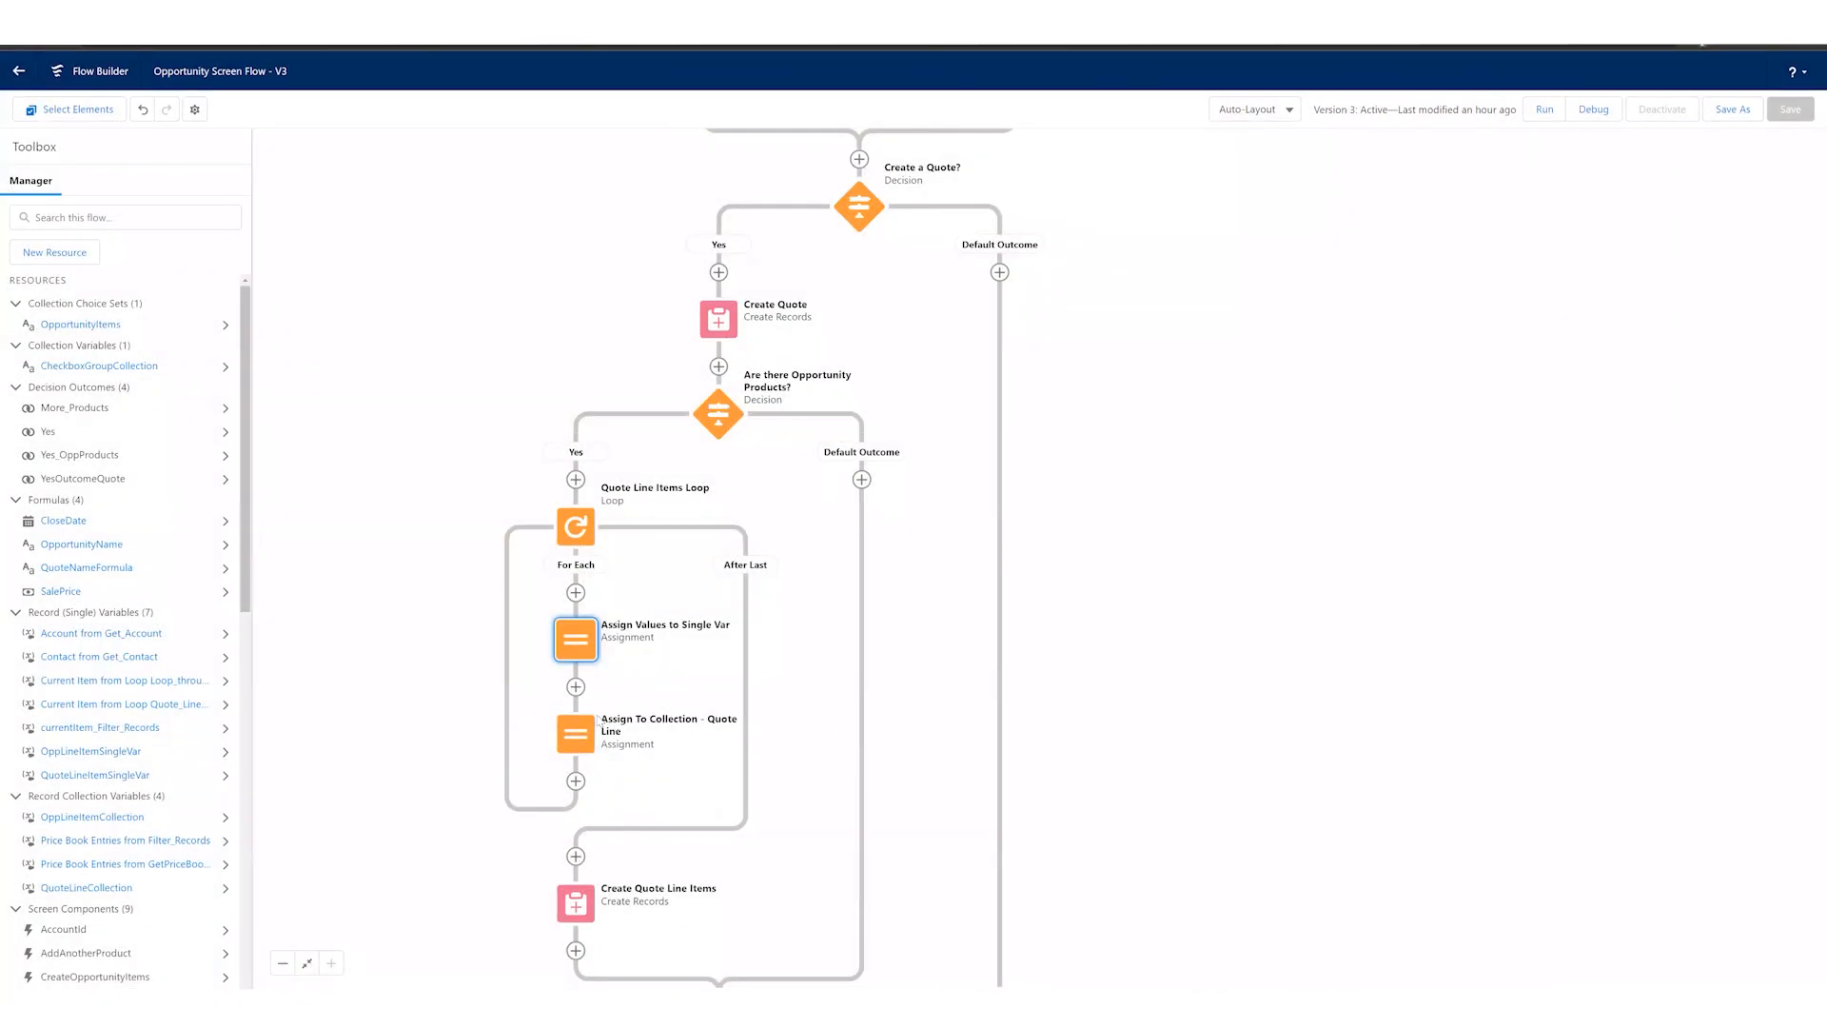
Step: Open the Assign To Collection - Quote Line assignment, examine its variable, operator and value, and close it unchanged
{"action": "left_click", "coordinate": [561, 739]}
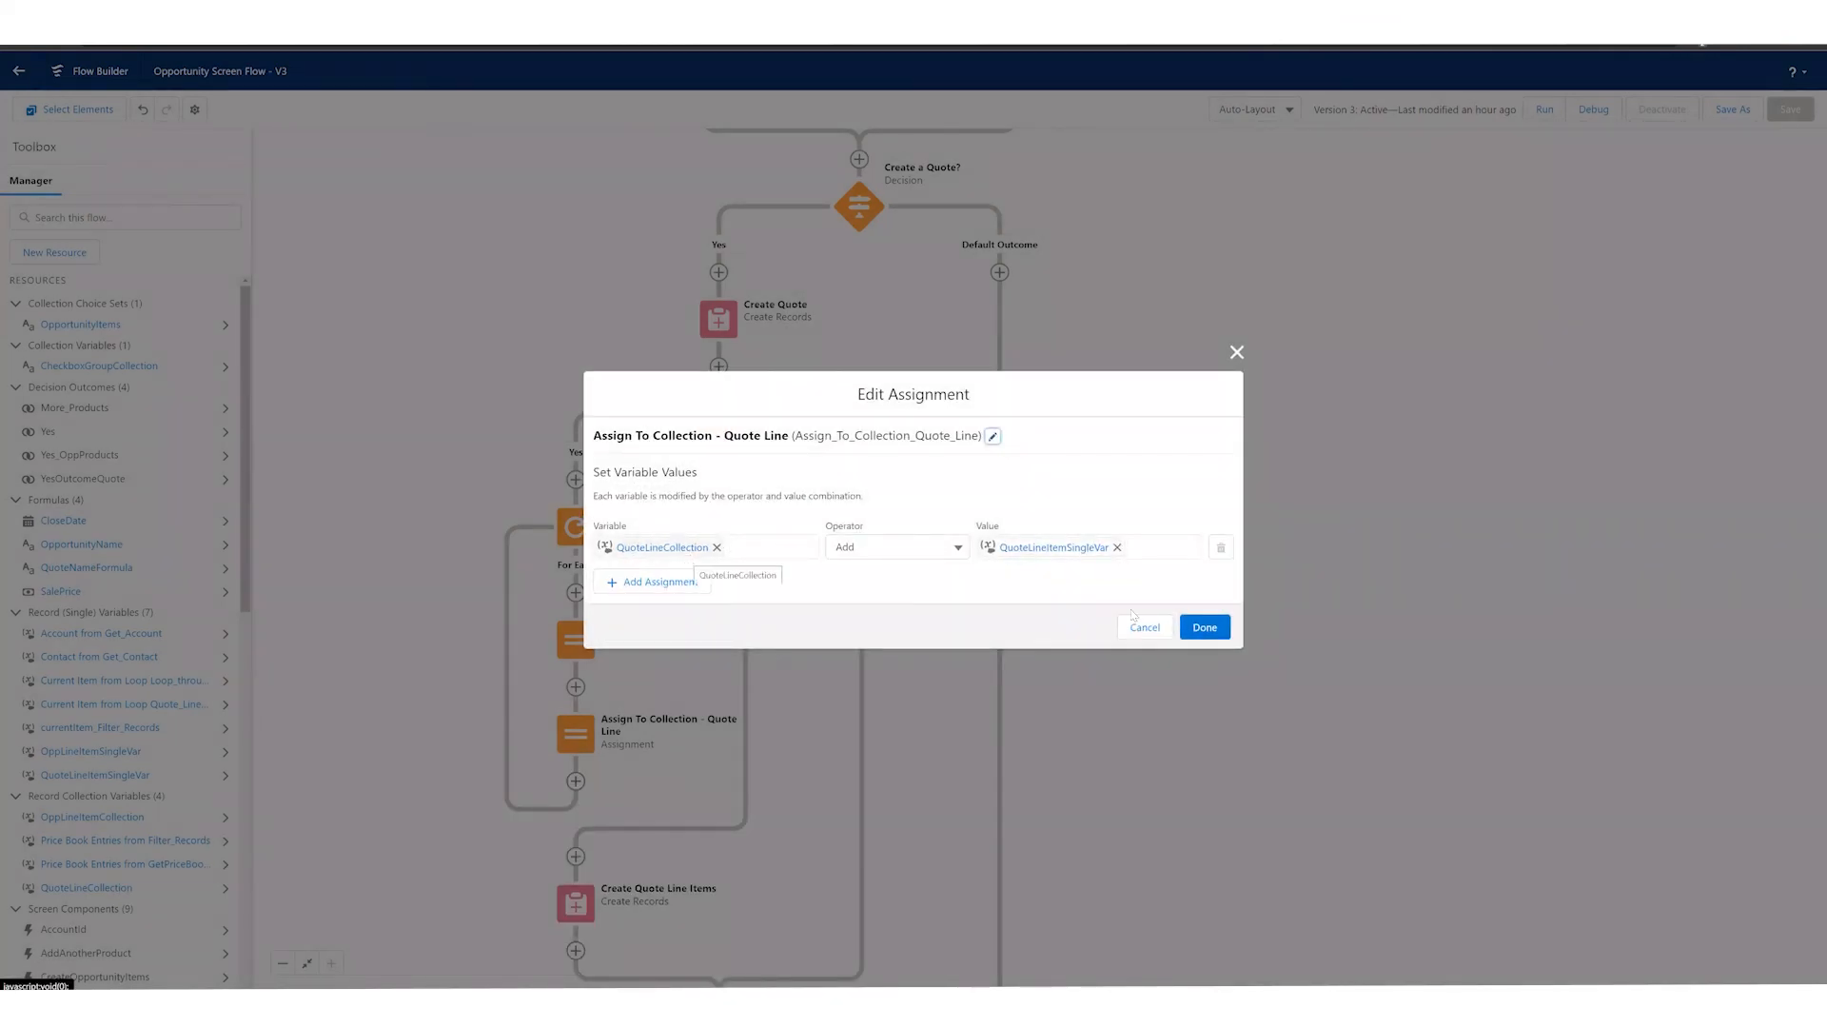
{"action": "key", "text": "Escape"}
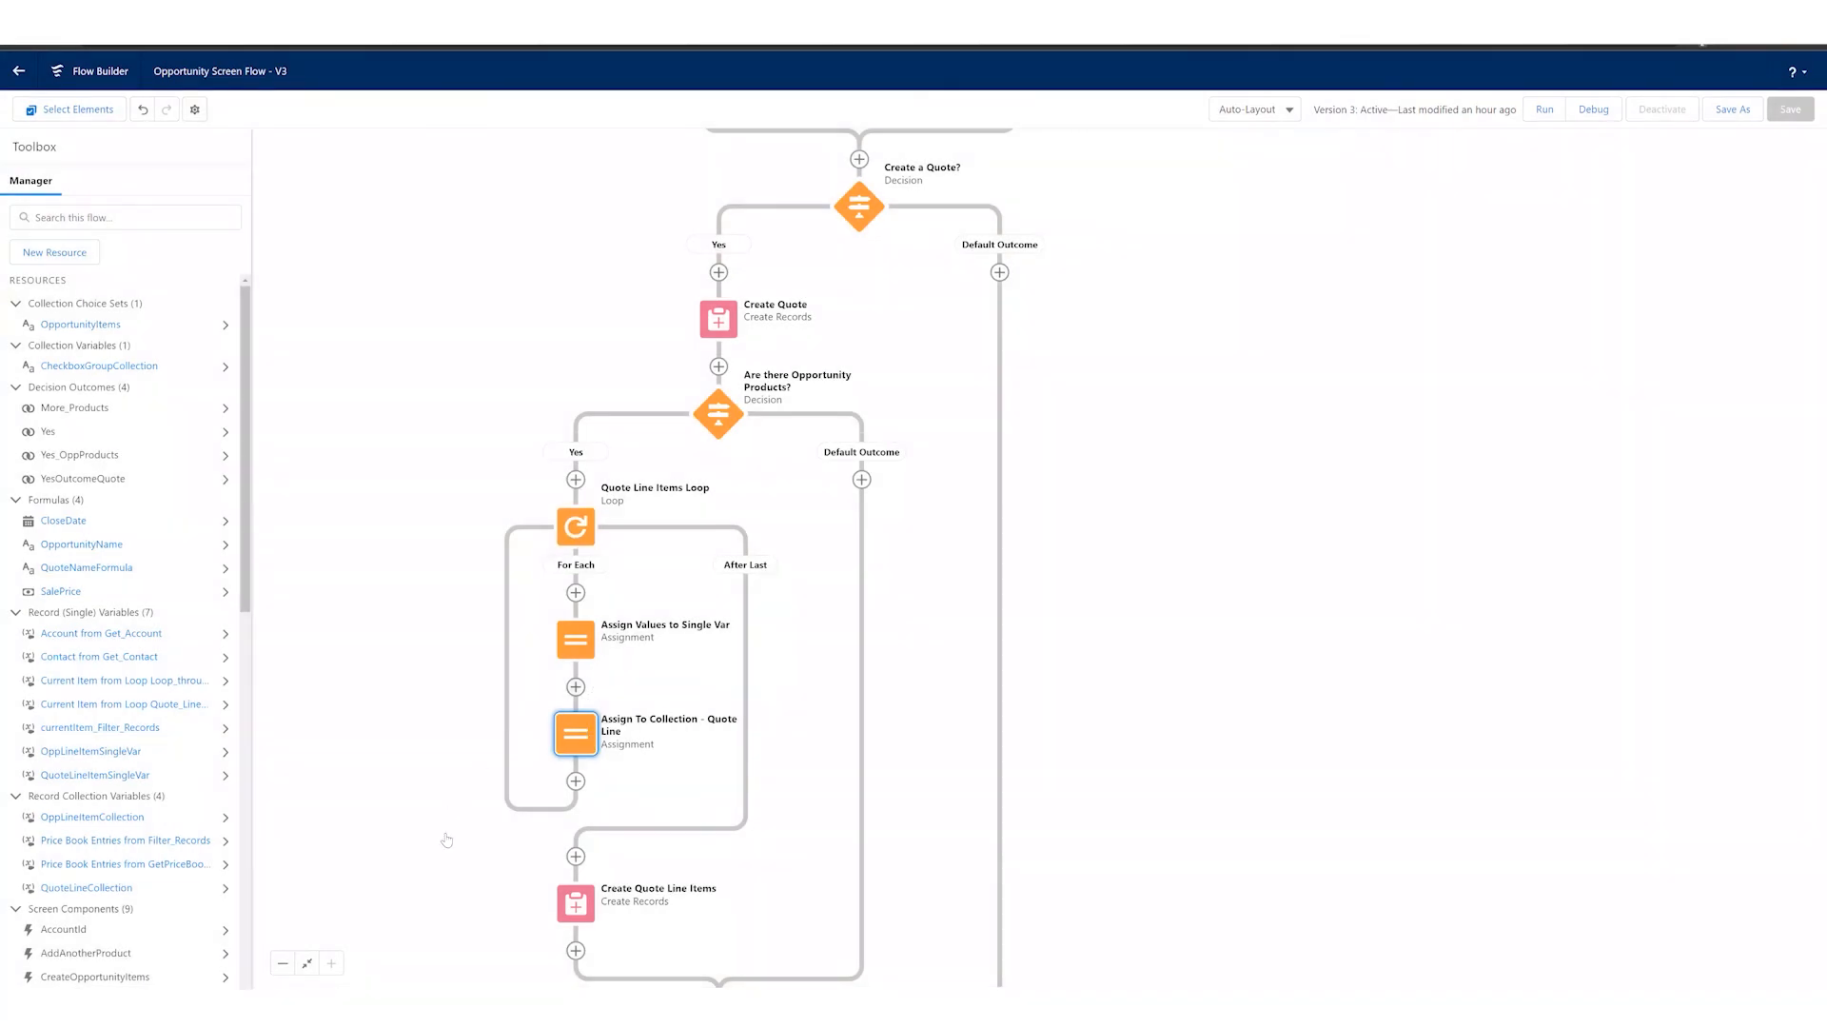
Step: Examine the Create Quote Line Items element's record collection setting and close it unchanged
{"action": "scroll", "coordinate": [396, 600], "scroll_direction": "down", "scroll_amount": 5}
{"action": "left_click", "coordinate": [529, 657]}
{"action": "left_click", "coordinate": [522, 813]}
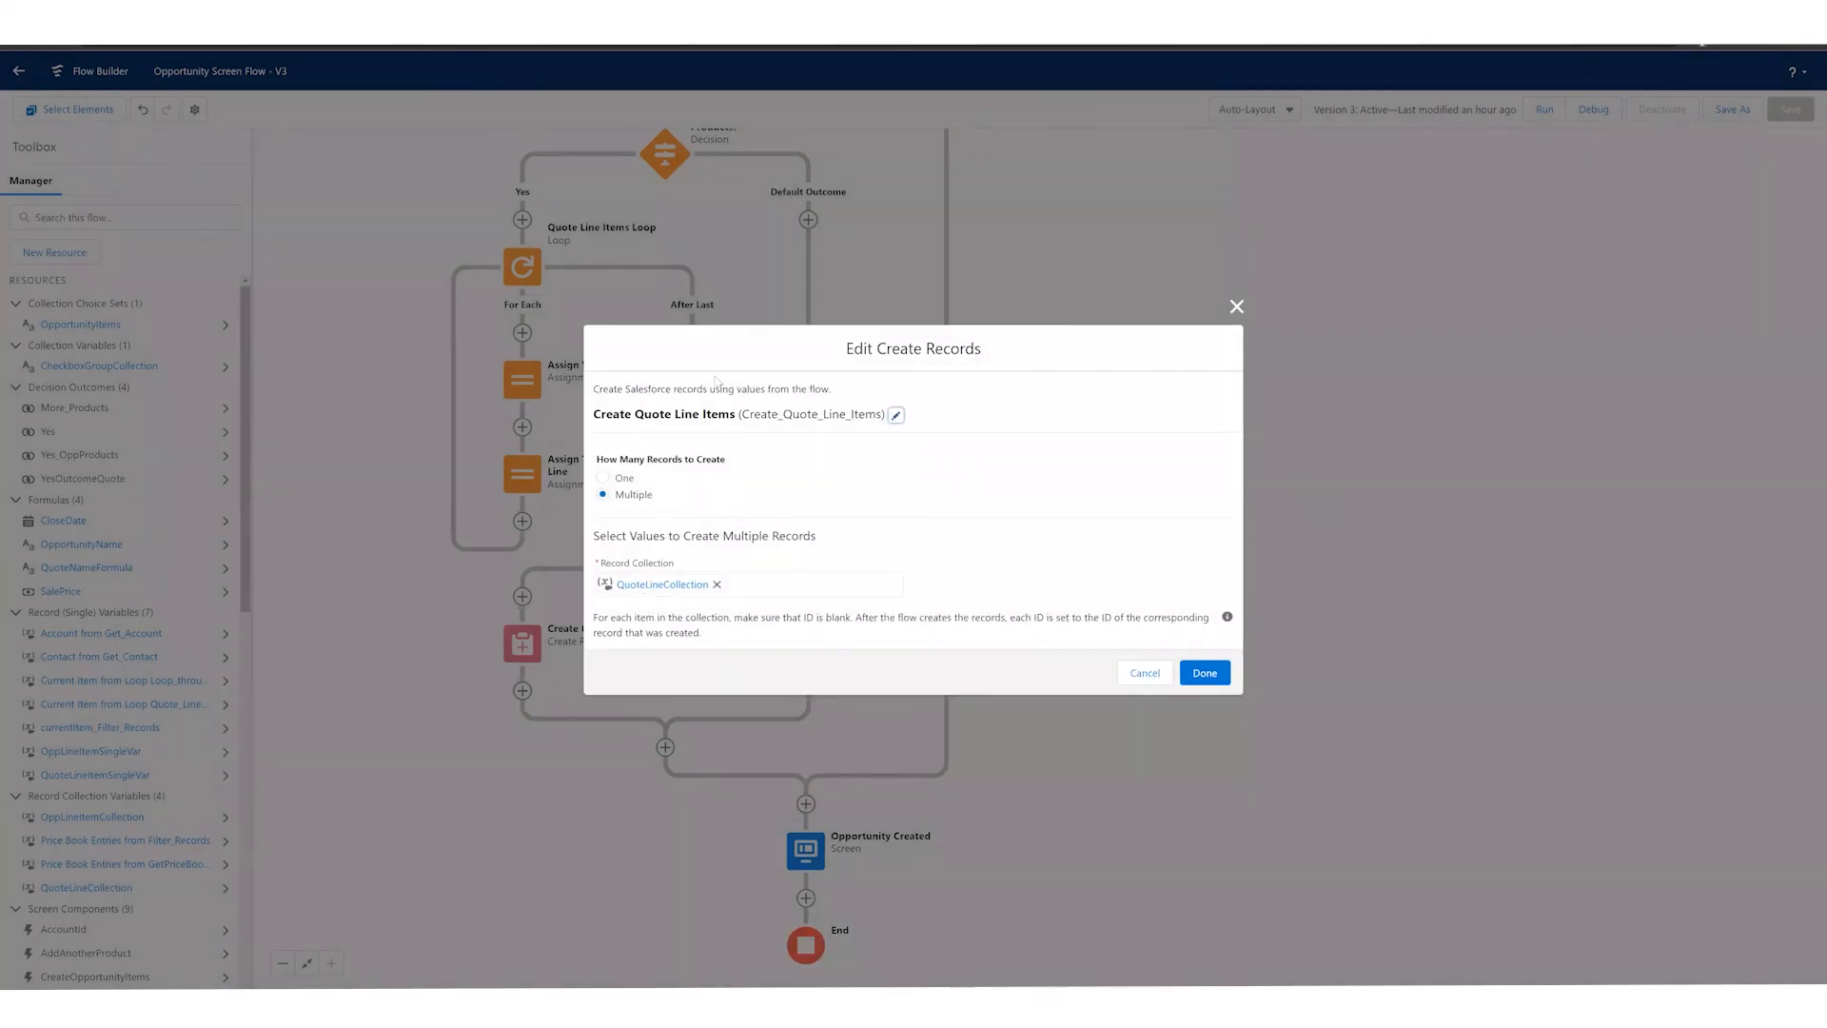
{"action": "left_click", "coordinate": [1145, 673]}
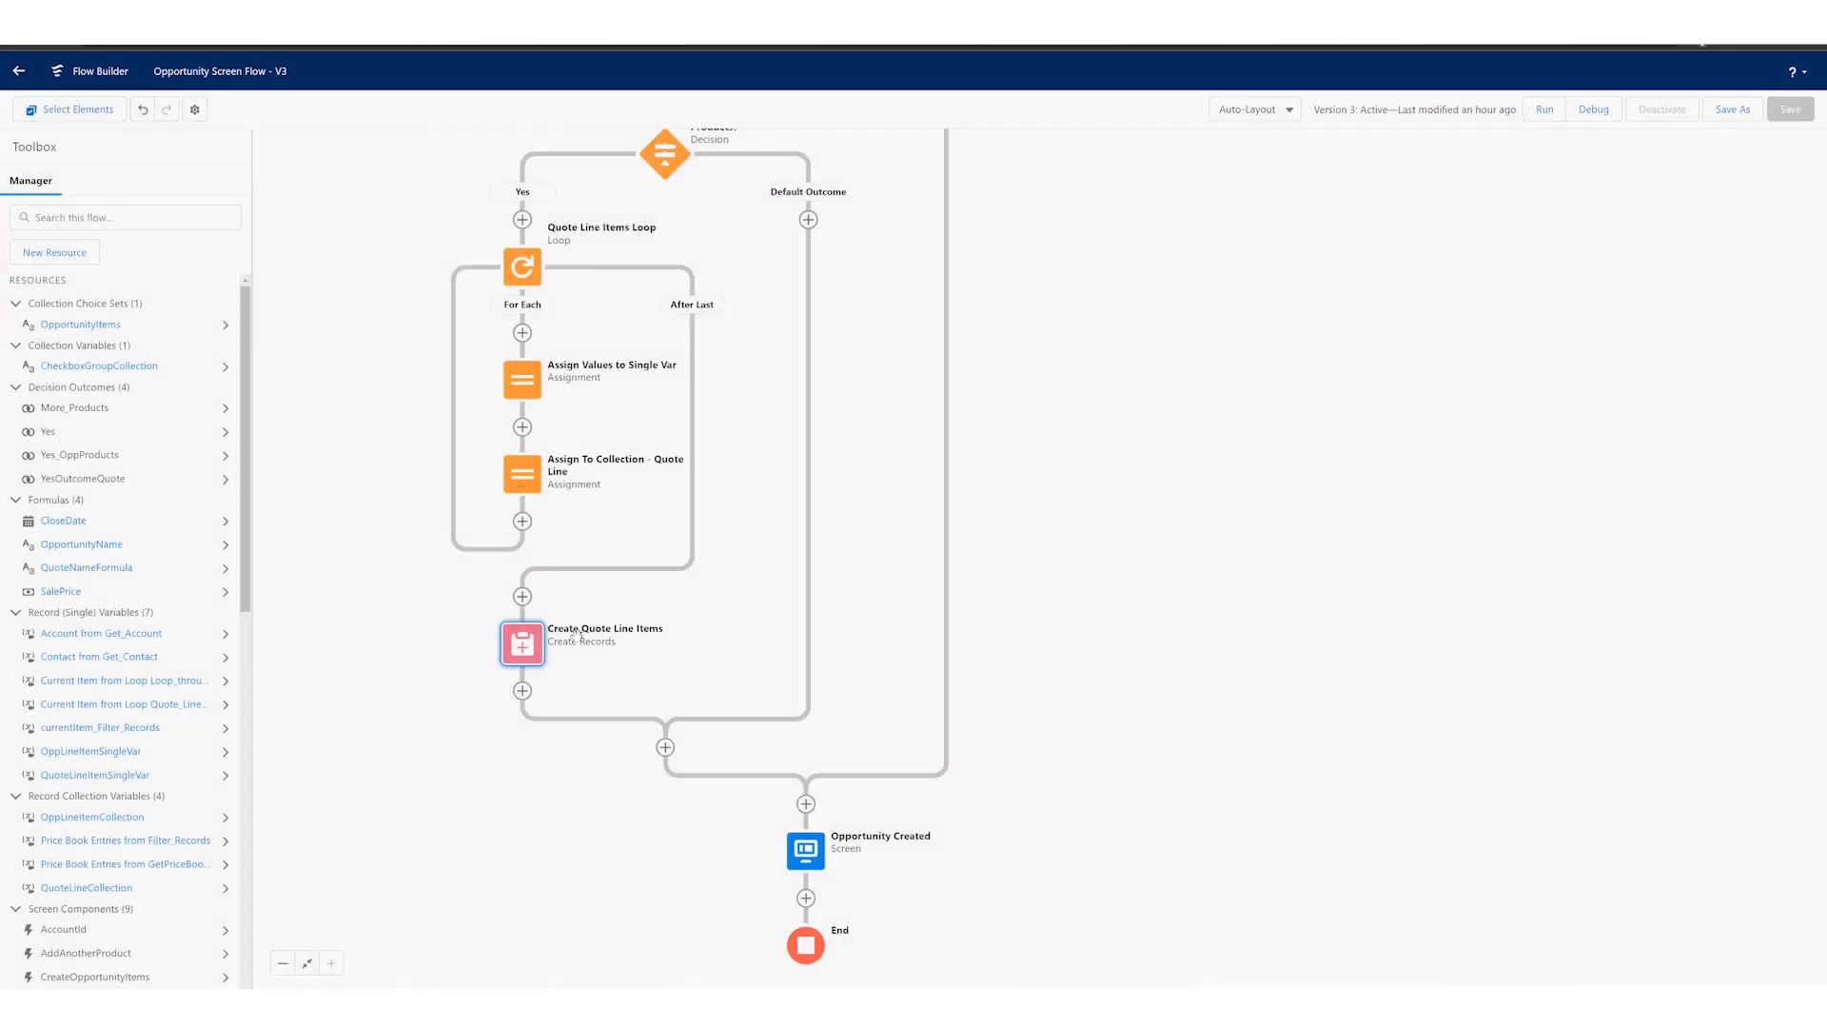
Step: Open the Opportunity Created screen element for editing, examine its display text, and cancel without changes
{"action": "scroll", "coordinate": [794, 758], "scroll_direction": "down", "scroll_amount": 2}
{"action": "left_click", "coordinate": [794, 758]}
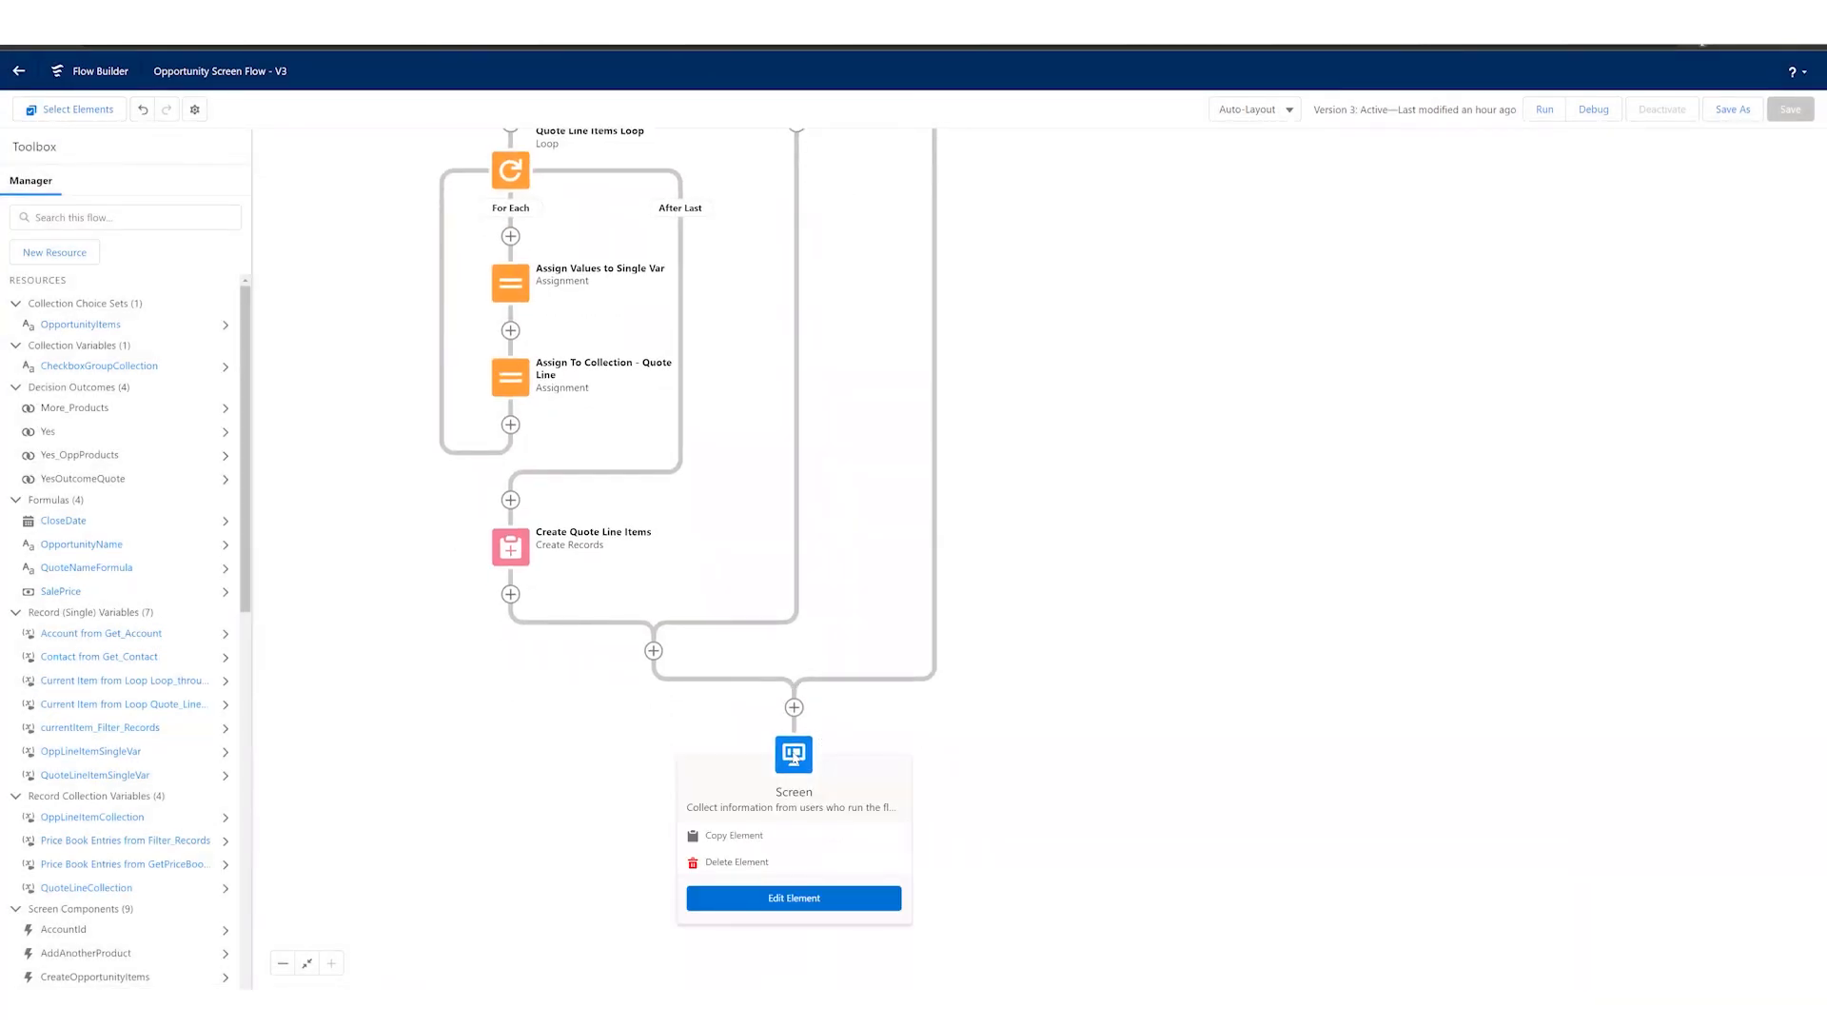
{"action": "left_click", "coordinate": [794, 897]}
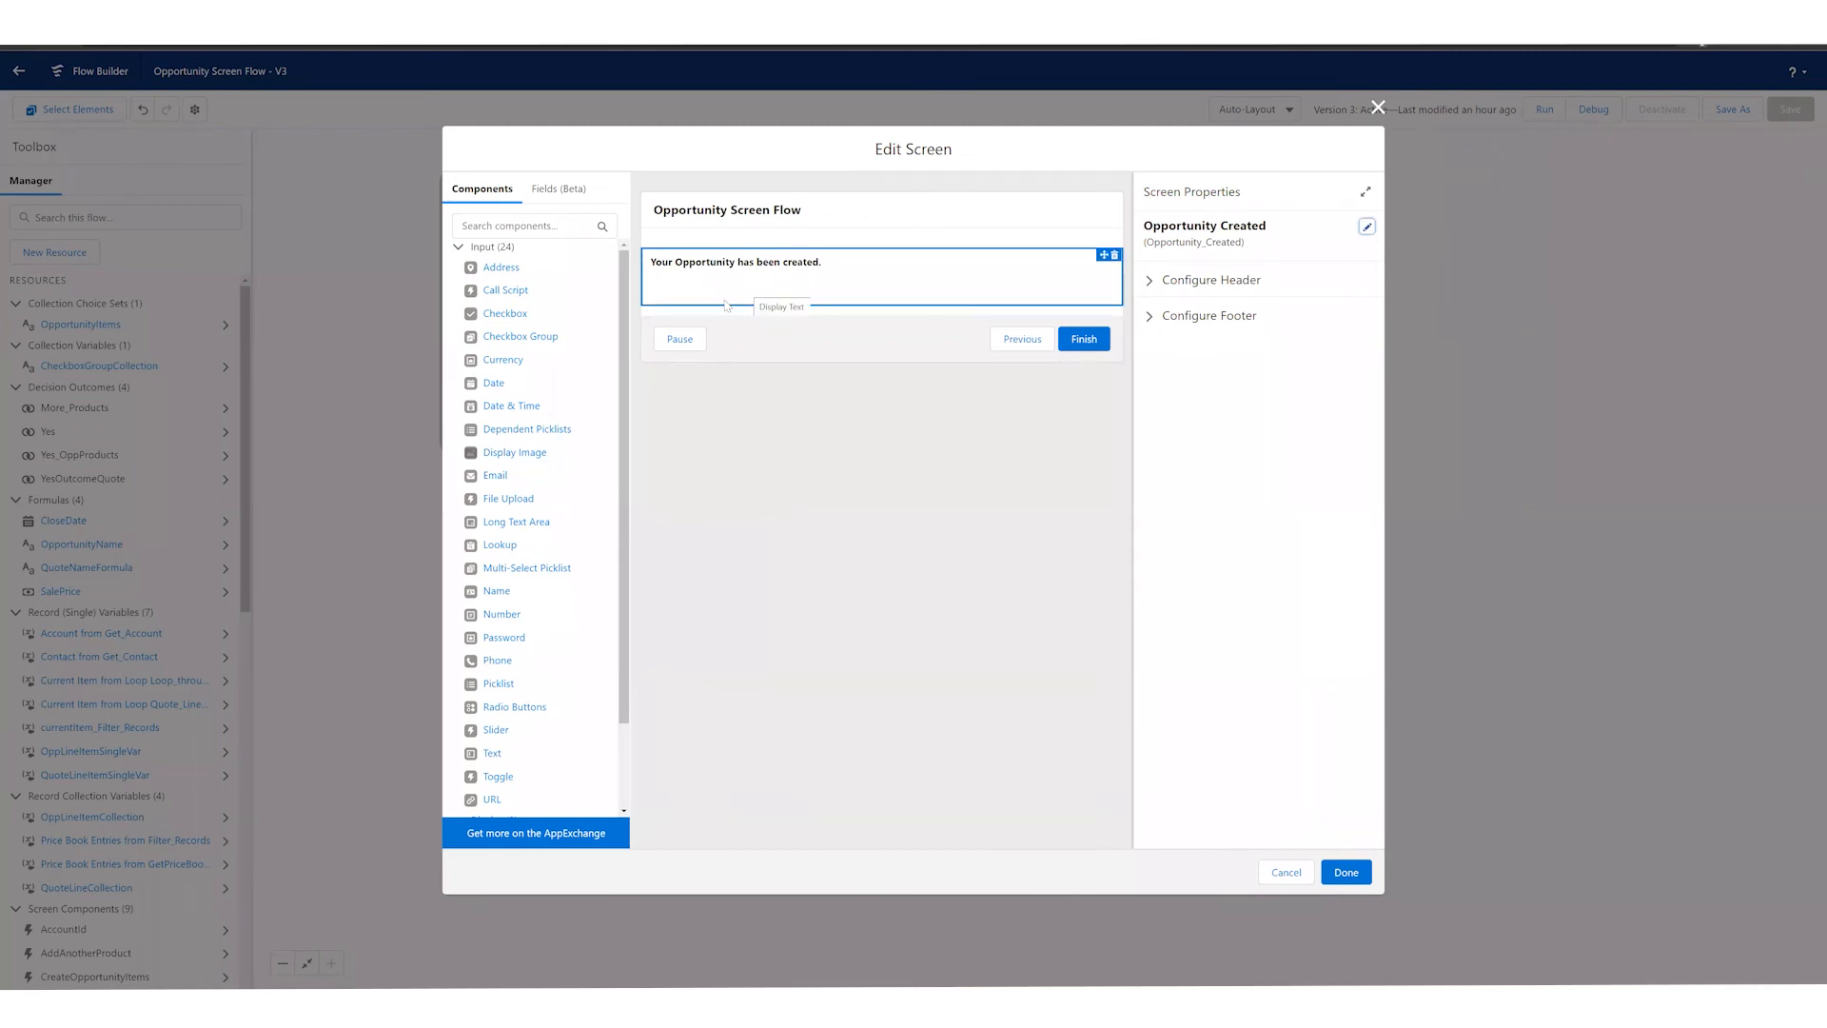
{"action": "left_click", "coordinate": [1280, 871]}
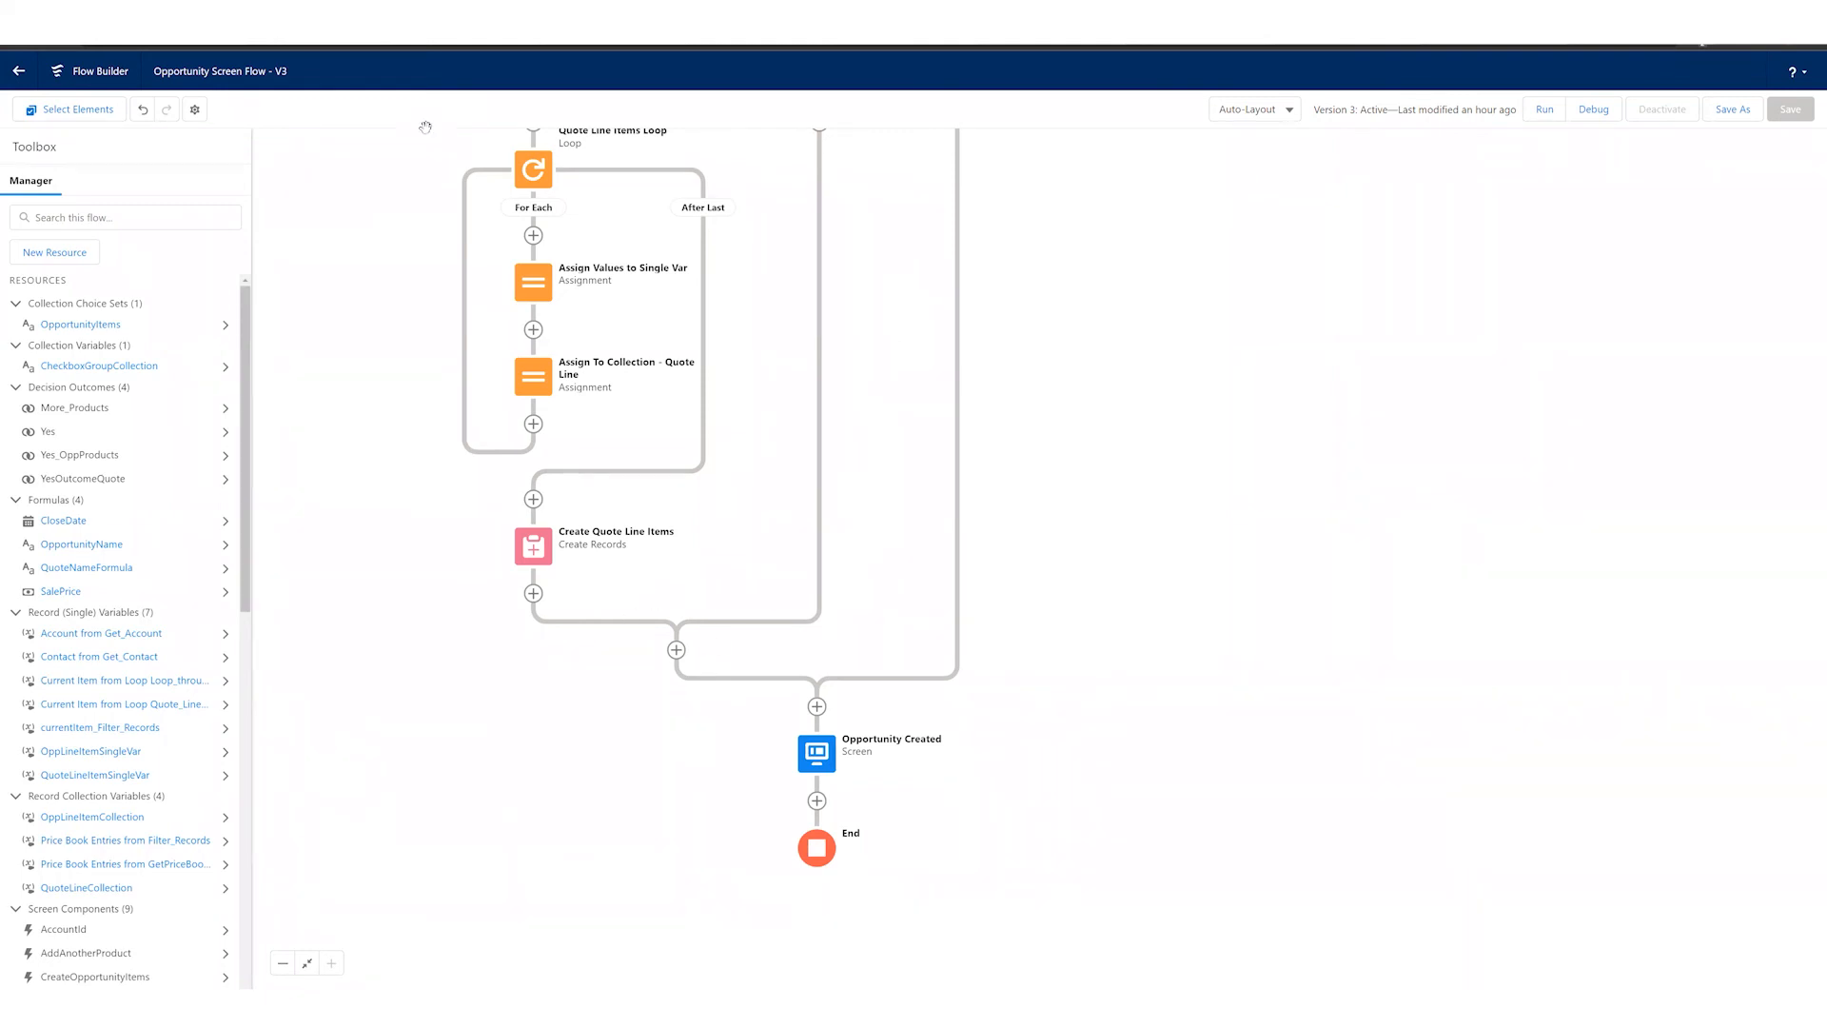
Step: Review the flow from its end back to the Opportunity Creation Screen and check which elements can follow Opp Product Selection
{"action": "scroll", "coordinate": [1003, 392], "scroll_direction": "up", "scroll_amount": 2}
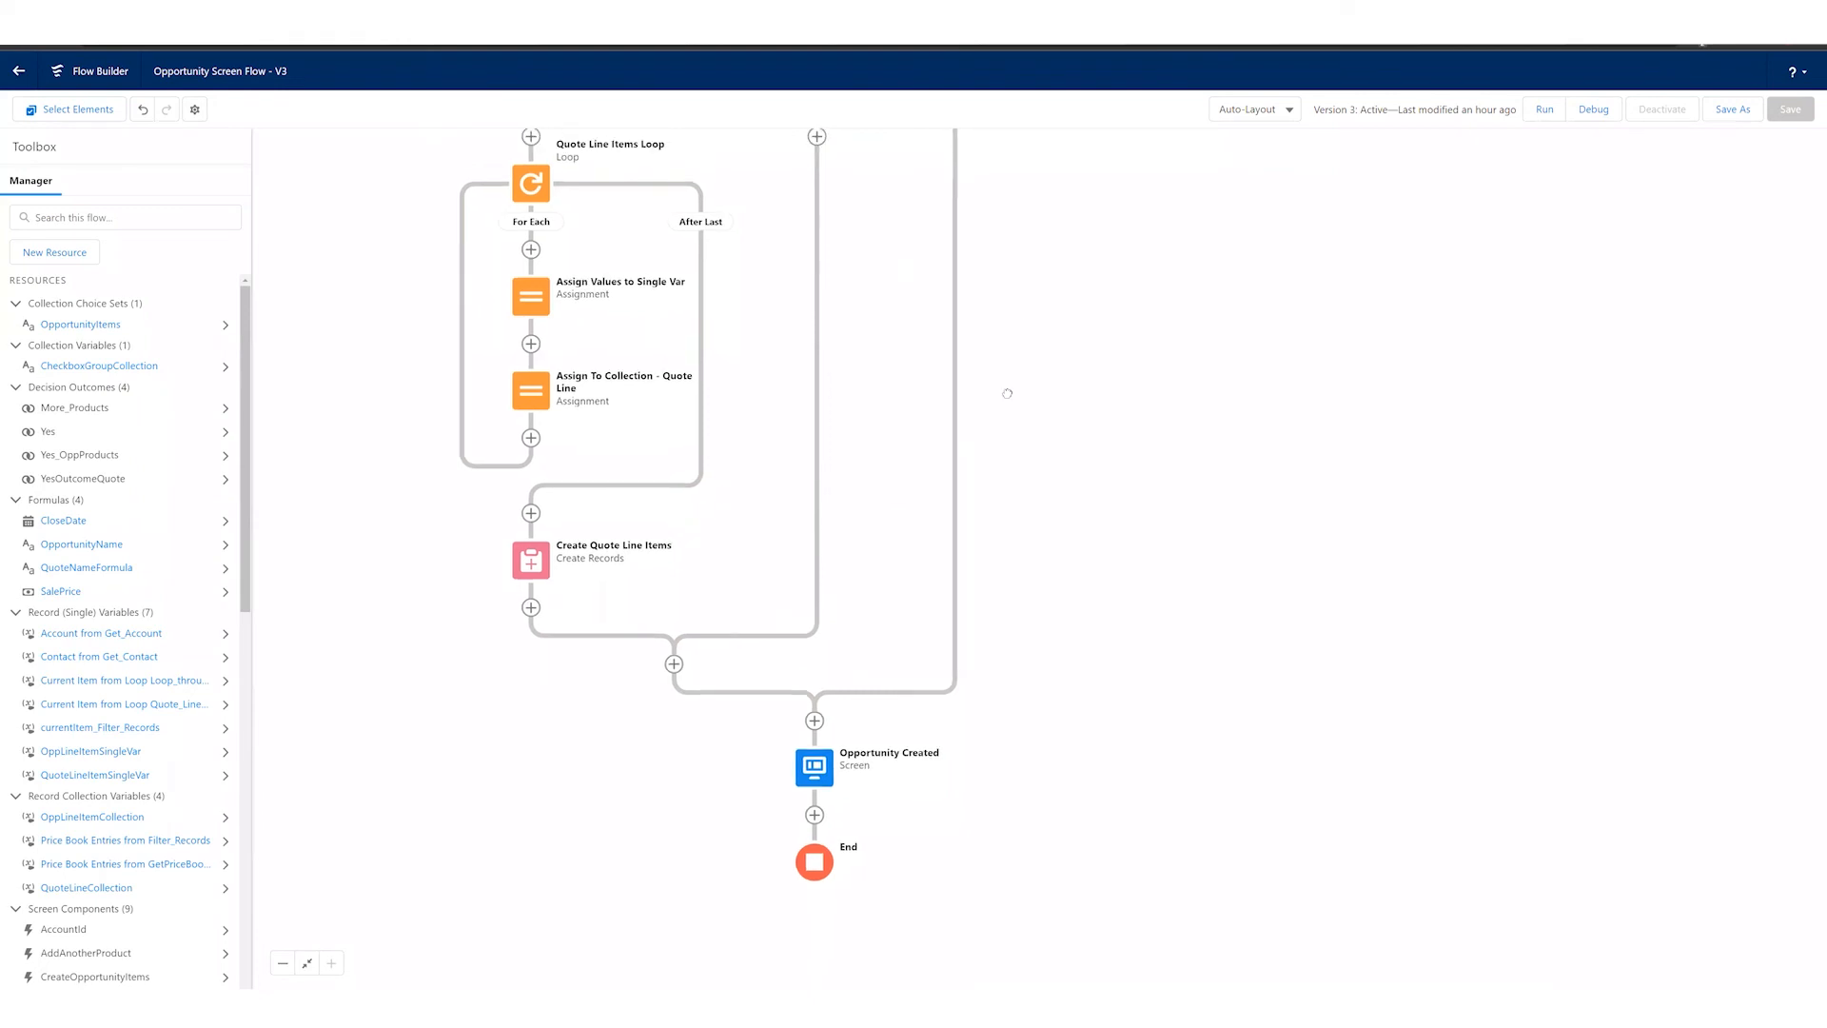
{"action": "scroll", "coordinate": [937, 428], "scroll_direction": "up", "scroll_amount": 10}
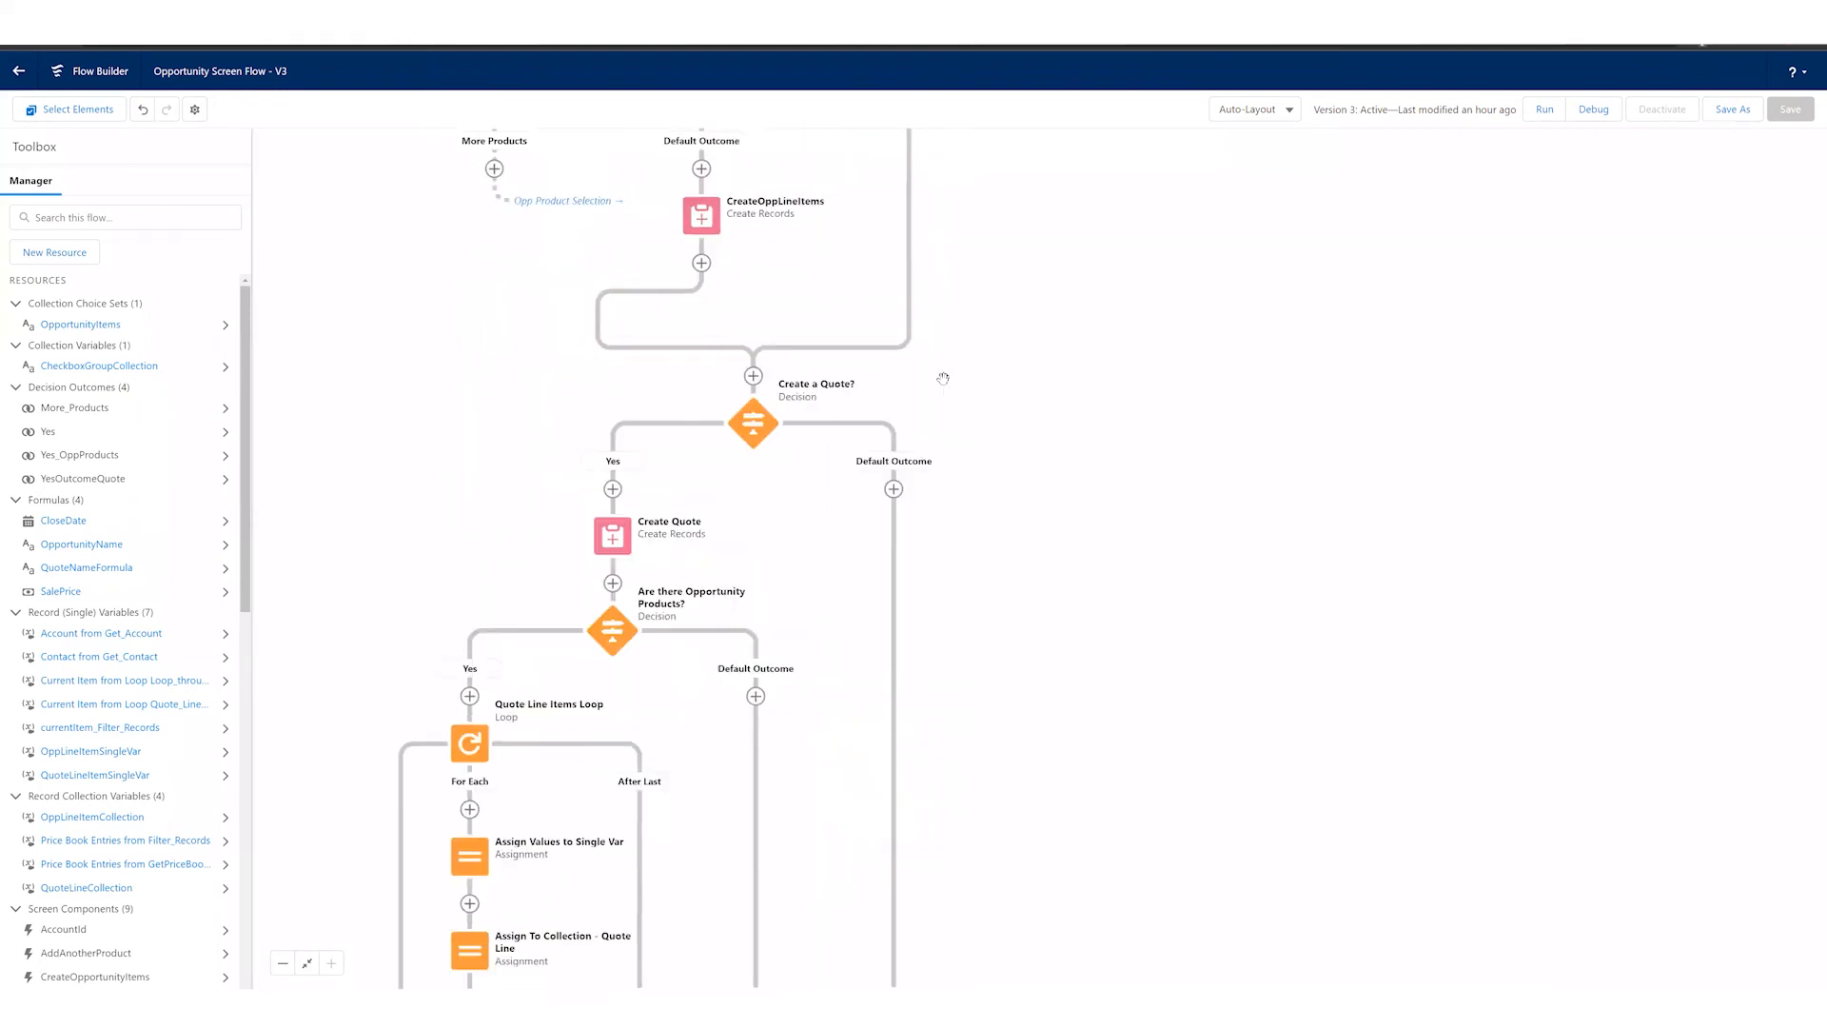
{"action": "scroll", "coordinate": [963, 485], "scroll_direction": "up", "scroll_amount": 11}
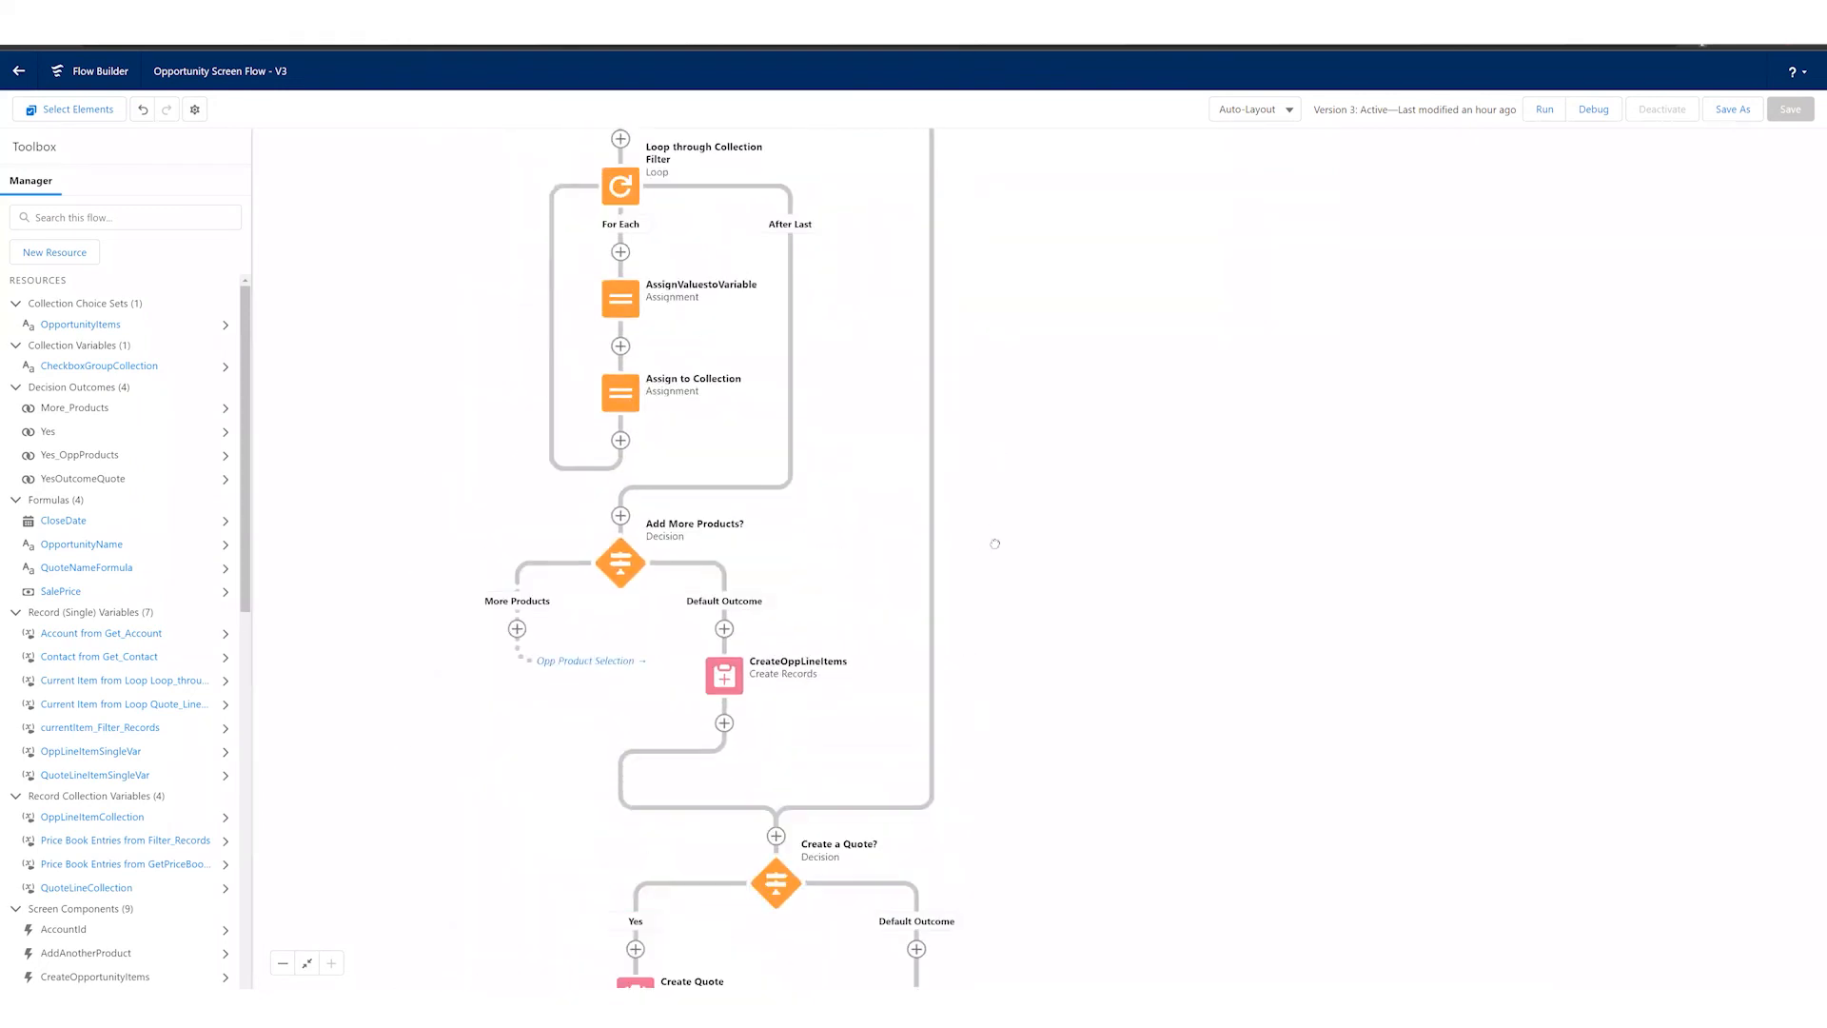
{"action": "scroll", "coordinate": [1002, 527], "scroll_direction": "up", "scroll_amount": 1}
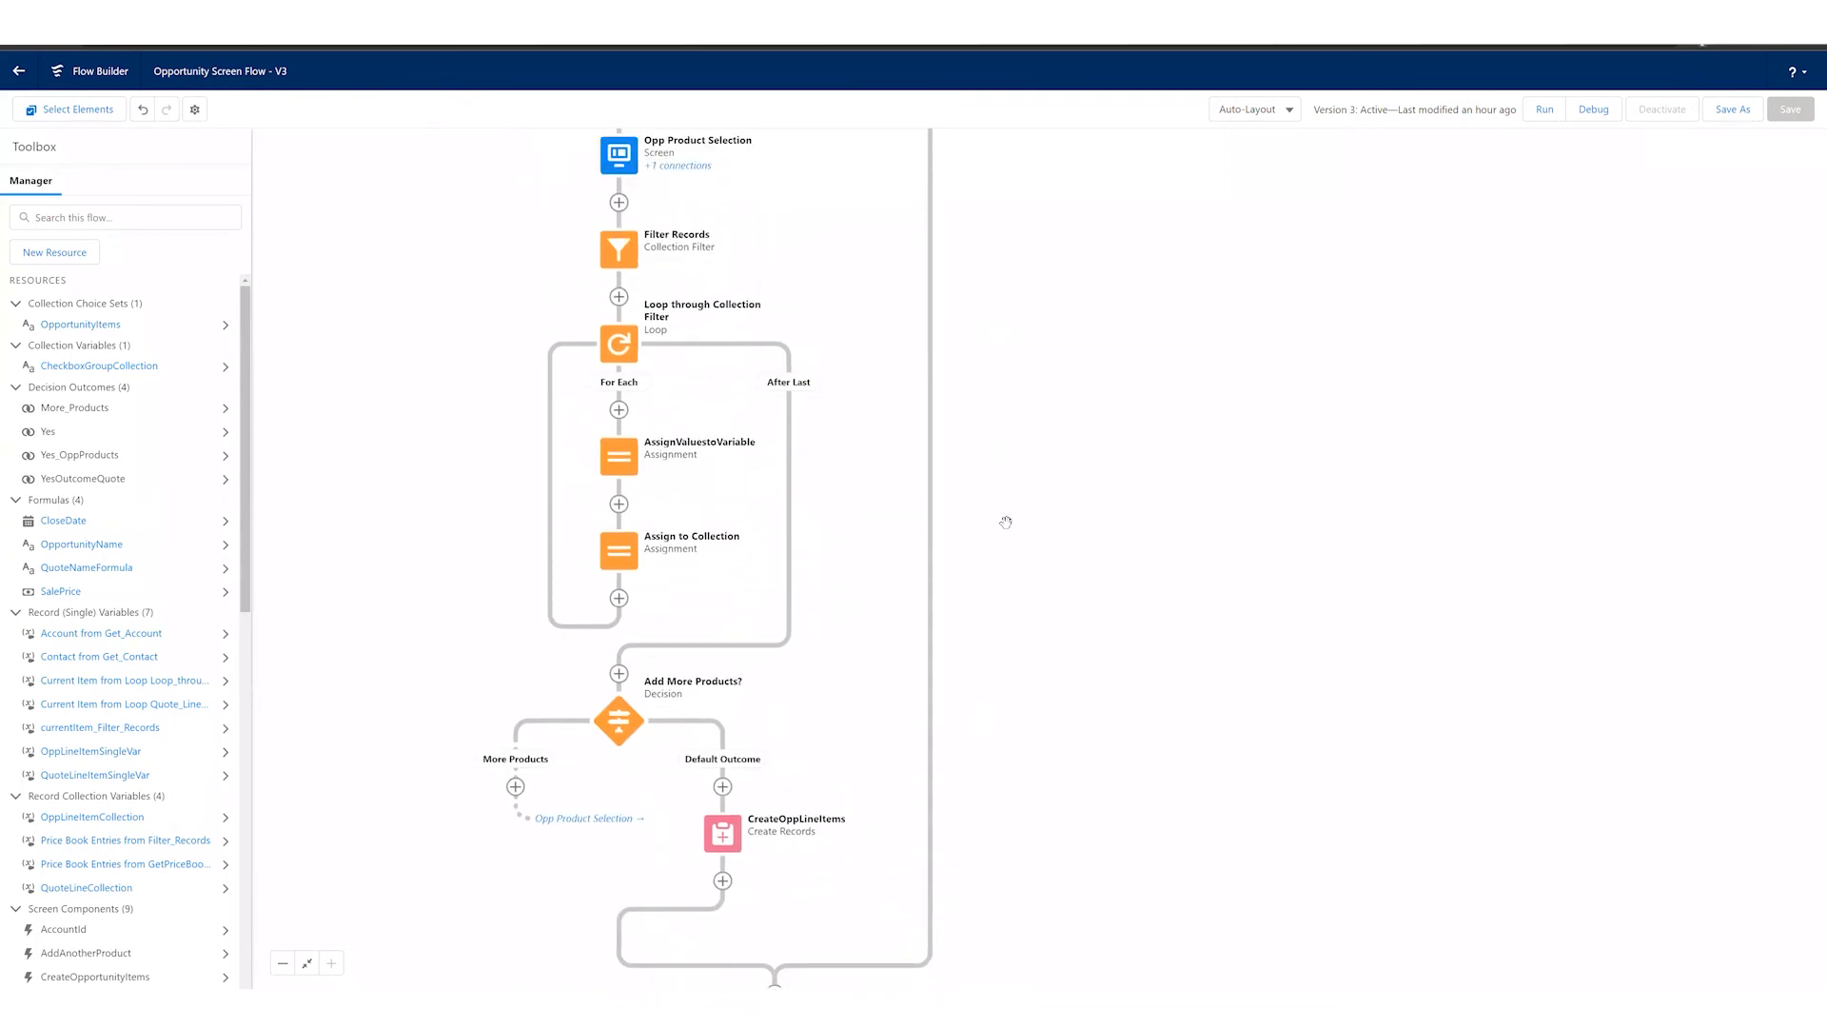
{"action": "scroll", "coordinate": [999, 694], "scroll_direction": "up", "scroll_amount": 5}
{"action": "scroll", "coordinate": [981, 394], "scroll_direction": "up", "scroll_amount": 5}
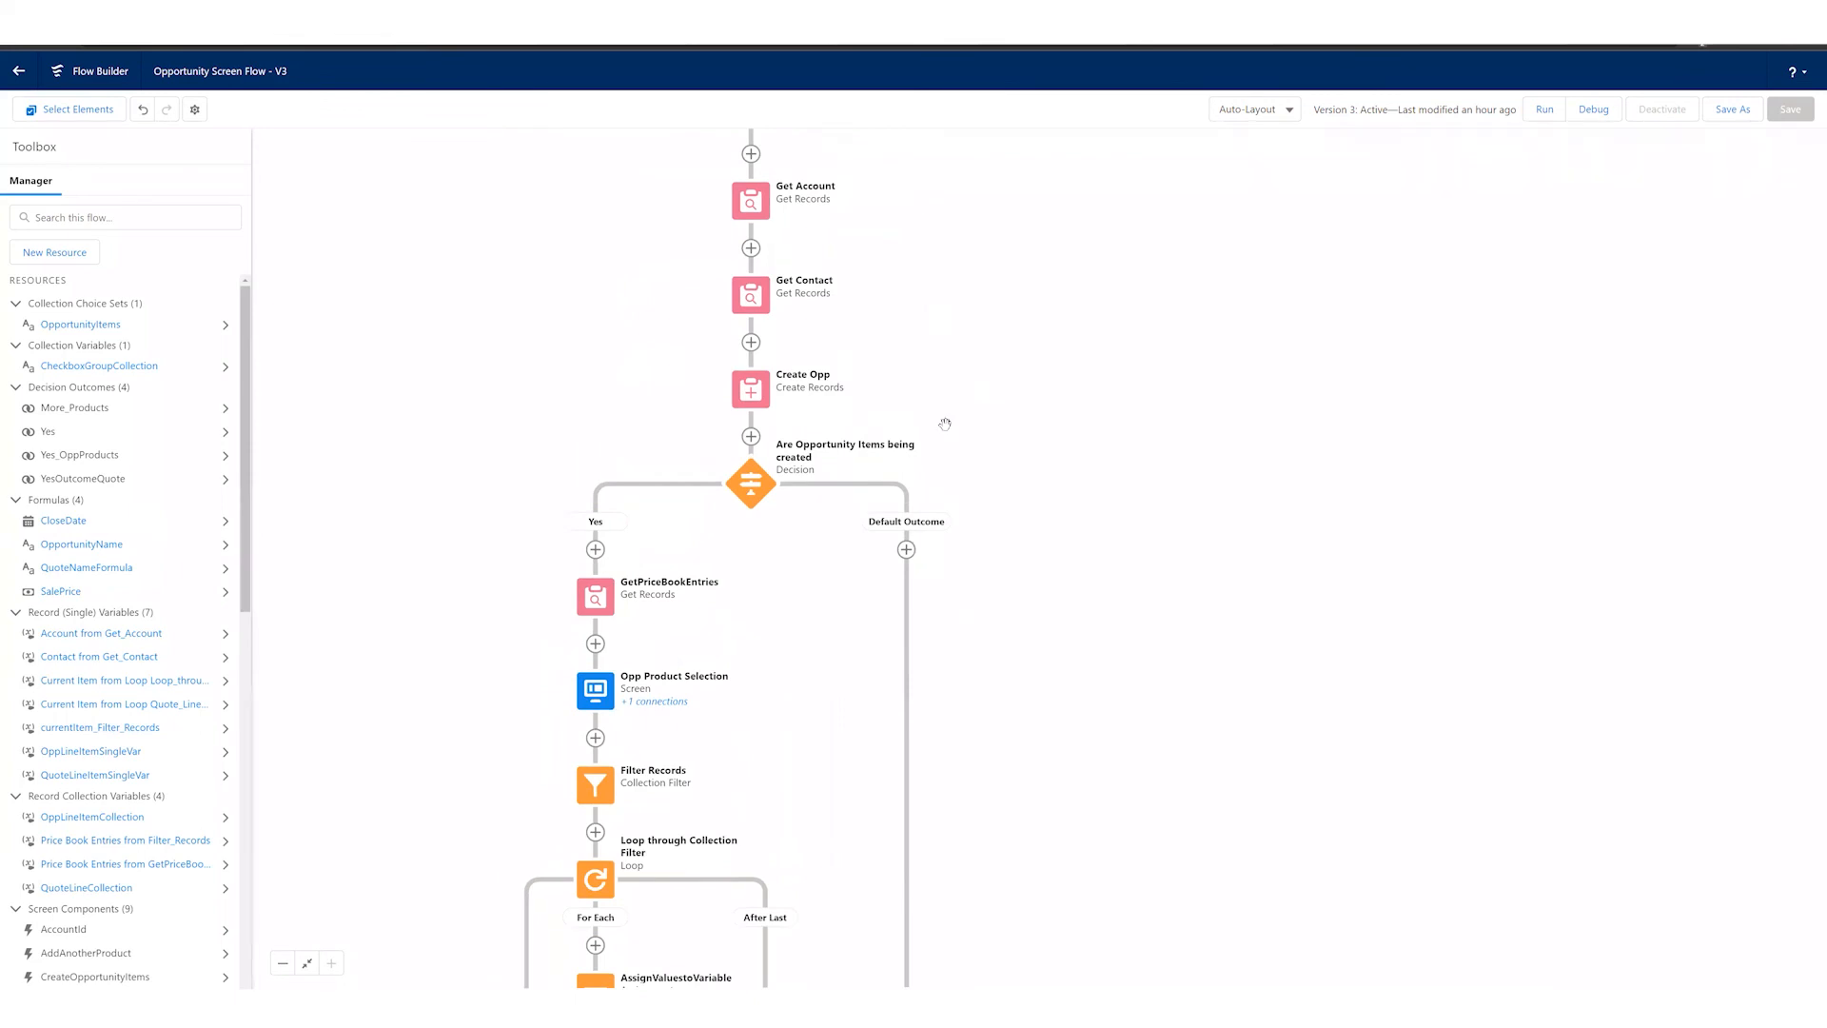
{"action": "scroll", "coordinate": [944, 478], "scroll_direction": "up", "scroll_amount": 2}
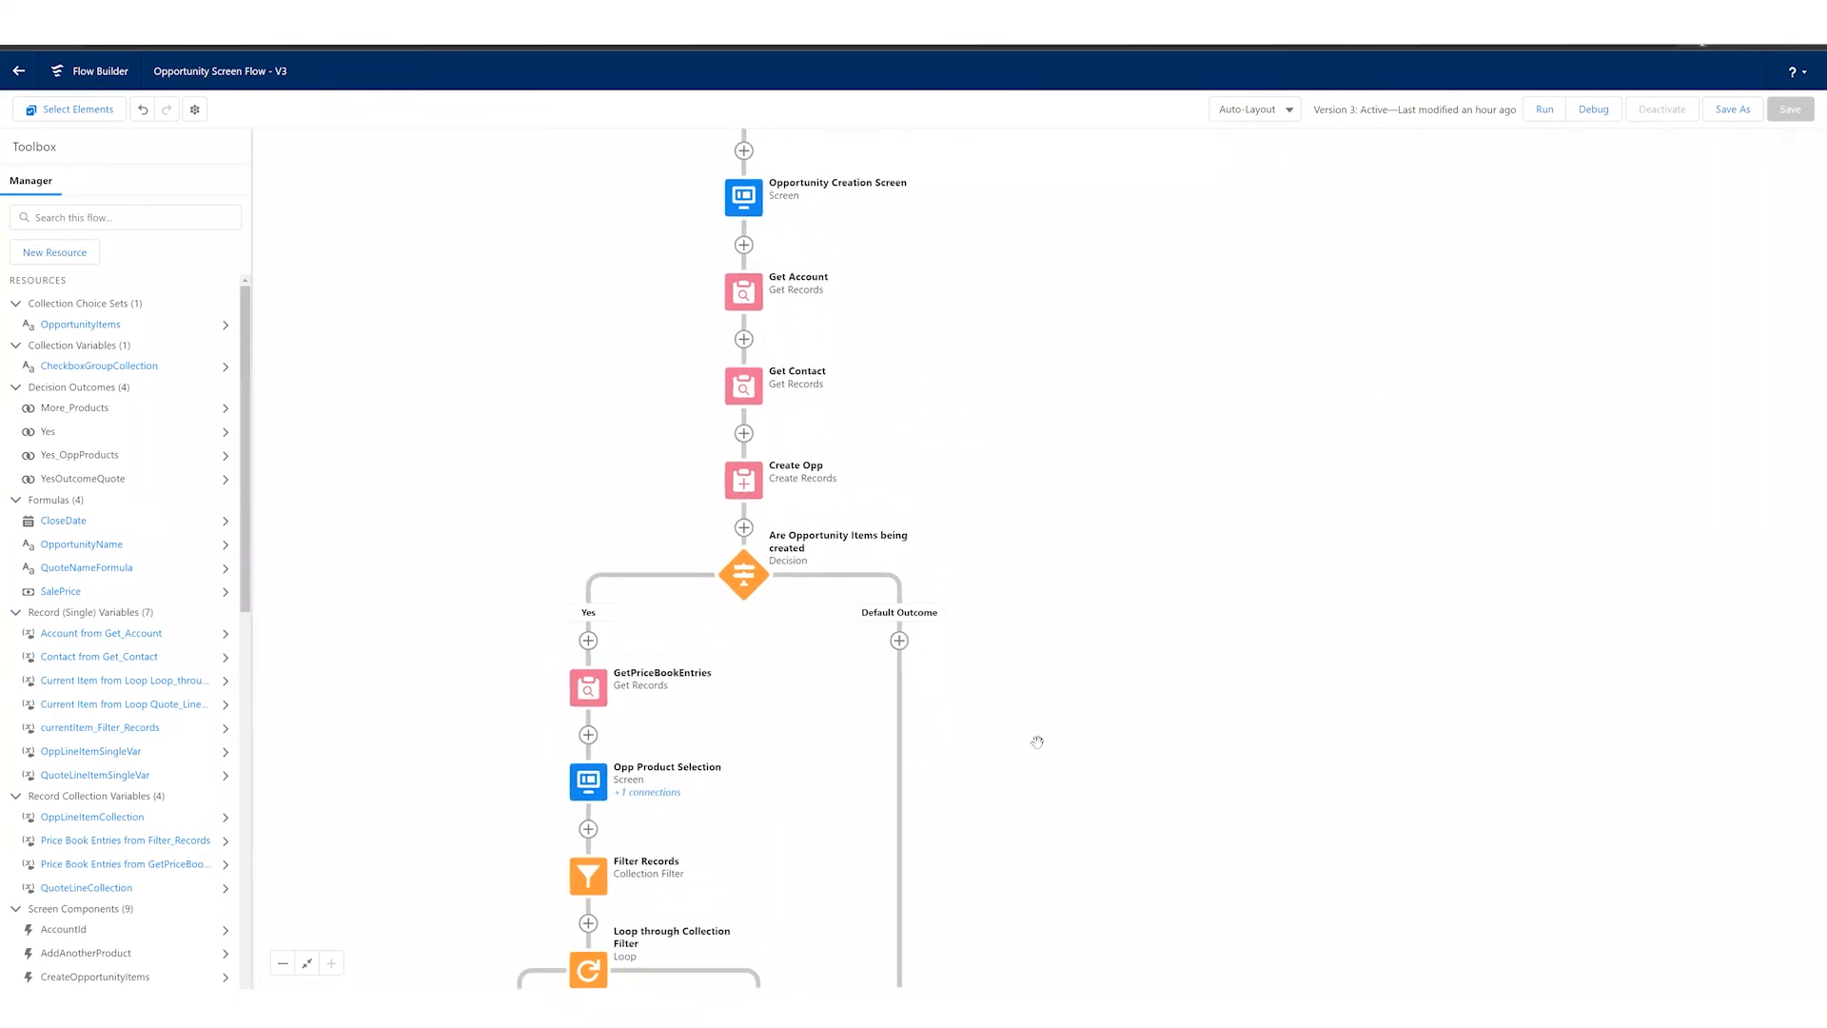
{"action": "scroll", "coordinate": [824, 804], "scroll_direction": "down", "scroll_amount": 1}
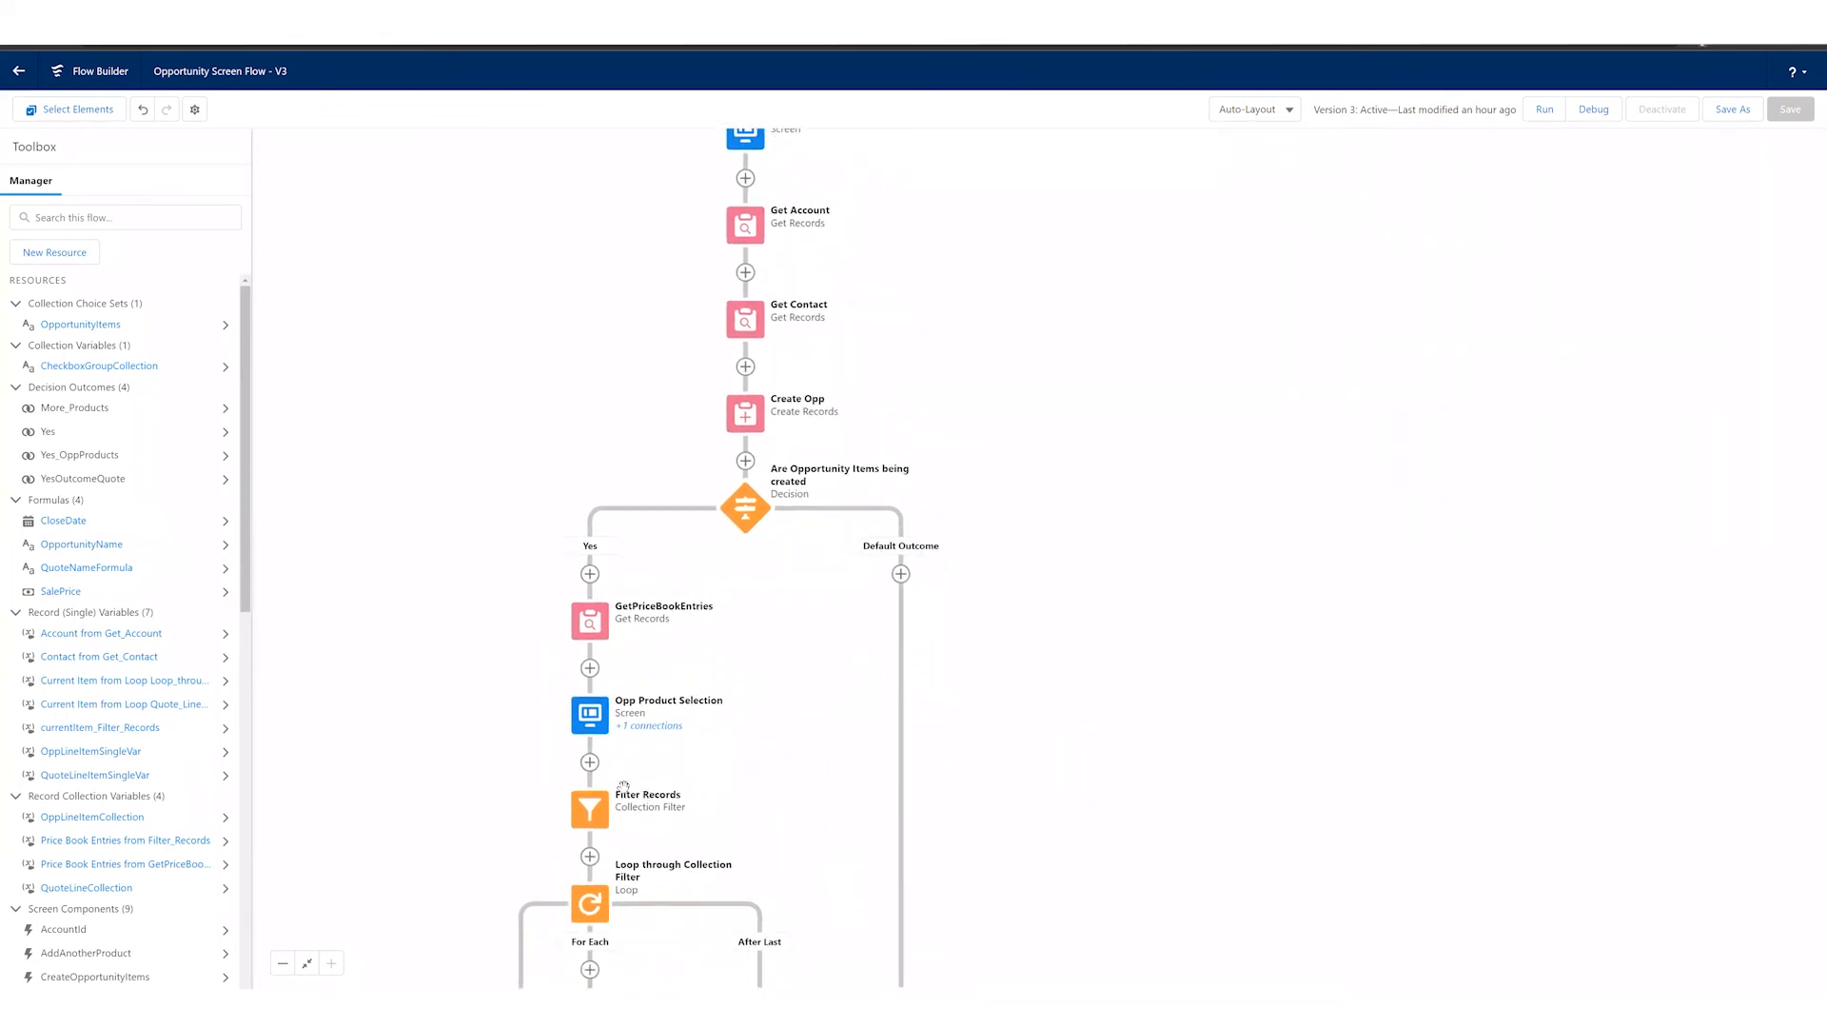
{"action": "left_click", "coordinate": [590, 763]}
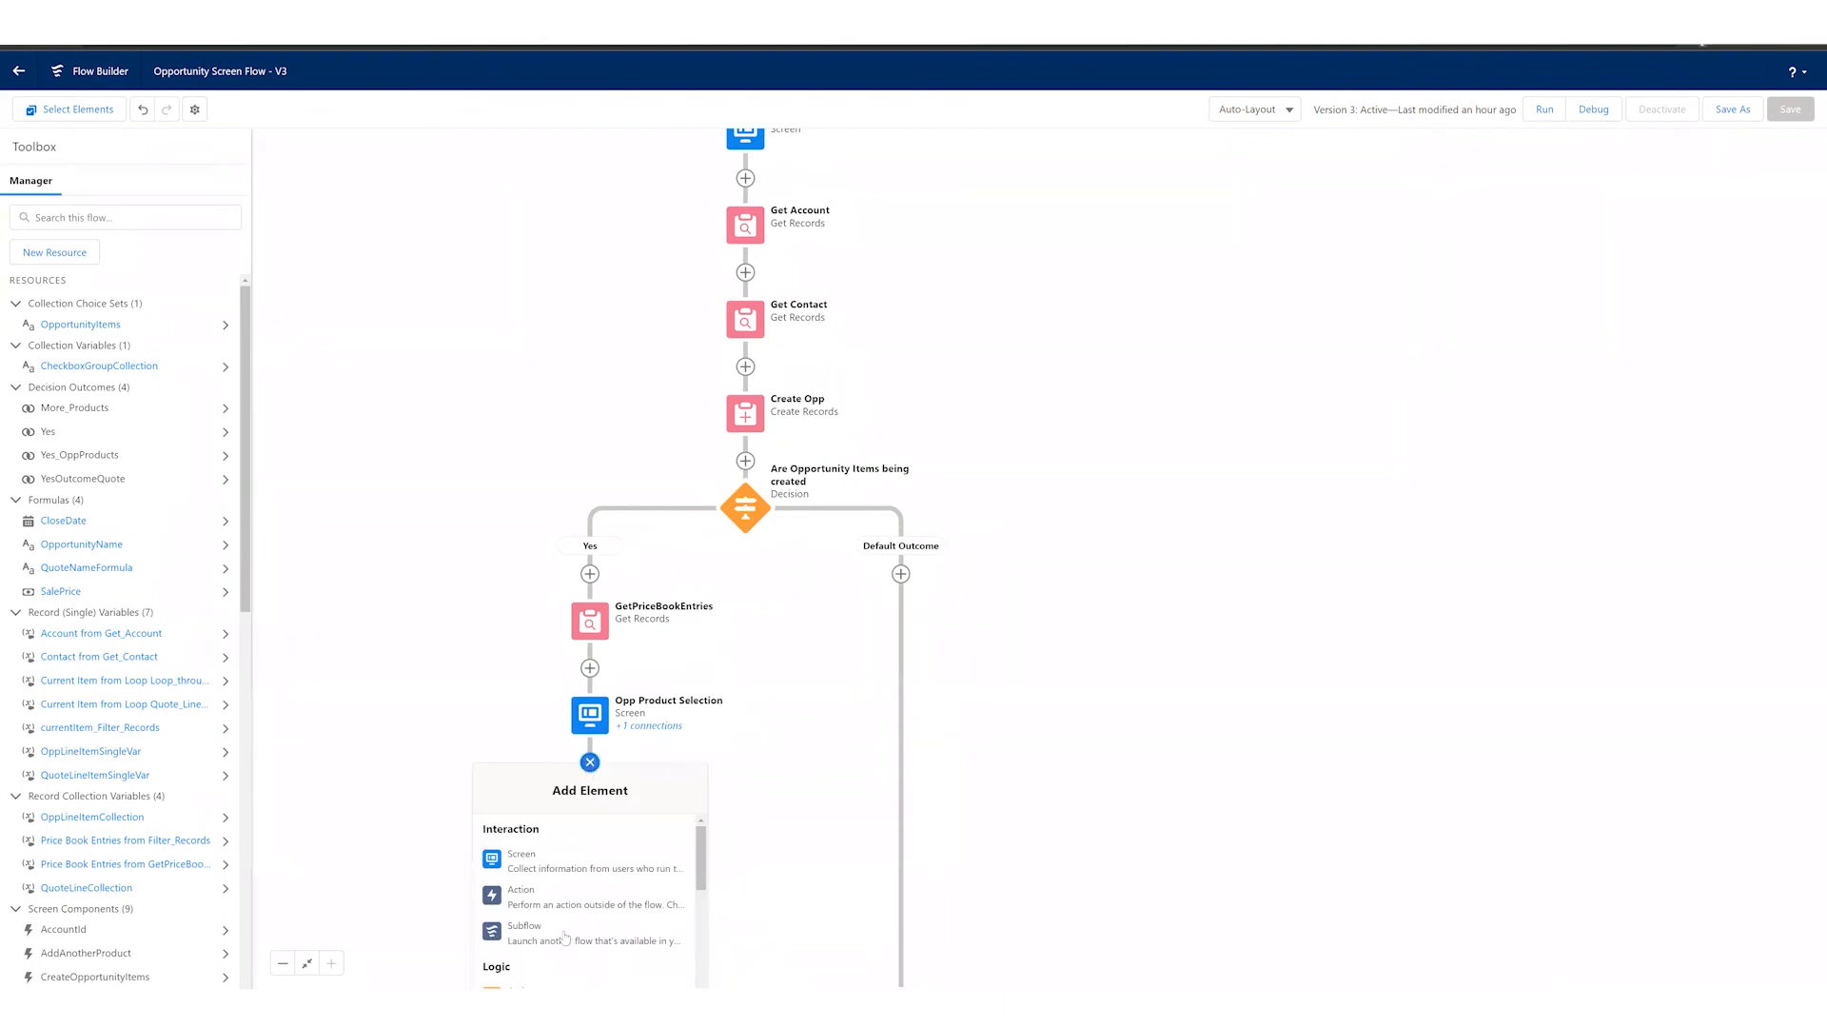
{"action": "left_click", "coordinate": [443, 696]}
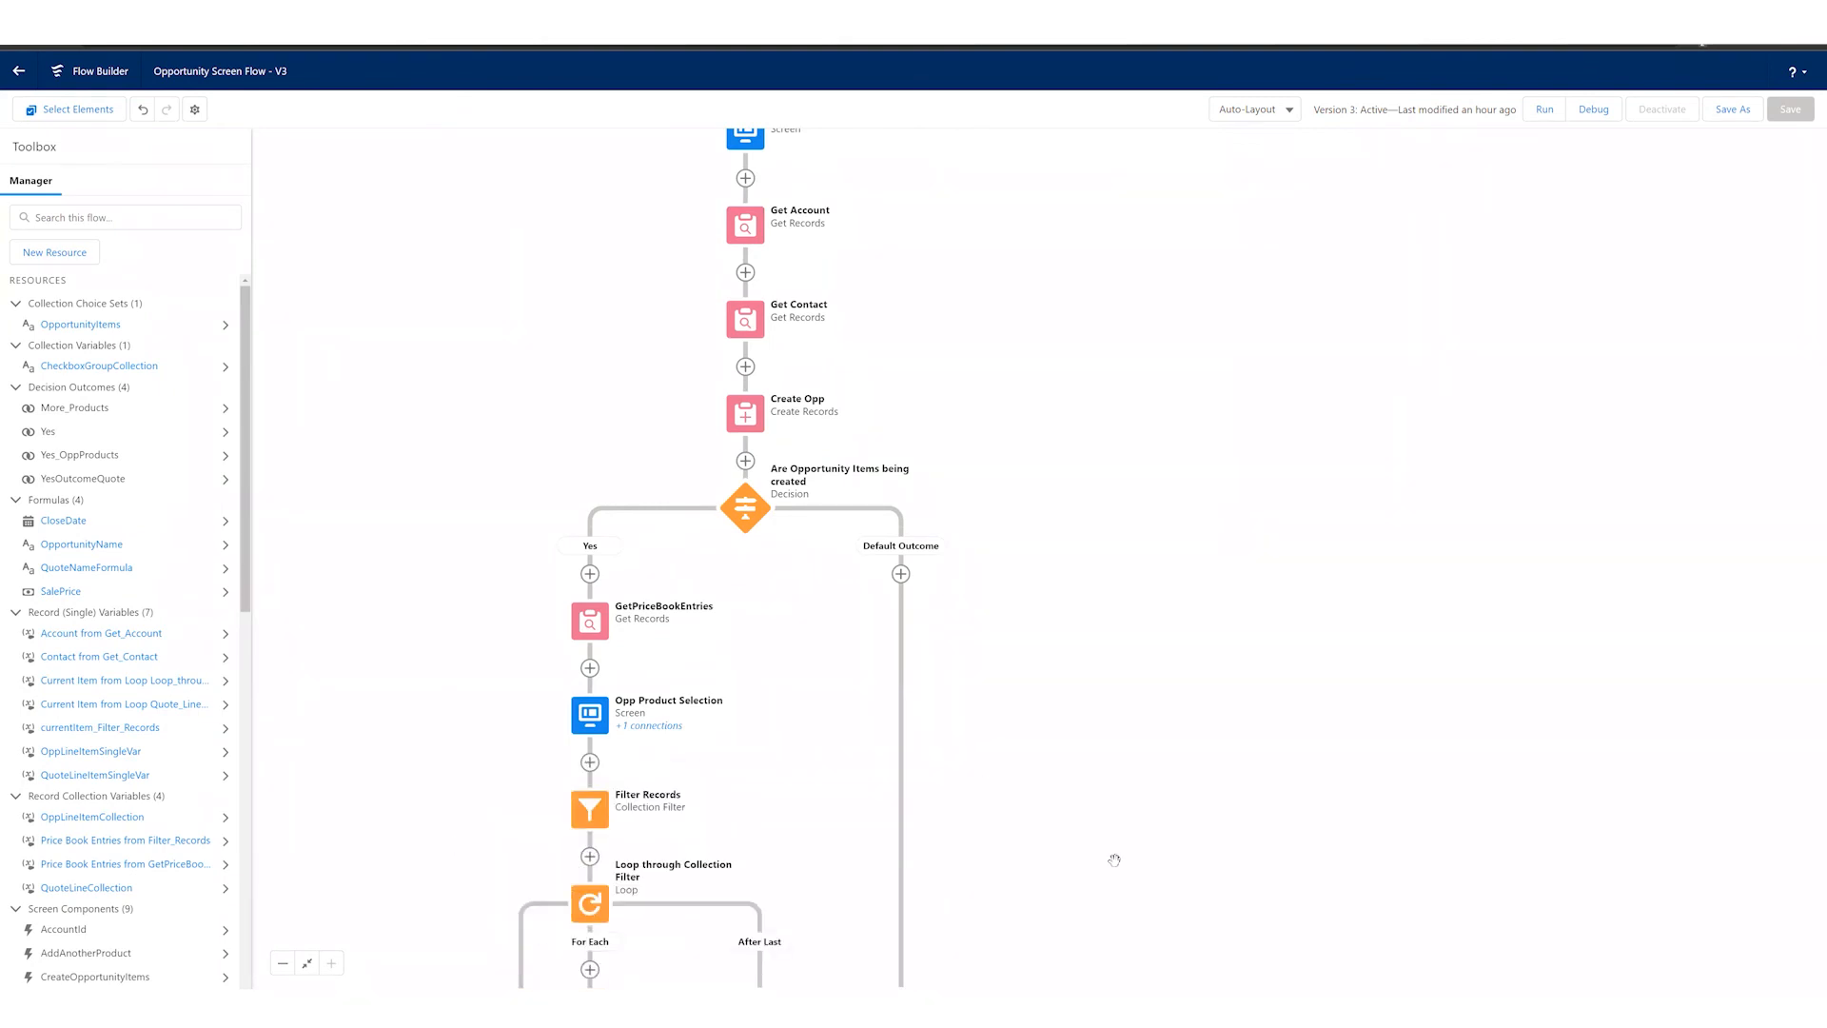
Step: Review the flow's product loop and its Add More Products? and Create a Quote? branches, and return to the start element
{"action": "scroll", "coordinate": [457, 498], "scroll_direction": "down", "scroll_amount": 3}
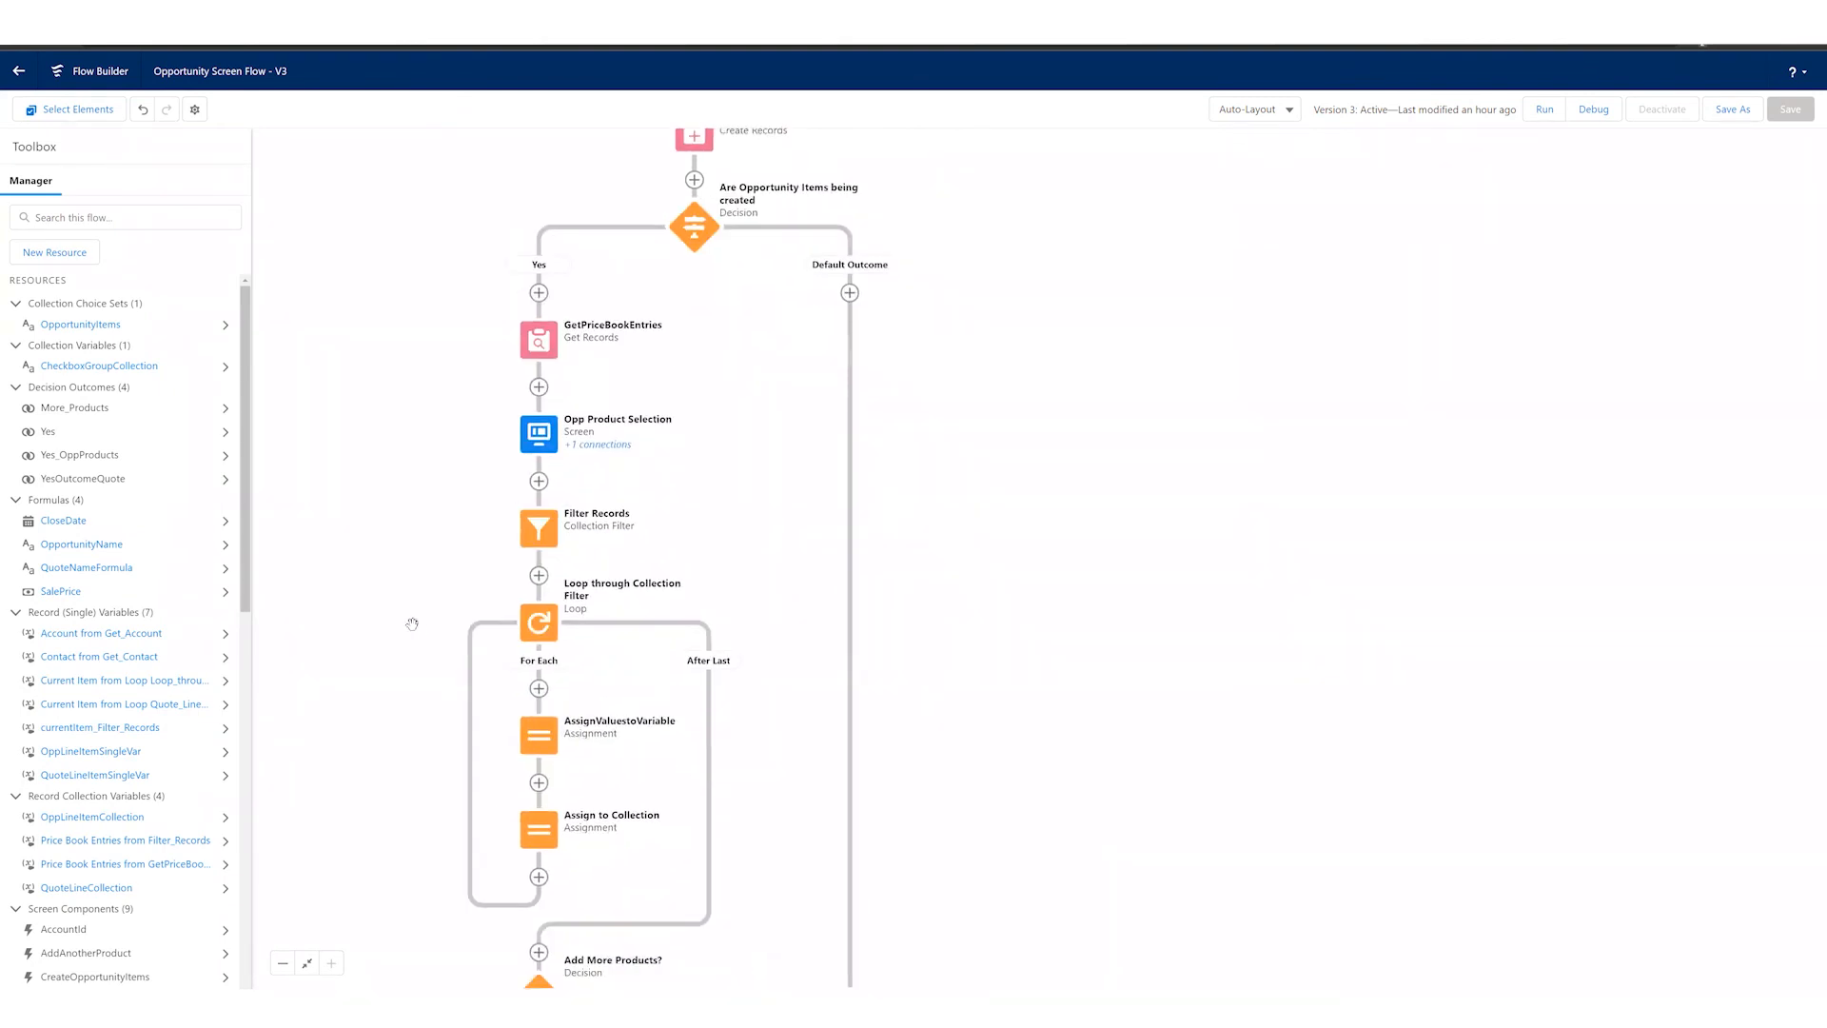
{"action": "scroll", "coordinate": [566, 838], "scroll_direction": "down", "scroll_amount": 4}
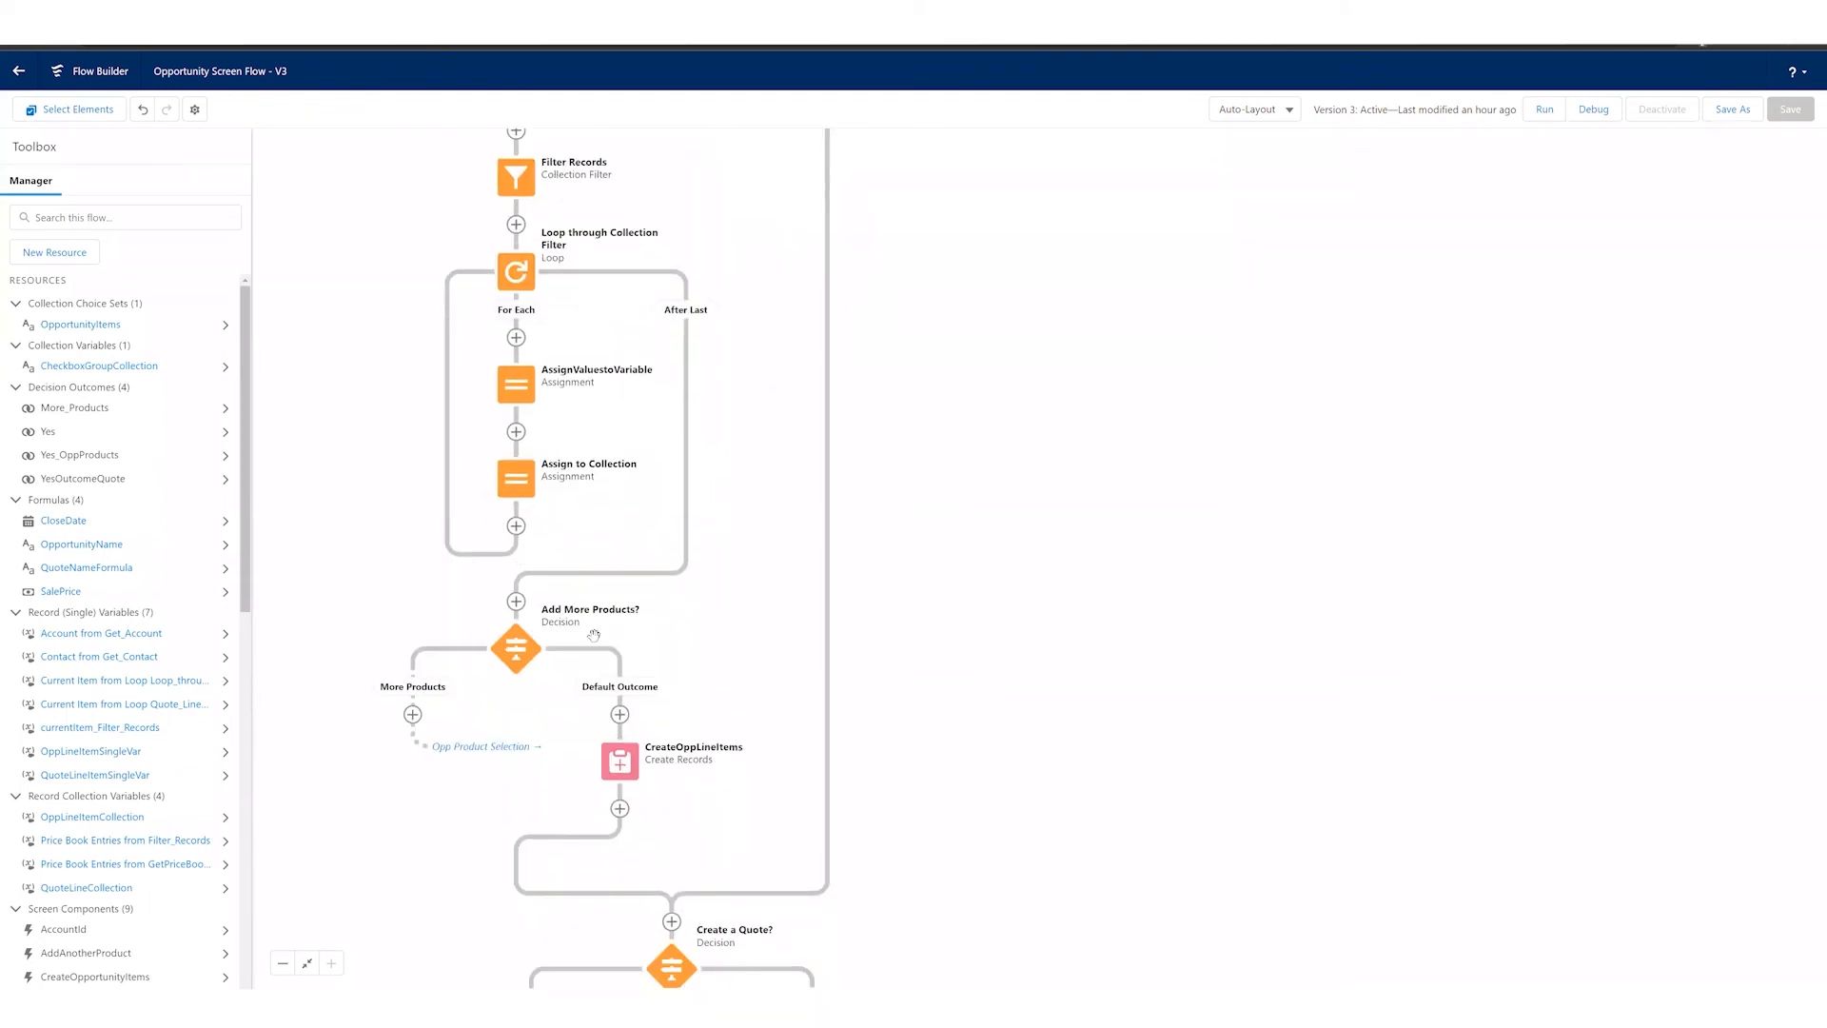
{"action": "scroll", "coordinate": [961, 826], "scroll_direction": "down", "scroll_amount": 2}
{"action": "scroll", "coordinate": [935, 660], "scroll_direction": "down", "scroll_amount": 4}
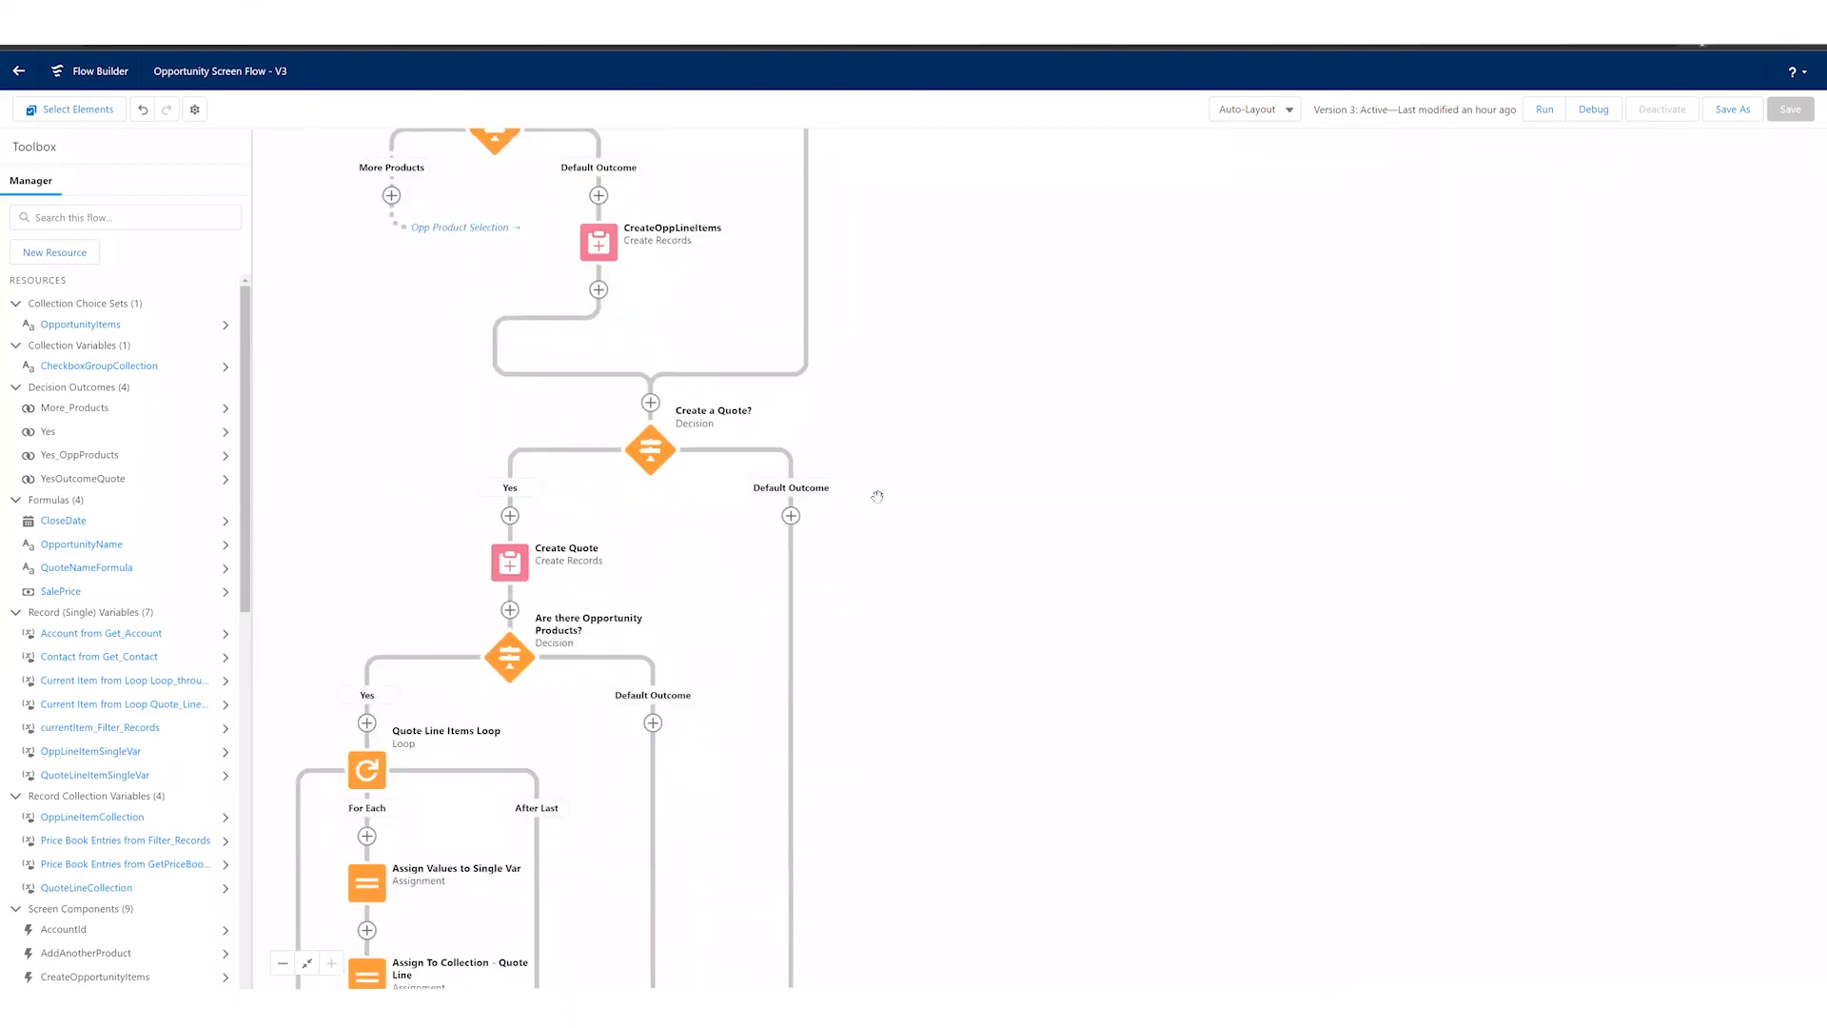
{"action": "scroll", "coordinate": [905, 750], "scroll_direction": "up", "scroll_amount": 6}
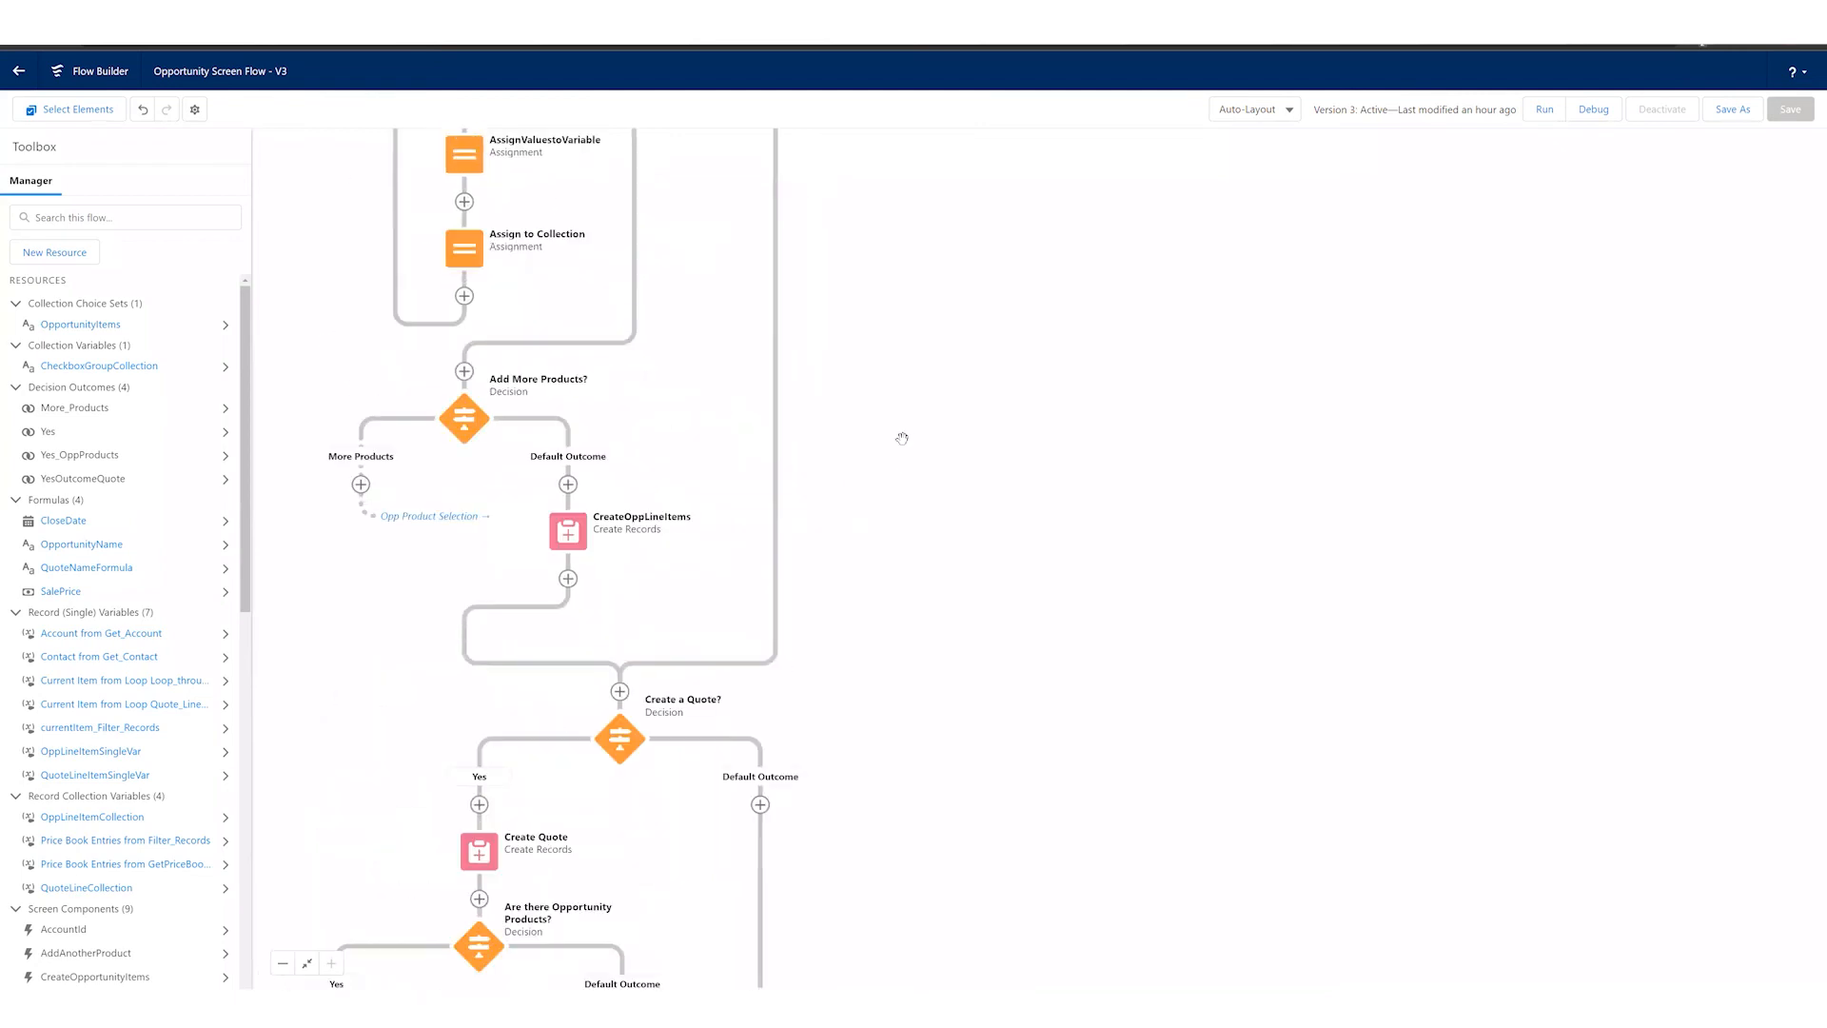
{"action": "scroll", "coordinate": [1002, 766], "scroll_direction": "up", "scroll_amount": 5}
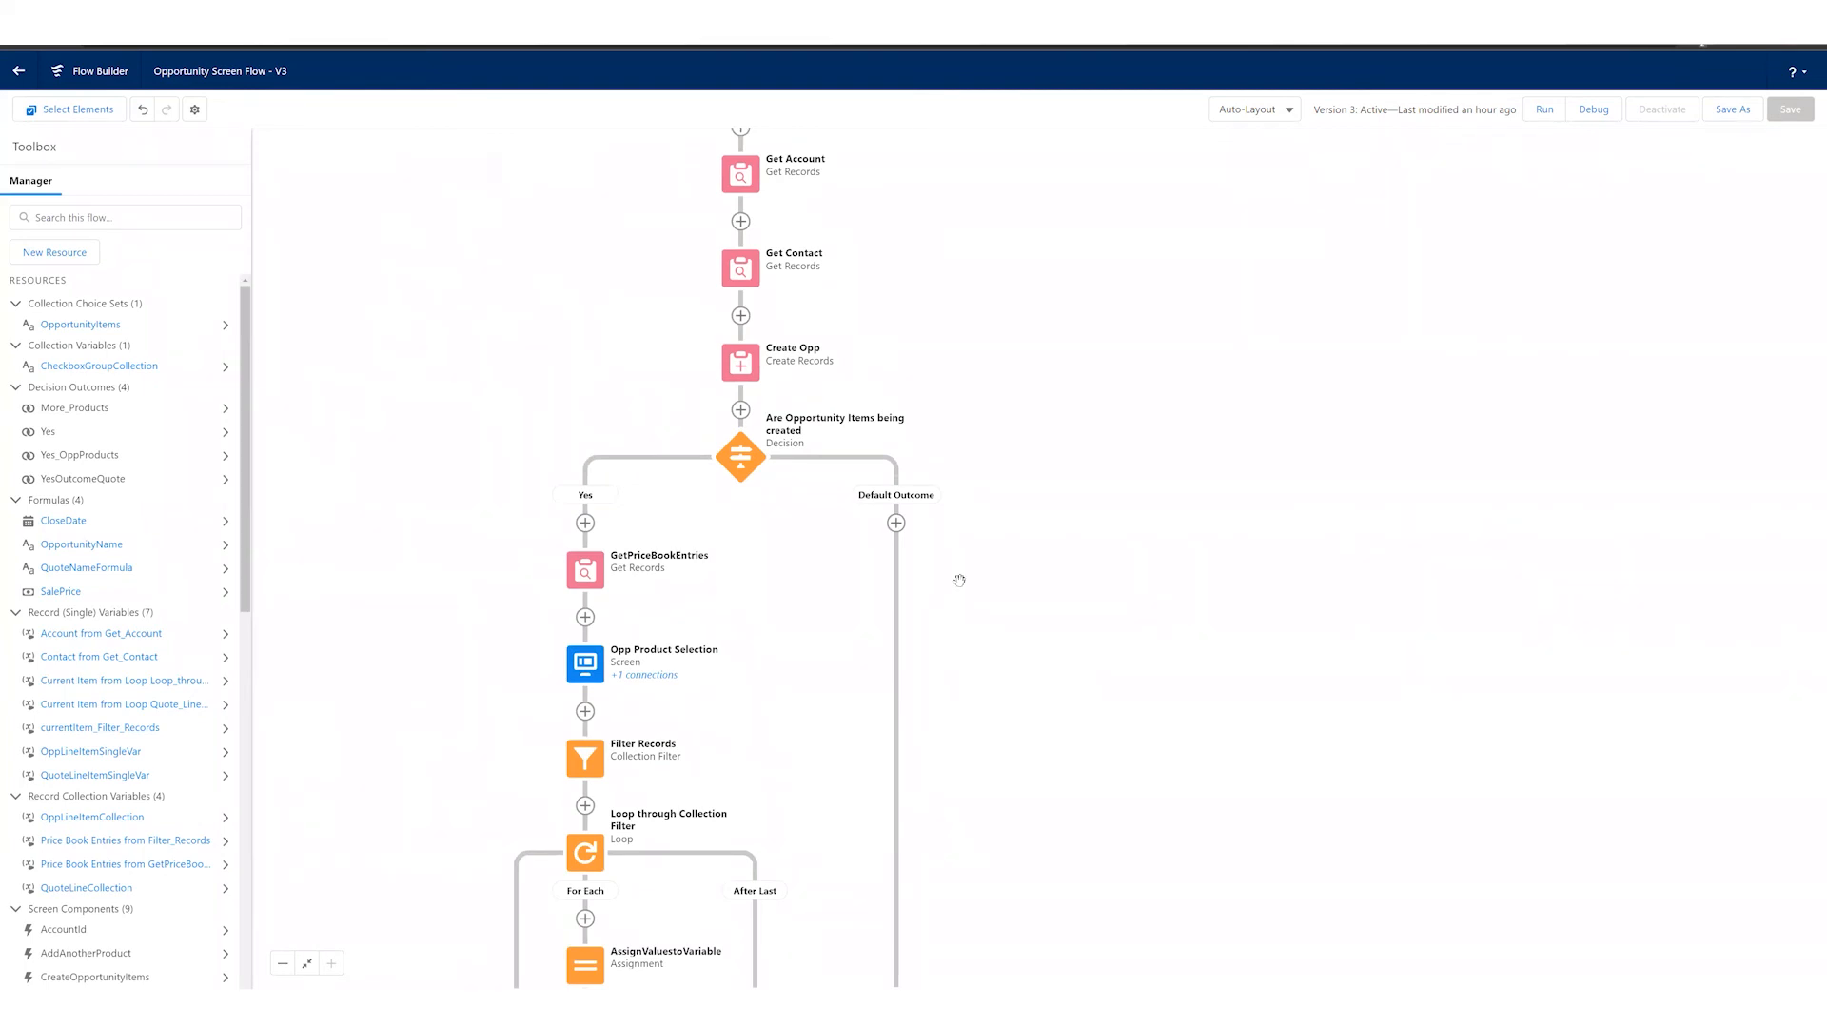
{"action": "scroll", "coordinate": [986, 433], "scroll_direction": "up", "scroll_amount": 3}
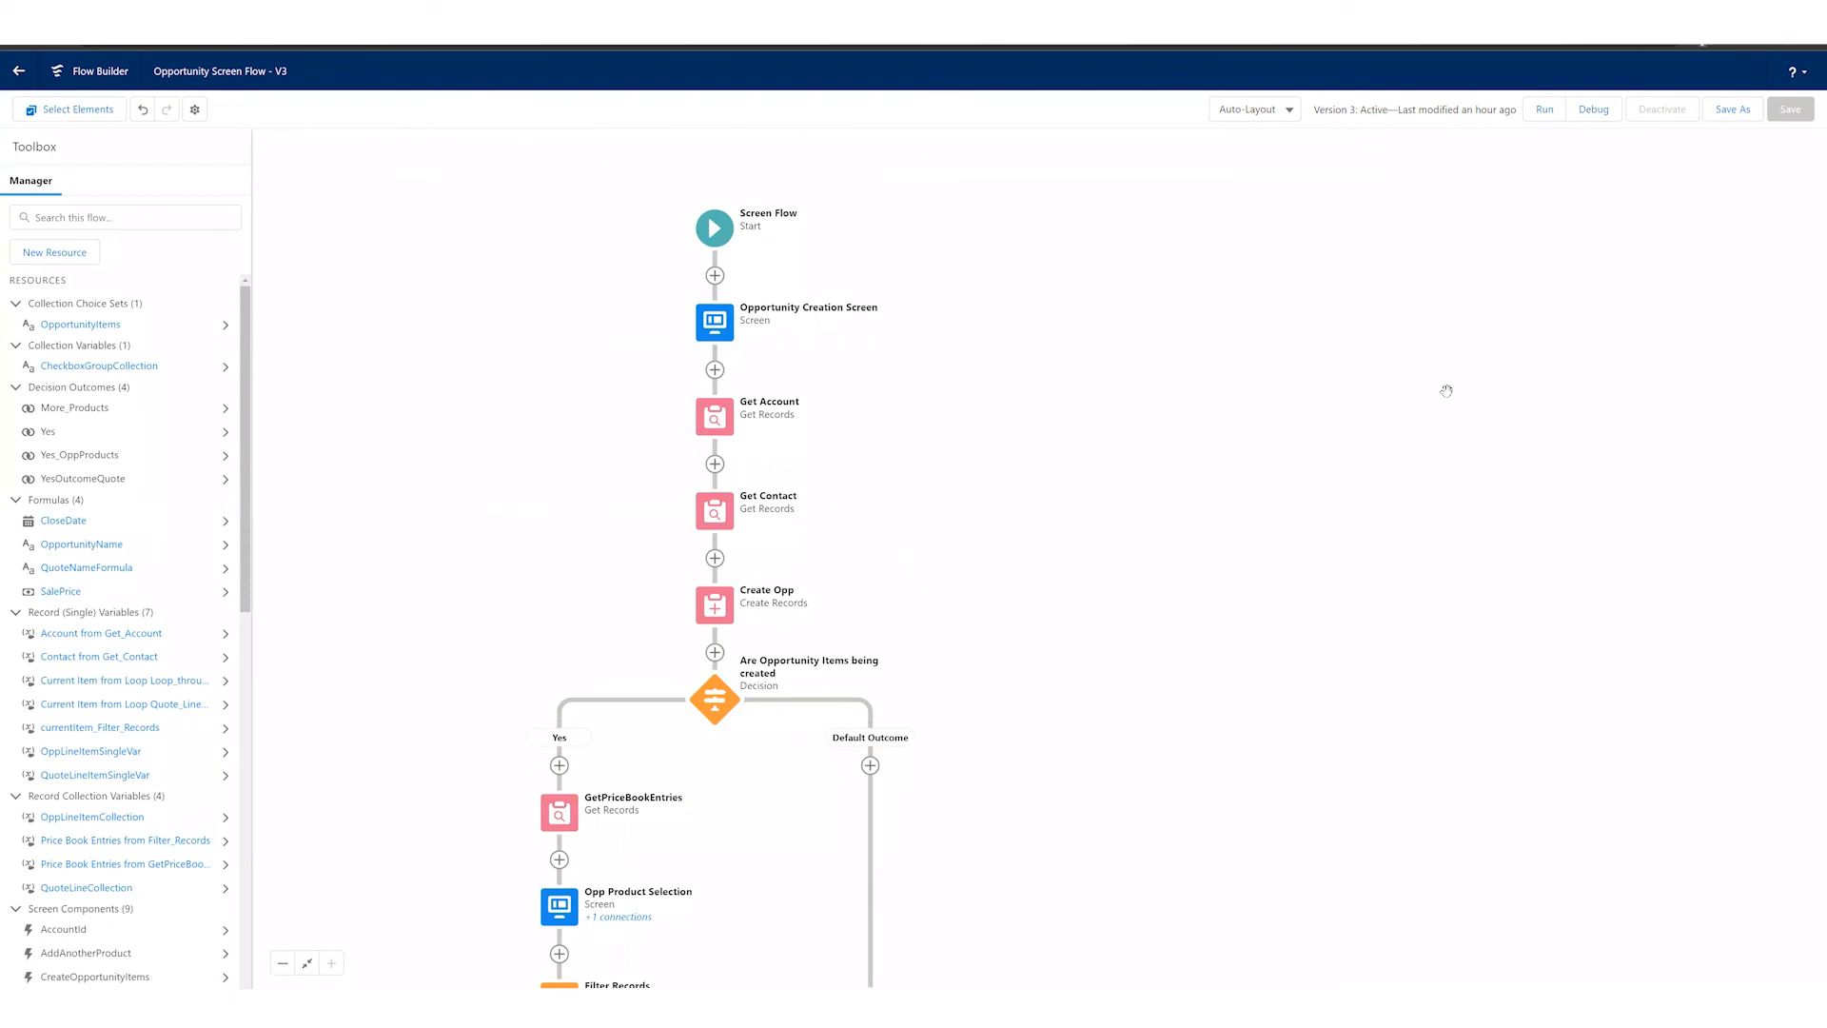
Step: Run the flow in debug mode with the latest subflow versions and execution details enabled, without running as another user
{"action": "left_click", "coordinate": [1609, 111]}
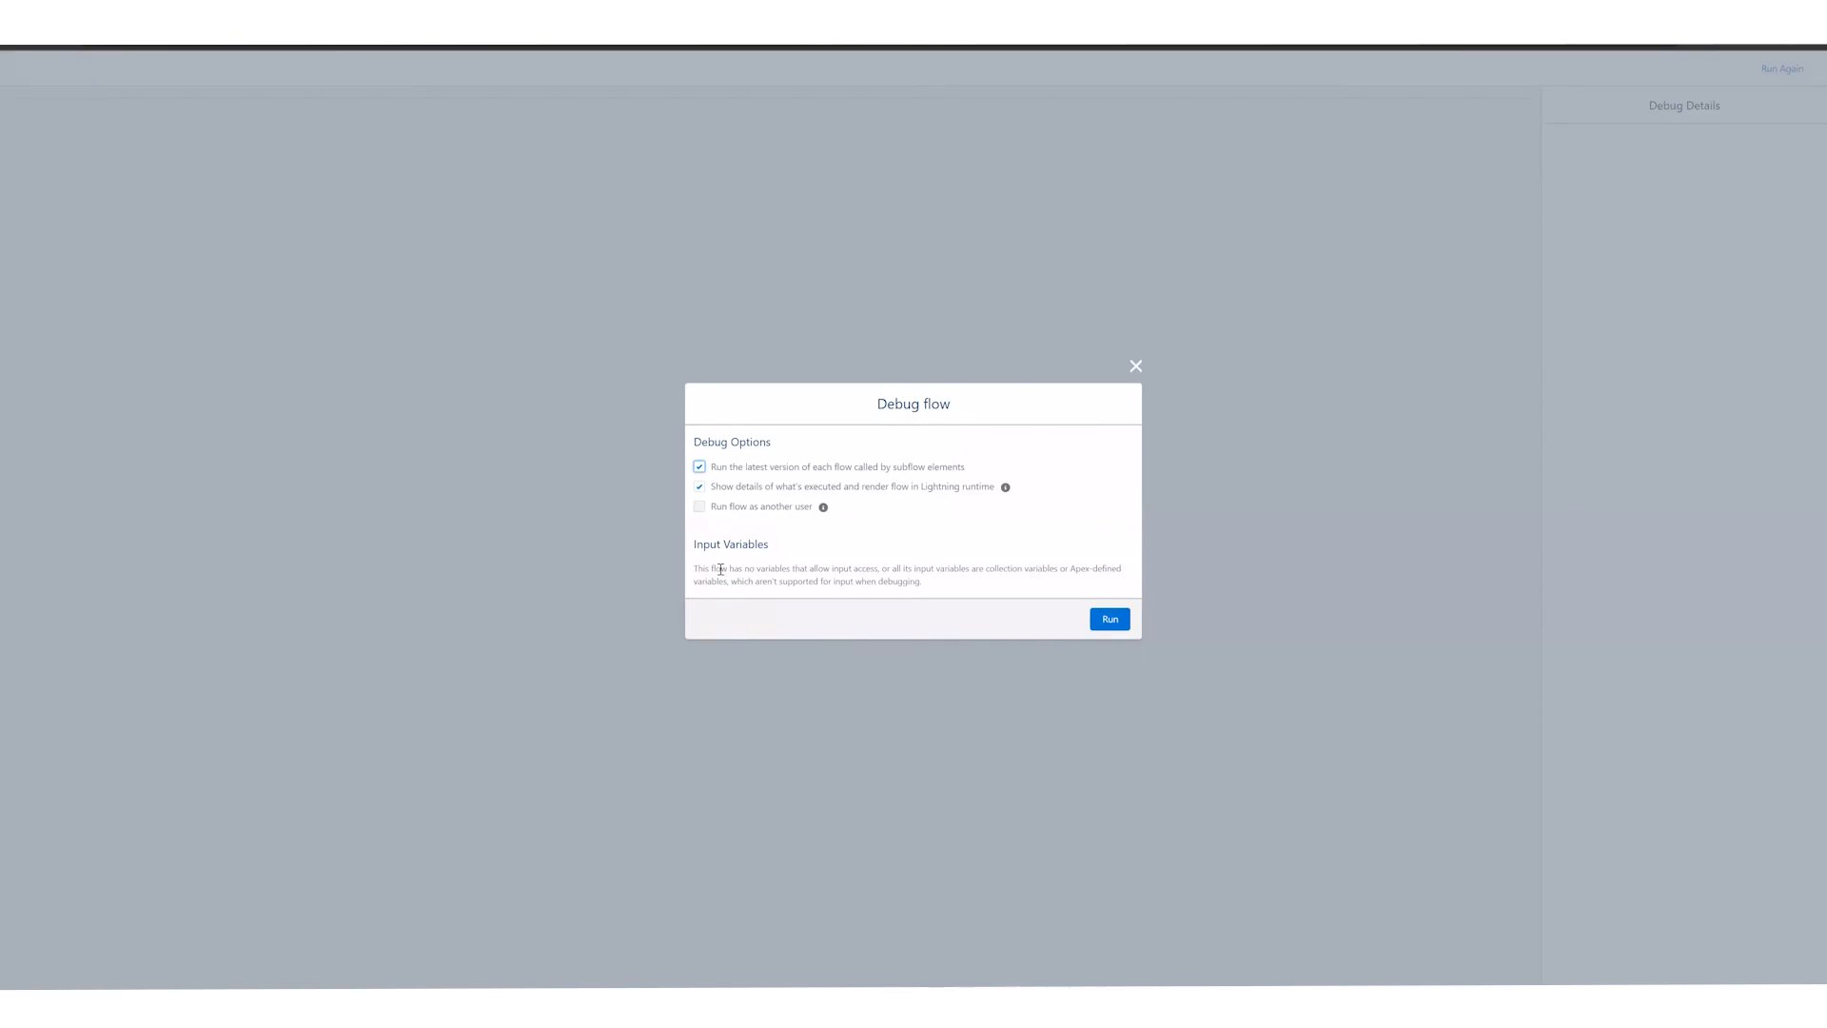
{"action": "left_click", "coordinate": [1119, 622]}
{"action": "left_click_drag", "start_coordinate": [756, 471], "coordinate": [903, 519]}
{"action": "left_click", "coordinate": [893, 527]}
{"action": "left_click_drag", "start_coordinate": [717, 507], "coordinate": [772, 507]}
{"action": "left_click", "coordinate": [750, 517]}
{"action": "left_click", "coordinate": [1110, 620]}
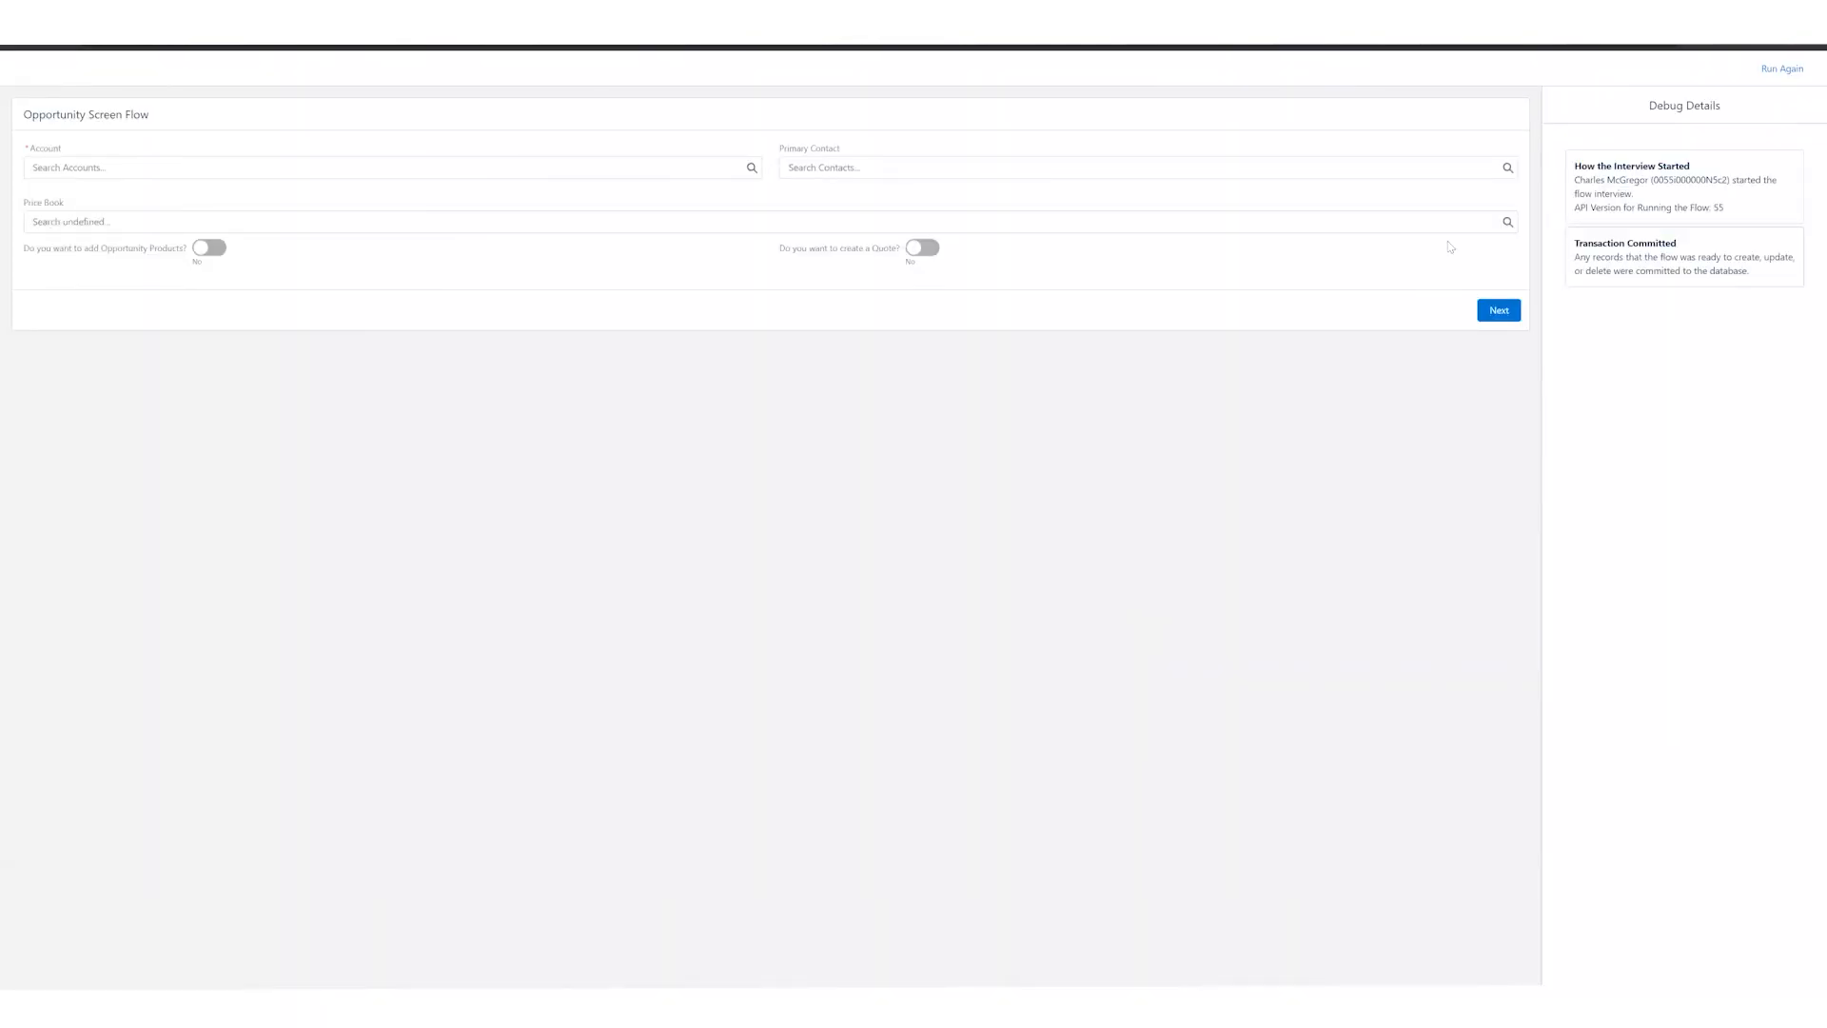
Step: Fill the opportunity screen with account Dickenson plc, the test user as primary contact, and Special Price Book as price book
{"action": "left_click_drag", "start_coordinate": [1576, 164], "coordinate": [1692, 188]}
{"action": "left_click", "coordinate": [295, 166]}
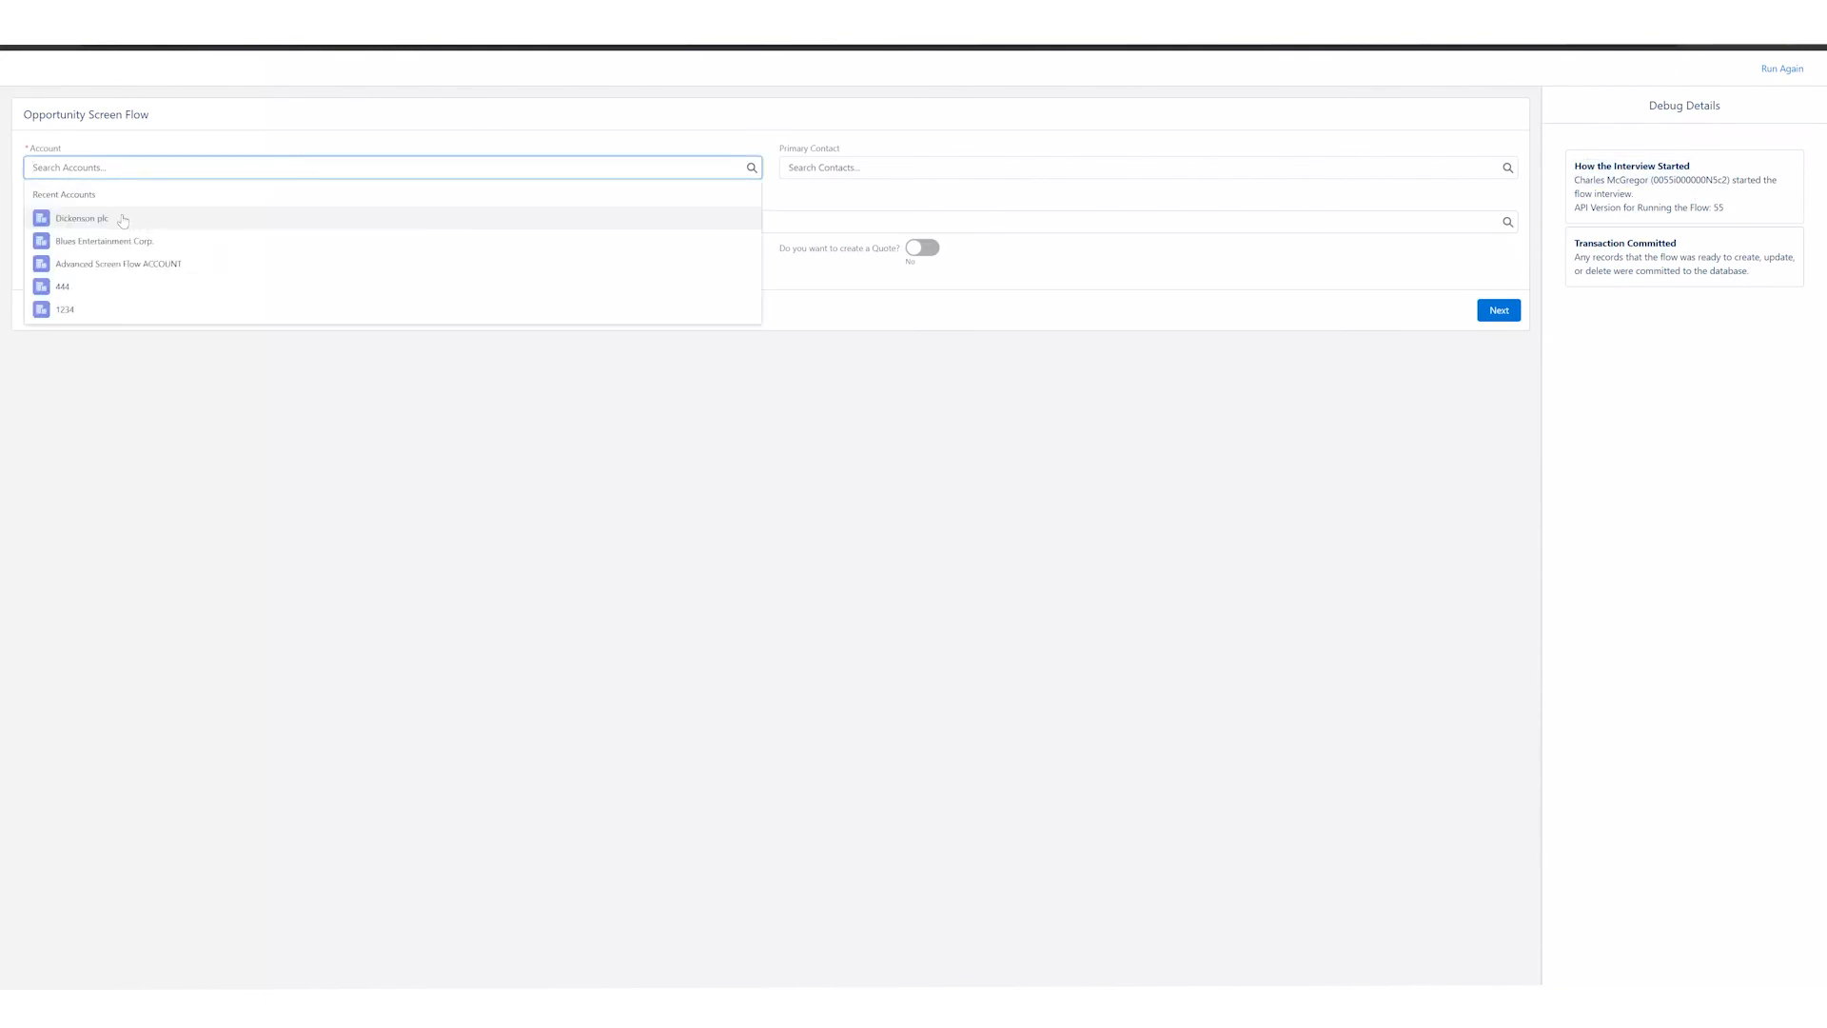
{"action": "left_click", "coordinate": [123, 221]}
{"action": "left_click", "coordinate": [859, 166]}
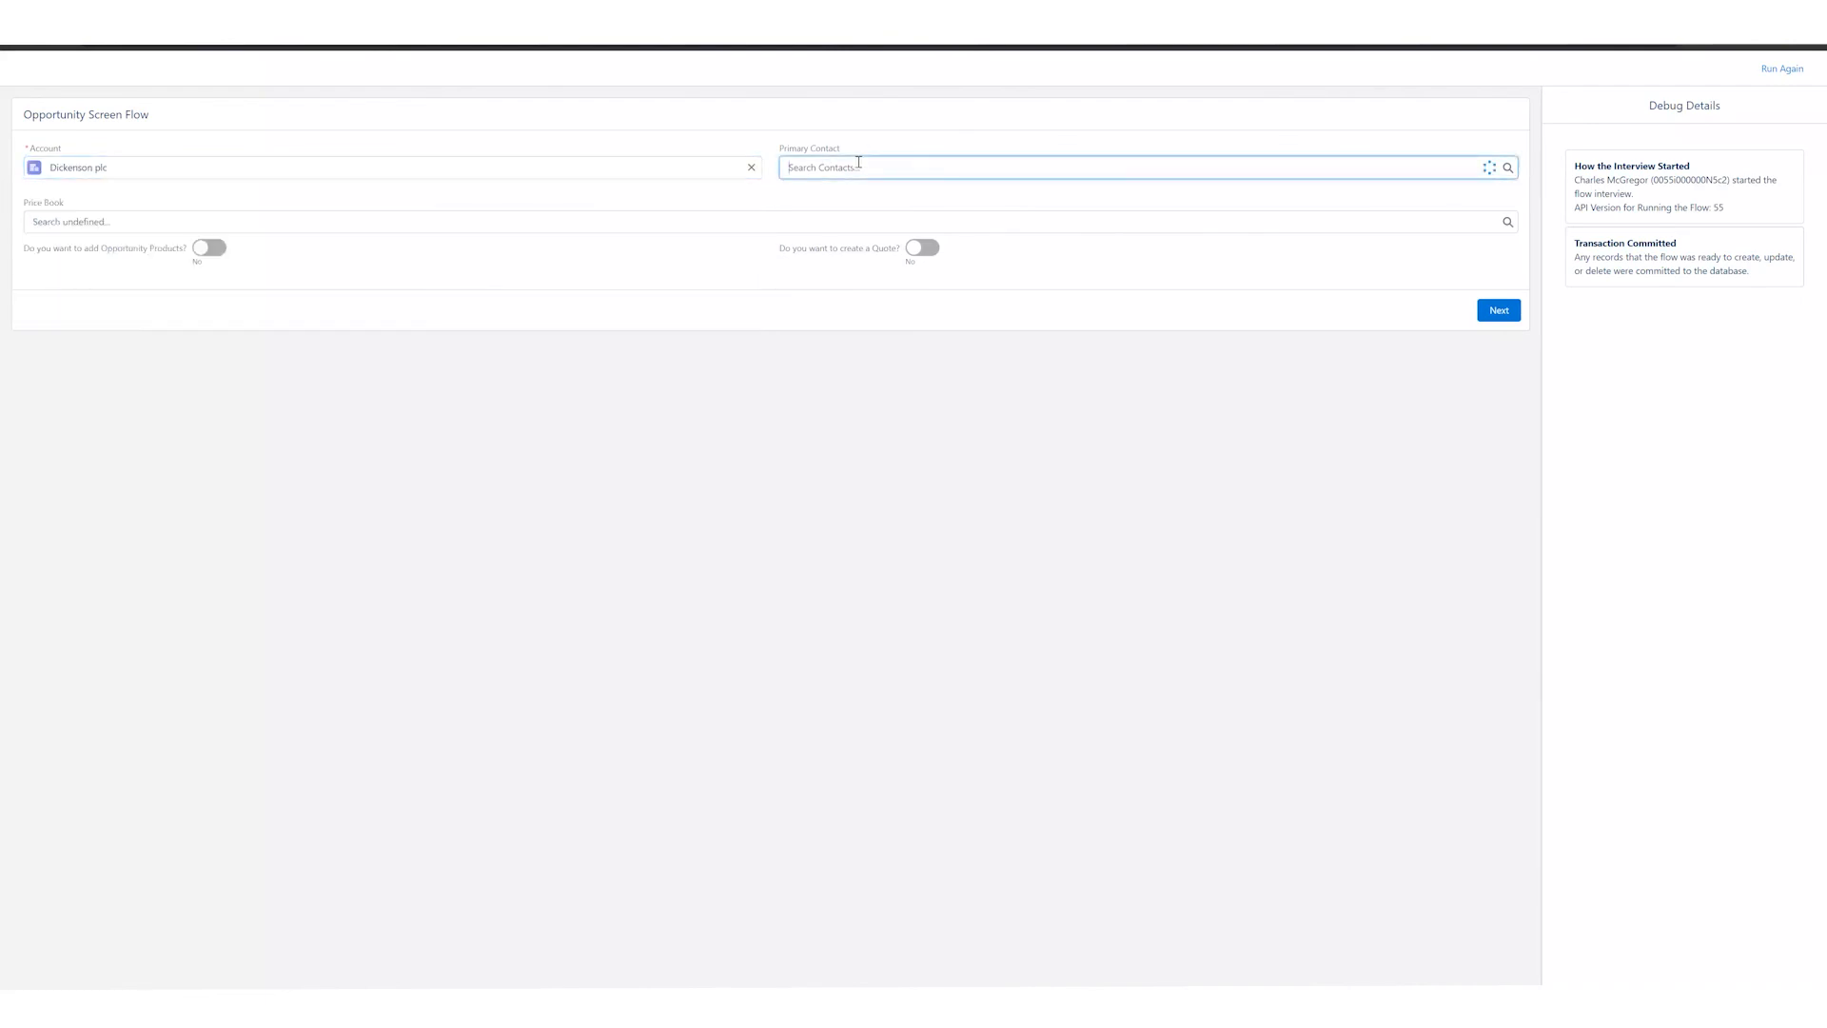
{"action": "left_click", "coordinate": [885, 222]}
{"action": "left_click", "coordinate": [163, 220]}
{"action": "left_click", "coordinate": [81, 276]}
Step: Enable adding Opportunity Products and creating a Quote, and advance to the product selection screen
{"action": "left_click", "coordinate": [211, 249]}
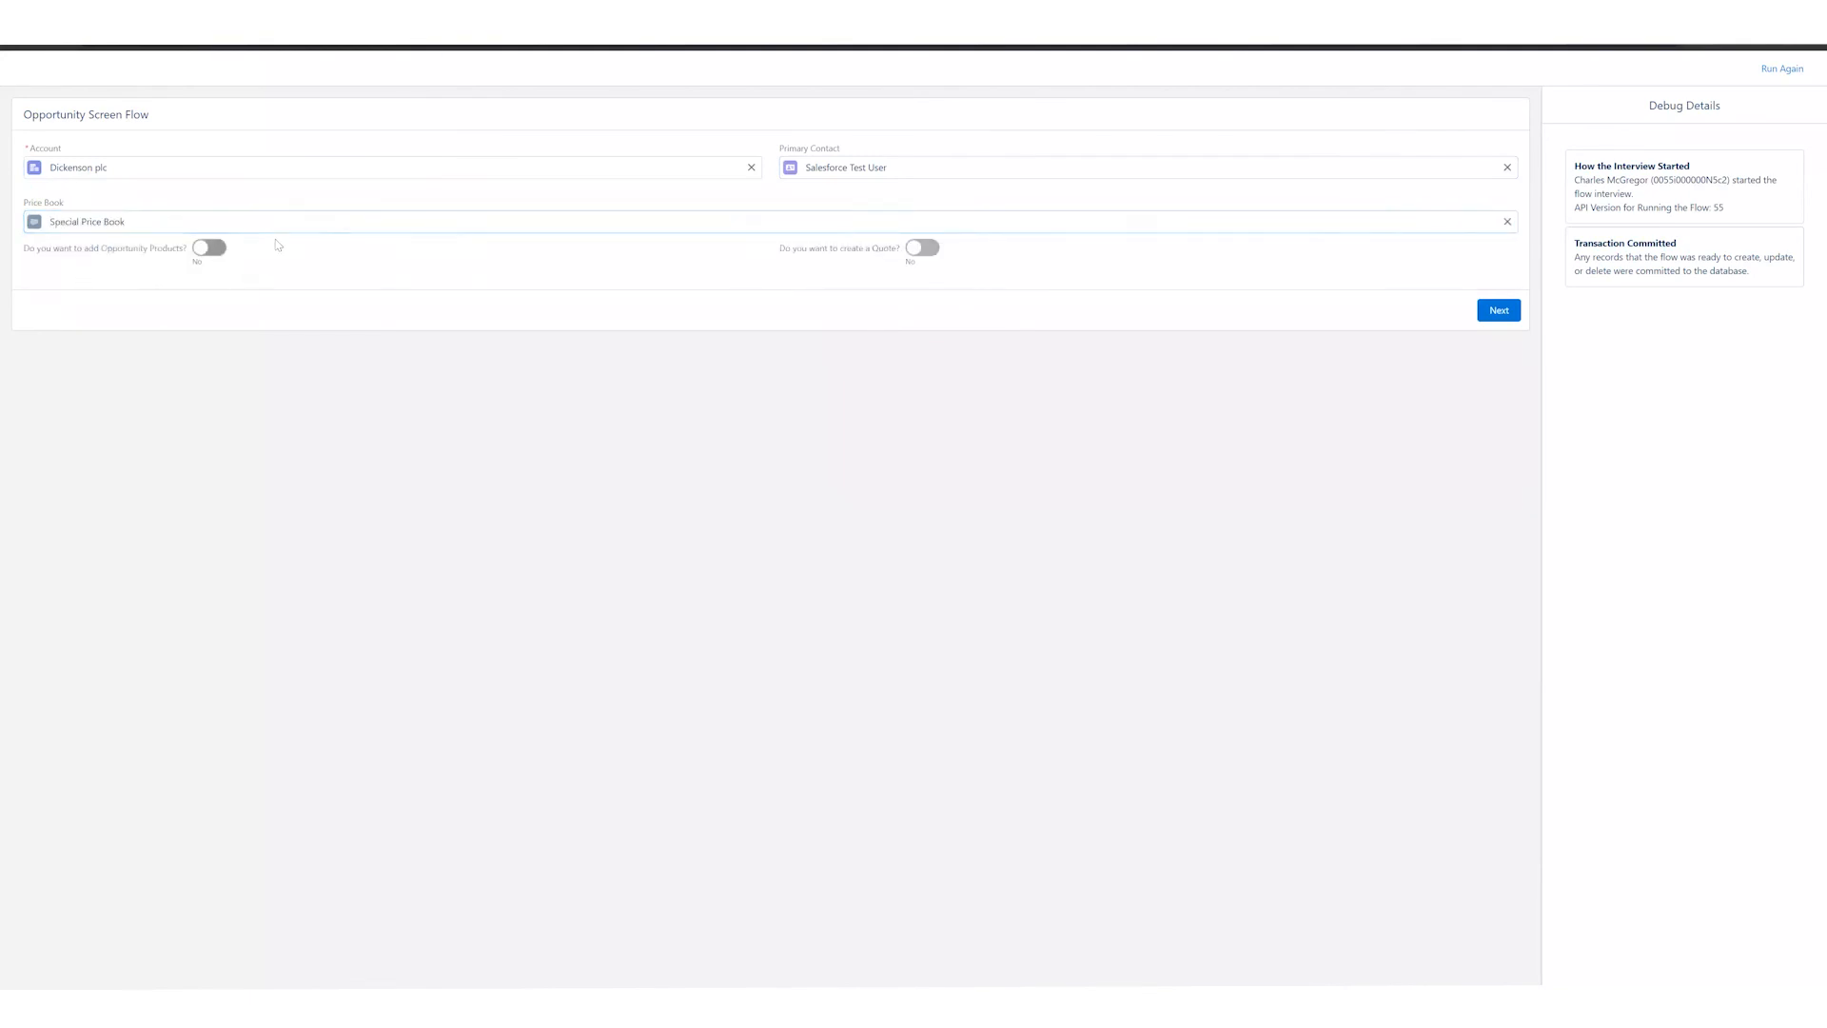
{"action": "left_click", "coordinate": [923, 249]}
{"action": "left_click", "coordinate": [1500, 313]}
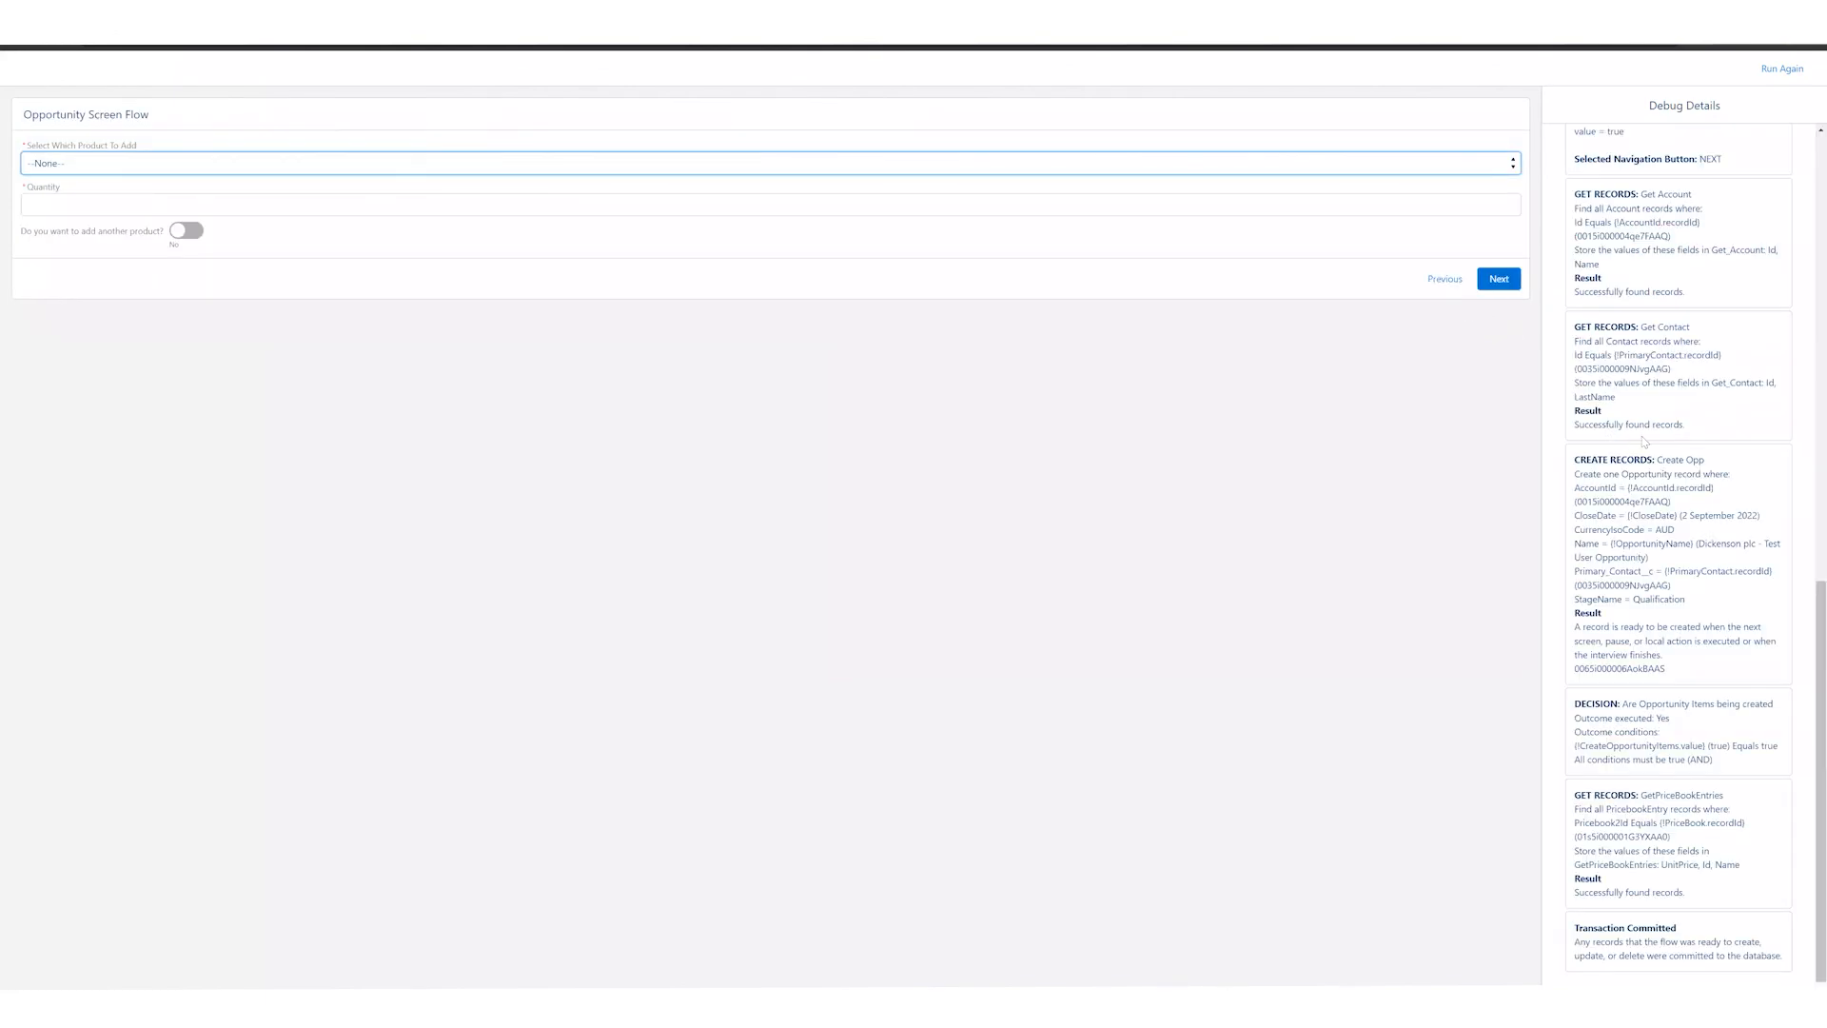
Step: Examine the debug details of the Opportunity Creation Screen, including its lookup and toggle components' inputs and outputs
{"action": "scroll", "coordinate": [1637, 454], "scroll_direction": "up", "scroll_amount": 8}
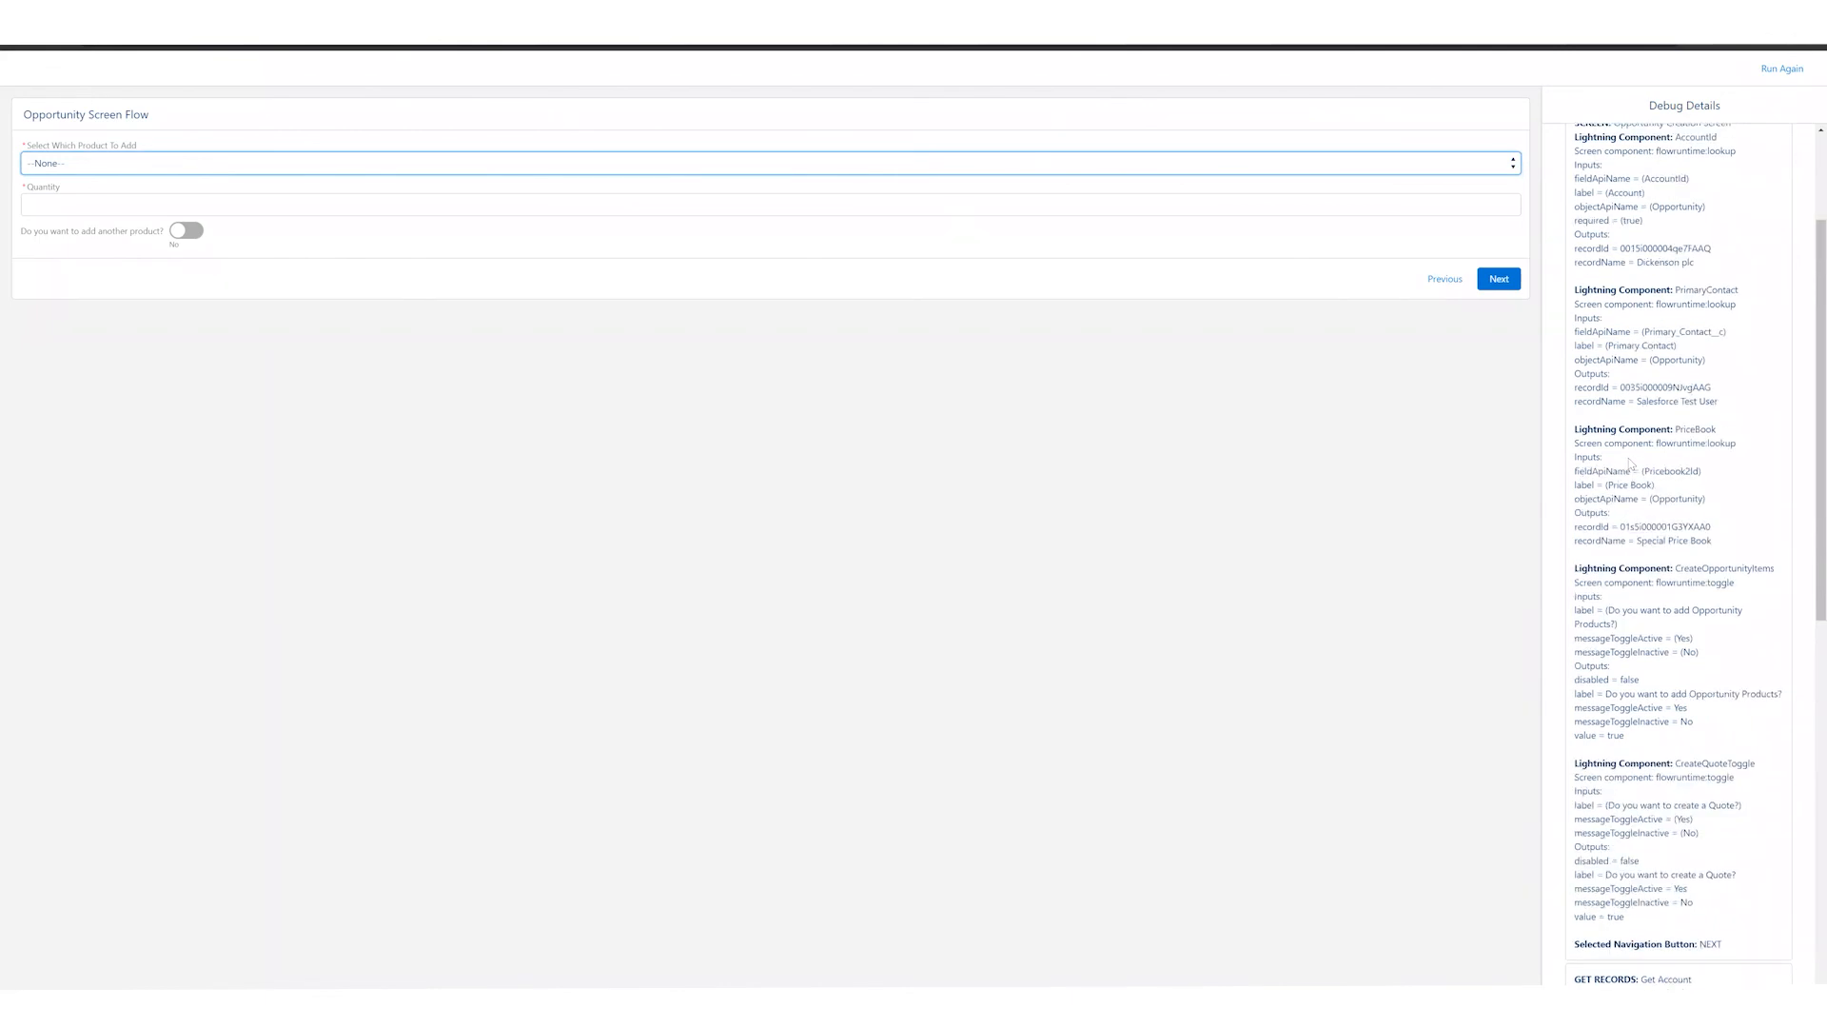
{"action": "scroll", "coordinate": [1625, 457], "scroll_direction": "up", "scroll_amount": 3}
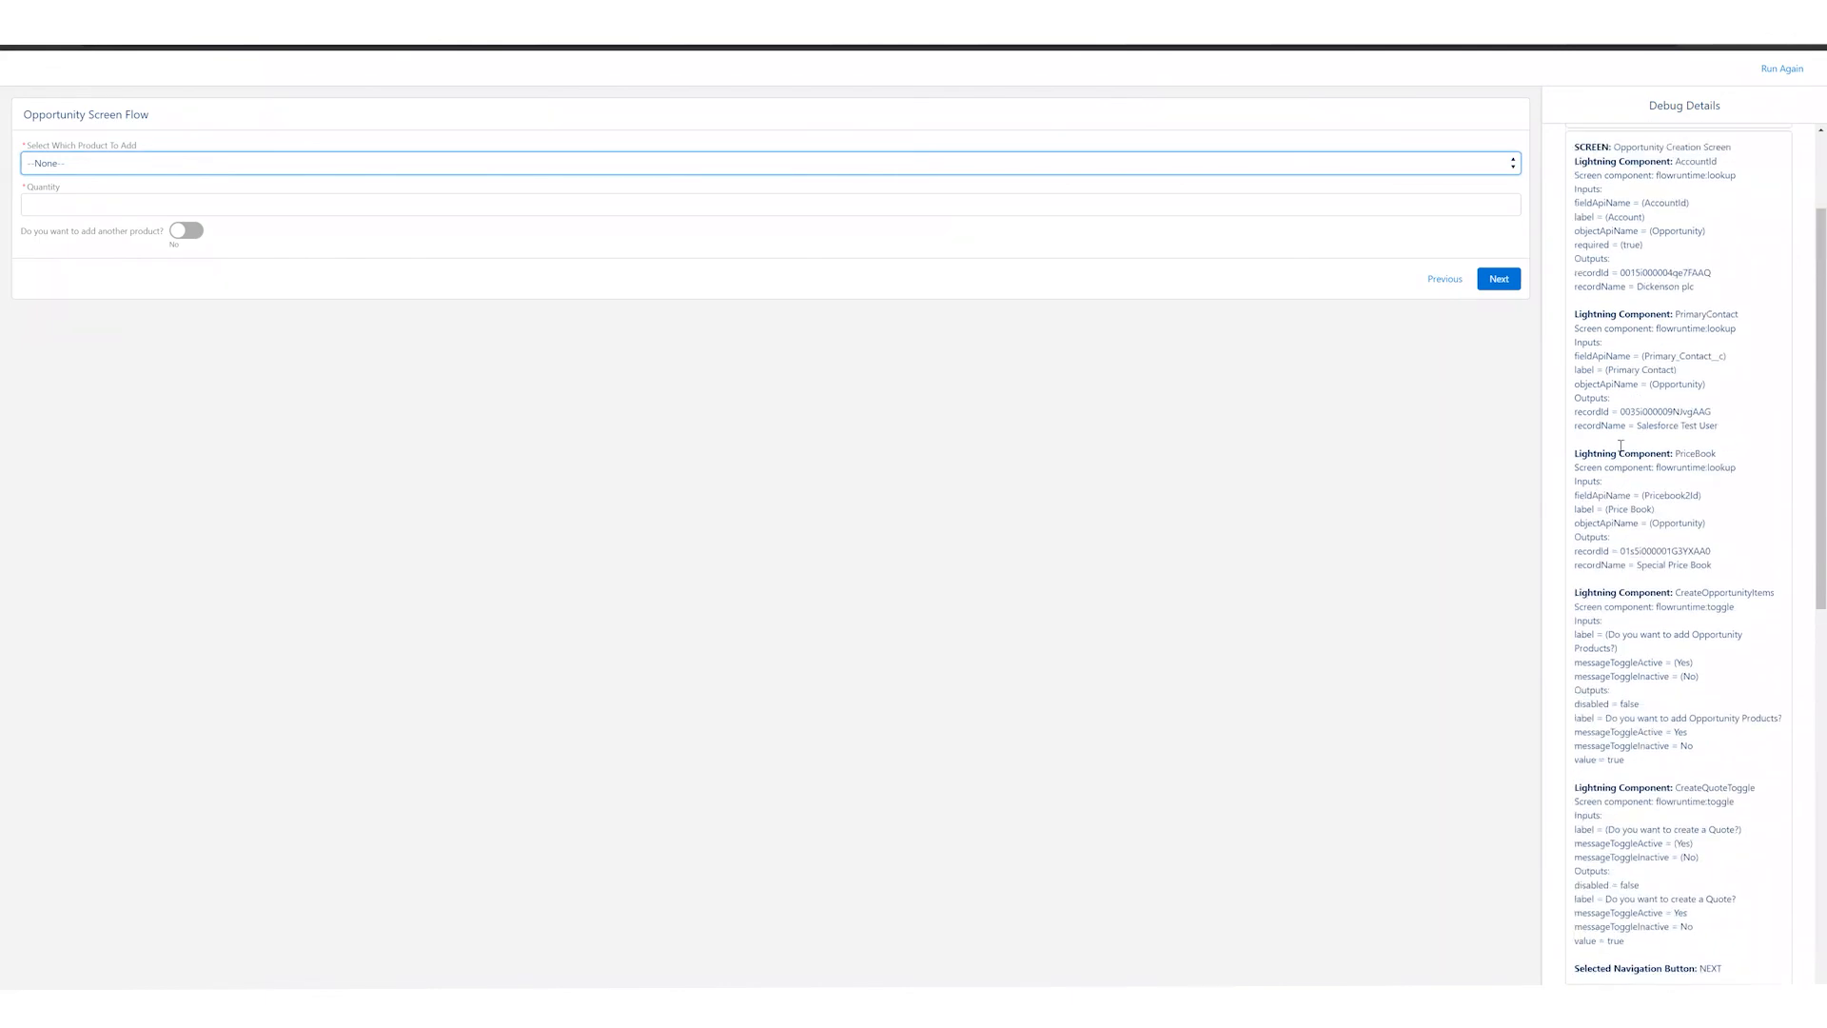
{"action": "left_click_drag", "start_coordinate": [1574, 303], "coordinate": [1649, 384]}
{"action": "left_click", "coordinate": [1649, 384]}
{"action": "scroll", "coordinate": [1649, 376], "scroll_direction": "down", "scroll_amount": 1}
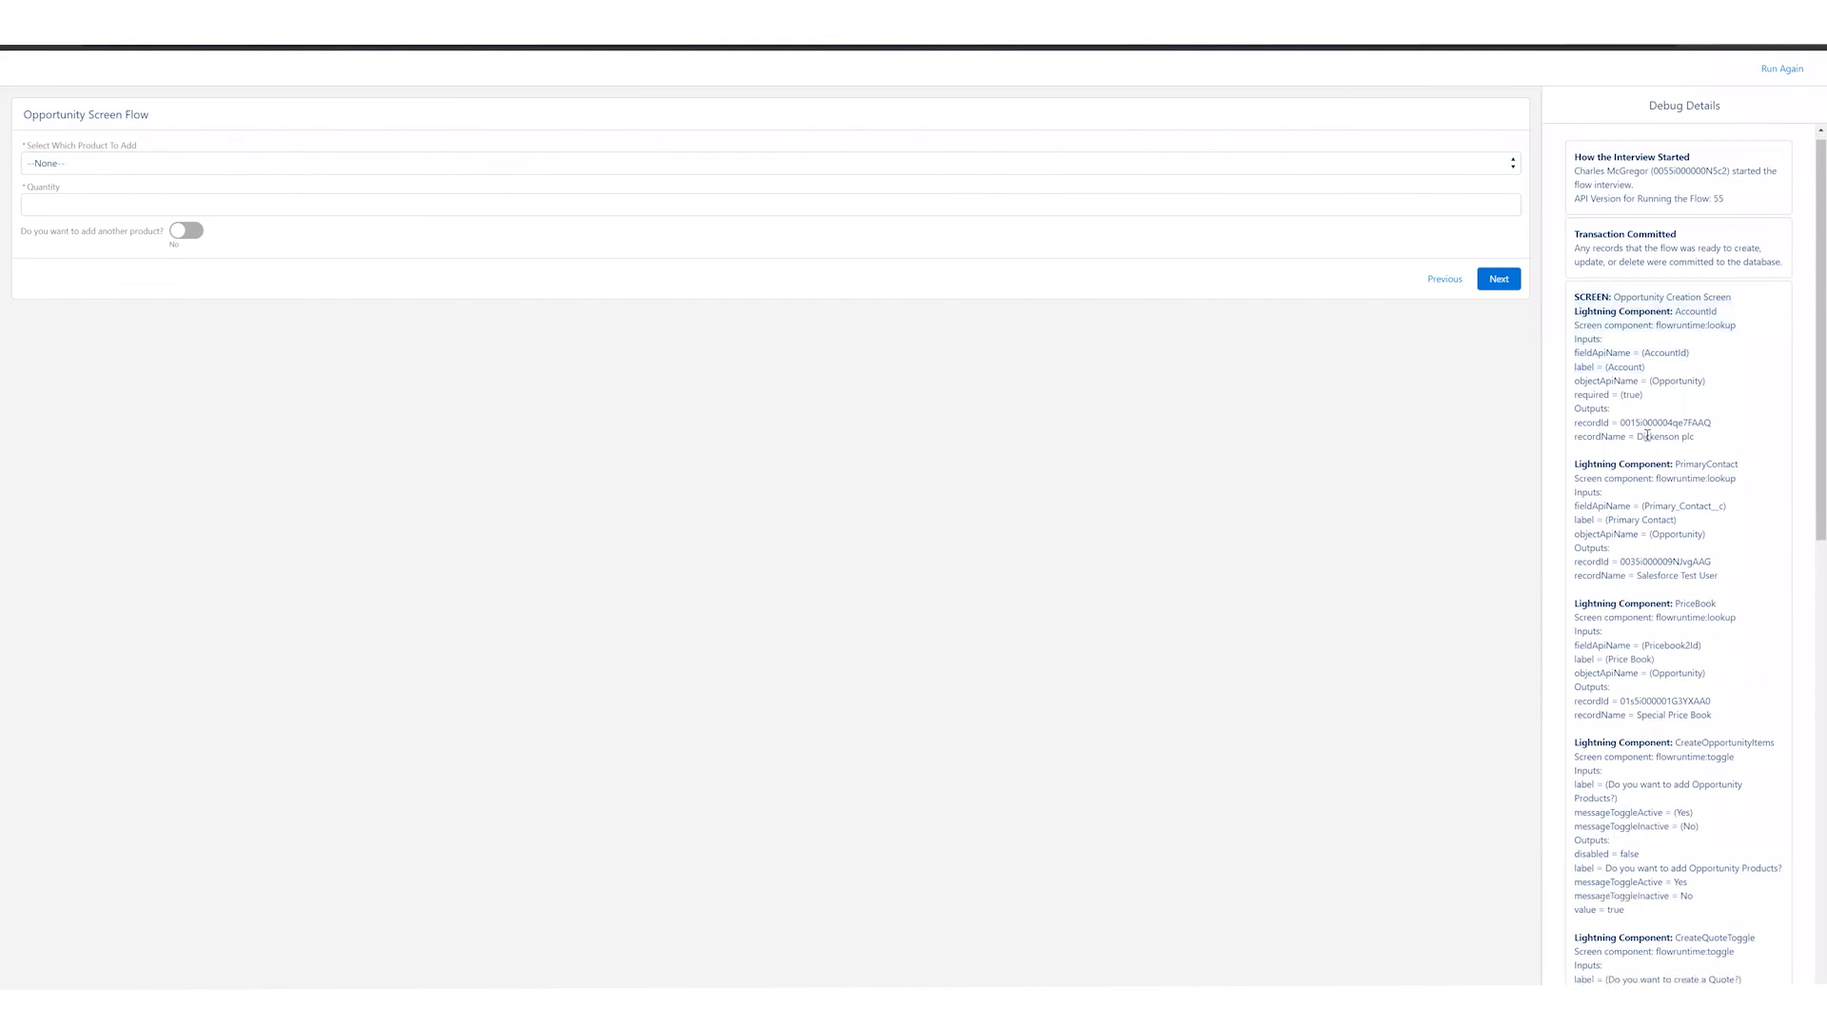
{"action": "scroll", "coordinate": [1651, 362], "scroll_direction": "down", "scroll_amount": 4}
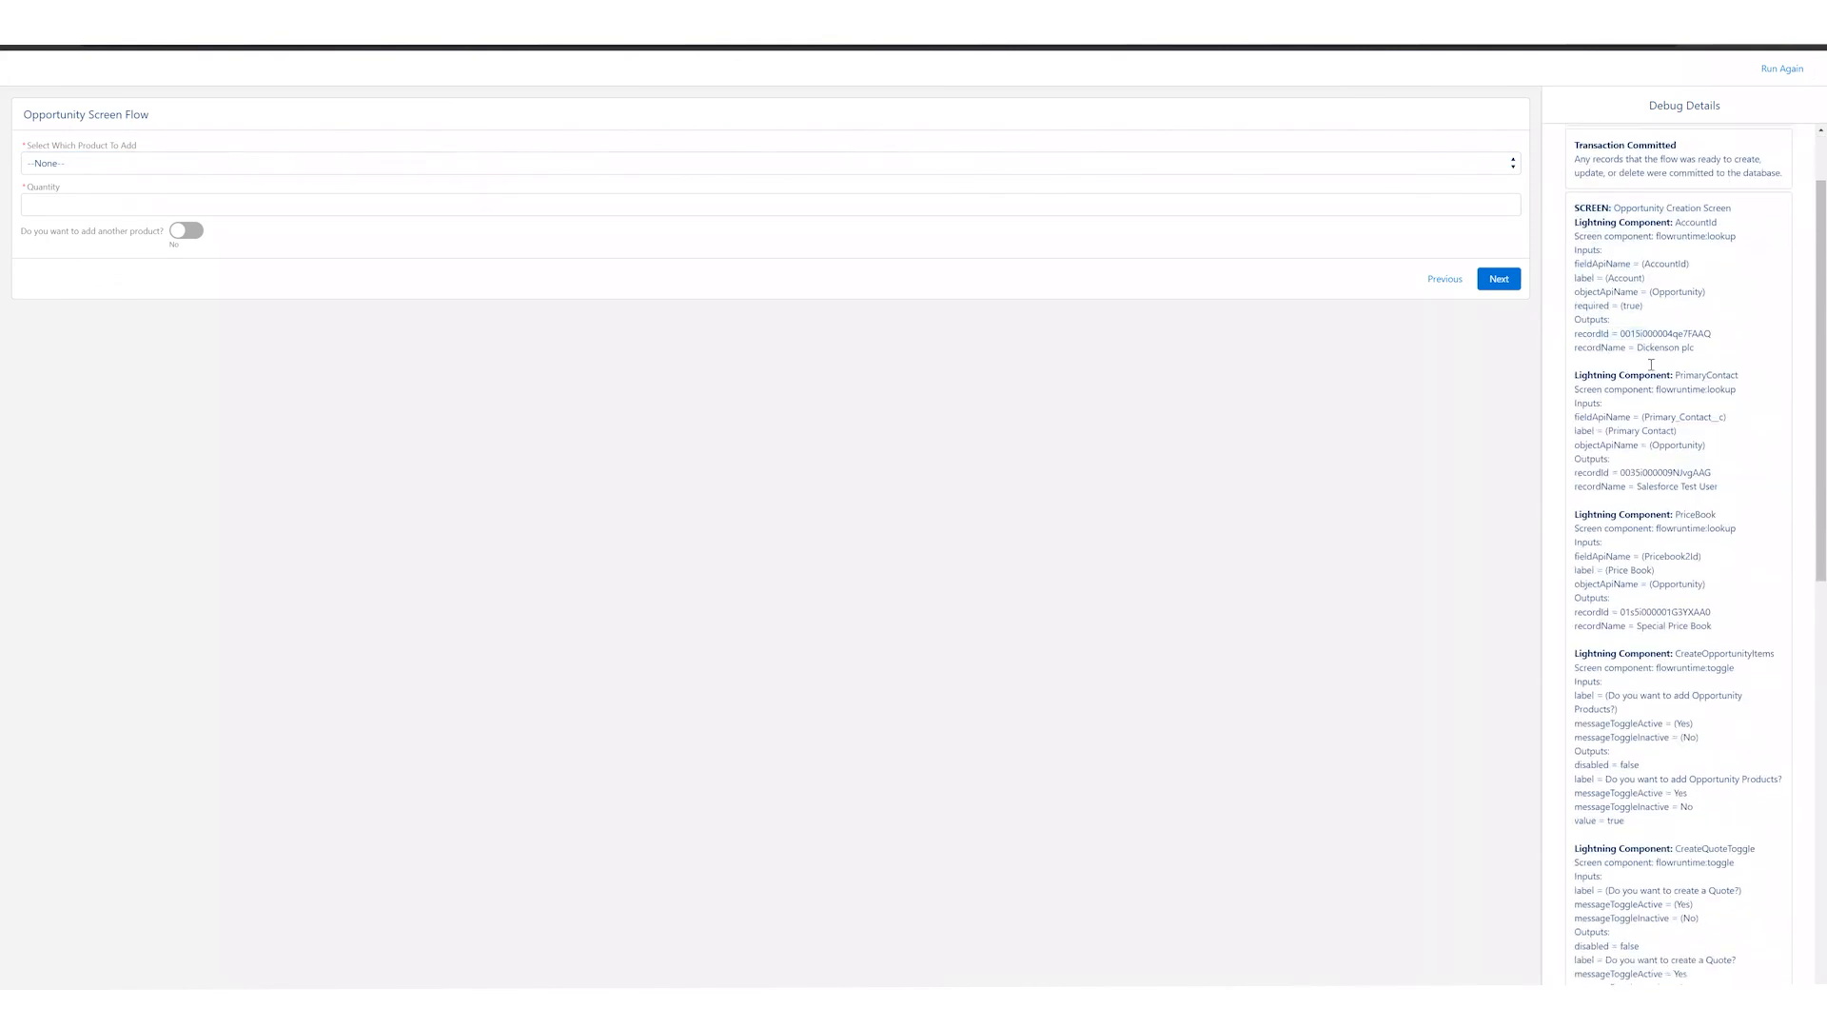
{"action": "scroll", "coordinate": [1656, 361], "scroll_direction": "down", "scroll_amount": 1}
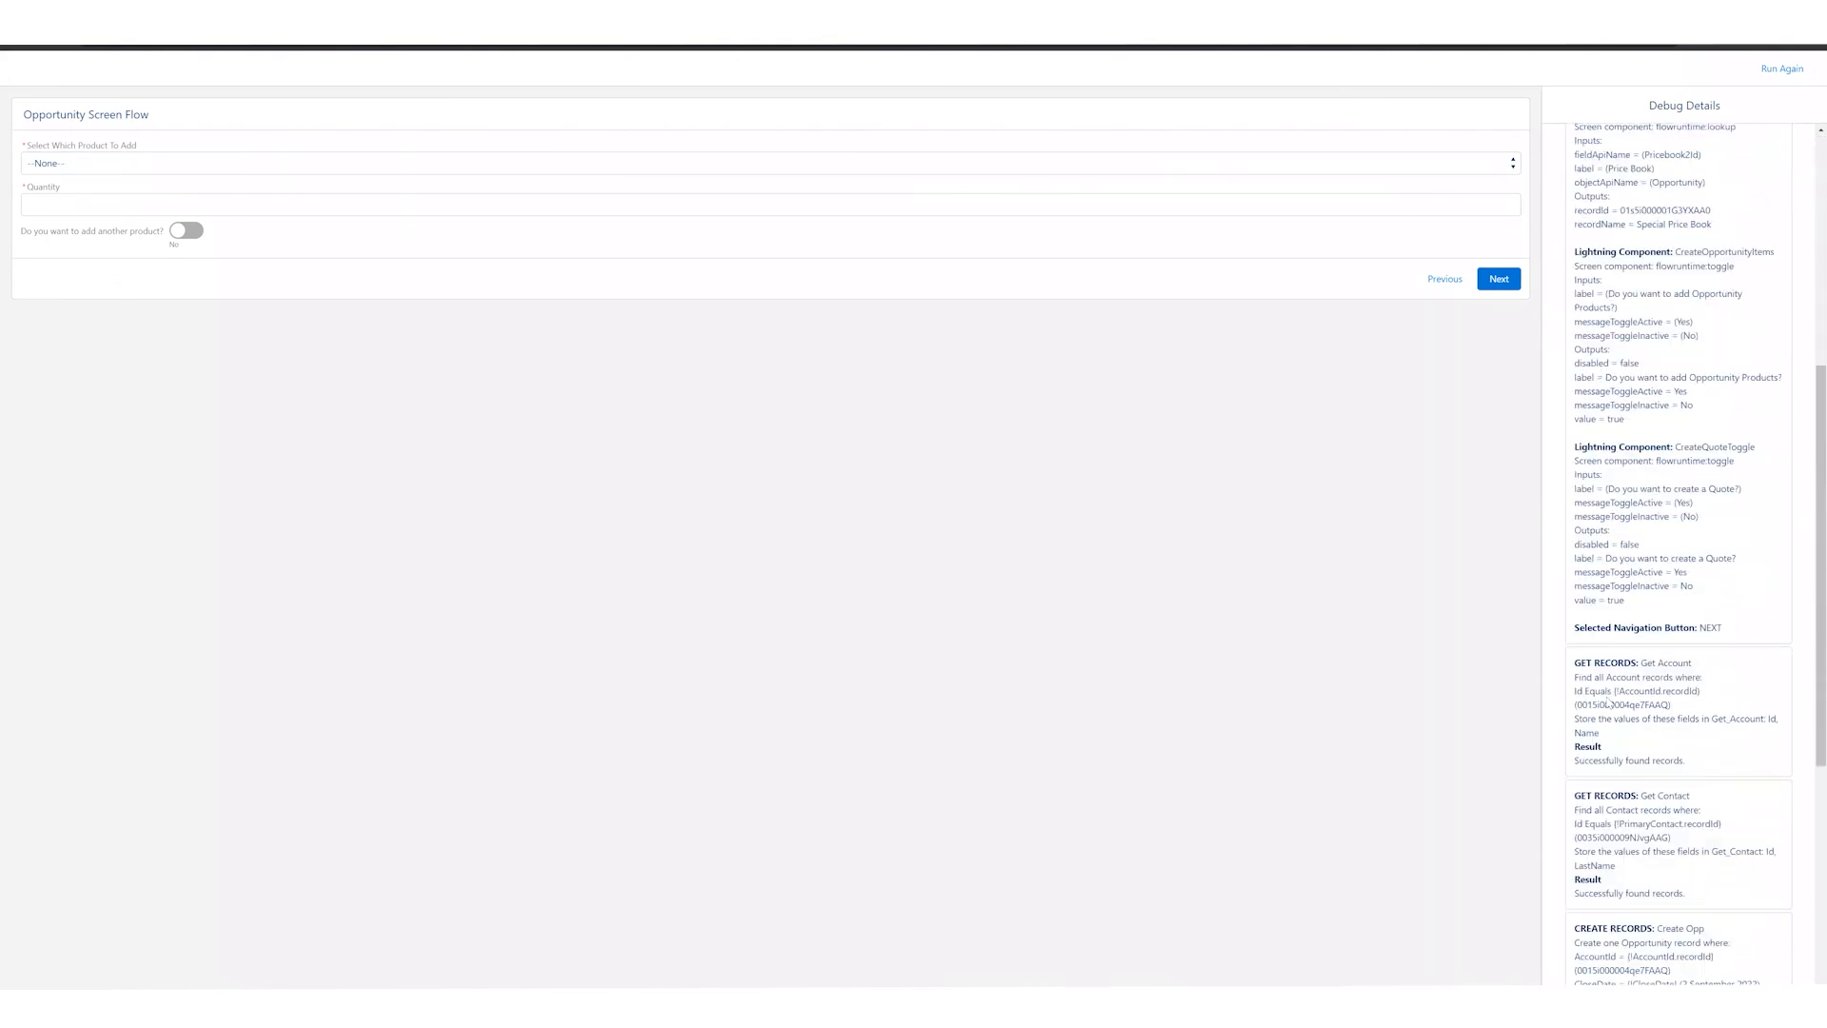
Step: Examine the debug details for the Get Account, Get Contact, Create Opp, opportunity items decision and GetPriceBookEntries elements
{"action": "scroll", "coordinate": [1640, 662], "scroll_direction": "down", "scroll_amount": 1}
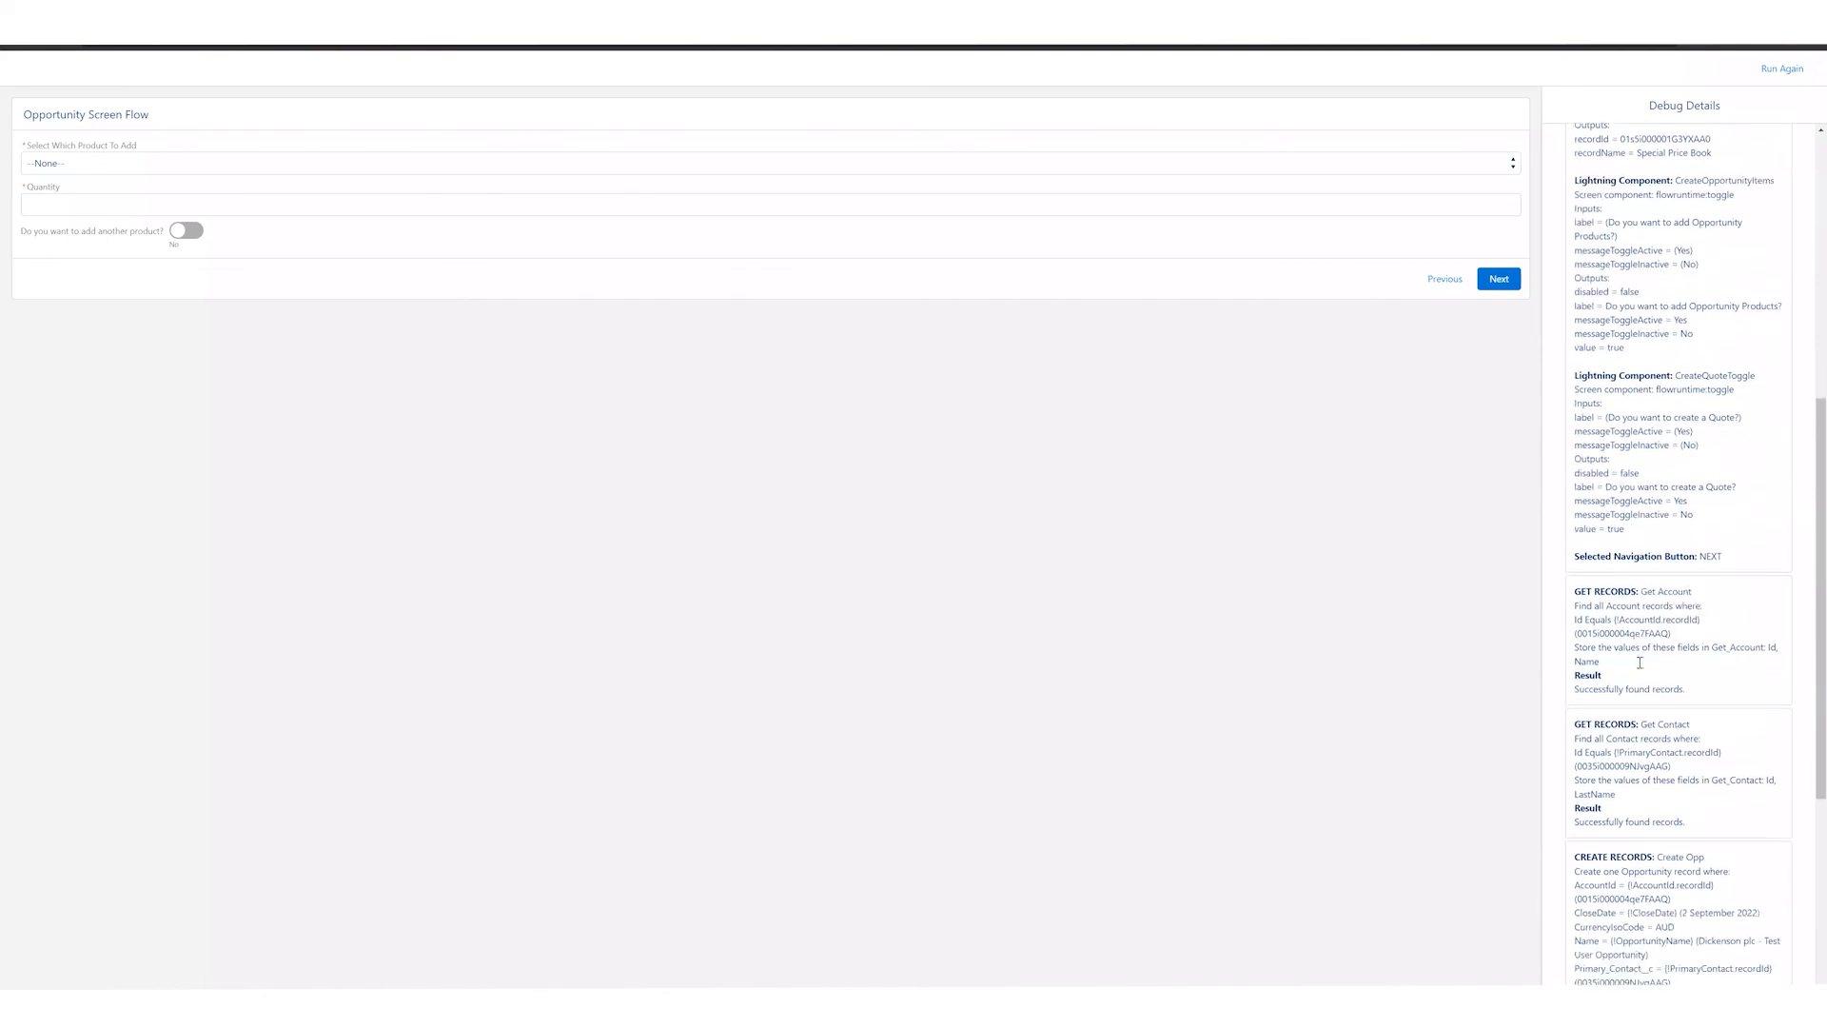
{"action": "left_click_drag", "start_coordinate": [1625, 591], "coordinate": [1672, 594]}
{"action": "left_click", "coordinate": [1672, 595]}
{"action": "scroll", "coordinate": [1673, 628], "scroll_direction": "down", "scroll_amount": 1}
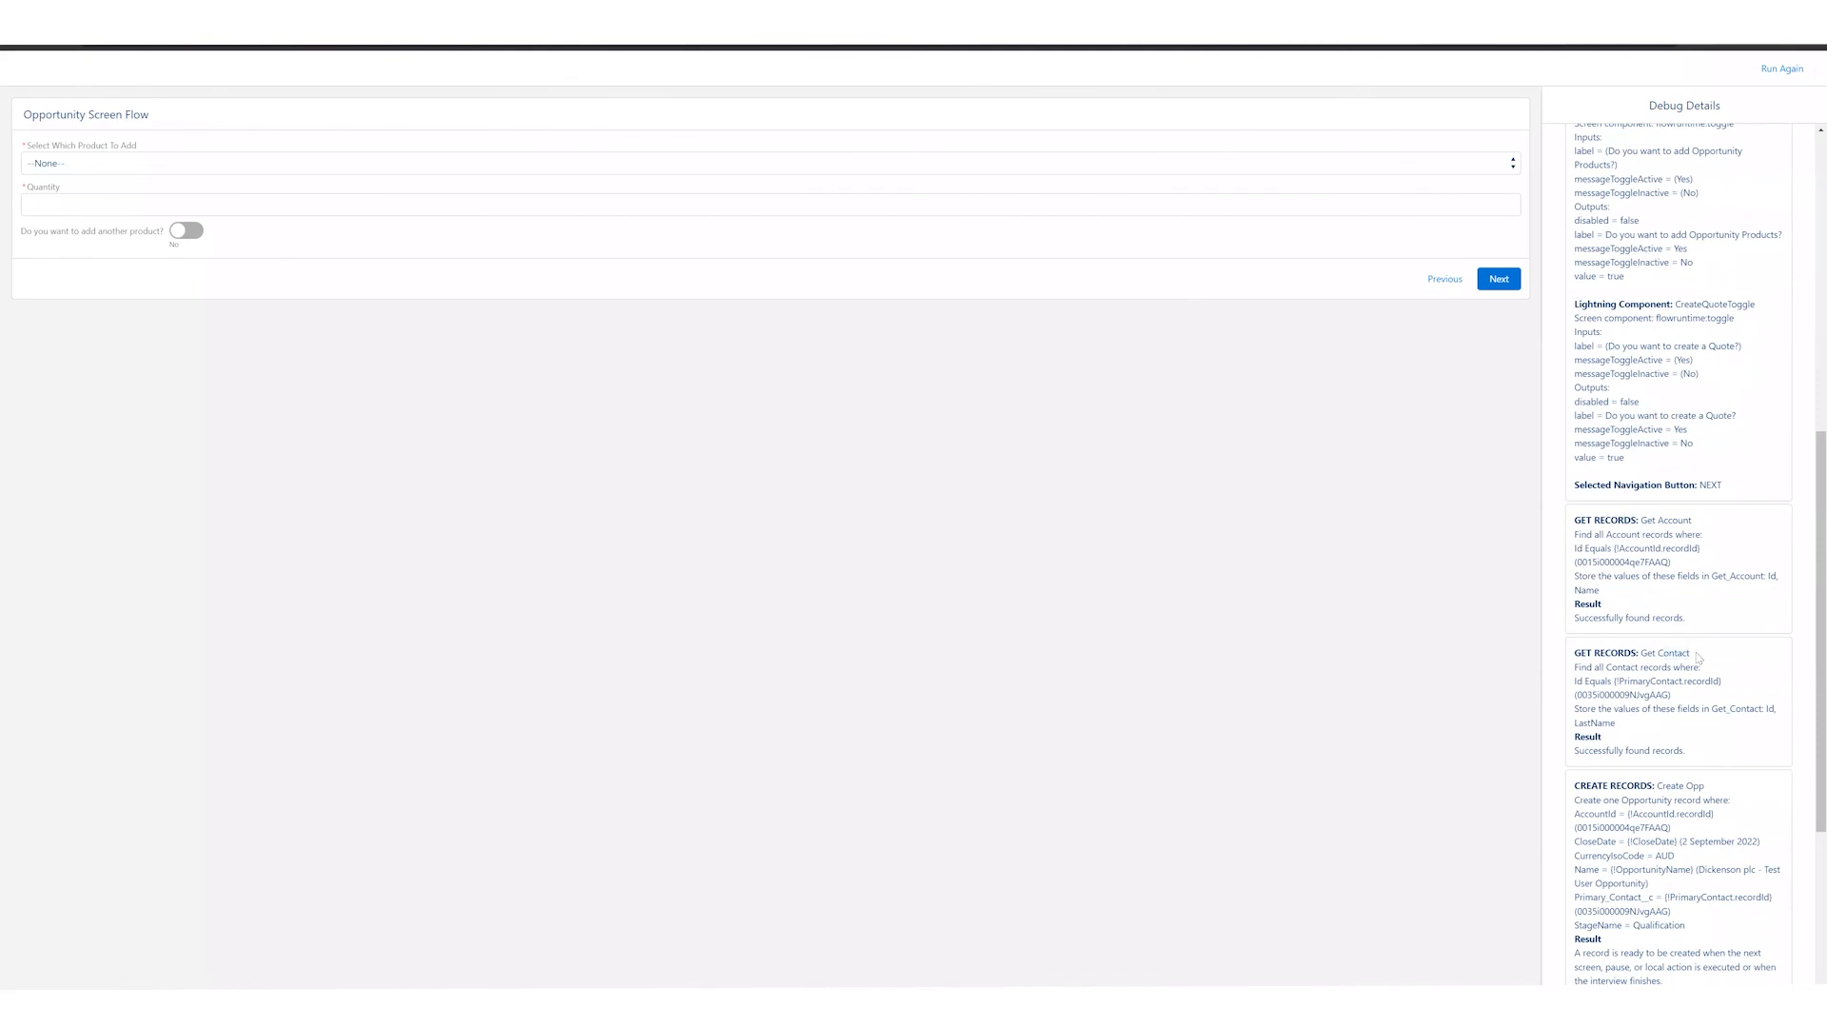
{"action": "scroll", "coordinate": [1675, 609], "scroll_direction": "down", "scroll_amount": 5}
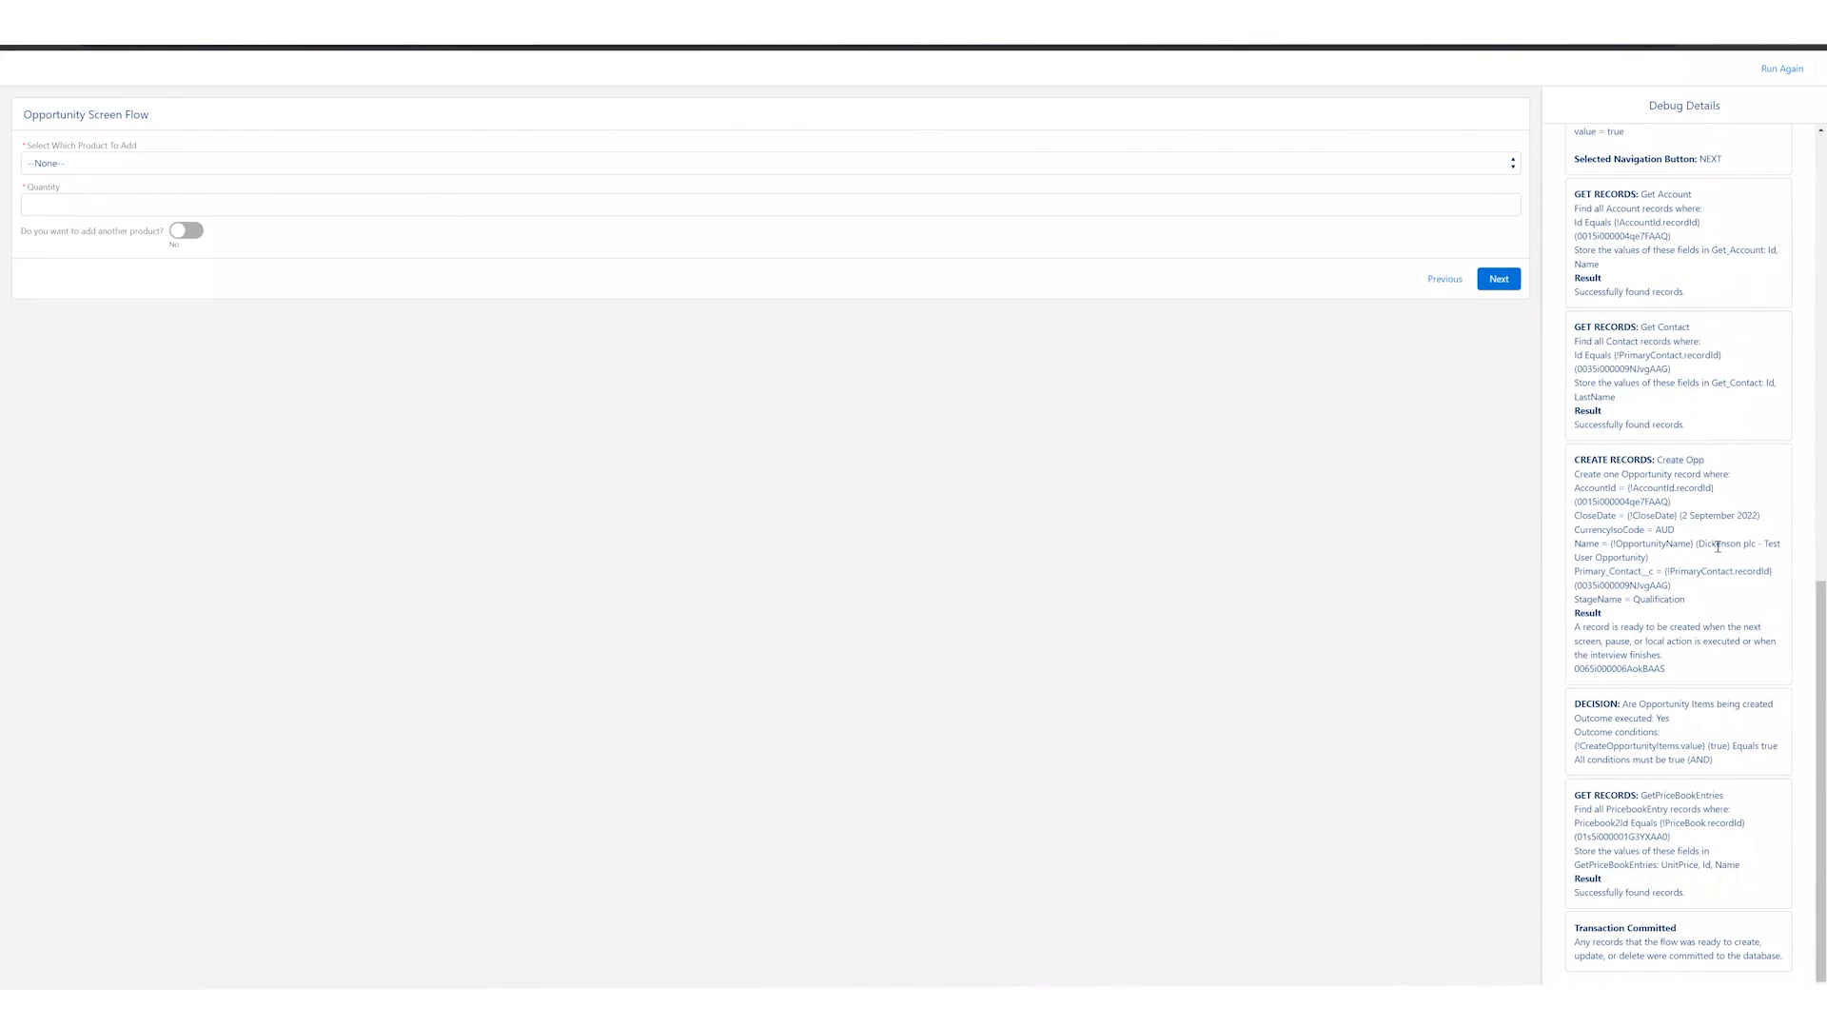
{"action": "left_click_drag", "start_coordinate": [1623, 704], "coordinate": [1650, 706]}
{"action": "left_click", "coordinate": [1651, 705]}
{"action": "left_click_drag", "start_coordinate": [1643, 796], "coordinate": [1724, 797]}
{"action": "left_click", "coordinate": [1732, 807]}
Step: Add product SLA: Platinum with a quantity of 1, enable adding another product, and advance the flow
{"action": "left_click", "coordinate": [87, 159]}
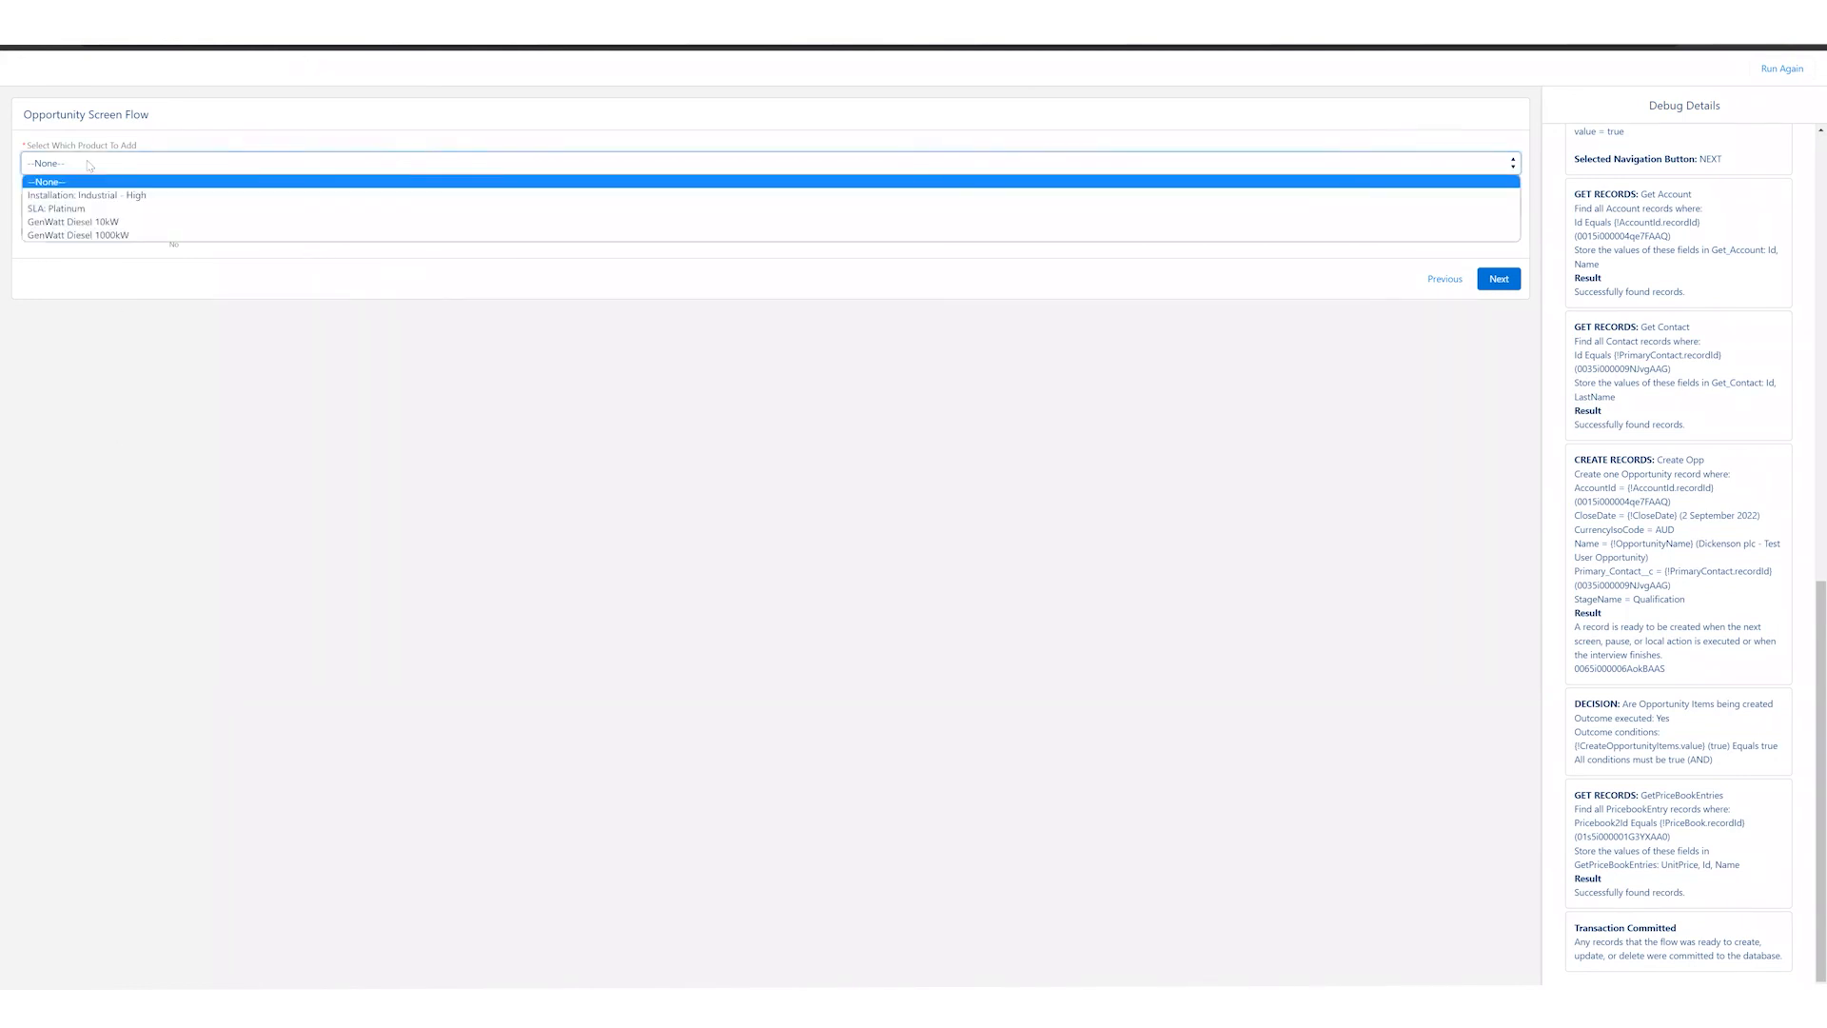
{"action": "left_click", "coordinate": [127, 210]}
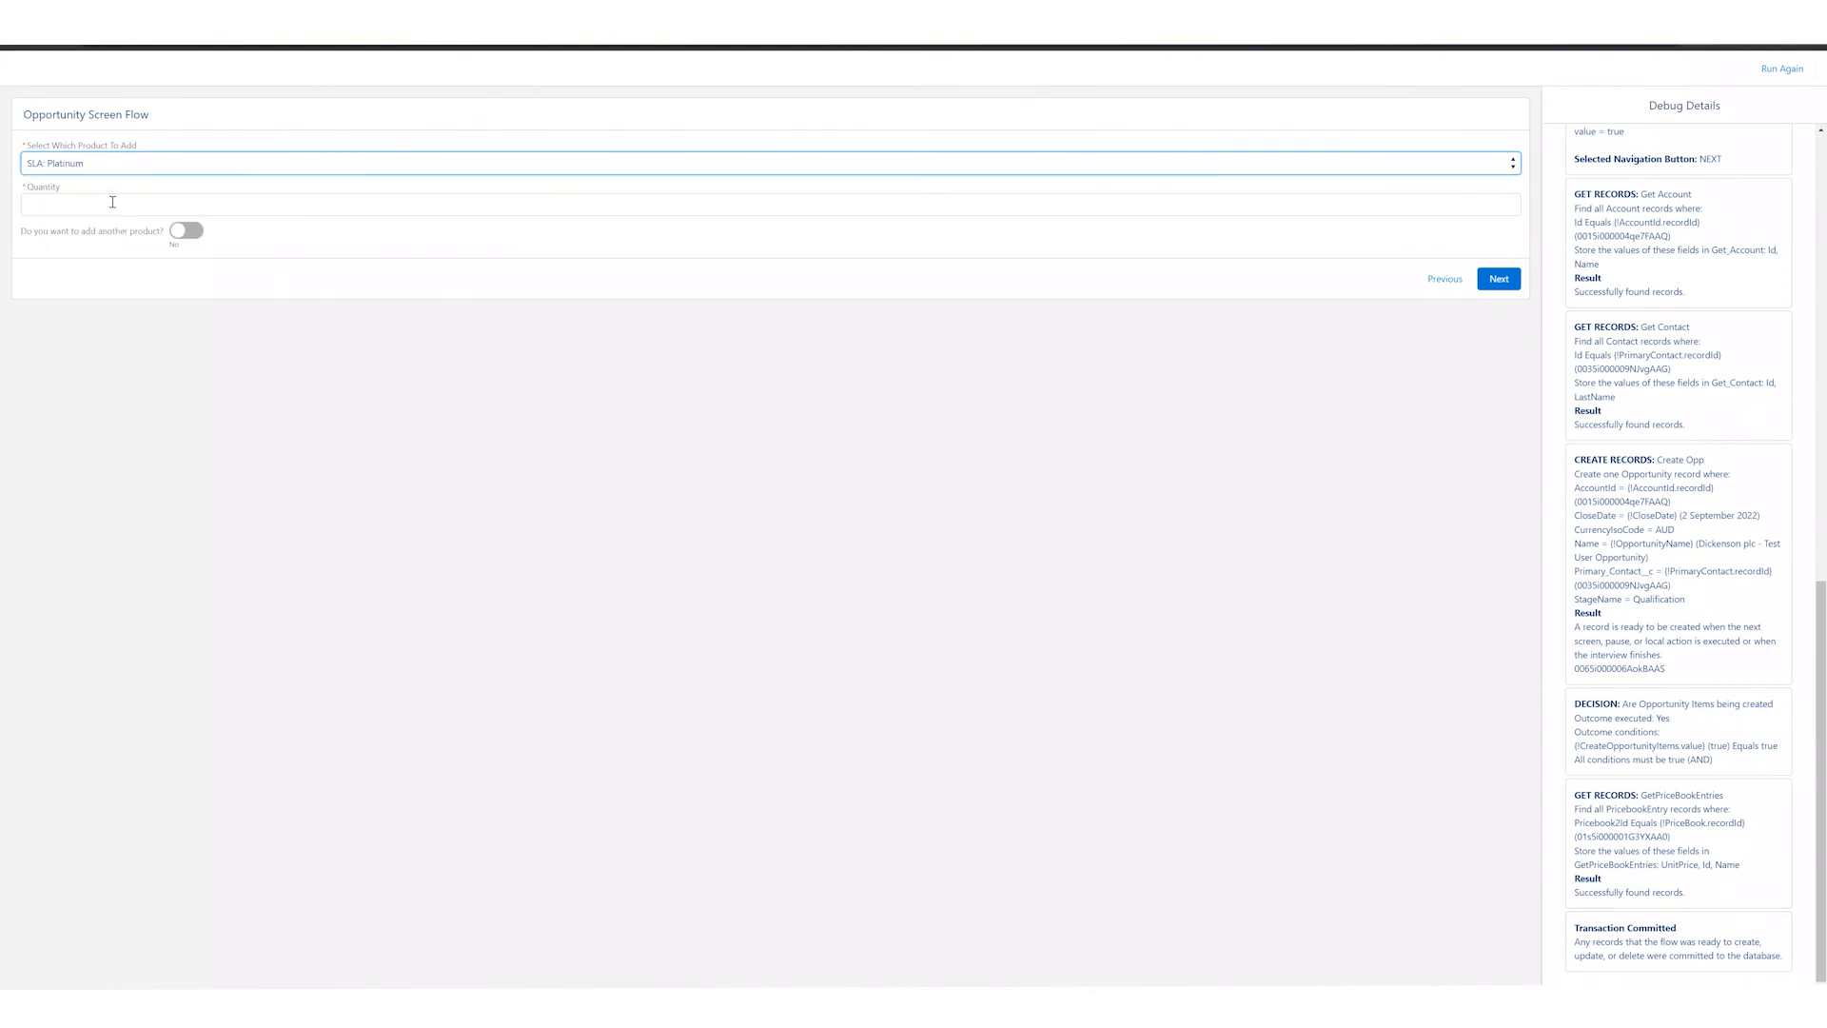
{"action": "left_click", "coordinate": [117, 200]}
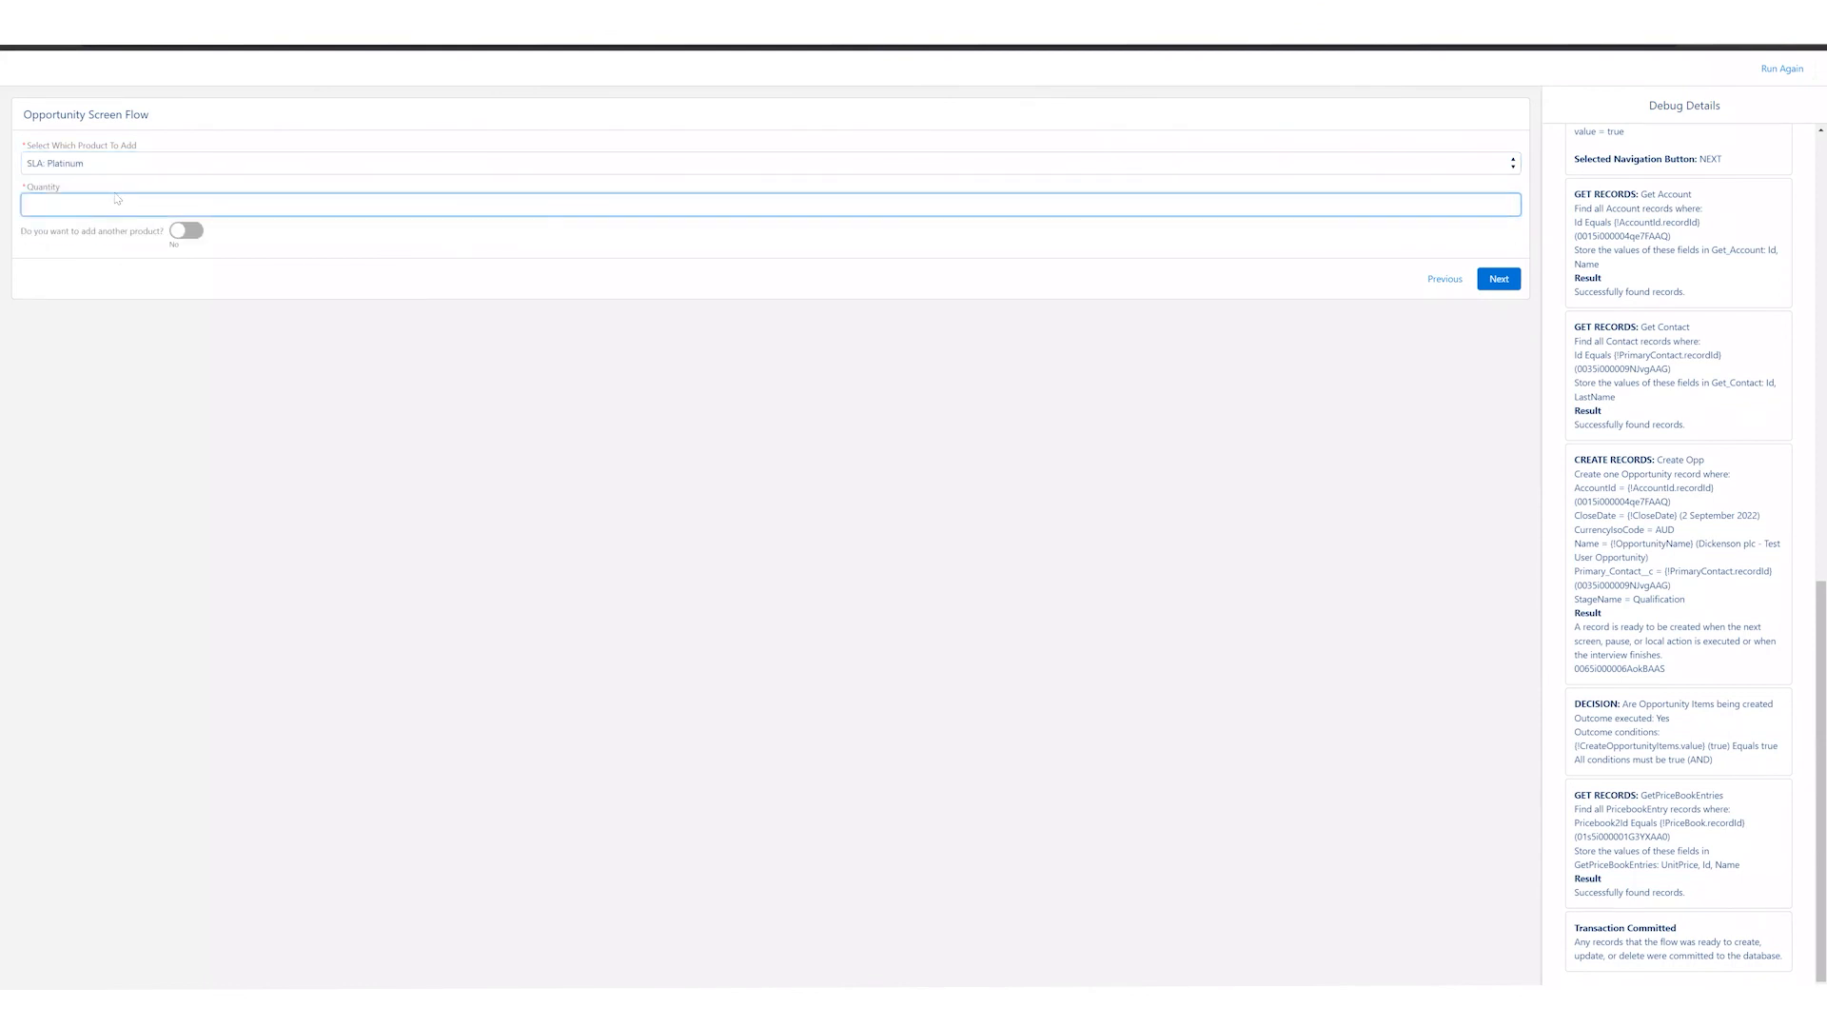
{"action": "left_click", "coordinate": [181, 230]}
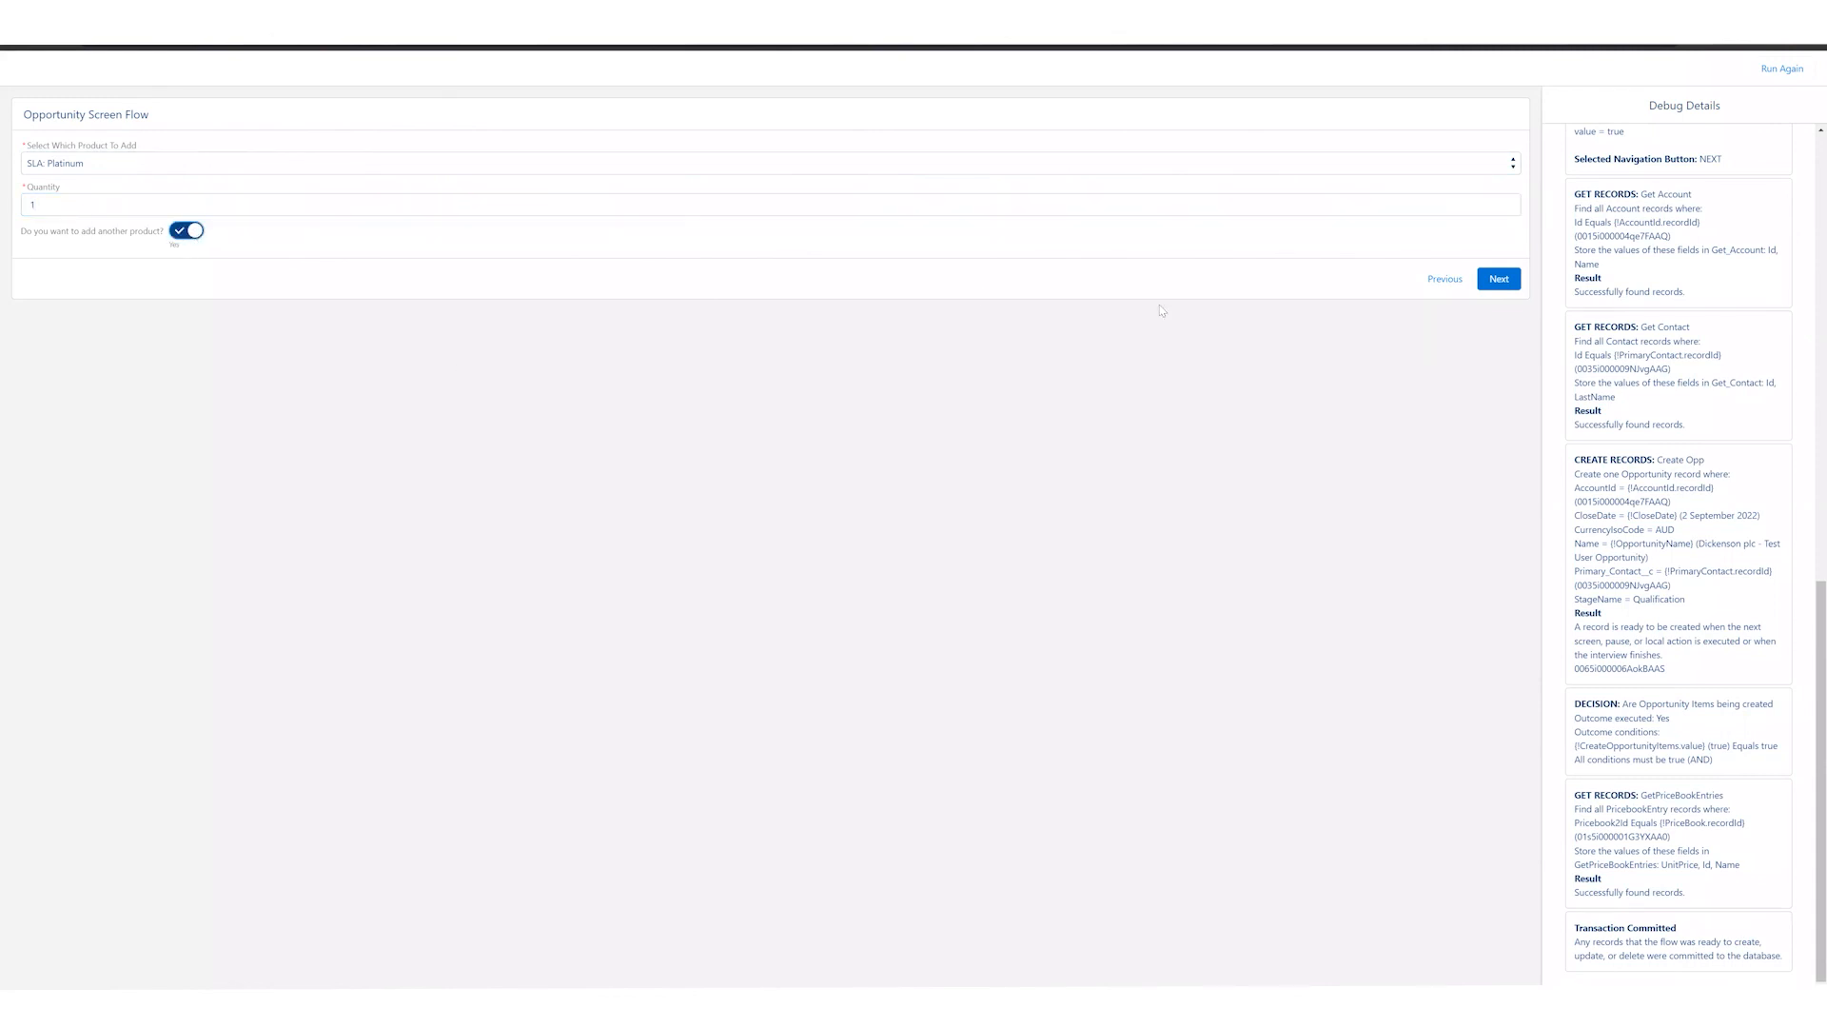
{"action": "left_click", "coordinate": [1497, 279]}
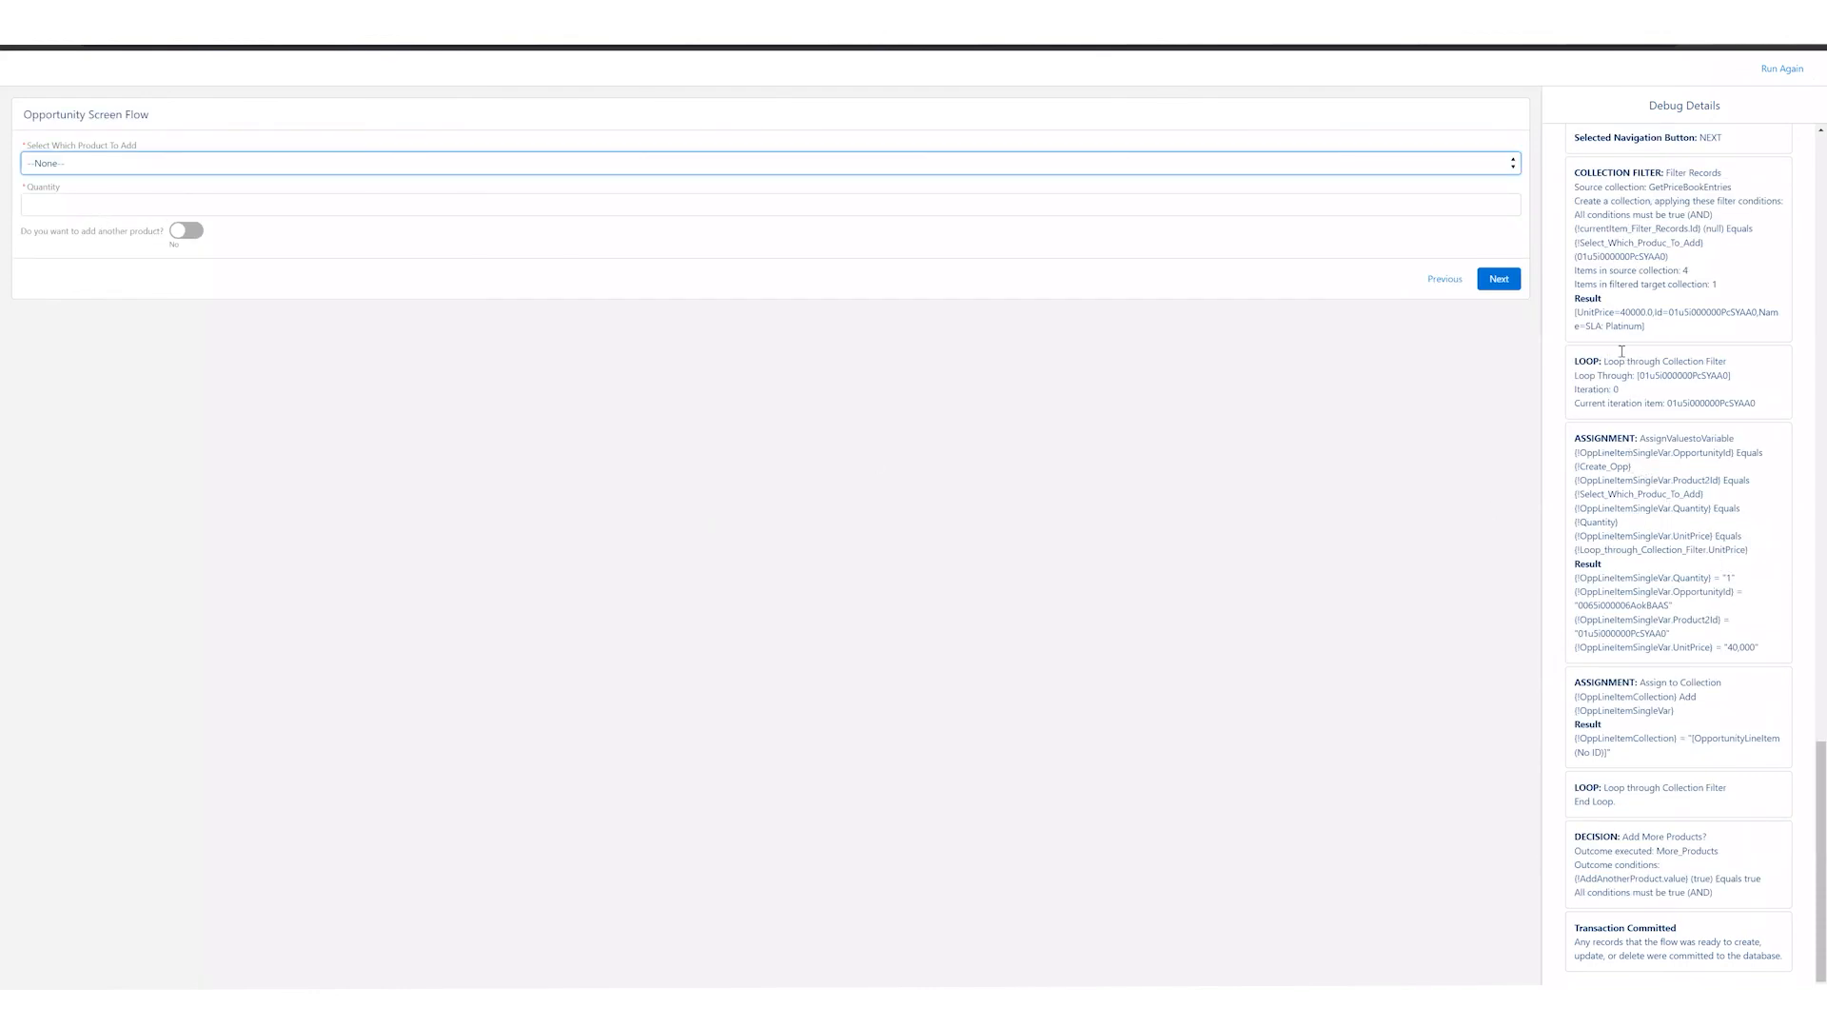
Step: Examine the debug details for the opportunity line item variable assignment and the Add More Products? decision
{"action": "left_click_drag", "start_coordinate": [1633, 578], "coordinate": [1718, 618]}
{"action": "left_click", "coordinate": [1711, 623]}
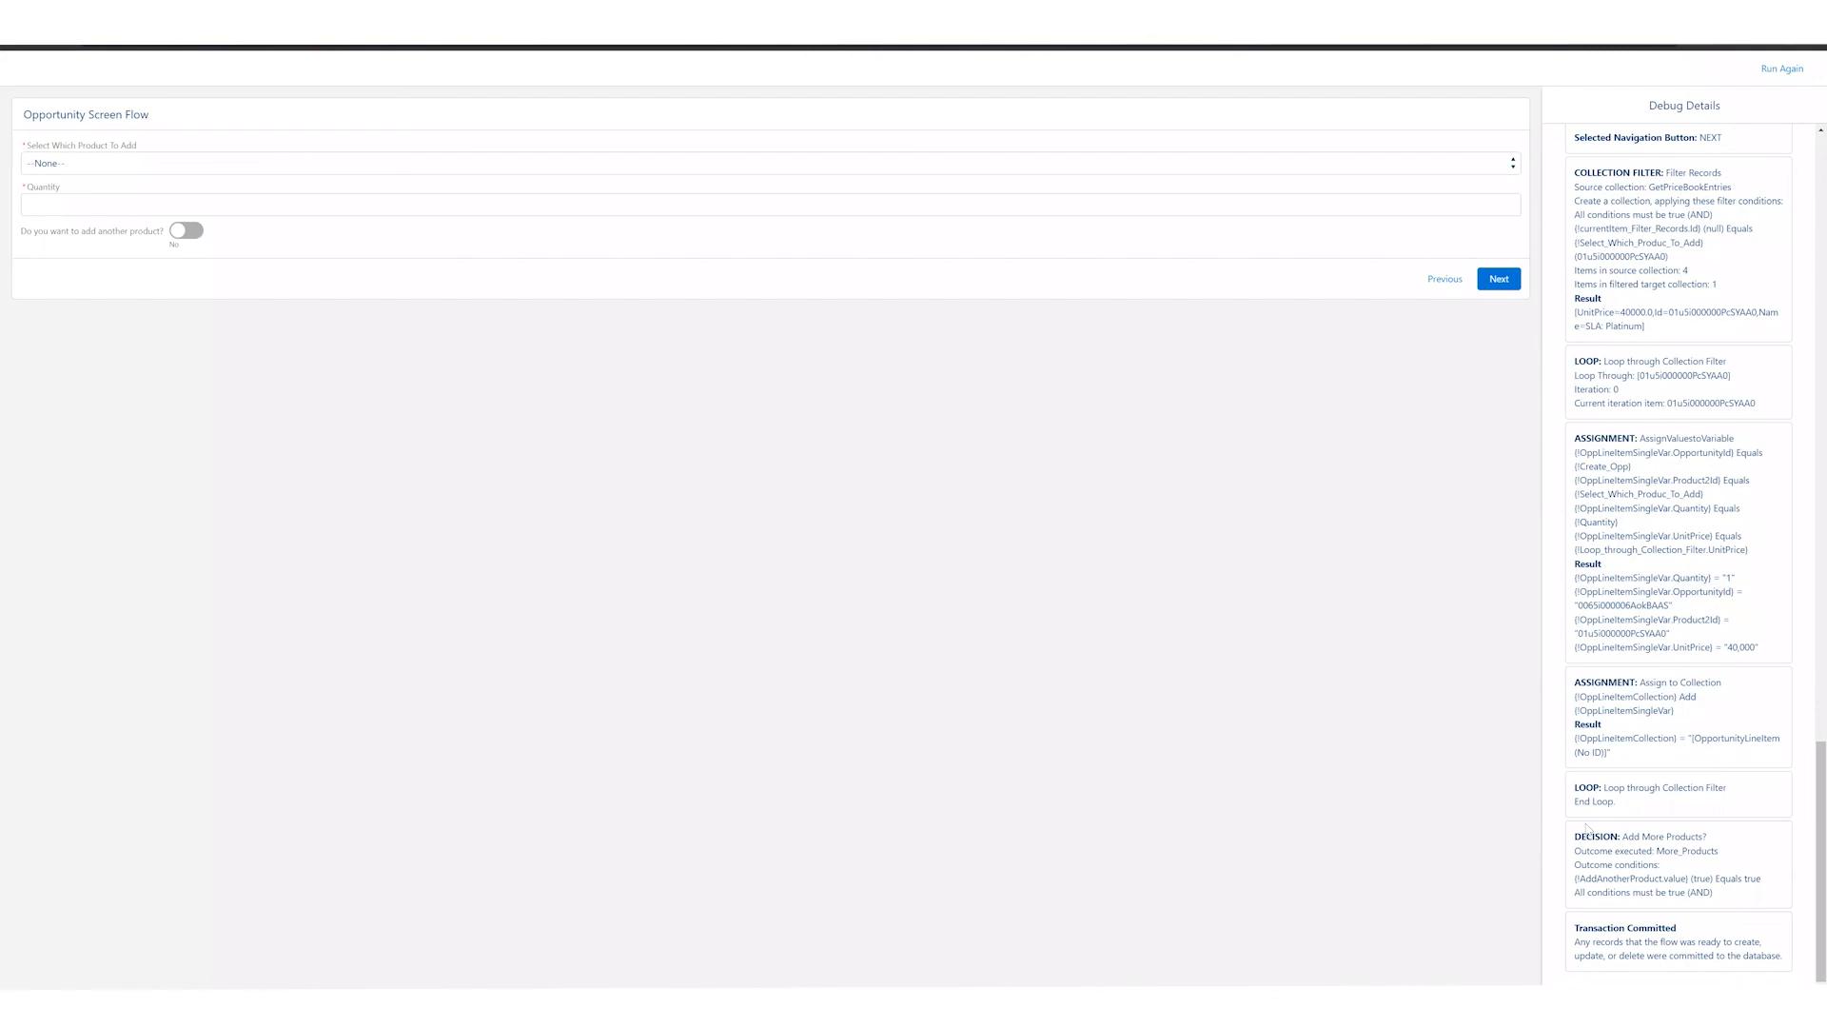
{"action": "left_click_drag", "start_coordinate": [1605, 835], "coordinate": [1665, 886]}
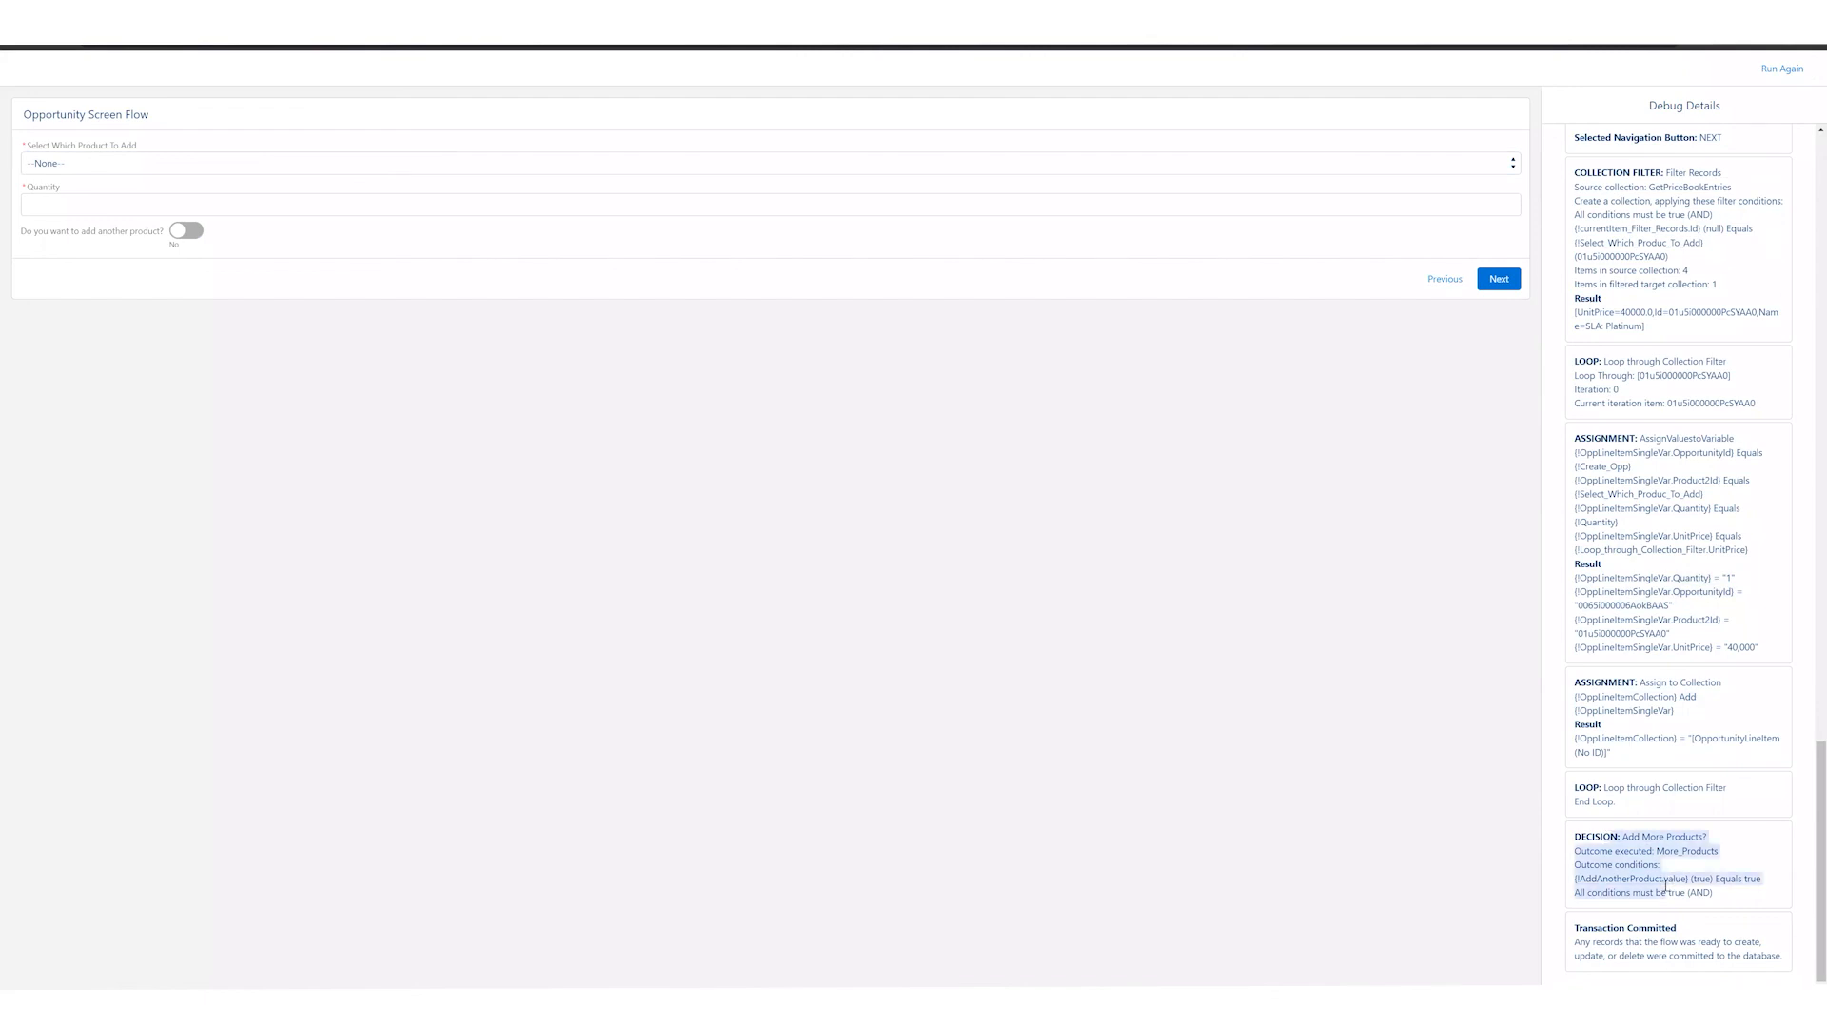
{"action": "left_click", "coordinate": [294, 526]}
Step: Add product GenWatt Diesel 10kW with a quantity of 2, leave adding another product off, and advance the flow
{"action": "left_click", "coordinate": [95, 164]}
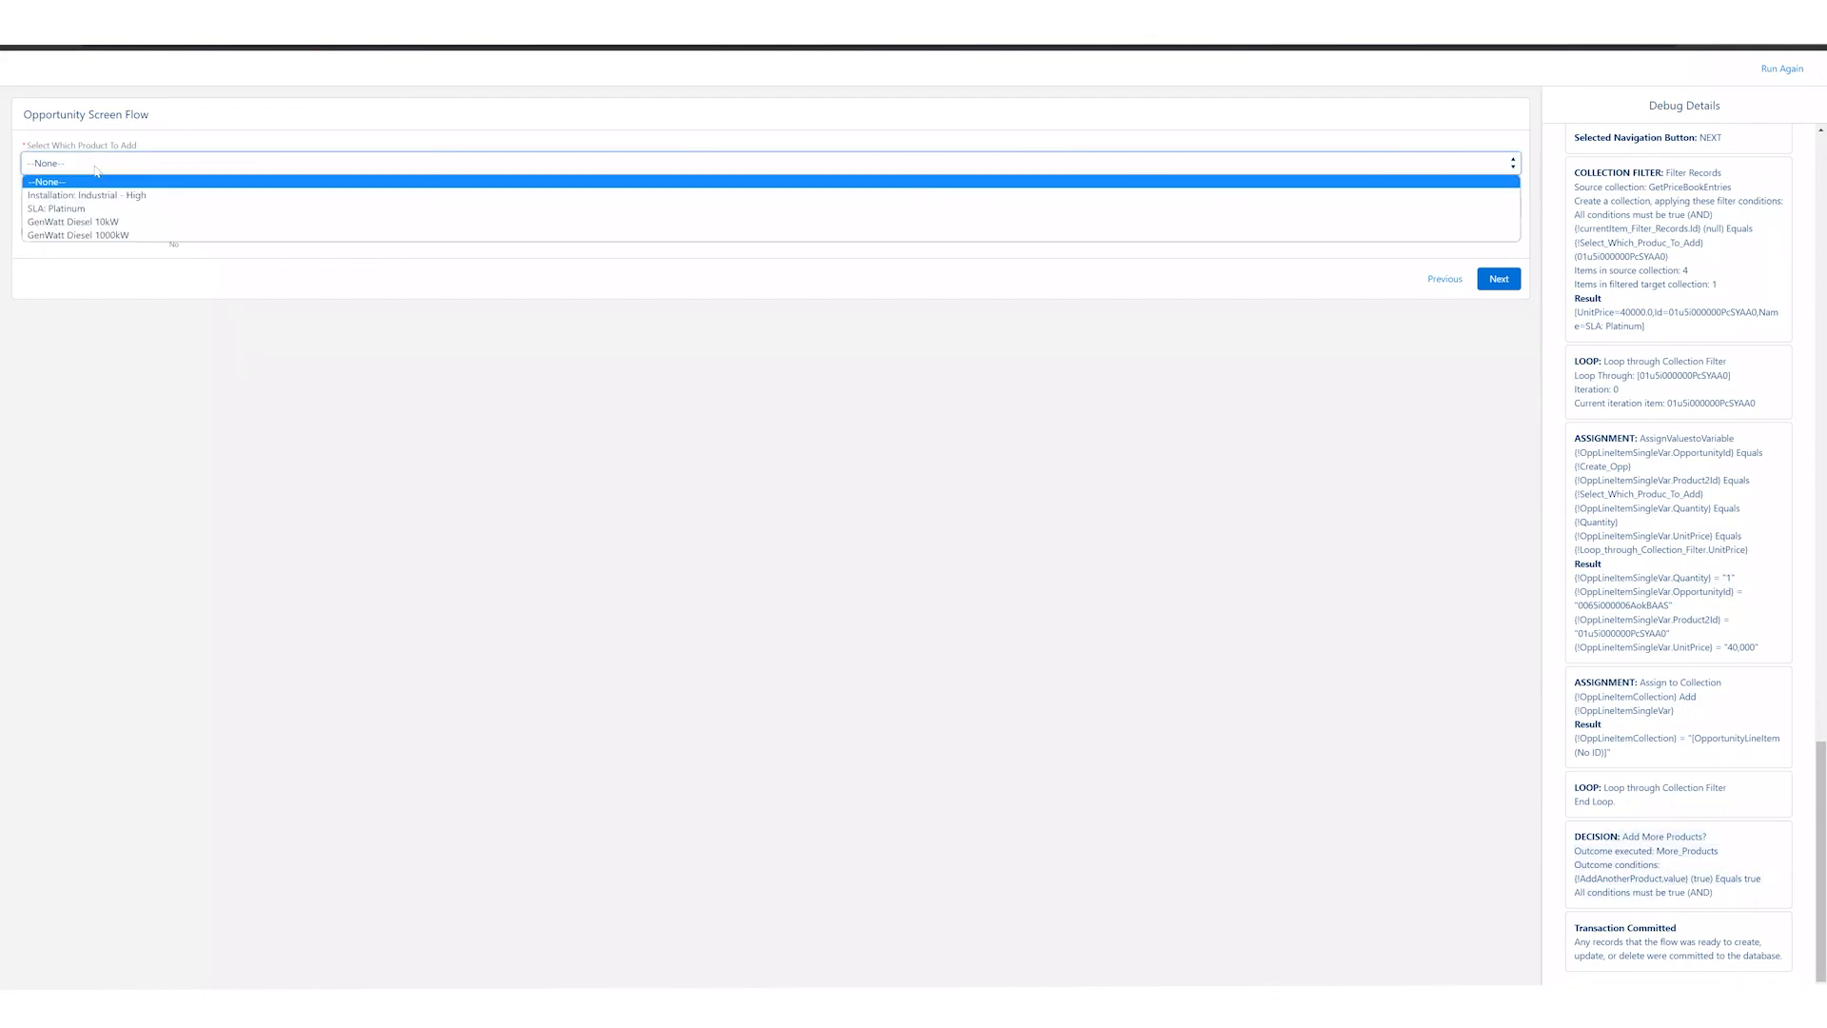
{"action": "left_click", "coordinate": [100, 221]}
{"action": "left_click", "coordinate": [98, 200]}
{"action": "type", "text": "2"}
{"action": "left_click", "coordinate": [212, 385]}
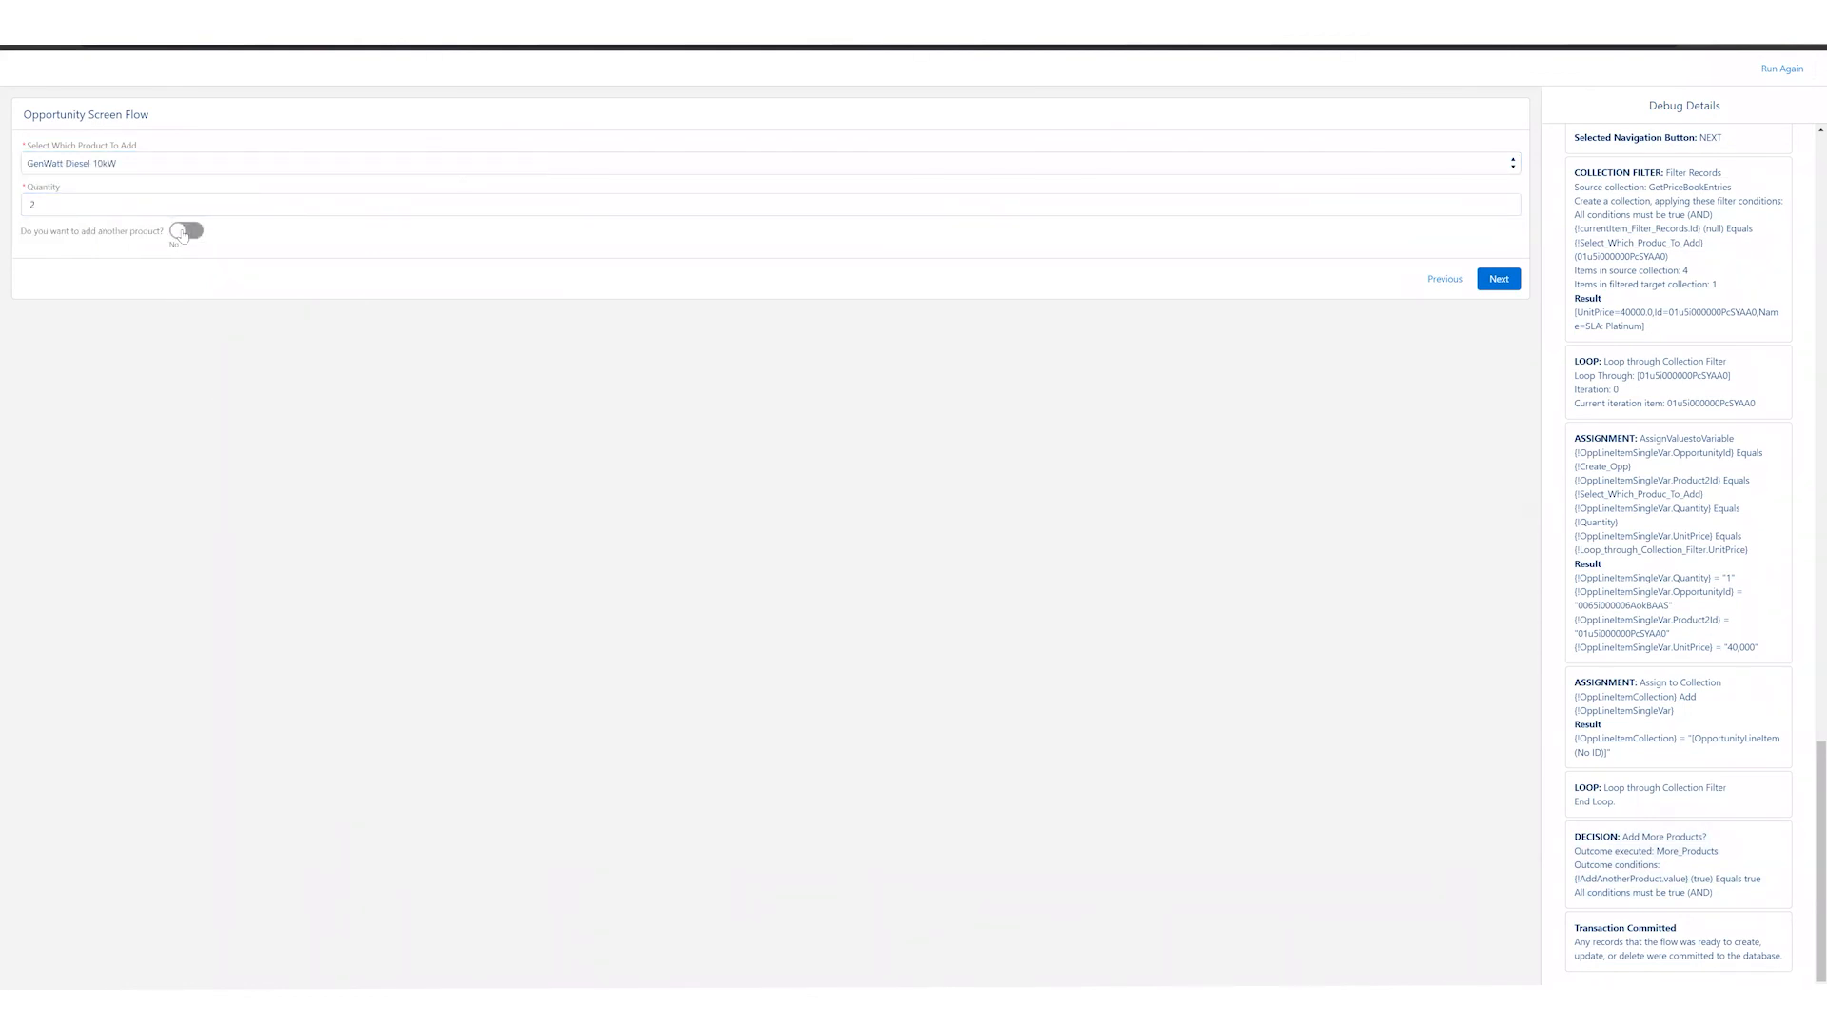
{"action": "left_click", "coordinate": [1495, 286]}
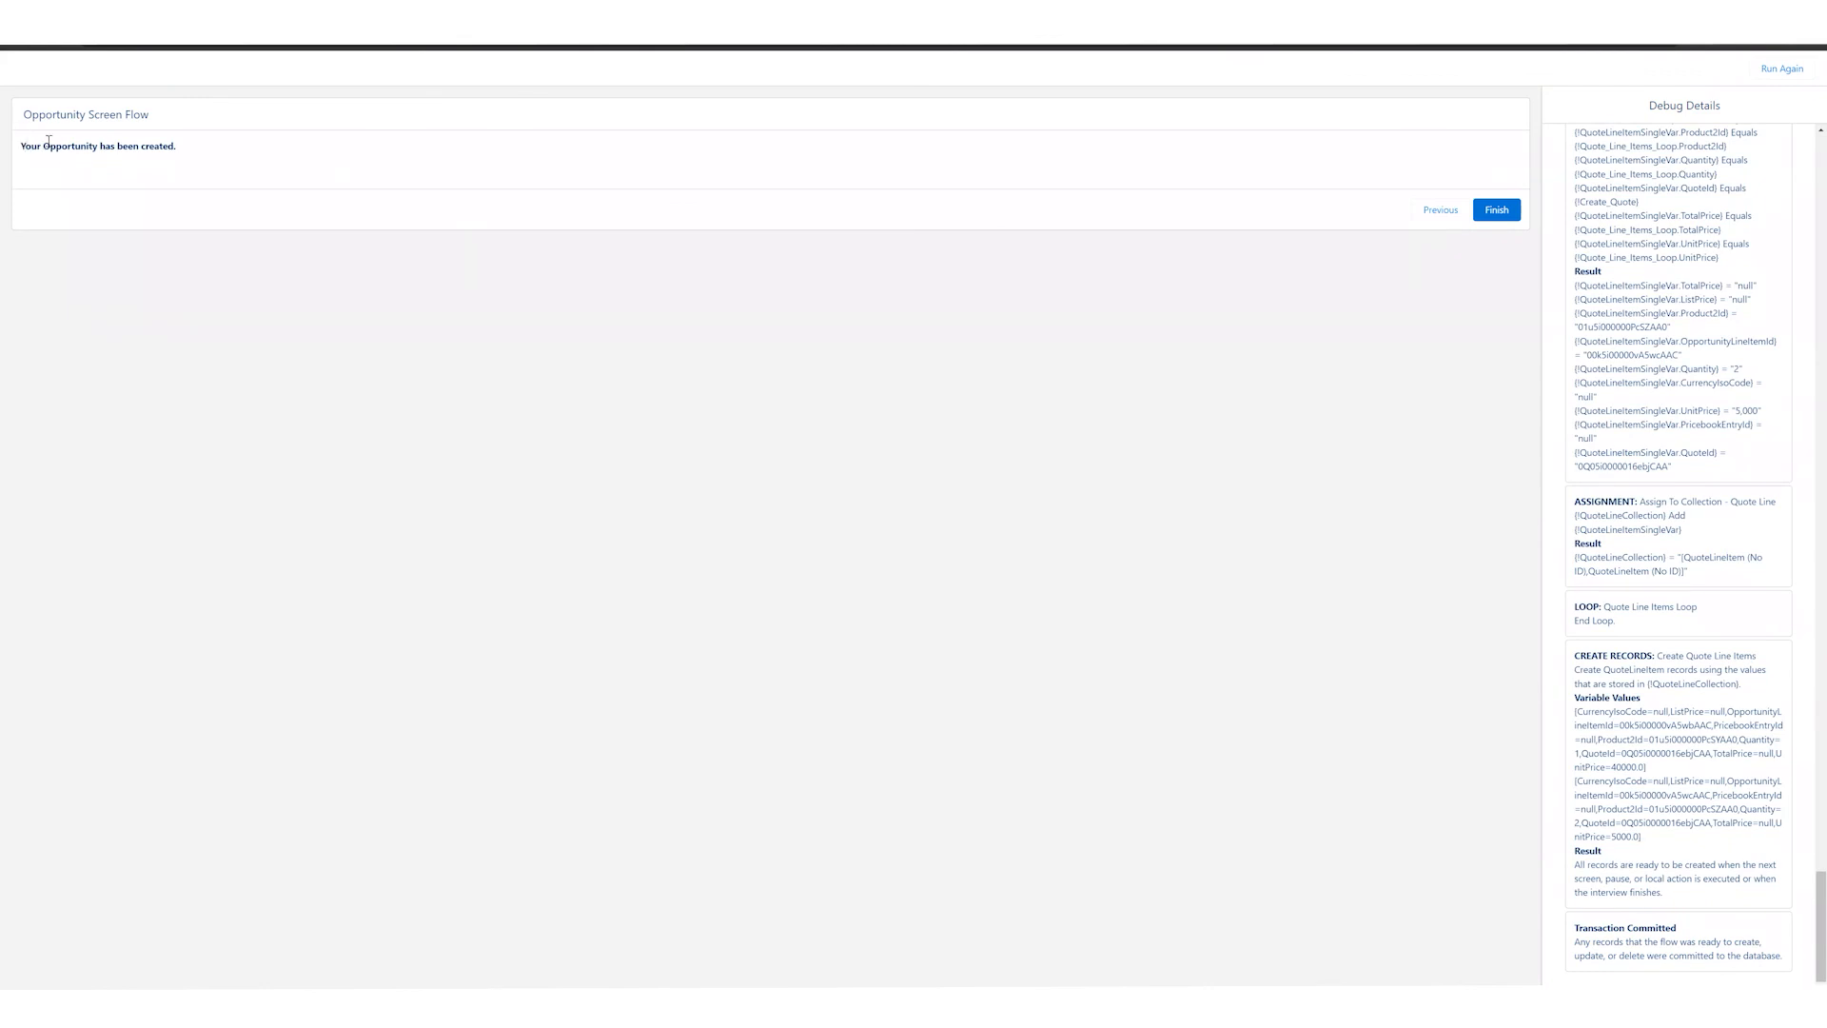
Step: Examine the final screen's message and the debug details of the Quote Line Items Loop and its assignment elements
{"action": "left_click_drag", "start_coordinate": [21, 145], "coordinate": [178, 145]}
{"action": "left_click", "coordinate": [326, 295]}
{"action": "scroll", "coordinate": [1618, 380], "scroll_direction": "up", "scroll_amount": 3}
{"action": "scroll", "coordinate": [1661, 405], "scroll_direction": "up", "scroll_amount": 3}
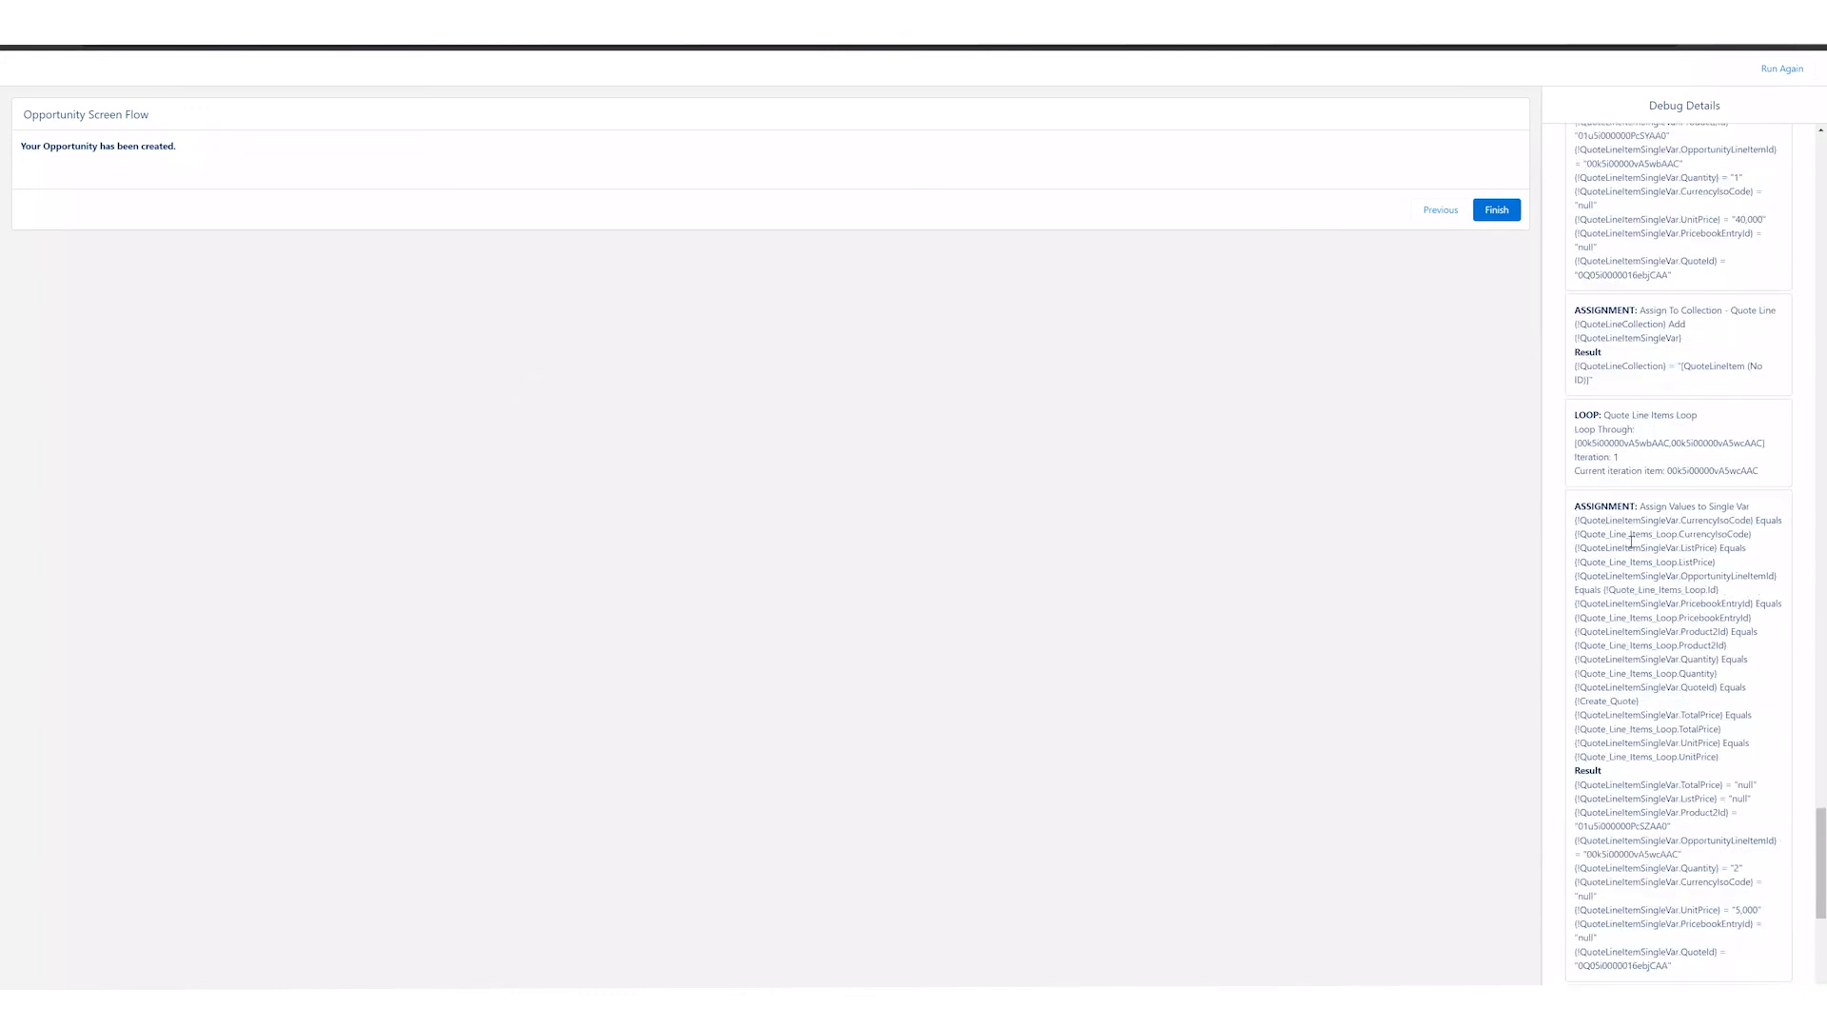
{"action": "left_click_drag", "start_coordinate": [1622, 520], "coordinate": [1718, 663]}
{"action": "left_click", "coordinate": [1717, 592]}
{"action": "scroll", "coordinate": [1715, 586], "scroll_direction": "up", "scroll_amount": 2}
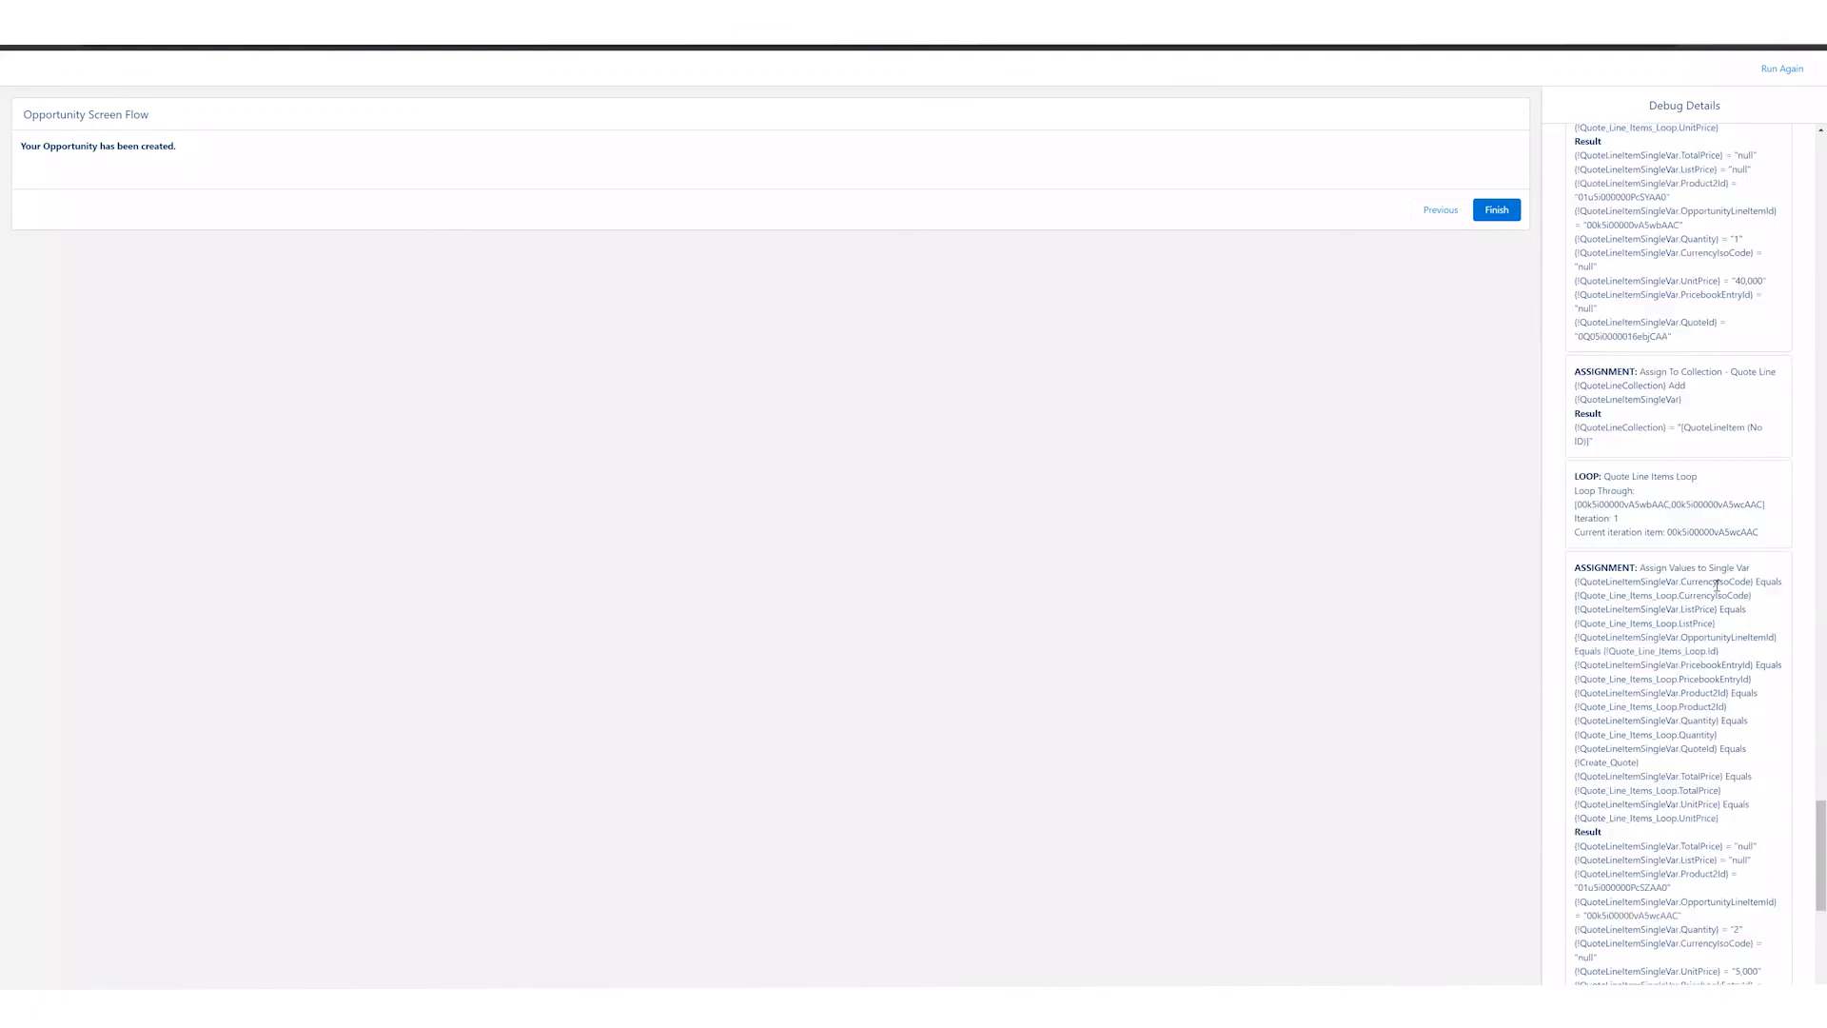
{"action": "scroll", "coordinate": [1689, 656], "scroll_direction": "up", "scroll_amount": 3}
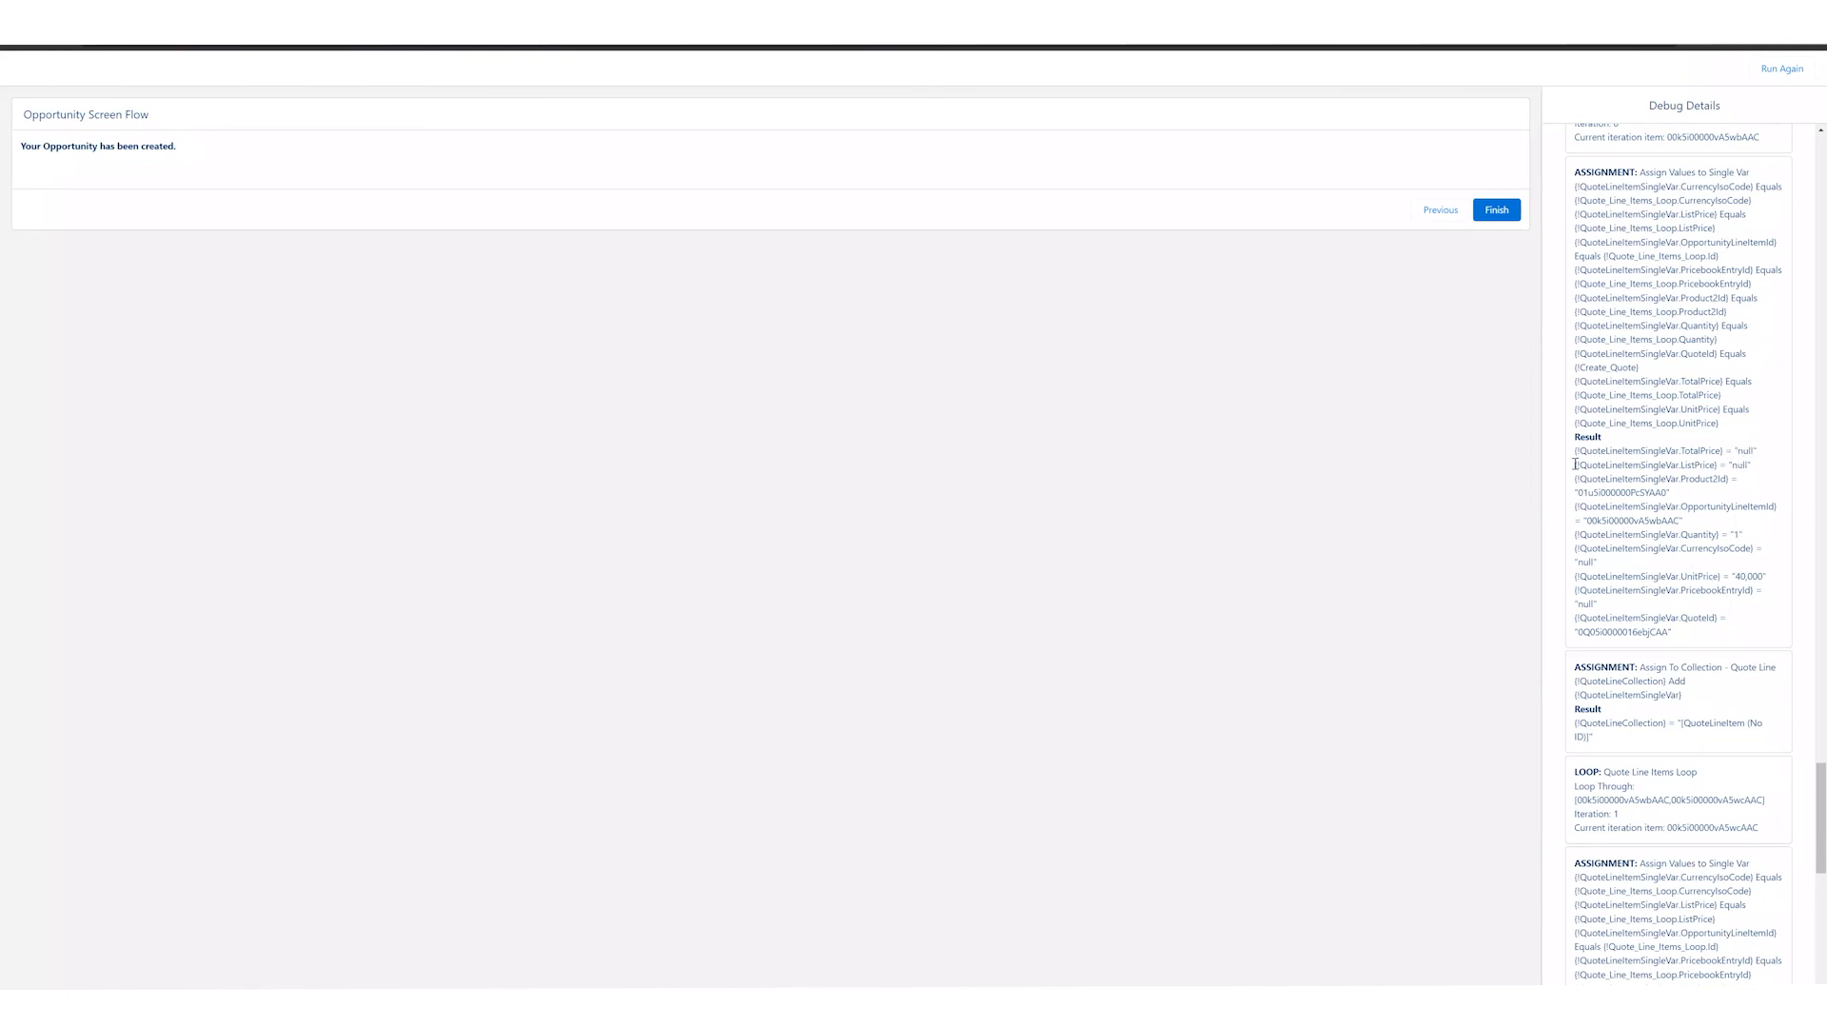
{"action": "triple_click", "coordinate": [1693, 469]}
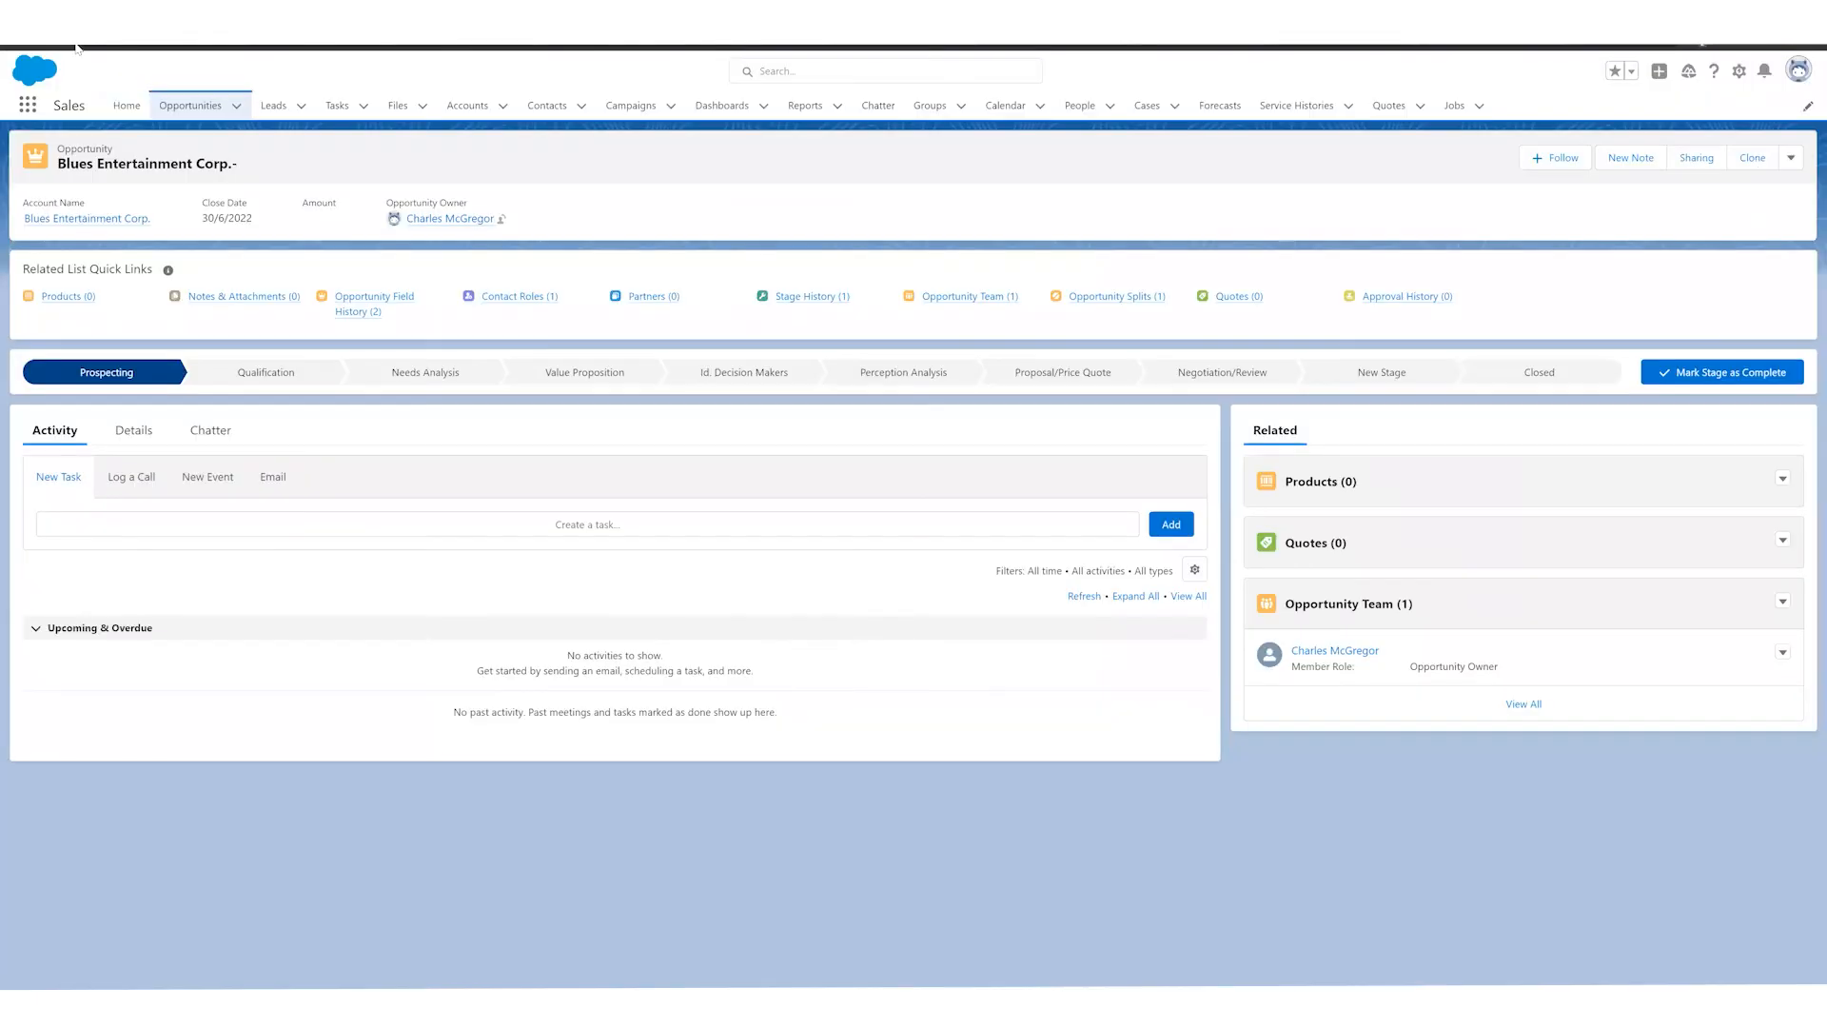
Step: Review the Dickenson plc - Test User Opportunity record and its related quote, and return to the opportunity
{"action": "left_click", "coordinate": [191, 105]}
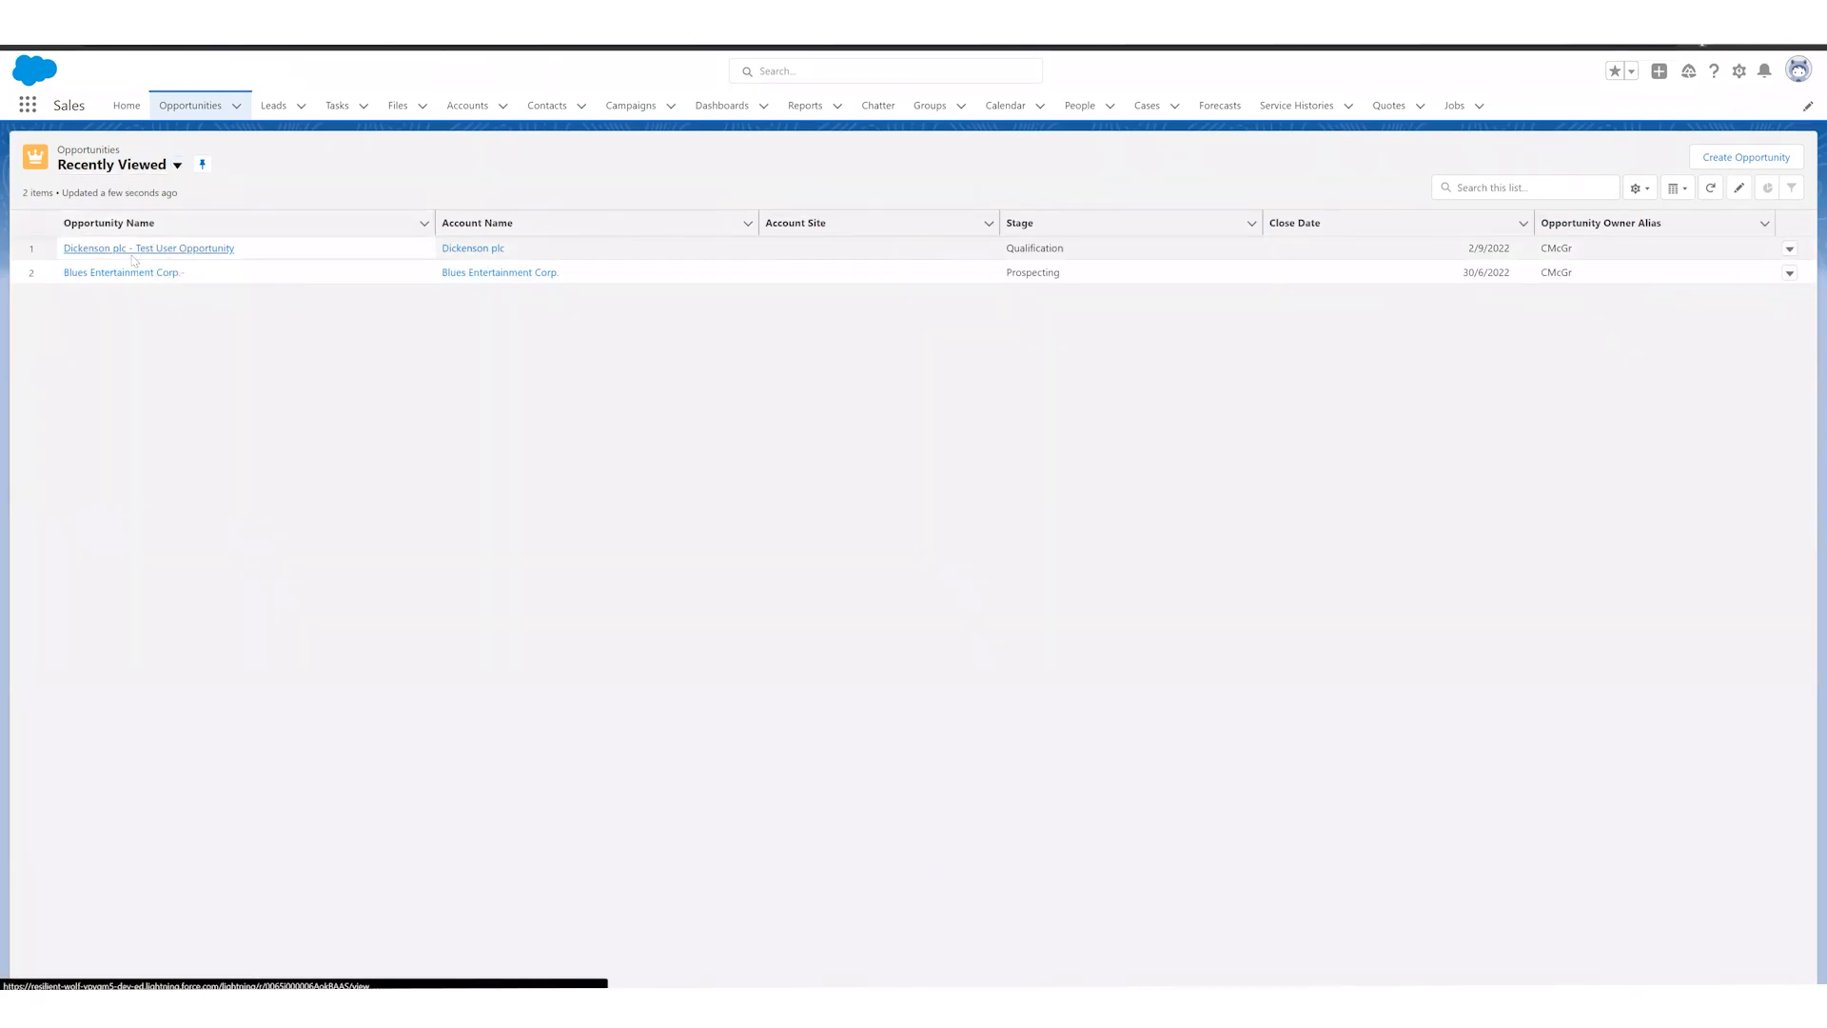
{"action": "left_click", "coordinate": [135, 250]}
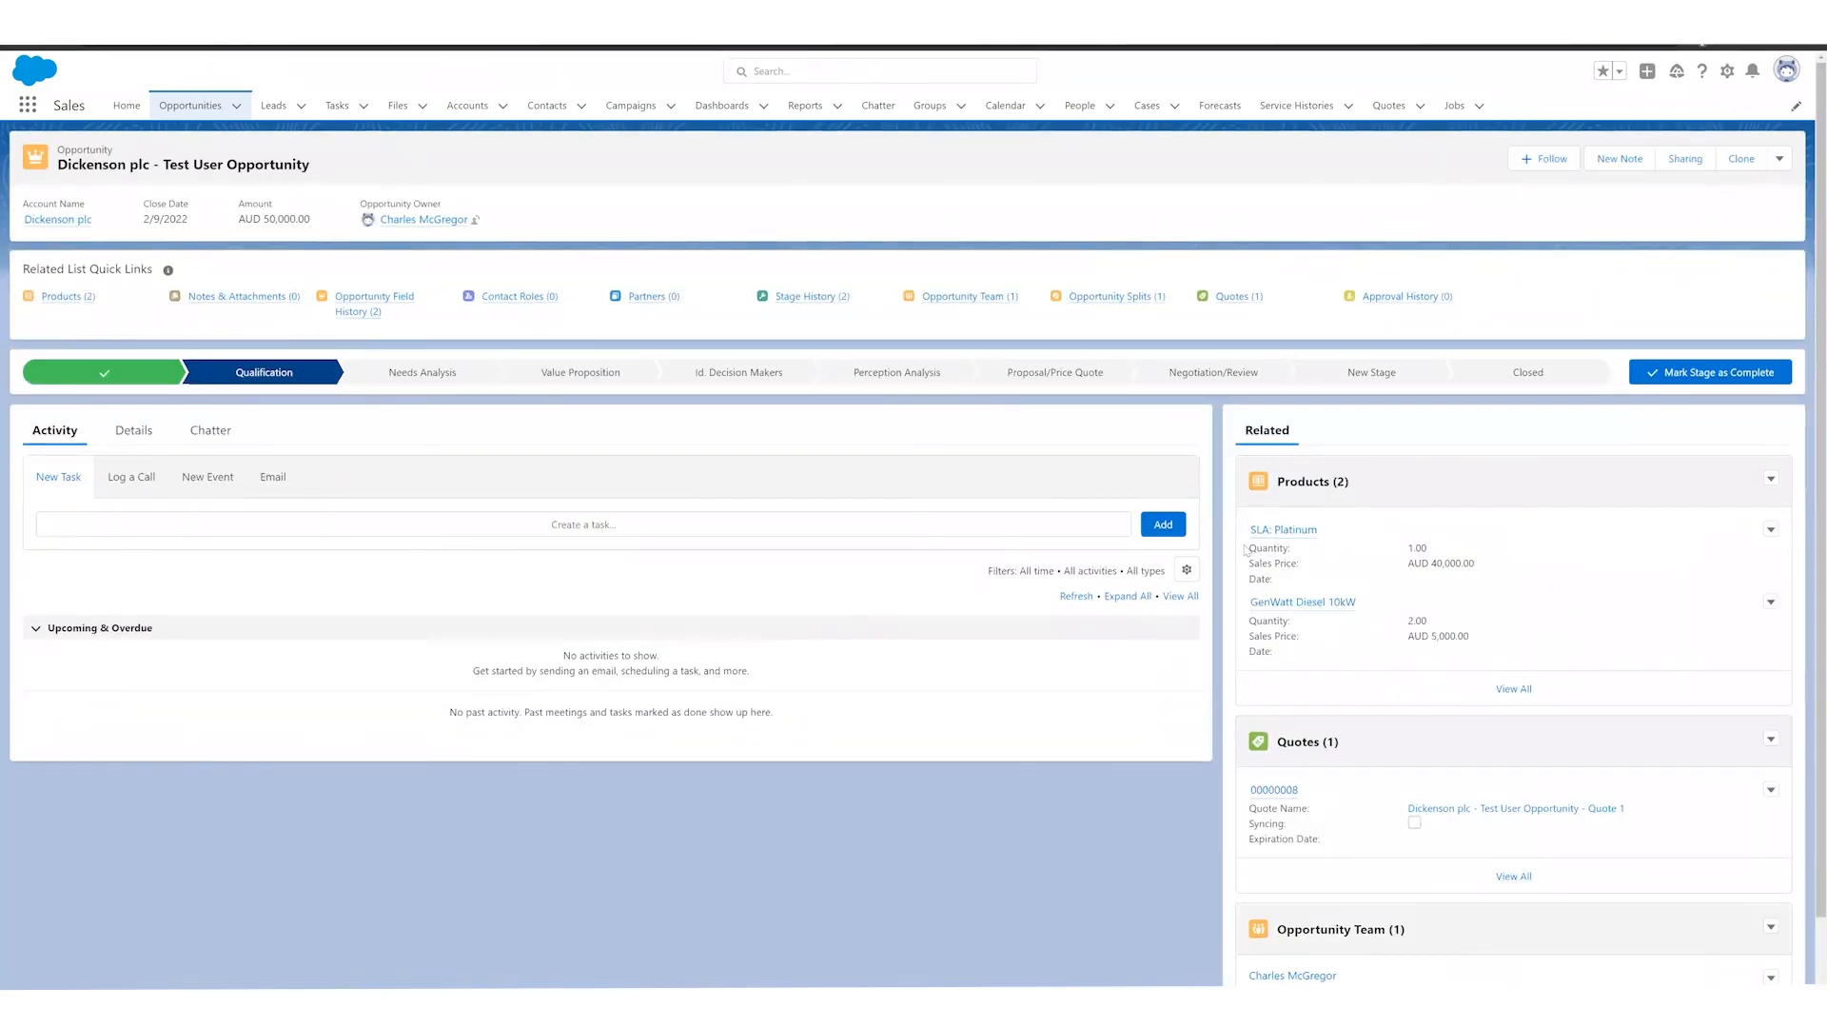
{"action": "left_click", "coordinate": [1292, 790]}
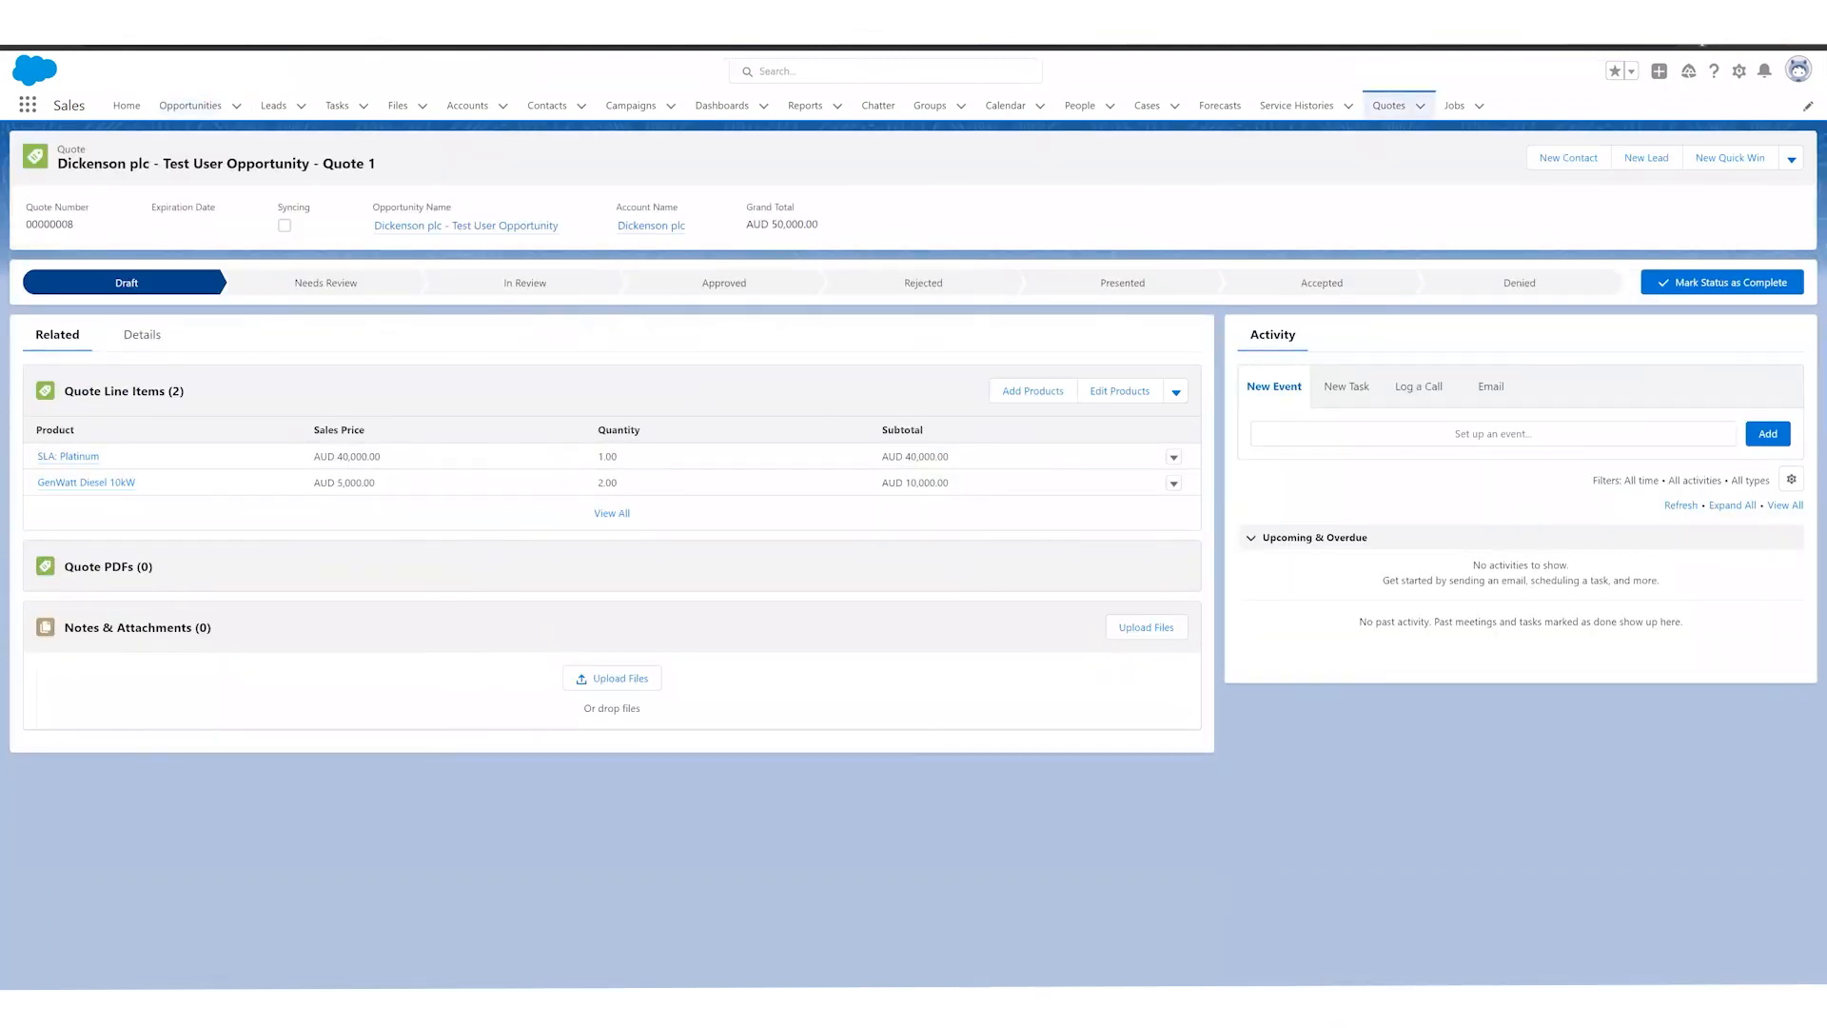
{"action": "left_click", "coordinate": [18, 32]}
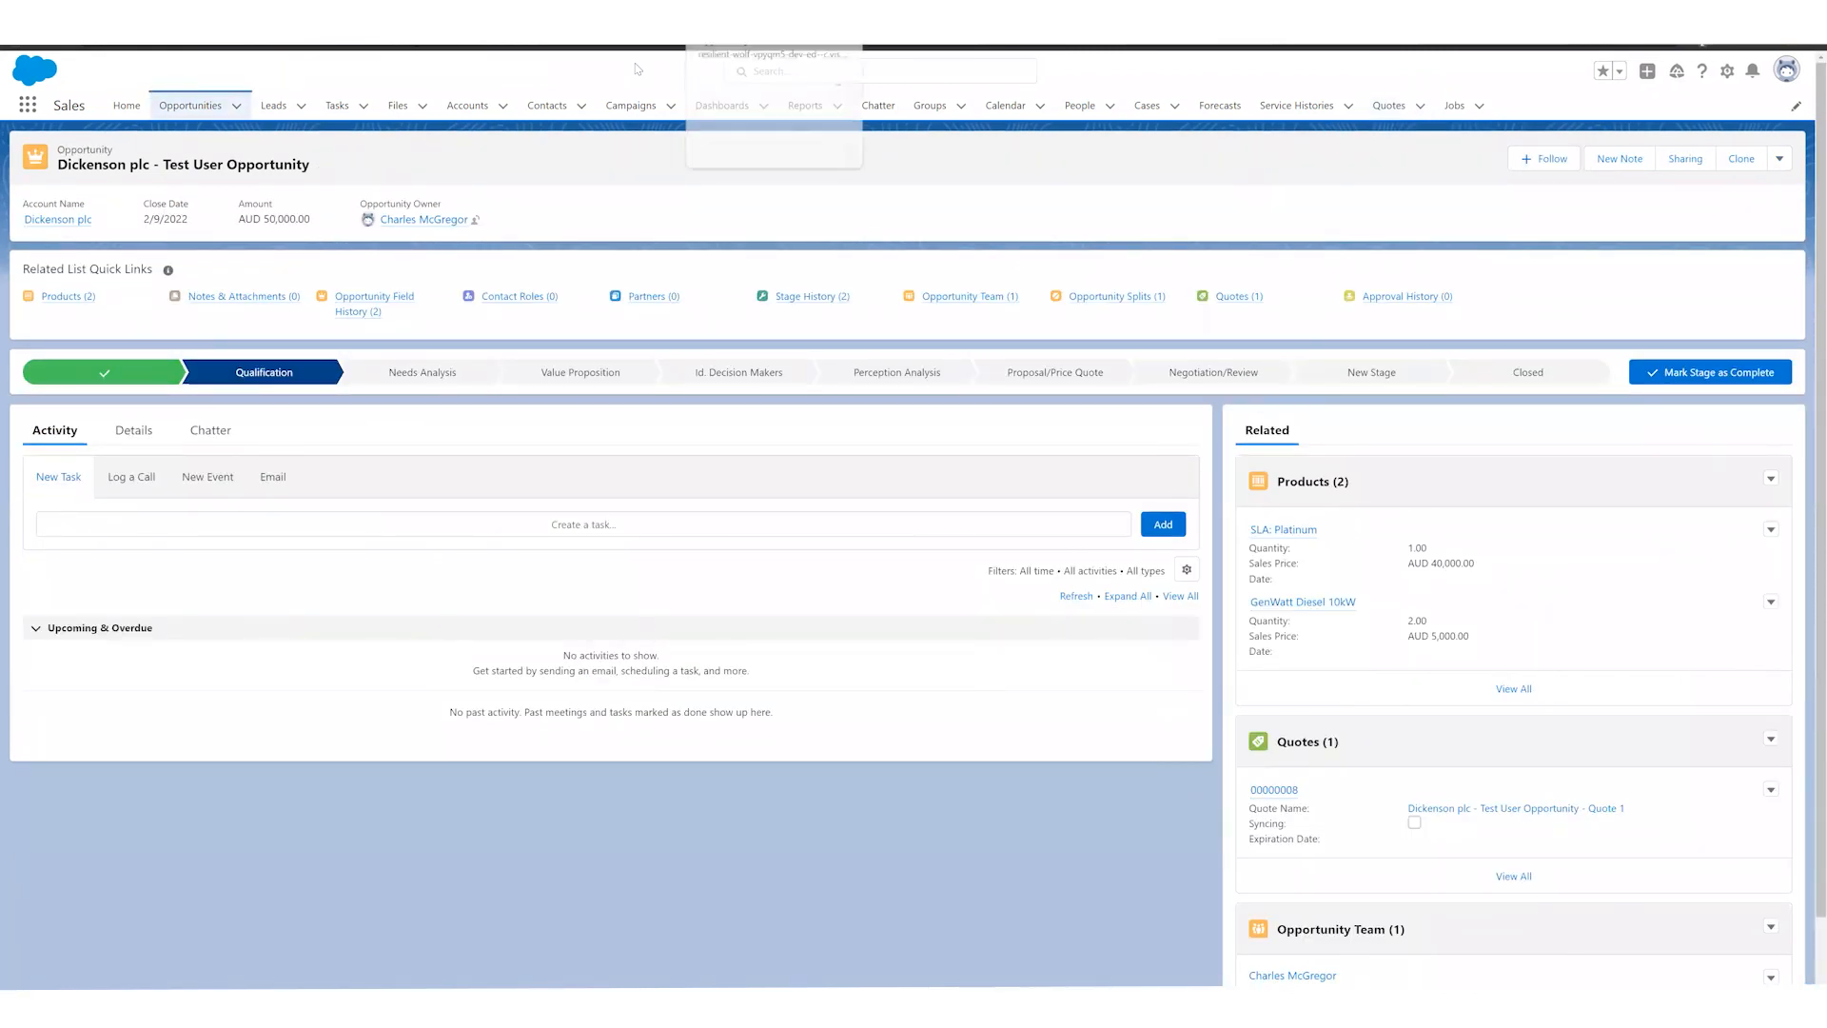
Step: View the flow in Flow Builder, and launch Create Opportunity from the Opportunities list in the Sales app
{"action": "left_click", "coordinate": [751, 11]}
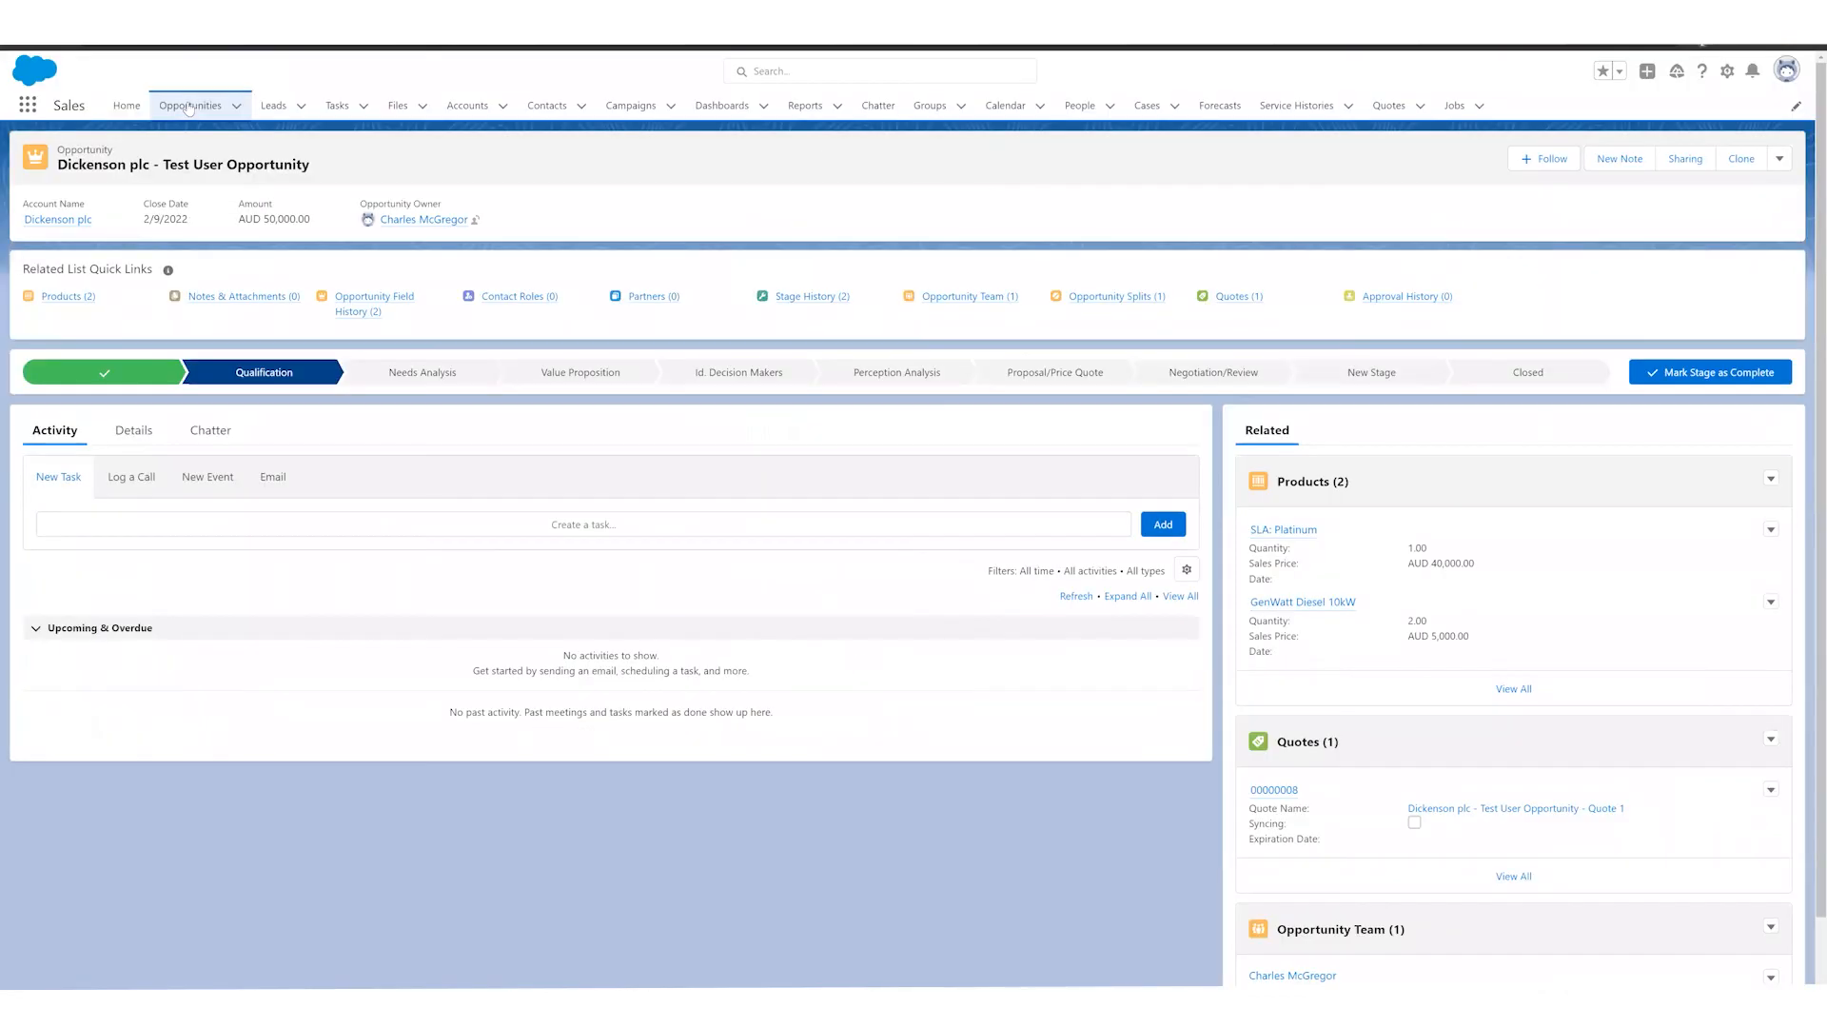
{"action": "left_click", "coordinate": [190, 106]}
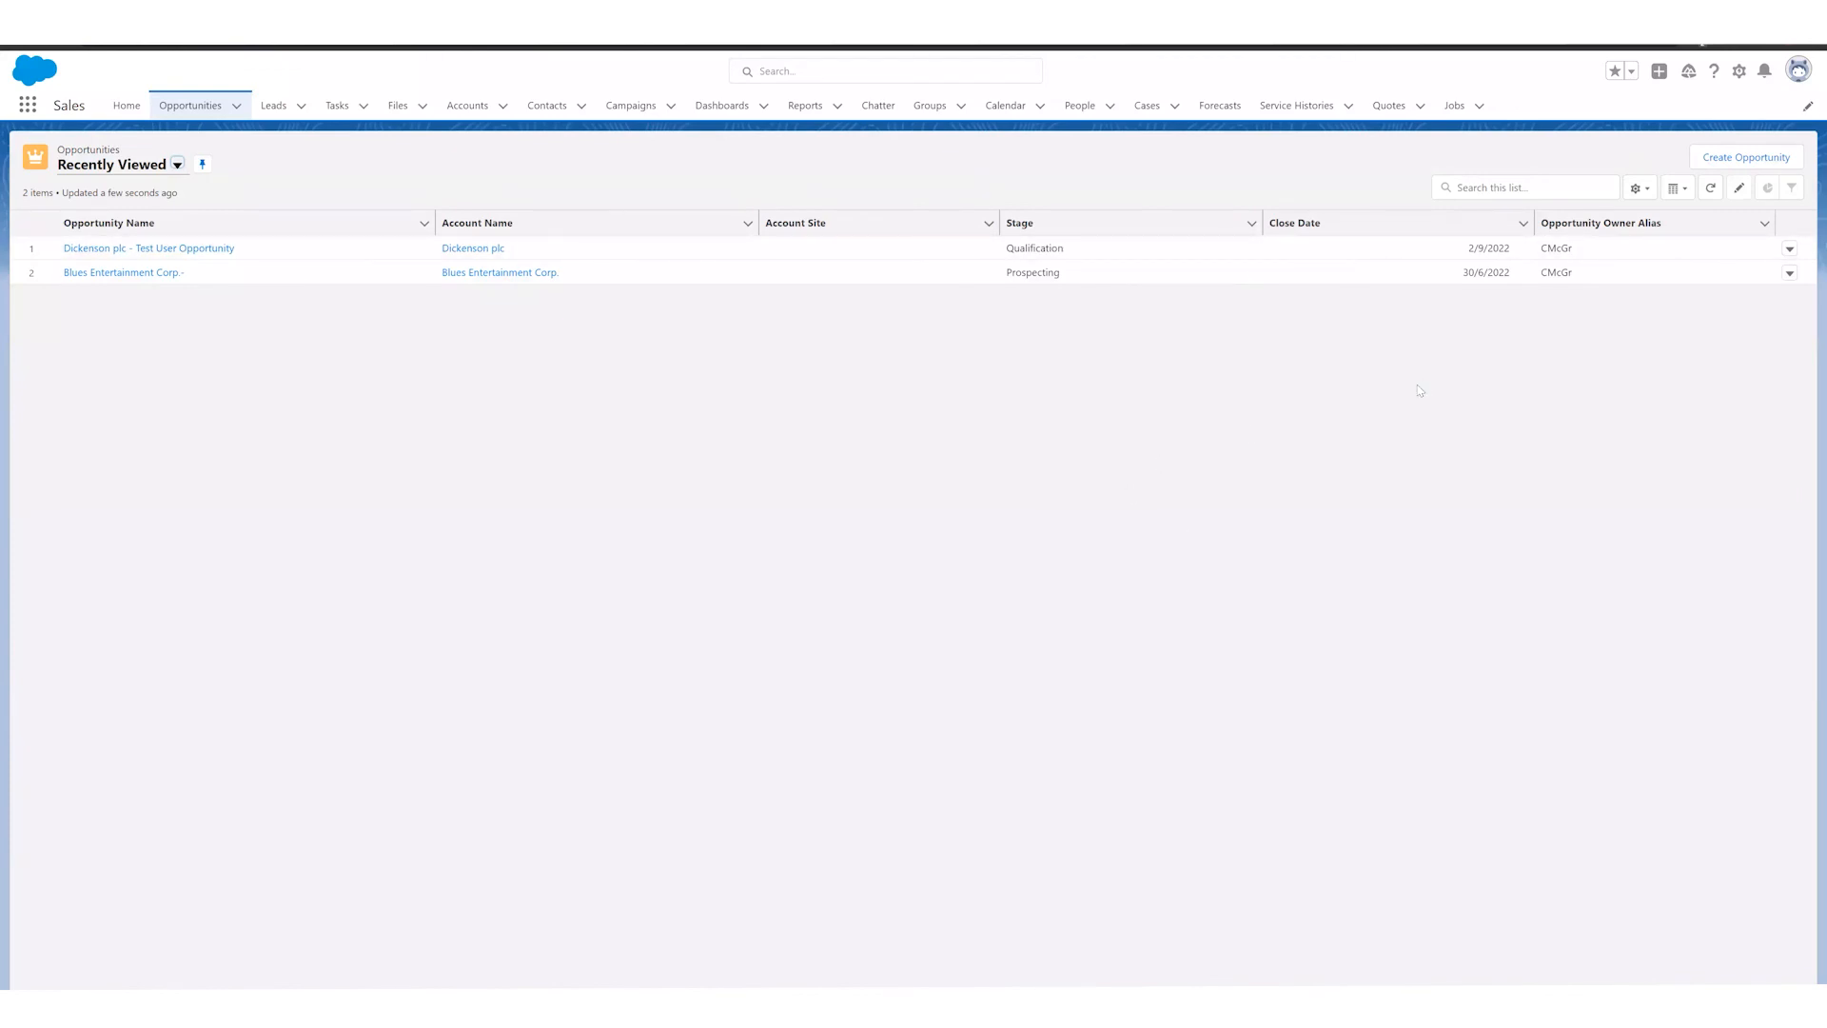
{"action": "left_click", "coordinate": [1776, 160]}
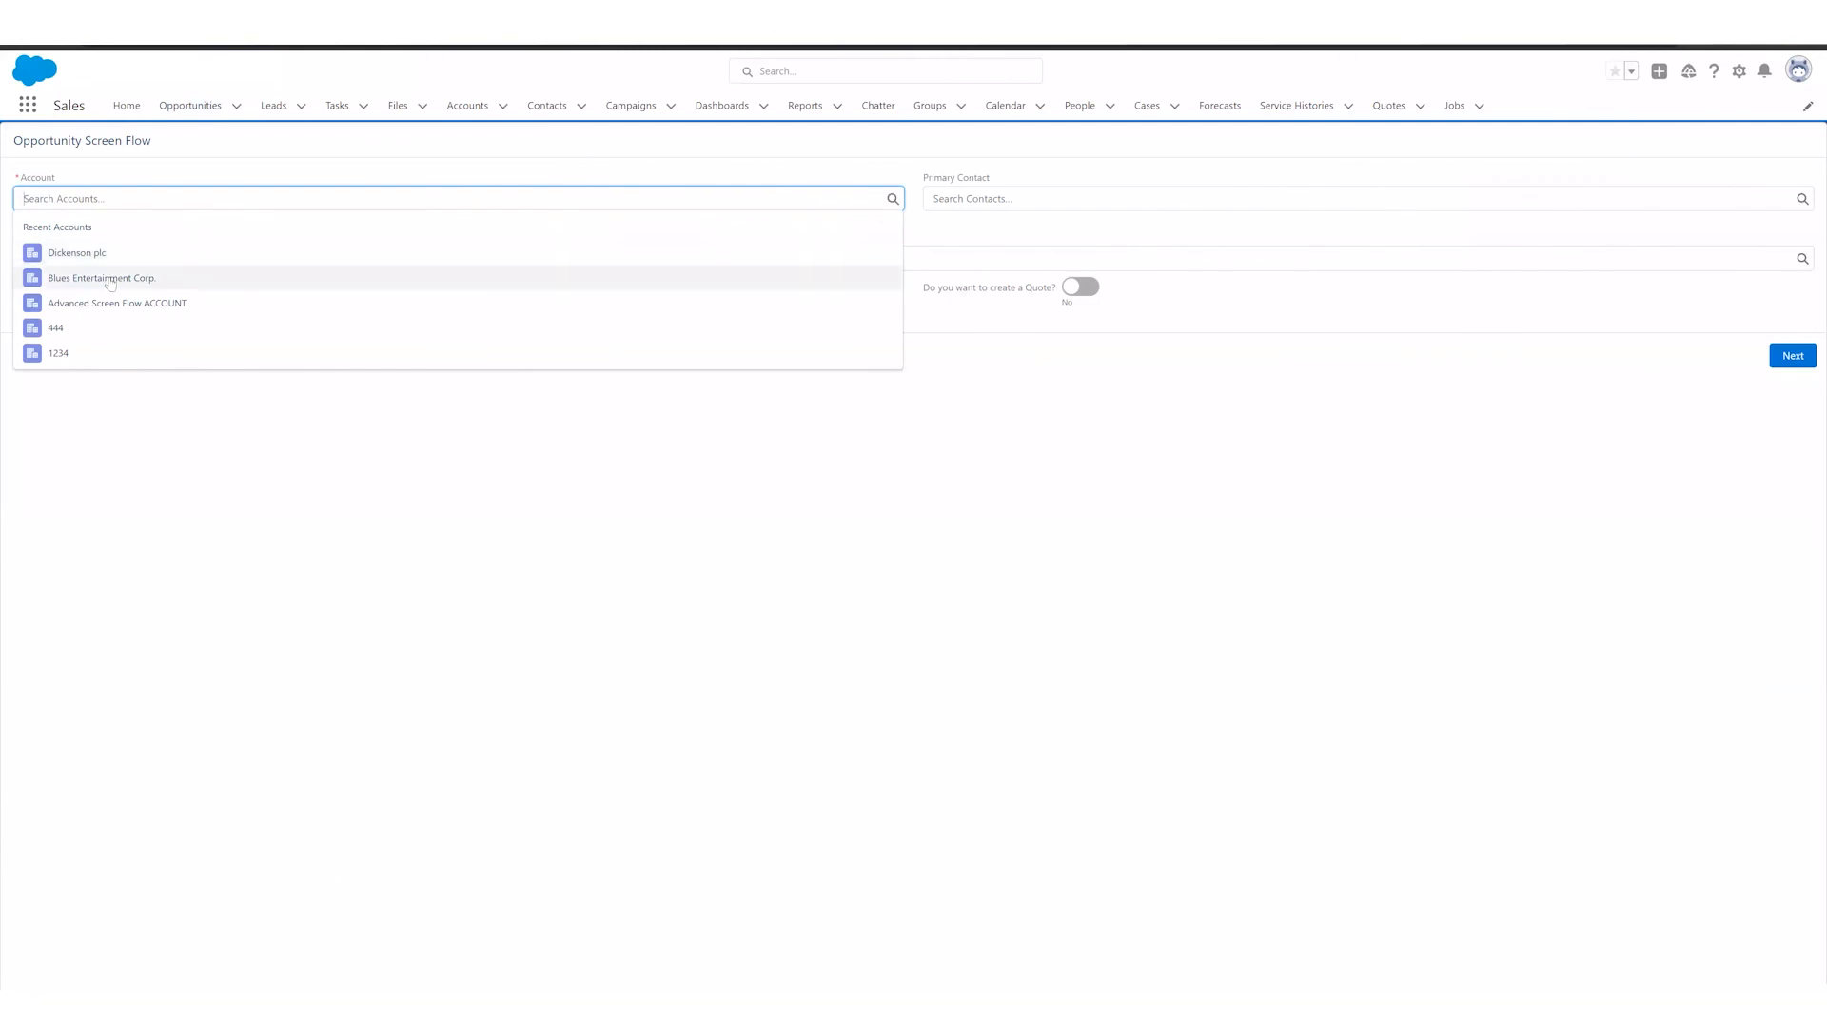
Step: Set the account to Blues Entertainment Corp., the primary contact to the second recent contact, and the price book to Special Price Book
{"action": "left_click", "coordinate": [109, 280]}
{"action": "left_click", "coordinate": [999, 199]}
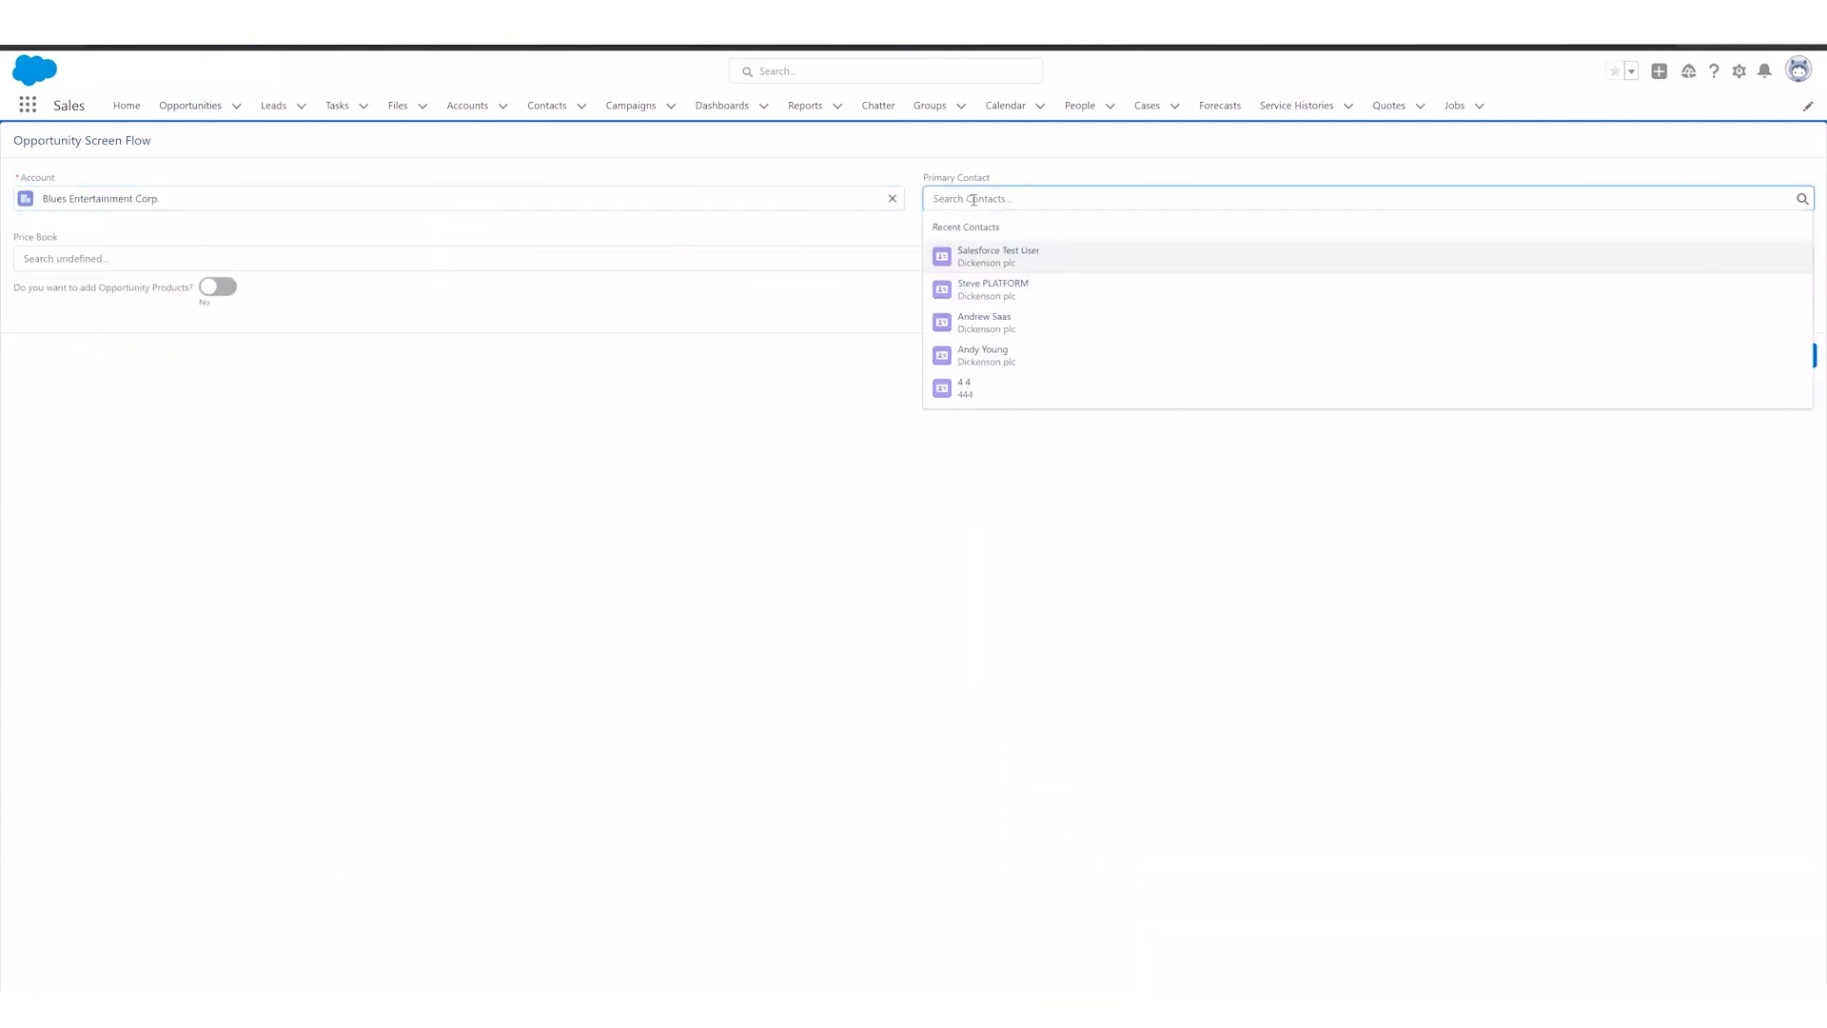
{"action": "left_click", "coordinate": [1019, 296]}
{"action": "left_click", "coordinate": [230, 270]}
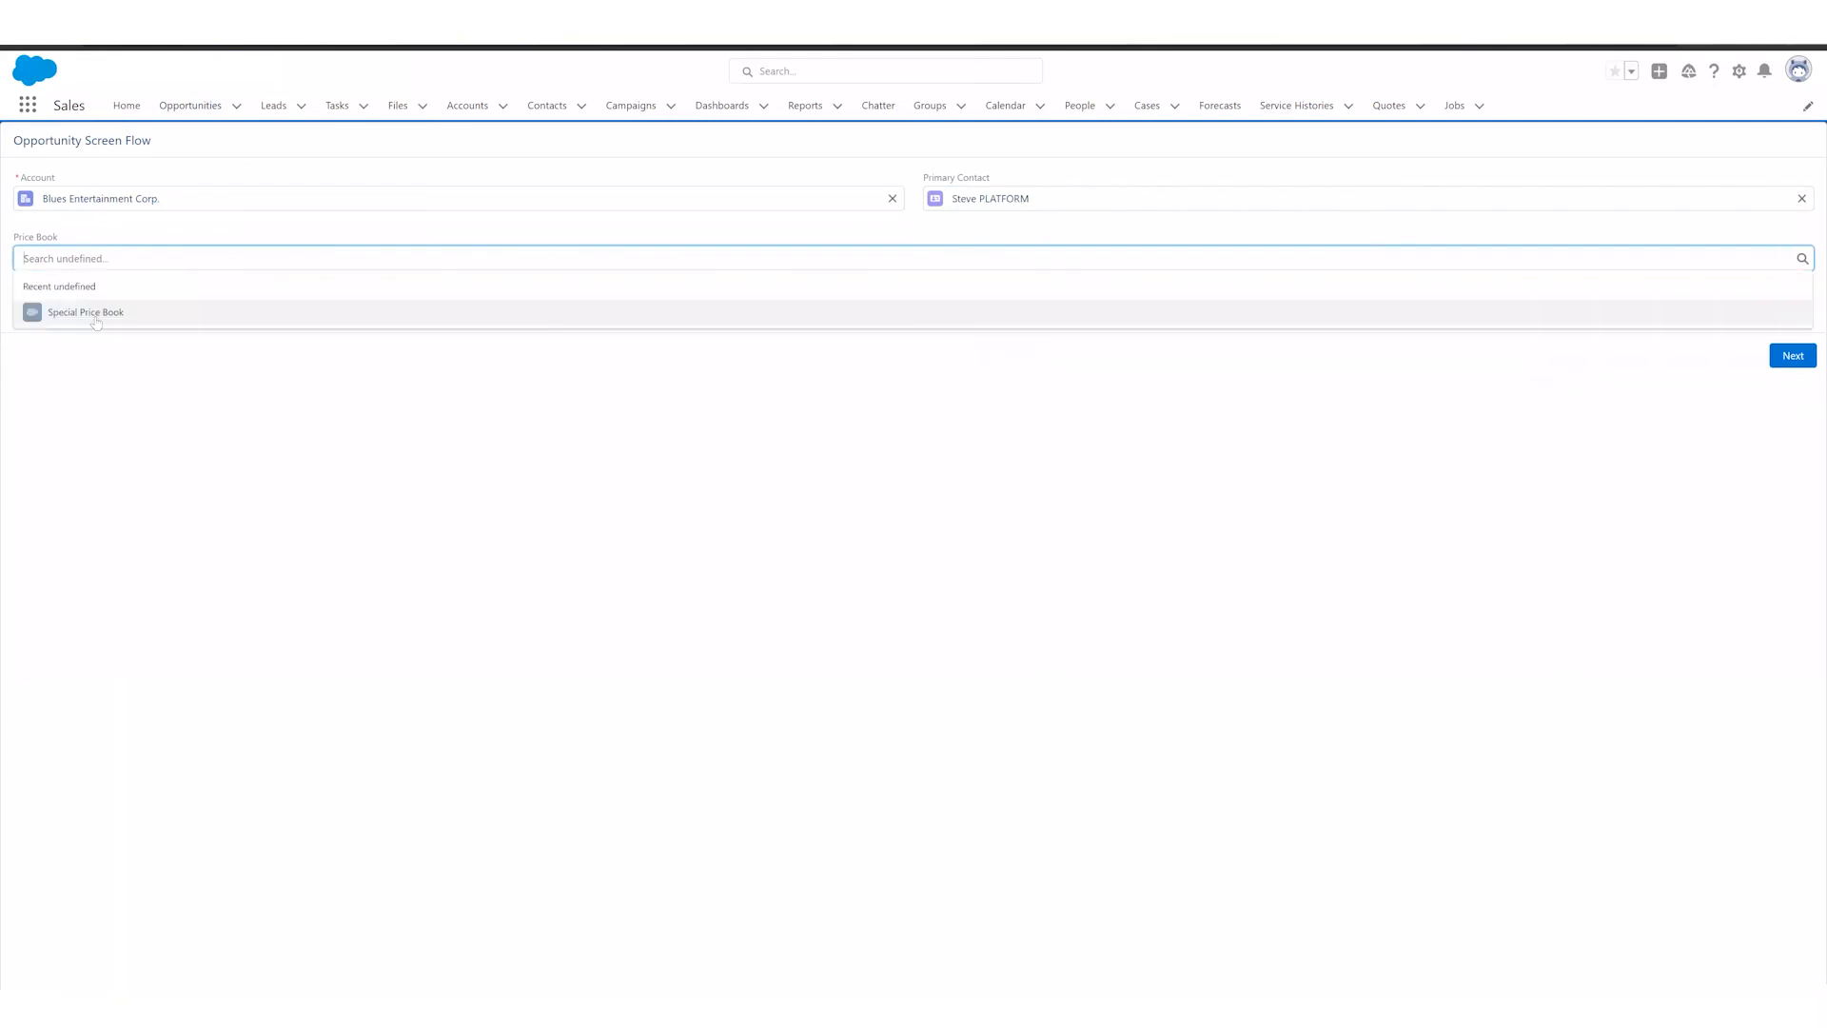
{"action": "left_click", "coordinate": [98, 314]}
Step: Enable adding Opportunity Products and creating a Quote for the Blues Entertainment Corp. opportunity, and advance to product selection
{"action": "left_click", "coordinate": [225, 285]}
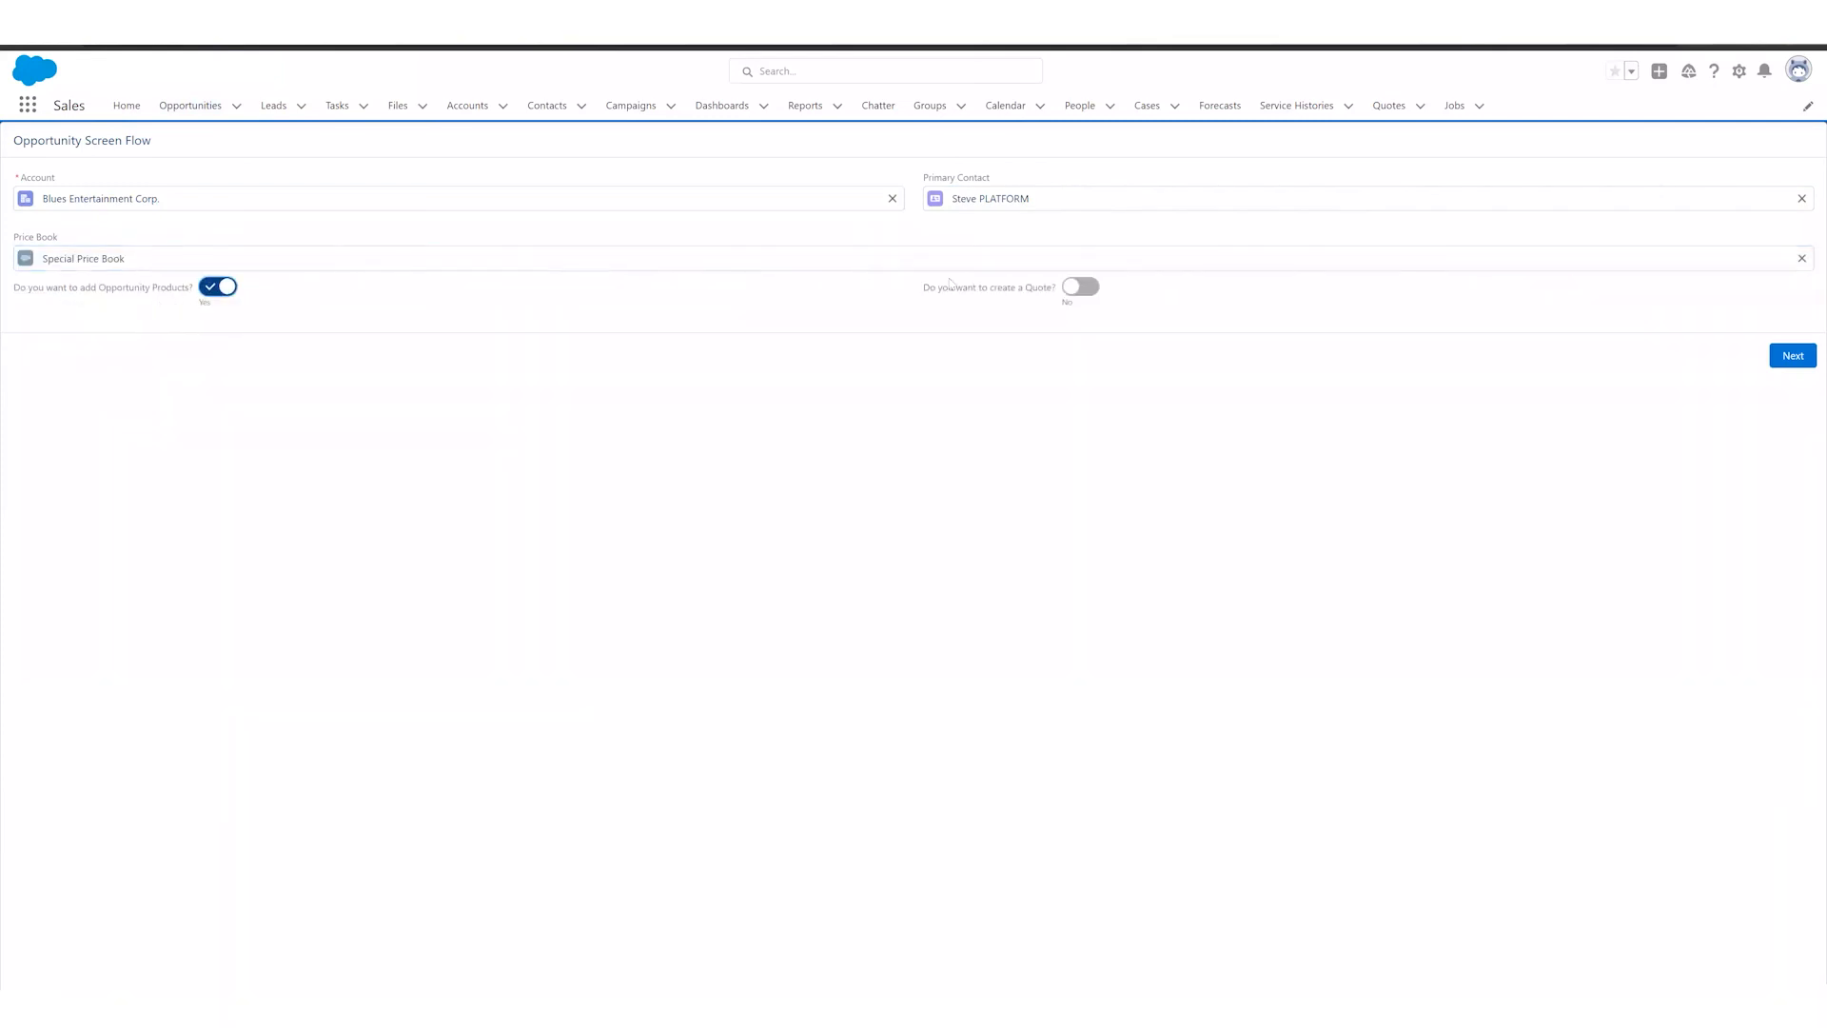
{"action": "left_click", "coordinate": [1070, 286]}
{"action": "left_click", "coordinate": [1794, 360]}
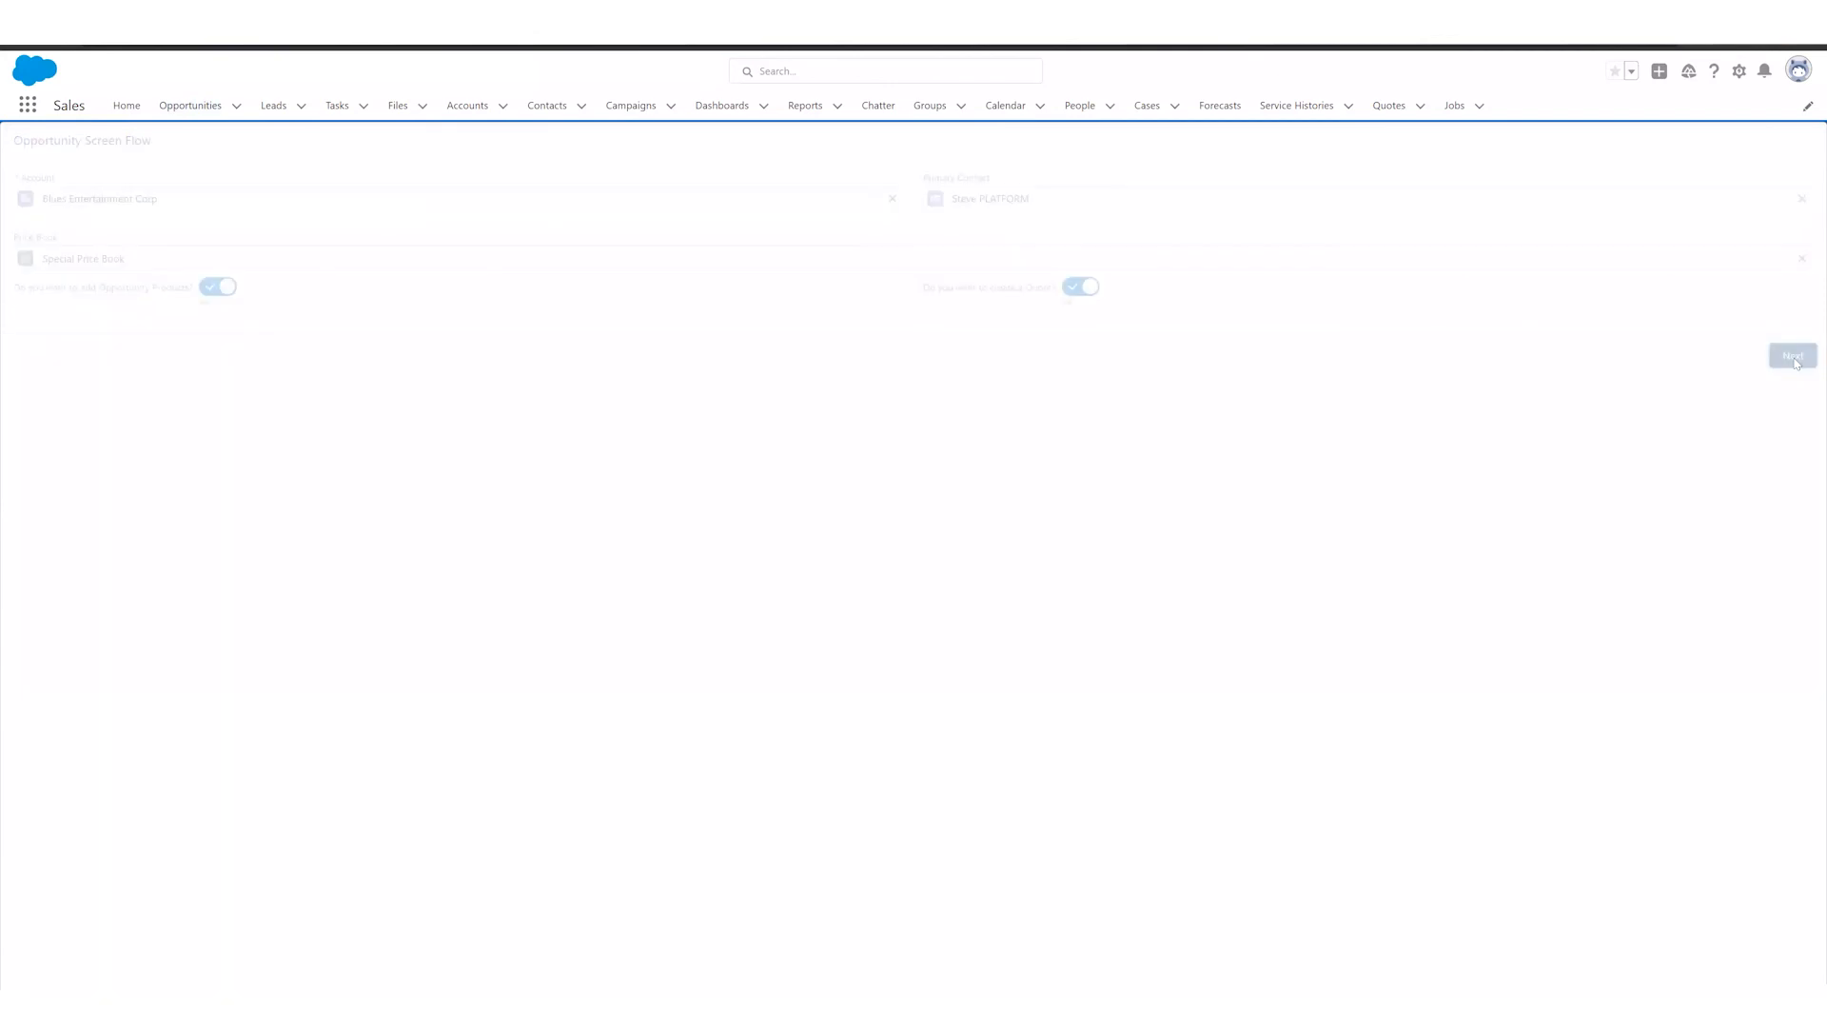
Step: Add product Installation: Industrial - High with a quantity of 1, enable adding another product, and advance the flow
{"action": "left_click", "coordinate": [104, 195]}
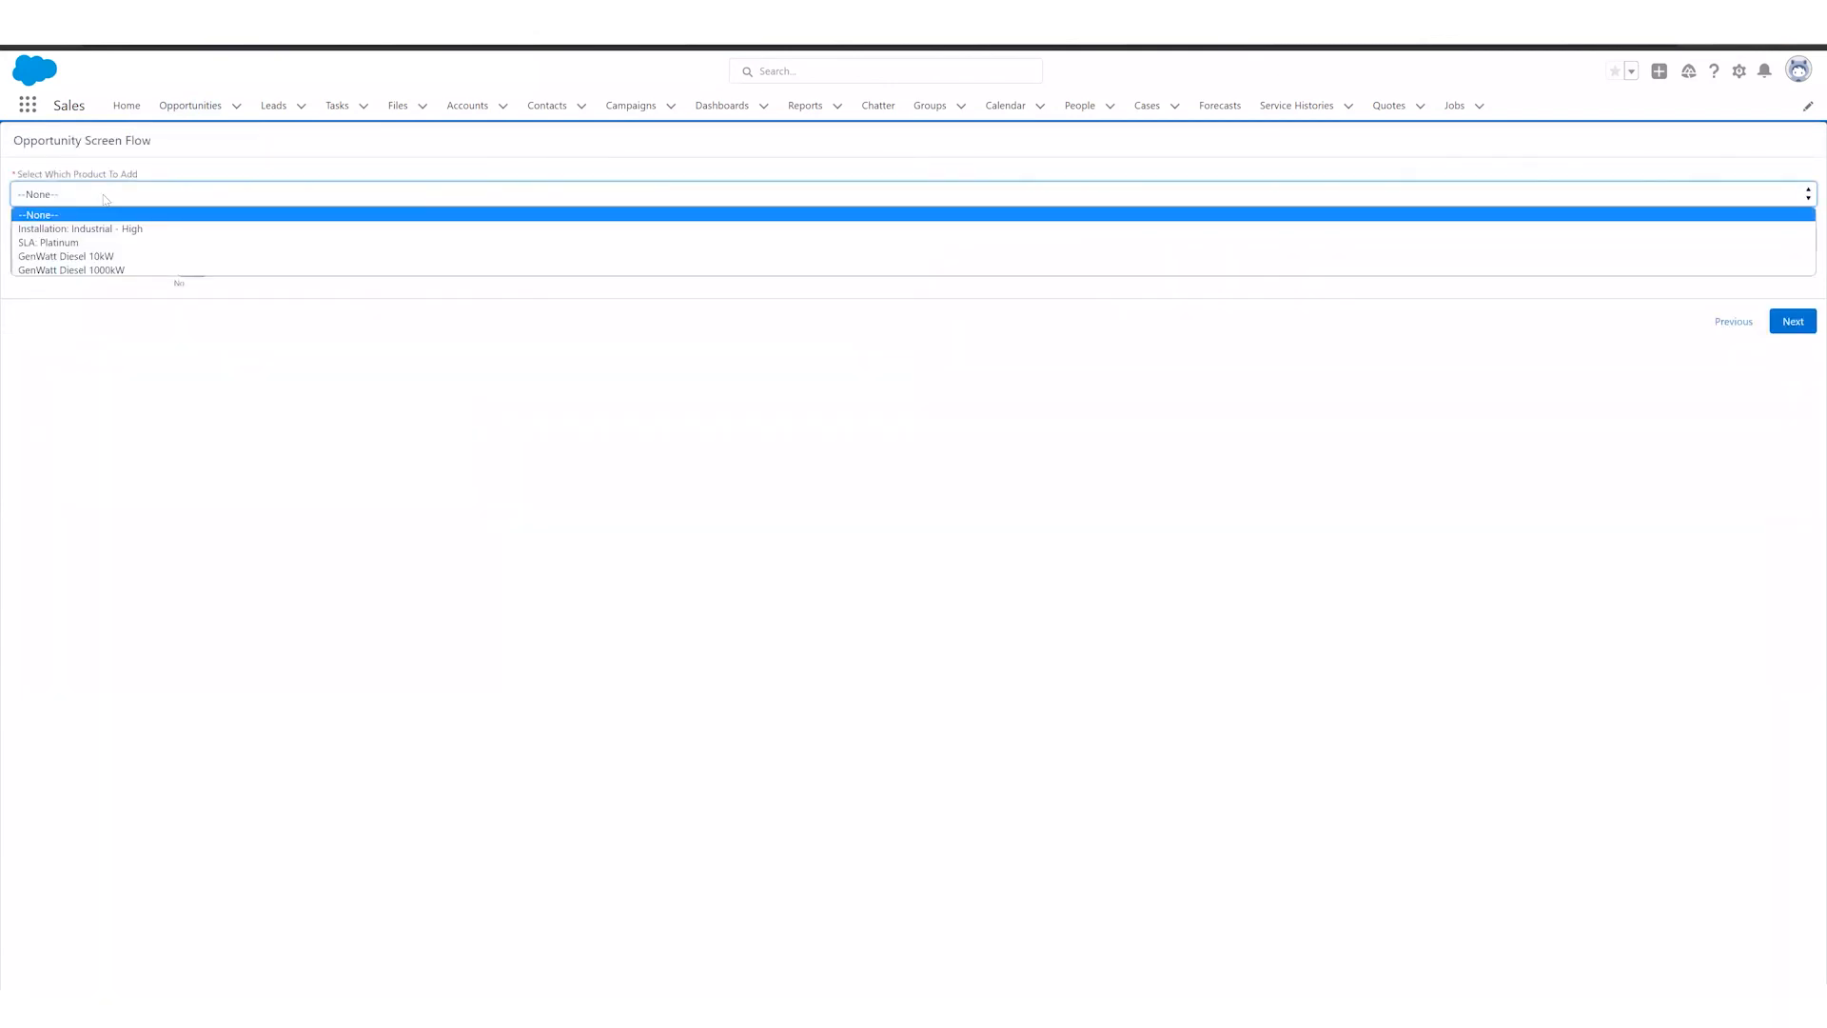
{"action": "left_click", "coordinate": [106, 228]}
{"action": "left_click", "coordinate": [97, 234]}
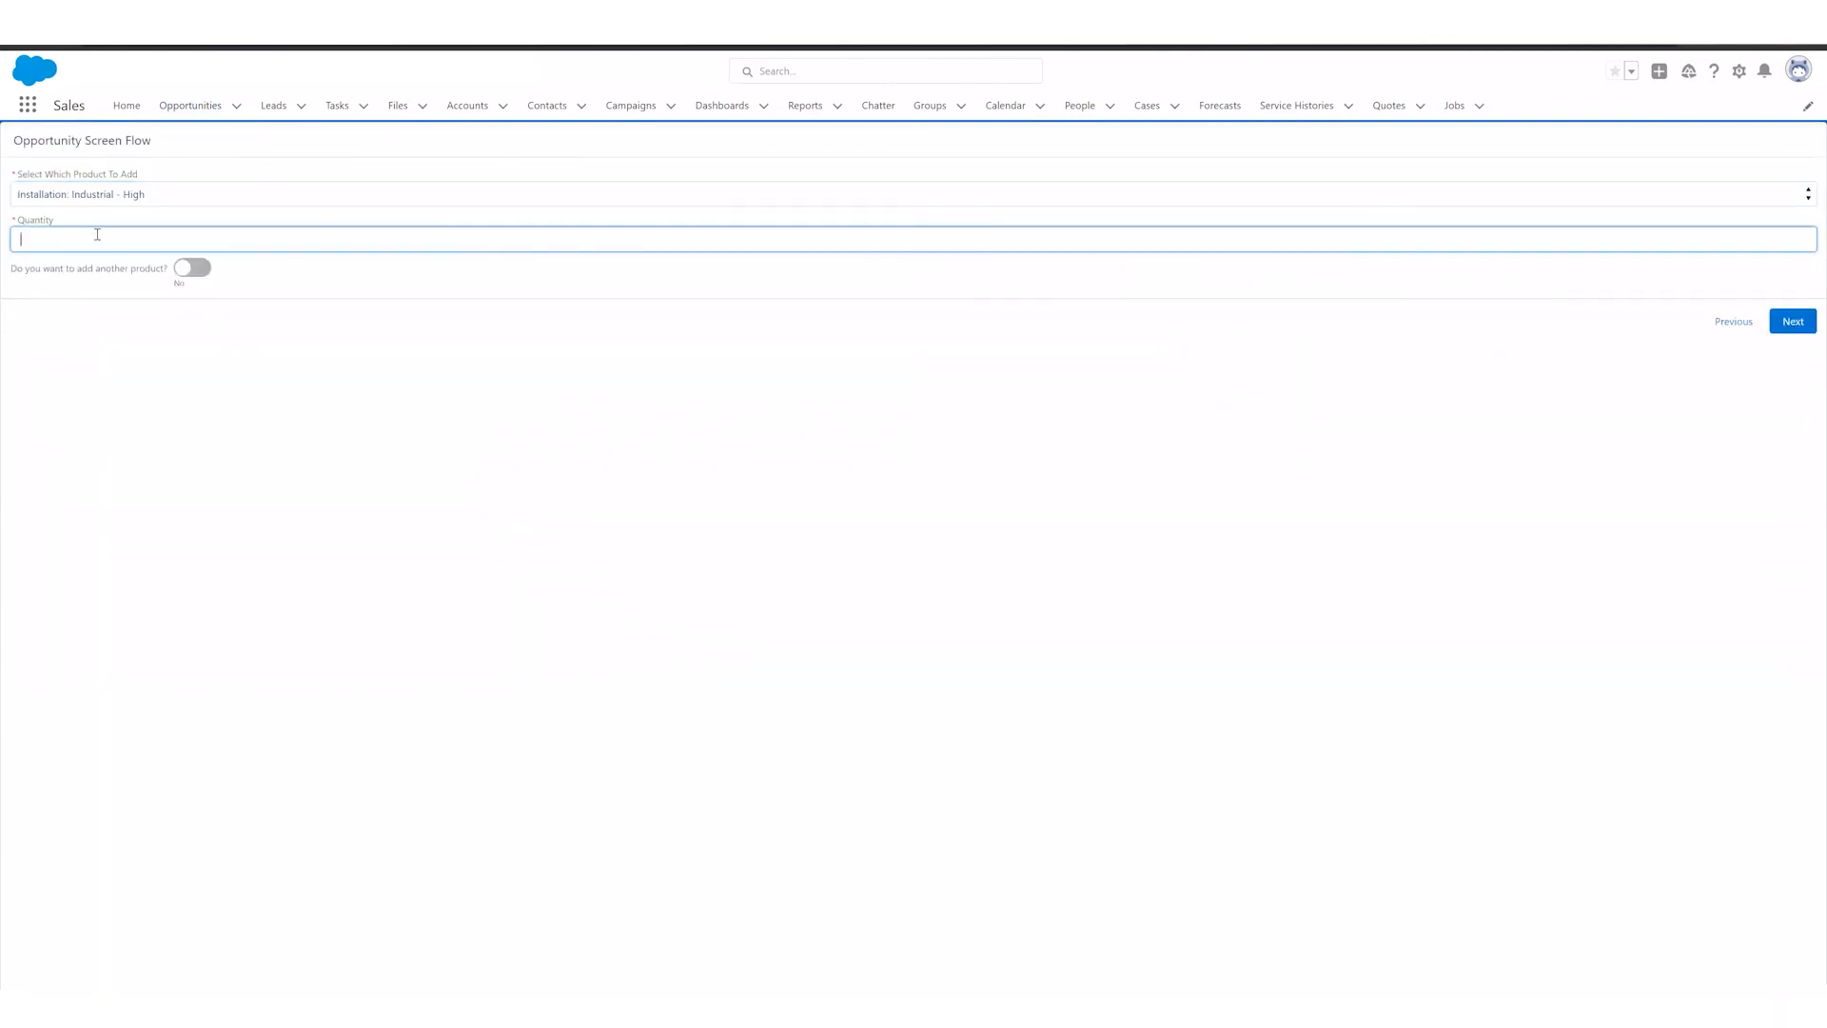
{"action": "left_click", "coordinate": [192, 268]}
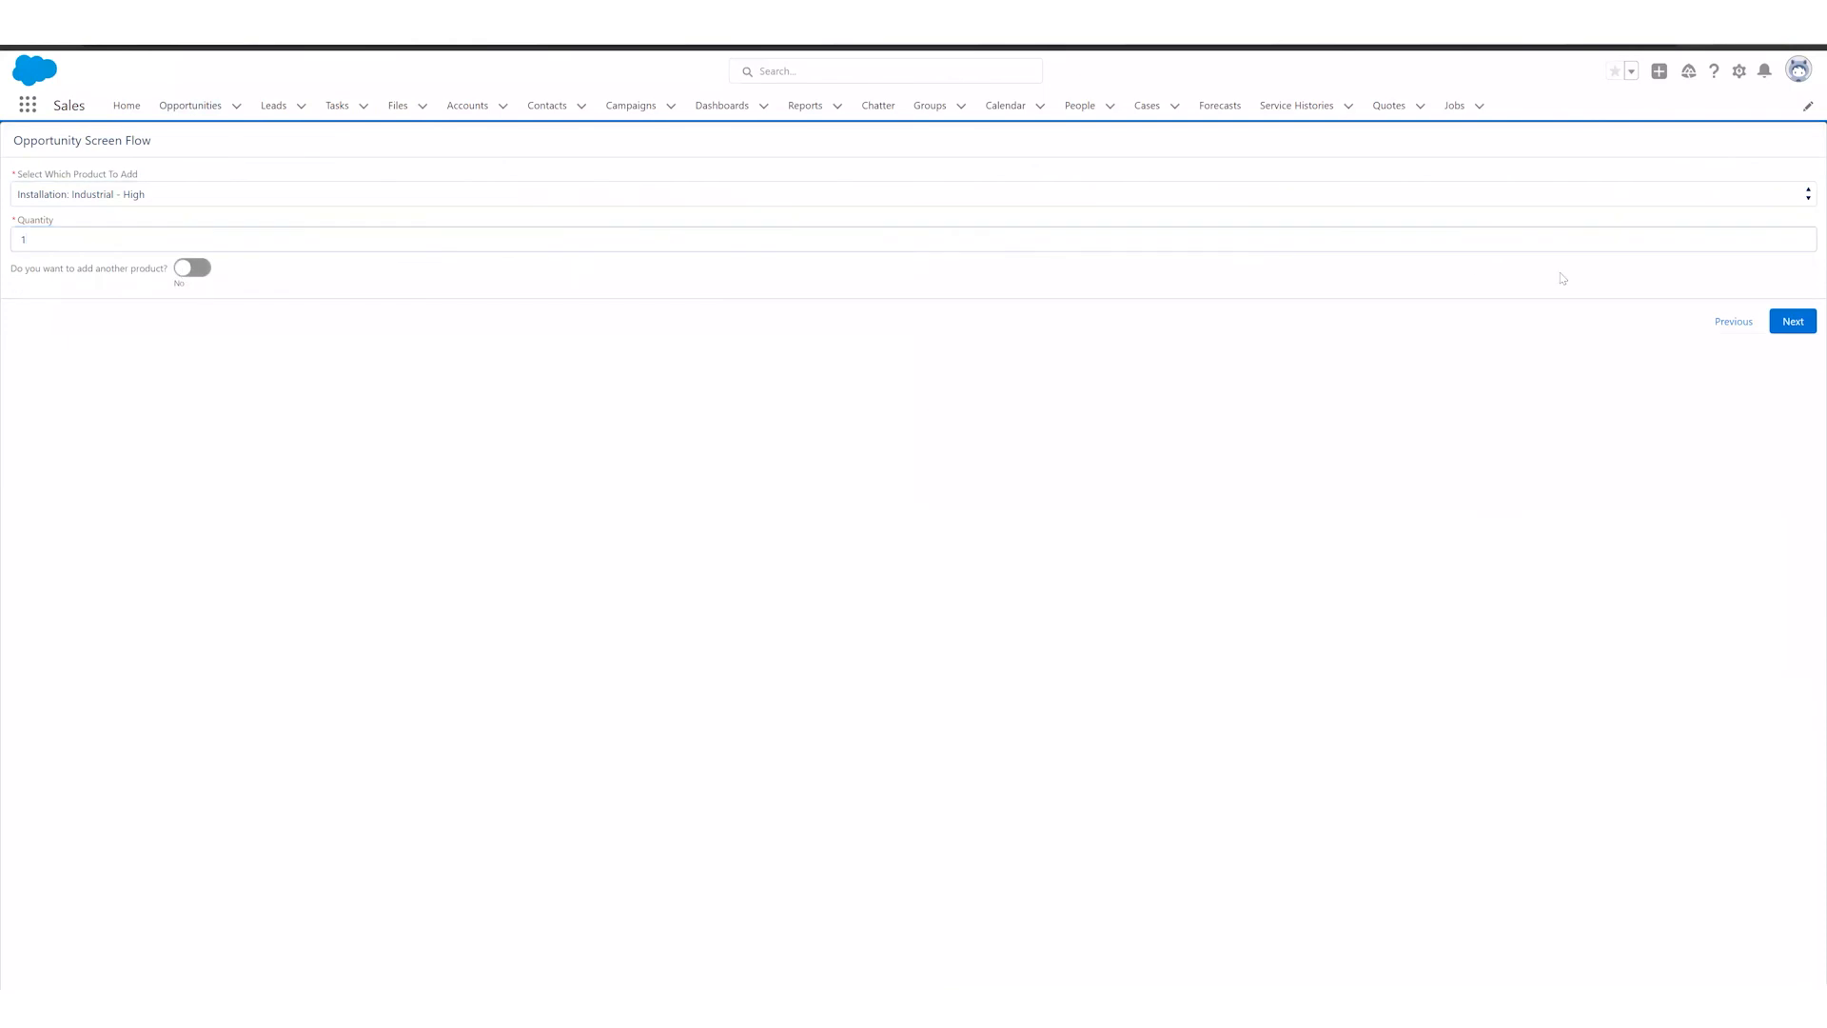
{"action": "left_click", "coordinate": [1798, 322]}
Step: Add GenWatt Diesel 1000kW with a quantity of 4 as the last product, and finish the flow
{"action": "left_click", "coordinate": [119, 196]}
{"action": "left_click", "coordinate": [106, 269]}
{"action": "left_click", "coordinate": [107, 240]}
{"action": "type", "text": "4"}
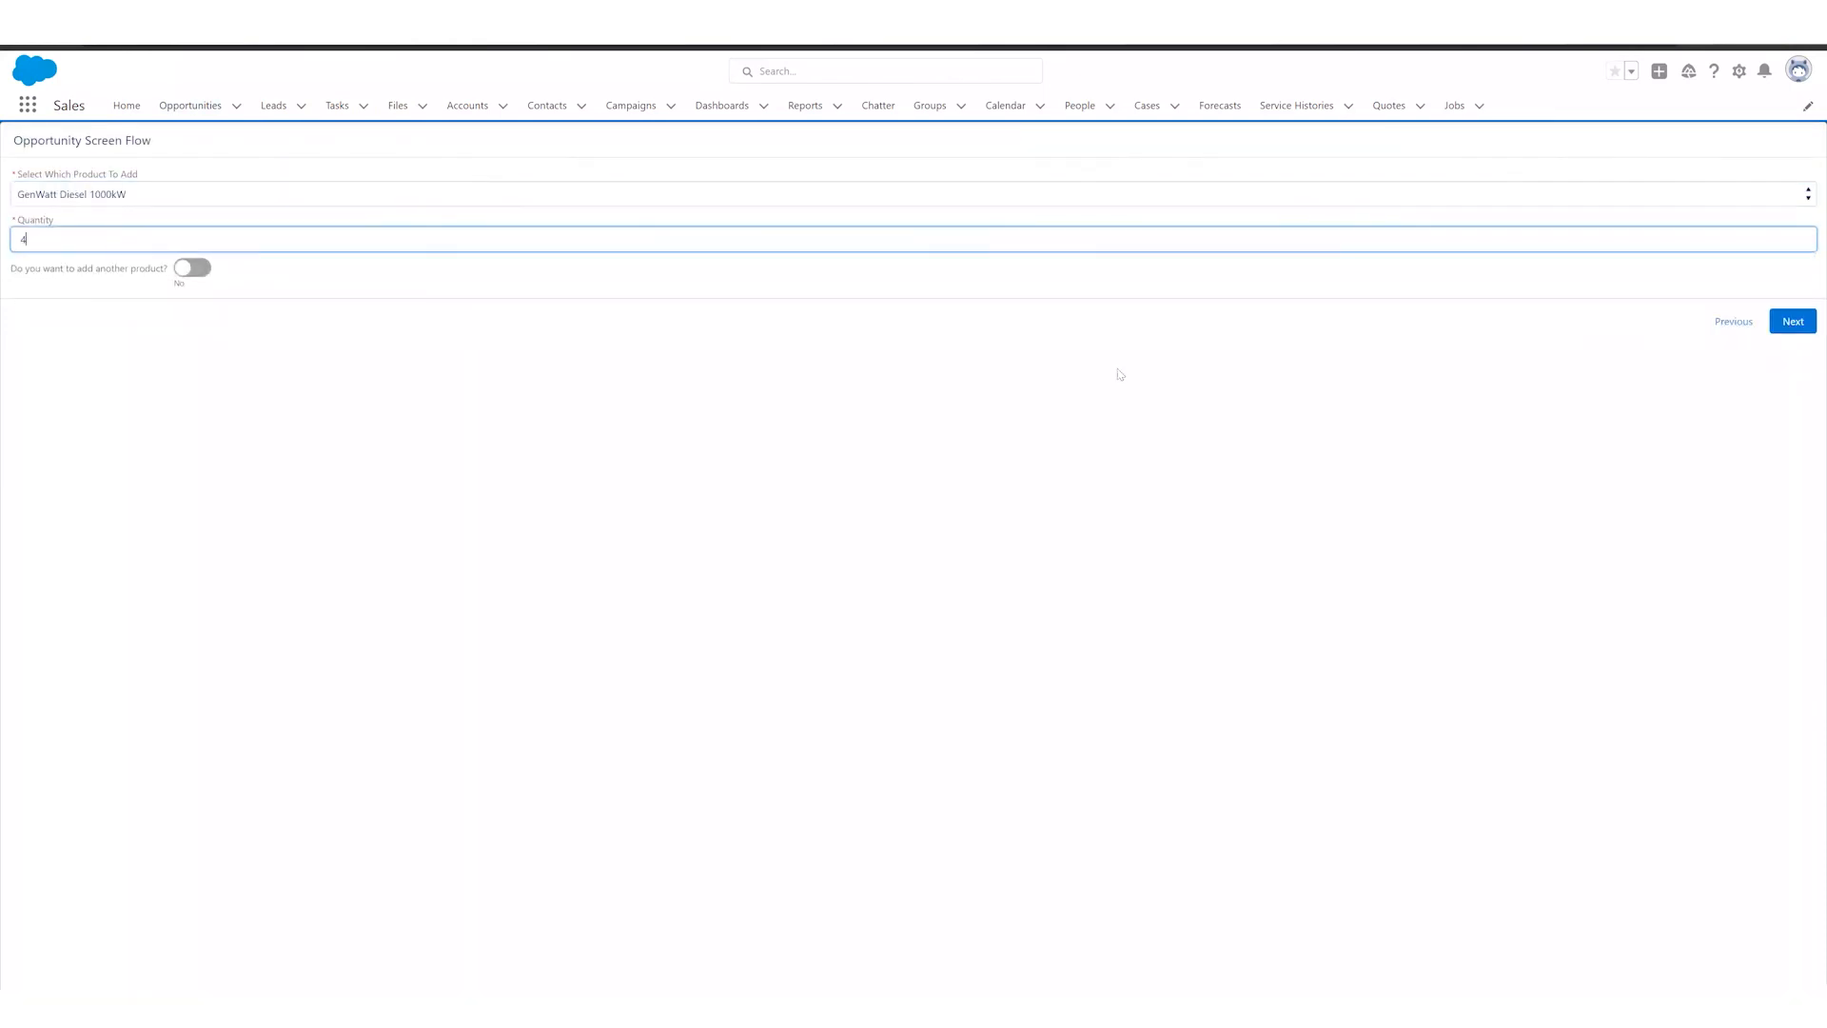
{"action": "left_click", "coordinate": [1793, 328]}
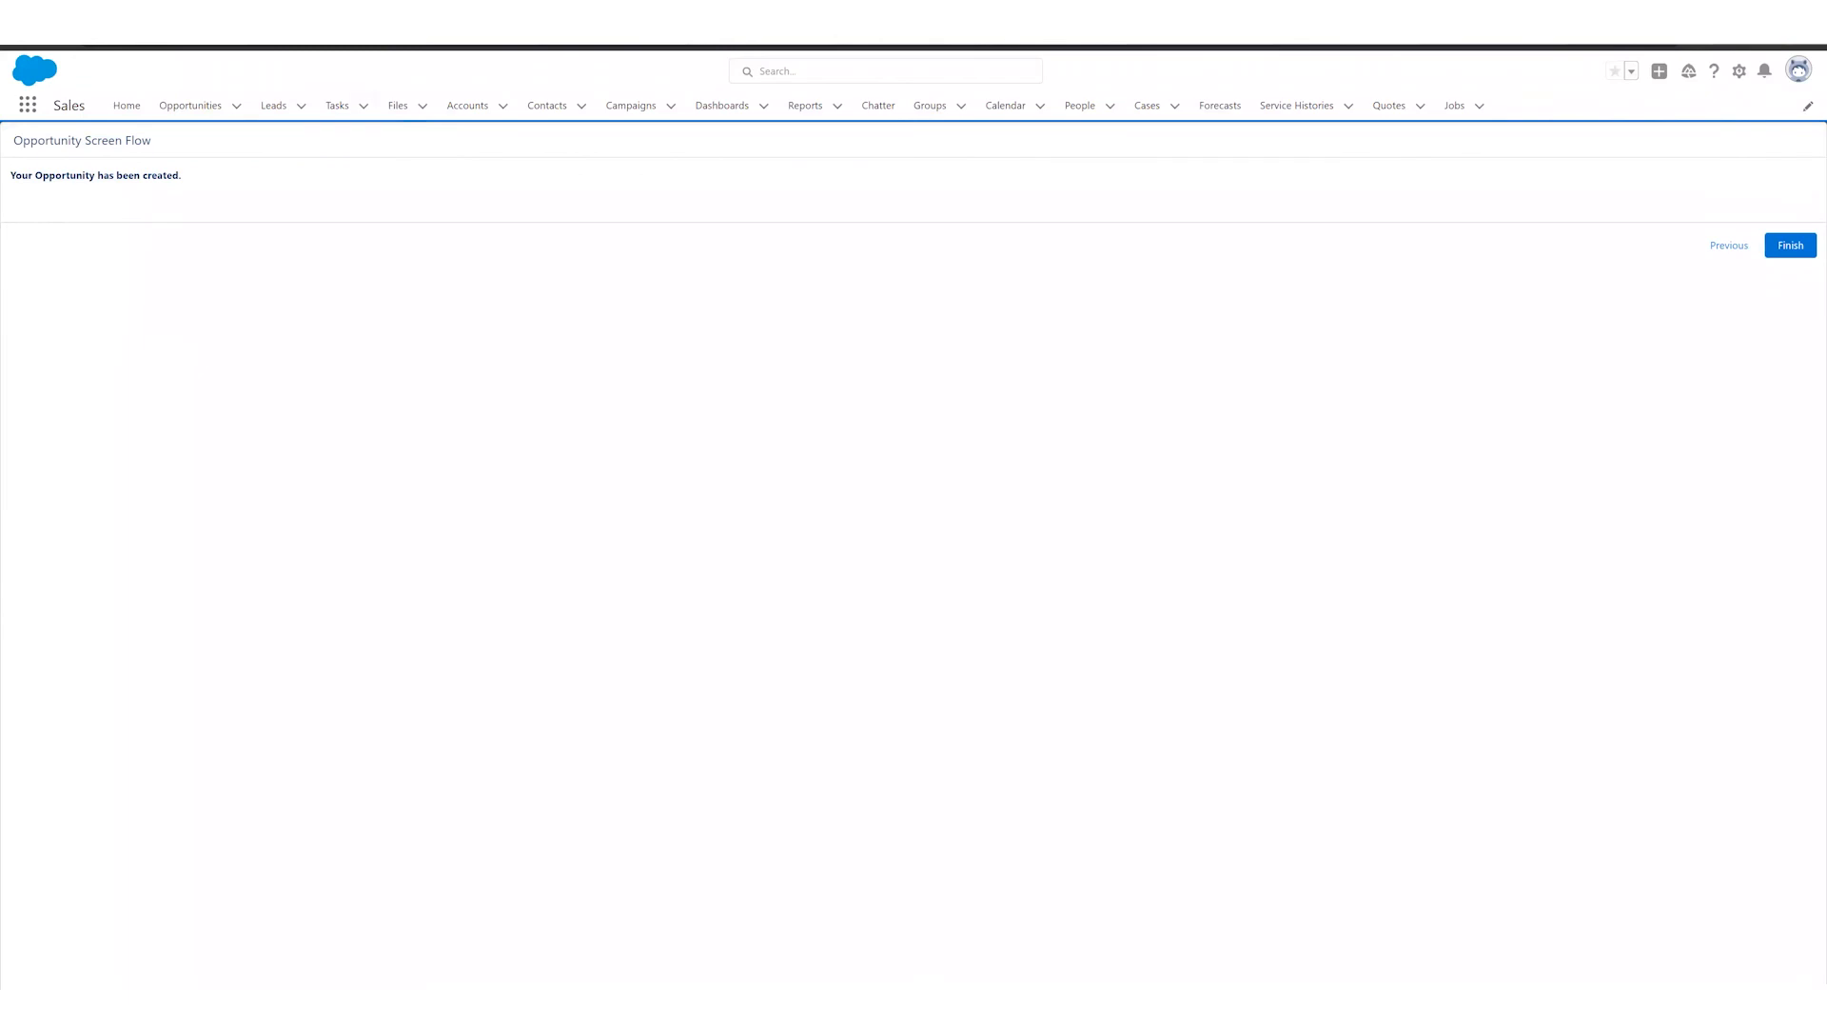
{"action": "left_click", "coordinate": [1779, 247]}
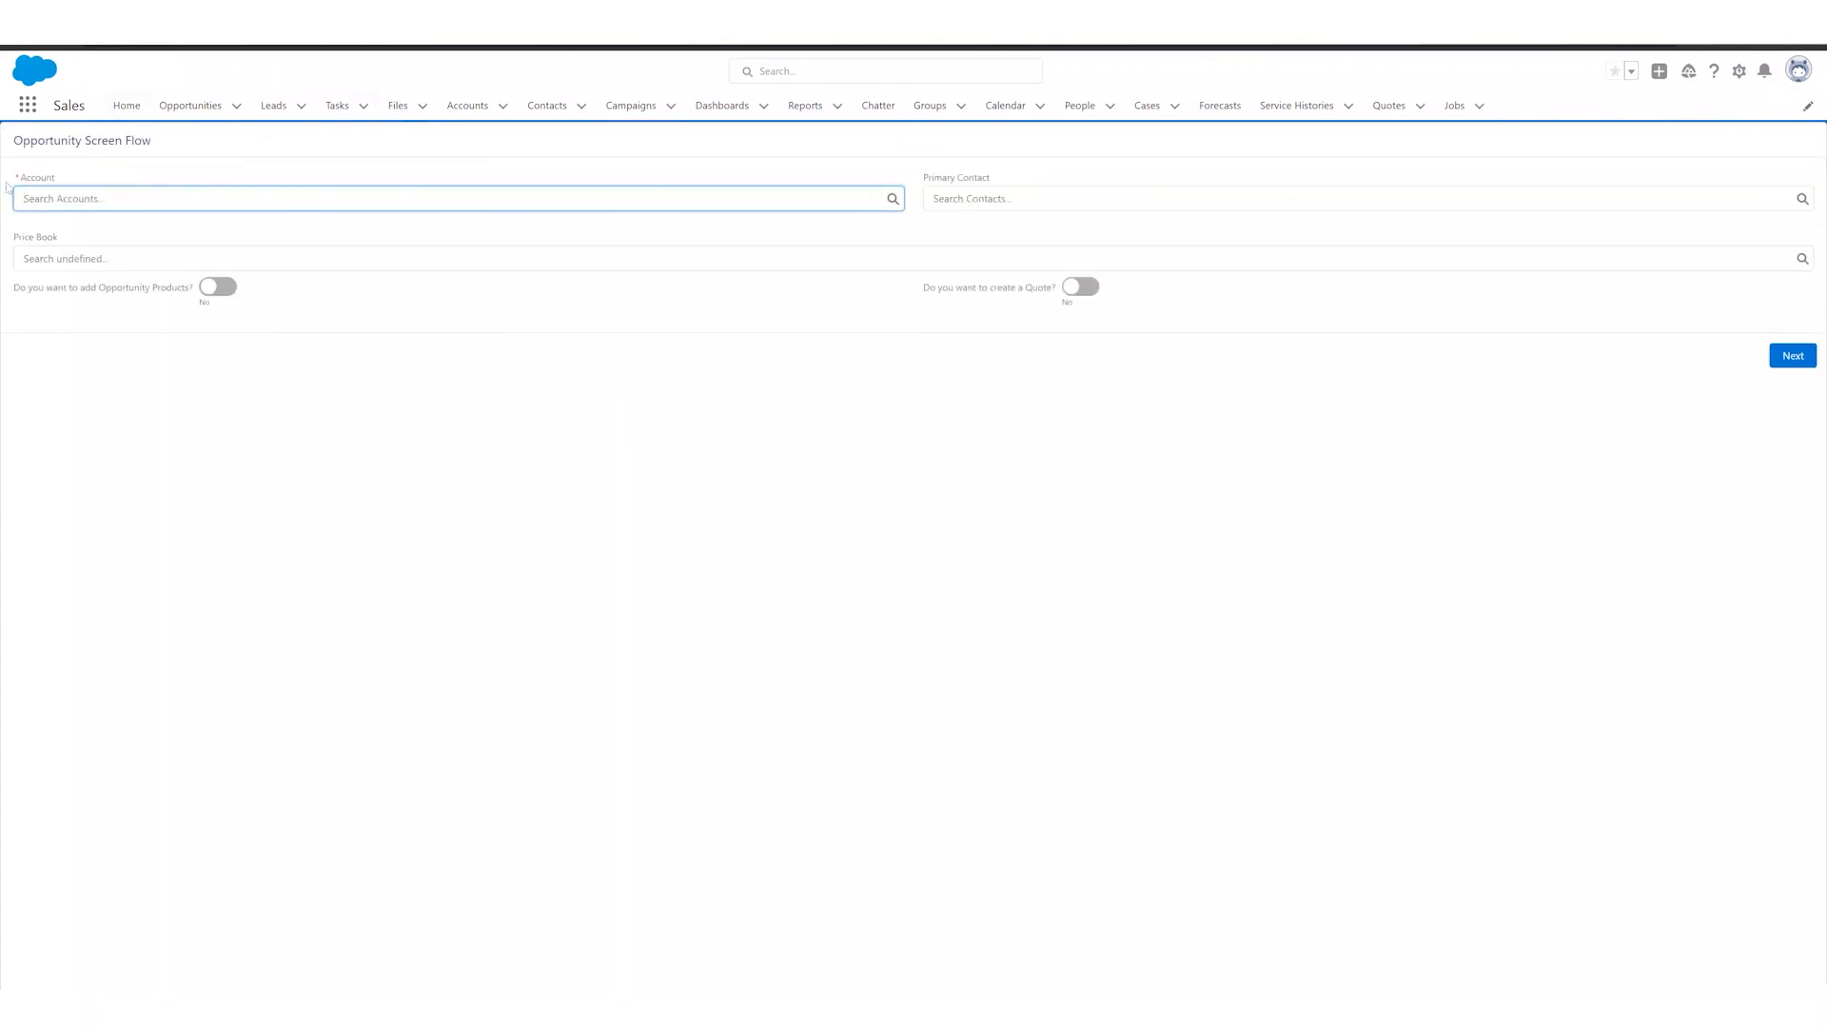
Step: Review the new Blues Entertainment Corp. opportunity's products and its related quote, and return to the Opportunities list
{"action": "left_click", "coordinate": [199, 116]}
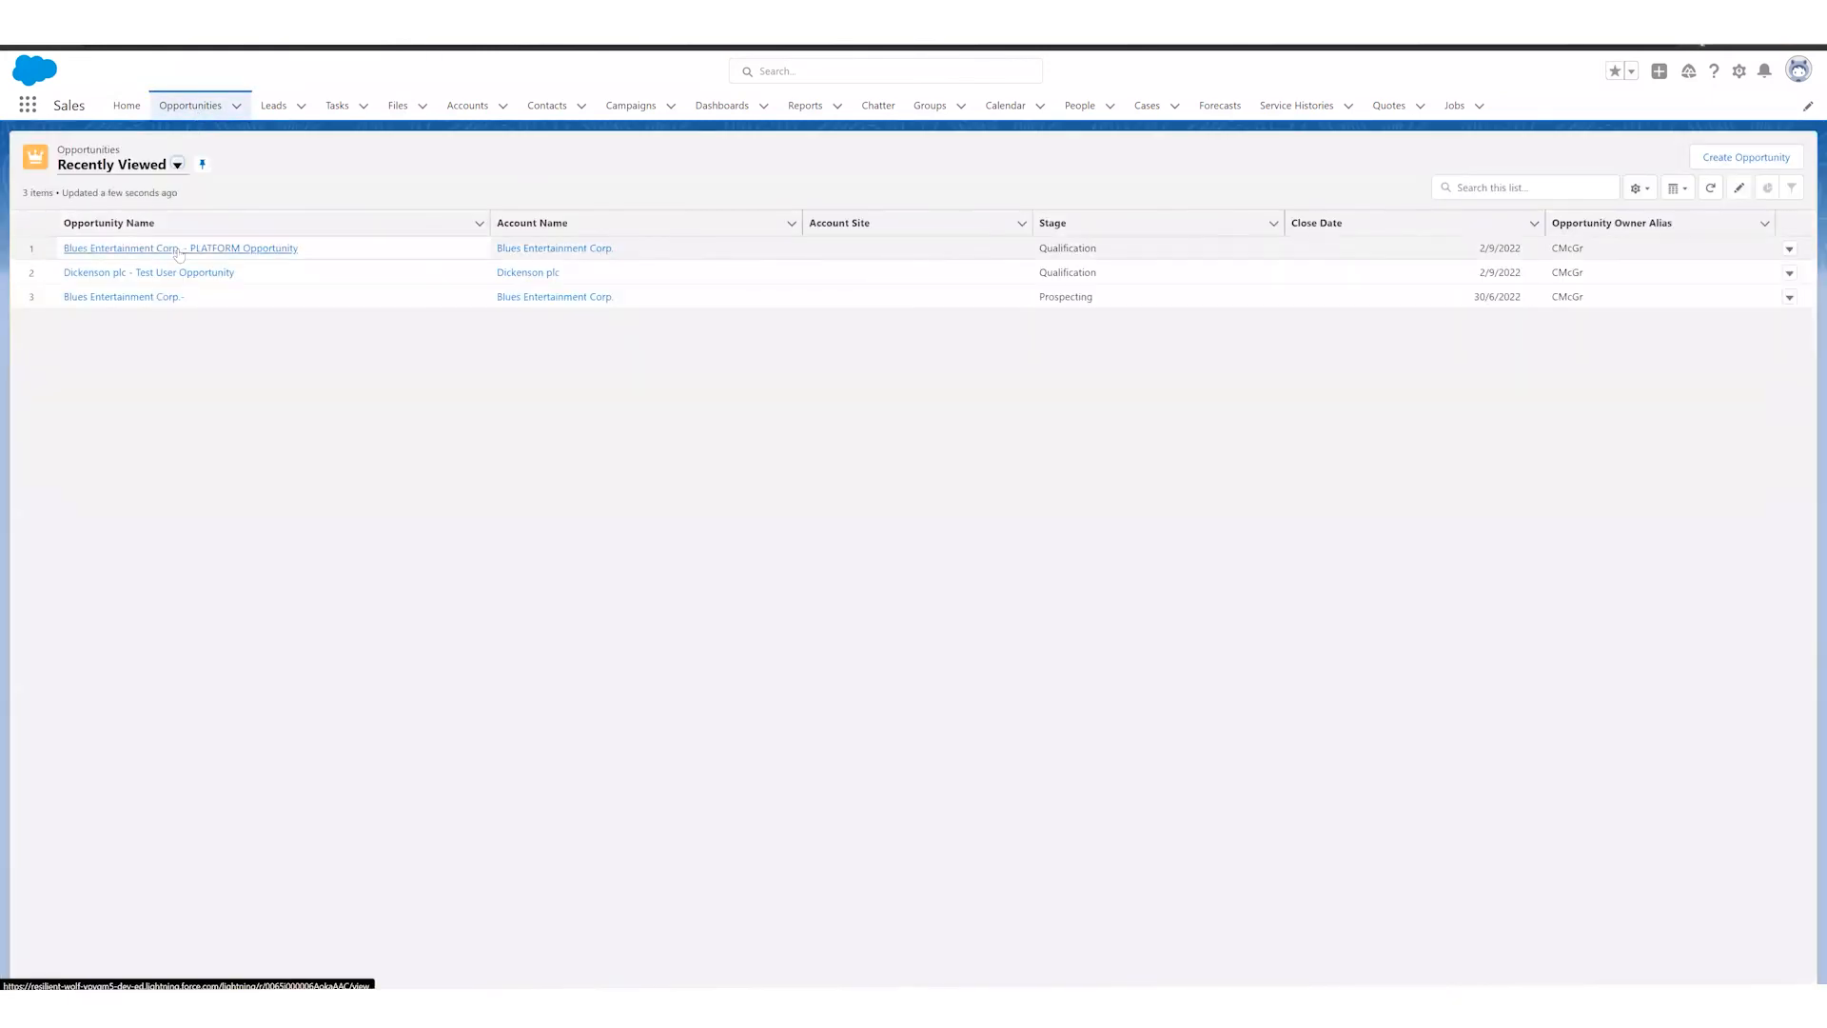
{"action": "left_click", "coordinate": [144, 249]}
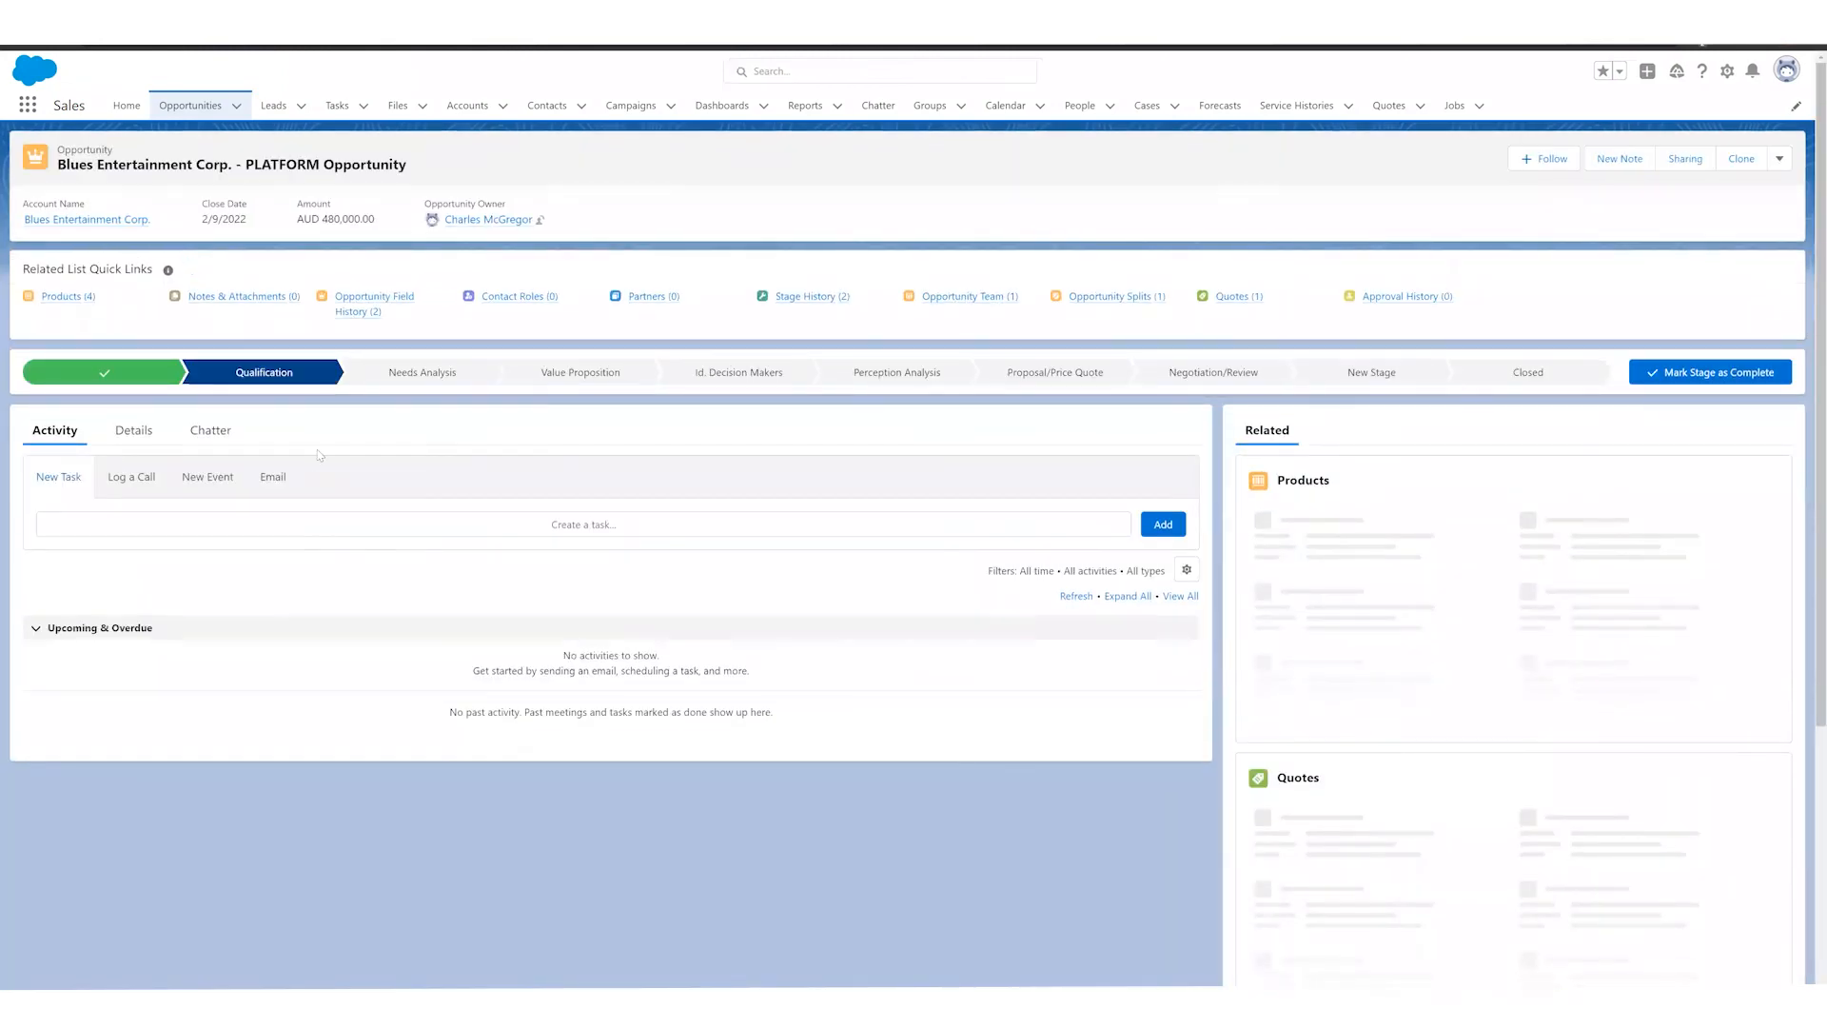
{"action": "scroll", "coordinate": [1368, 816], "scroll_direction": "down", "scroll_amount": 1}
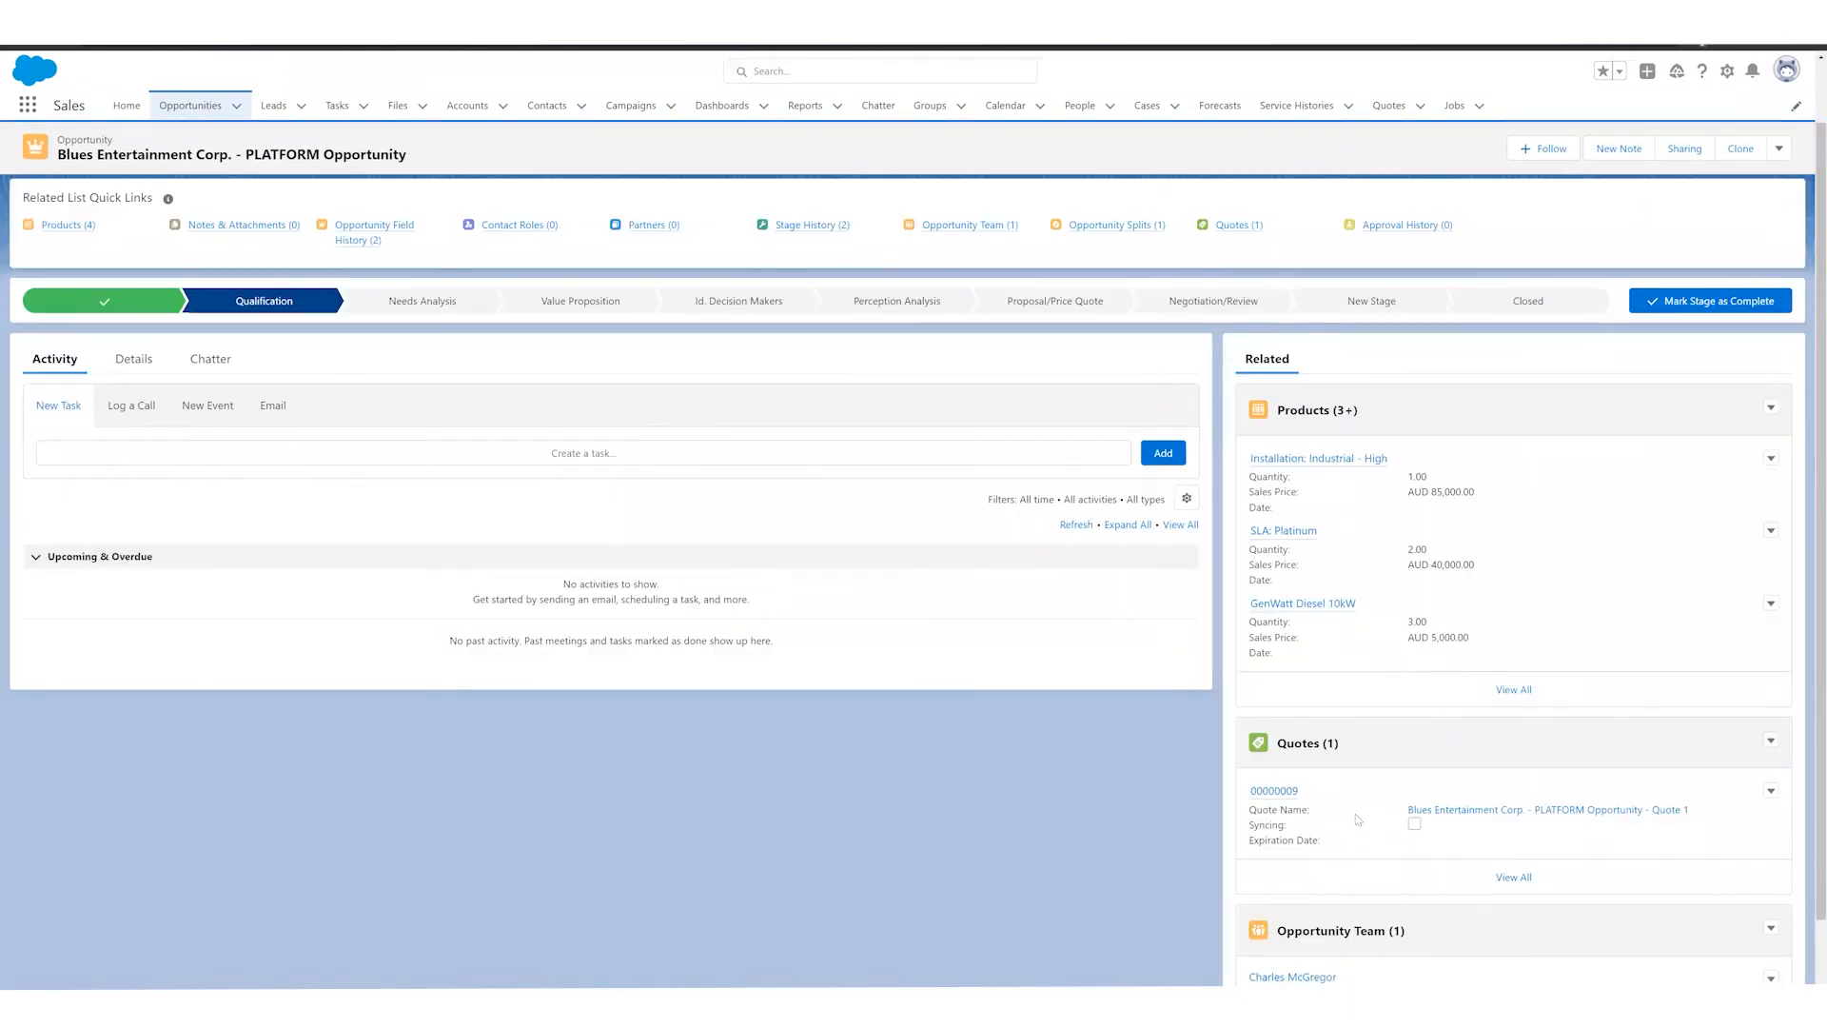
{"action": "left_click", "coordinate": [1275, 791]}
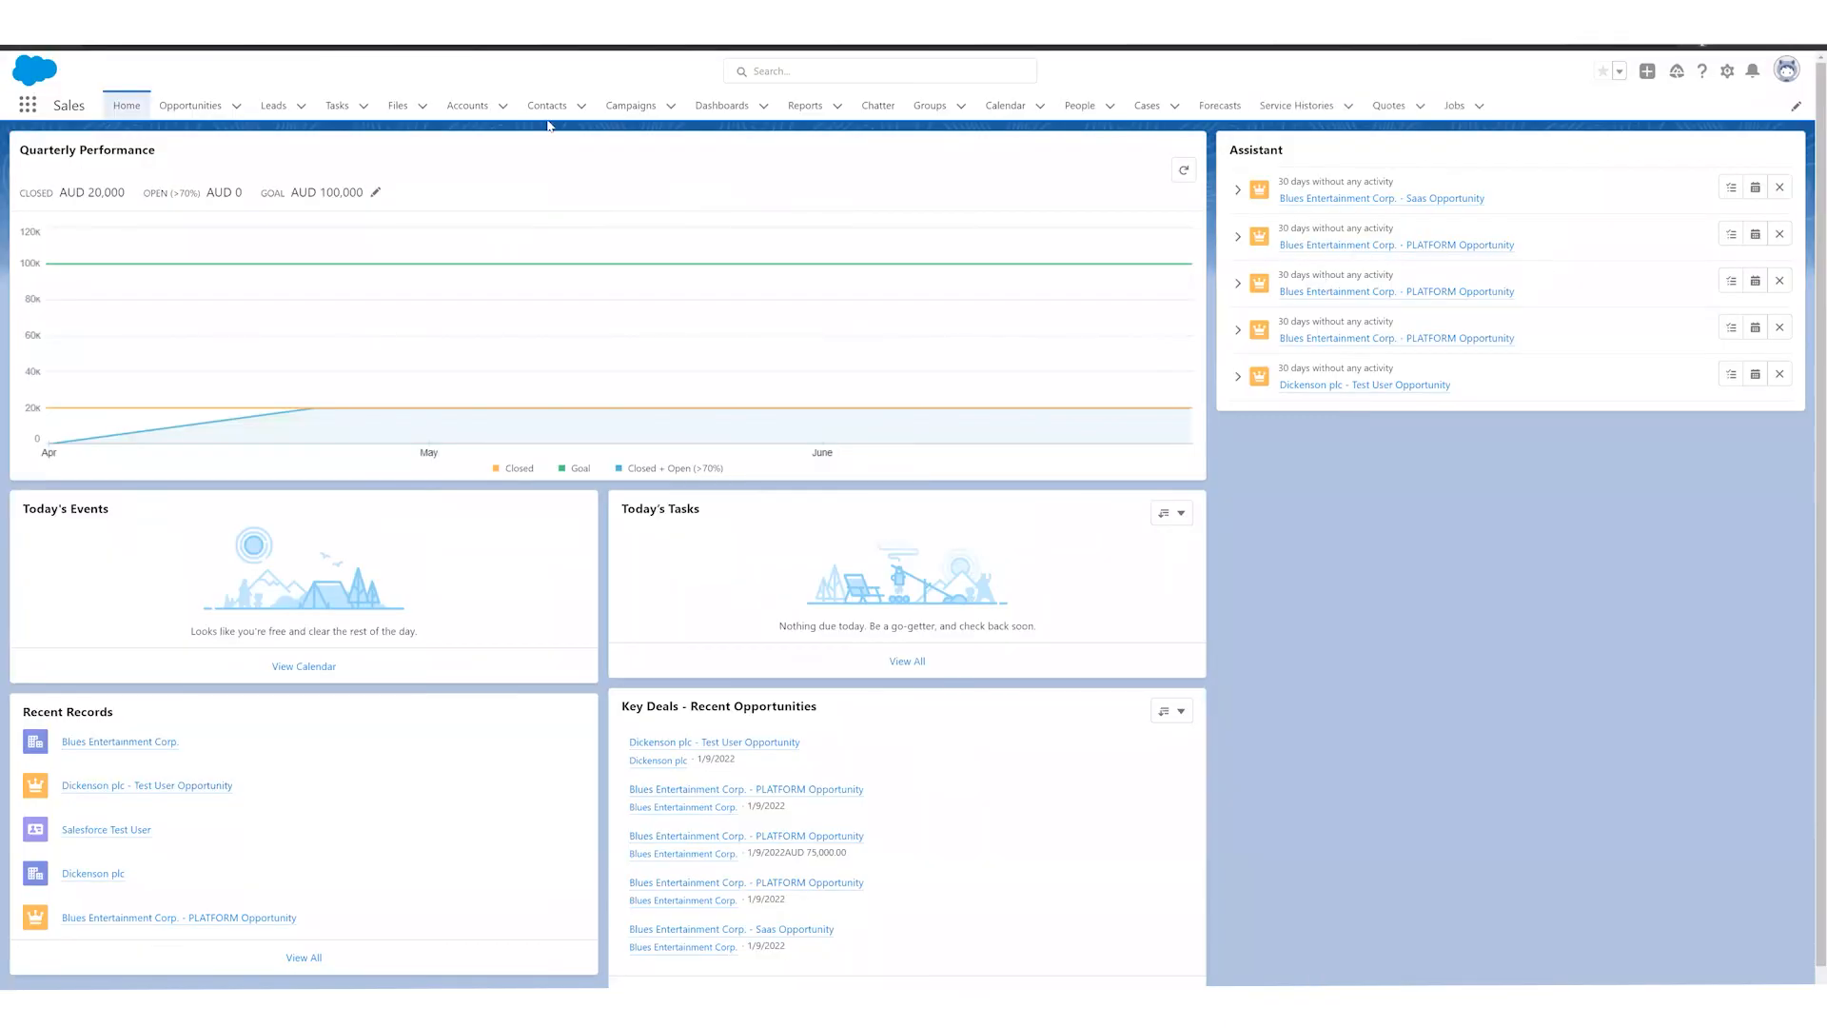
{"action": "left_click", "coordinate": [196, 105]}
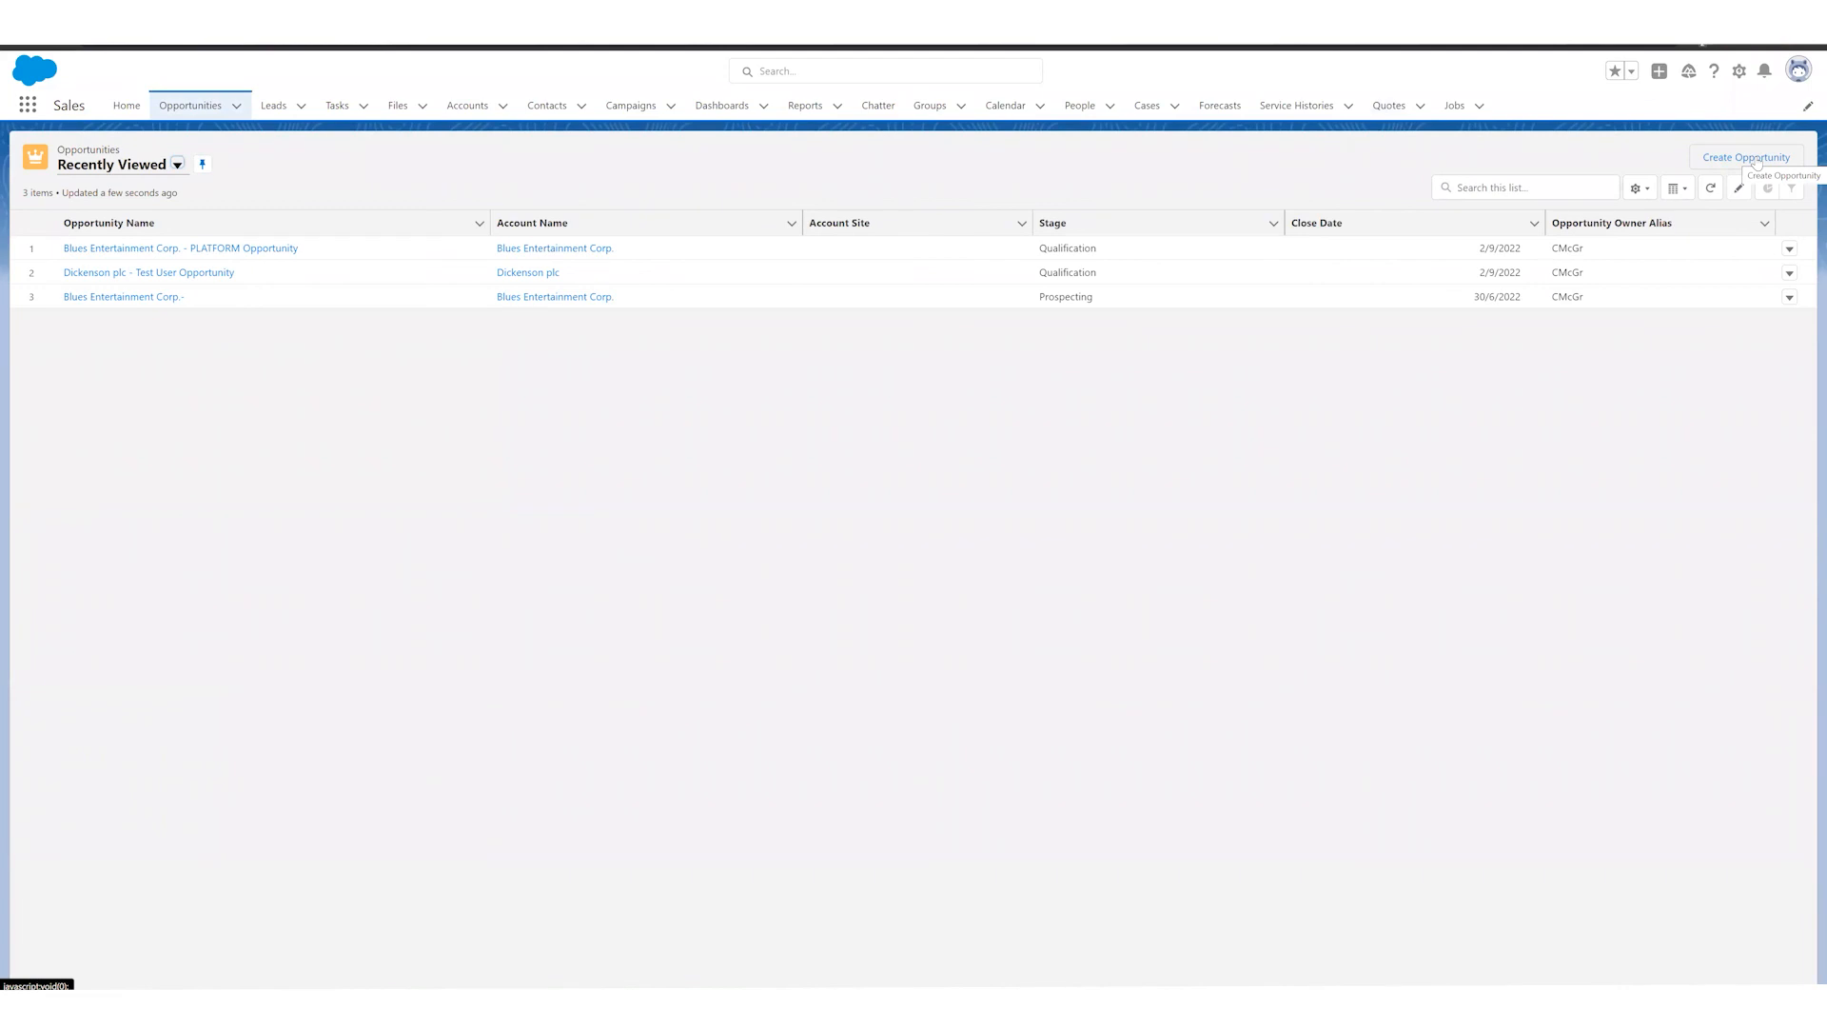
Step: Open the Create Opportunity screen flow from the Opportunities list to view its first screen, and go back to Opportunities
{"action": "left_click", "coordinate": [1748, 168]}
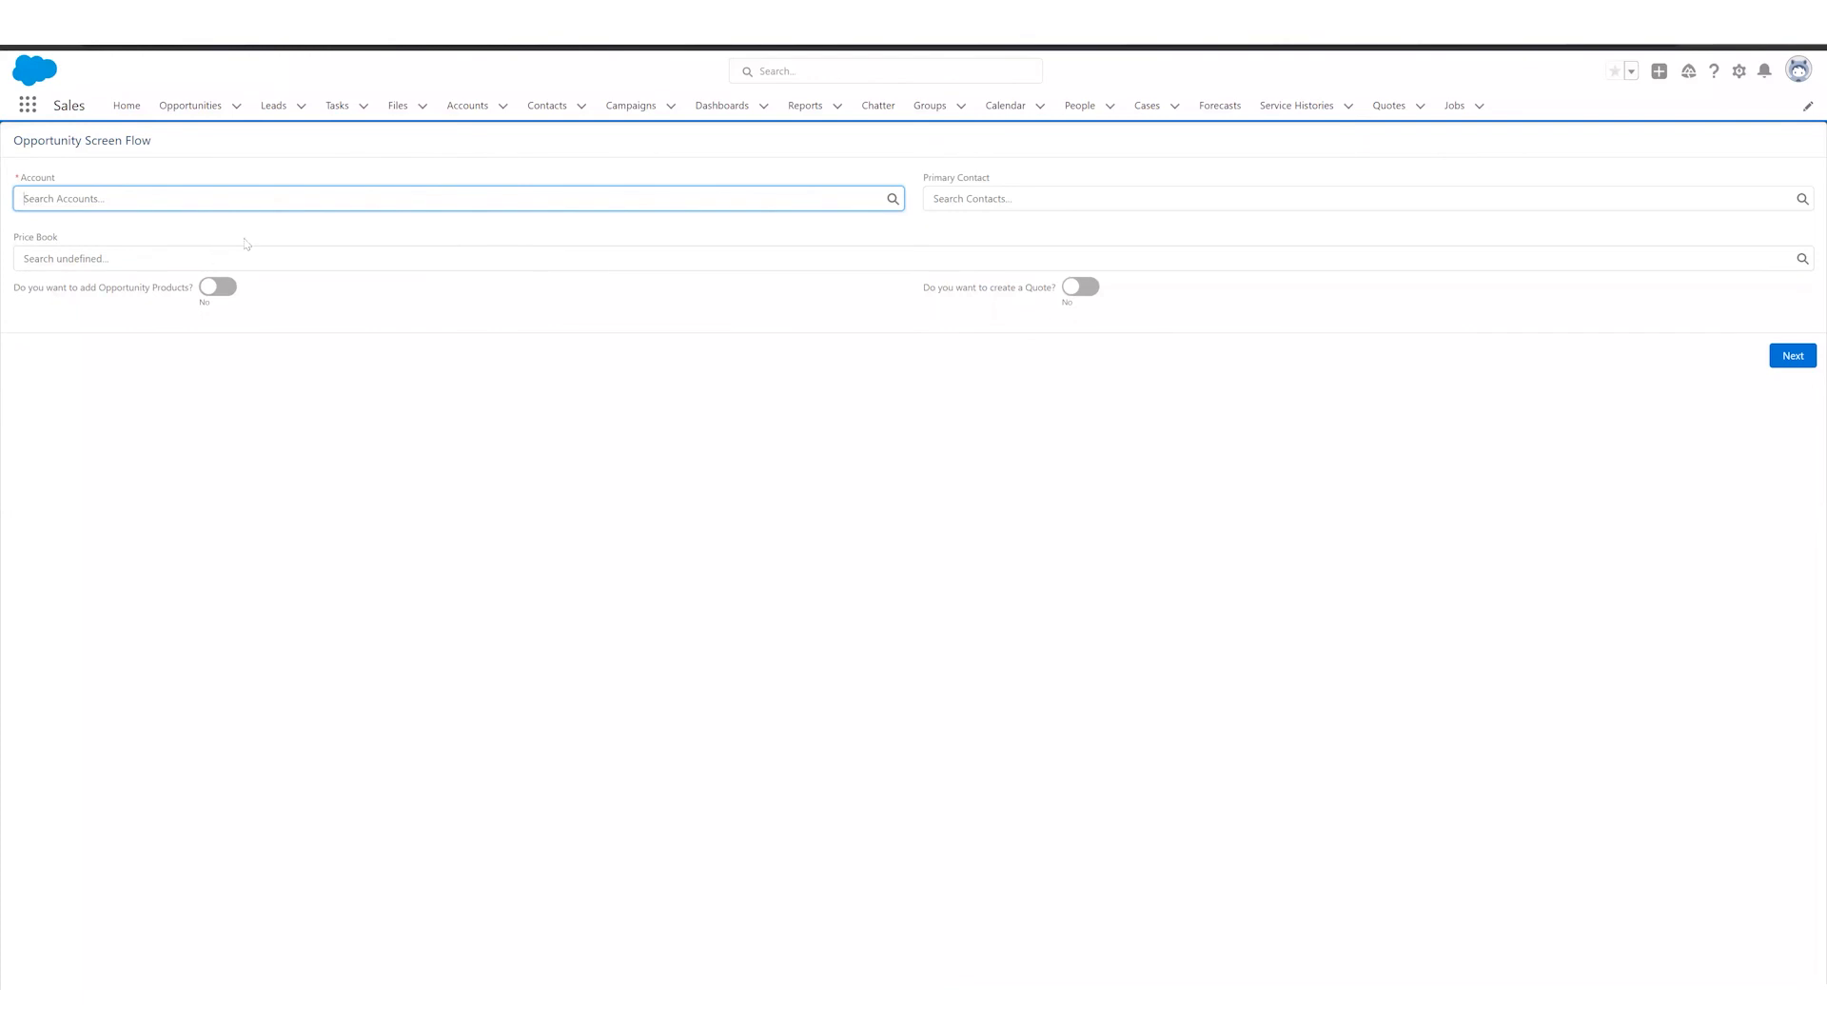
{"action": "left_click", "coordinate": [194, 104]}
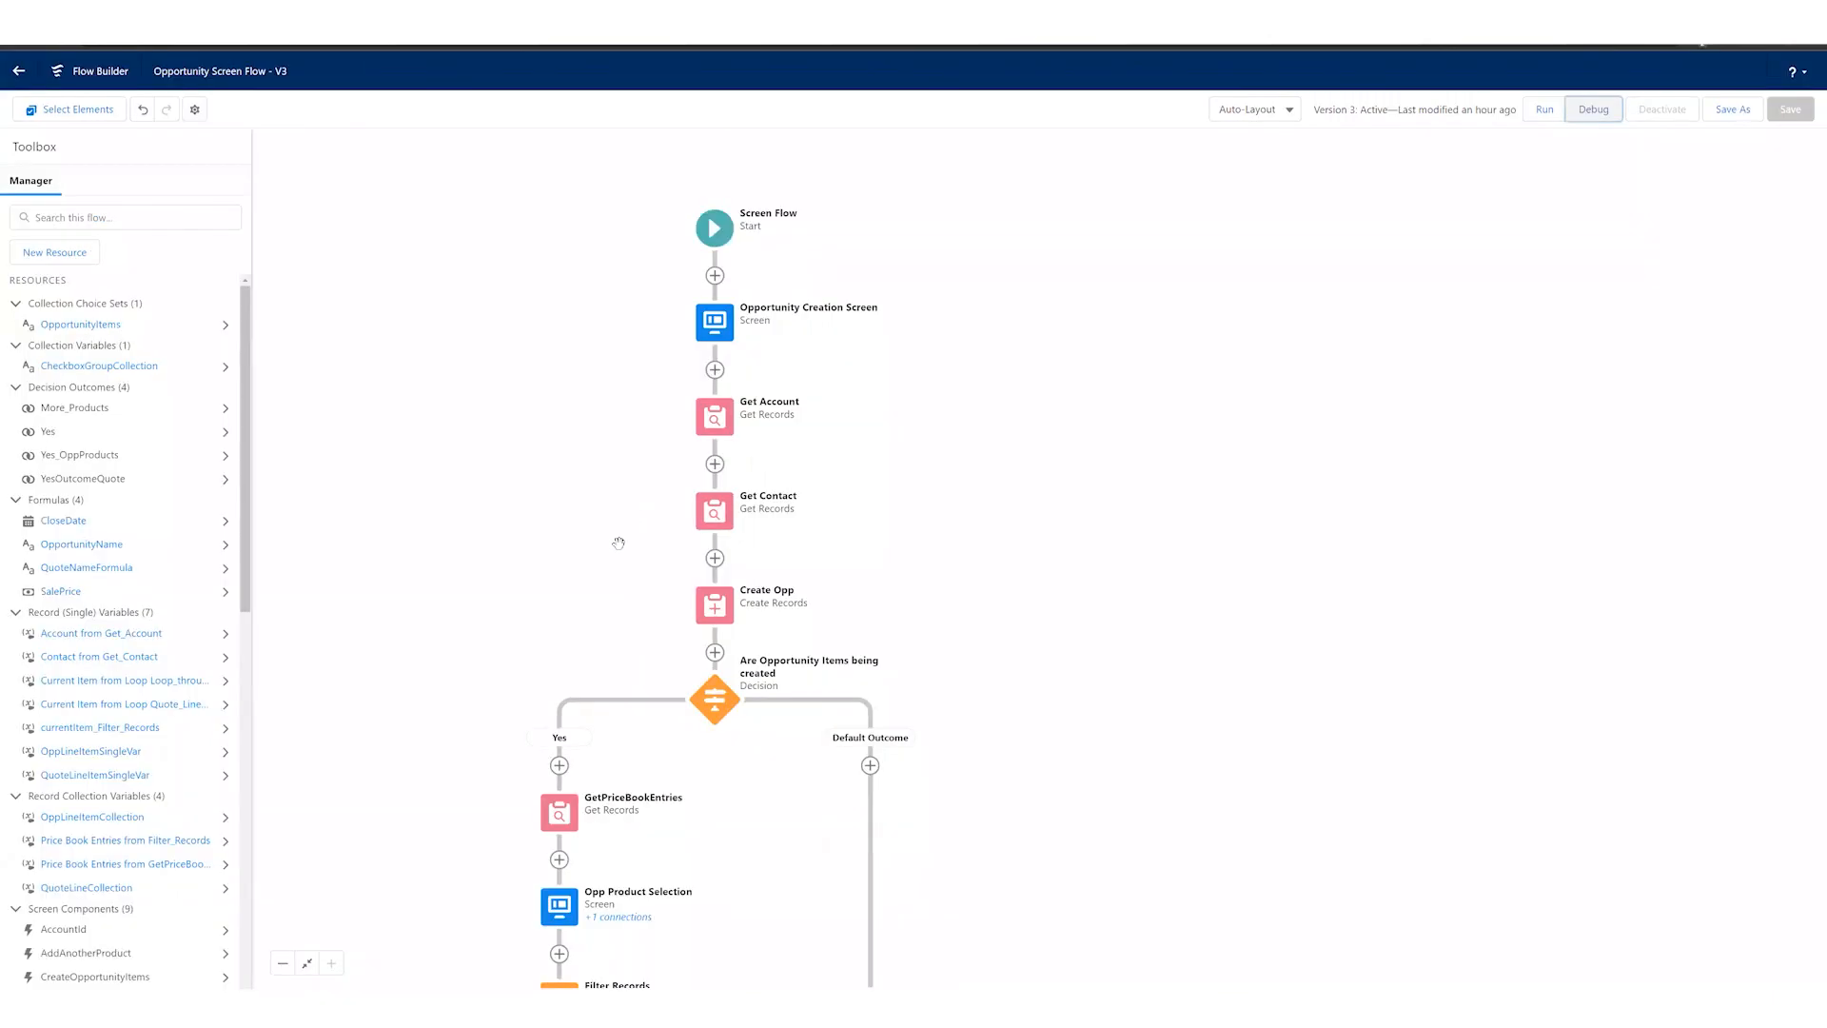
Step: Review the Opportunity Screen Flow in Flow Builder, from the opportunity creation elements through the product selection loop to the quote creation branch
{"action": "left_click_drag", "start_coordinate": [620, 571], "coordinate": [635, 533]}
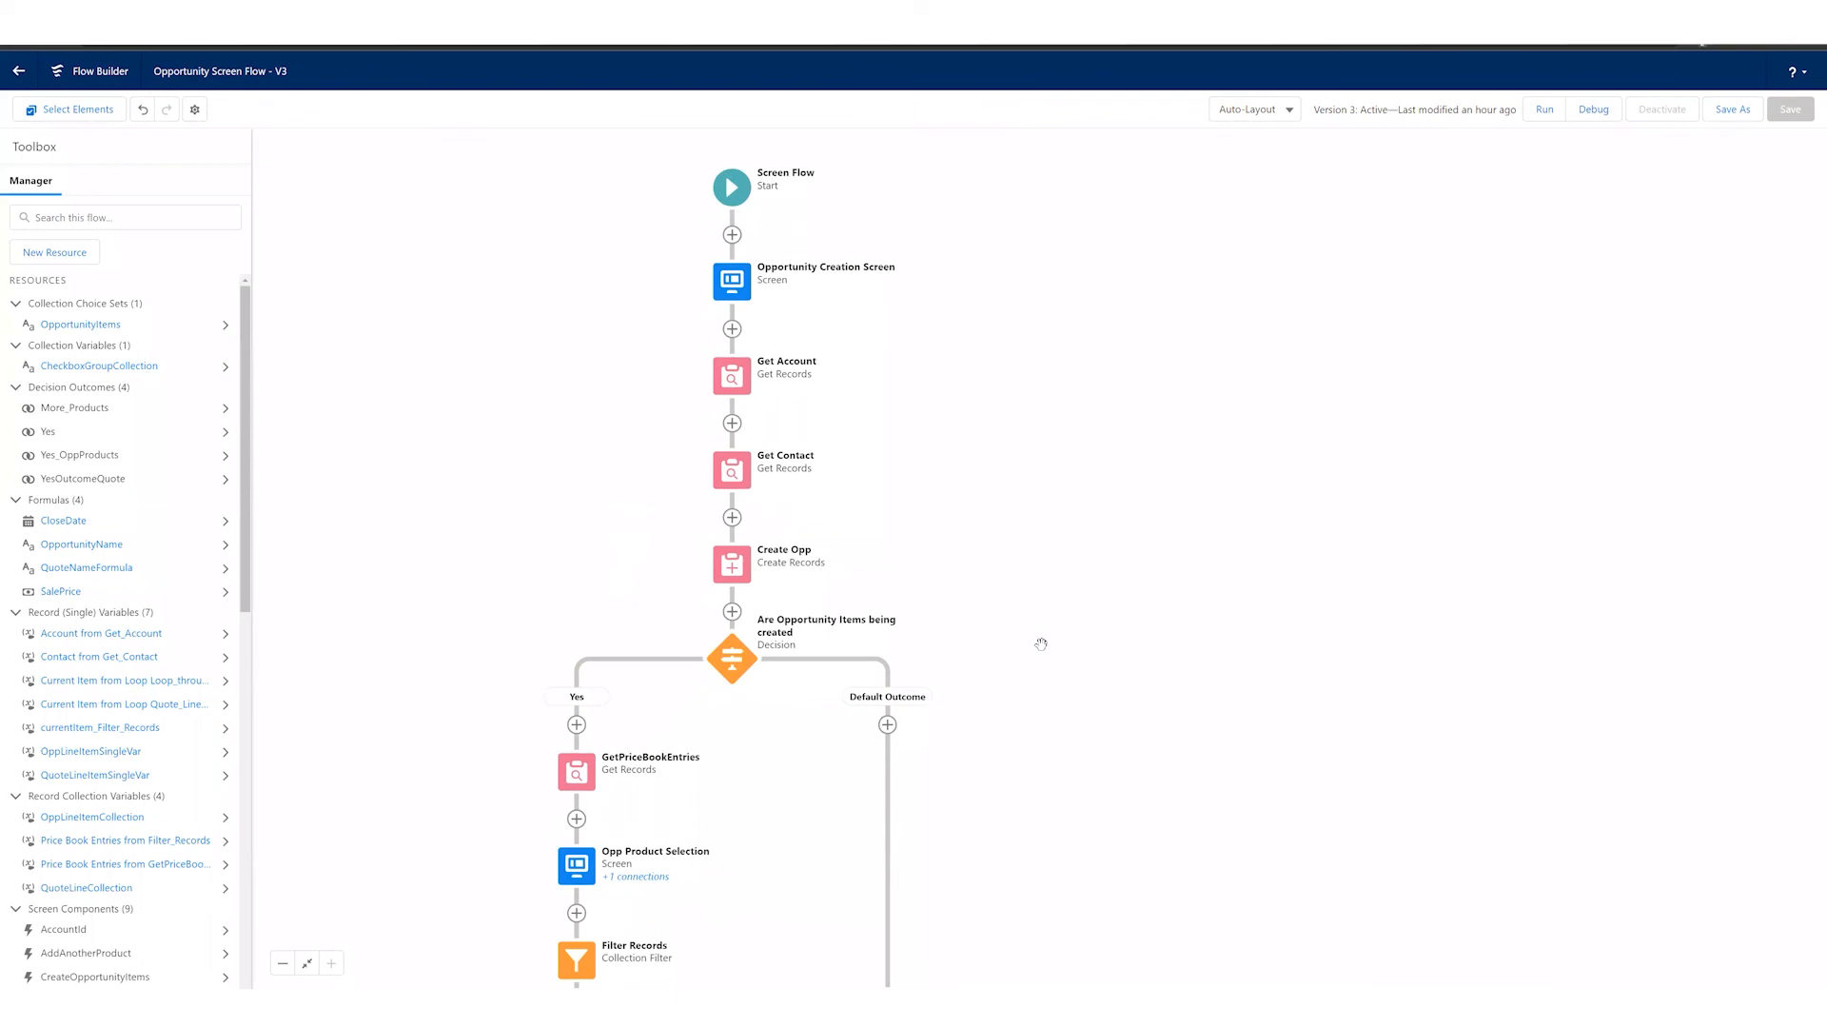
{"action": "left_click_drag", "start_coordinate": [1085, 729], "coordinate": [1109, 735]}
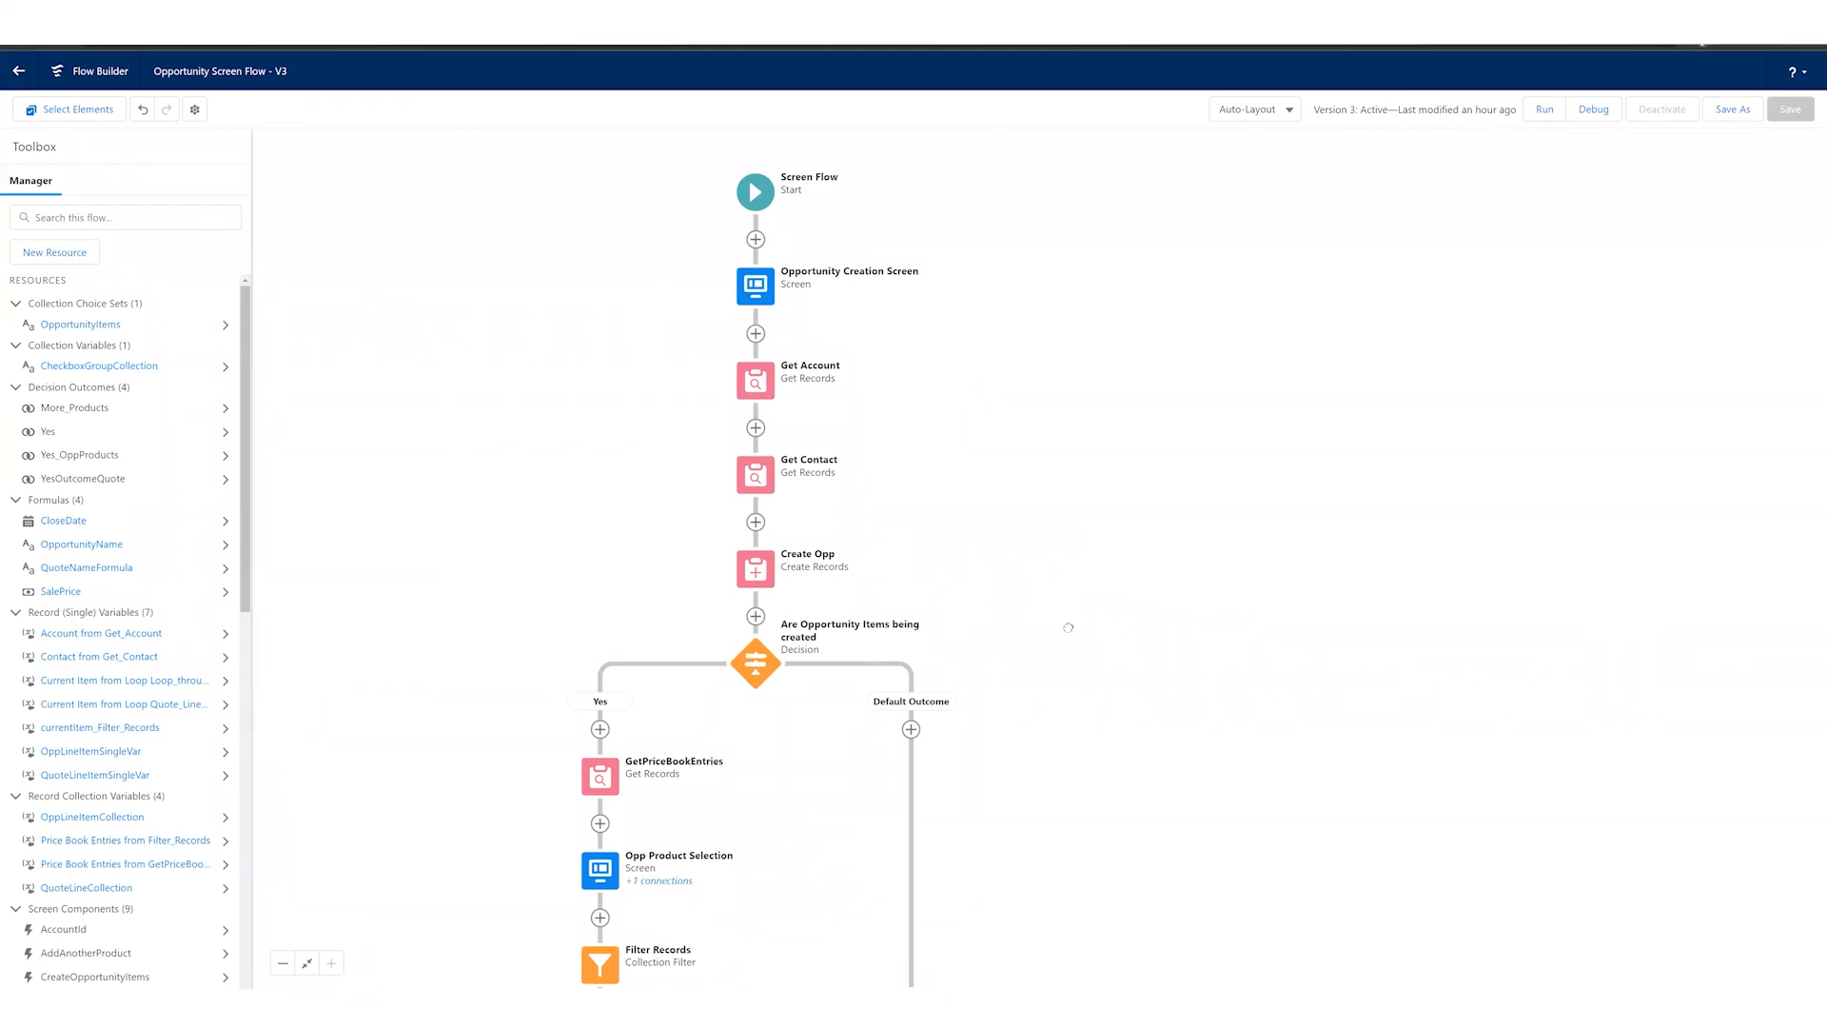
{"action": "scroll", "coordinate": [1045, 669], "scroll_direction": "down", "scroll_amount": 1}
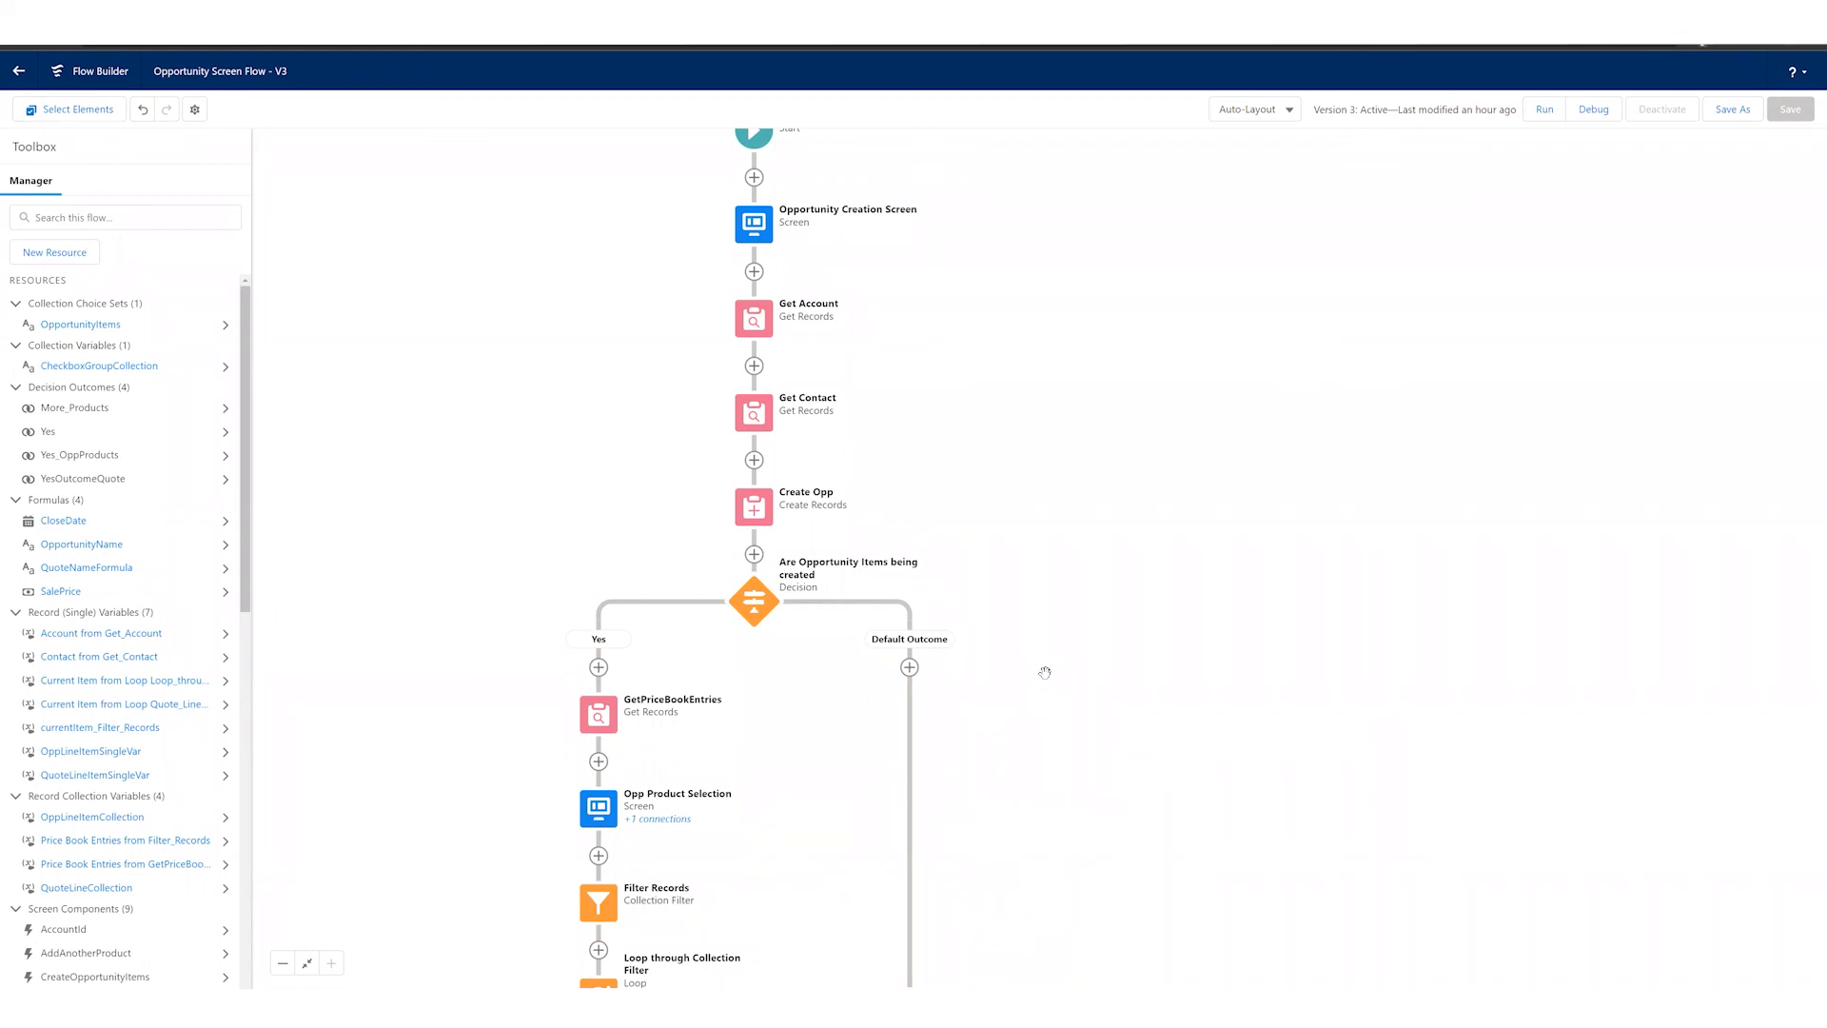
{"action": "scroll", "coordinate": [1101, 764], "scroll_direction": "down", "scroll_amount": 5}
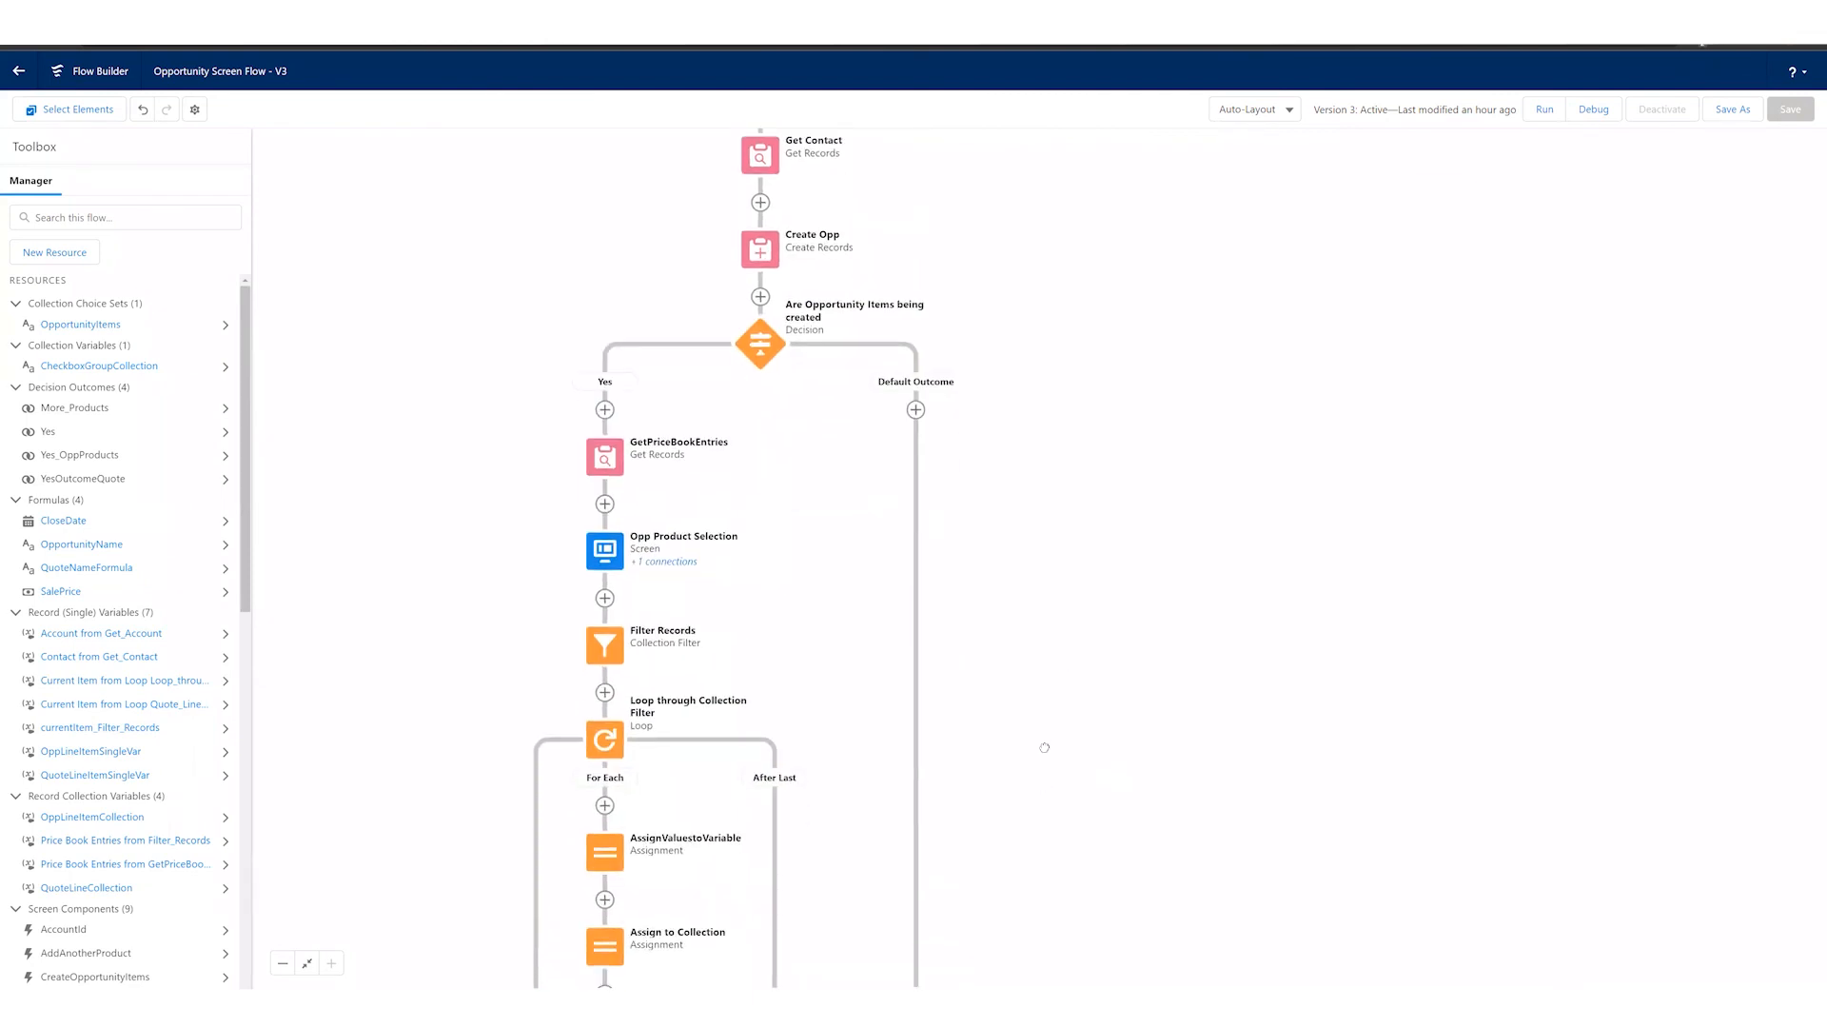
{"action": "scroll", "coordinate": [1044, 759], "scroll_direction": "down", "scroll_amount": 4}
{"action": "scroll", "coordinate": [1083, 767], "scroll_direction": "down", "scroll_amount": 5}
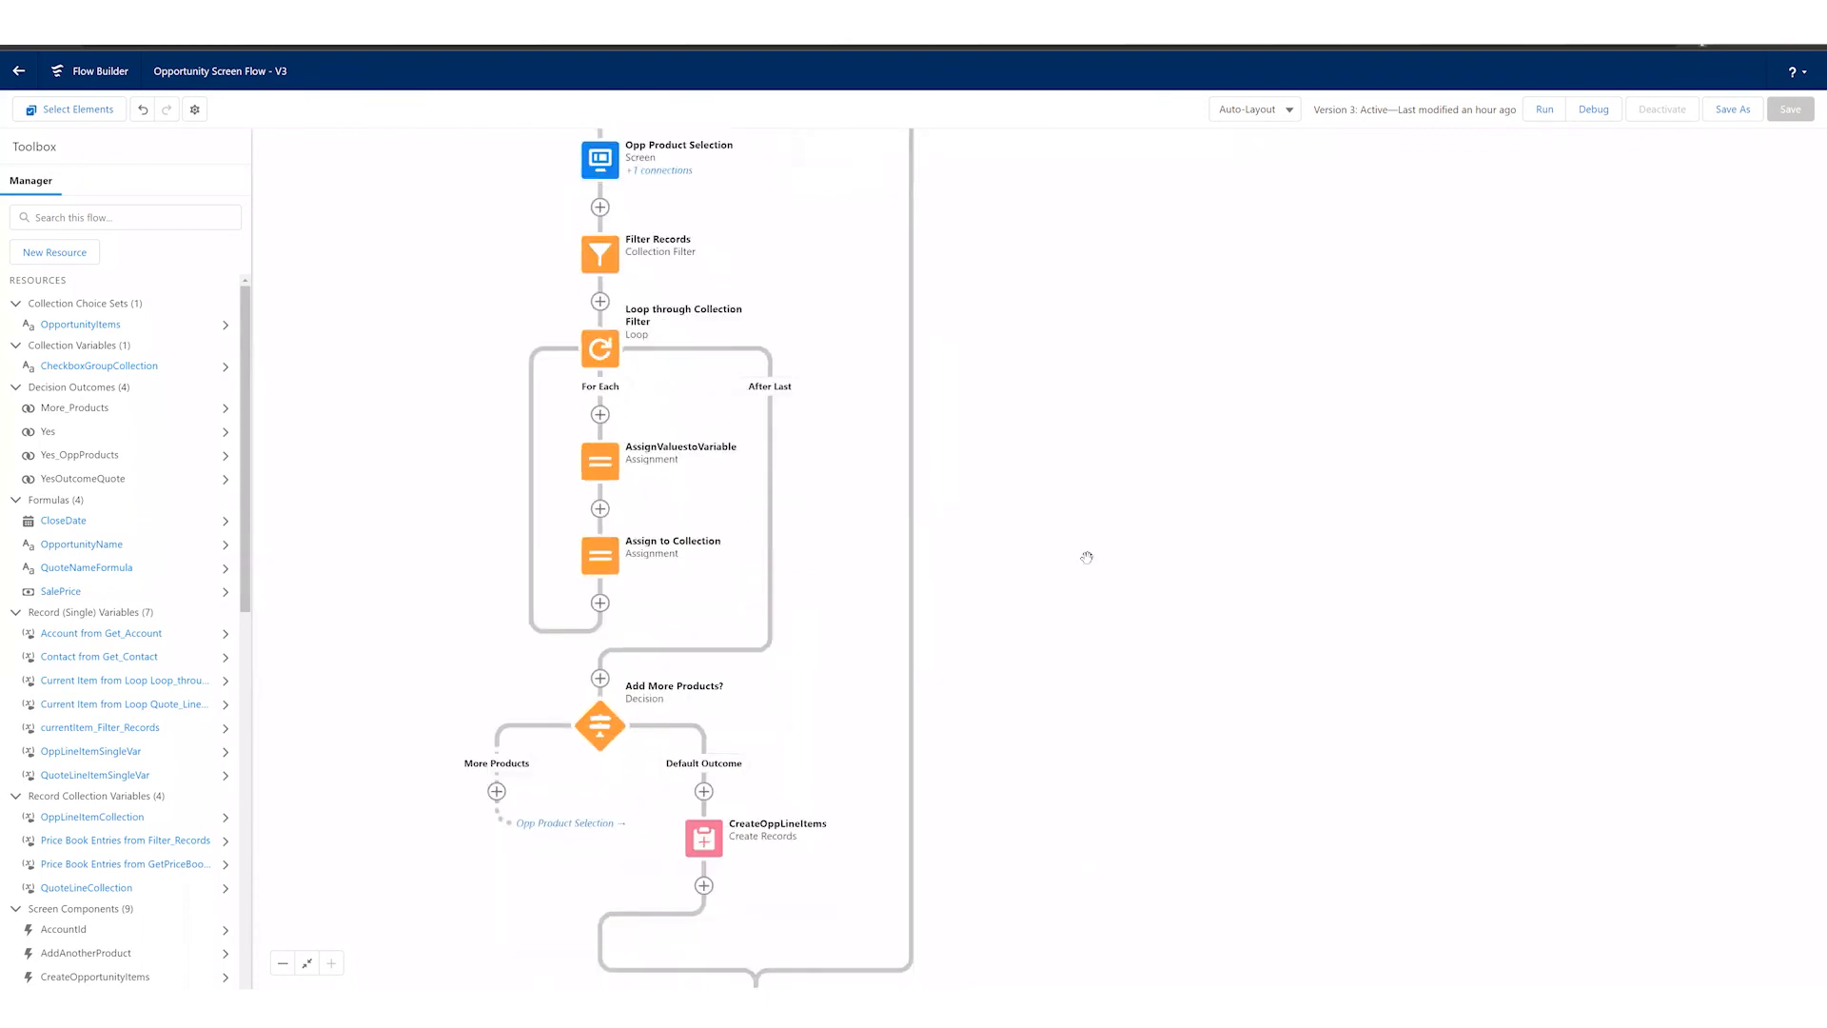
{"action": "scroll", "coordinate": [1072, 719], "scroll_direction": "down", "scroll_amount": 4}
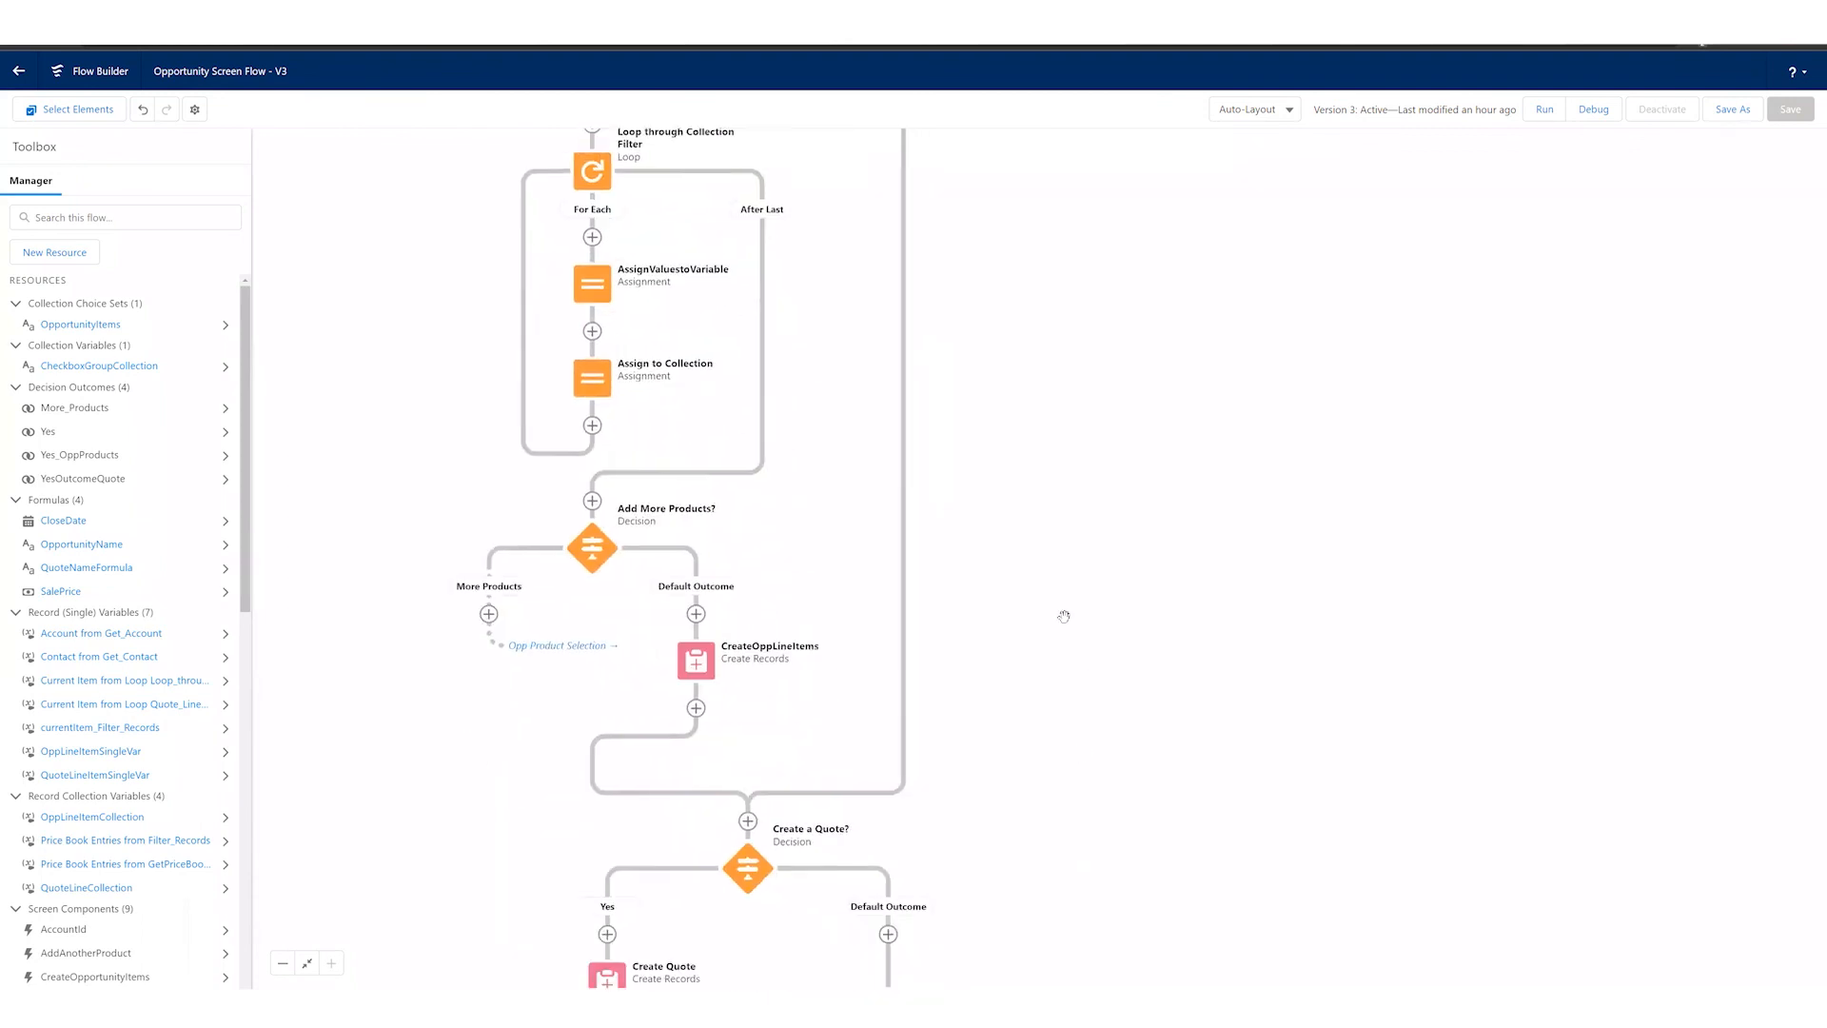
{"action": "scroll", "coordinate": [1063, 542], "scroll_direction": "down", "scroll_amount": 5}
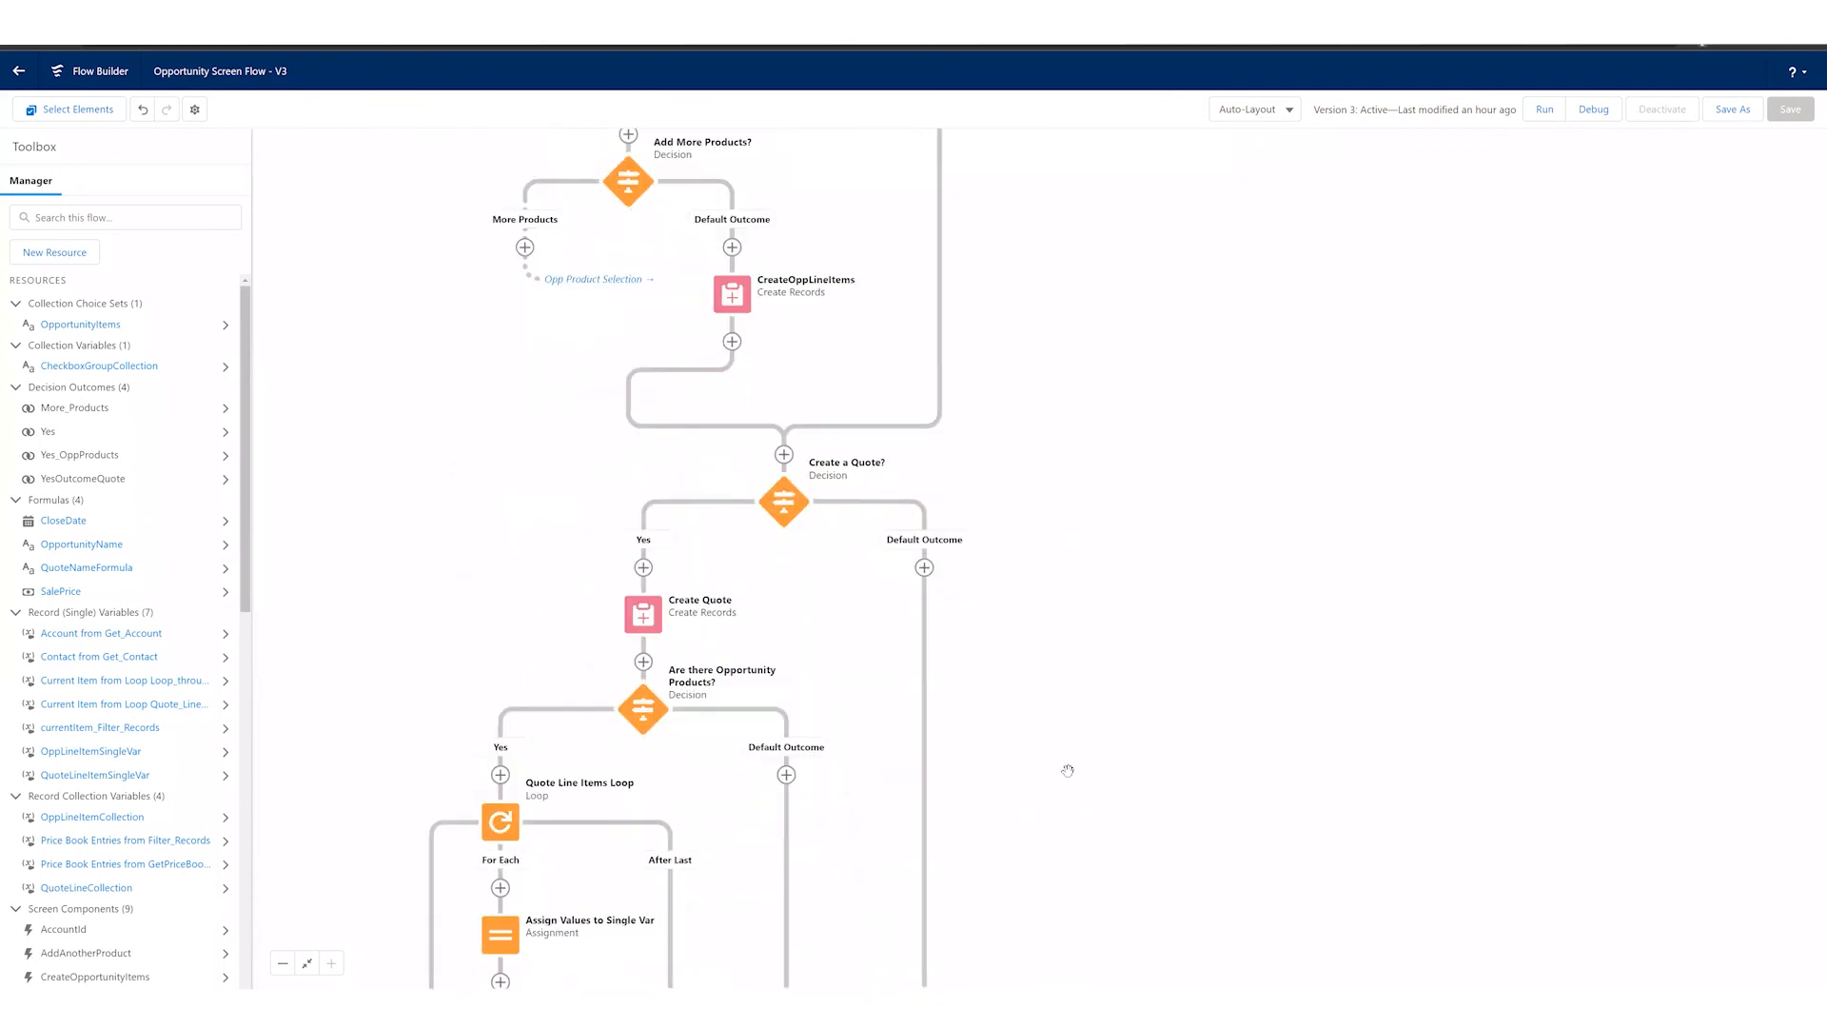